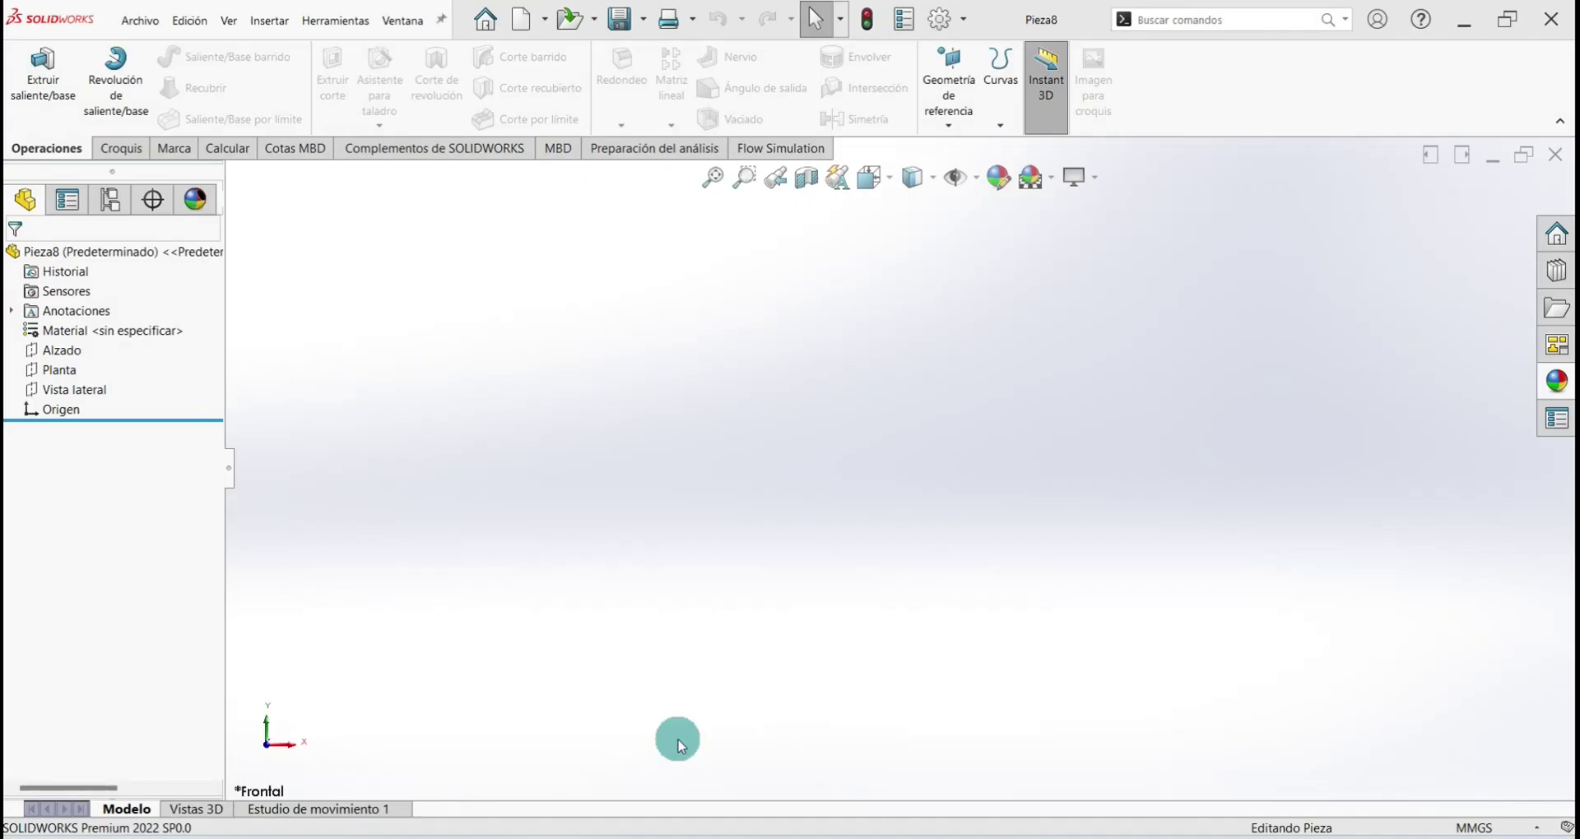
Start a sketch on the Planta plane and draw a horizontal line from the origin
{"action": "left_click", "coordinate": [122, 148]}
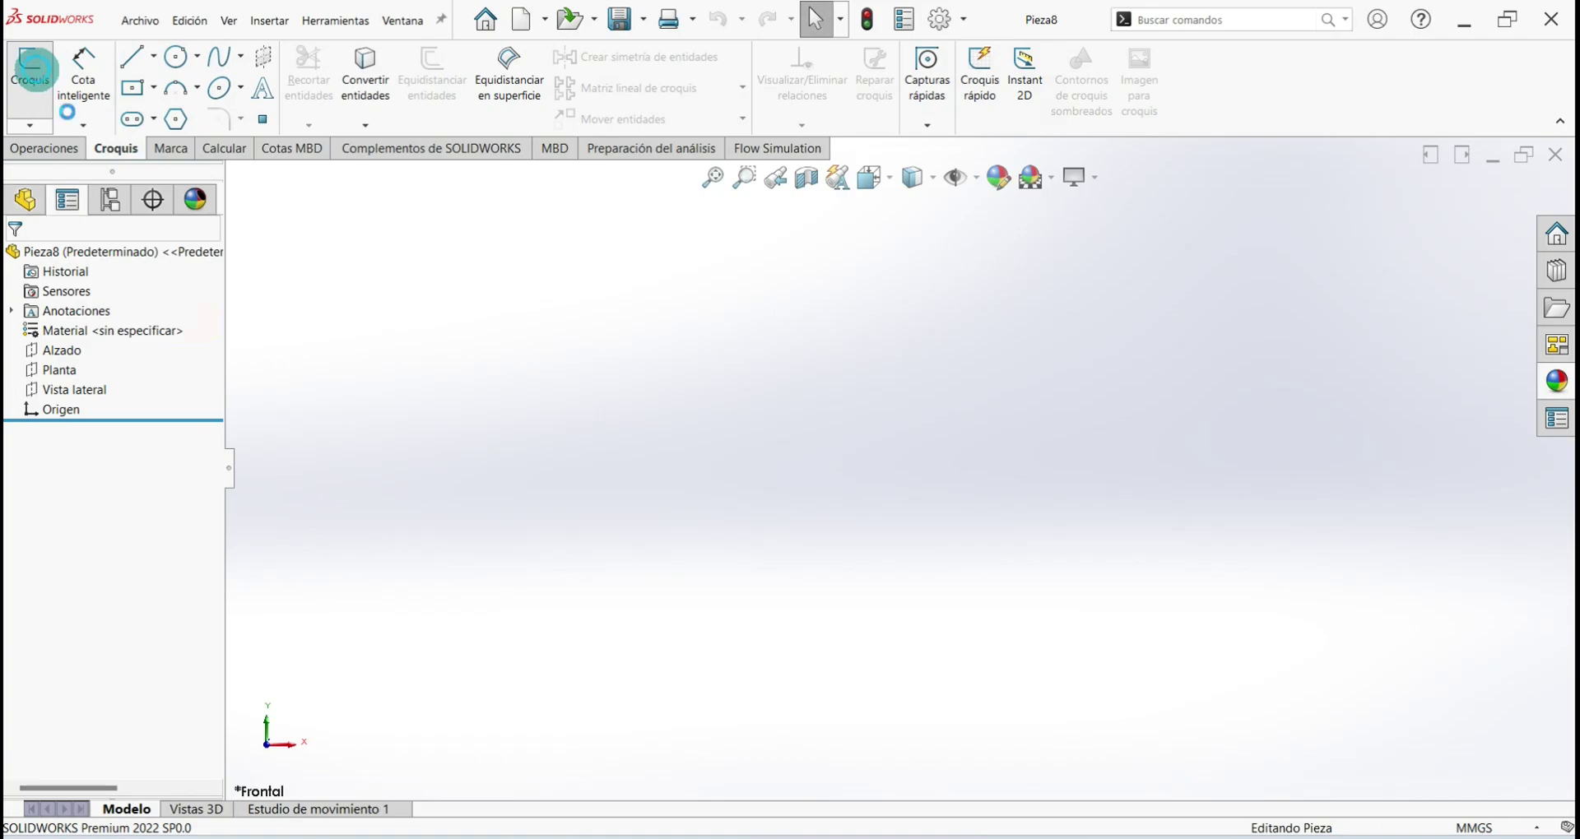
{"action": "left_click", "coordinate": [30, 73]}
{"action": "left_click", "coordinate": [645, 461]}
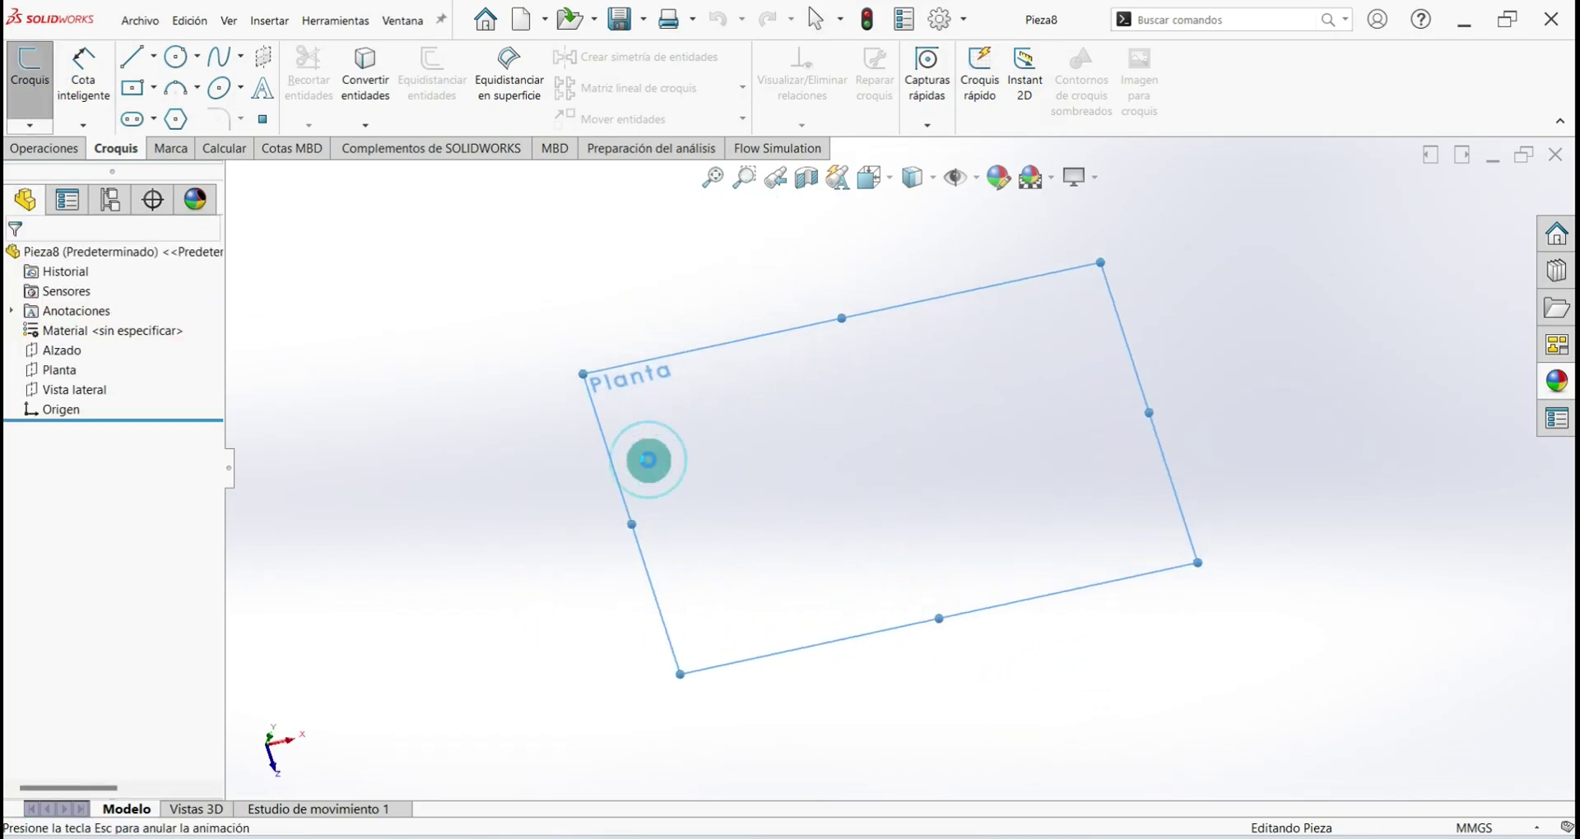
{"action": "left_click", "coordinate": [123, 65]}
{"action": "left_click", "coordinate": [904, 468]}
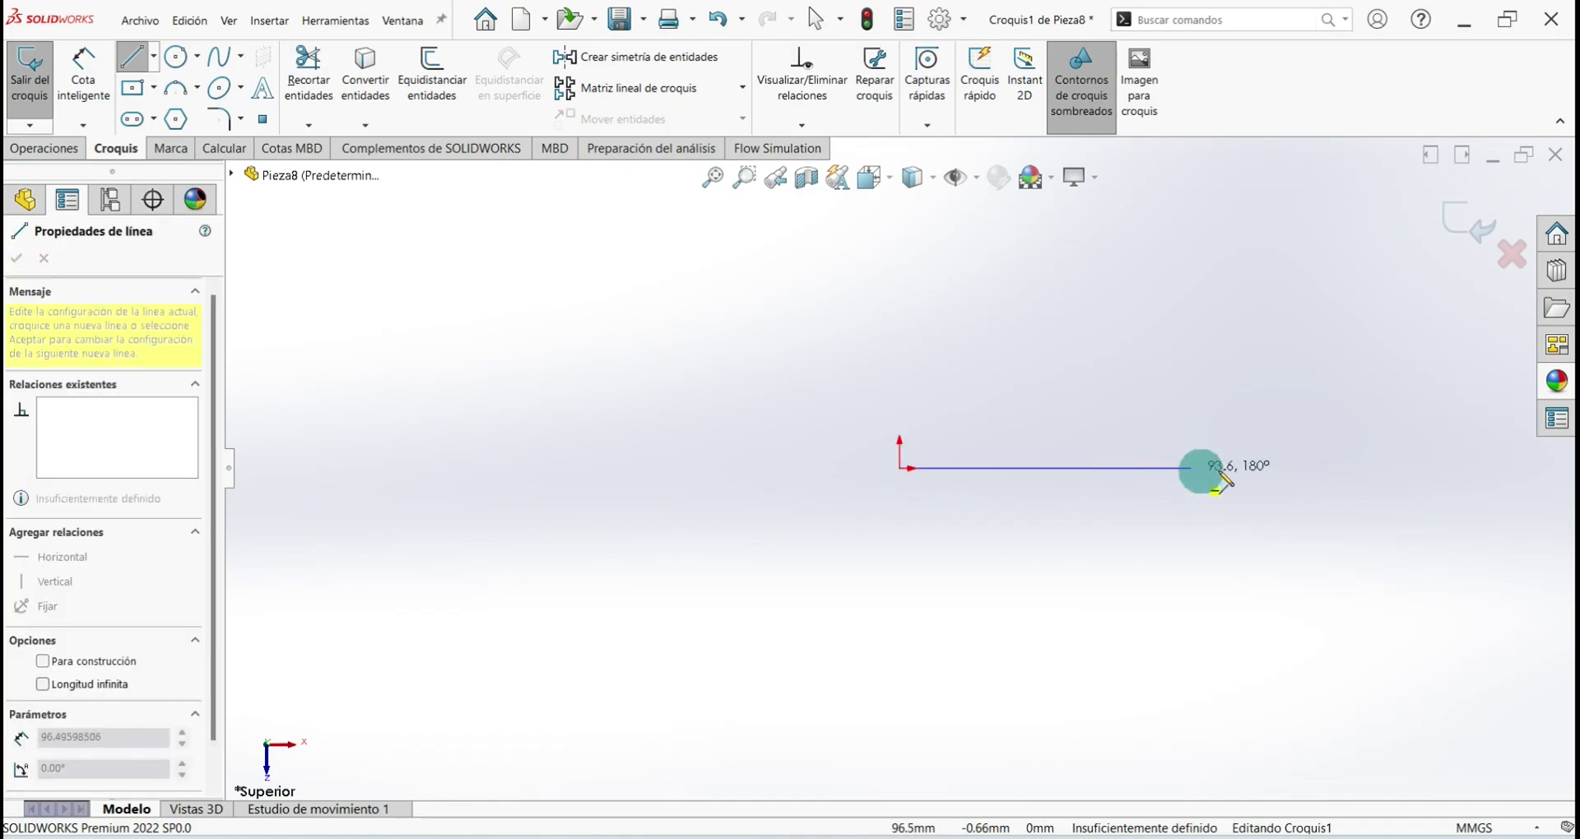
{"action": "left_click", "coordinate": [1312, 467]}
{"action": "right_click", "coordinate": [1105, 329]}
{"action": "left_click", "coordinate": [1119, 335]}
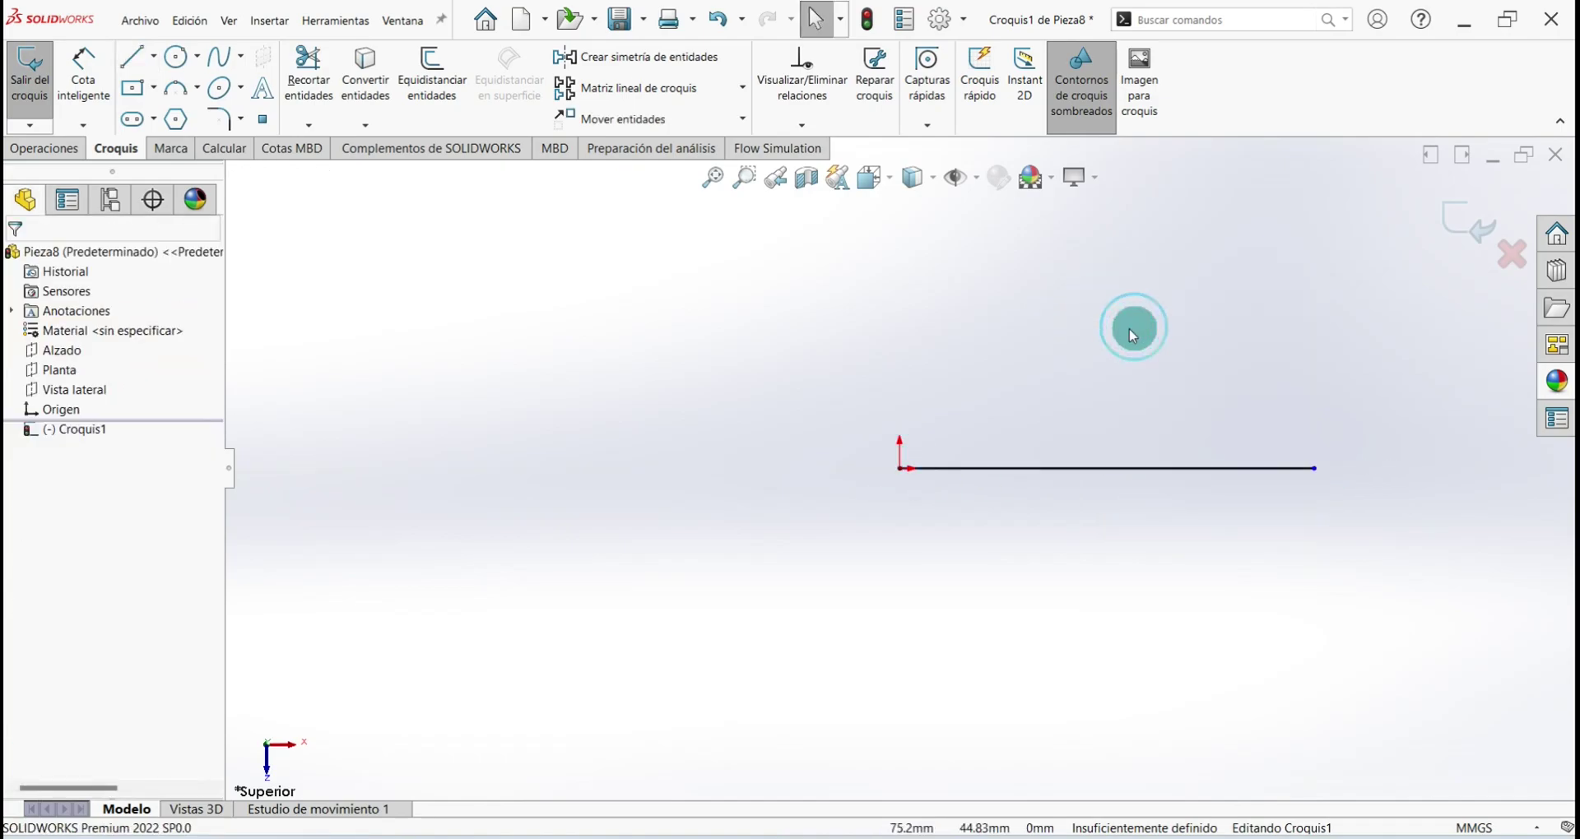
Draw two more lines from the origin, one angled up and one angled down
{"action": "left_click", "coordinate": [130, 57]}
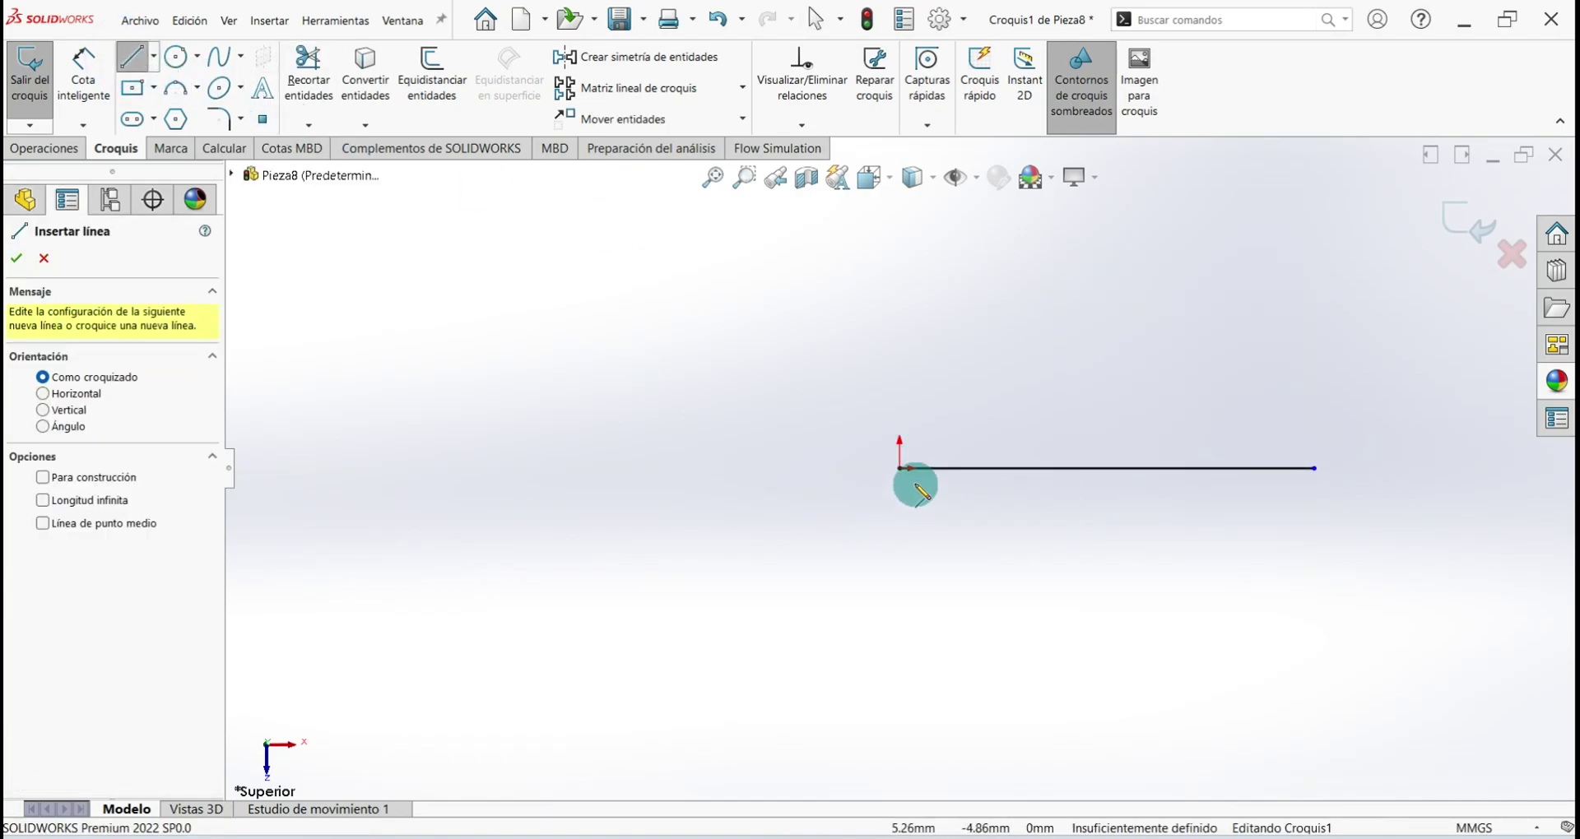
{"action": "left_click", "coordinate": [900, 468]}
{"action": "left_click", "coordinate": [1268, 355]}
{"action": "right_click", "coordinate": [1174, 302]}
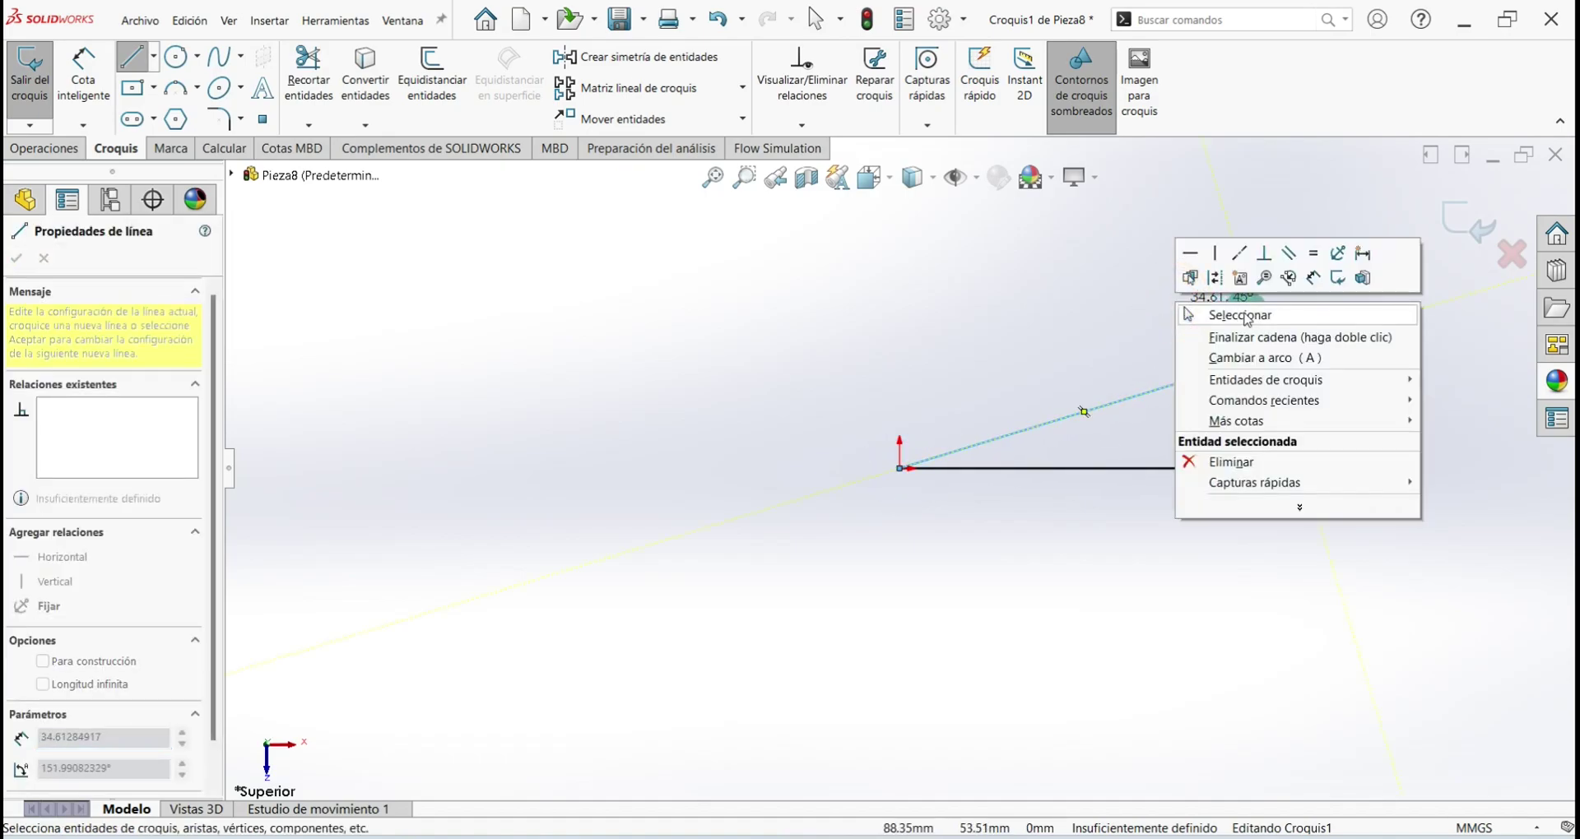
{"action": "left_click", "coordinate": [1199, 314]}
{"action": "left_click", "coordinate": [132, 56]}
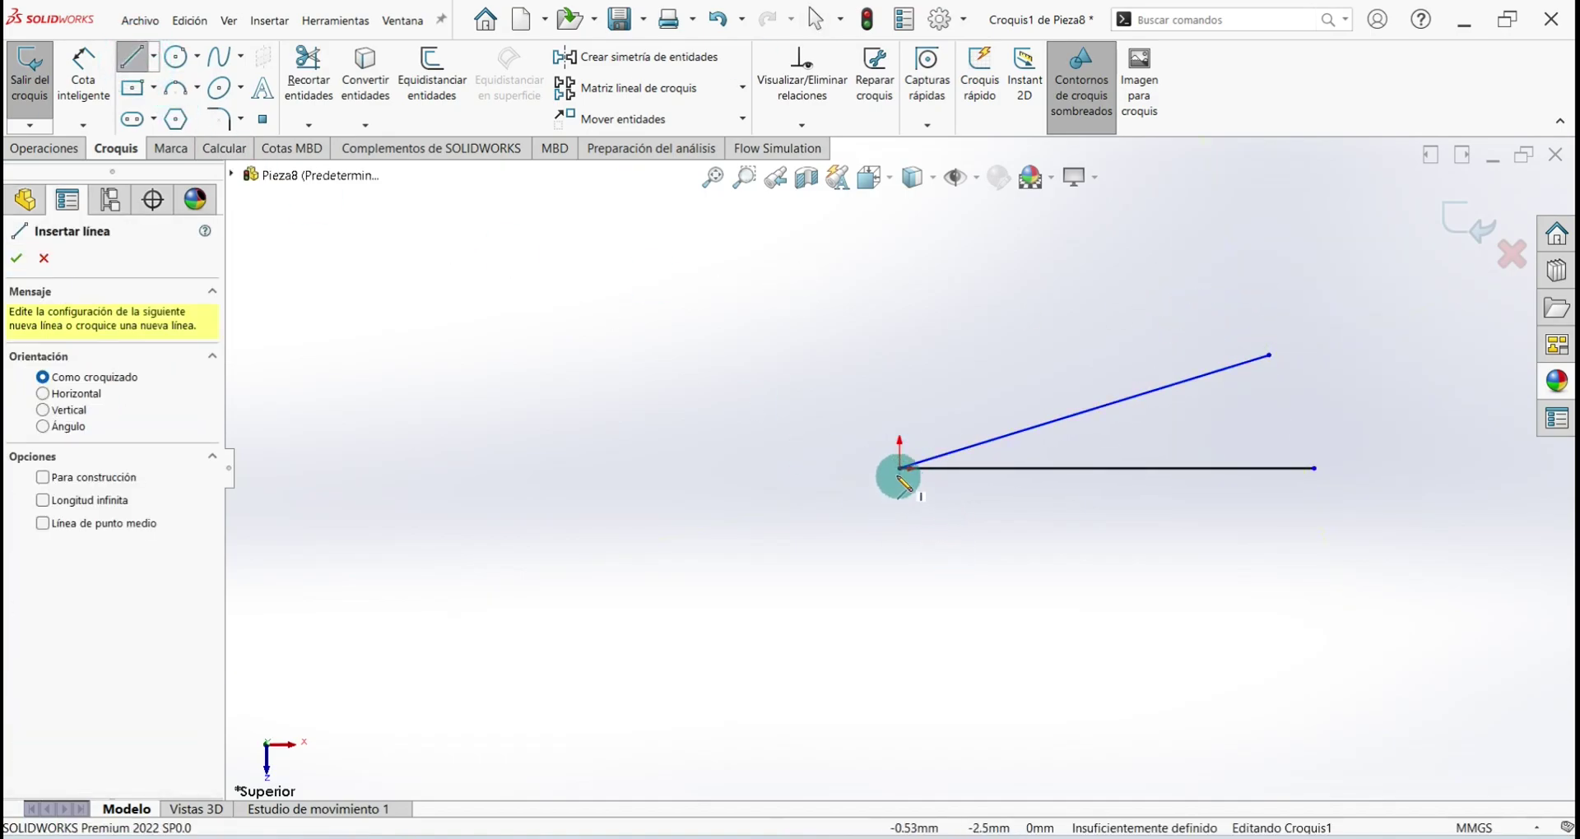
{"action": "left_click", "coordinate": [900, 468]}
{"action": "left_click", "coordinate": [1321, 568]}
{"action": "right_click", "coordinate": [1034, 359]}
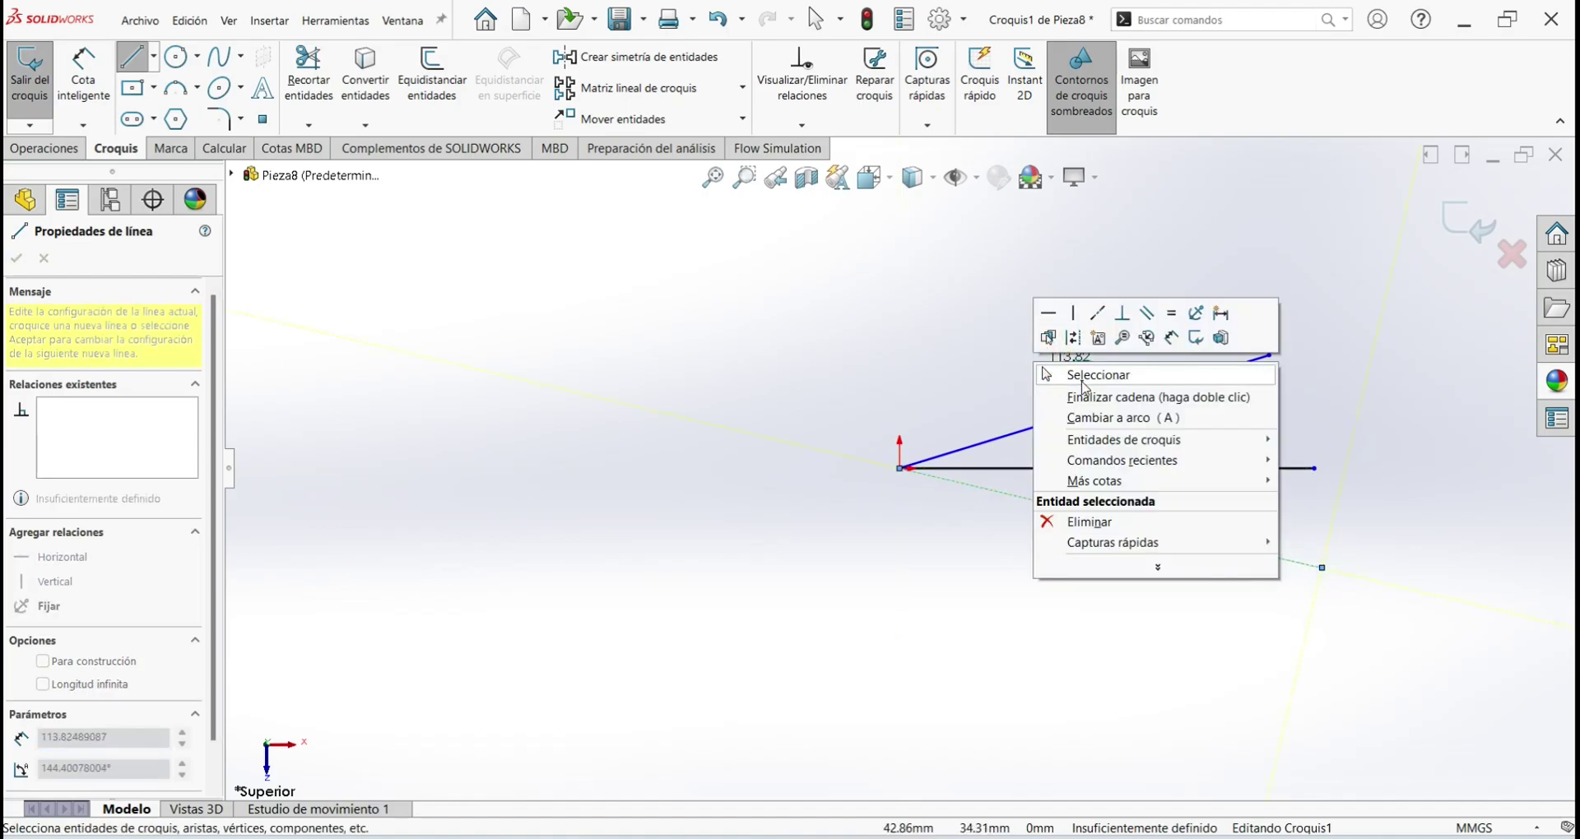
{"action": "left_click", "coordinate": [1058, 371]}
{"action": "key", "text": "f"}
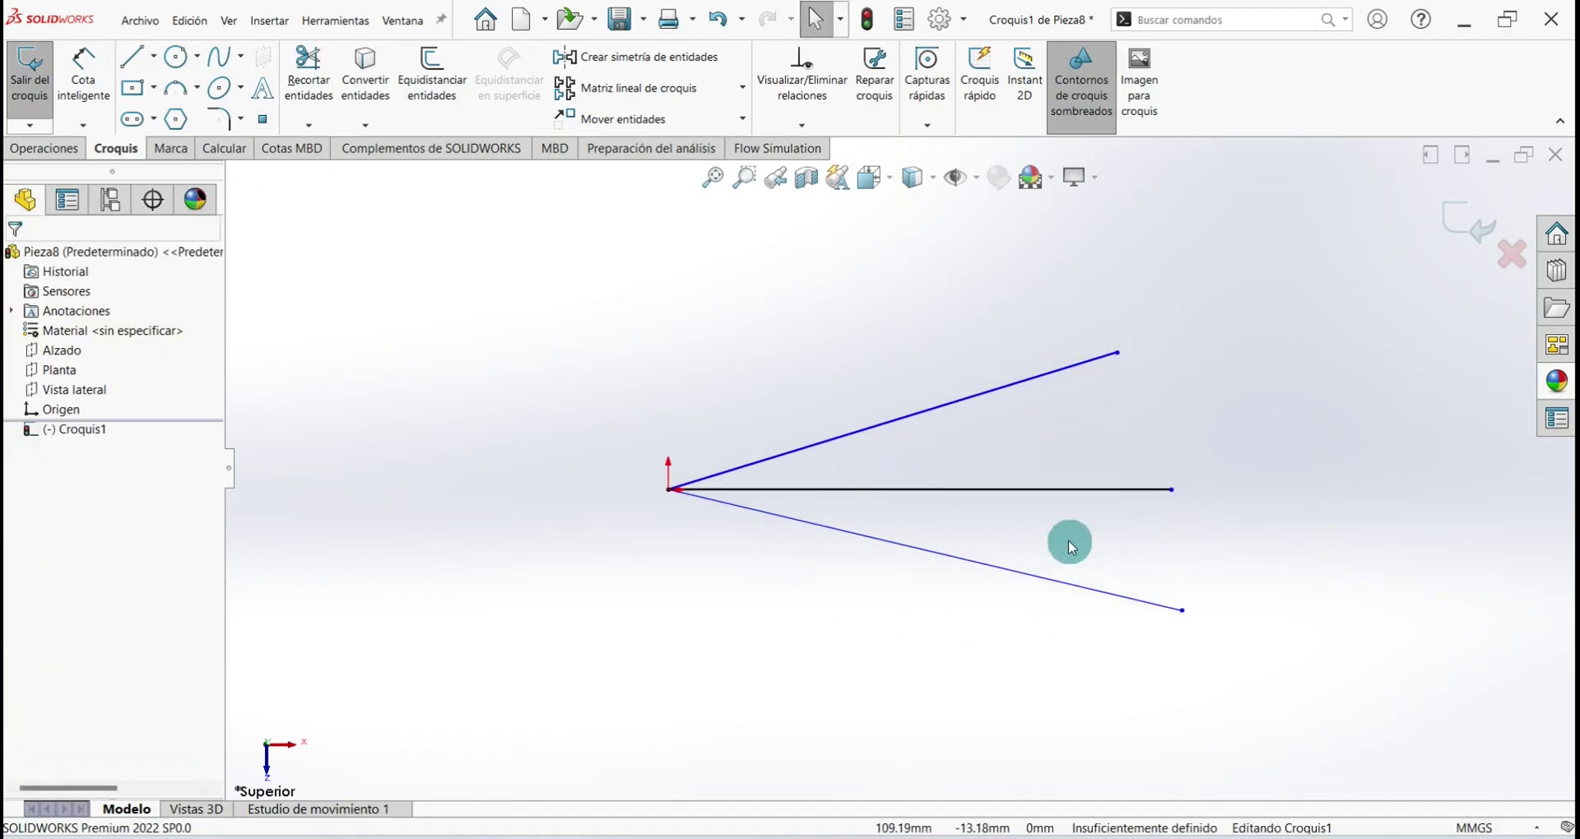
{"action": "left_click", "coordinate": [83, 74]}
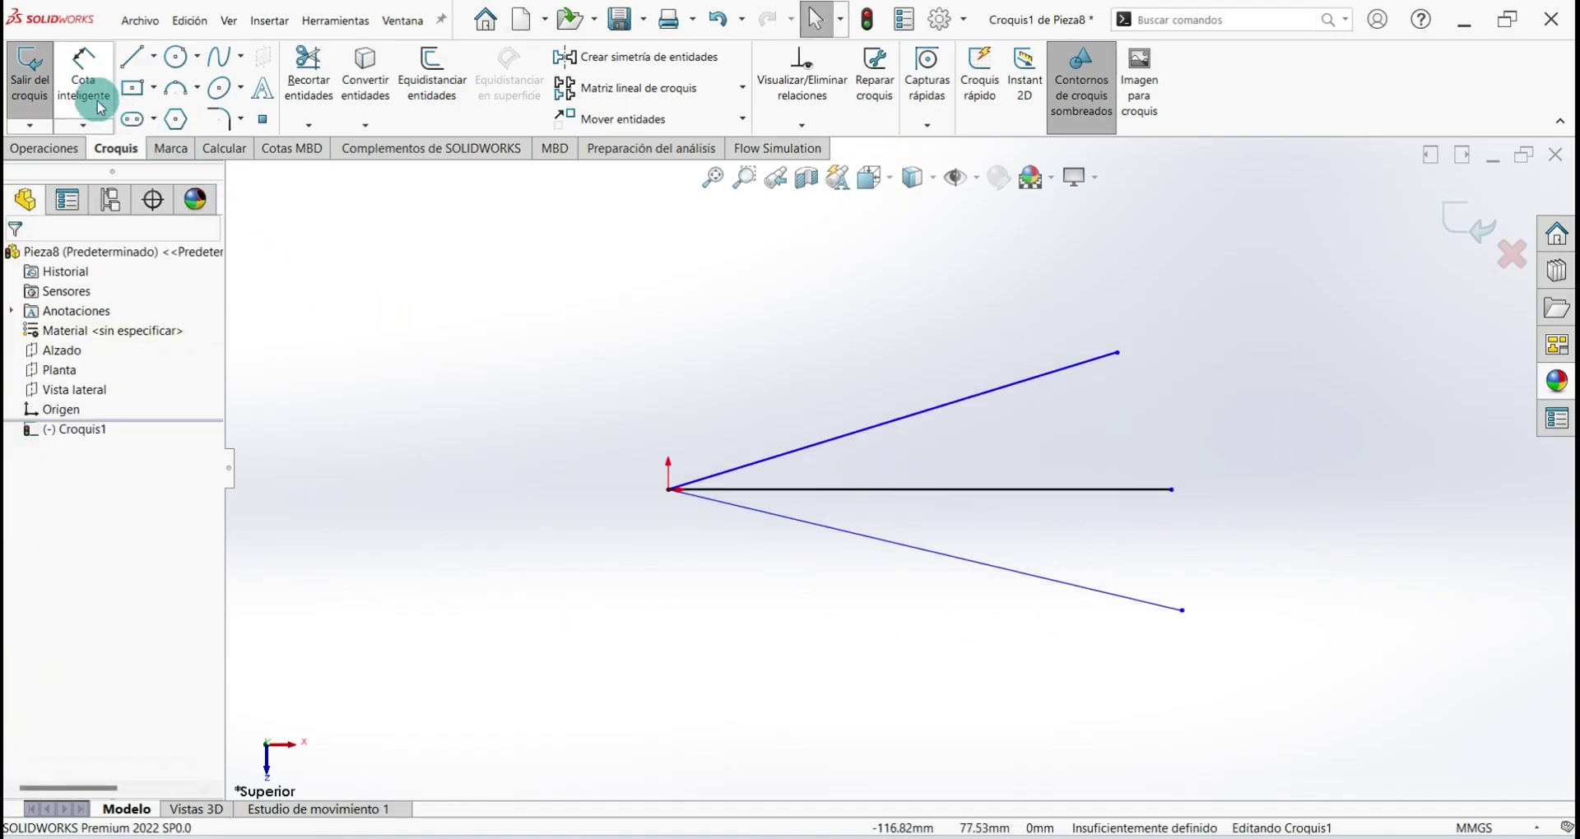
Dimension the upper and lower angled lines 70 mm and the horizontal line 74 mm
{"action": "left_click", "coordinate": [882, 428]}
{"action": "left_click", "coordinate": [874, 386]}
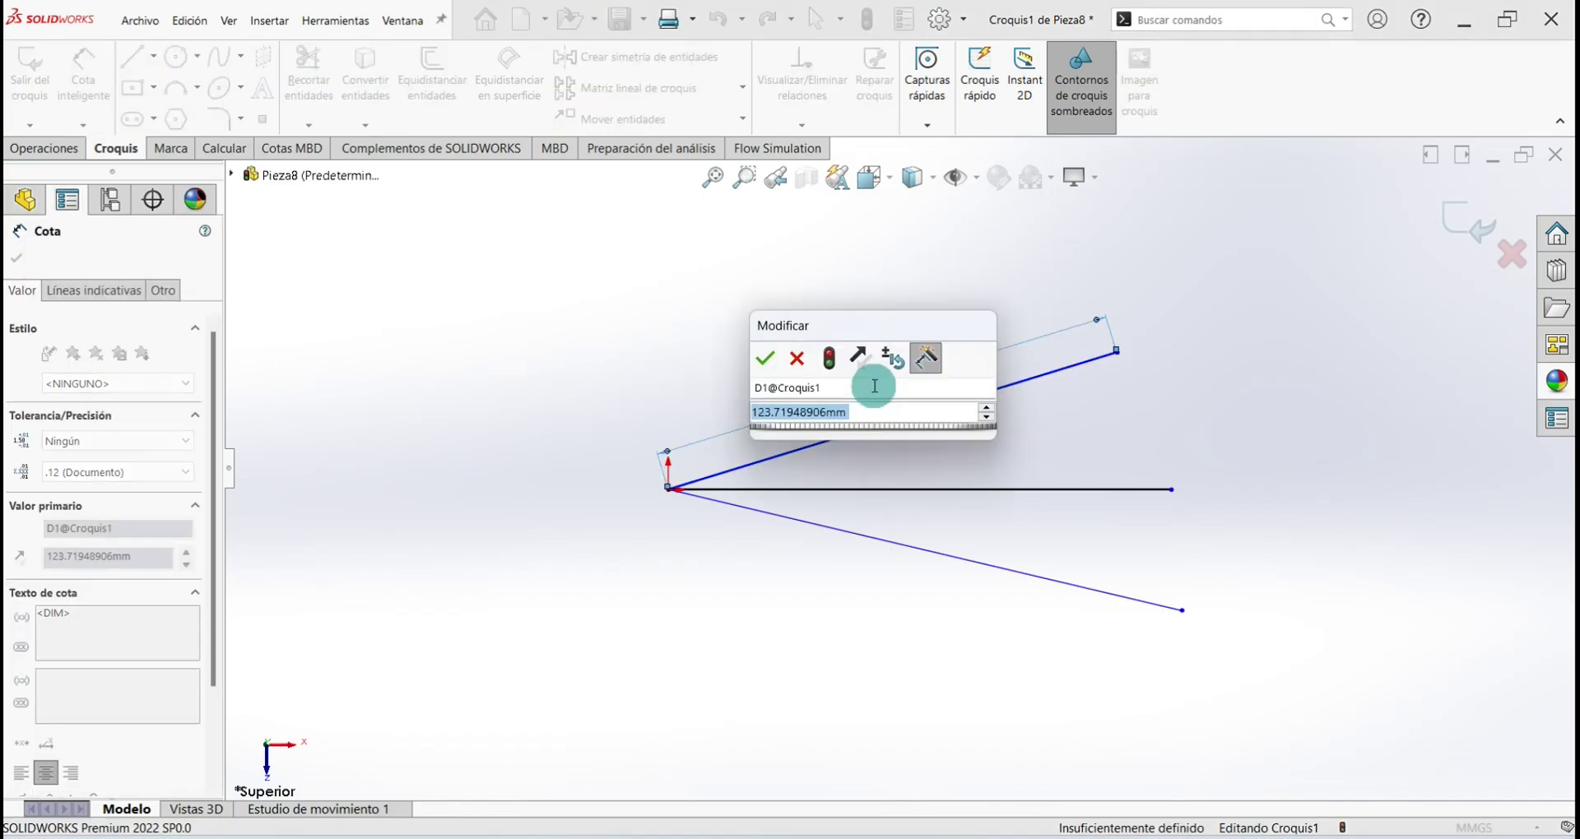
{"action": "type", "text": "70"}
{"action": "key", "text": "Return"}
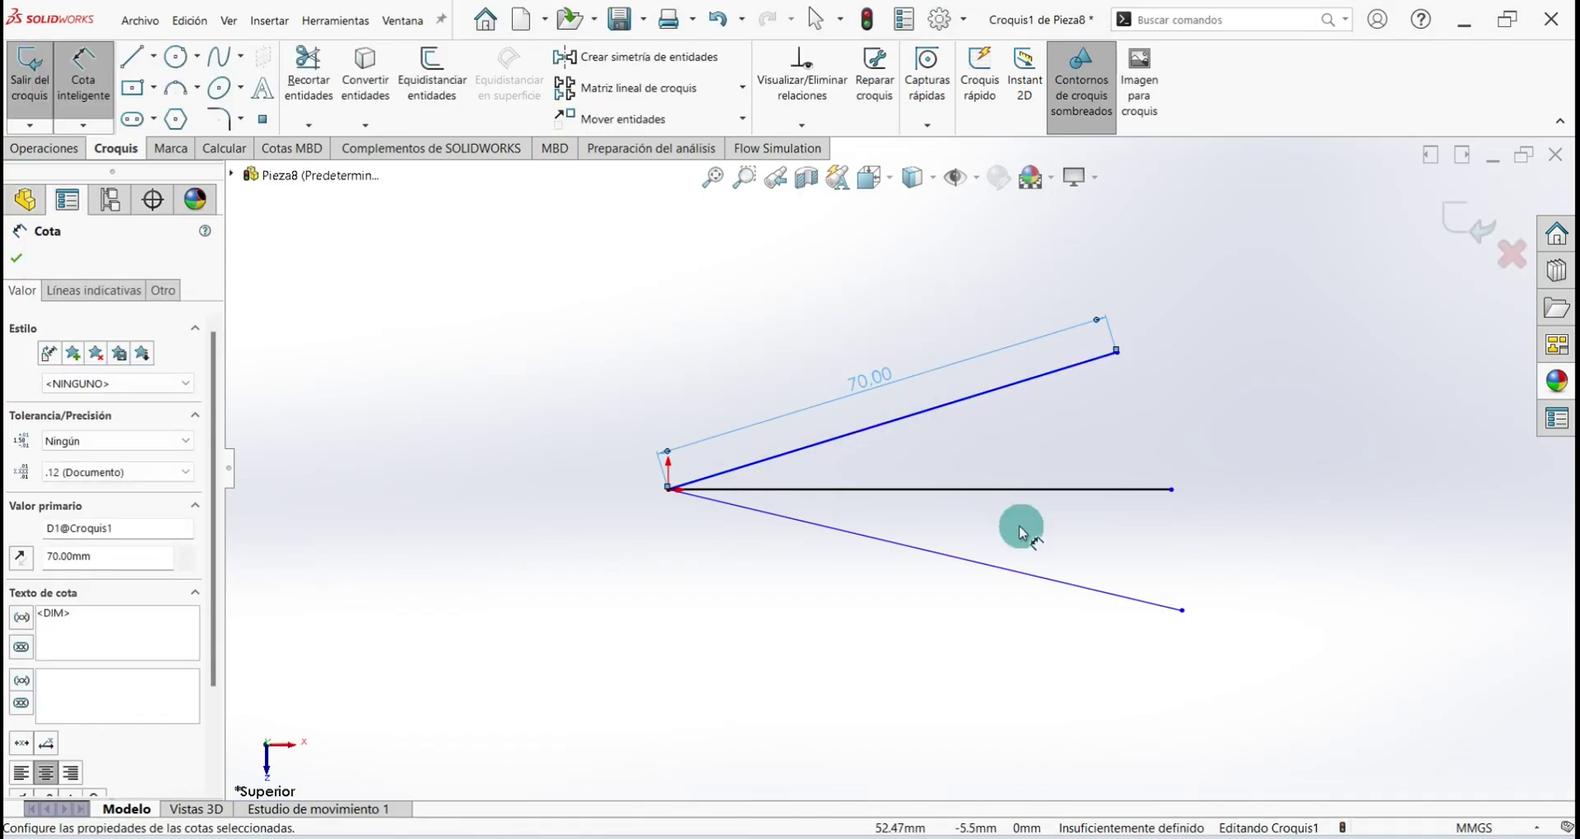
{"action": "left_click", "coordinate": [1018, 492]}
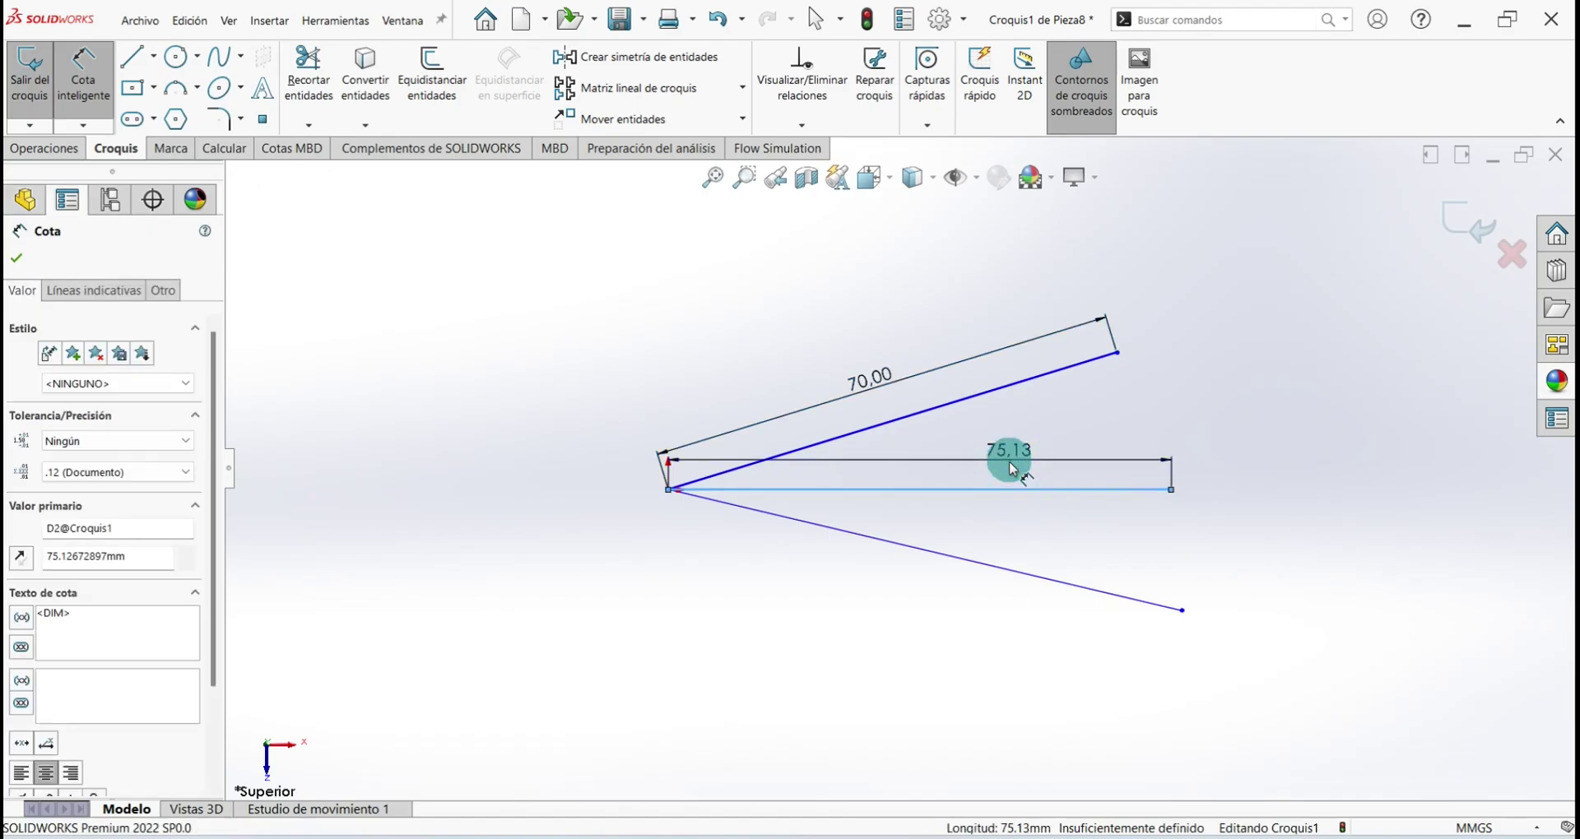
{"action": "left_click", "coordinate": [1012, 466]}
{"action": "type", "text": "74"}
{"action": "key", "text": "Return"}
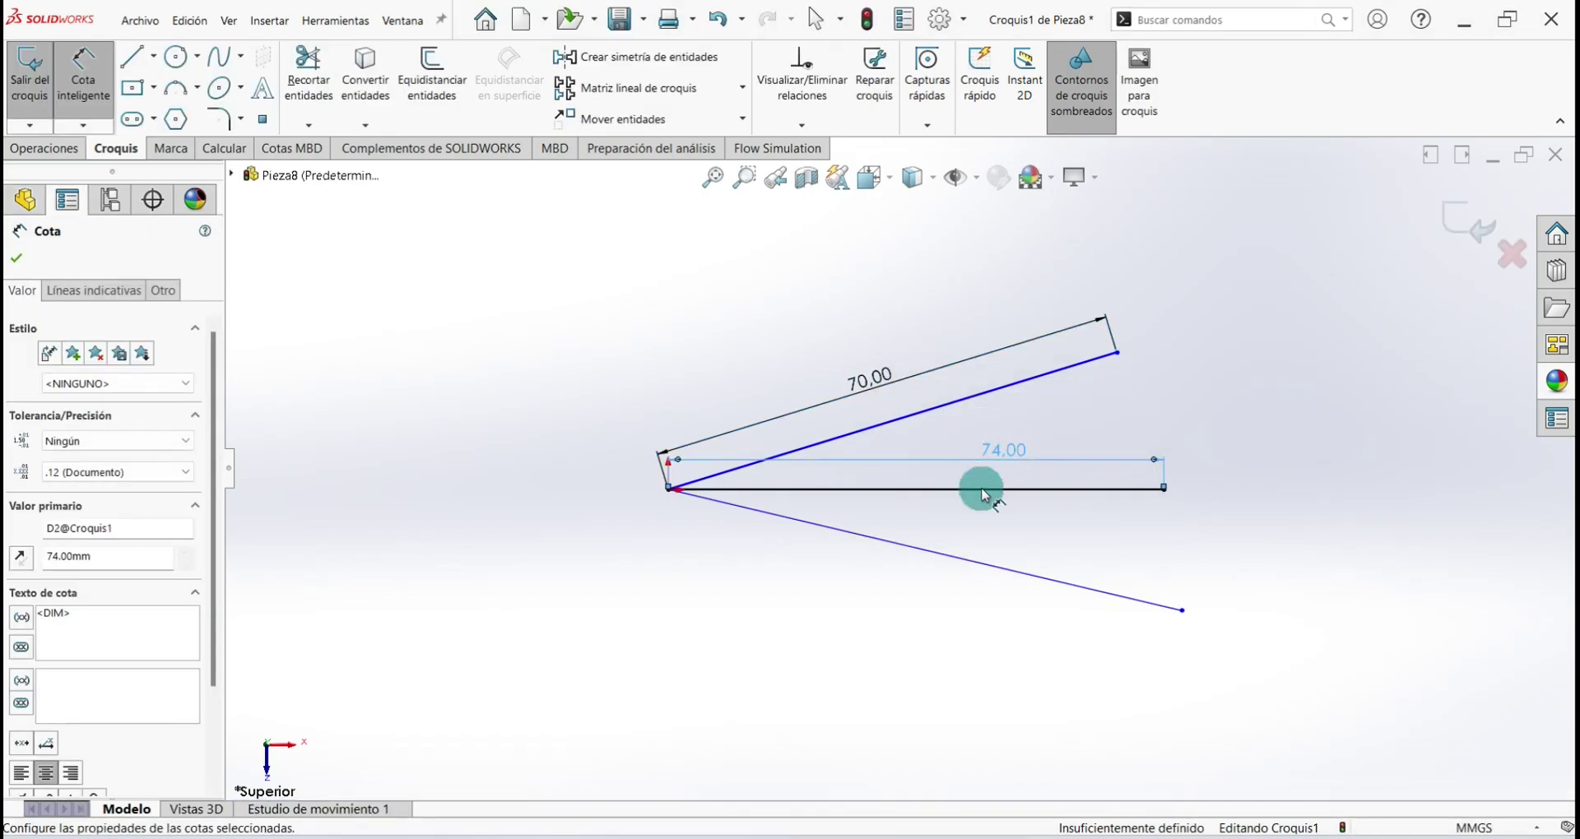
{"action": "left_click", "coordinate": [939, 563]}
{"action": "left_click", "coordinate": [917, 584]}
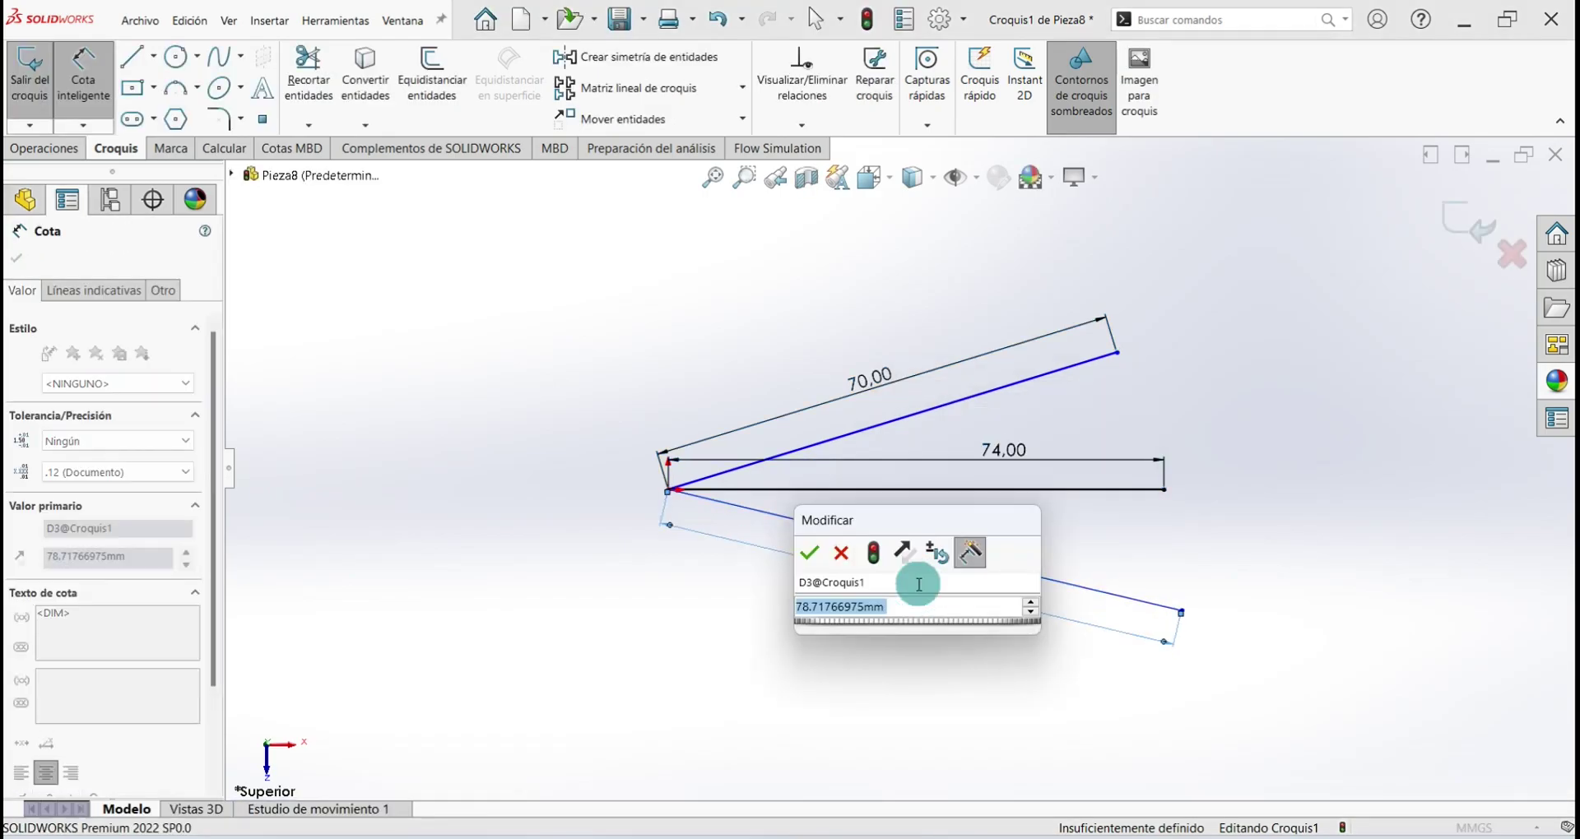
{"action": "type", "text": "70"}
{"action": "key", "text": "Return"}
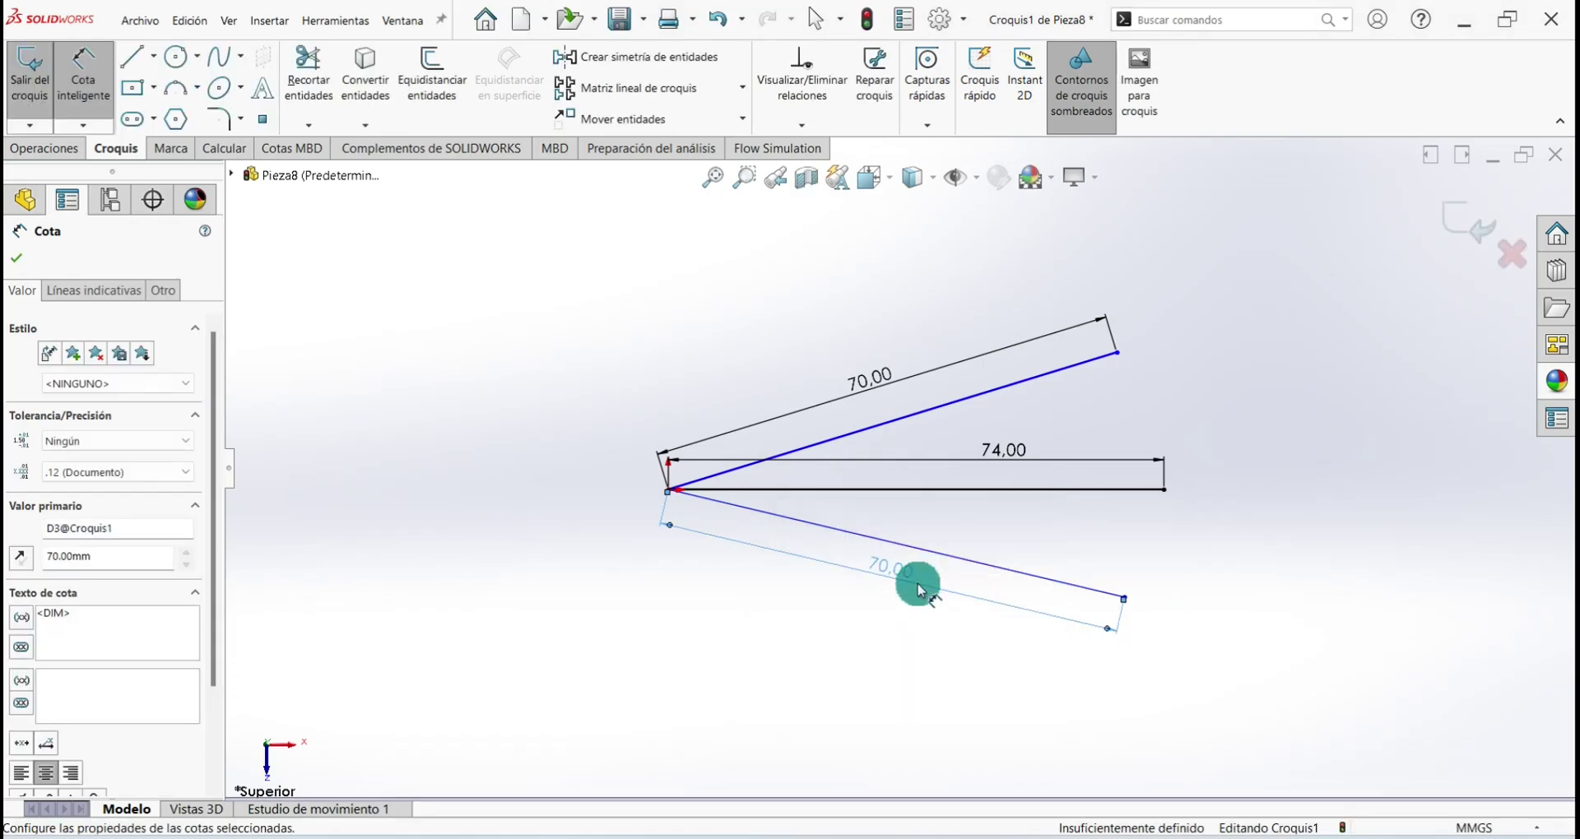
Set the angle above horizontal to 15° and between the angled lines to 30°
{"action": "left_click", "coordinate": [1095, 490]}
{"action": "left_click", "coordinate": [1090, 383]}
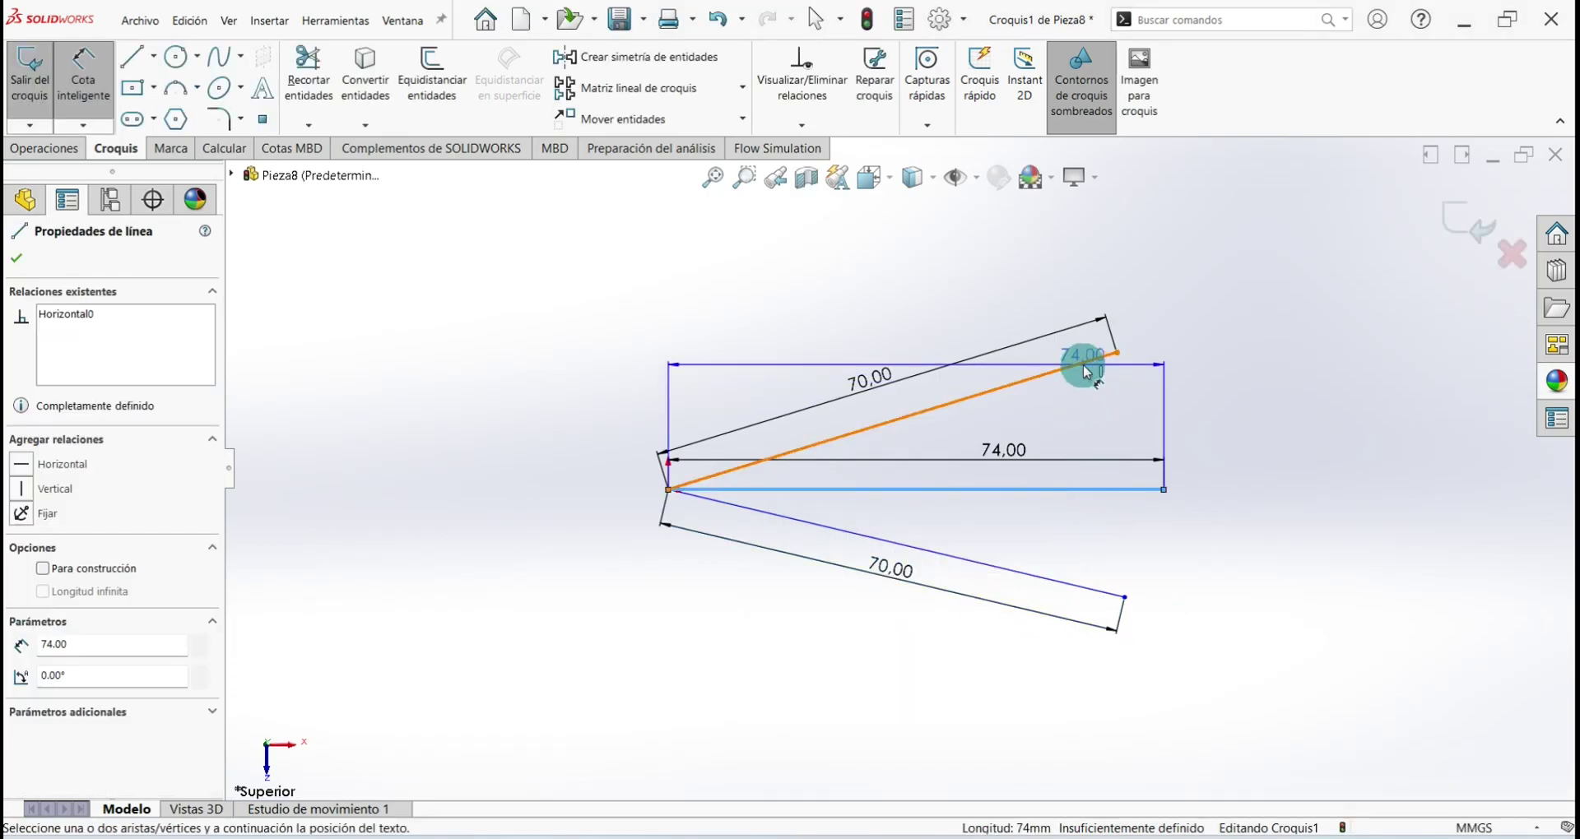
{"action": "left_click", "coordinate": [1189, 390]}
{"action": "type", "text": "15"}
{"action": "key", "text": "Return"}
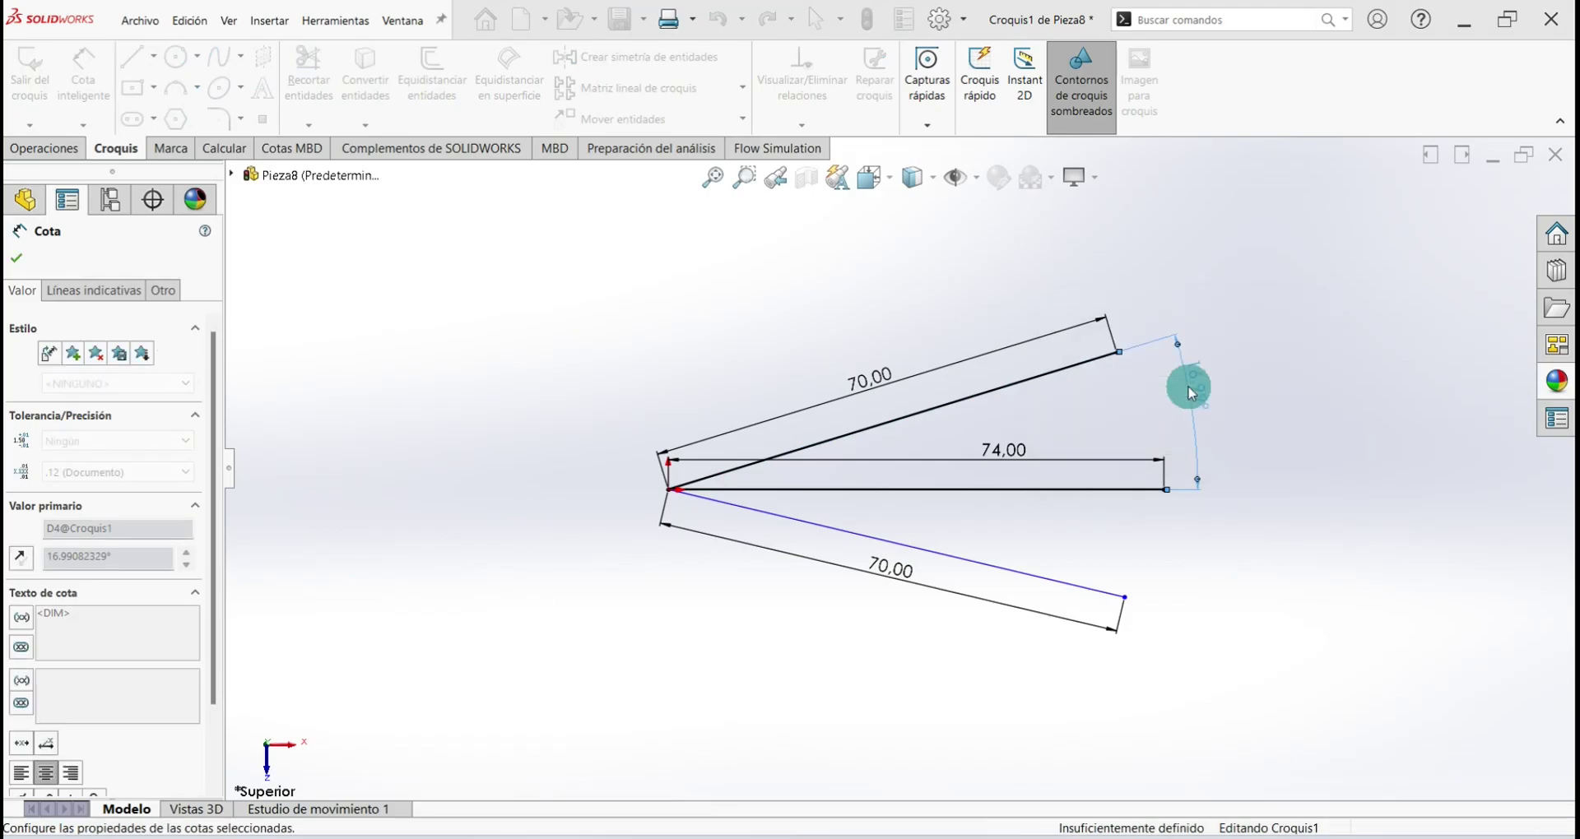
{"action": "left_click", "coordinate": [1107, 383]}
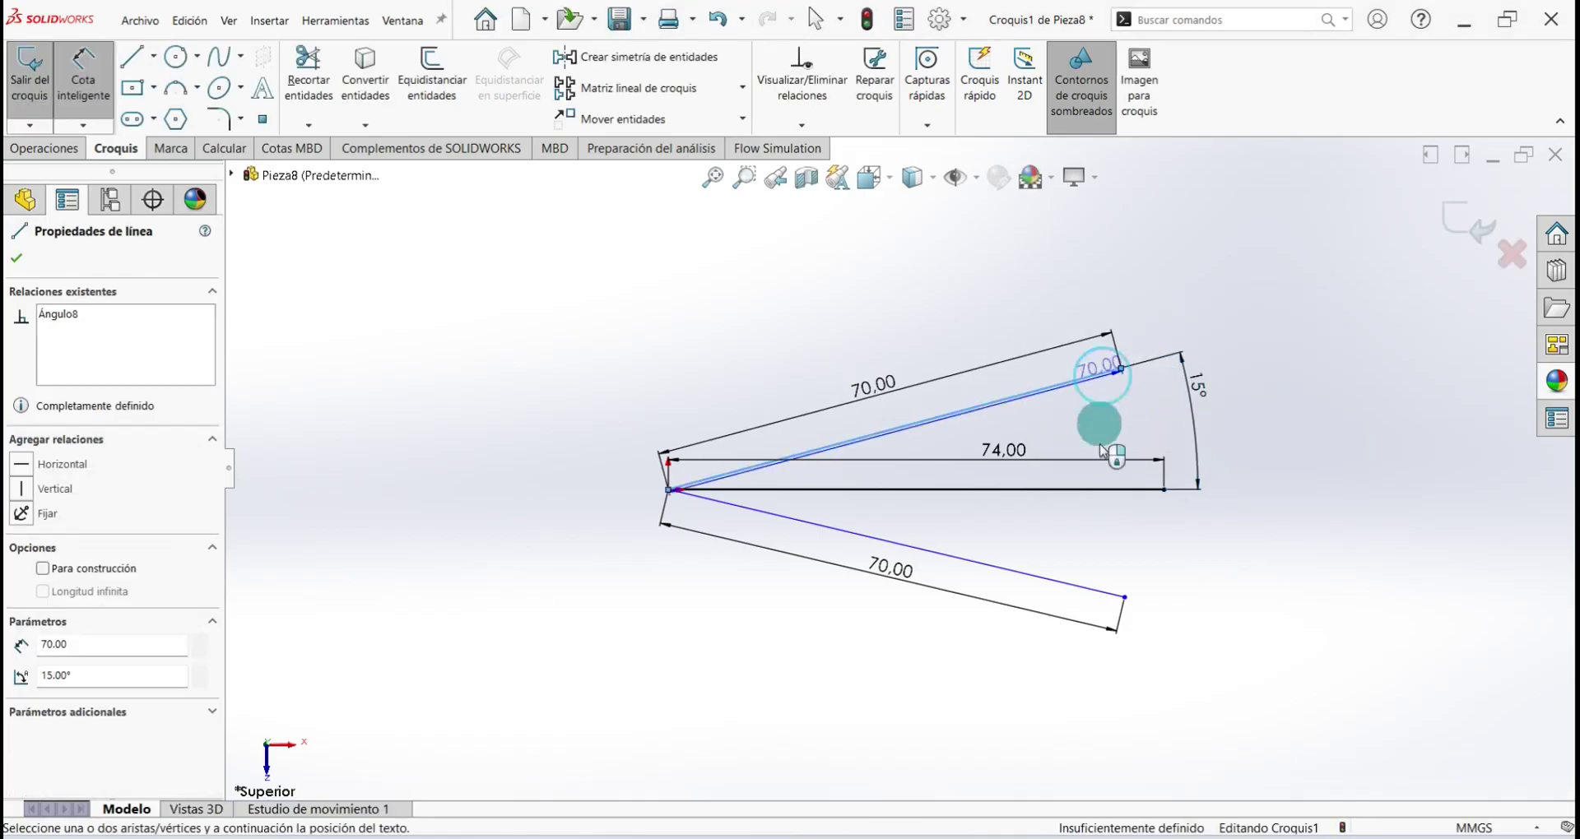
{"action": "left_click", "coordinate": [1078, 591]}
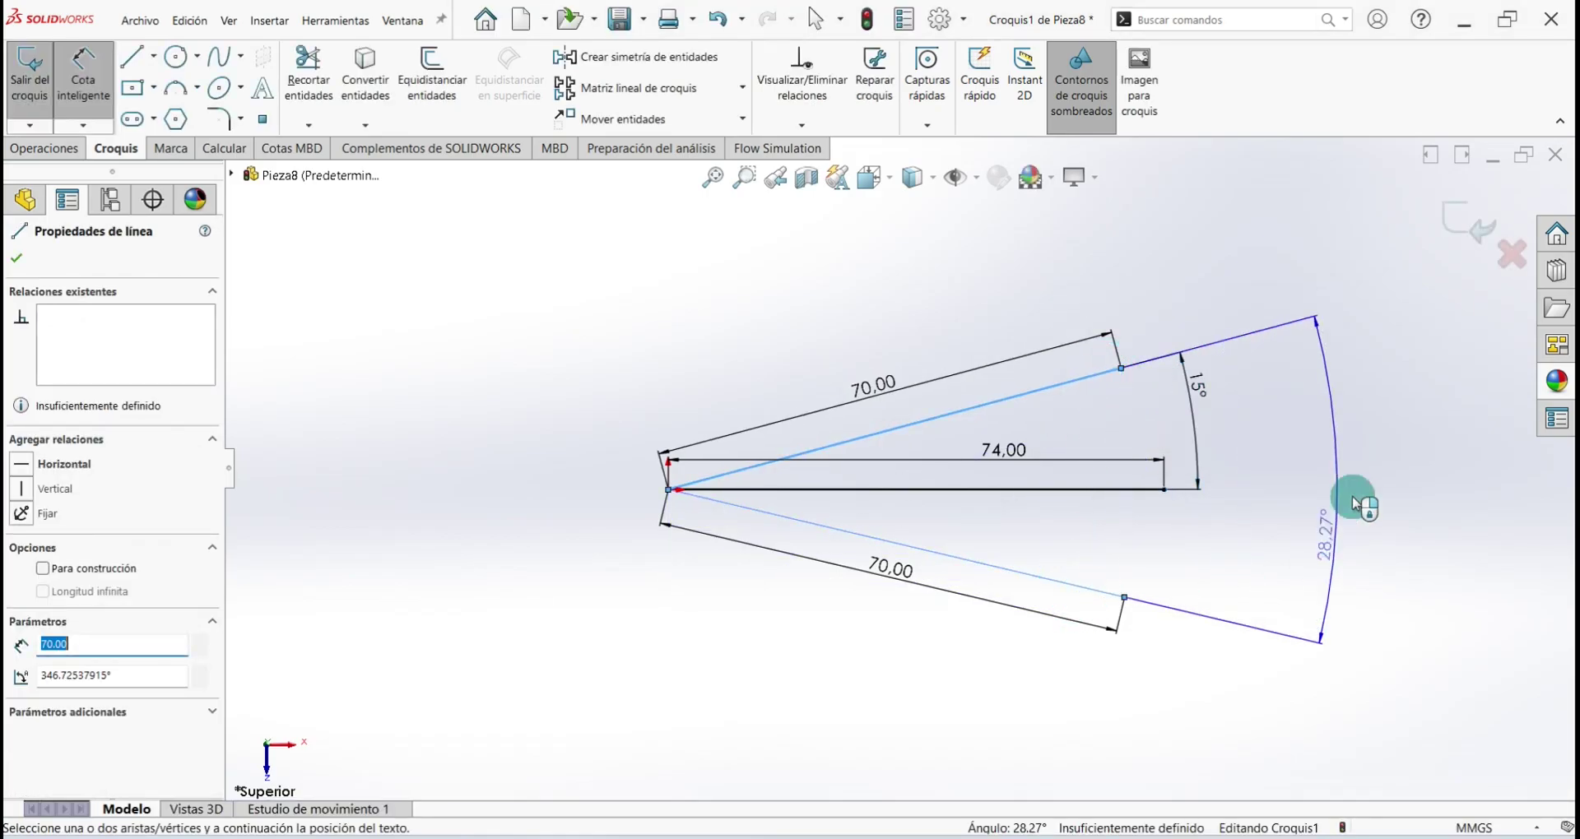
{"action": "left_click", "coordinate": [1300, 428]}
{"action": "type", "text": "30"}
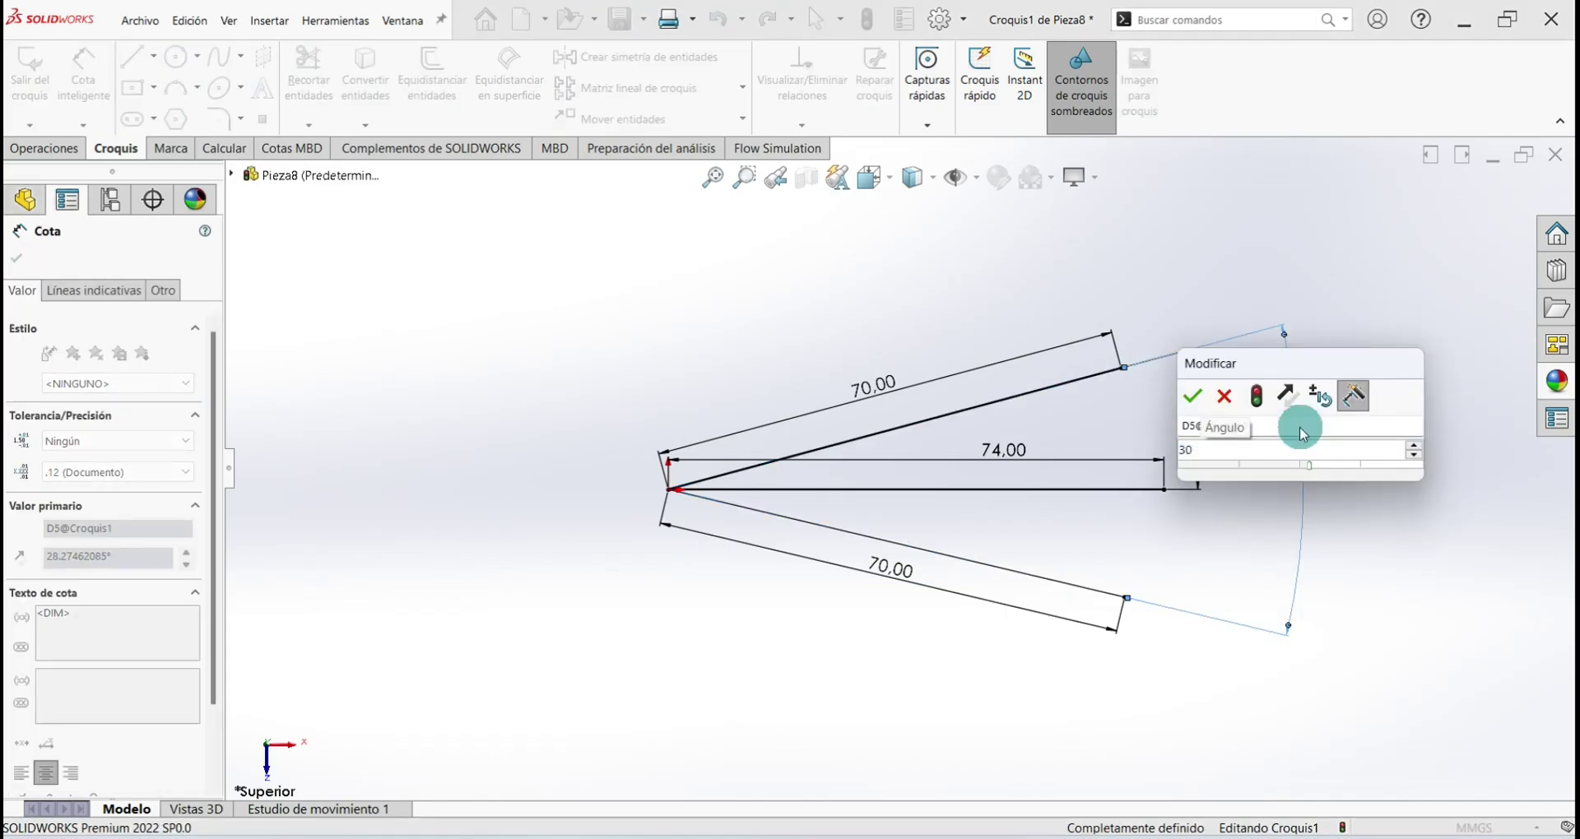
{"action": "key", "text": "Return"}
{"action": "left_click", "coordinate": [17, 258]}
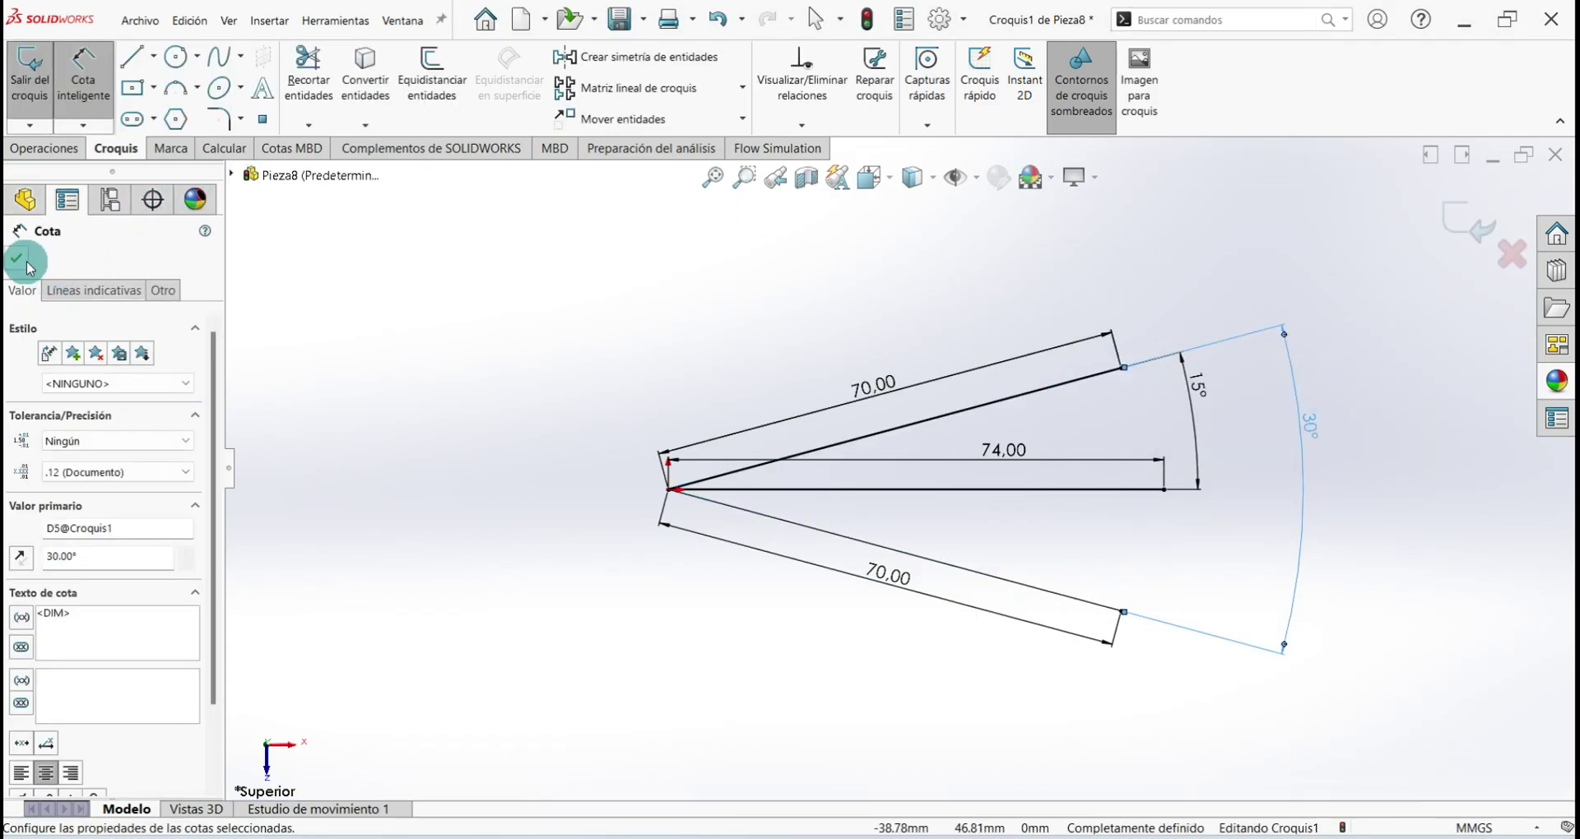
Draw a three-point arc joining the angled lines' ends through the horizontal line's end
{"action": "left_click", "coordinate": [196, 97]}
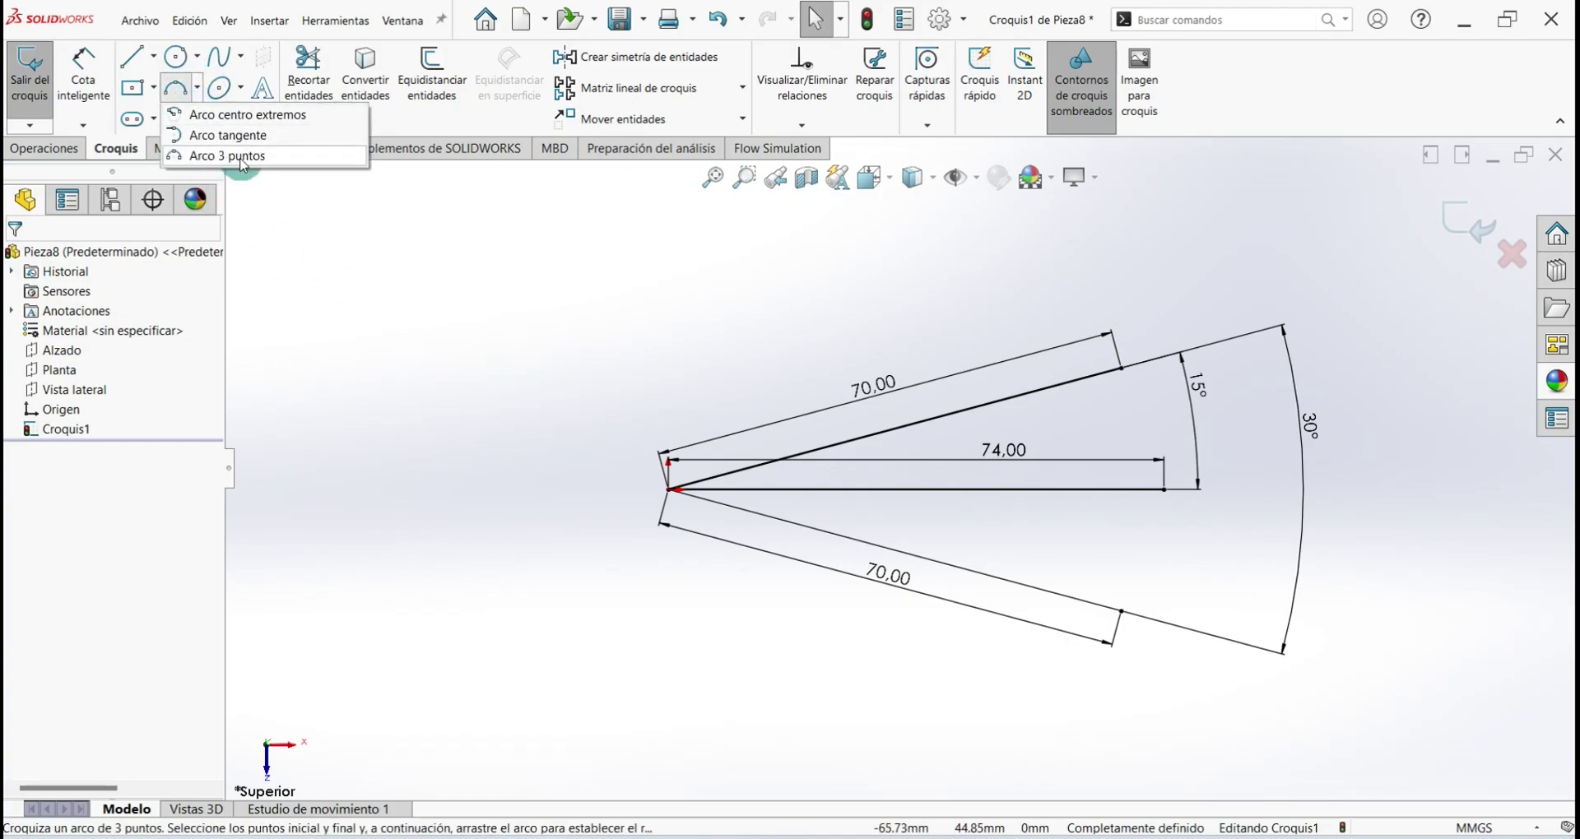
{"action": "left_click", "coordinate": [269, 157]}
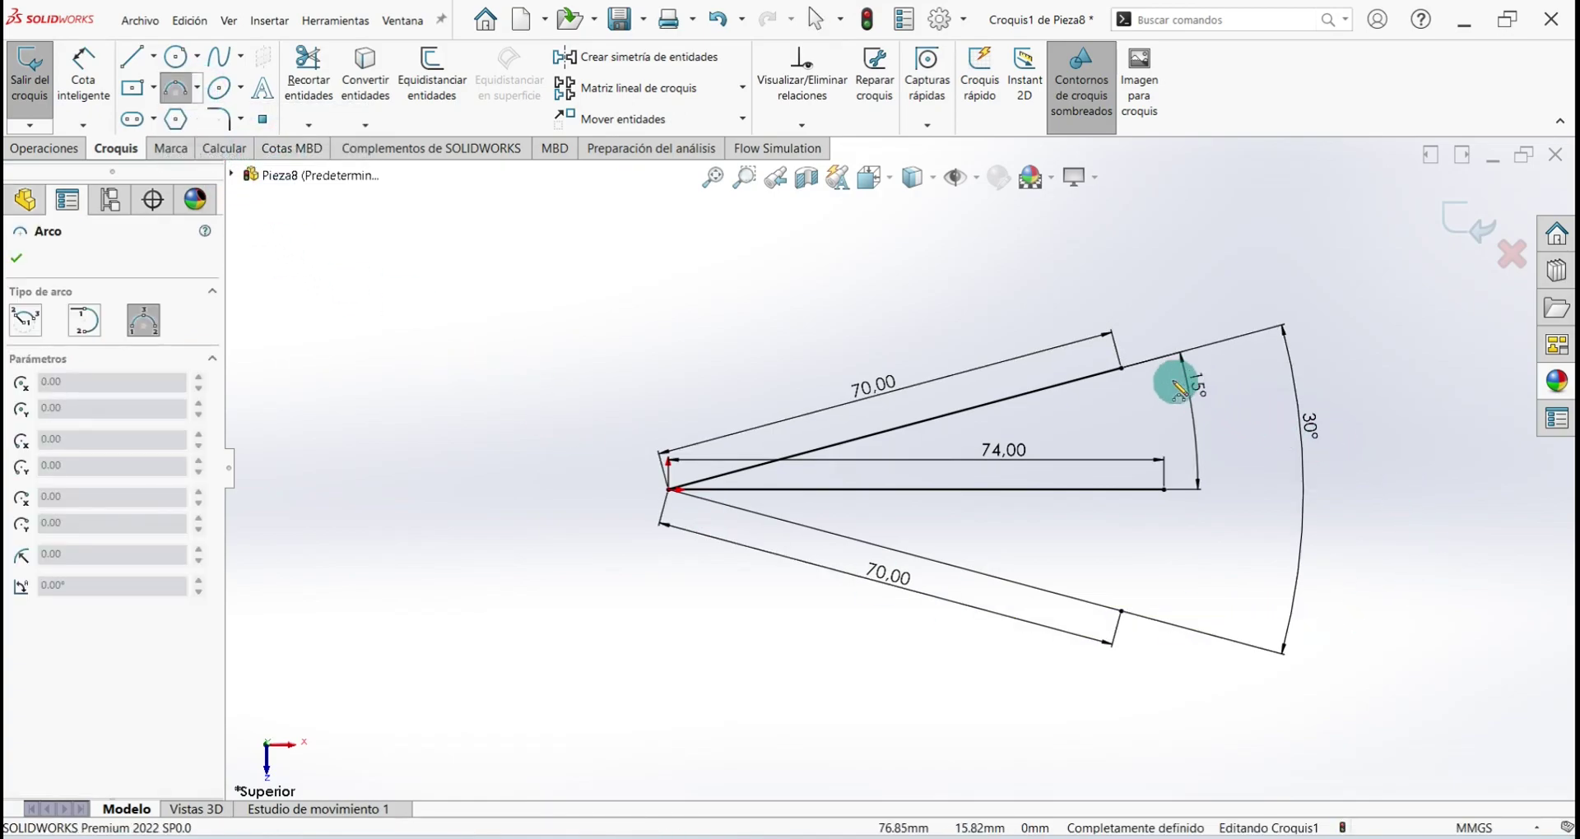
{"action": "left_click", "coordinate": [1122, 369]}
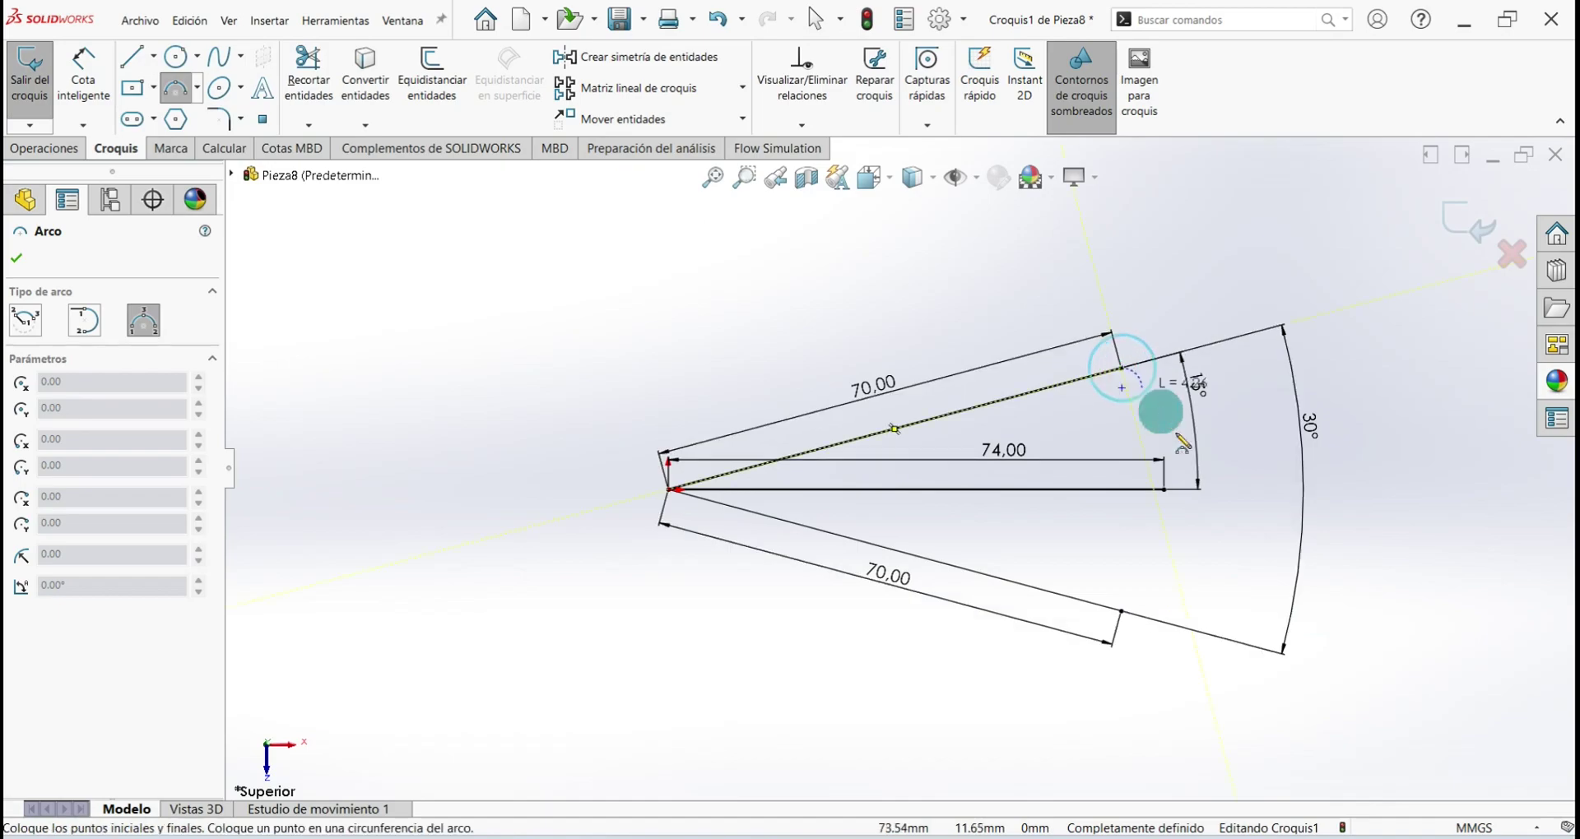
{"action": "left_click", "coordinate": [1123, 607]}
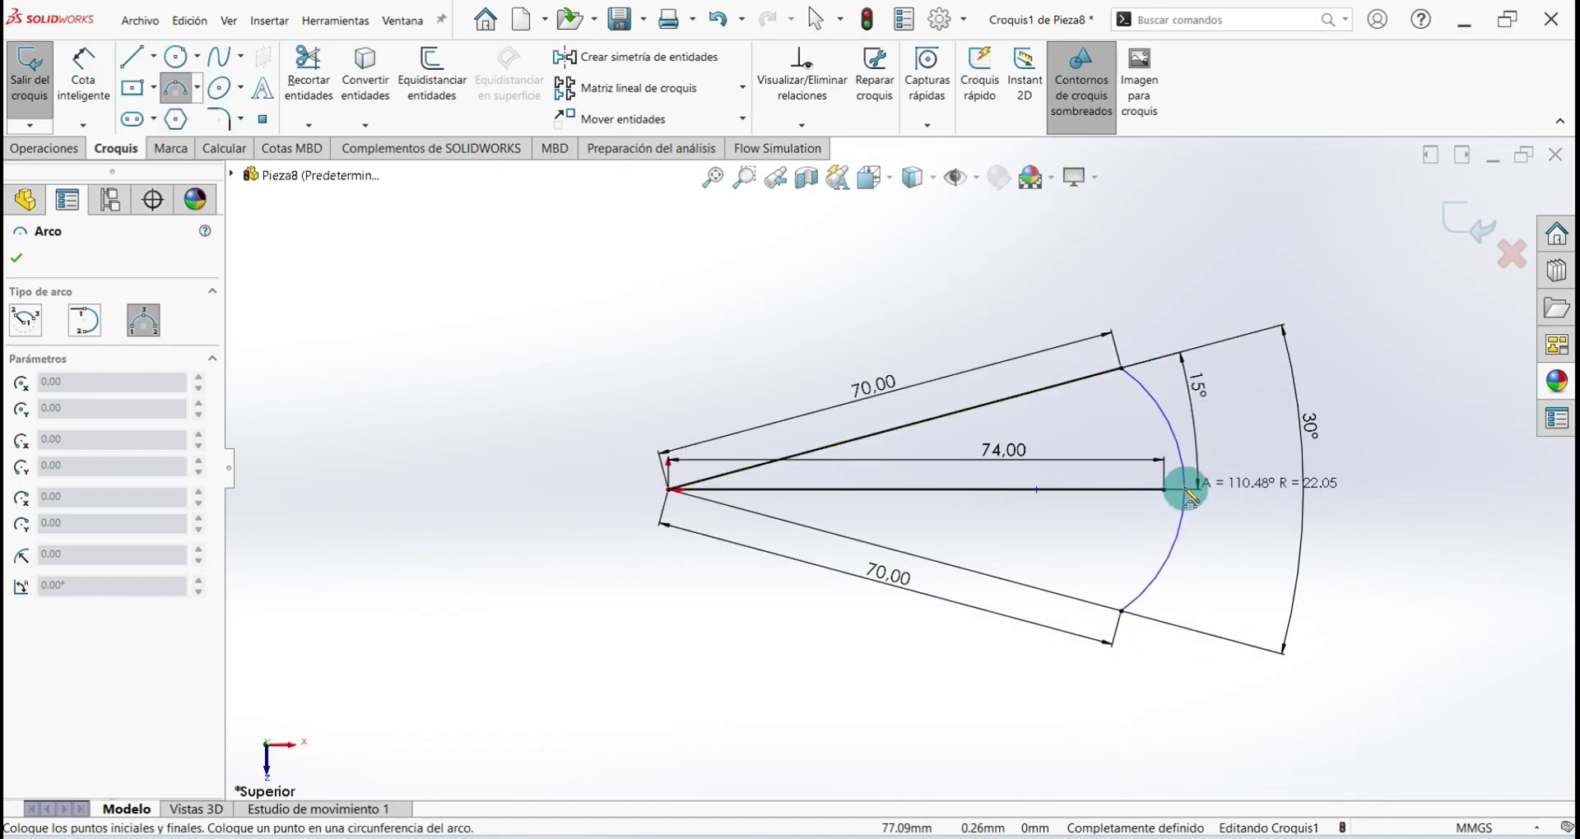
{"action": "left_click", "coordinate": [1185, 494]}
{"action": "right_click", "coordinate": [1244, 466]}
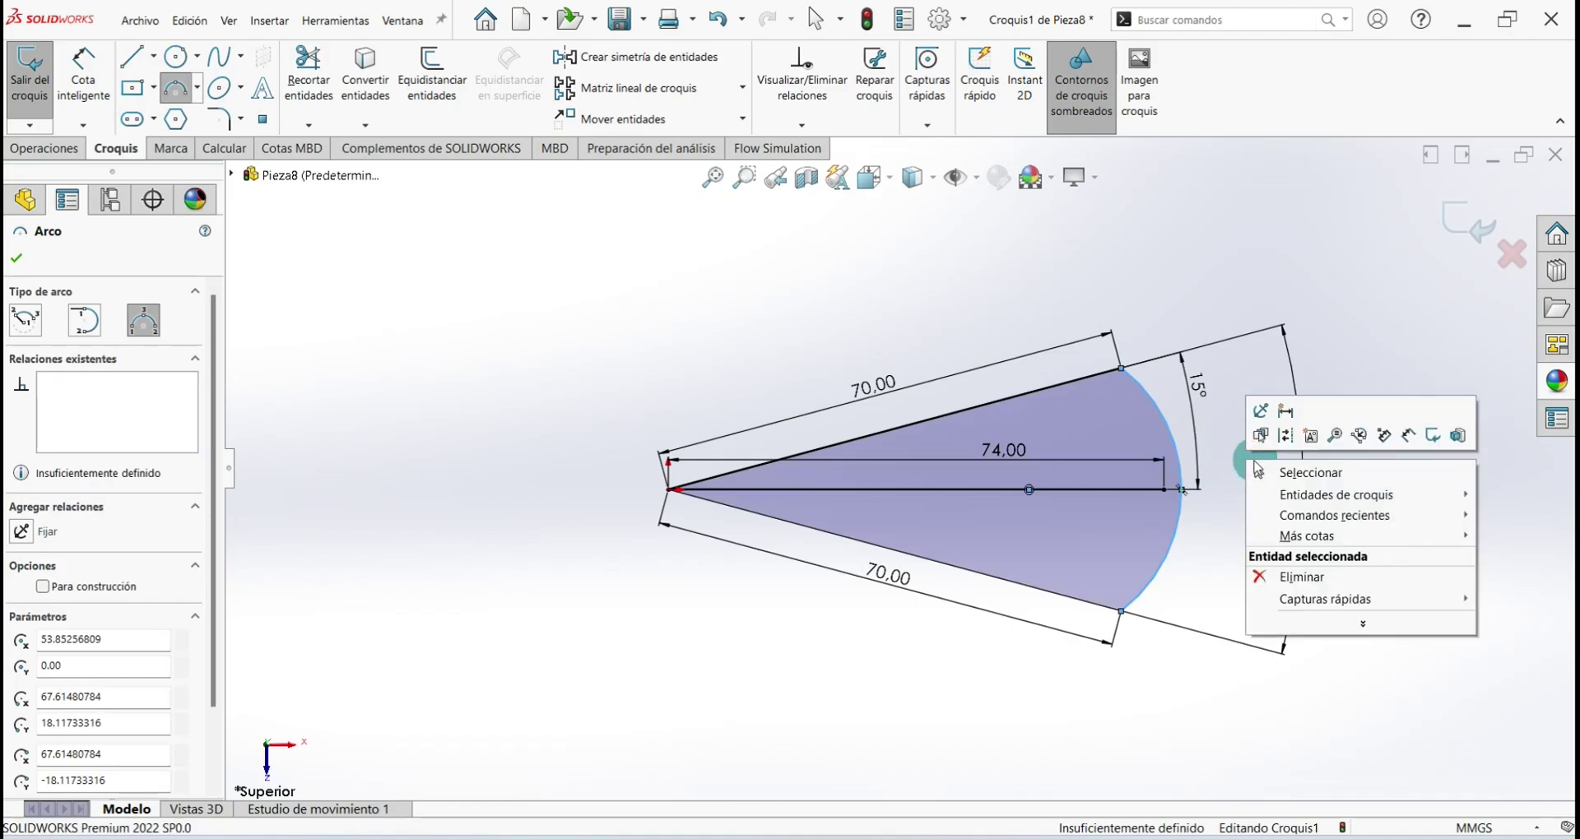
{"action": "left_click", "coordinate": [1280, 476]}
{"action": "scroll", "coordinate": [1193, 473], "scroll_direction": "down", "scroll_amount": 2}
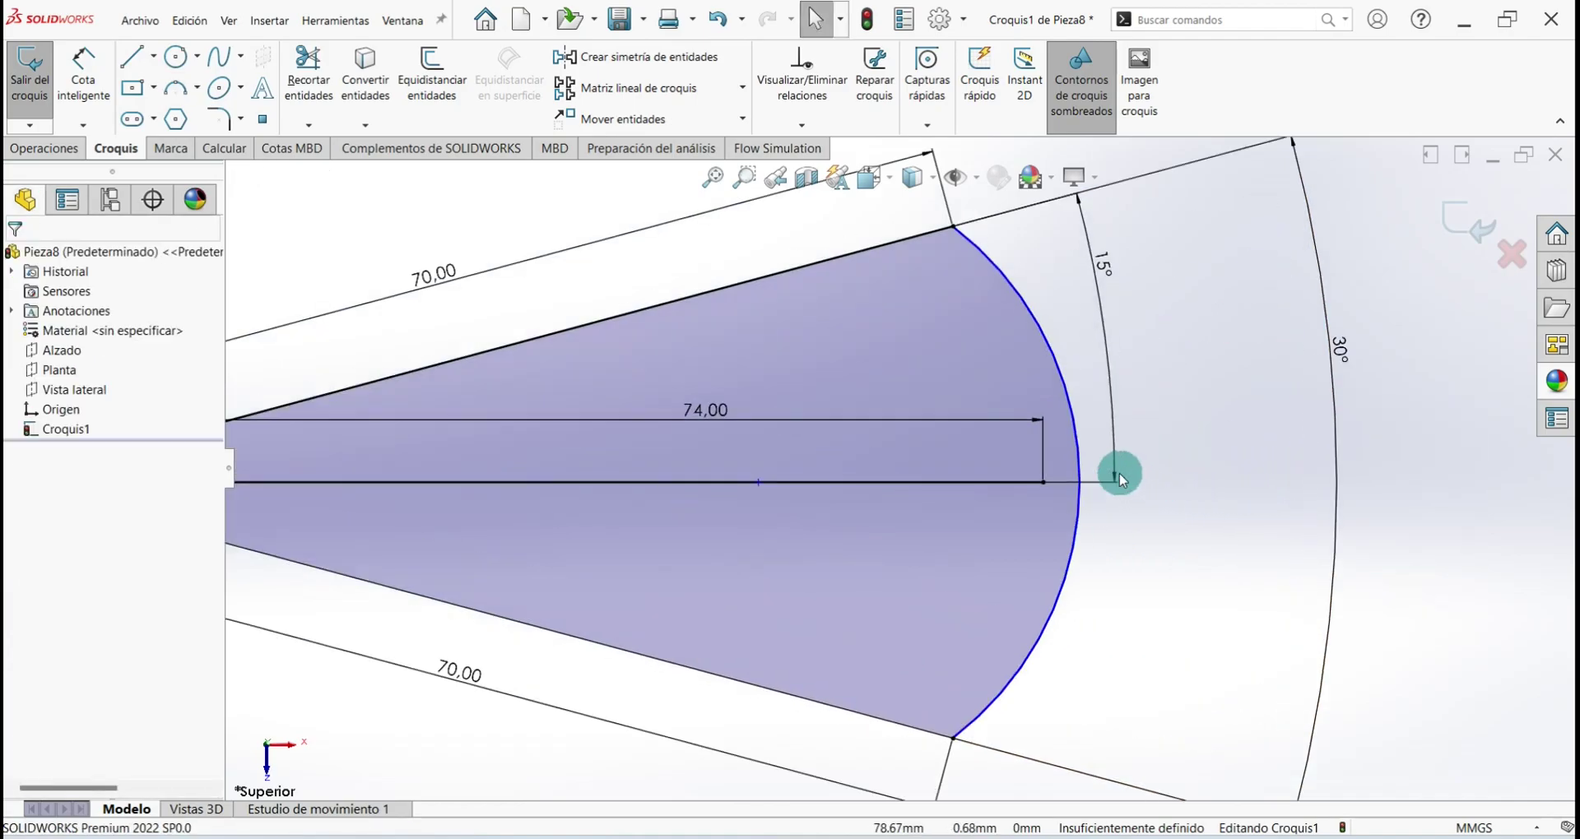
{"action": "scroll", "coordinate": [1119, 472], "scroll_direction": "down", "scroll_amount": 3}
Make the arc coincident with its lower end point to fully define the sketch
{"action": "left_click", "coordinate": [1004, 318]}
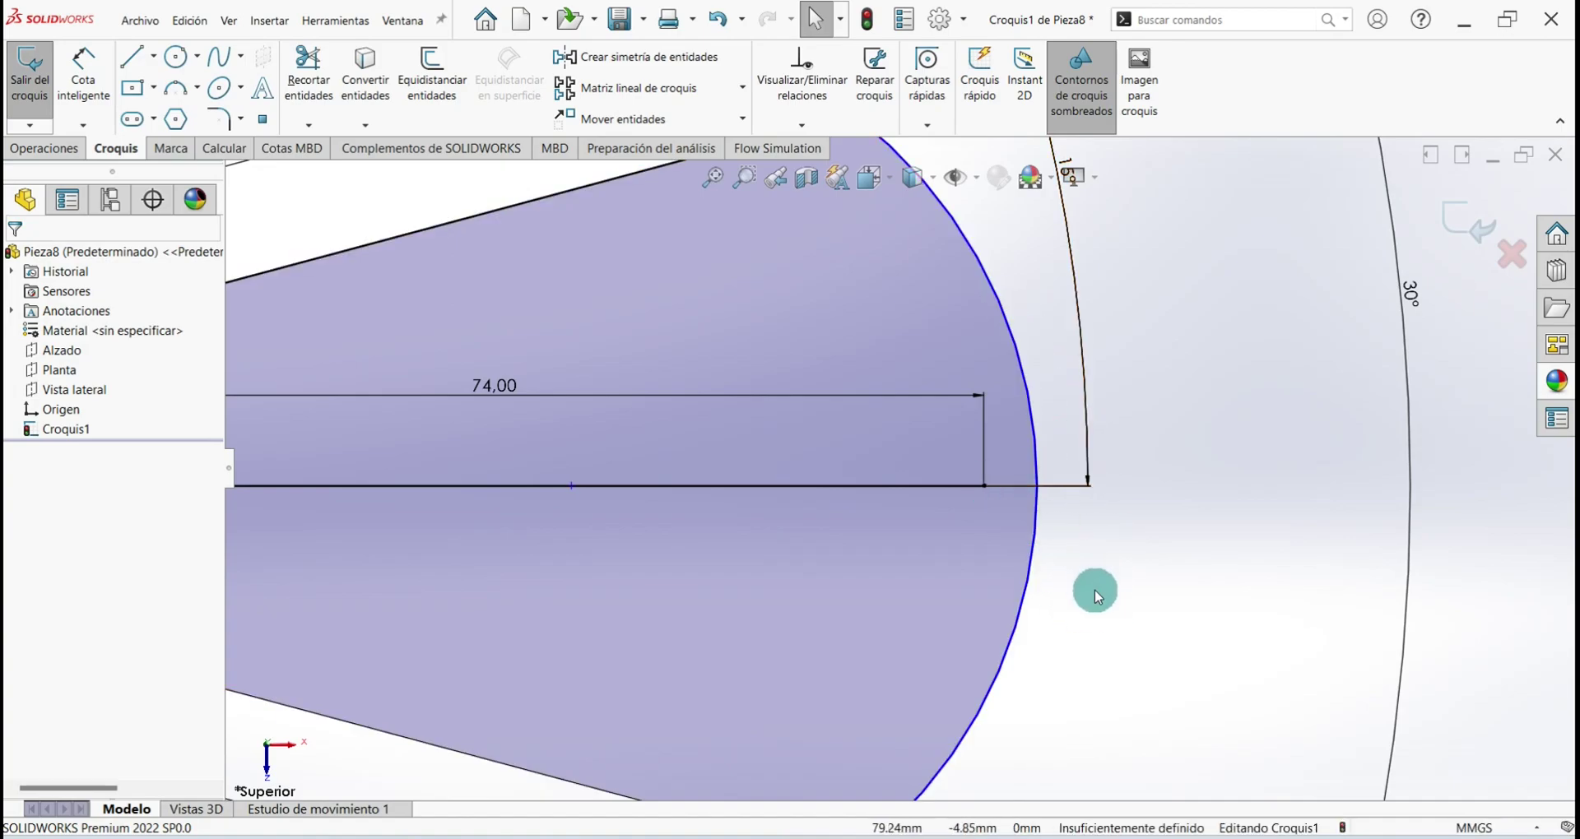
{"action": "left_click", "coordinate": [1037, 536]}
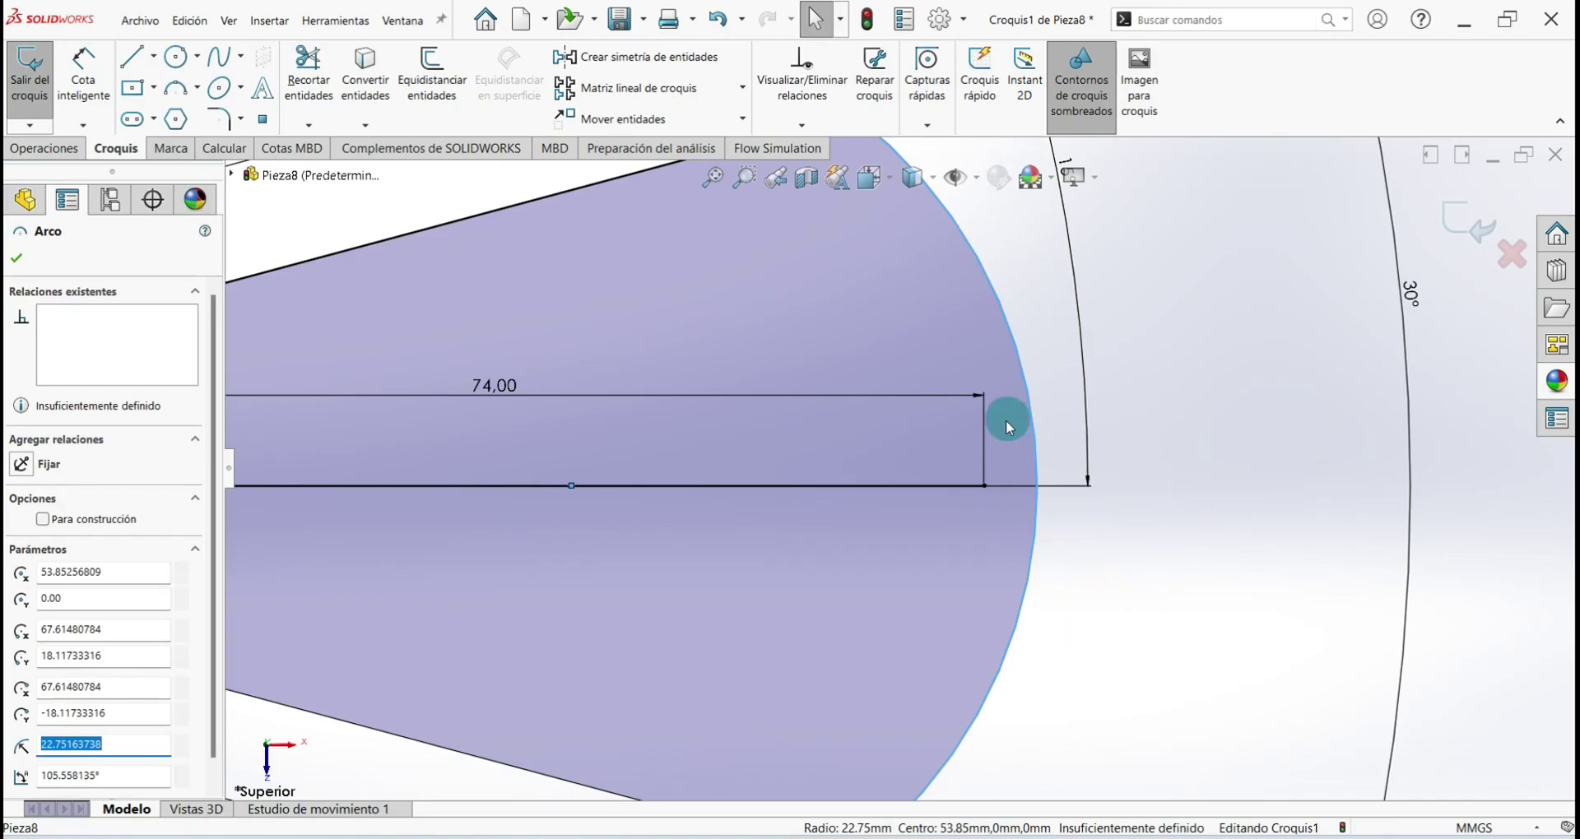
{"action": "left_click", "coordinate": [984, 485], "text": "ctrl"}
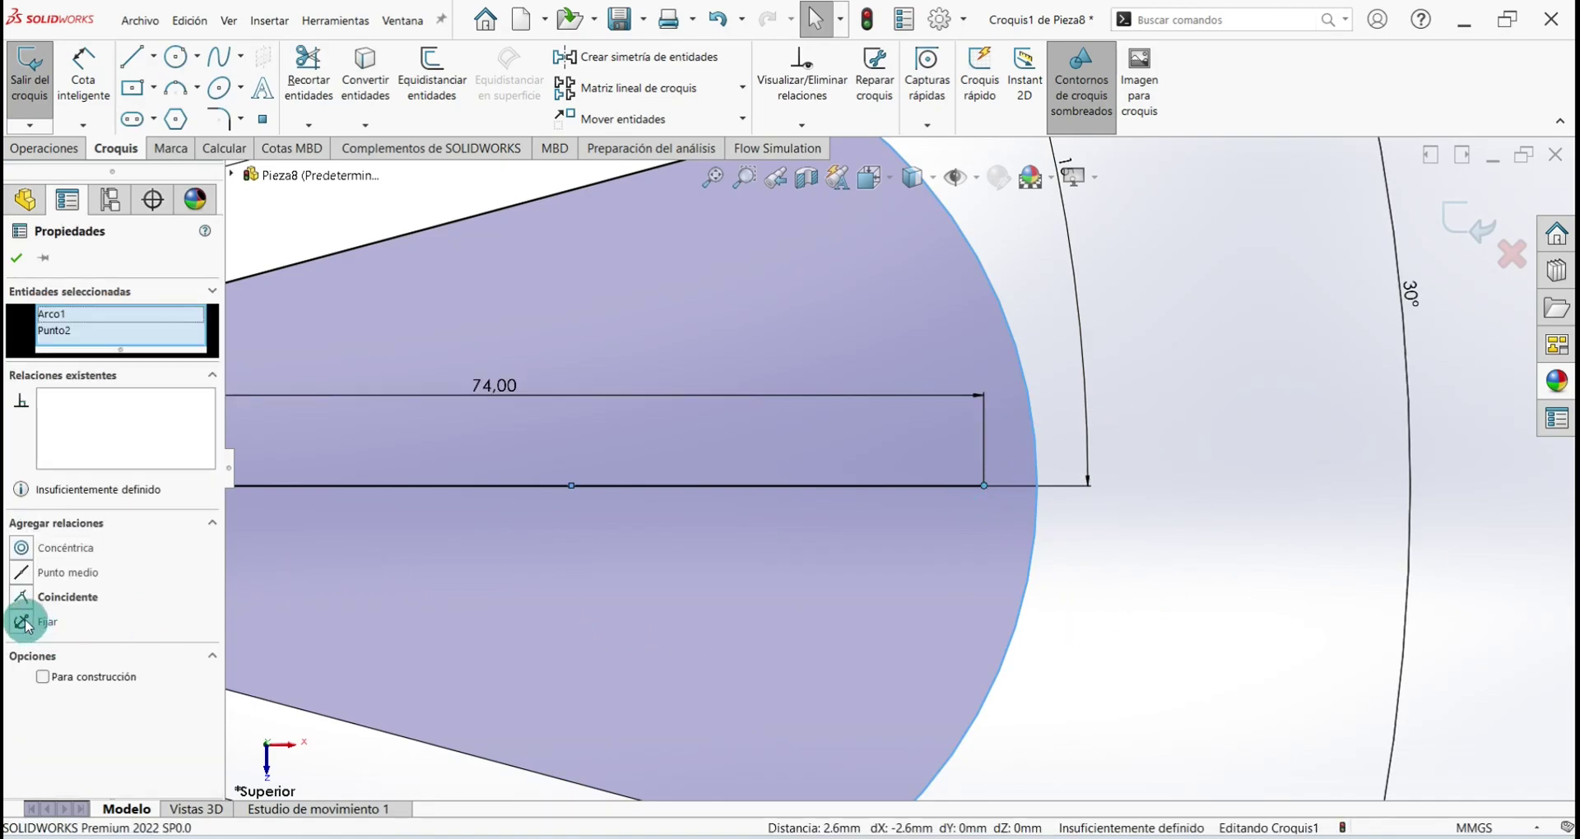
{"action": "left_click", "coordinate": [26, 602]}
{"action": "key", "text": "f"}
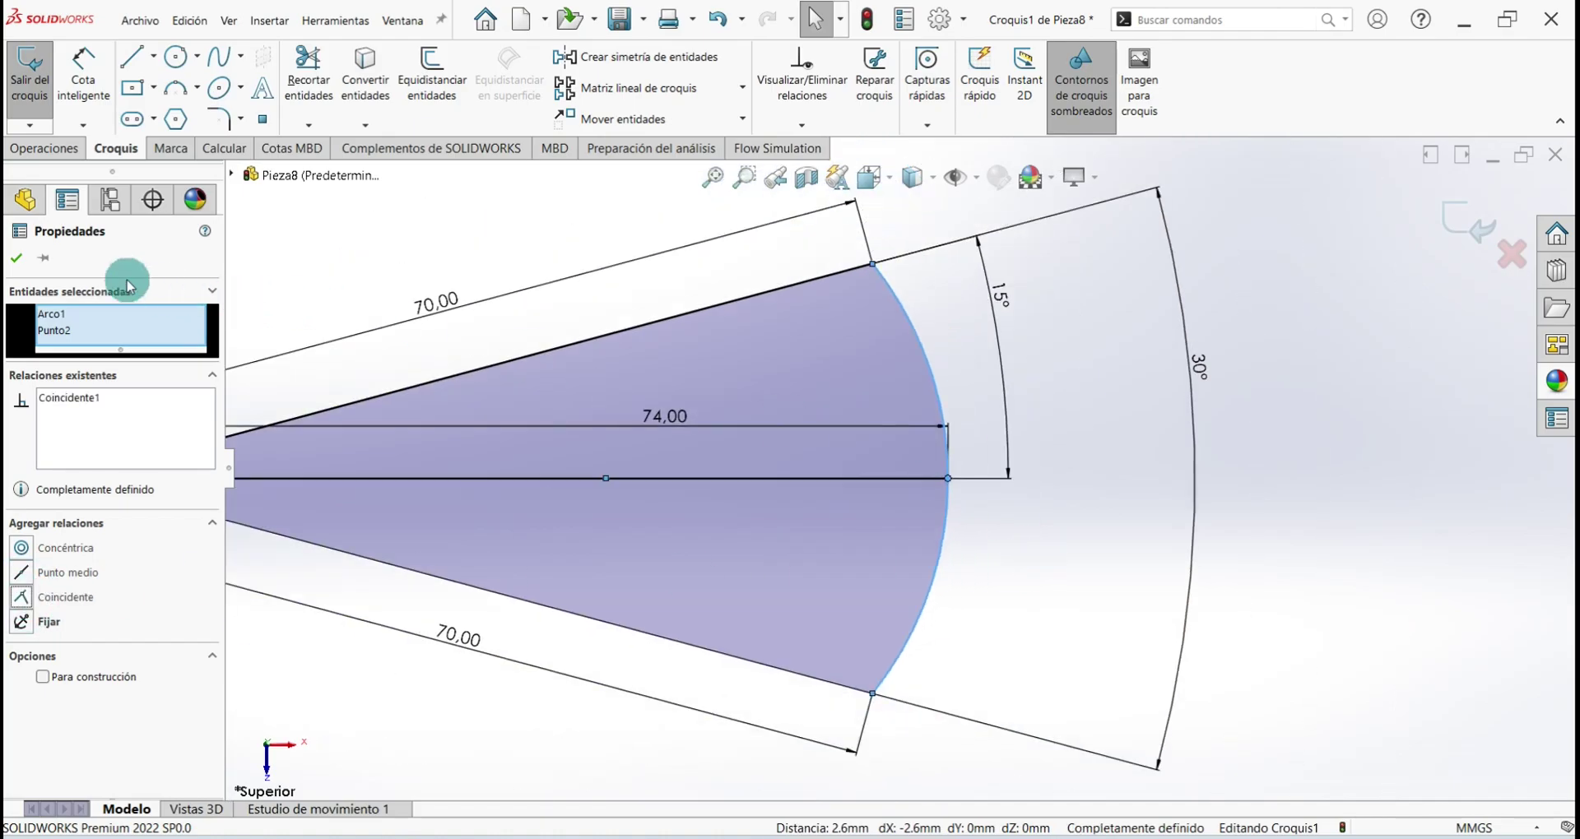
{"action": "left_click", "coordinate": [23, 265]}
Exit the sector sketch, switch to isometric view and save the part
{"action": "left_click", "coordinate": [37, 83]}
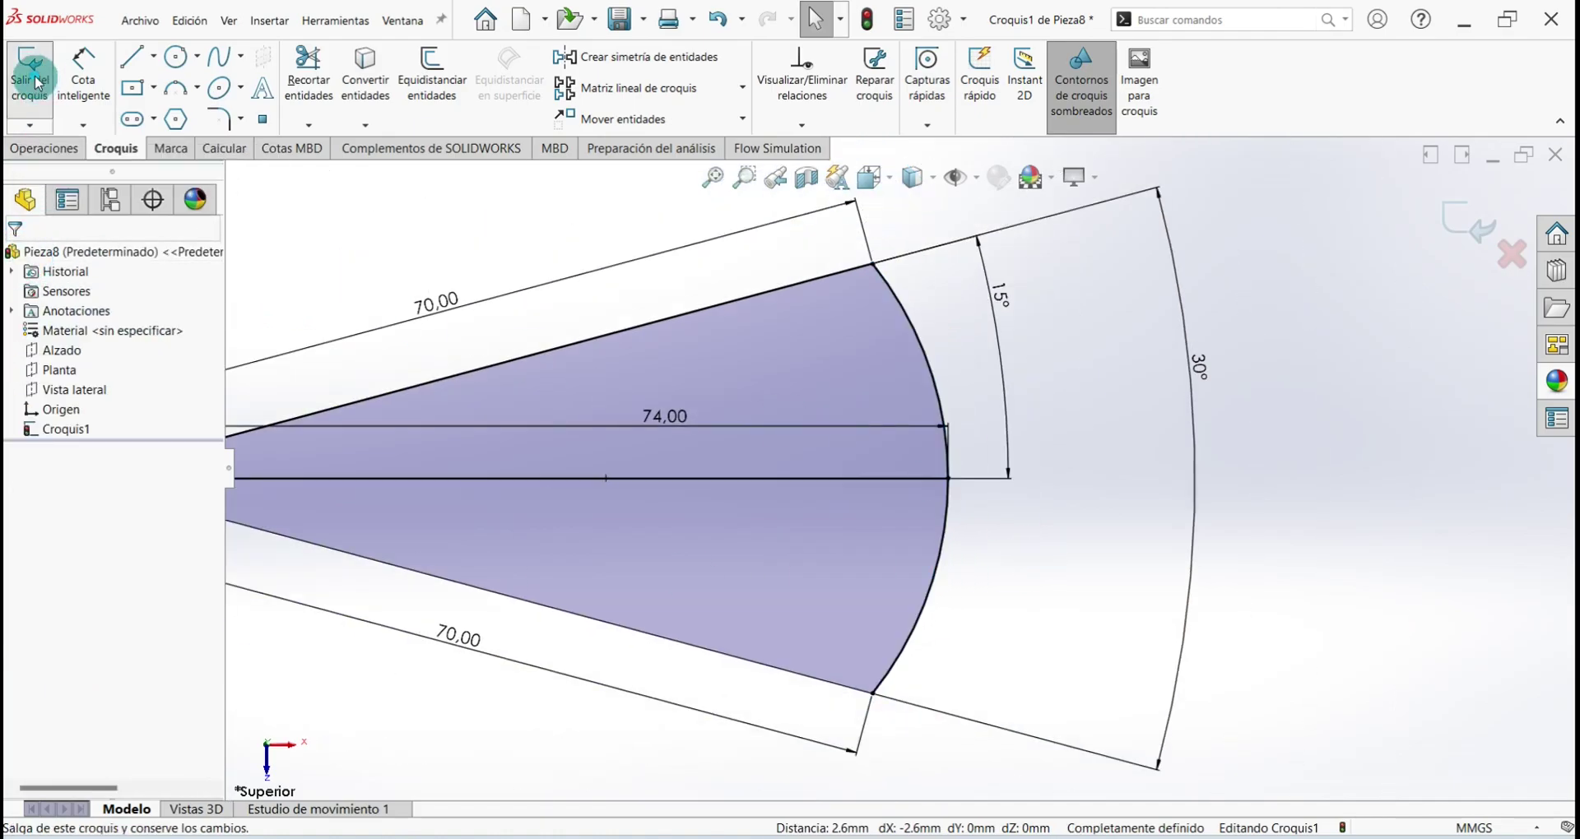
{"action": "key", "text": "ctrl+7"}
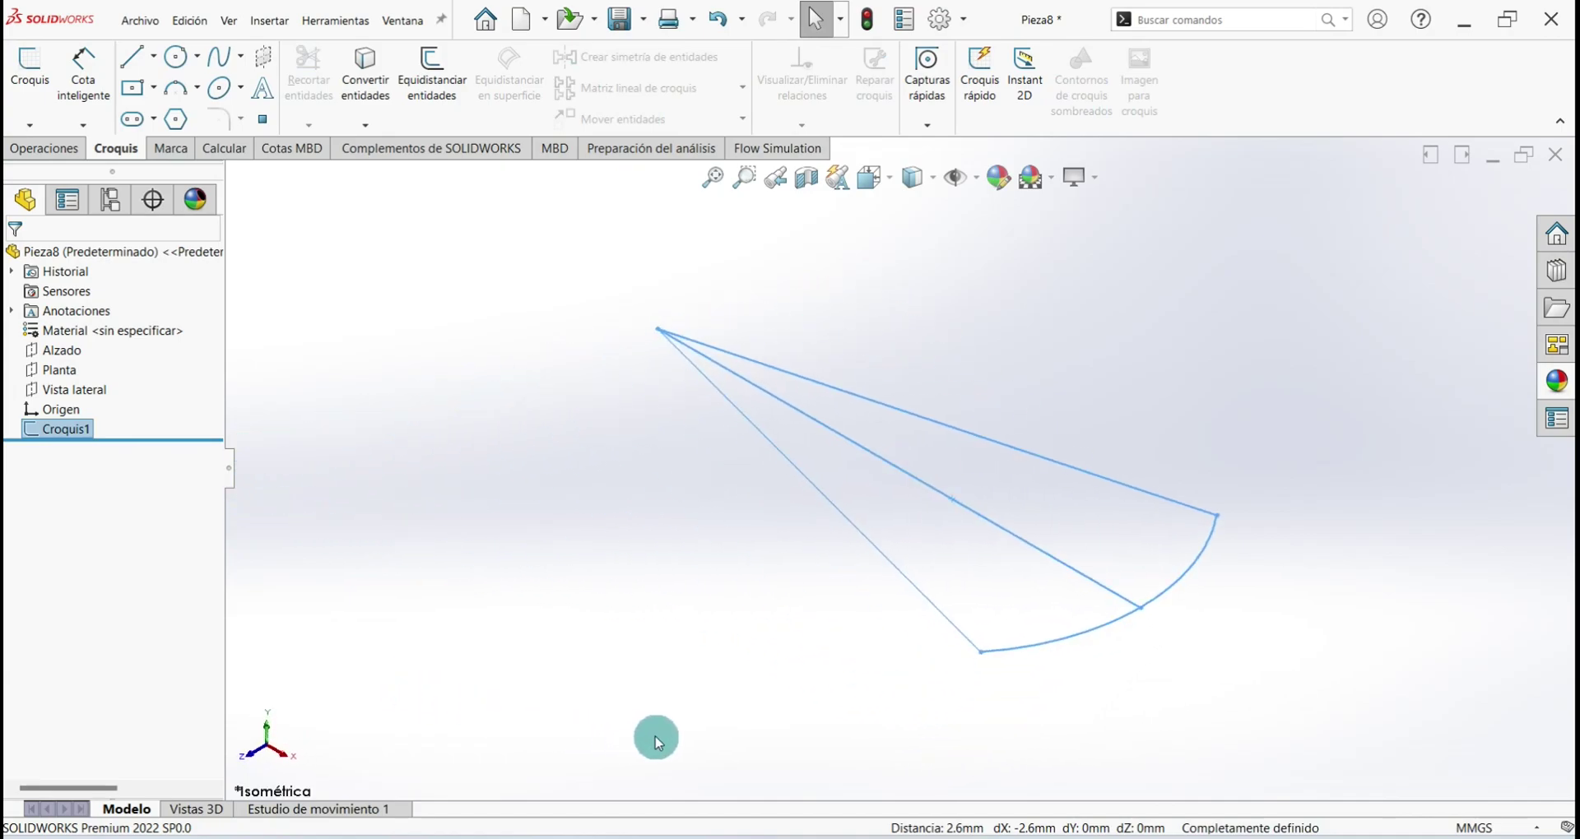
{"action": "key", "text": "ctrl+s"}
Create Plano1 offset 50 mm from Planta and start a new sketch on it
{"action": "left_click", "coordinate": [62, 156]}
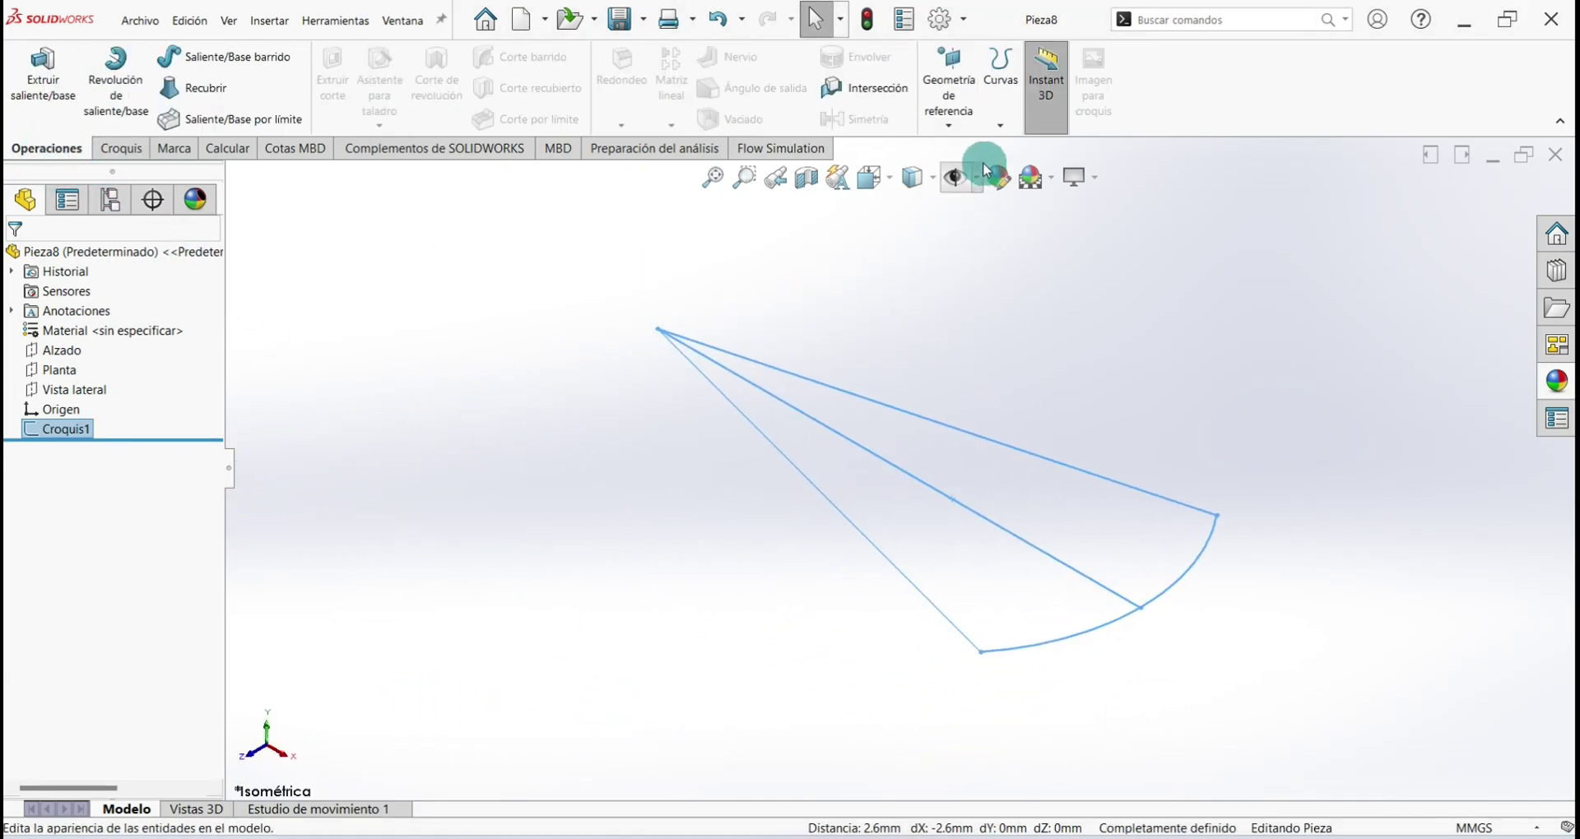
{"action": "left_click", "coordinate": [957, 86]}
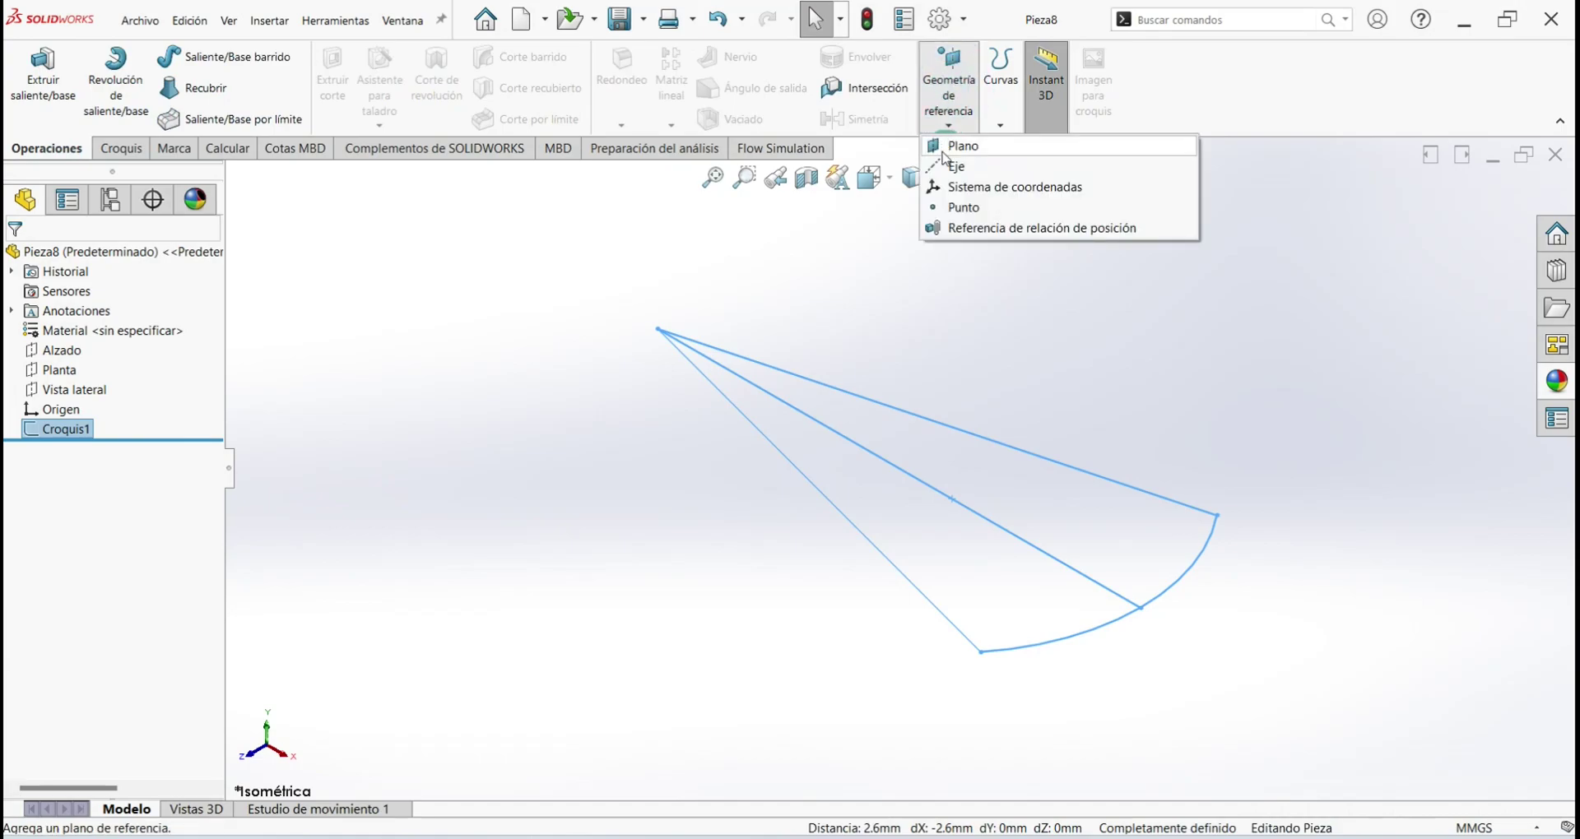
{"action": "left_click", "coordinate": [955, 147]}
{"action": "left_click", "coordinate": [231, 179]}
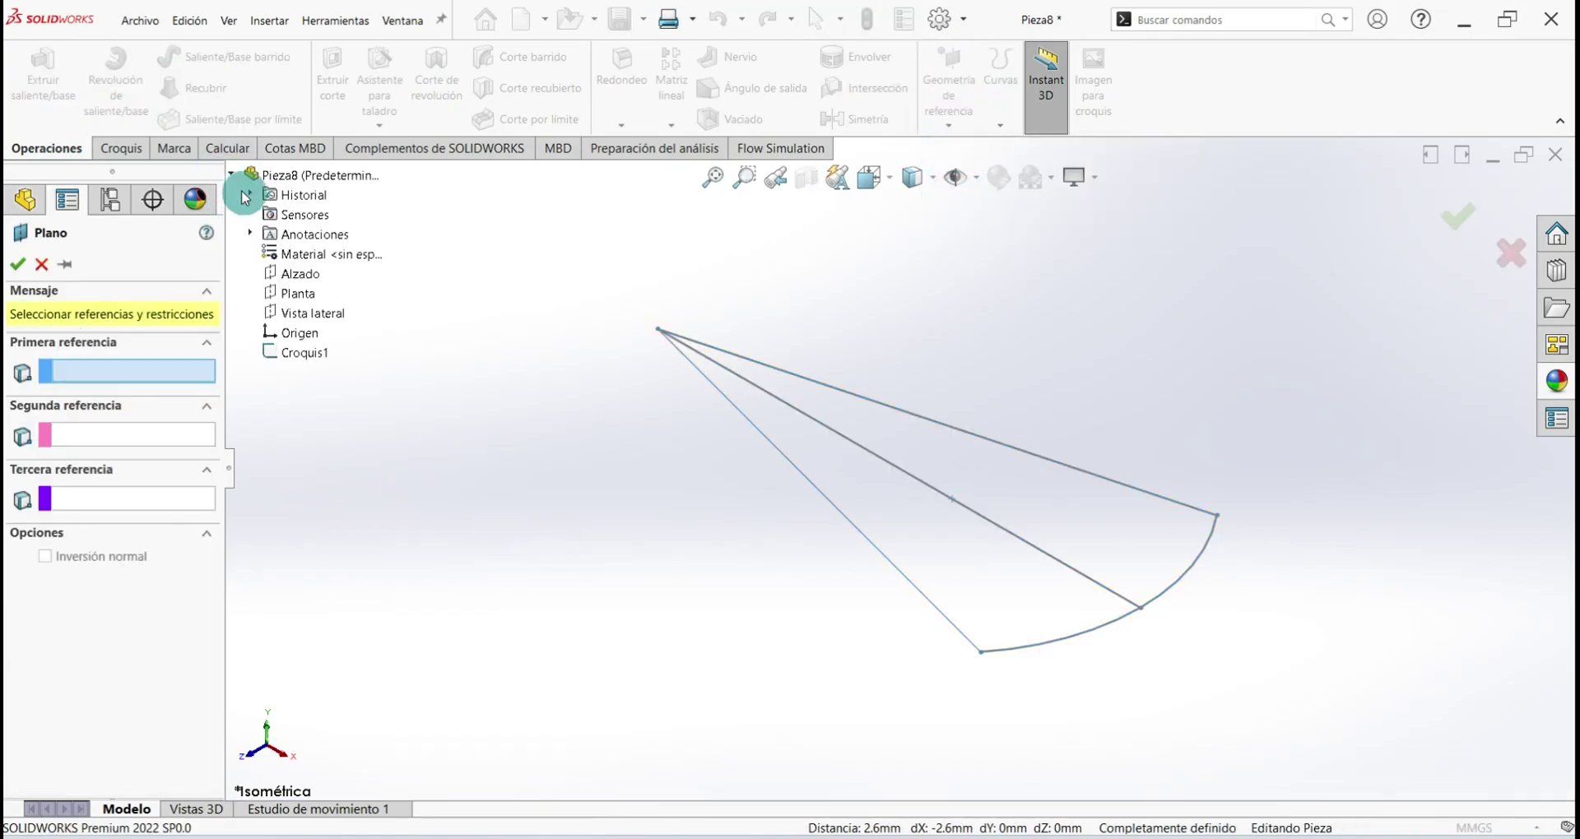
{"action": "left_click", "coordinate": [301, 293]}
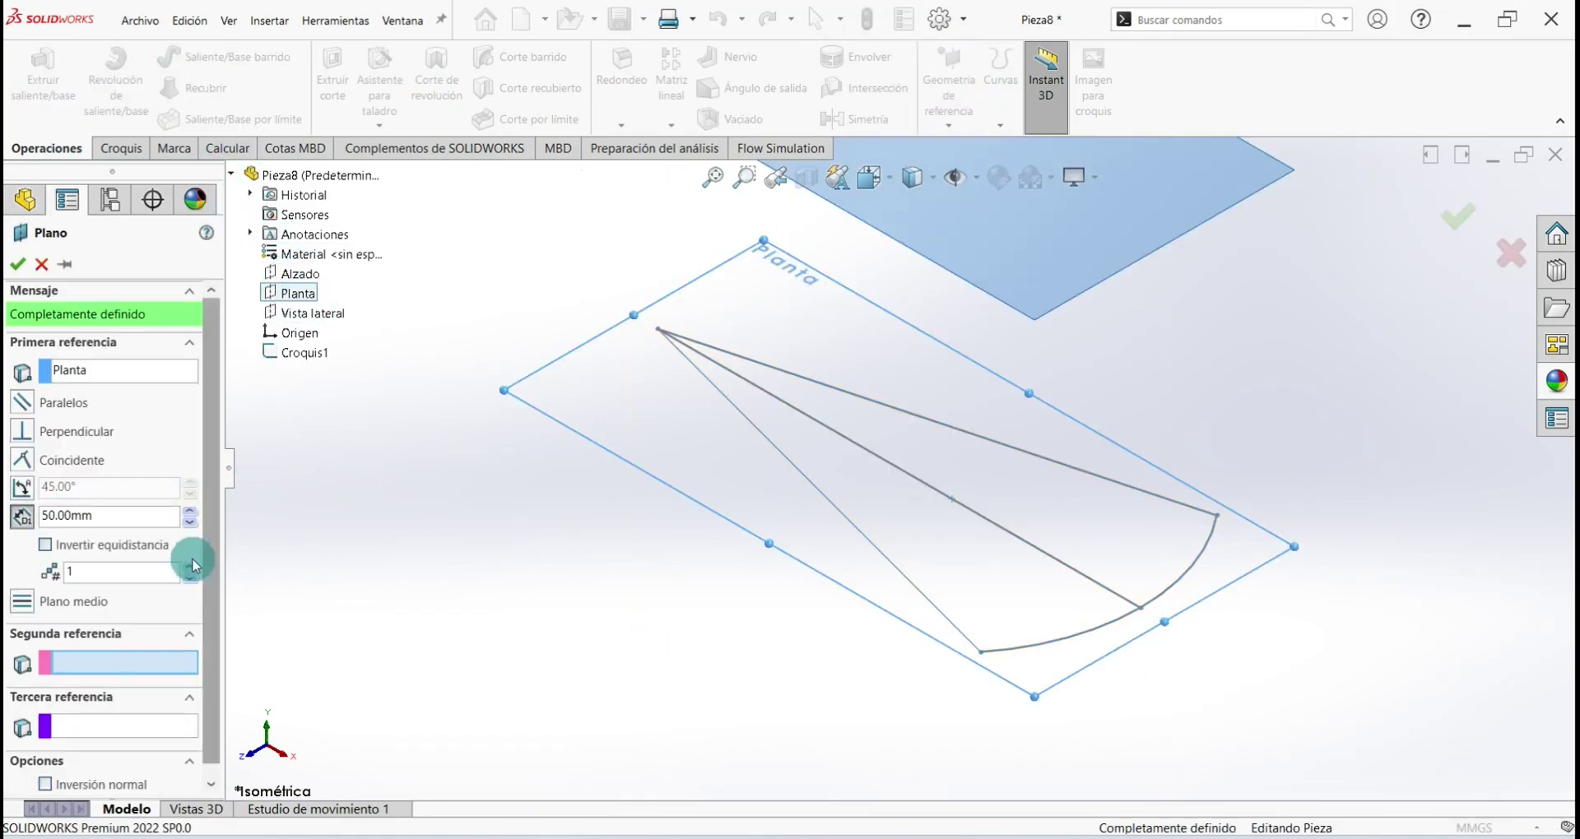
{"action": "left_click_drag", "start_coordinate": [96, 512], "coordinate": [31, 539]}
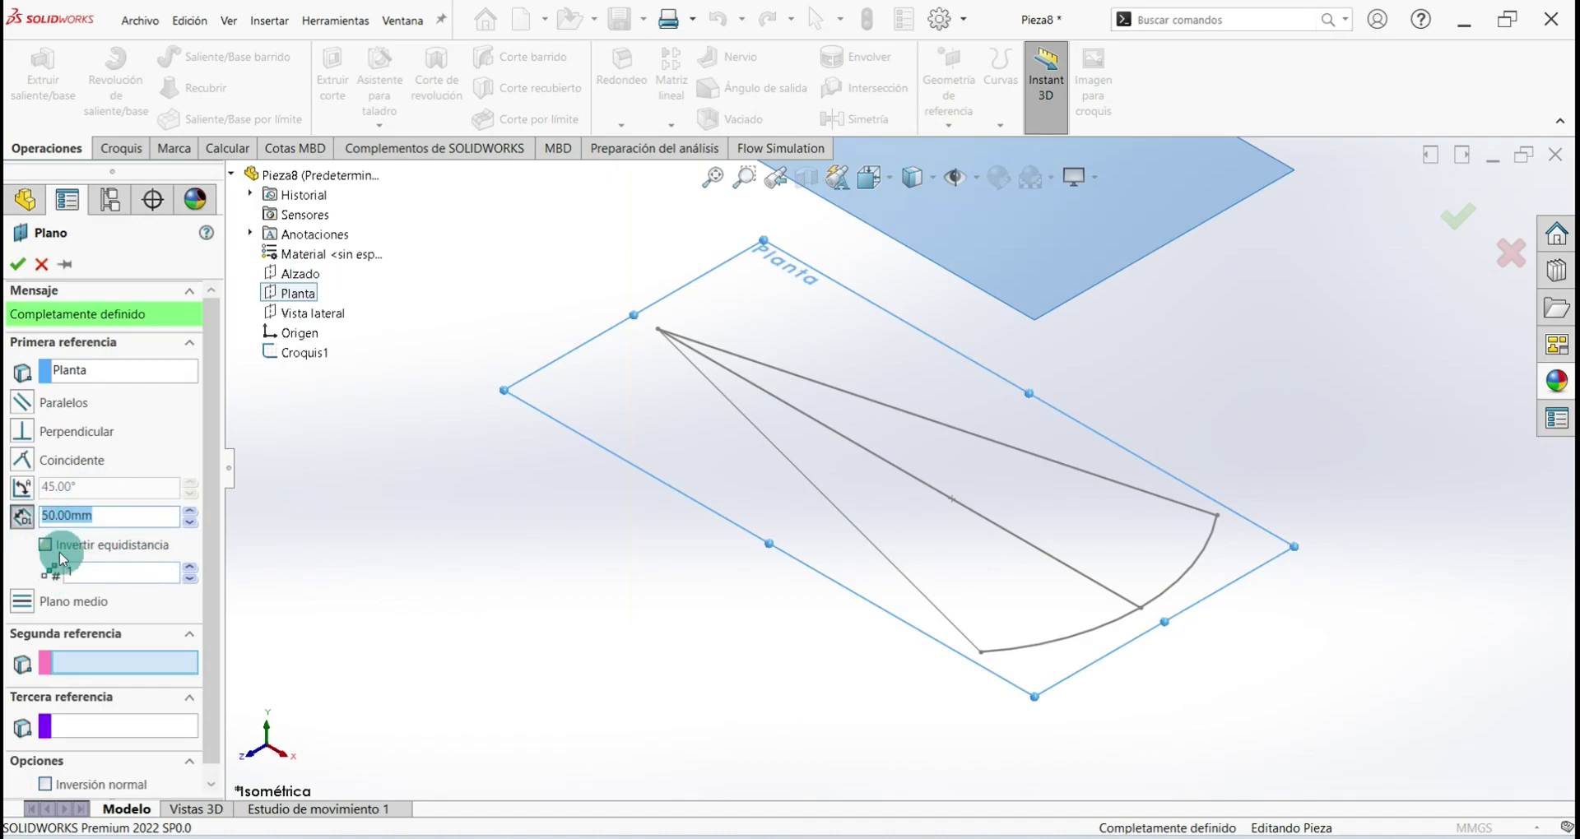
{"action": "left_click", "coordinate": [25, 275]}
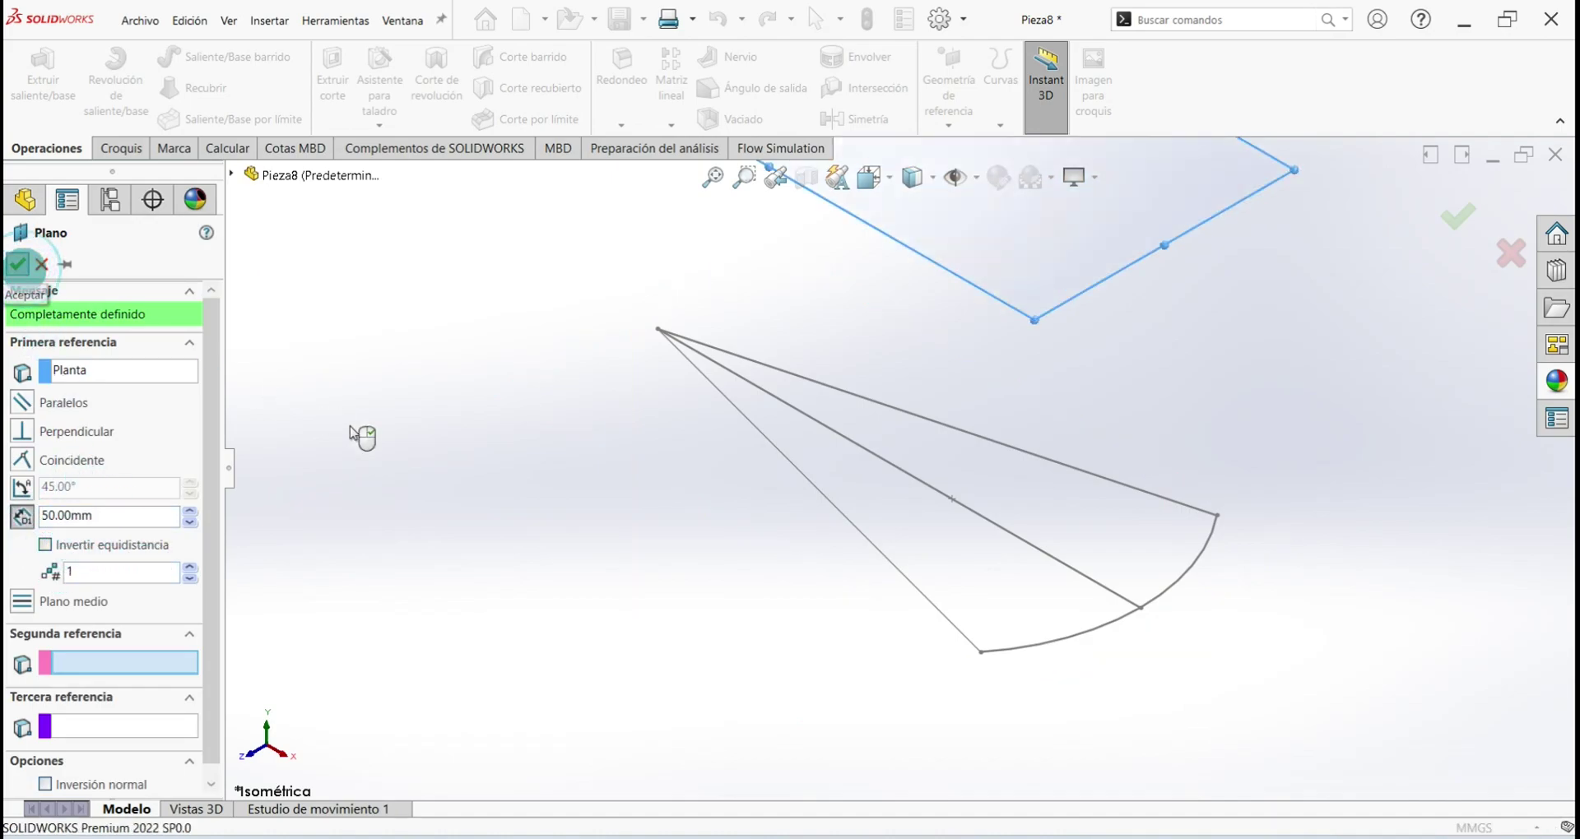
{"action": "left_click", "coordinate": [122, 148]}
{"action": "left_click", "coordinate": [30, 74]}
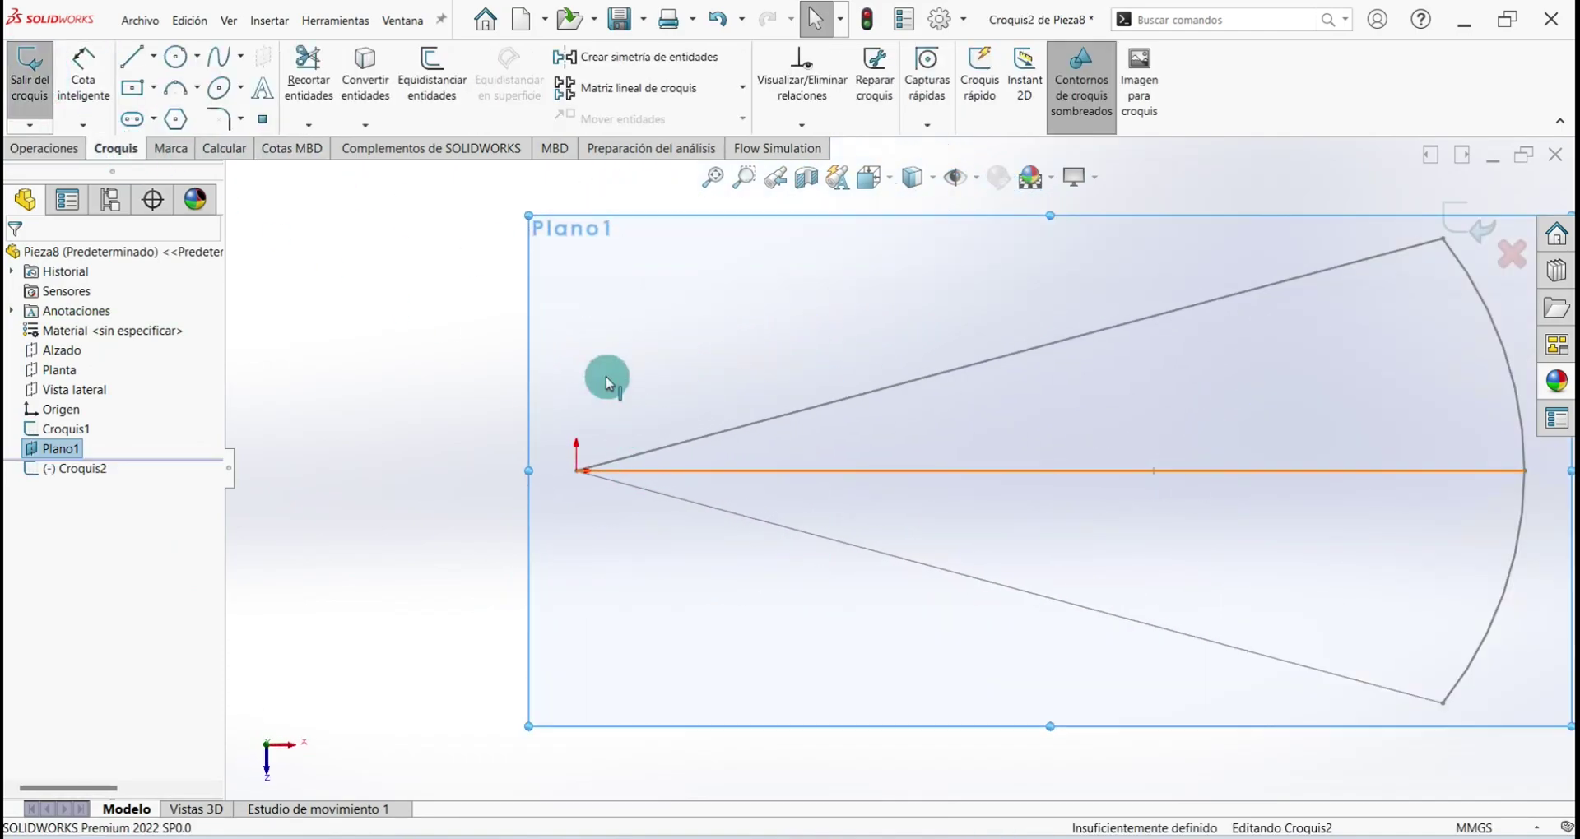
Draw lines from the origin along the sector's upper edge and horizontal centre
{"action": "left_click", "coordinate": [132, 56]}
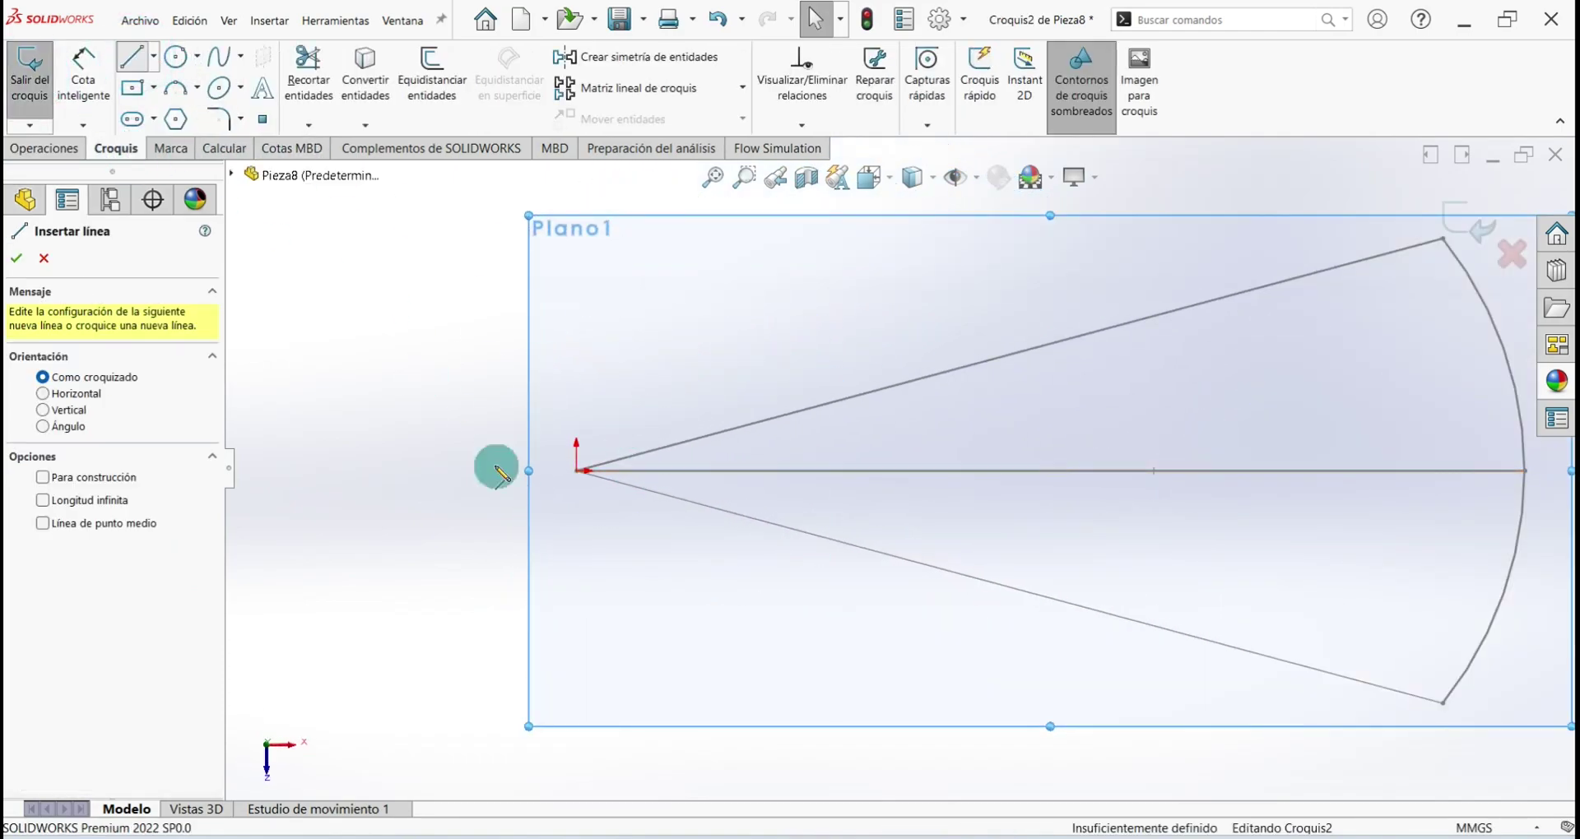
{"action": "left_click", "coordinate": [578, 471]}
{"action": "left_click", "coordinate": [842, 399]}
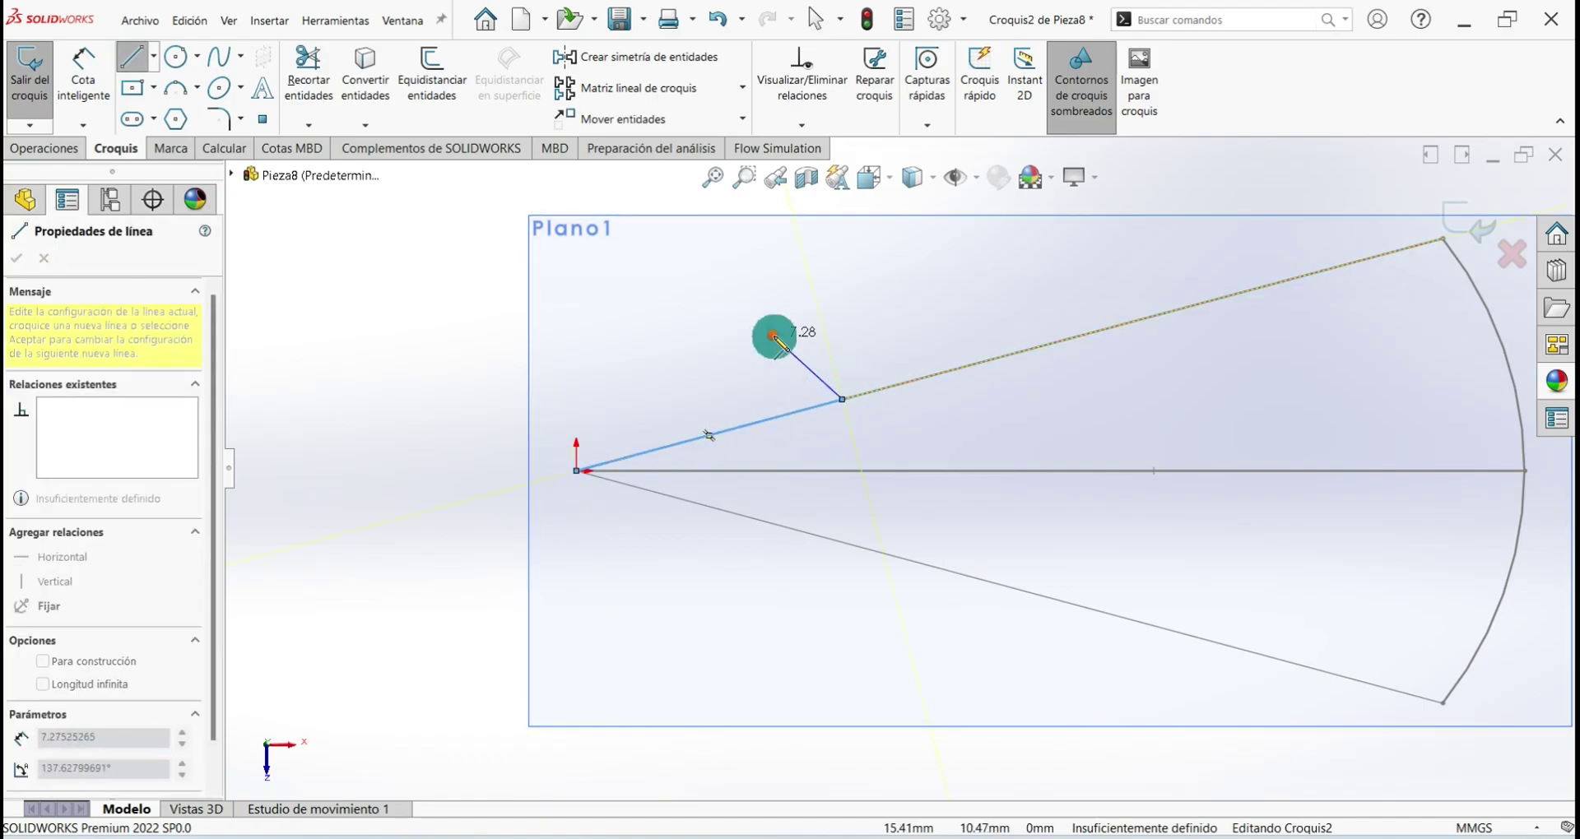
{"action": "right_click", "coordinate": [774, 336]}
{"action": "left_click", "coordinate": [814, 349]}
{"action": "left_click", "coordinate": [131, 56]}
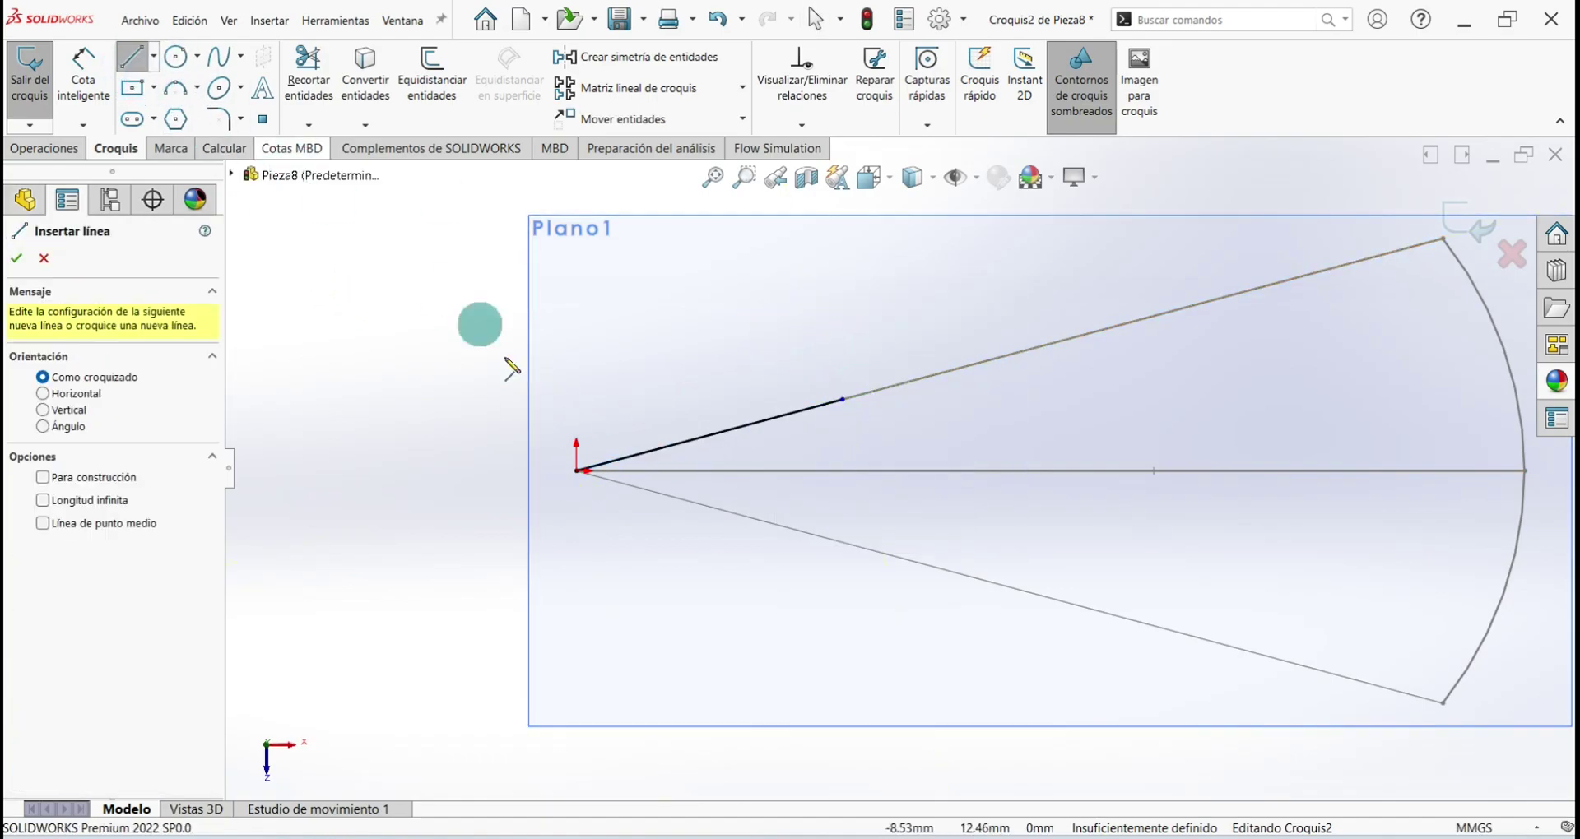
{"action": "left_click", "coordinate": [578, 471]}
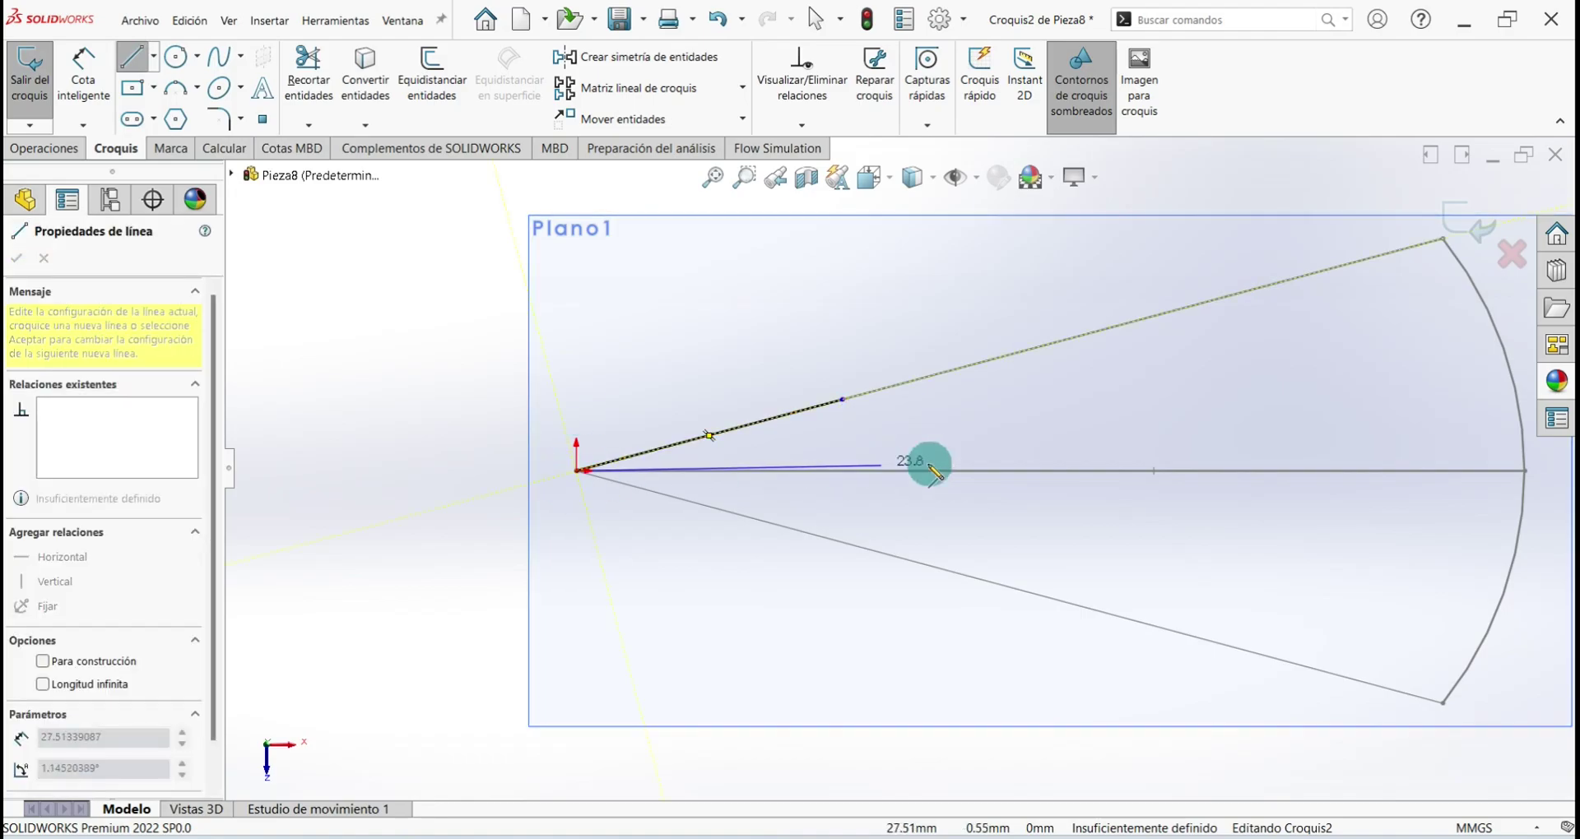
{"action": "left_click", "coordinate": [924, 470]}
{"action": "right_click", "coordinate": [950, 421]}
{"action": "left_click", "coordinate": [984, 418]}
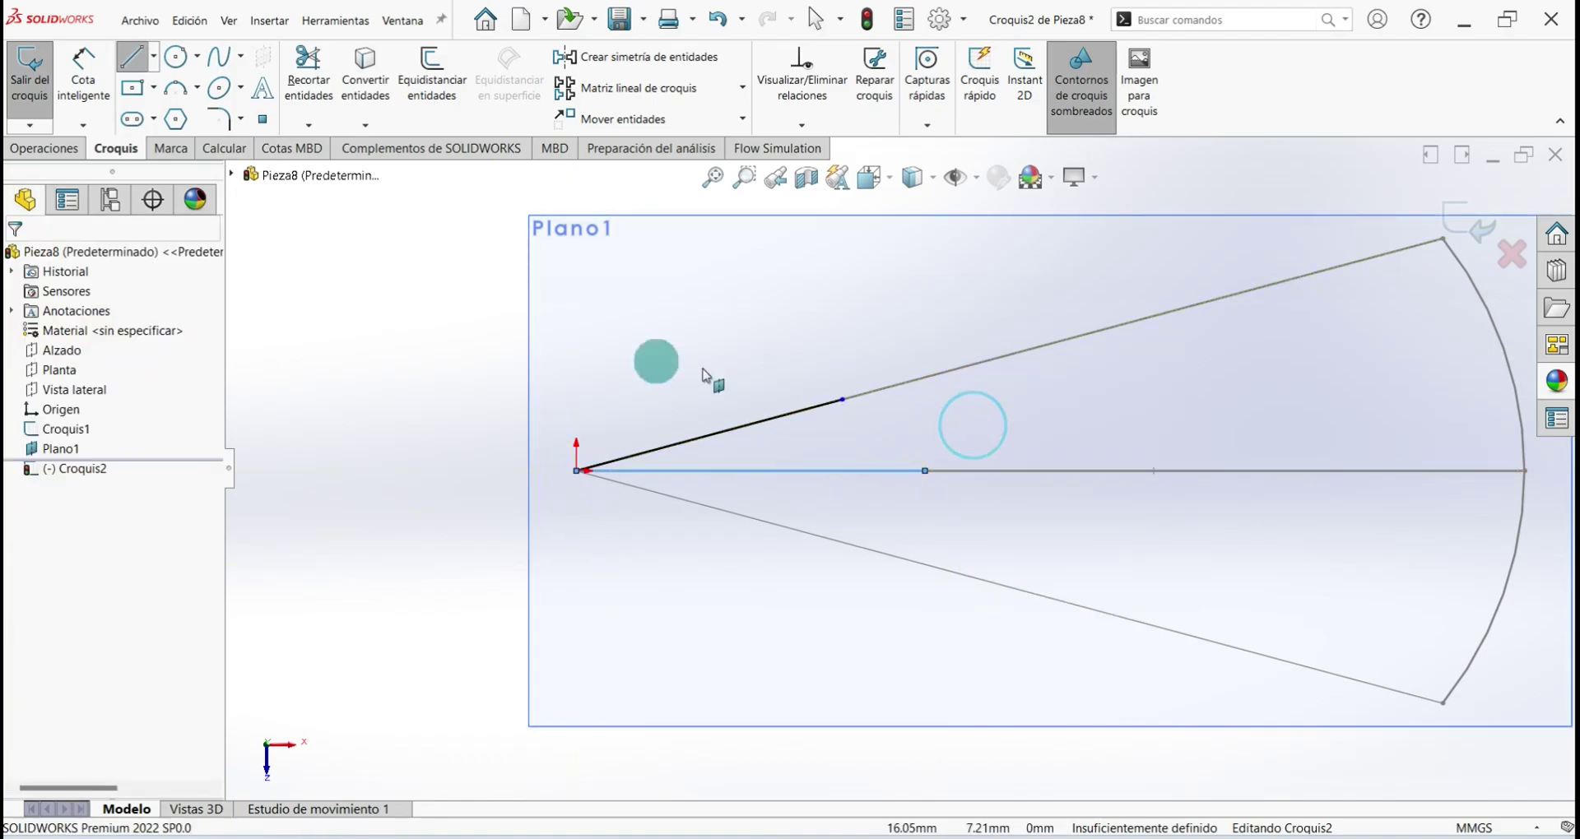
Draw a third line from the origin along the sector's lower edge
{"action": "left_click", "coordinate": [130, 58]}
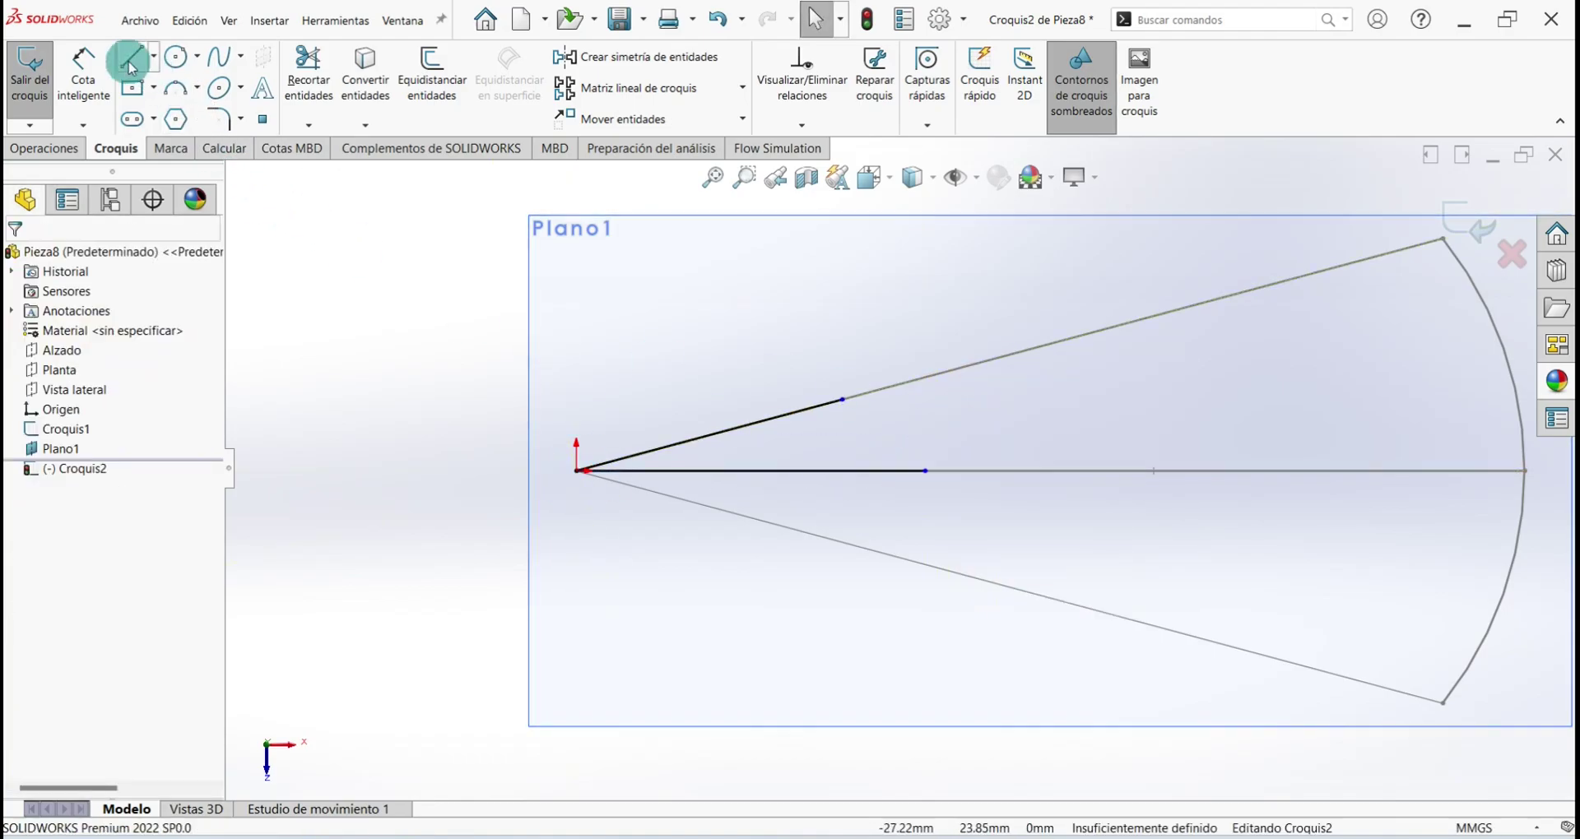
{"action": "left_click", "coordinate": [578, 471]}
{"action": "left_click", "coordinate": [792, 528]}
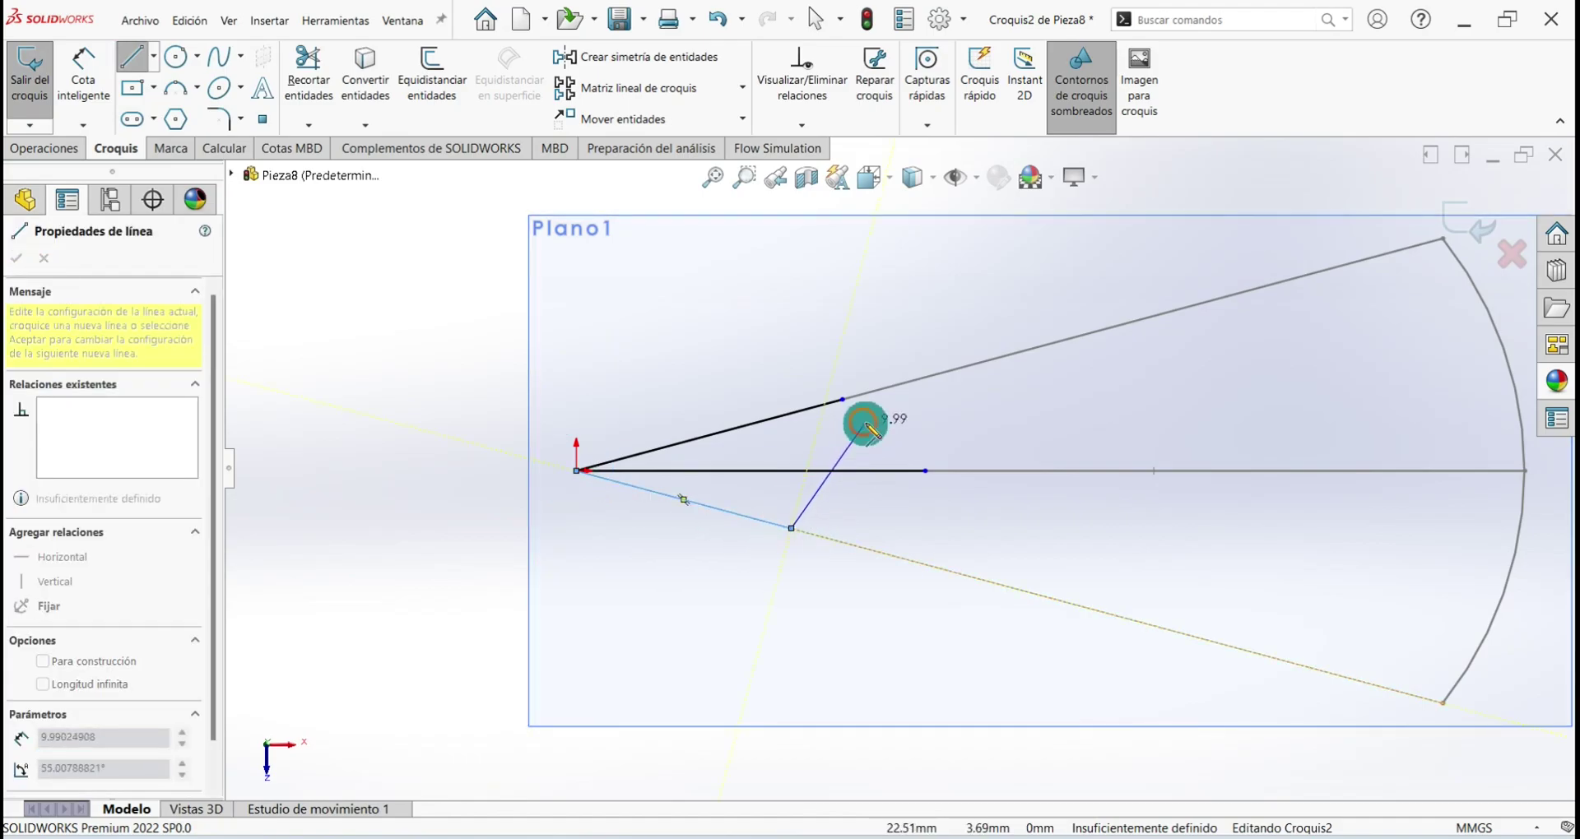
{"action": "right_click", "coordinate": [864, 427]}
{"action": "left_click", "coordinate": [897, 436]}
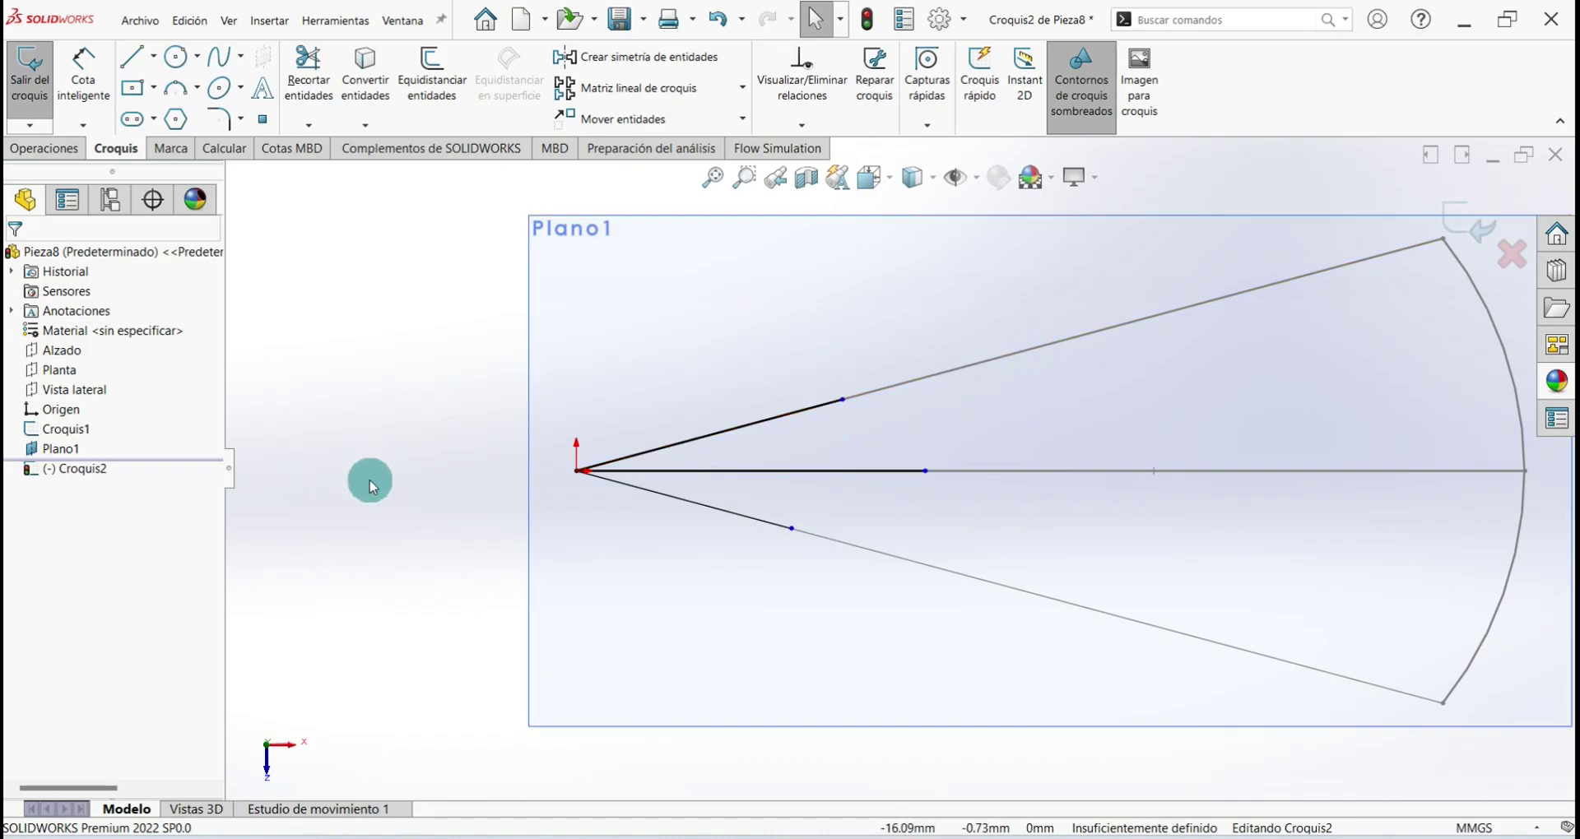
{"action": "left_click", "coordinate": [83, 76]}
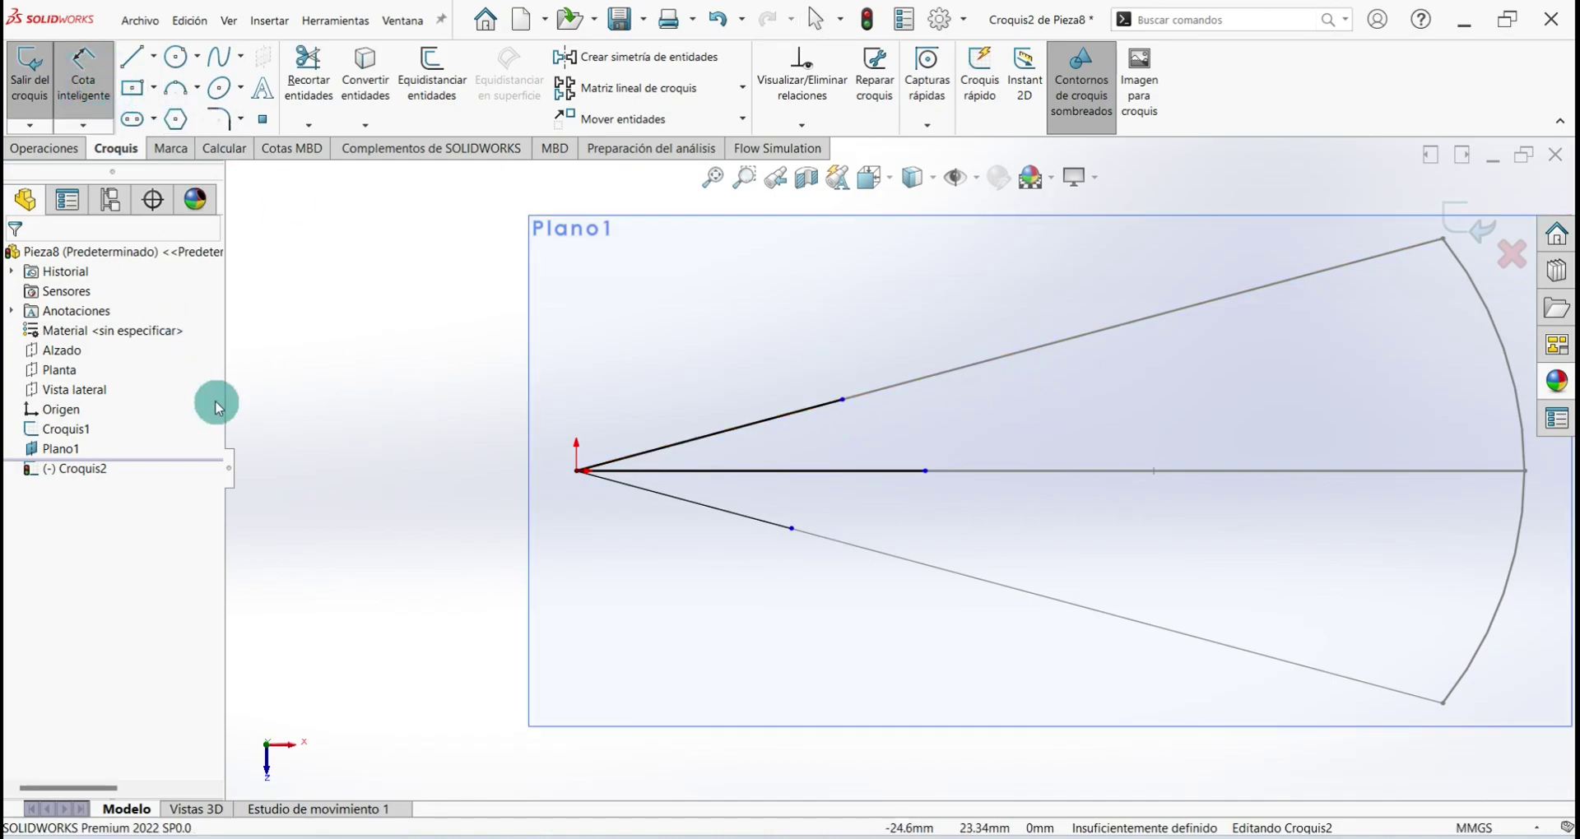
Dimension the upper line 15 mm, the centre line 17 mm and the lower line 15 mm
{"action": "left_click", "coordinate": [750, 425]}
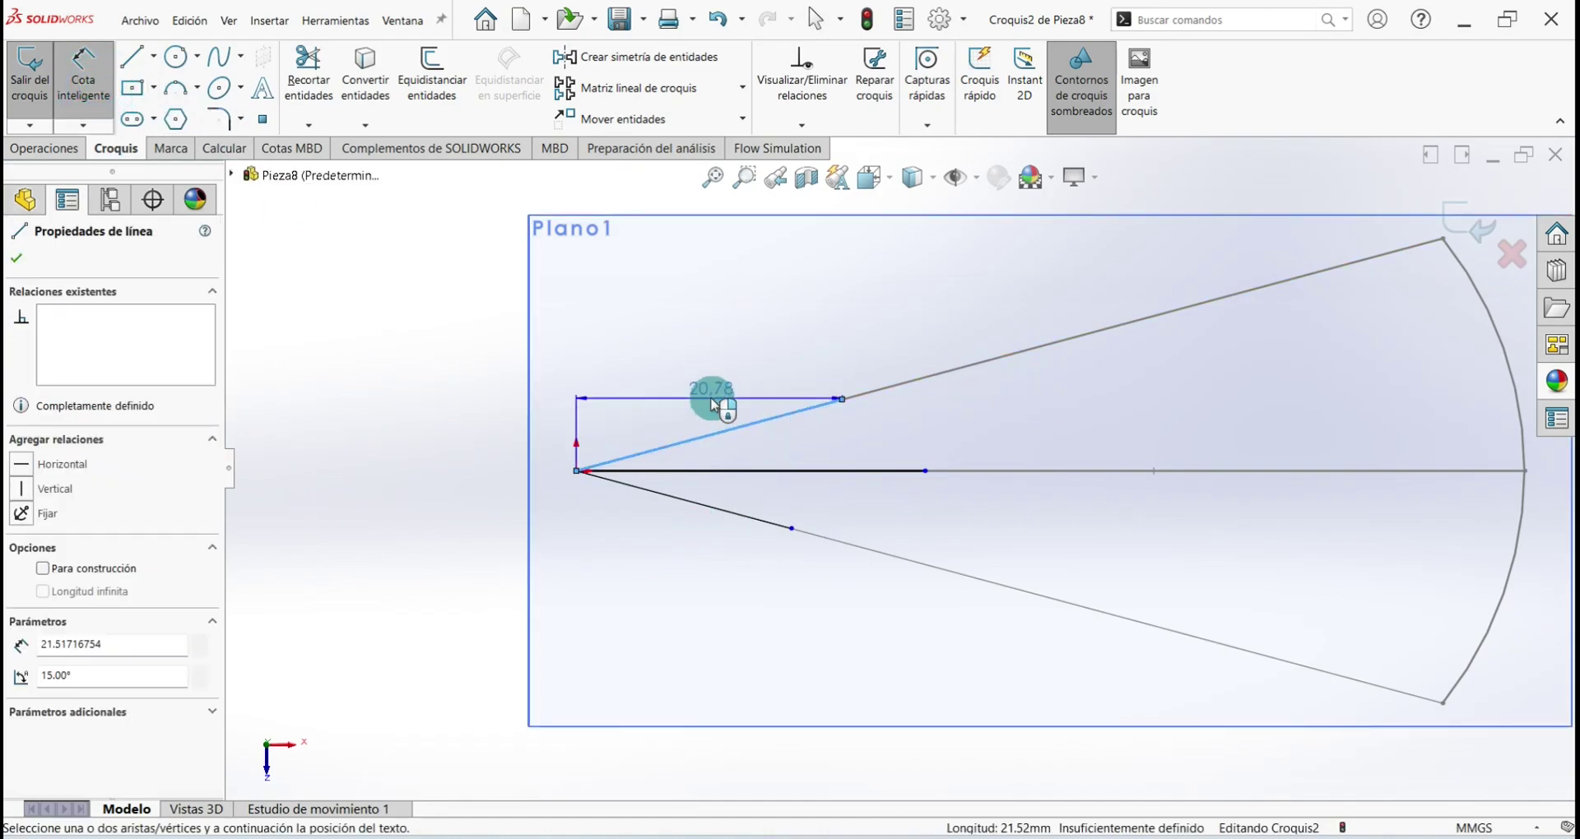
{"action": "left_click", "coordinate": [721, 399]}
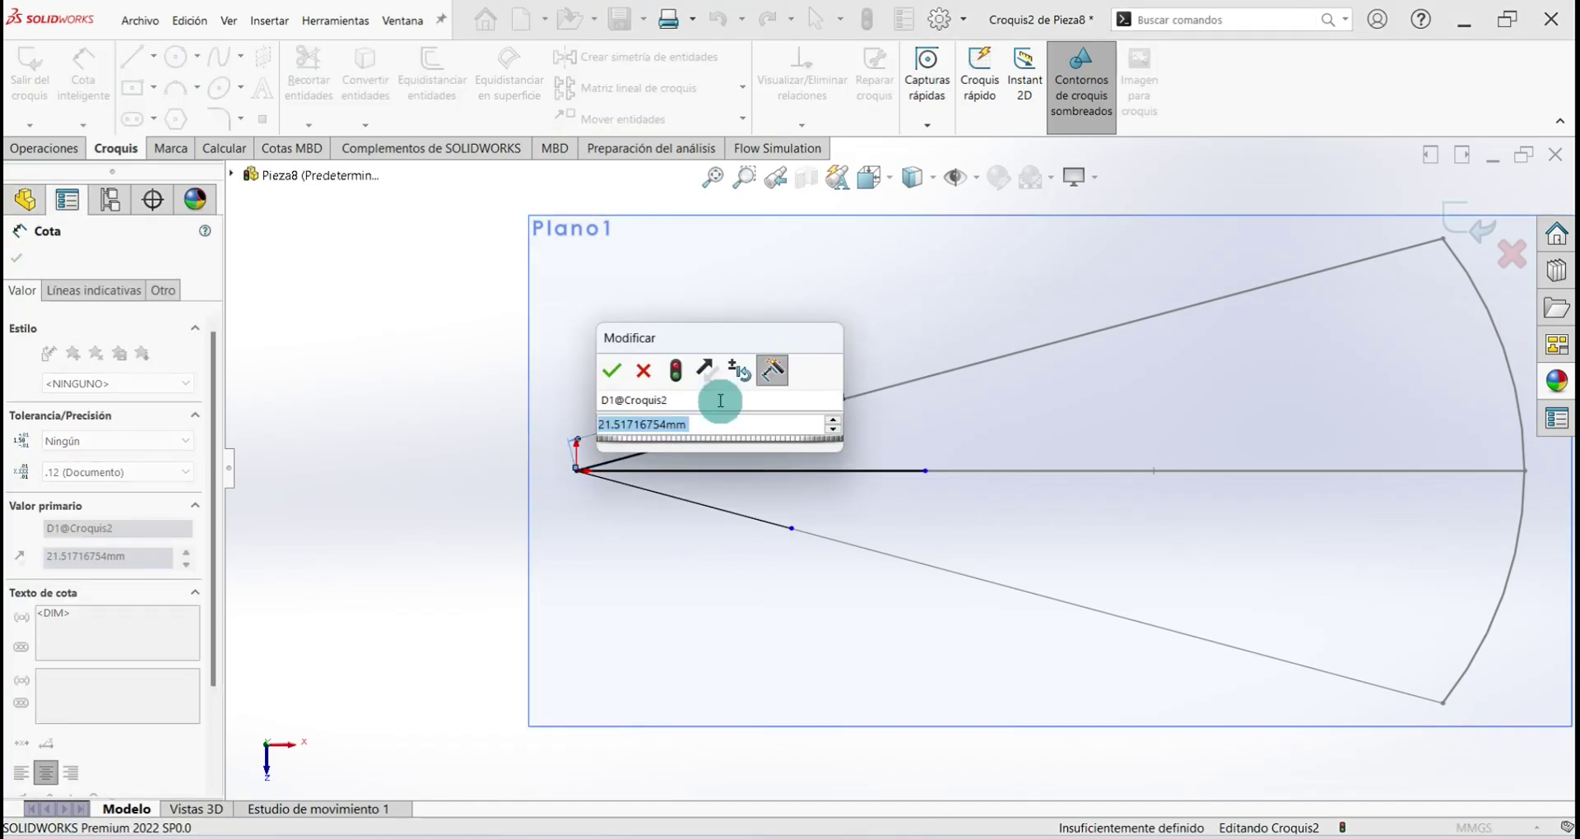
{"action": "type", "text": "15"}
{"action": "key", "text": "Return"}
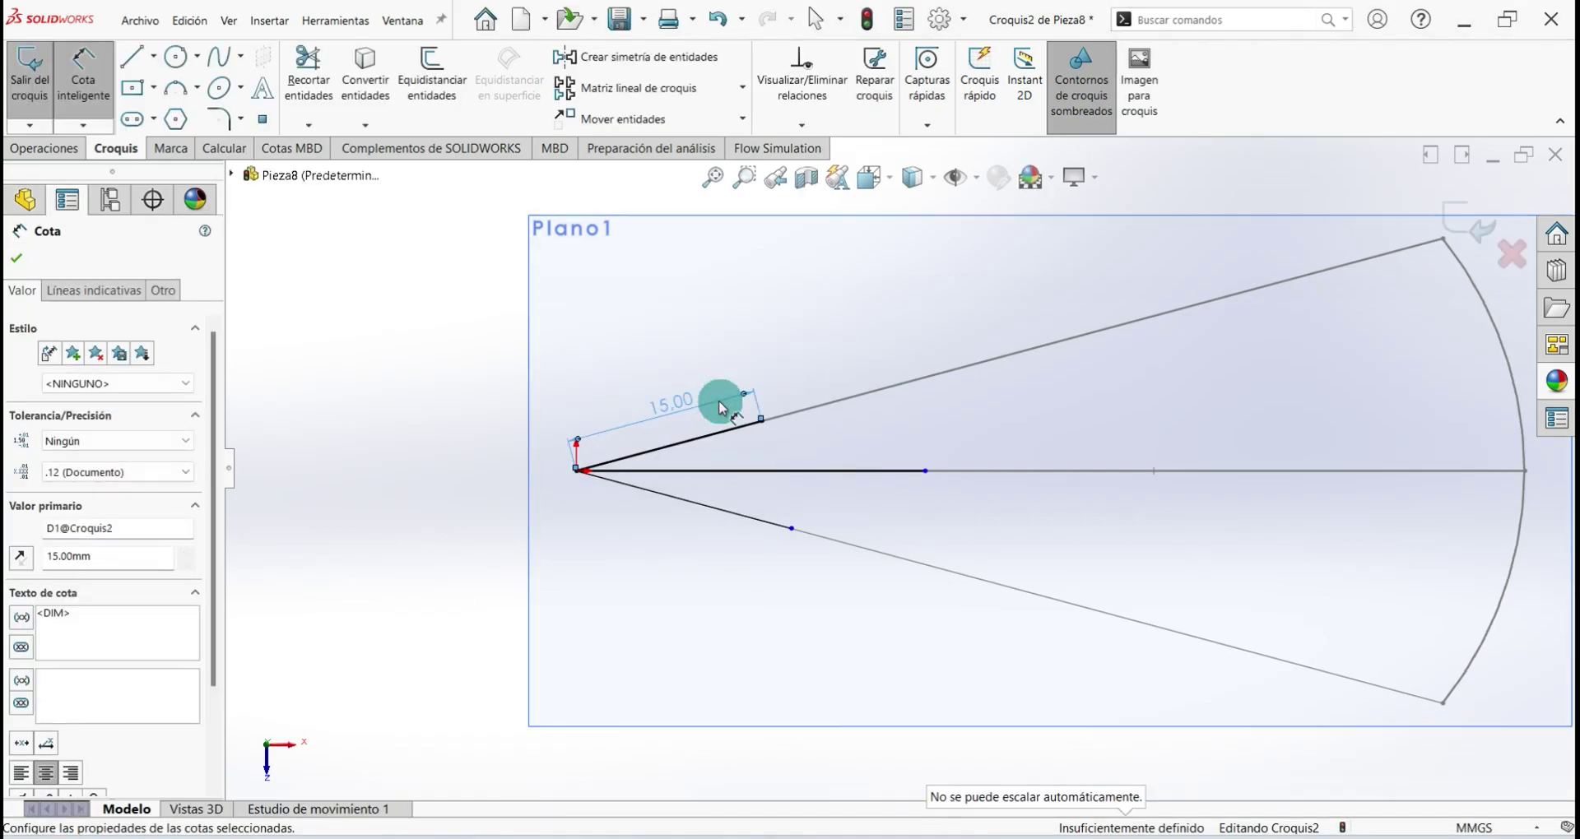
{"action": "left_click", "coordinate": [764, 465]}
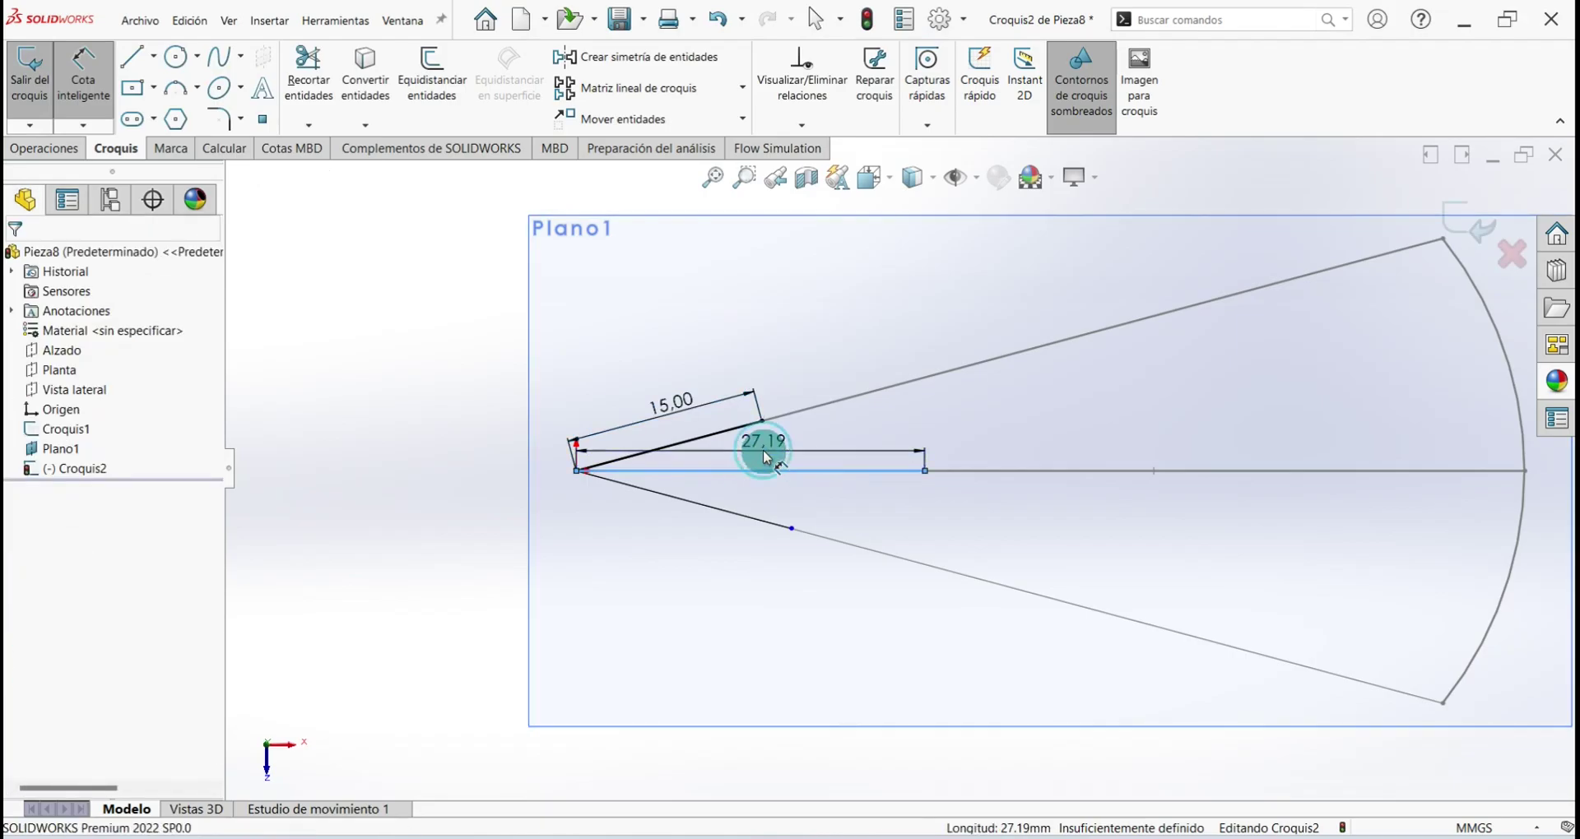
{"action": "left_click", "coordinate": [763, 449]}
{"action": "type", "text": "17"}
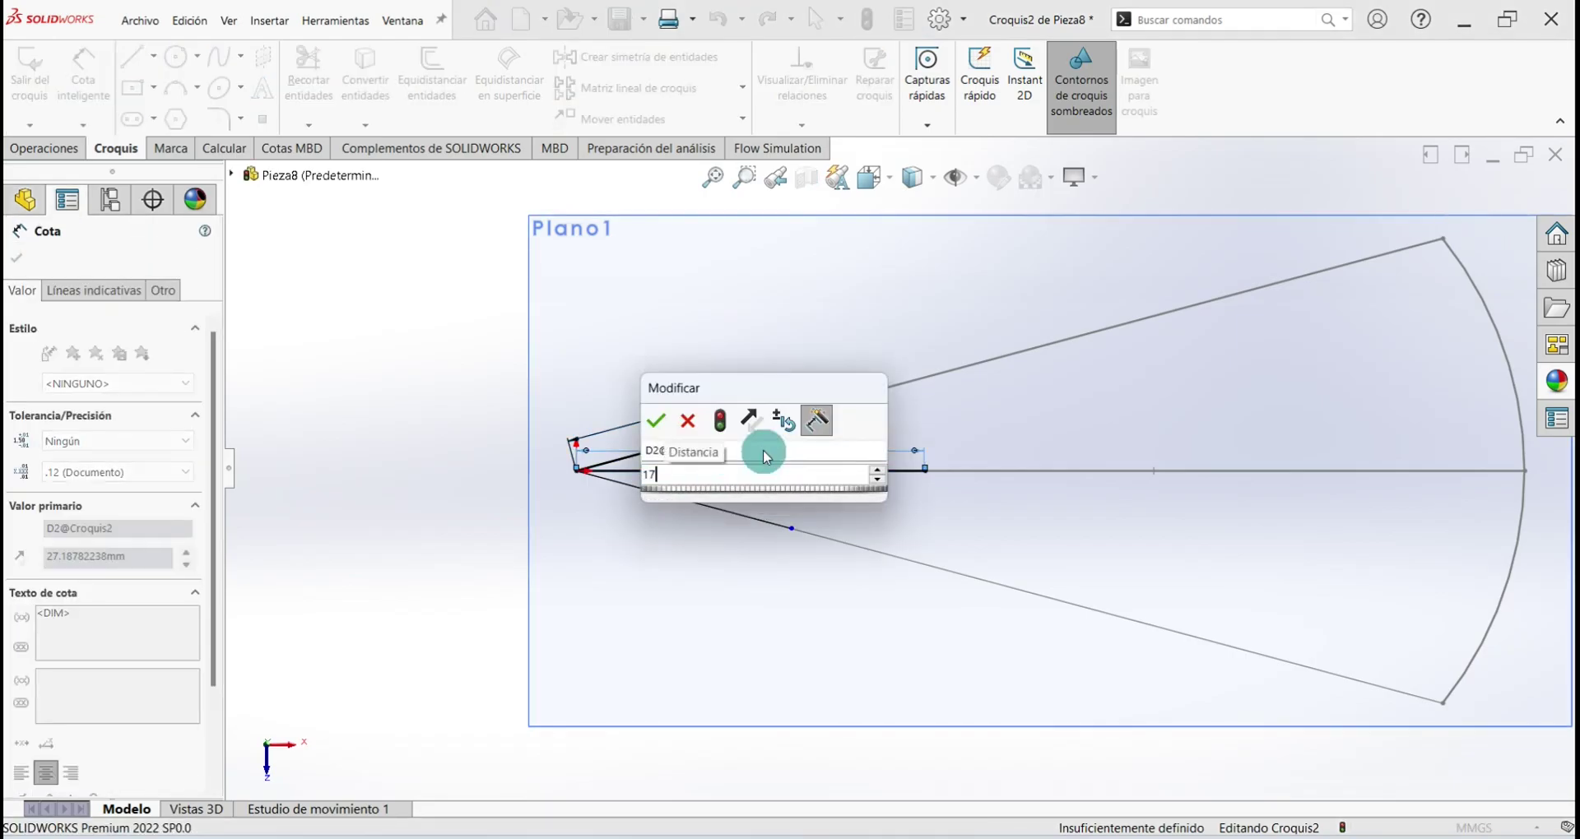
{"action": "key", "text": "Return"}
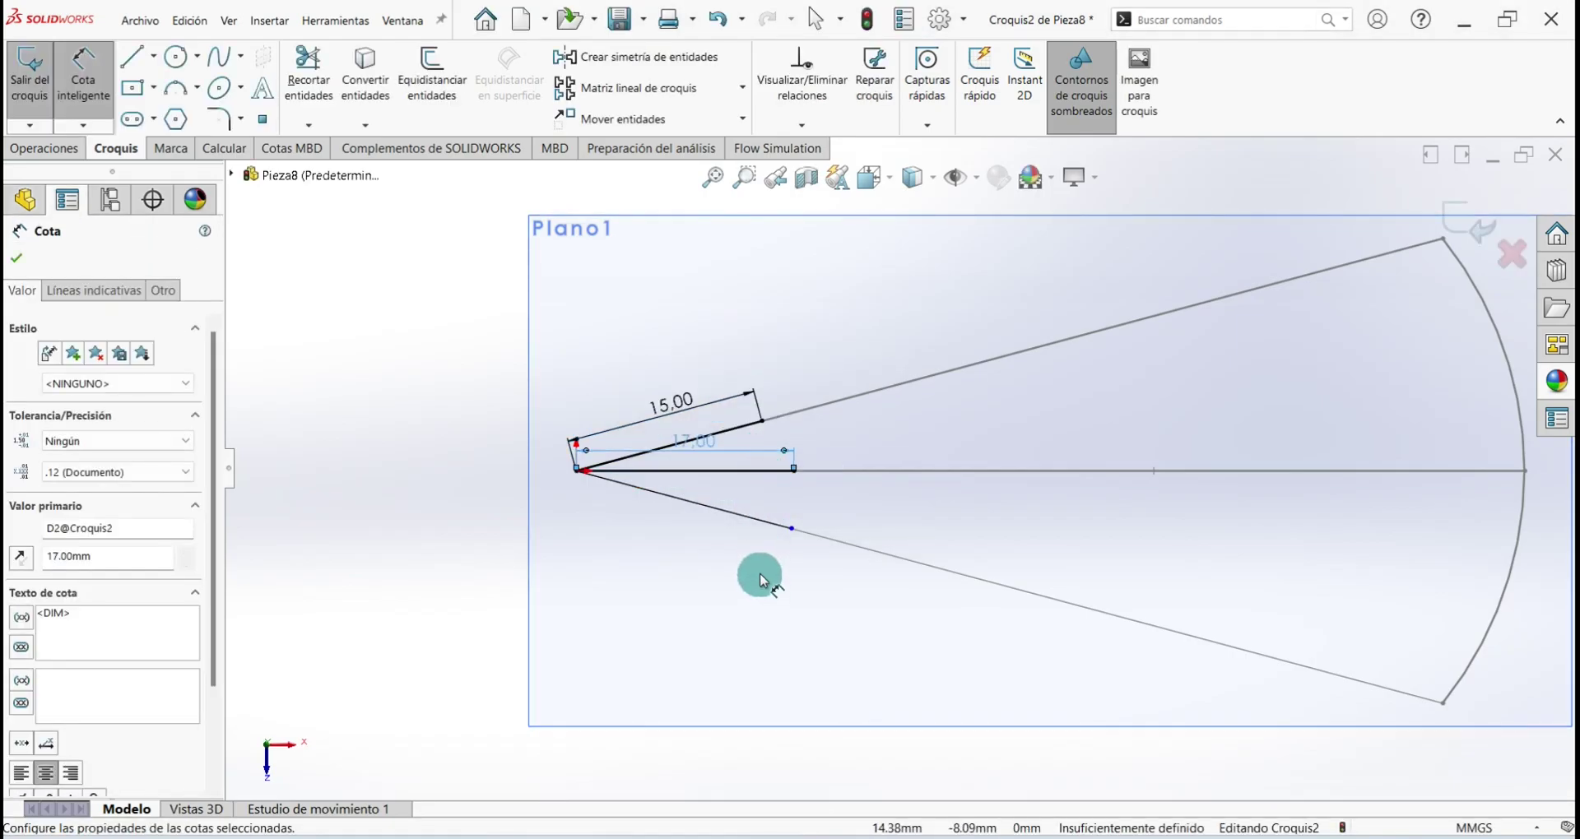
{"action": "left_click", "coordinate": [745, 521]}
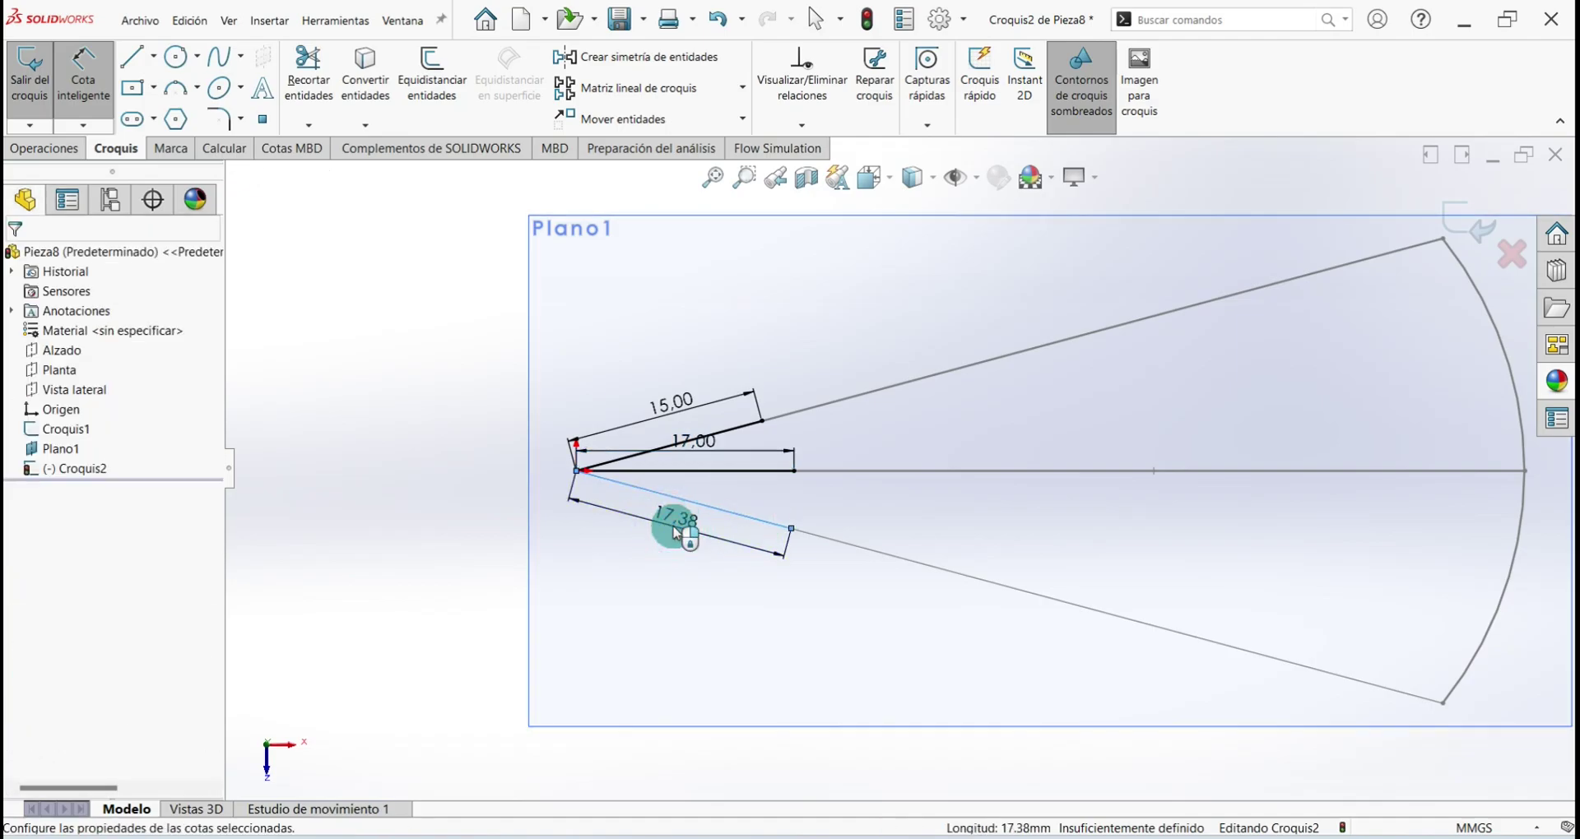
{"action": "left_click", "coordinate": [675, 531]}
{"action": "type", "text": "15"}
{"action": "key", "text": "Return"}
{"action": "scroll", "coordinate": [777, 444], "scroll_direction": "down", "scroll_amount": 2}
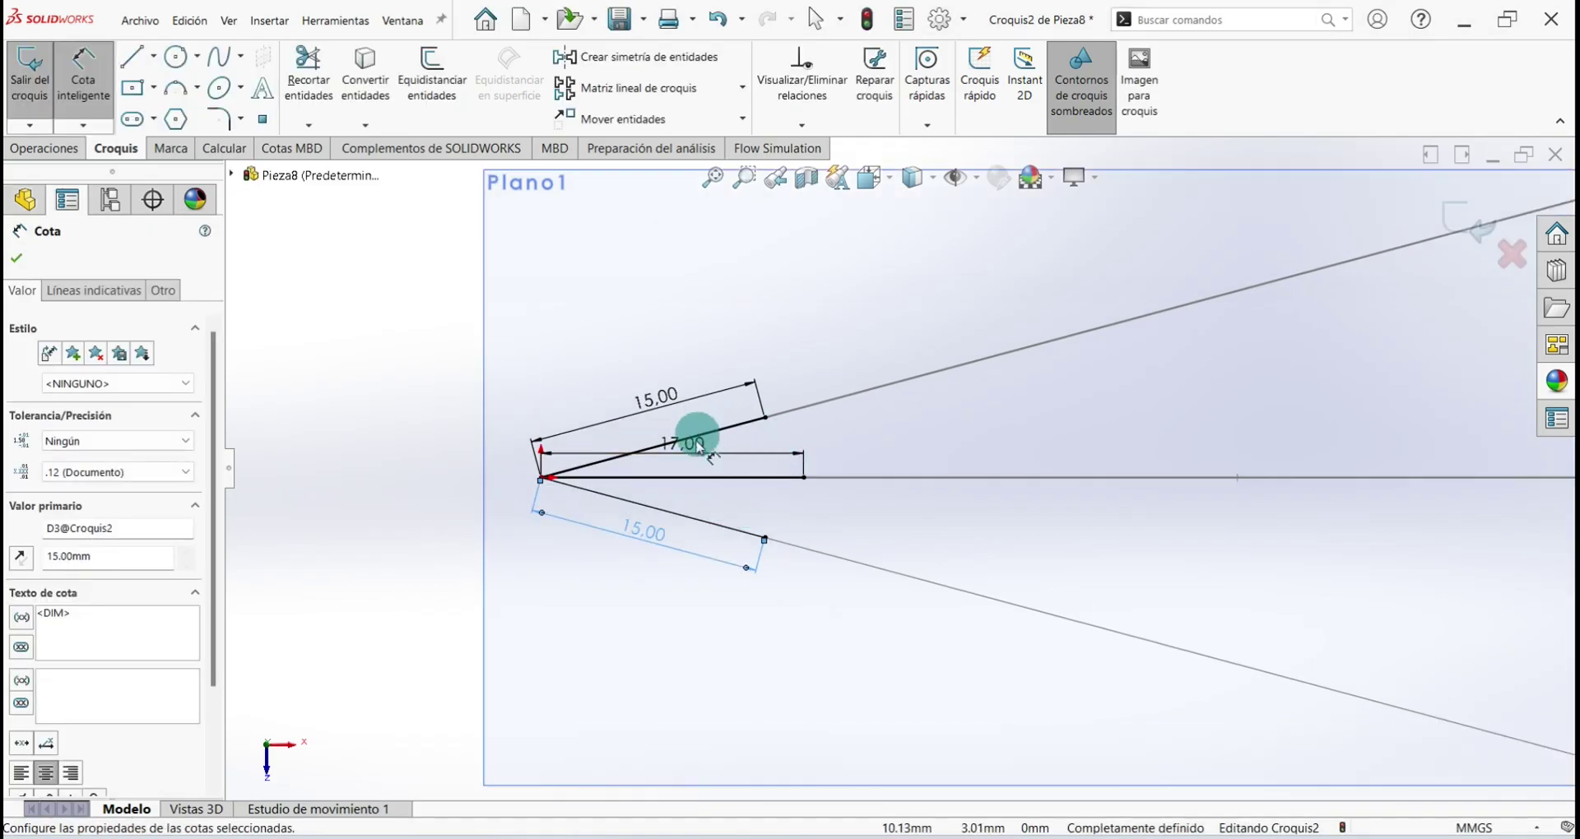
{"action": "scroll", "coordinate": [712, 462], "scroll_direction": "down", "scroll_amount": 2}
{"action": "left_click", "coordinate": [712, 463]}
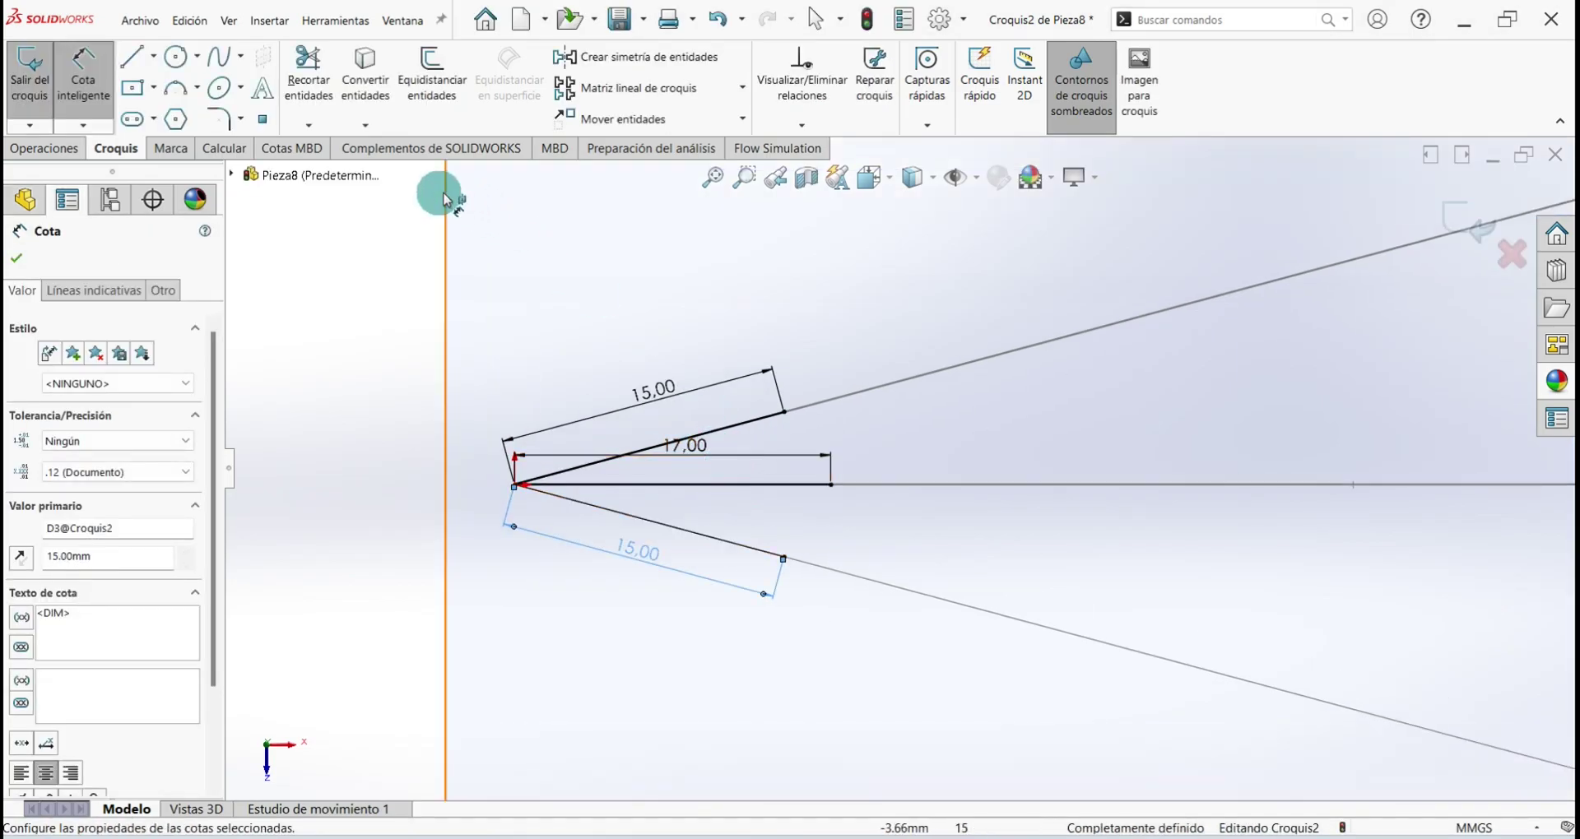
Draw a three-point arc joining the ends of the two 15 mm lines
{"action": "left_click", "coordinate": [175, 88]}
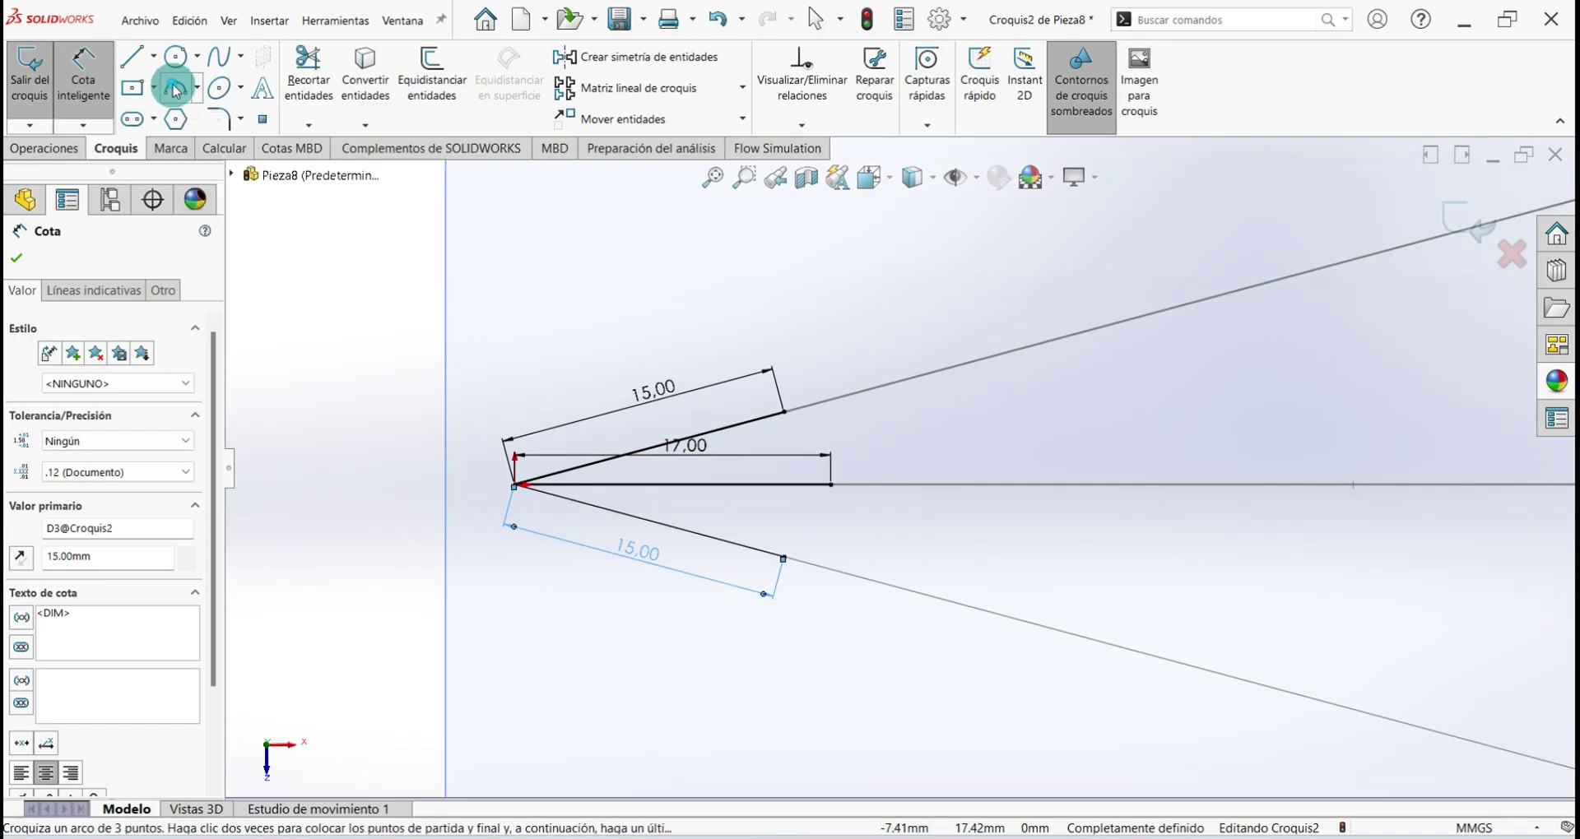
{"action": "left_click", "coordinate": [786, 414]}
{"action": "left_click", "coordinate": [783, 557]}
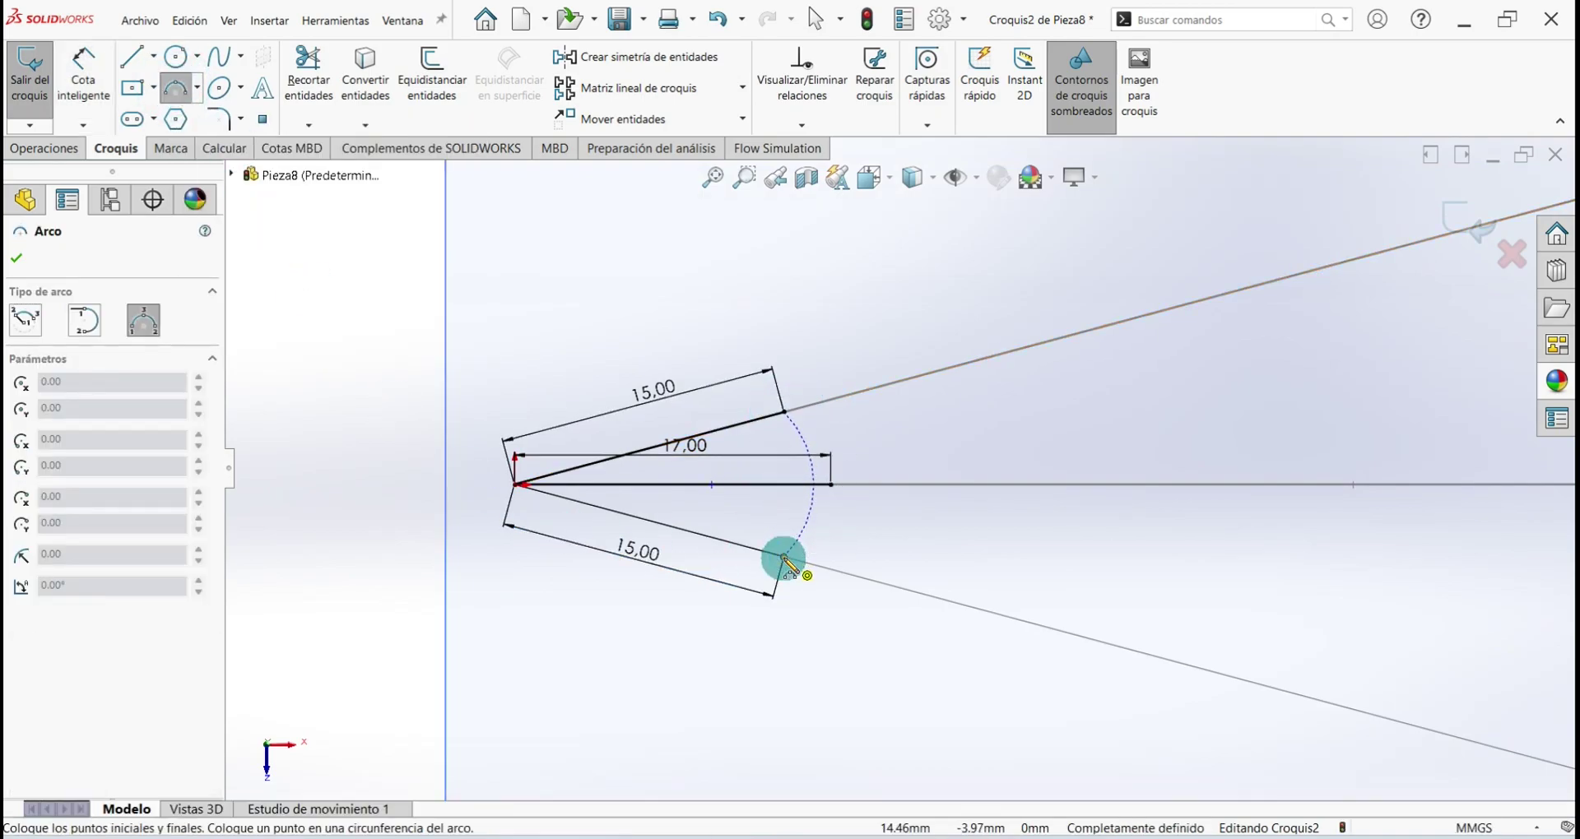
{"action": "left_click", "coordinate": [849, 503]}
{"action": "right_click", "coordinate": [891, 430]}
{"action": "left_click", "coordinate": [913, 435]}
{"action": "scroll", "coordinate": [828, 465], "scroll_direction": "down", "scroll_amount": 5}
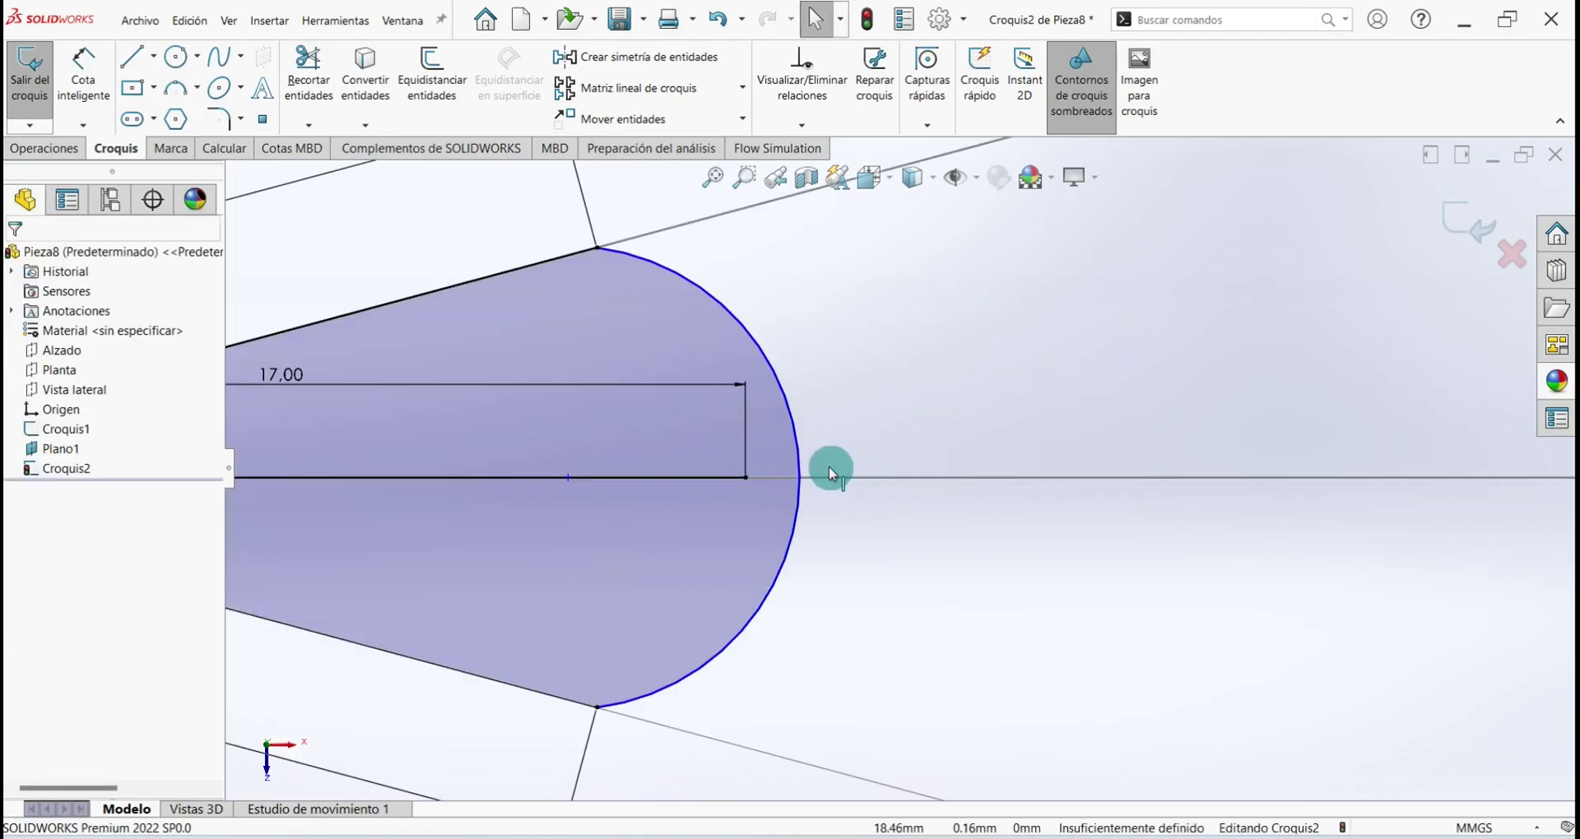
{"action": "scroll", "coordinate": [830, 471], "scroll_direction": "down", "scroll_amount": 3}
Make the arc coincident with the 17 mm line's end point and exit the sketch
{"action": "left_click", "coordinate": [788, 430]}
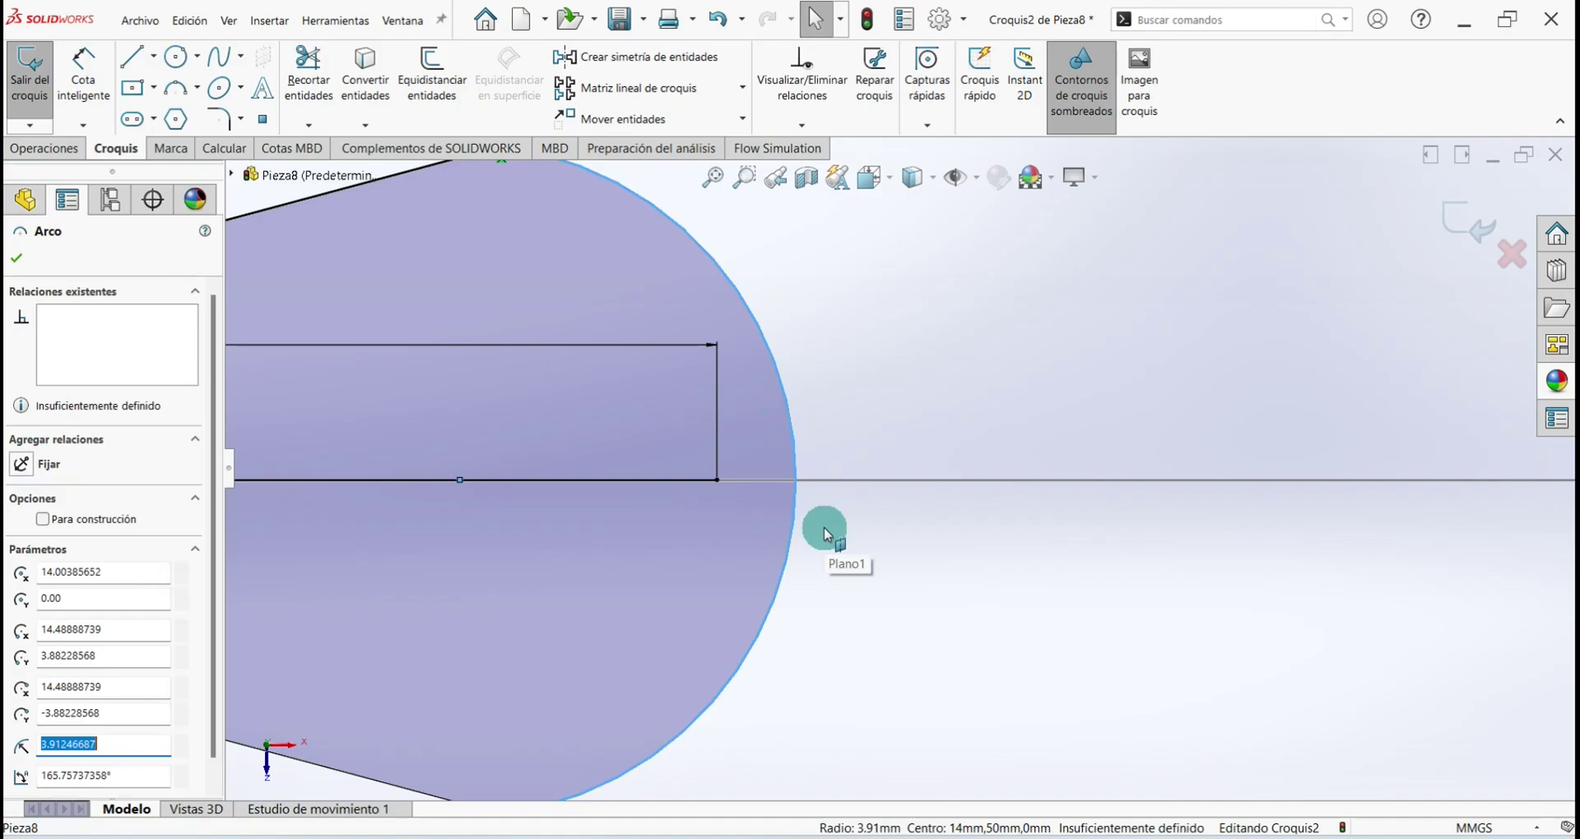
{"action": "left_click", "coordinate": [715, 482], "text": "ctrl"}
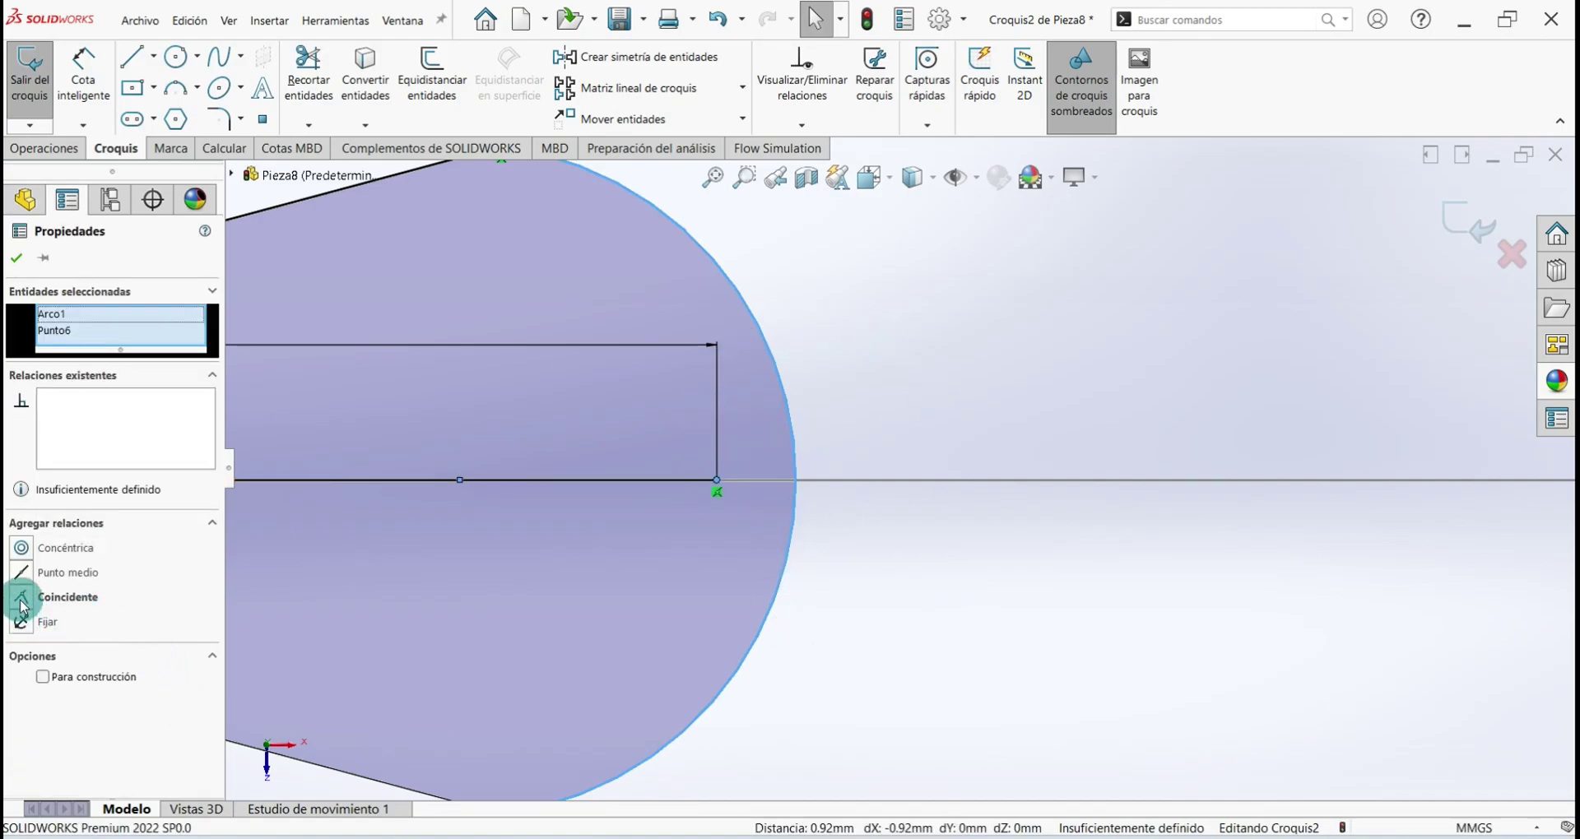
{"action": "left_click", "coordinate": [23, 607]}
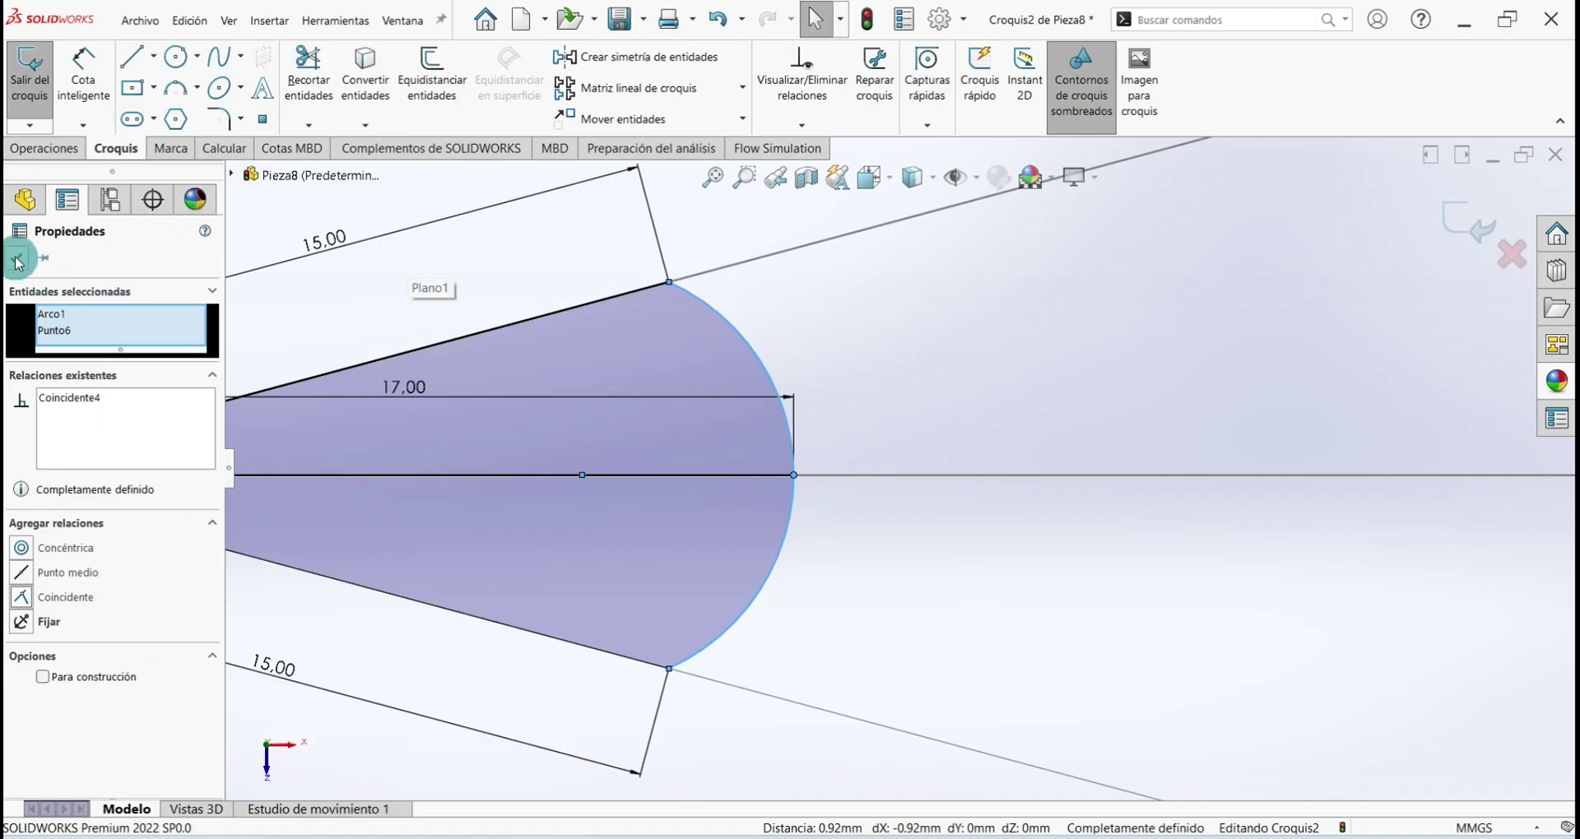
{"action": "left_click", "coordinate": [18, 260]}
{"action": "left_click", "coordinate": [33, 96]}
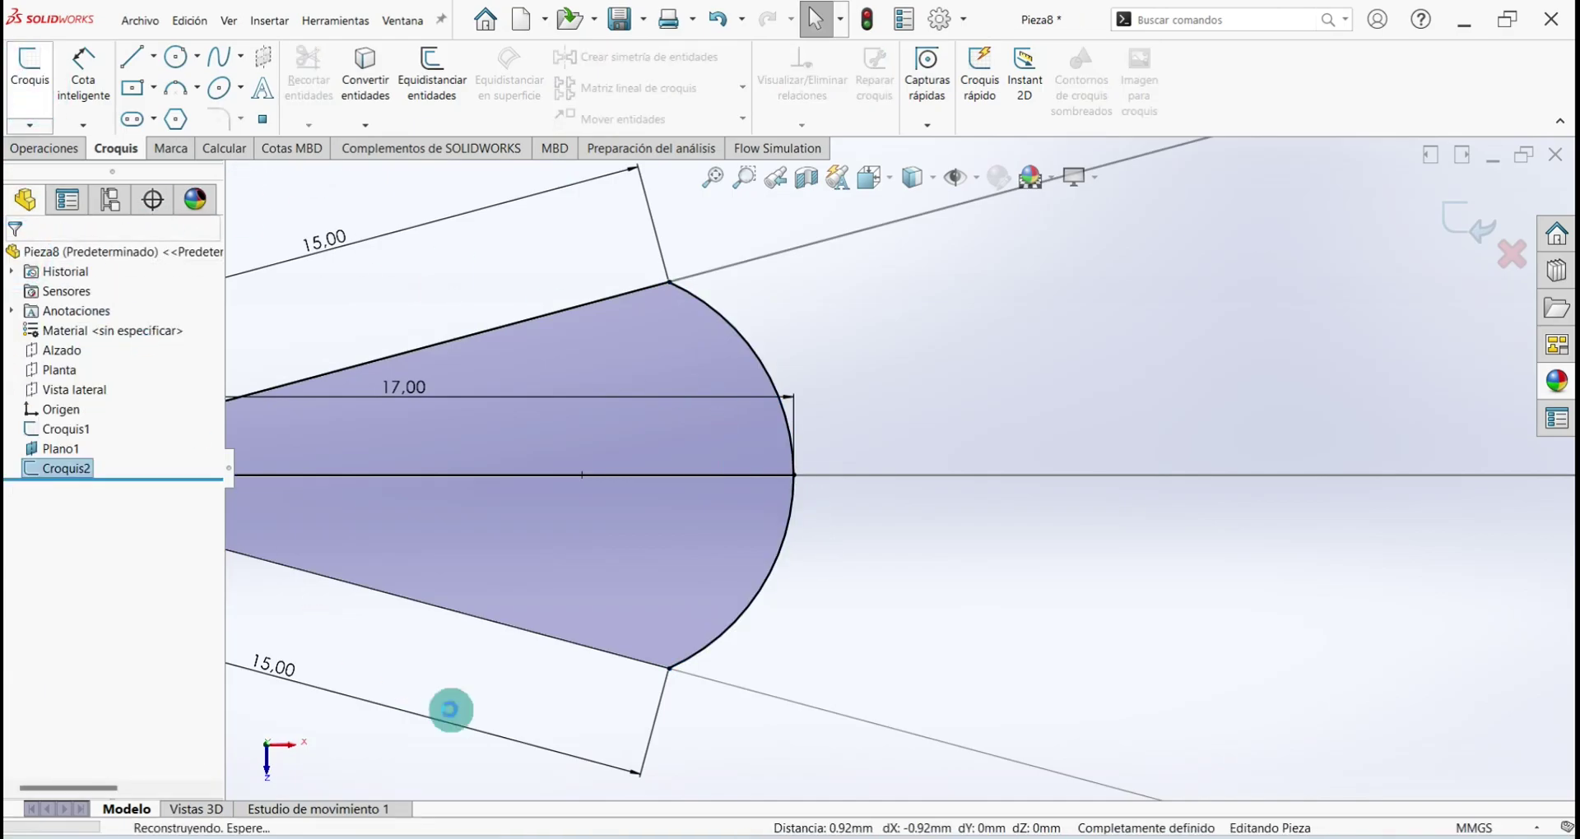
Save the part and create Plano2 offset 50 mm from Planta, reversed to lie below it
{"action": "key", "text": "ctrl+7"}
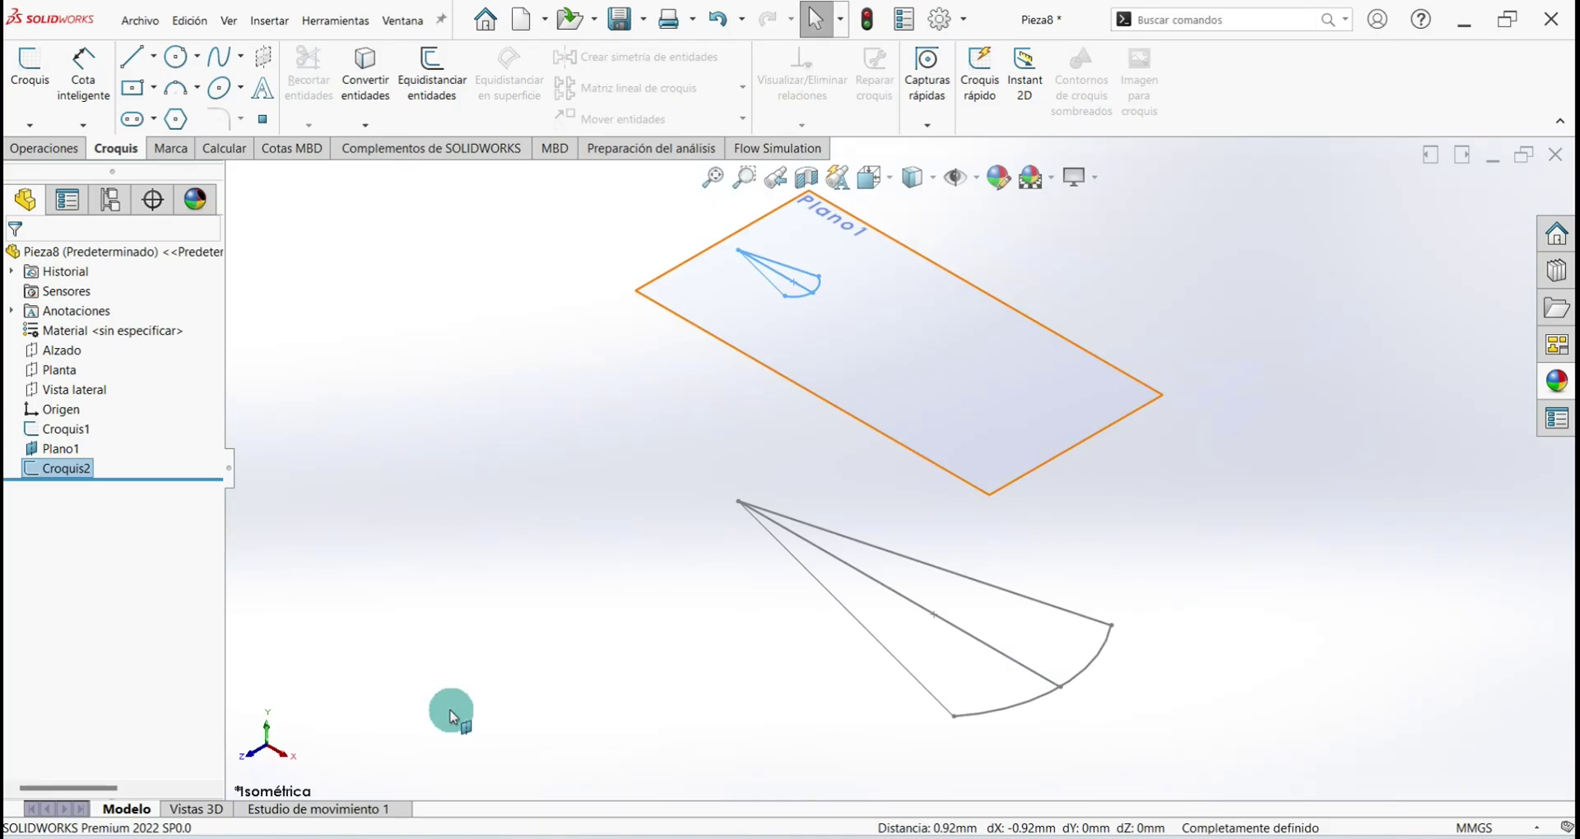
{"action": "key", "text": "ctrl+s"}
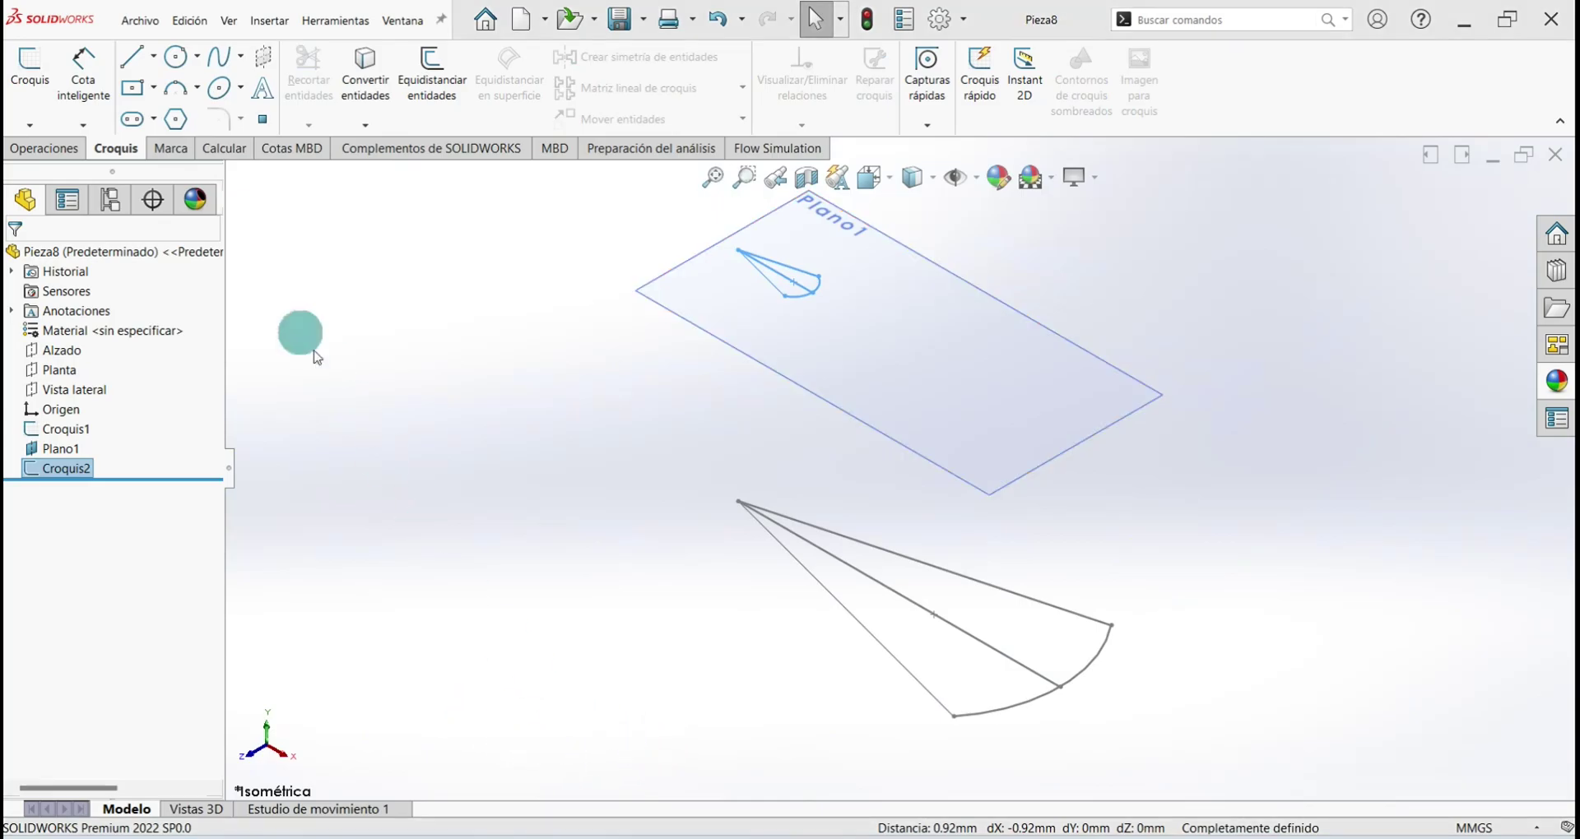
{"action": "left_click", "coordinate": [45, 148]}
{"action": "left_click", "coordinate": [949, 90]}
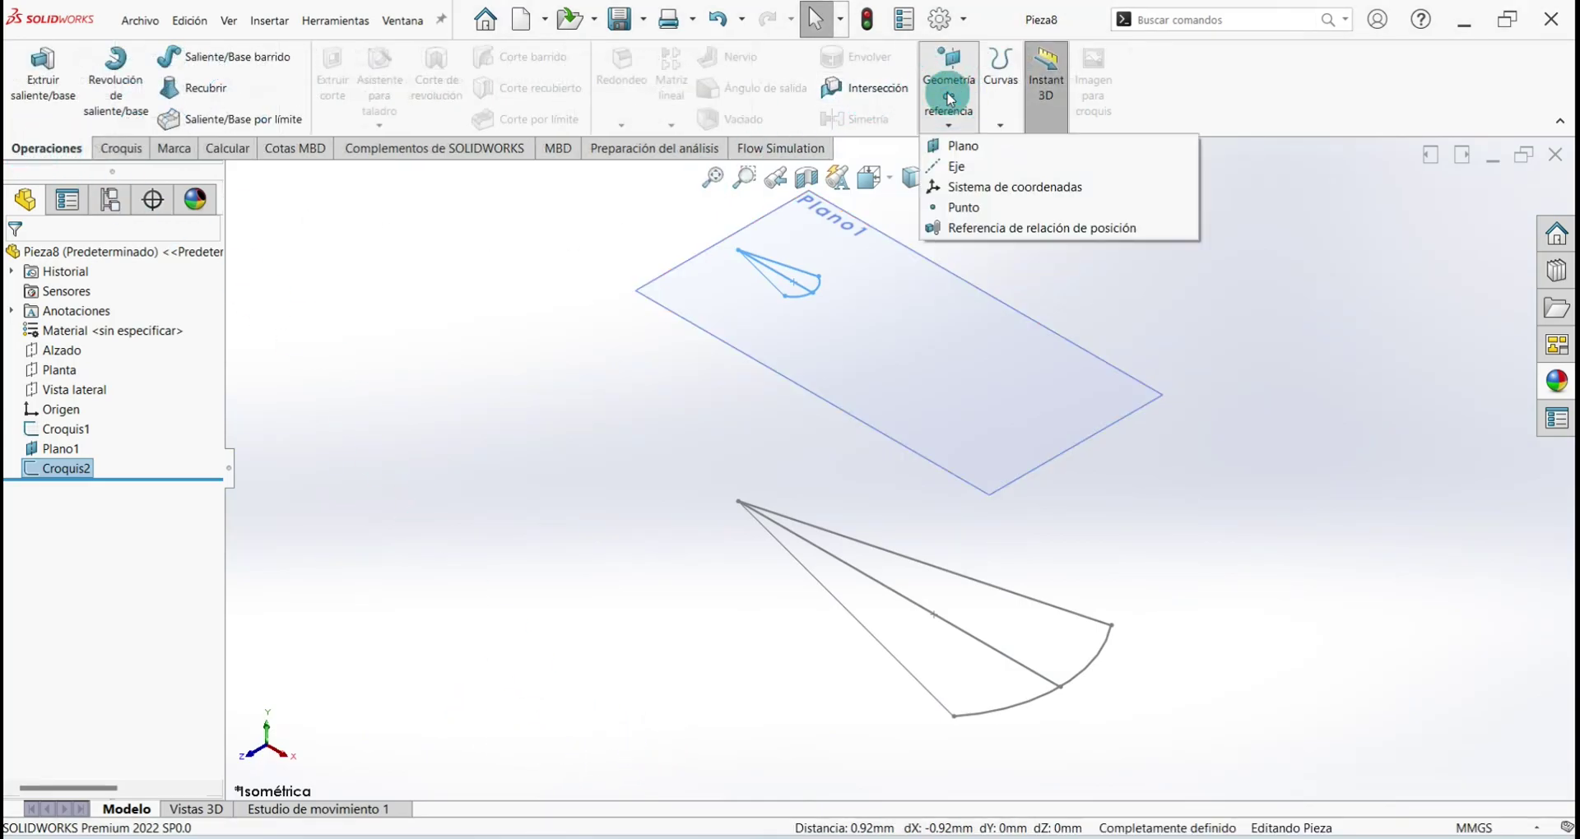
{"action": "left_click", "coordinate": [962, 145]}
{"action": "left_click", "coordinate": [239, 175]}
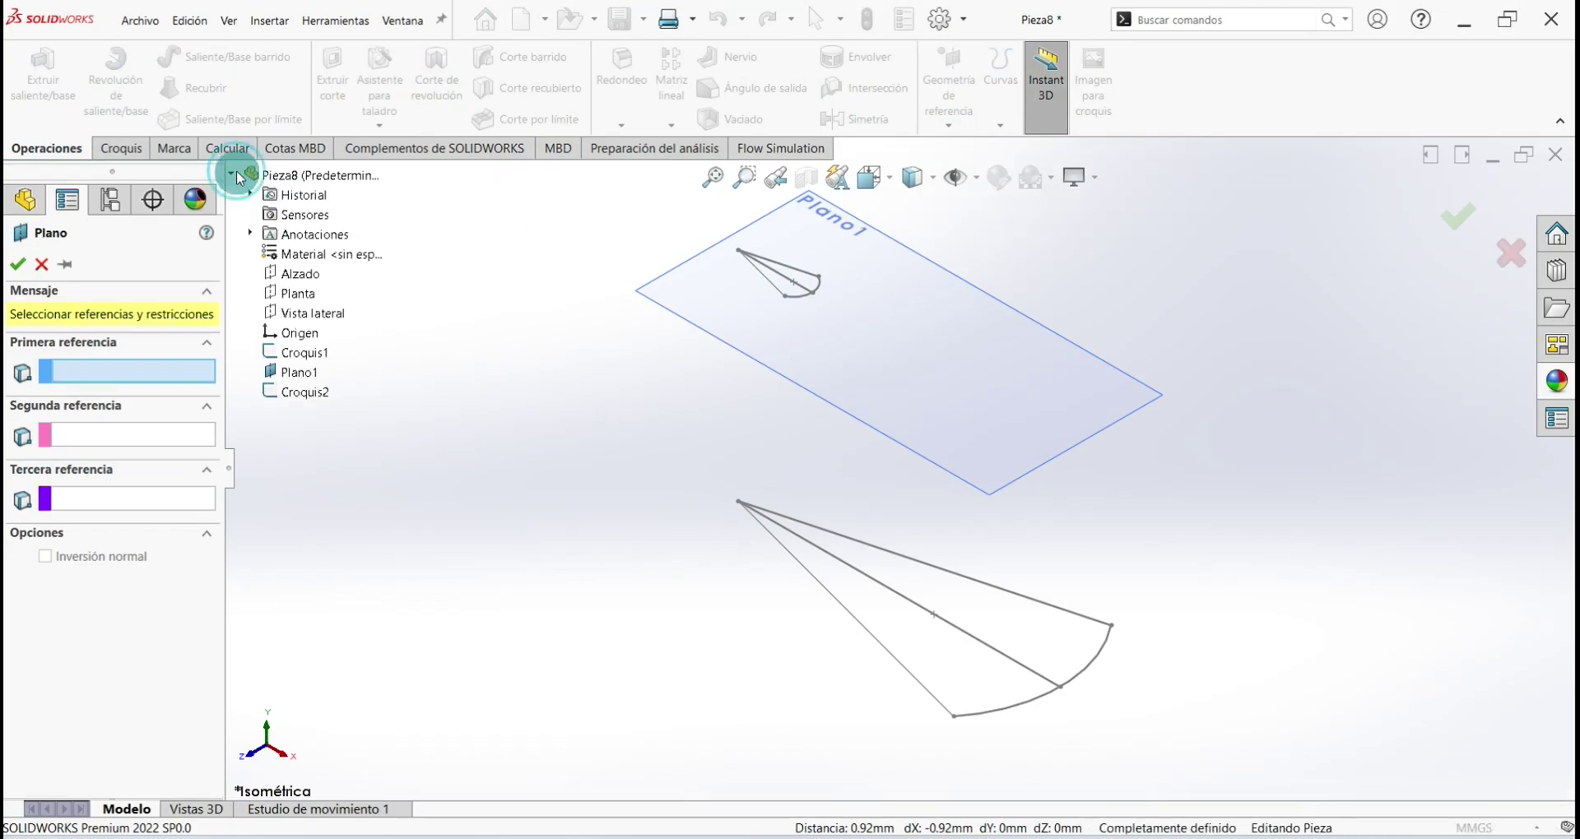
{"action": "left_click", "coordinate": [289, 295]}
{"action": "left_click", "coordinate": [86, 567]}
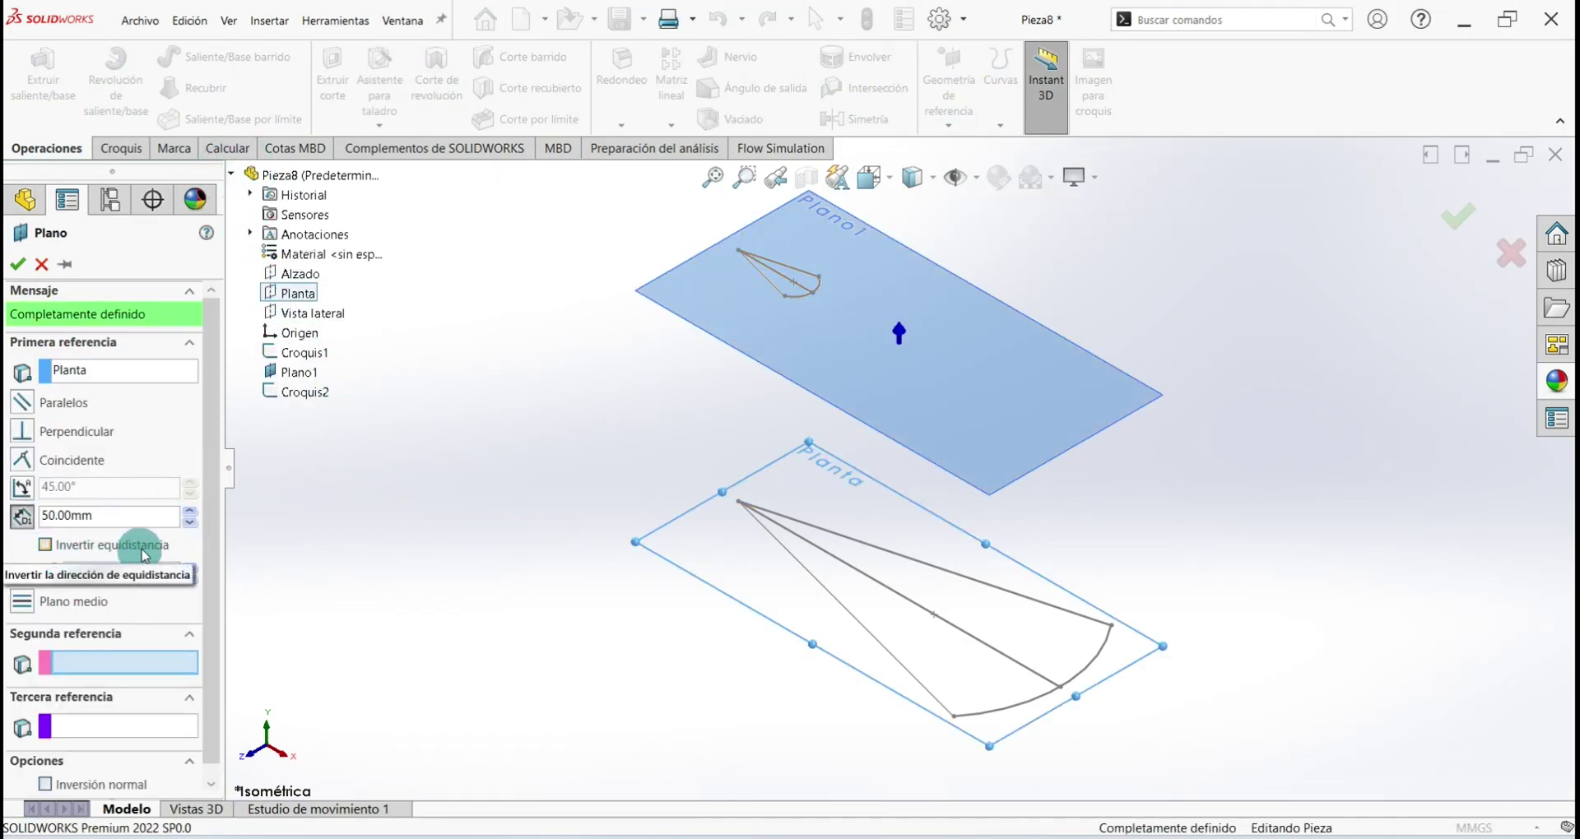
{"action": "left_click", "coordinate": [50, 547]}
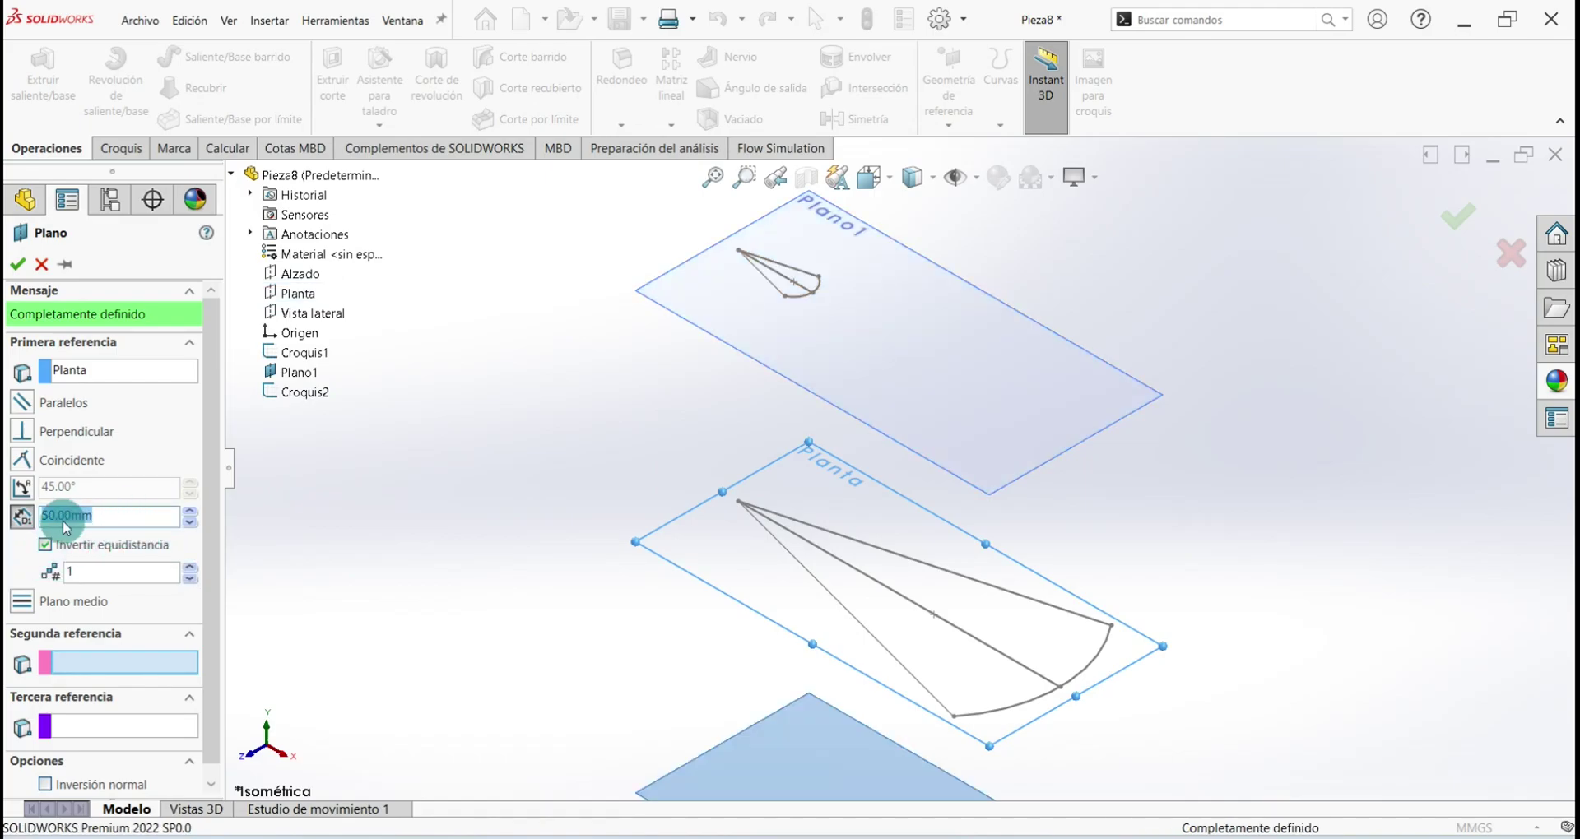
{"action": "left_click", "coordinate": [17, 265]}
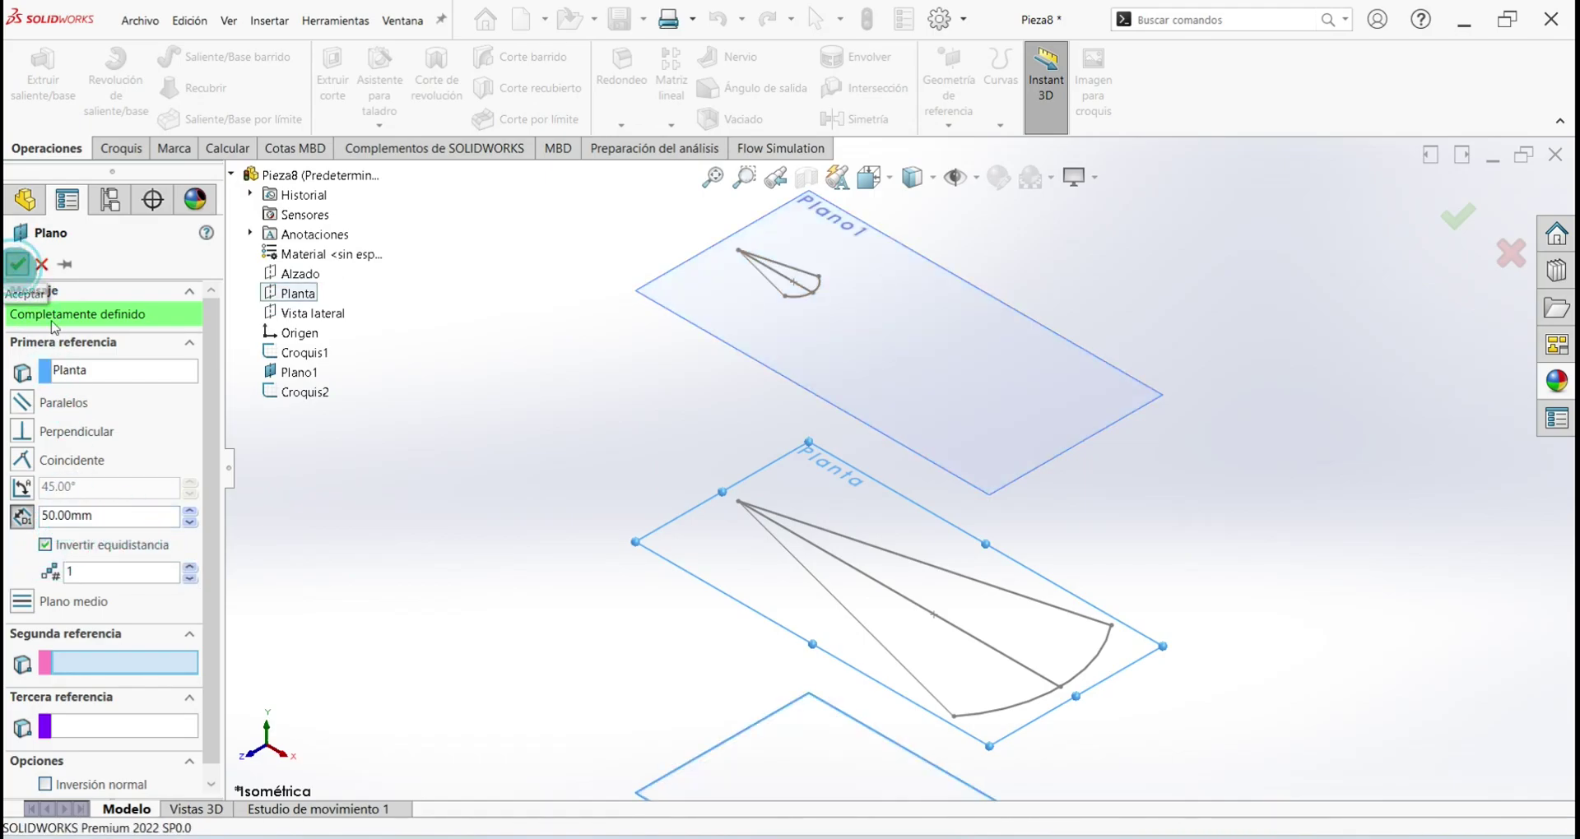
{"action": "left_click", "coordinate": [130, 158]}
Start a sketch on Plano2 and draw a line from the origin to the small arc's upper end
{"action": "left_click", "coordinate": [32, 80]}
{"action": "scroll", "coordinate": [623, 473], "scroll_direction": "down", "scroll_amount": 2}
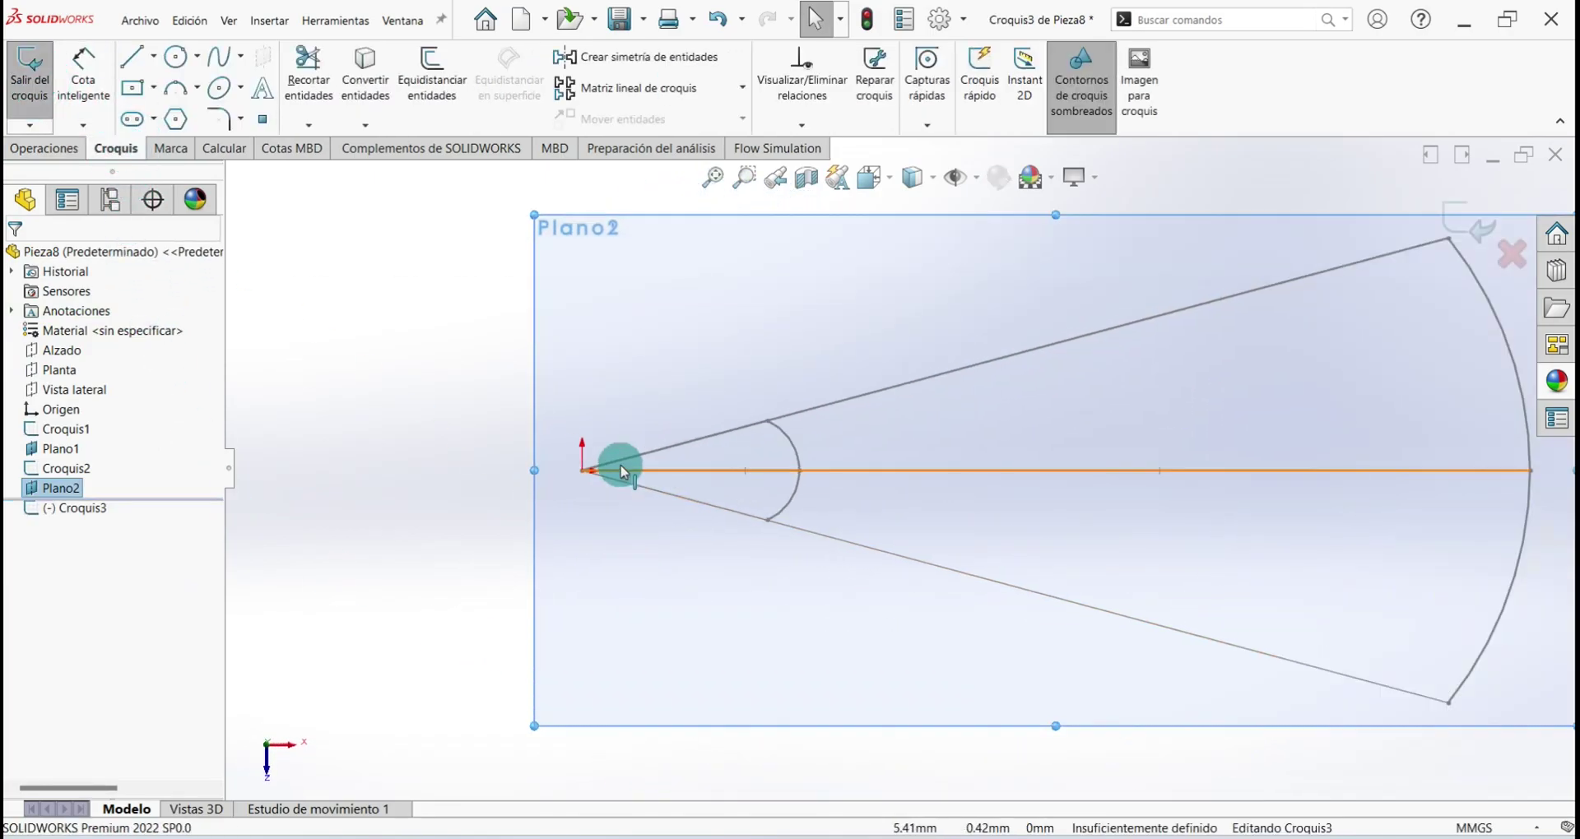
{"action": "left_click", "coordinate": [585, 470]}
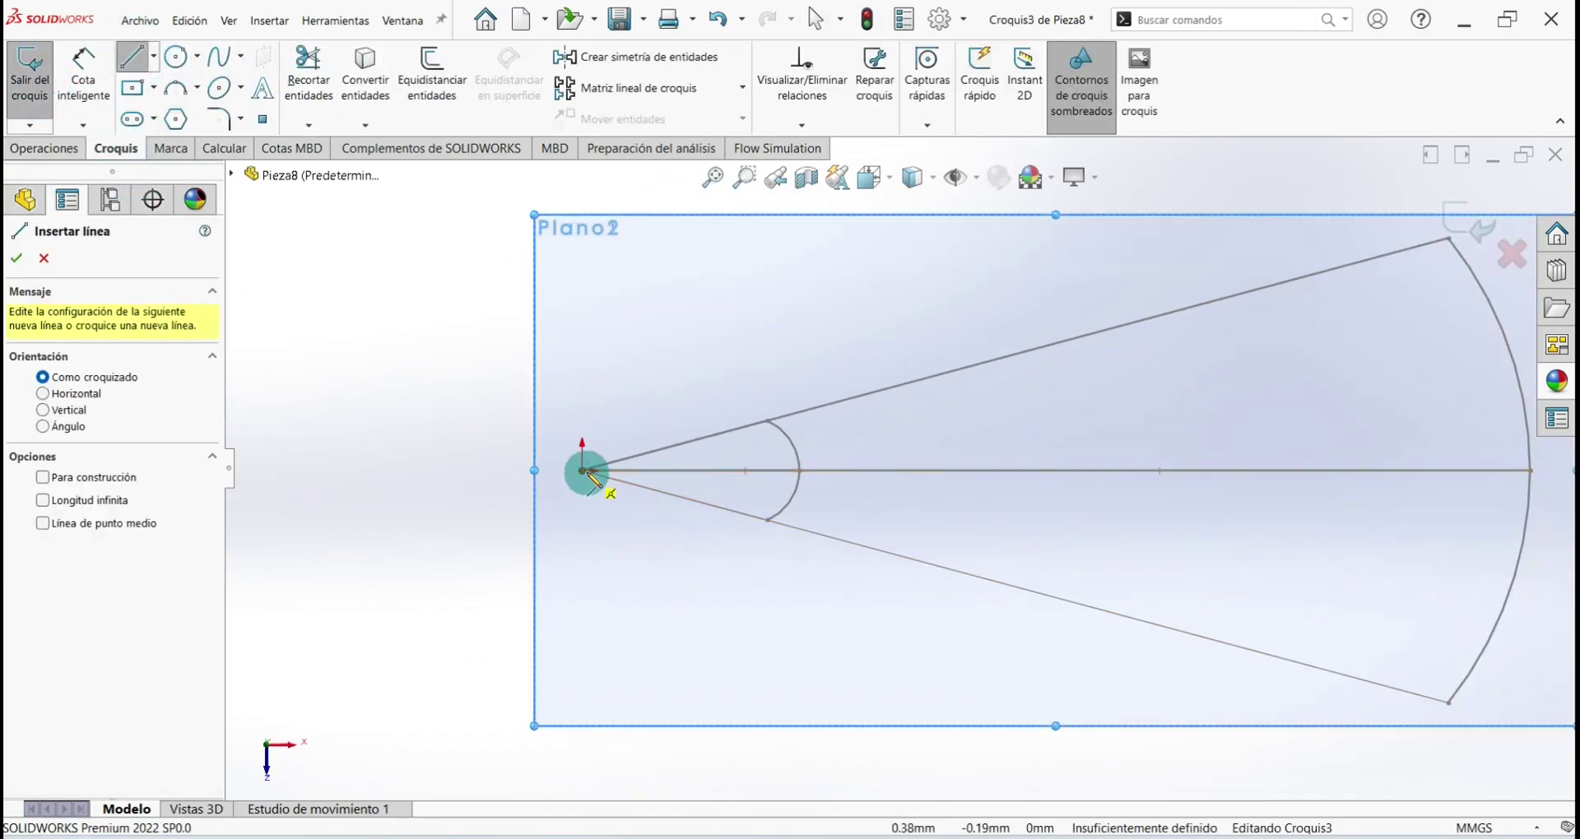
{"action": "left_click", "coordinate": [766, 410]}
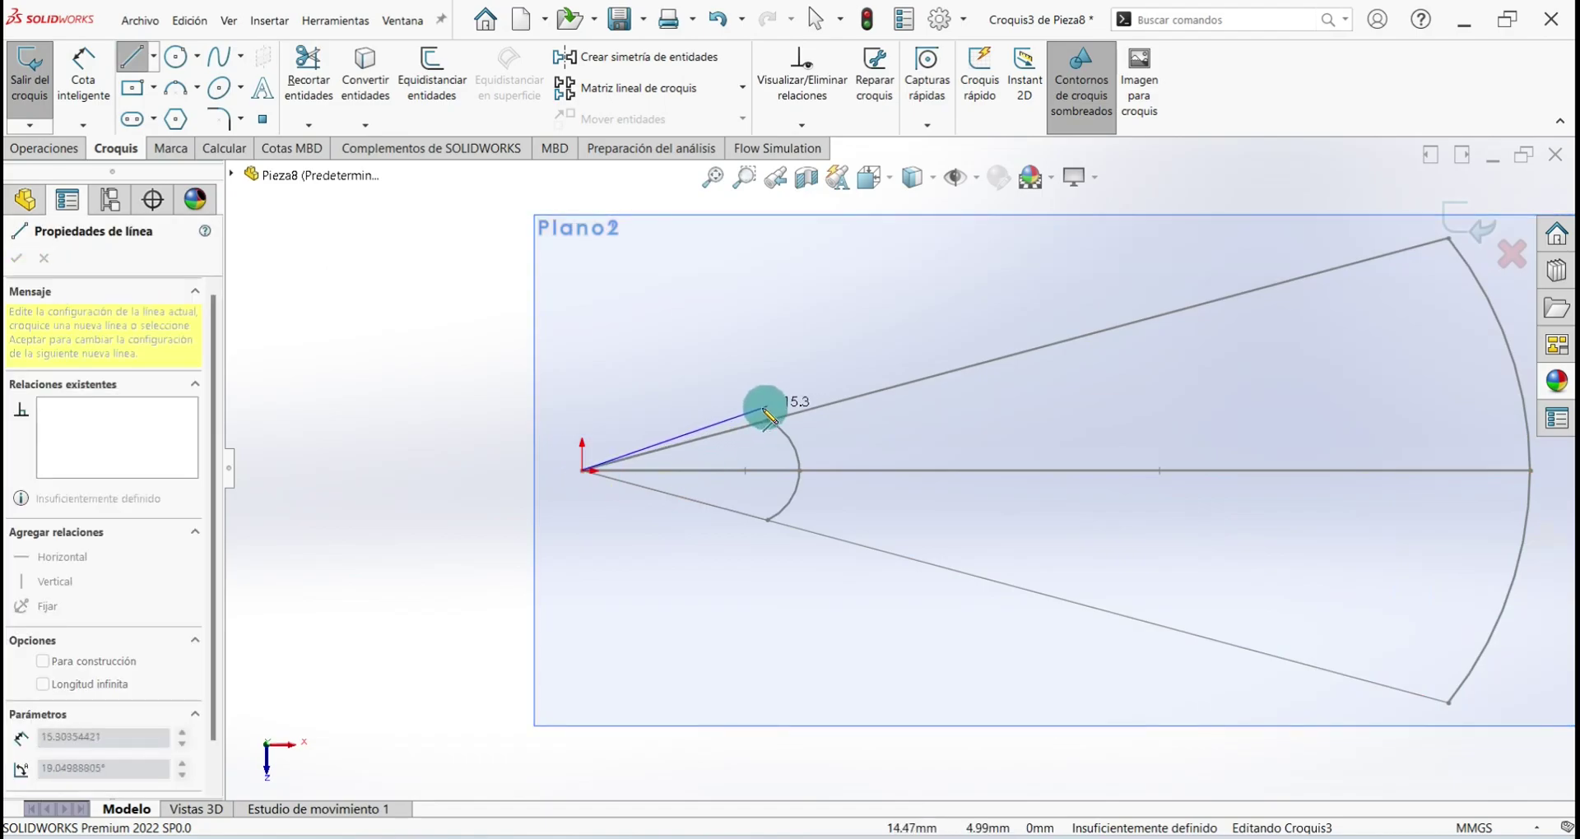
{"action": "left_click", "coordinate": [762, 421]}
{"action": "right_click", "coordinate": [741, 325]}
{"action": "left_click", "coordinate": [804, 338]}
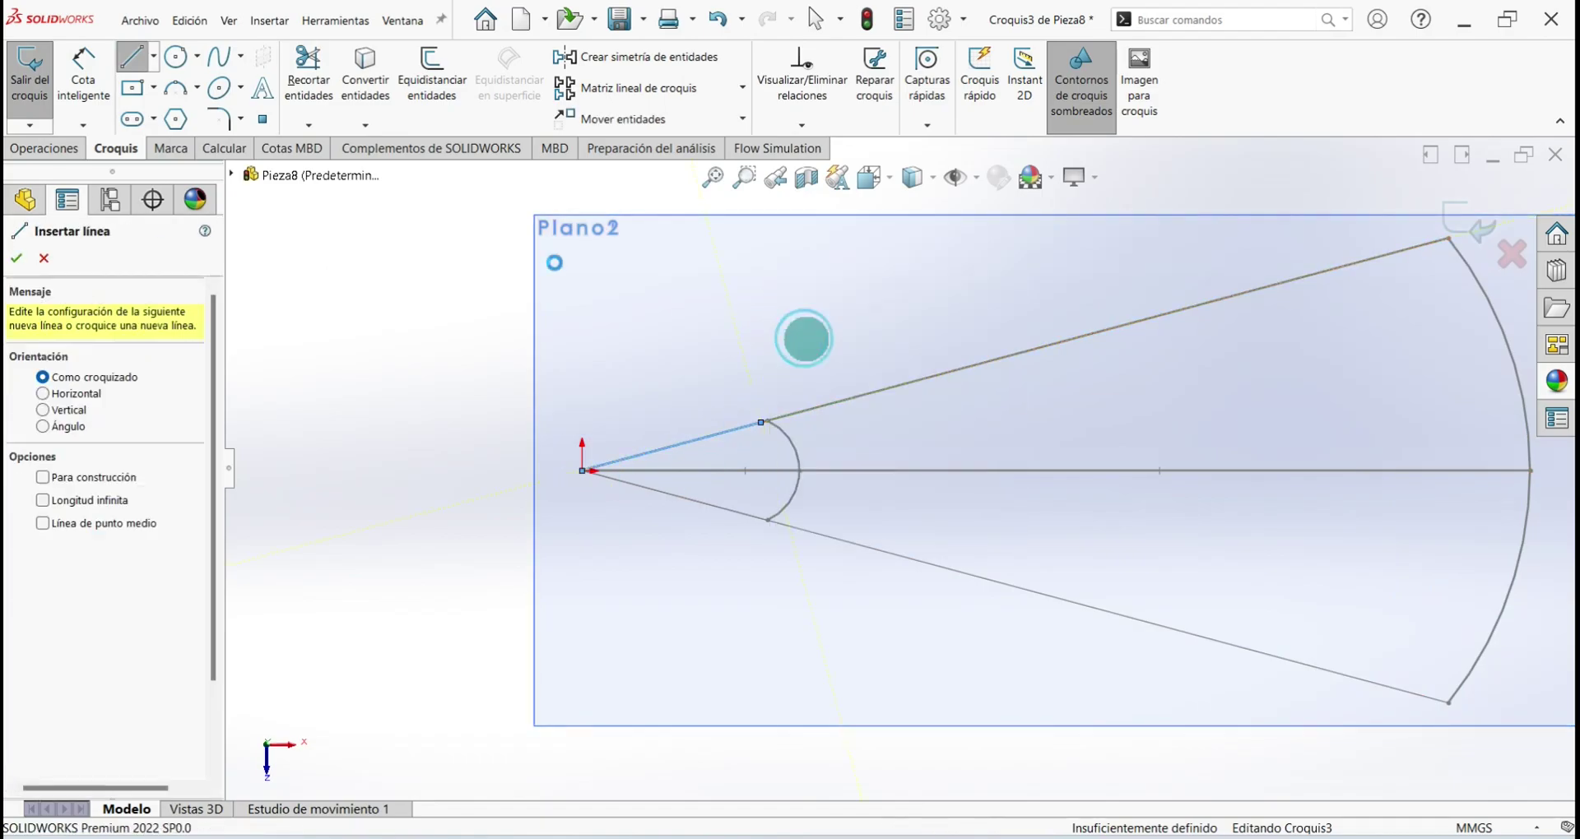
Draw a line from the origin to the arc's lower end, plus a horizontal line from the origin
{"action": "left_click", "coordinate": [95, 66]}
{"action": "left_click", "coordinate": [131, 59]}
{"action": "scroll", "coordinate": [609, 432], "scroll_direction": "down", "scroll_amount": 3}
{"action": "left_click", "coordinate": [590, 510]}
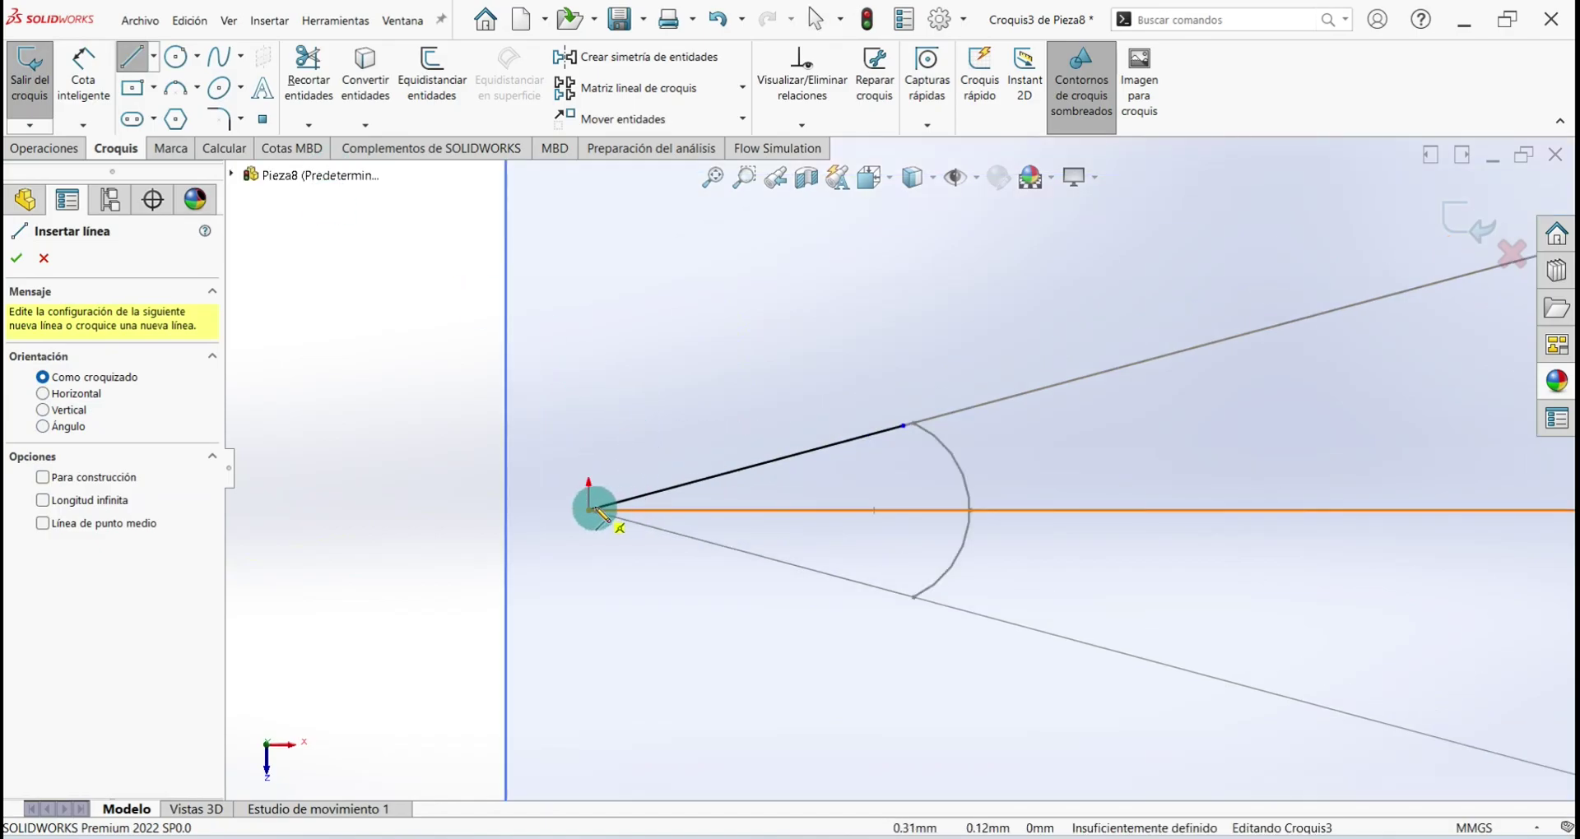
{"action": "left_click", "coordinate": [914, 597]}
{"action": "right_click", "coordinate": [870, 549]}
{"action": "left_click", "coordinate": [897, 553]}
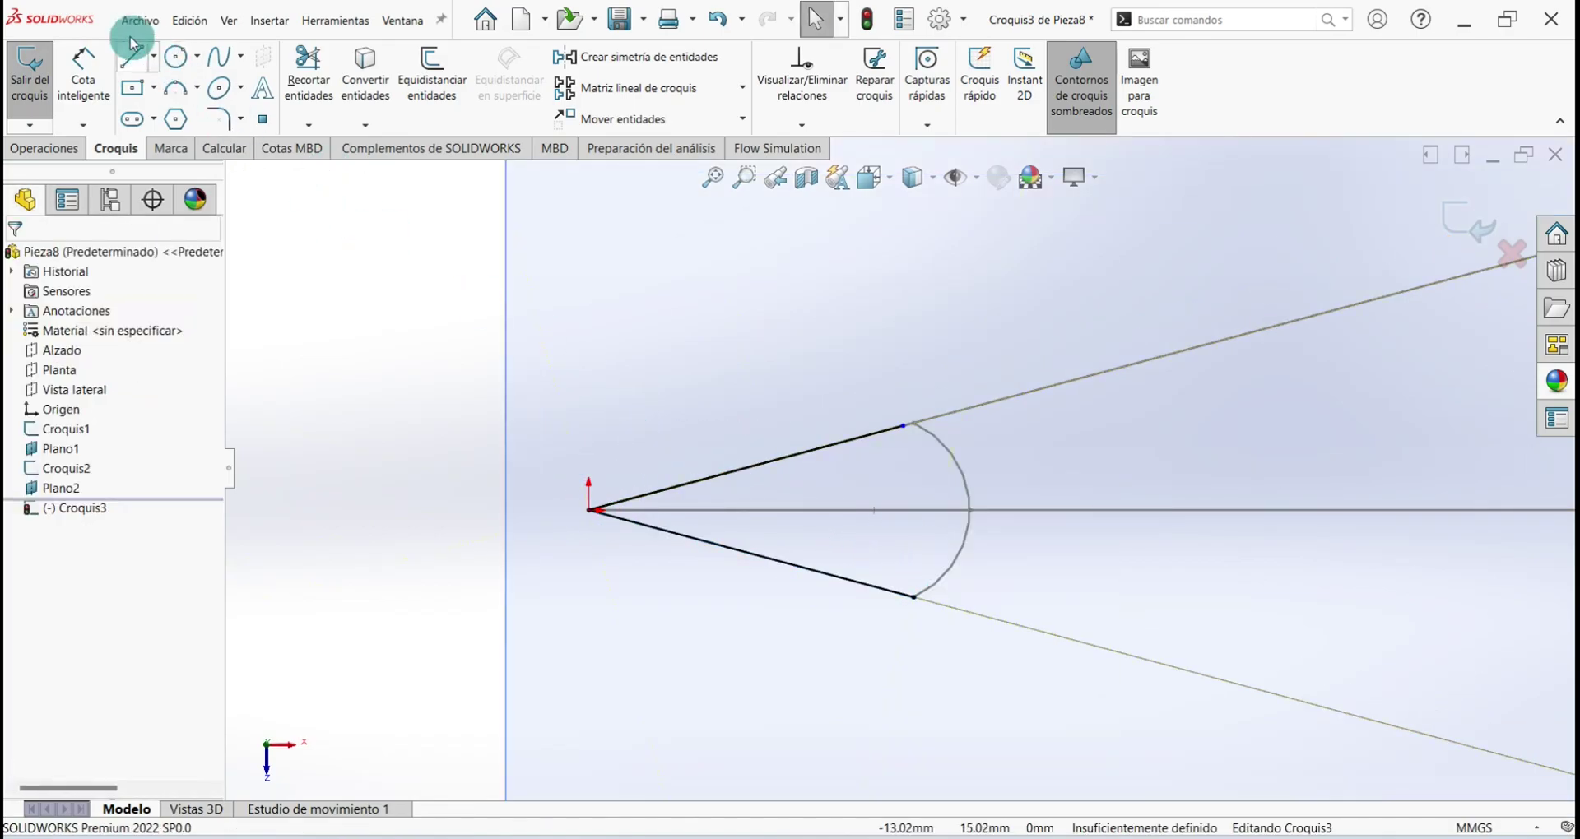
{"action": "left_click", "coordinate": [132, 59]}
{"action": "left_click", "coordinate": [591, 511]}
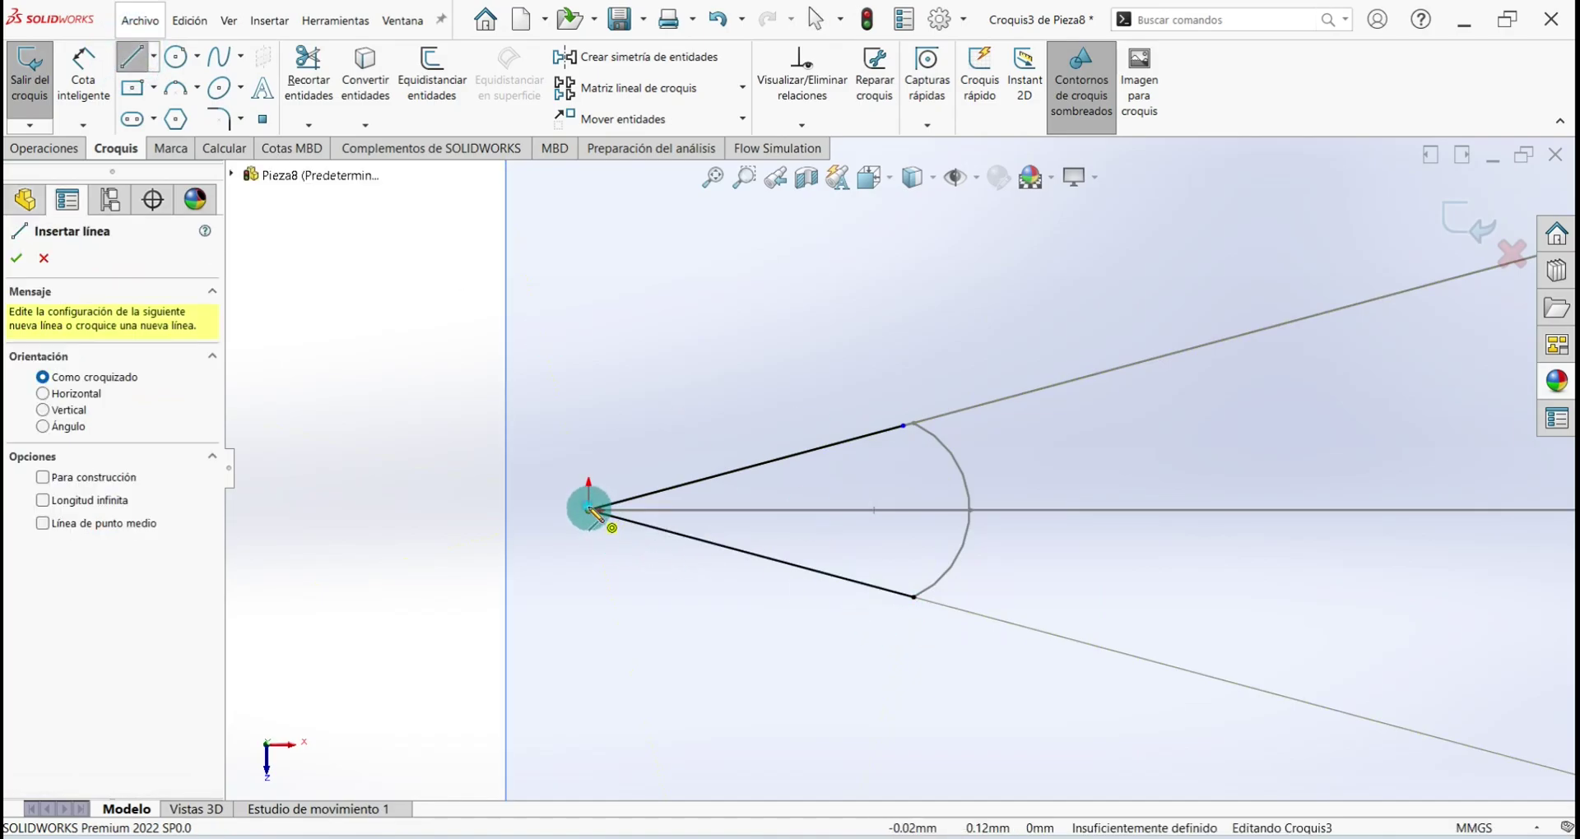
{"action": "left_click_drag", "start_coordinate": [591, 511], "coordinate": [925, 514]}
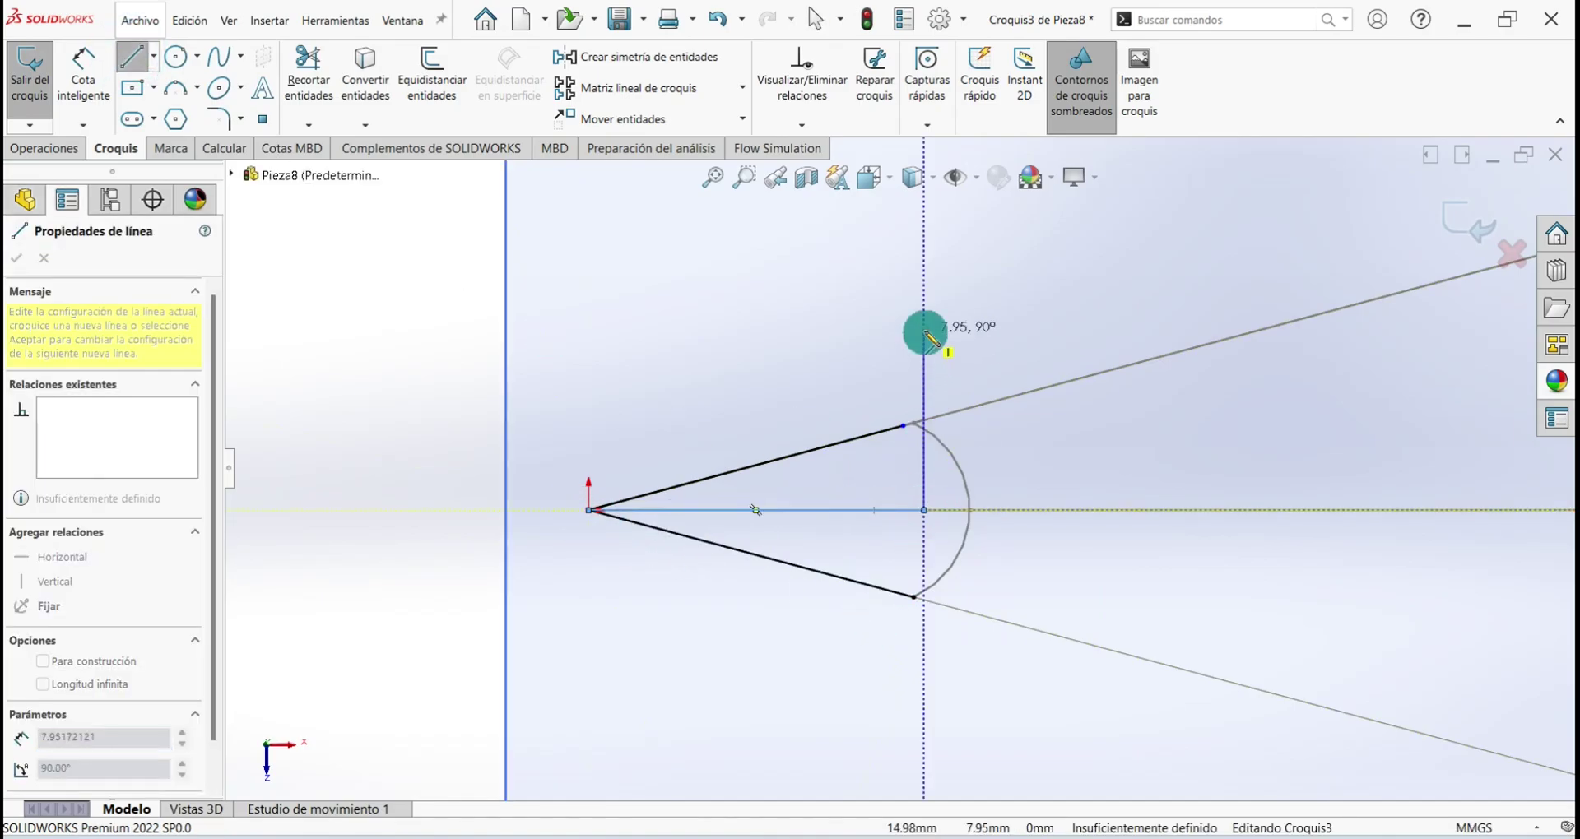
{"action": "key", "text": "Escape"}
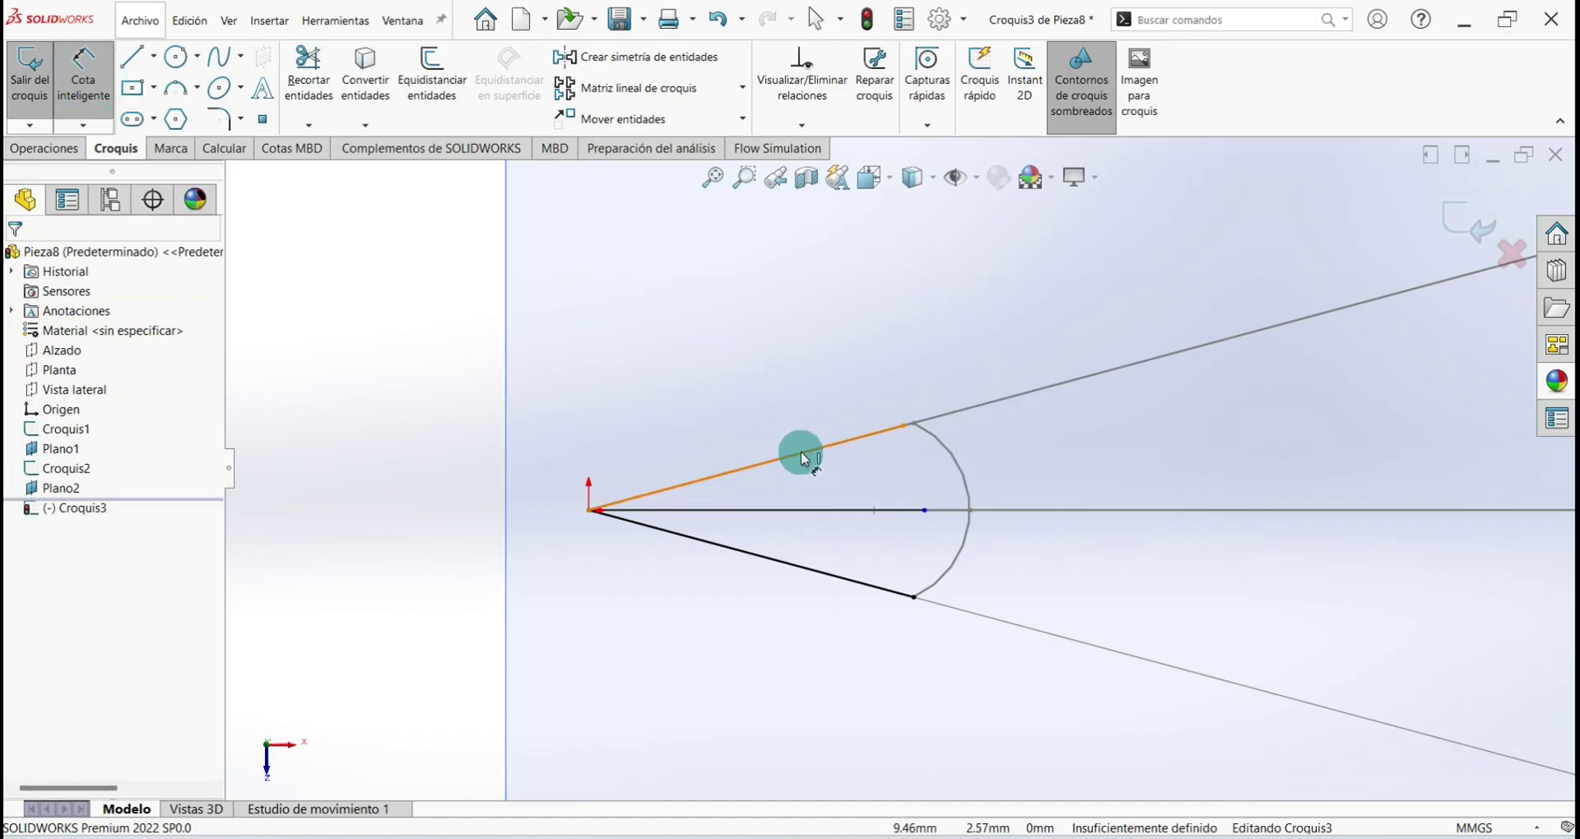
Dimension the upper line at 15 mm and the horizontal centre line at 17 mm
{"action": "left_click", "coordinate": [801, 451]}
{"action": "left_click", "coordinate": [763, 421]}
{"action": "type", "text": "15"}
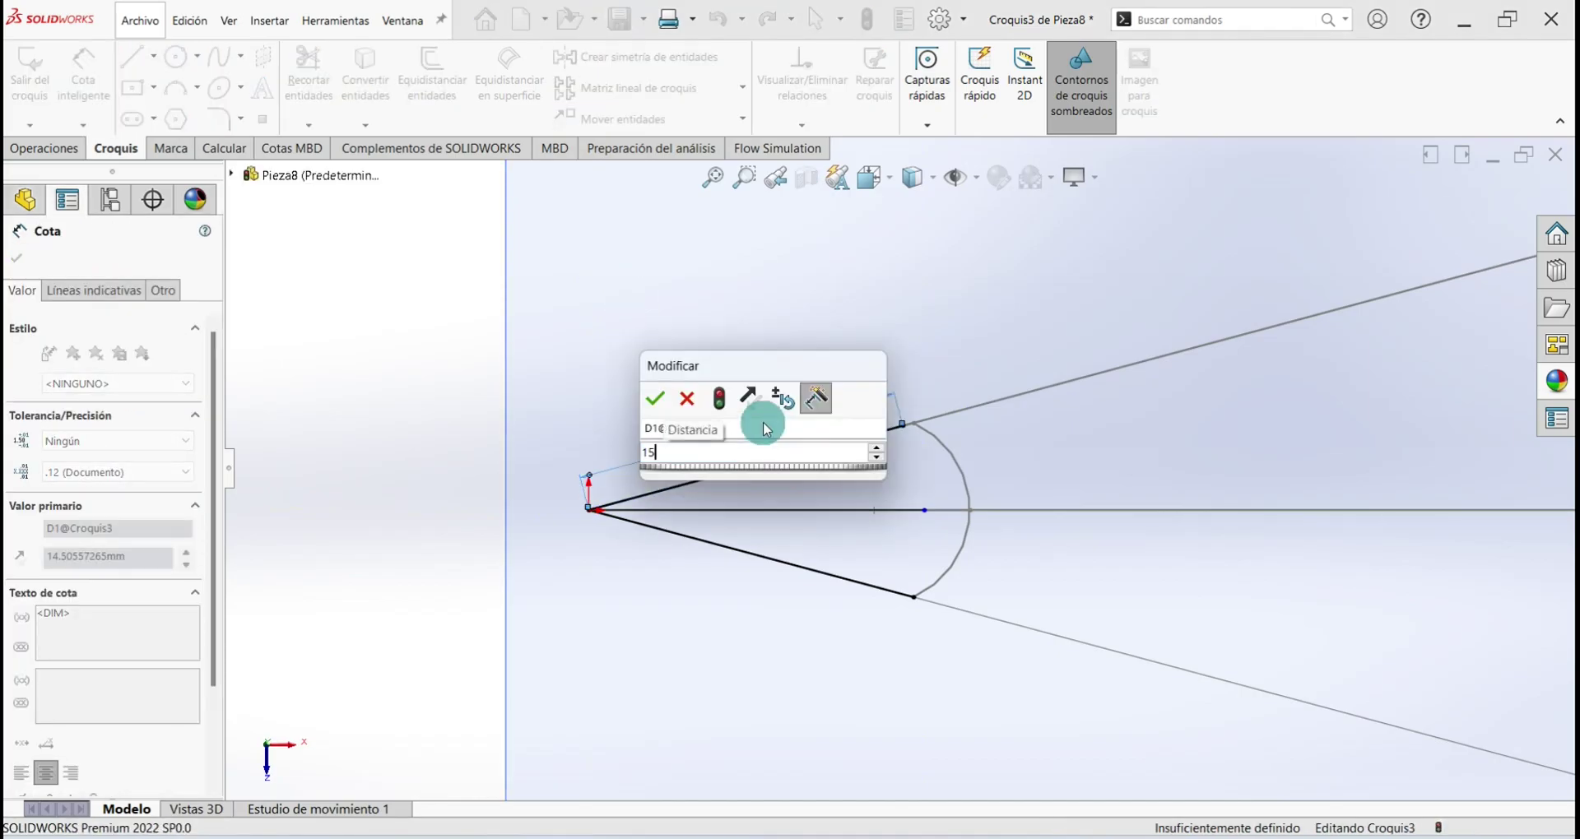
{"action": "key", "text": "Return"}
{"action": "left_click", "coordinate": [811, 576]}
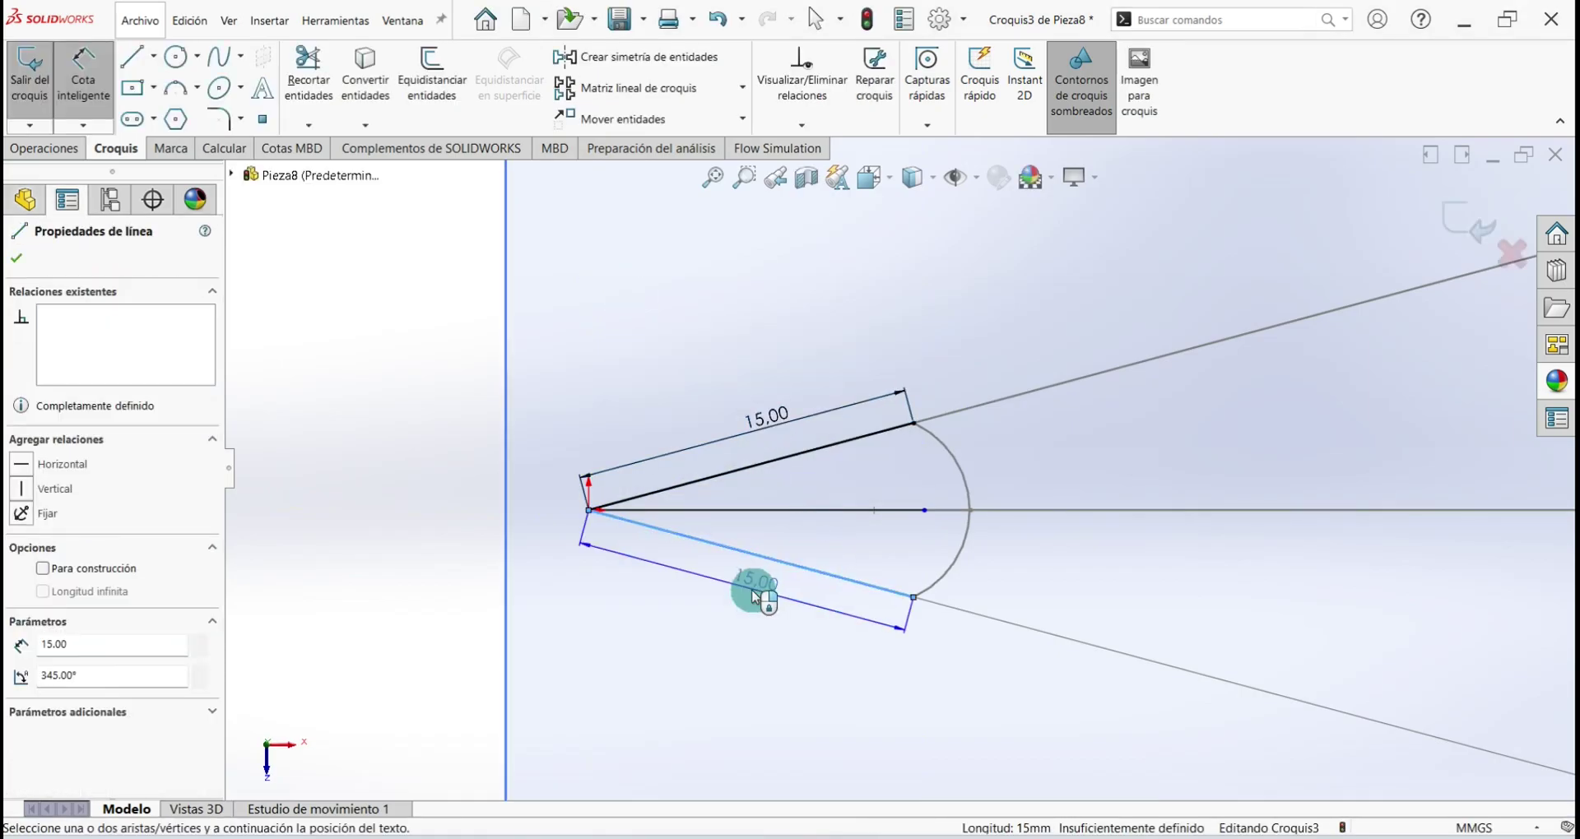
{"action": "left_click", "coordinate": [747, 591]}
{"action": "left_click", "coordinate": [924, 335]}
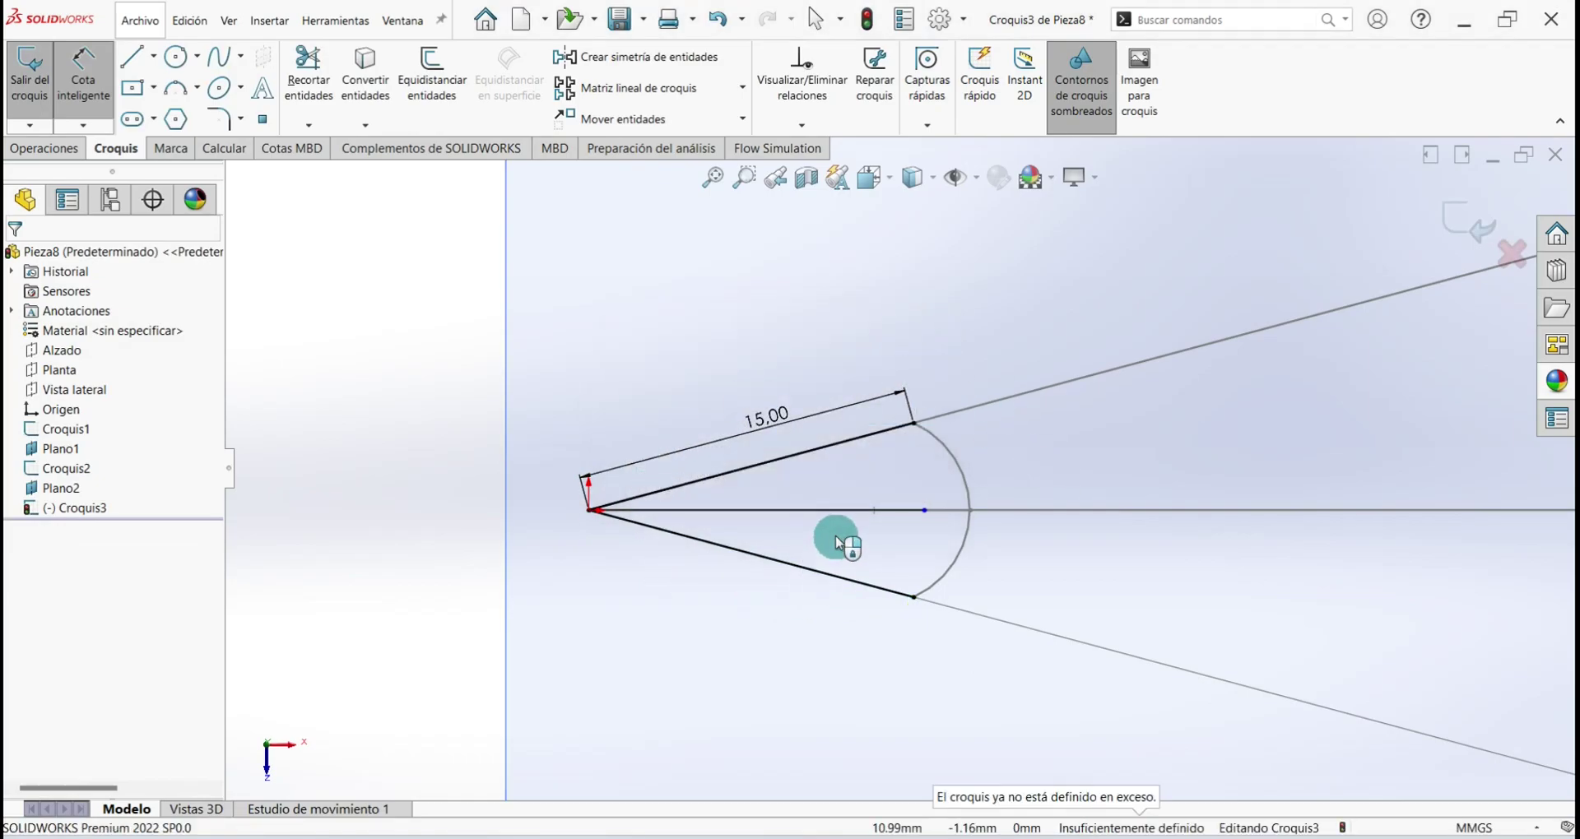
{"action": "left_click", "coordinate": [82, 78]}
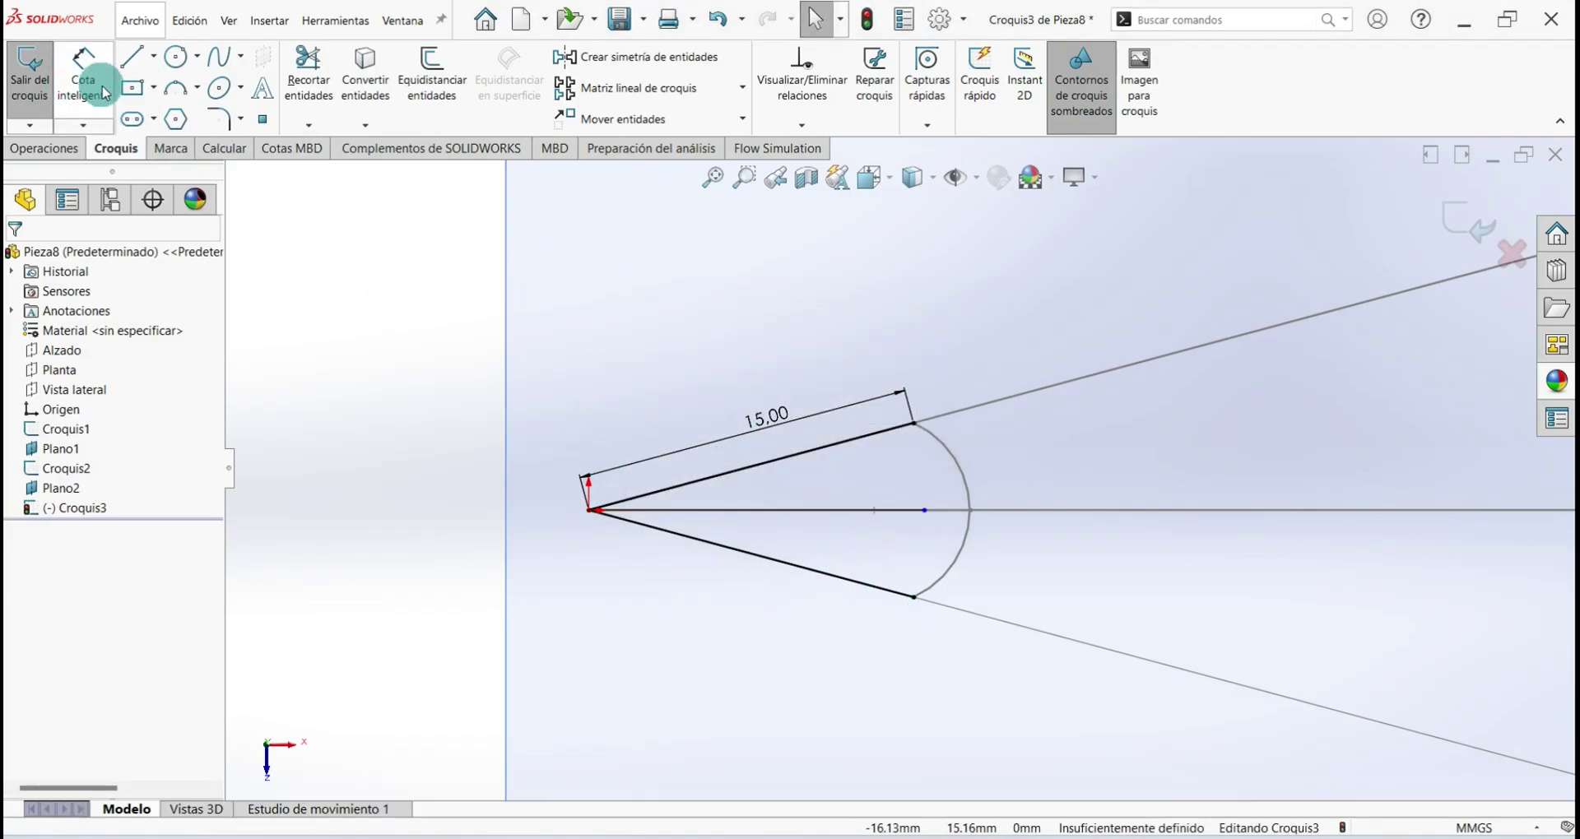
{"action": "left_click", "coordinate": [774, 498]}
{"action": "type", "text": "17"}
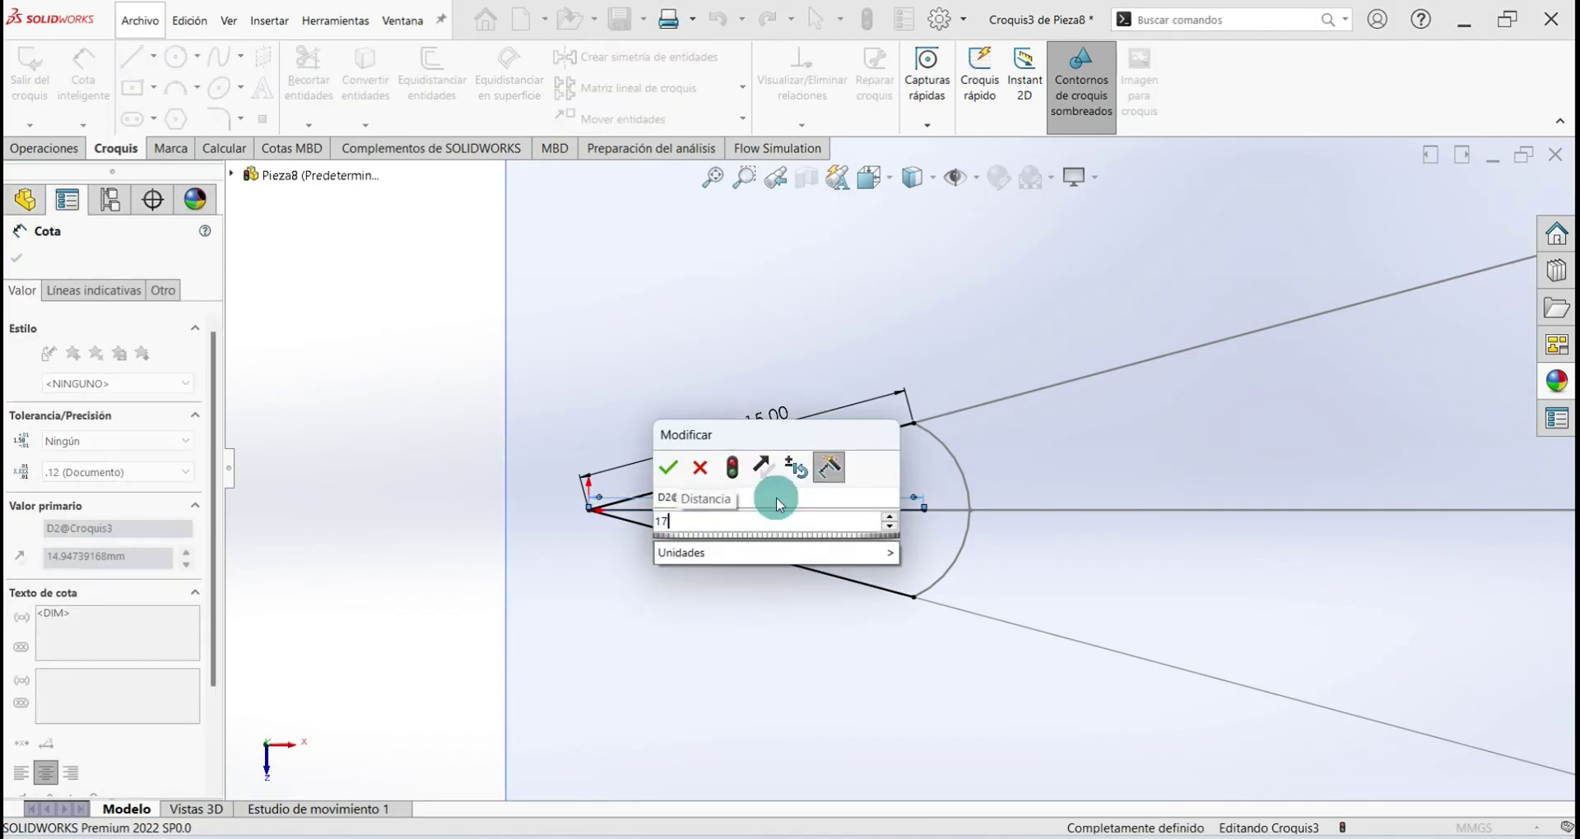
{"action": "key", "text": "Return"}
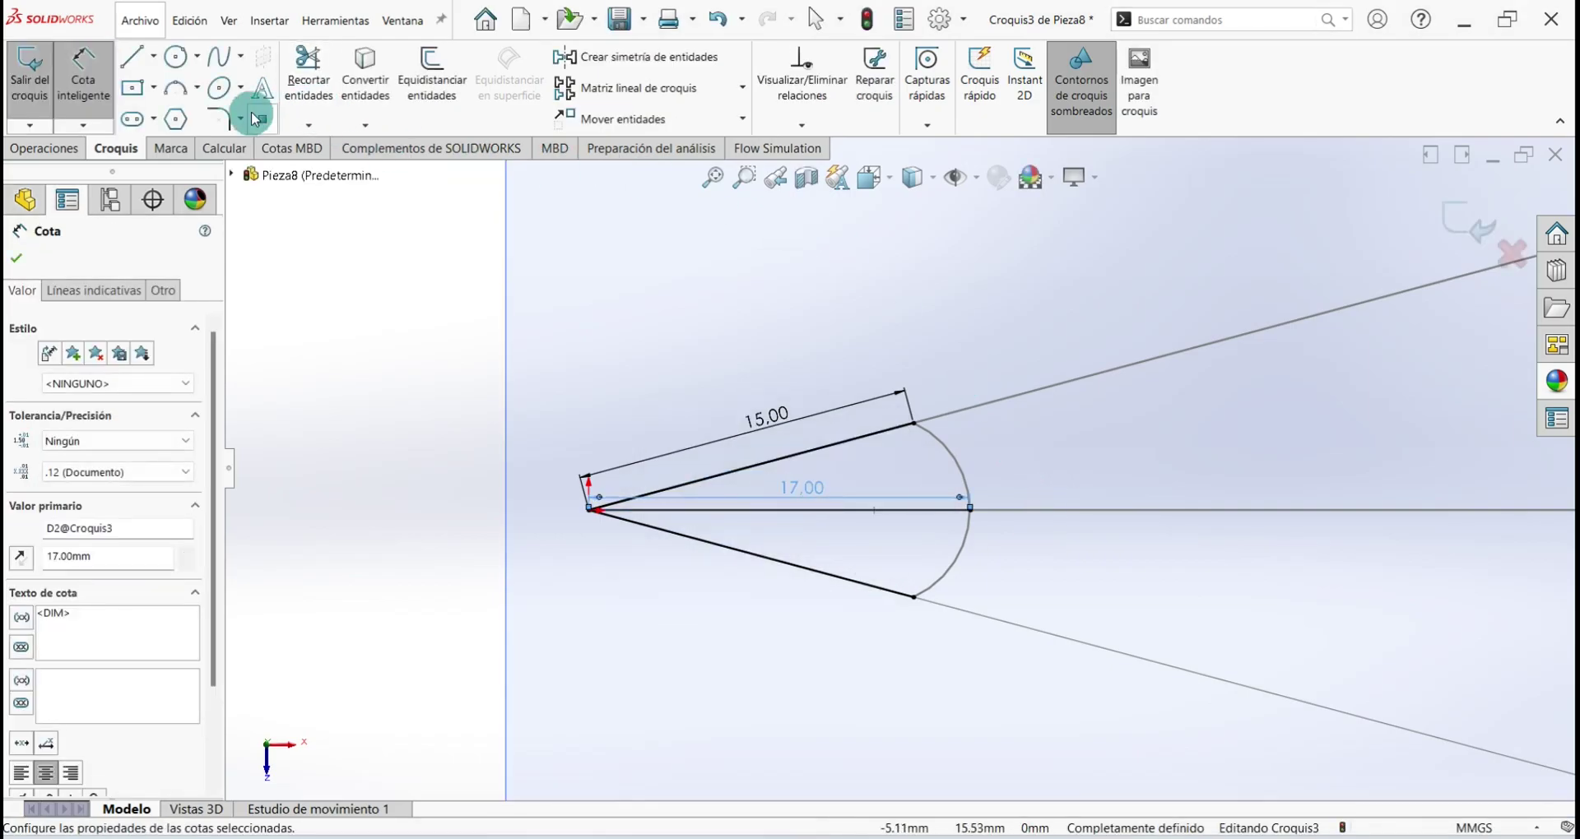
Draw a three-point arc from the upper line's end to the lower line's end, bulging past the centre line
{"action": "left_click", "coordinate": [181, 96]}
{"action": "left_click", "coordinate": [913, 424]}
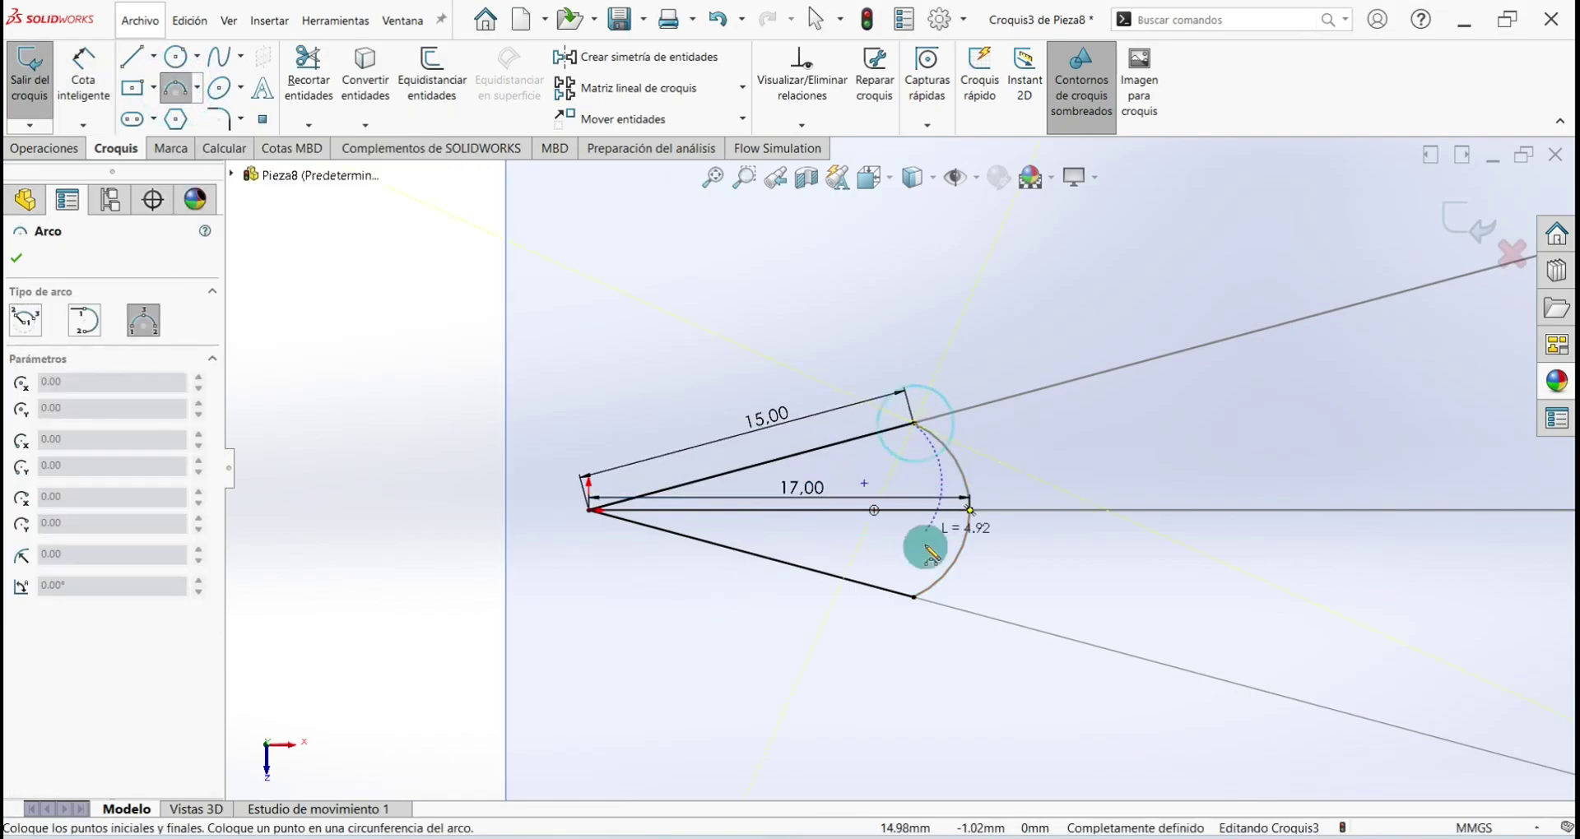
{"action": "left_click", "coordinate": [914, 597]}
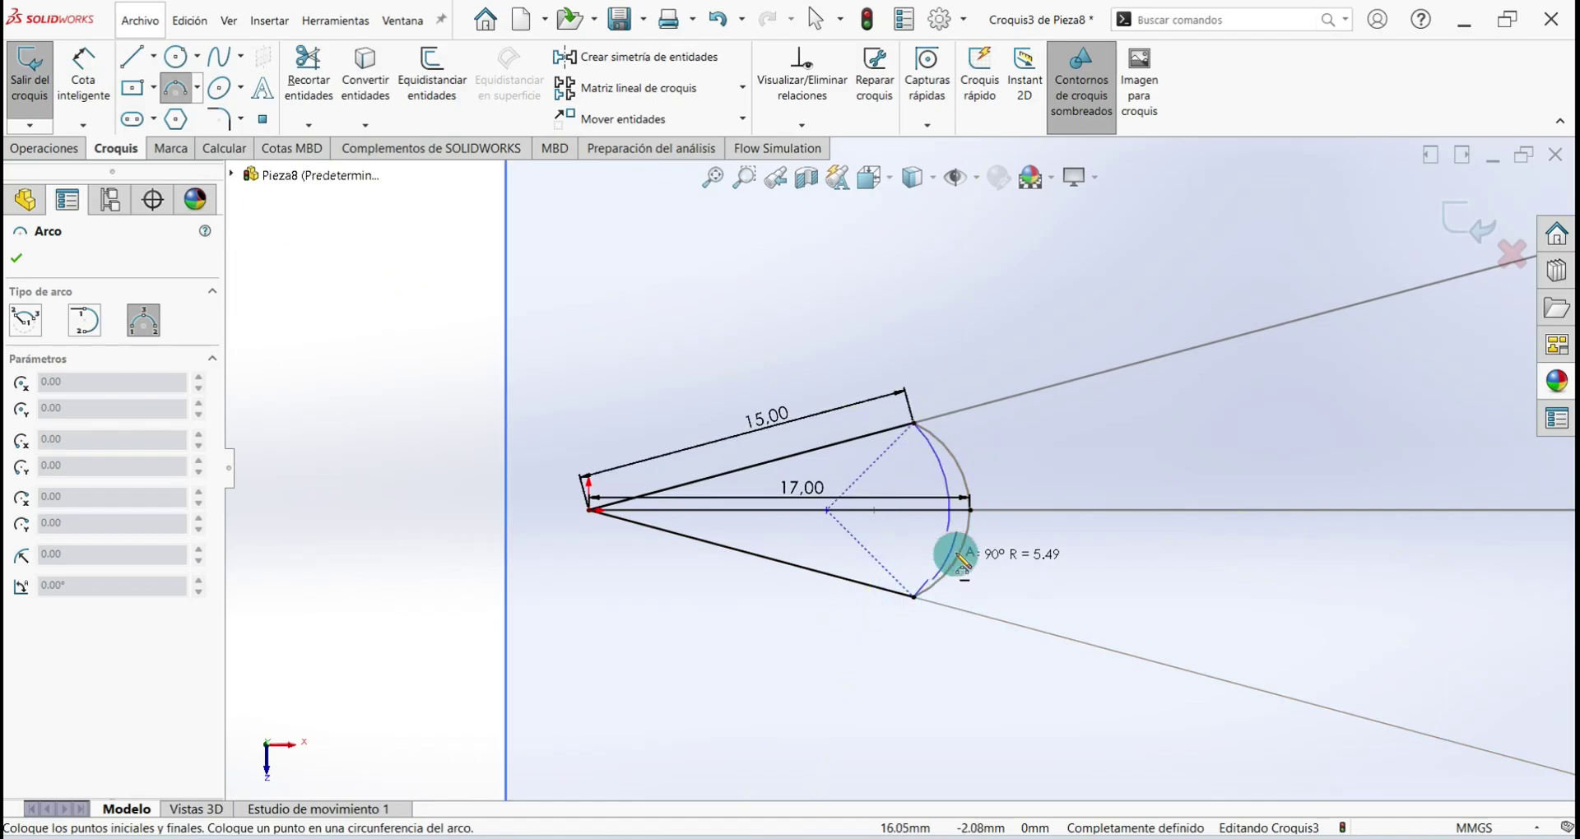
{"action": "left_click", "coordinate": [994, 524]}
{"action": "right_click", "coordinate": [1021, 467]}
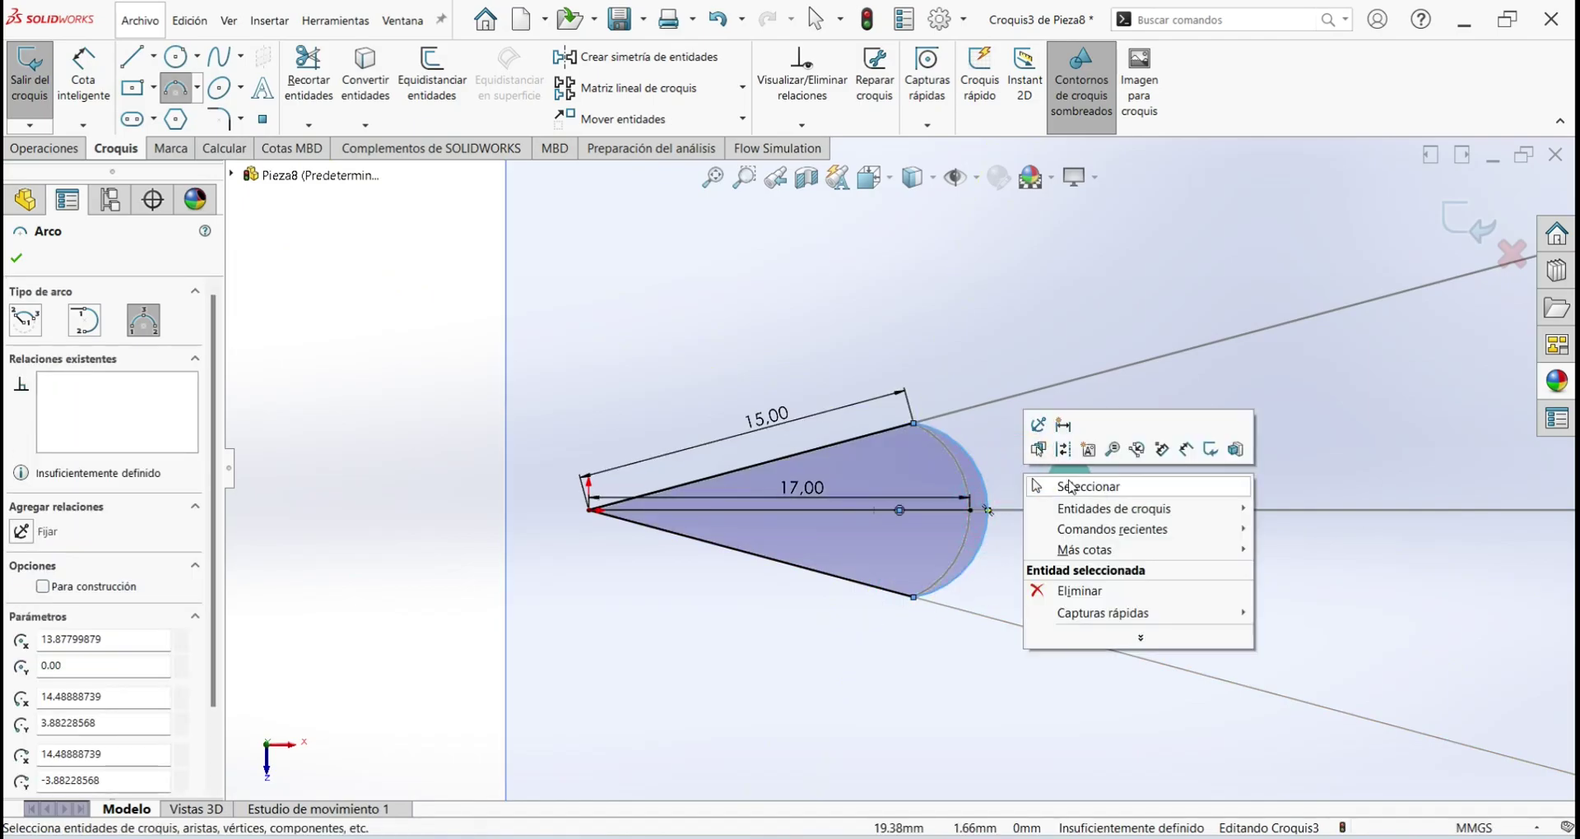
{"action": "left_click", "coordinate": [1068, 483]}
Make the arc coincident with the centre line's end point and exit the sketch
{"action": "scroll", "coordinate": [1013, 547], "scroll_direction": "down", "scroll_amount": 5}
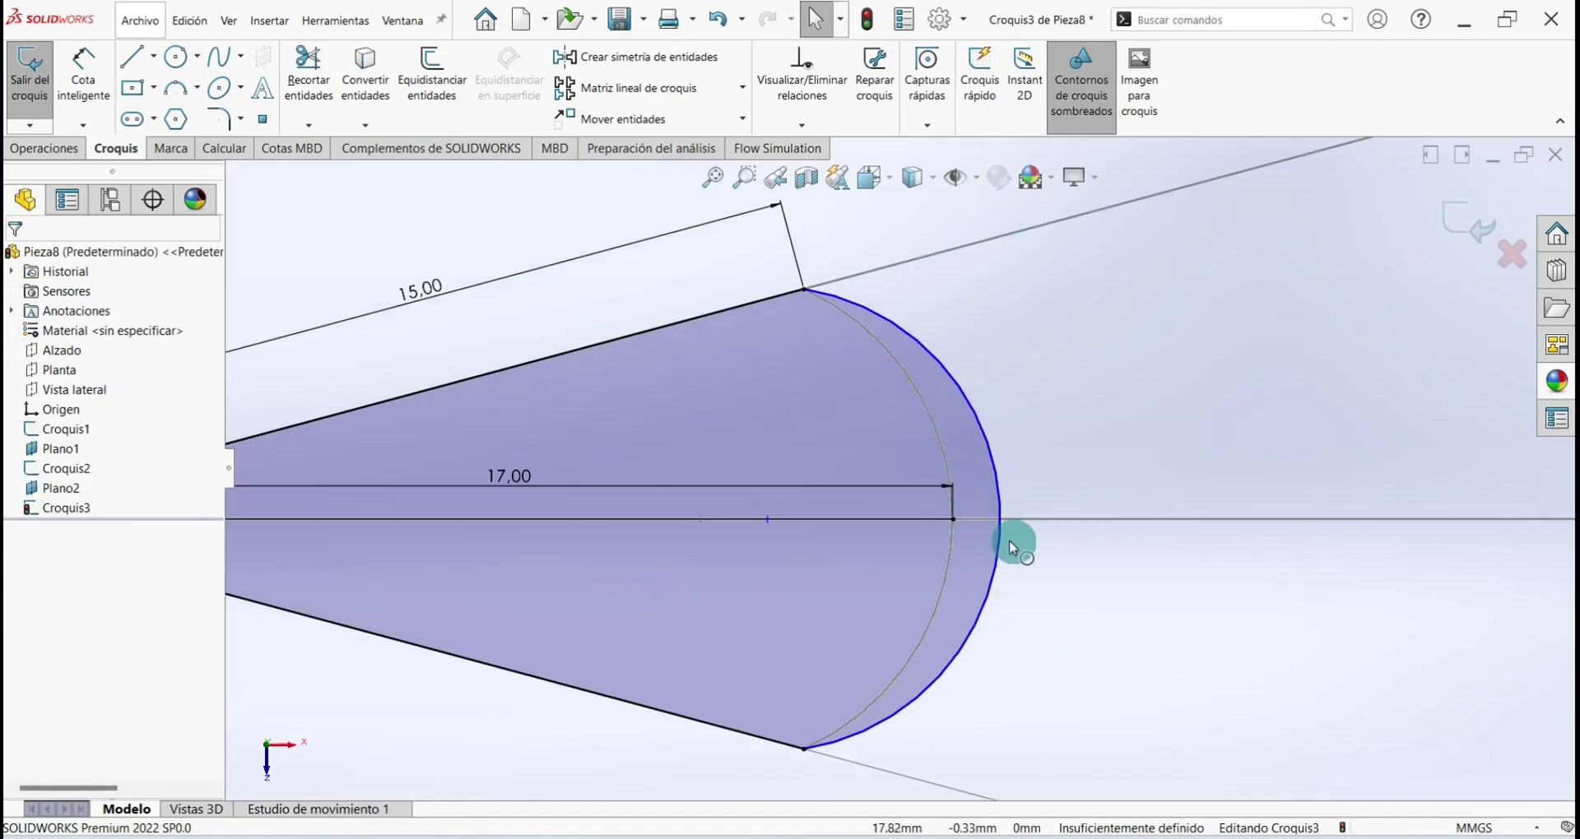
{"action": "left_click", "coordinate": [997, 482]}
{"action": "left_click", "coordinate": [953, 520], "text": "ctrl"}
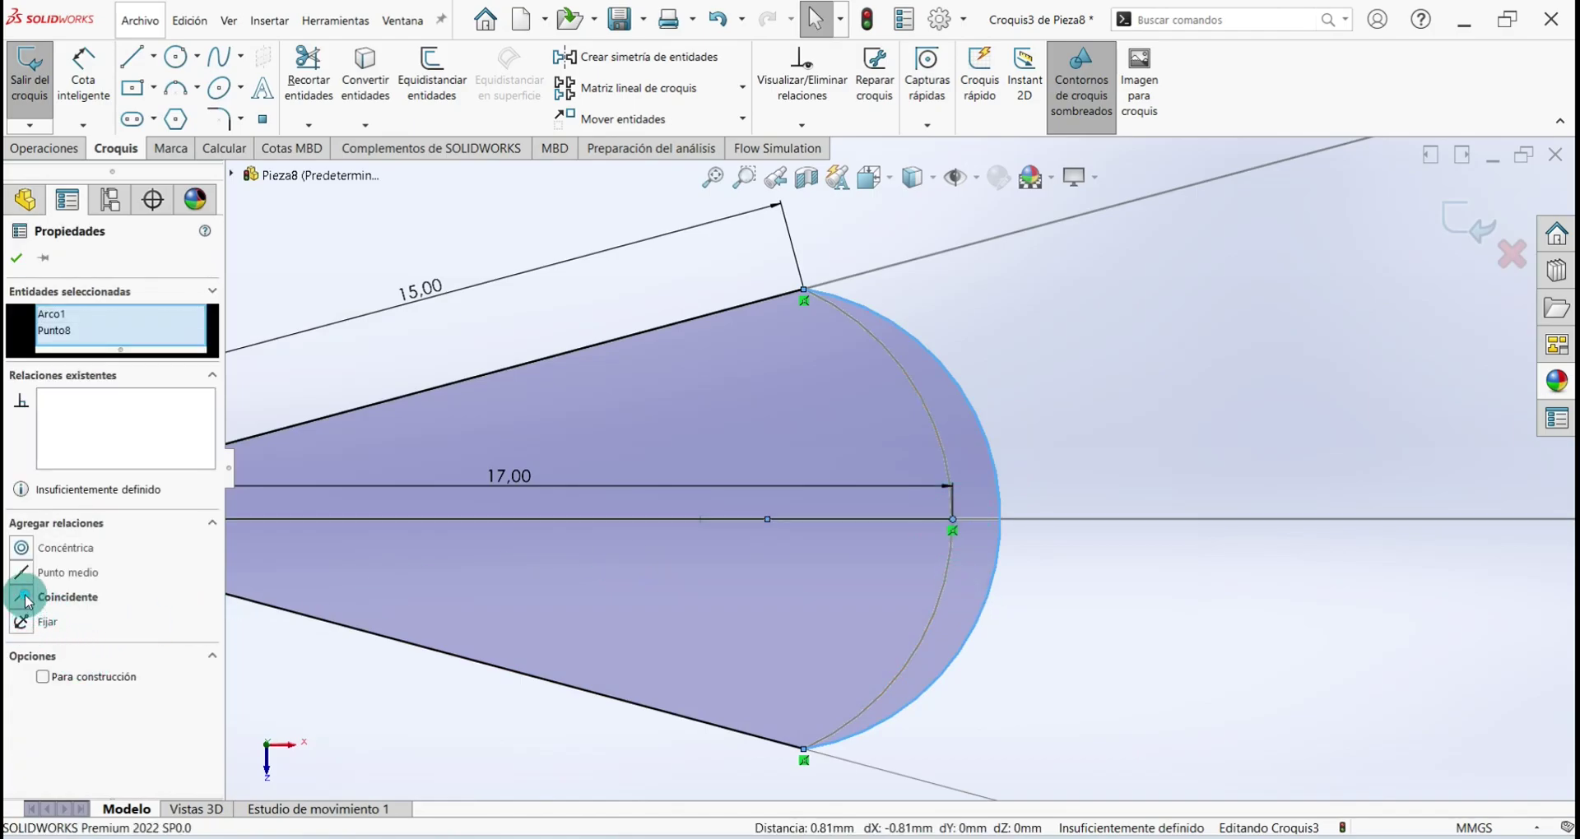
{"action": "left_click", "coordinate": [23, 598]}
{"action": "left_click", "coordinate": [16, 257]}
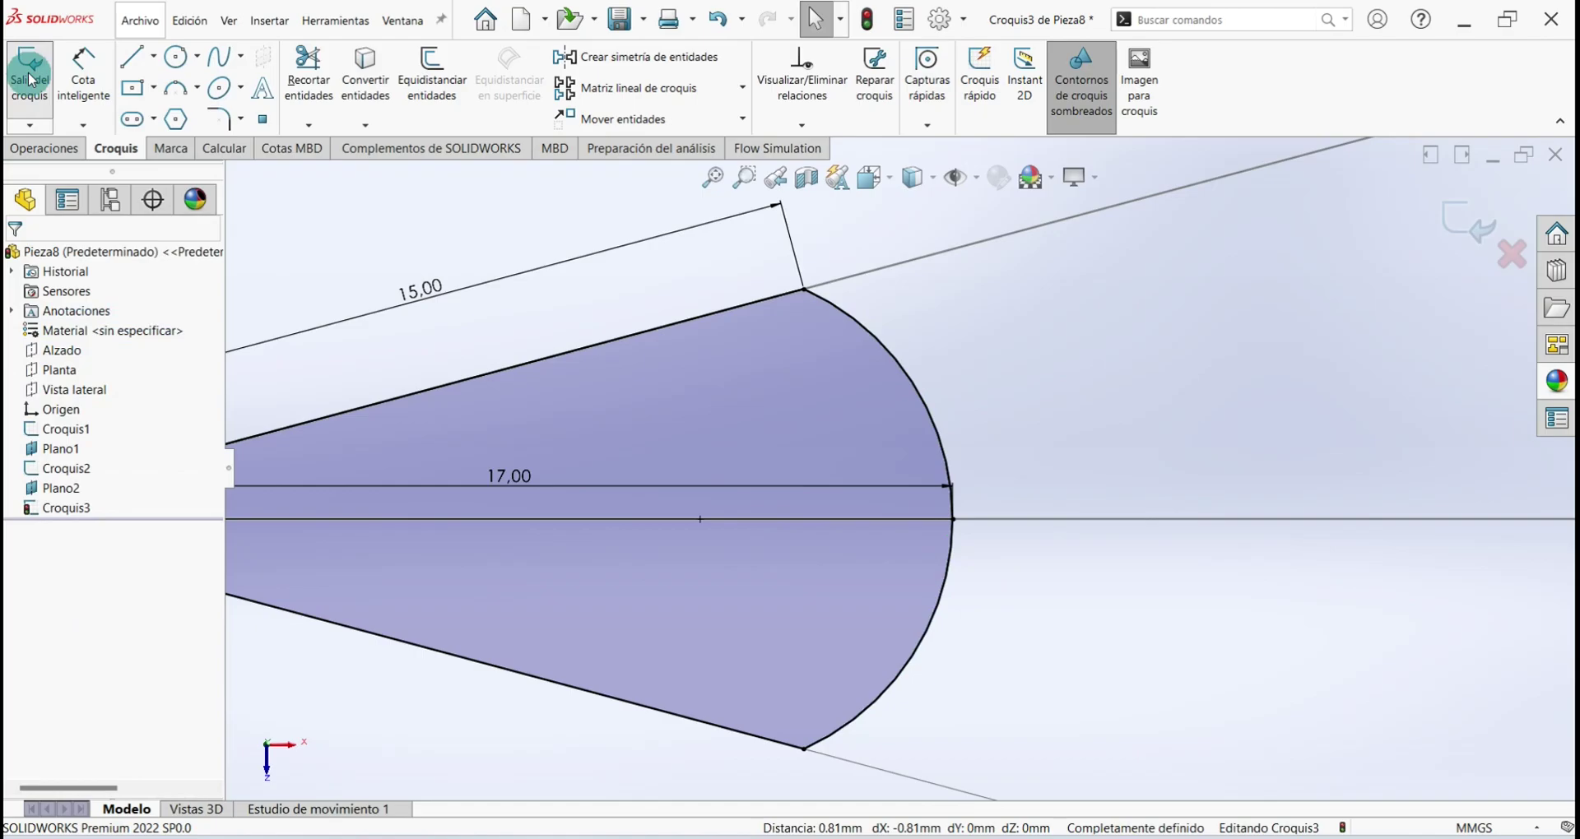
In isometric view, create Plano3 at 90° to Planta through Línea5 of Croquis2
{"action": "left_click", "coordinate": [29, 72]}
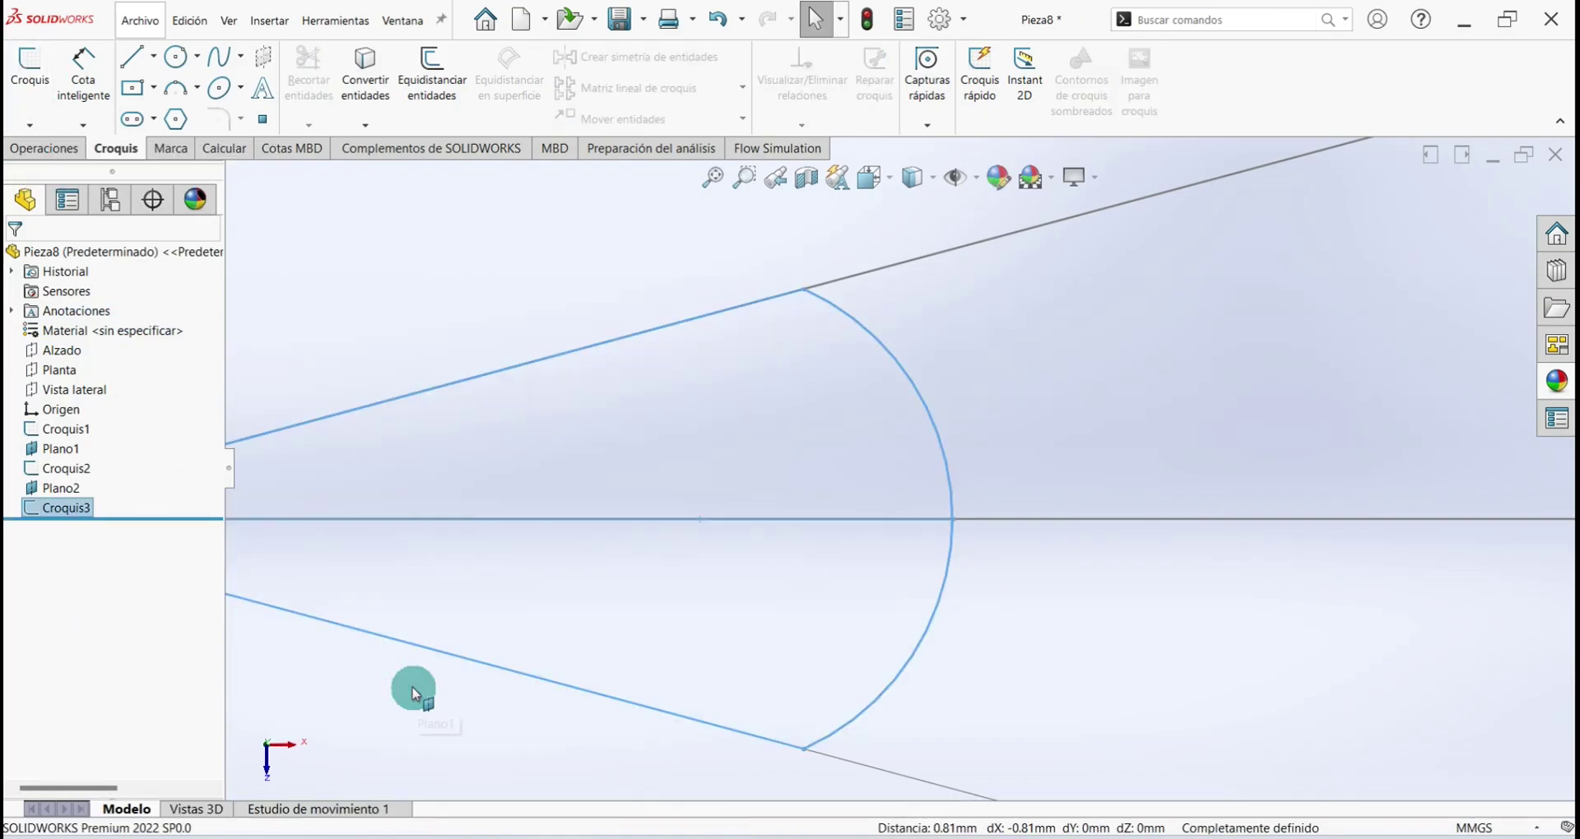
{"action": "key", "text": "ctrl+7"}
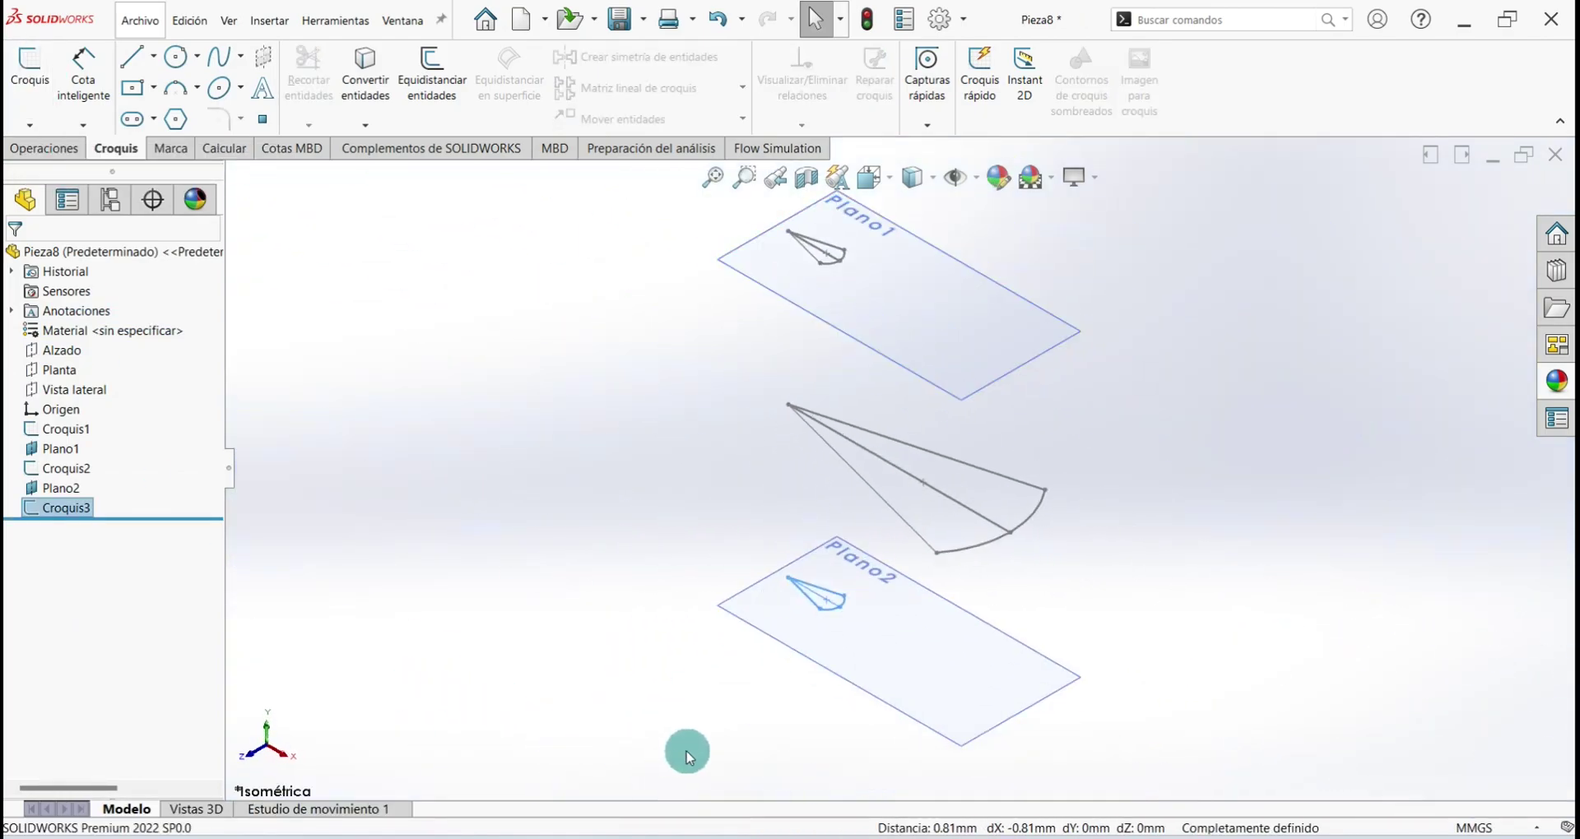
{"action": "left_click", "coordinate": [49, 148]}
{"action": "left_click", "coordinate": [943, 101]}
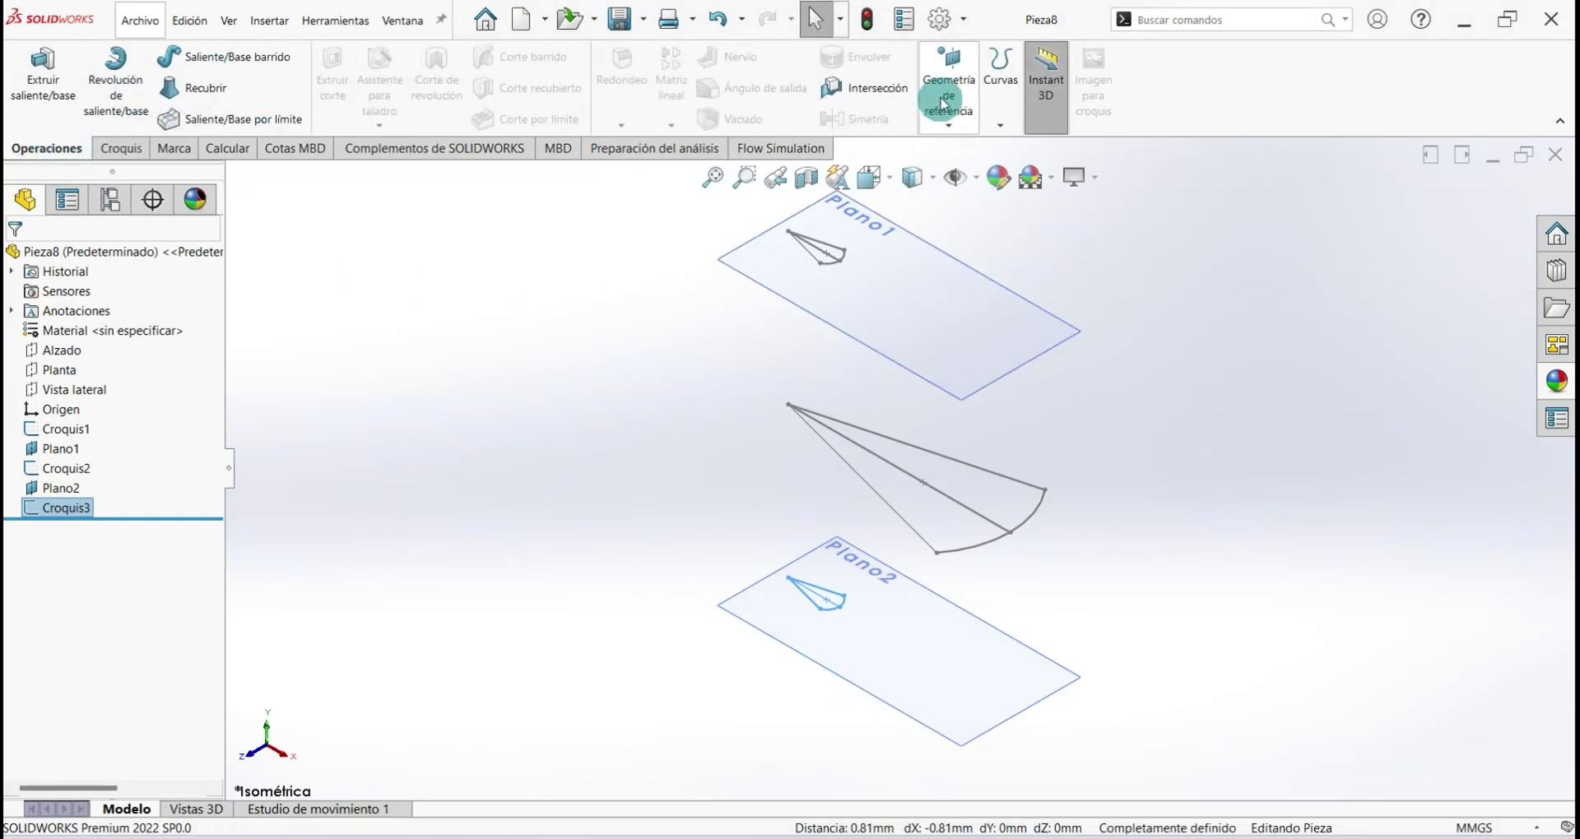
{"action": "left_click", "coordinate": [975, 146]}
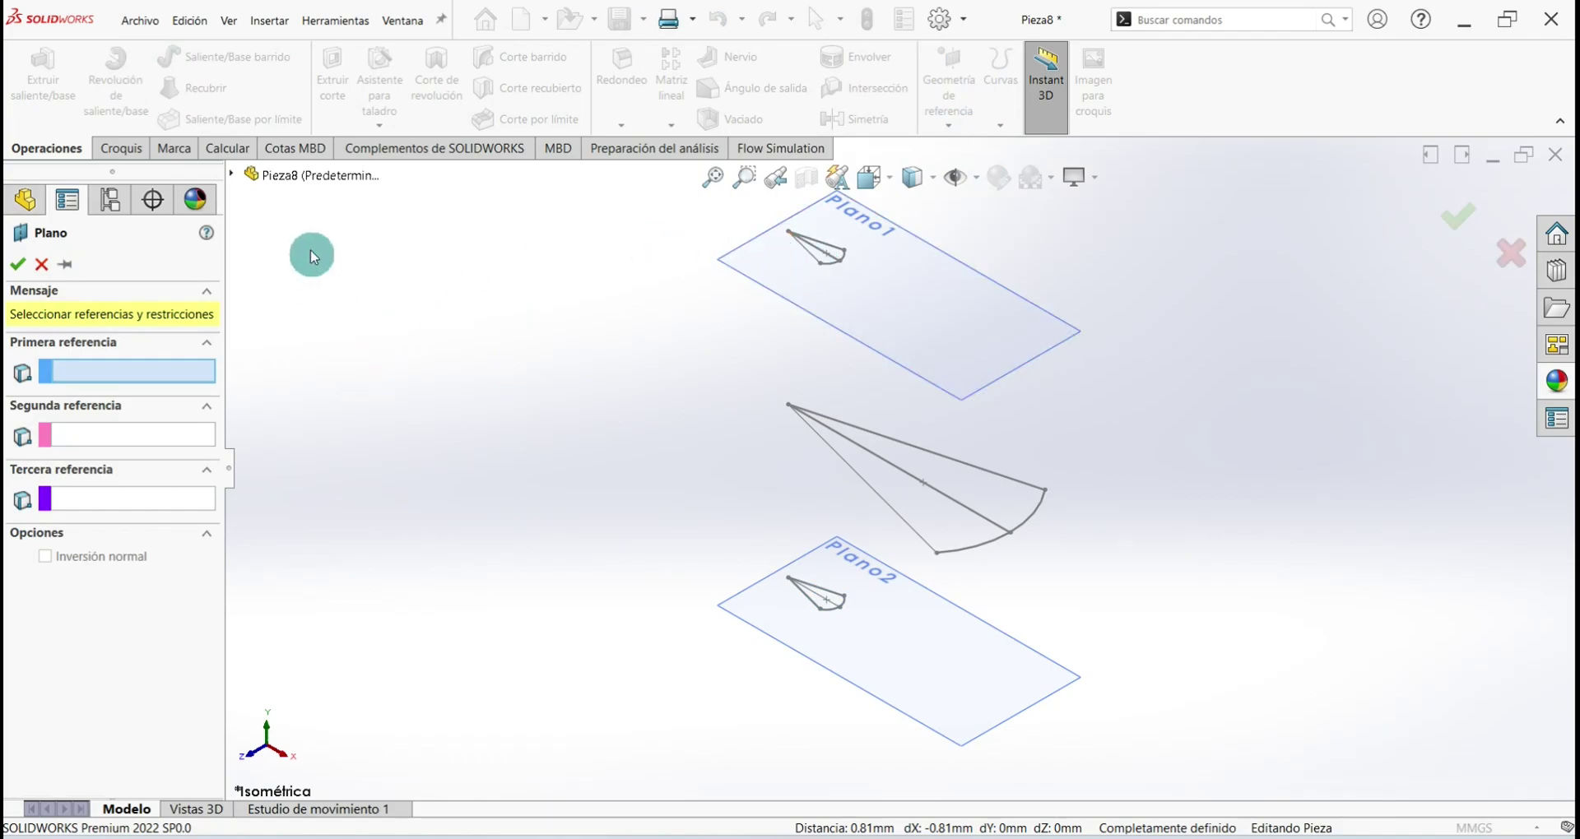
{"action": "left_click", "coordinate": [231, 174]}
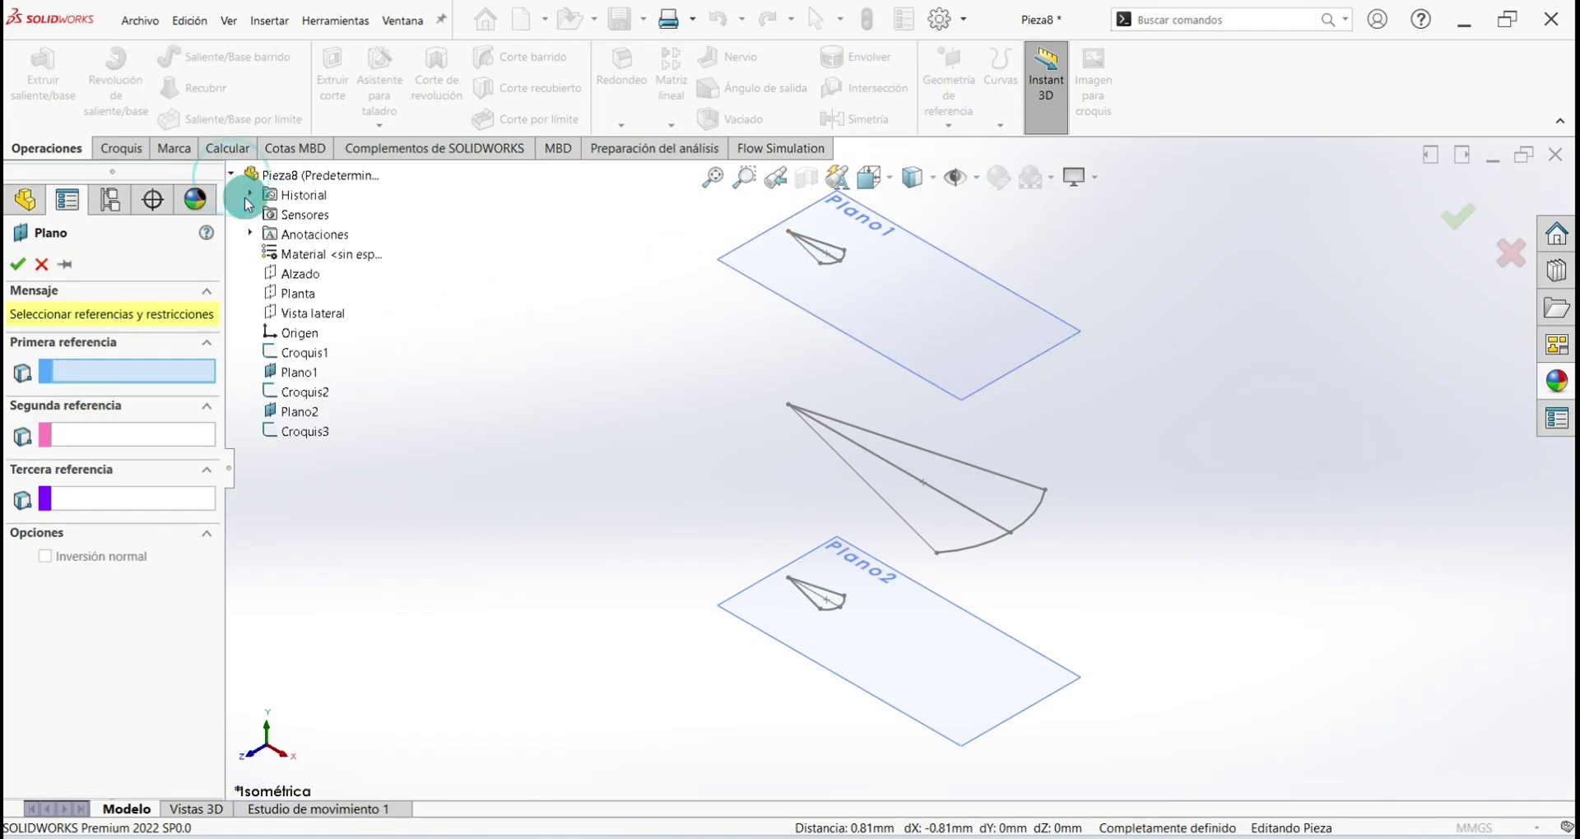
{"action": "left_click", "coordinate": [302, 296]}
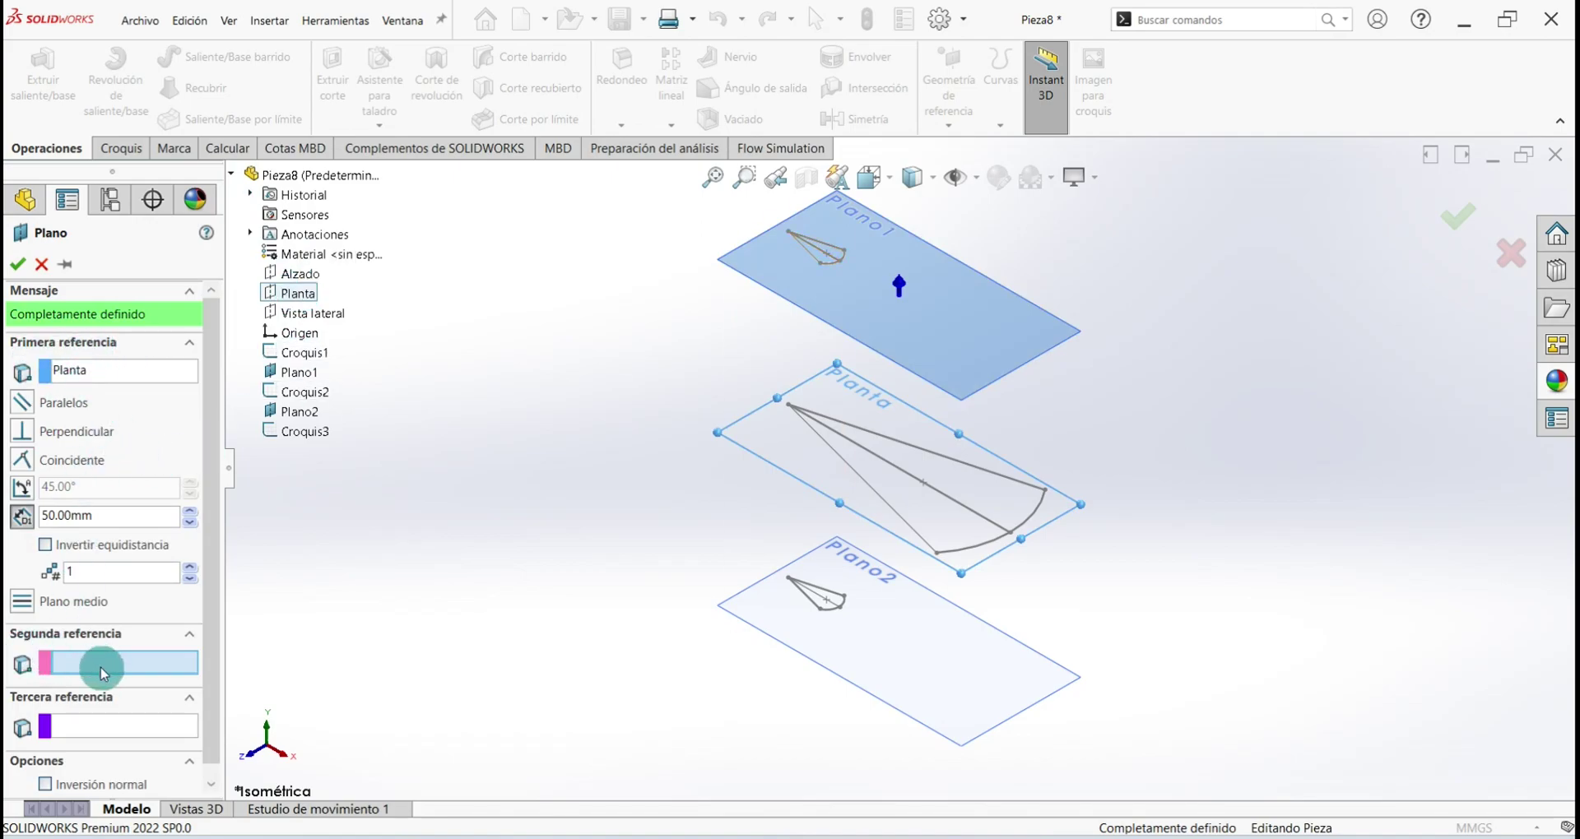
{"action": "left_click", "coordinate": [808, 257]}
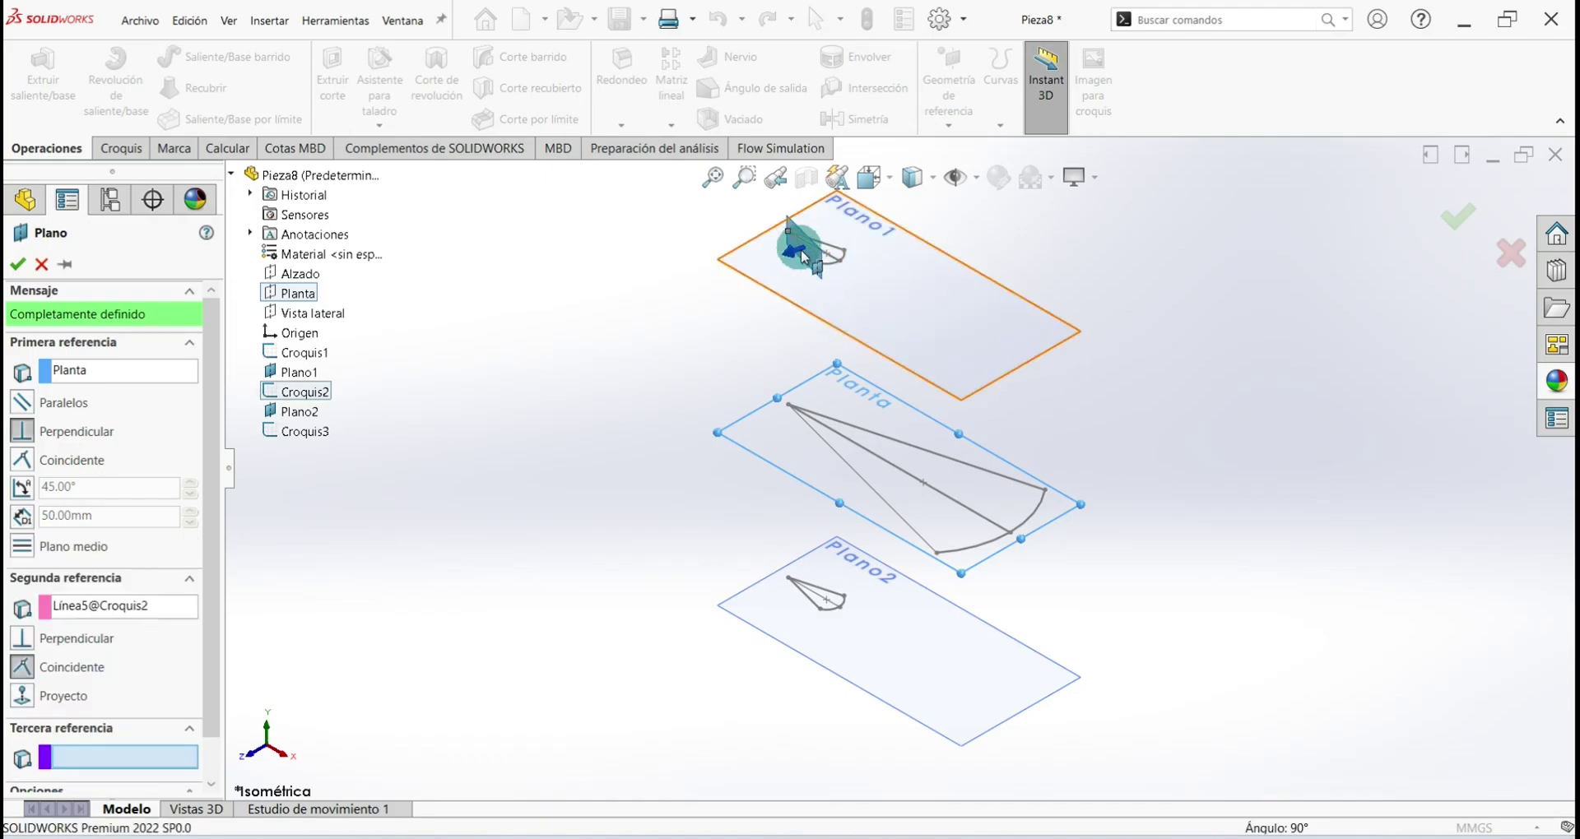
{"action": "left_click", "coordinate": [144, 402]}
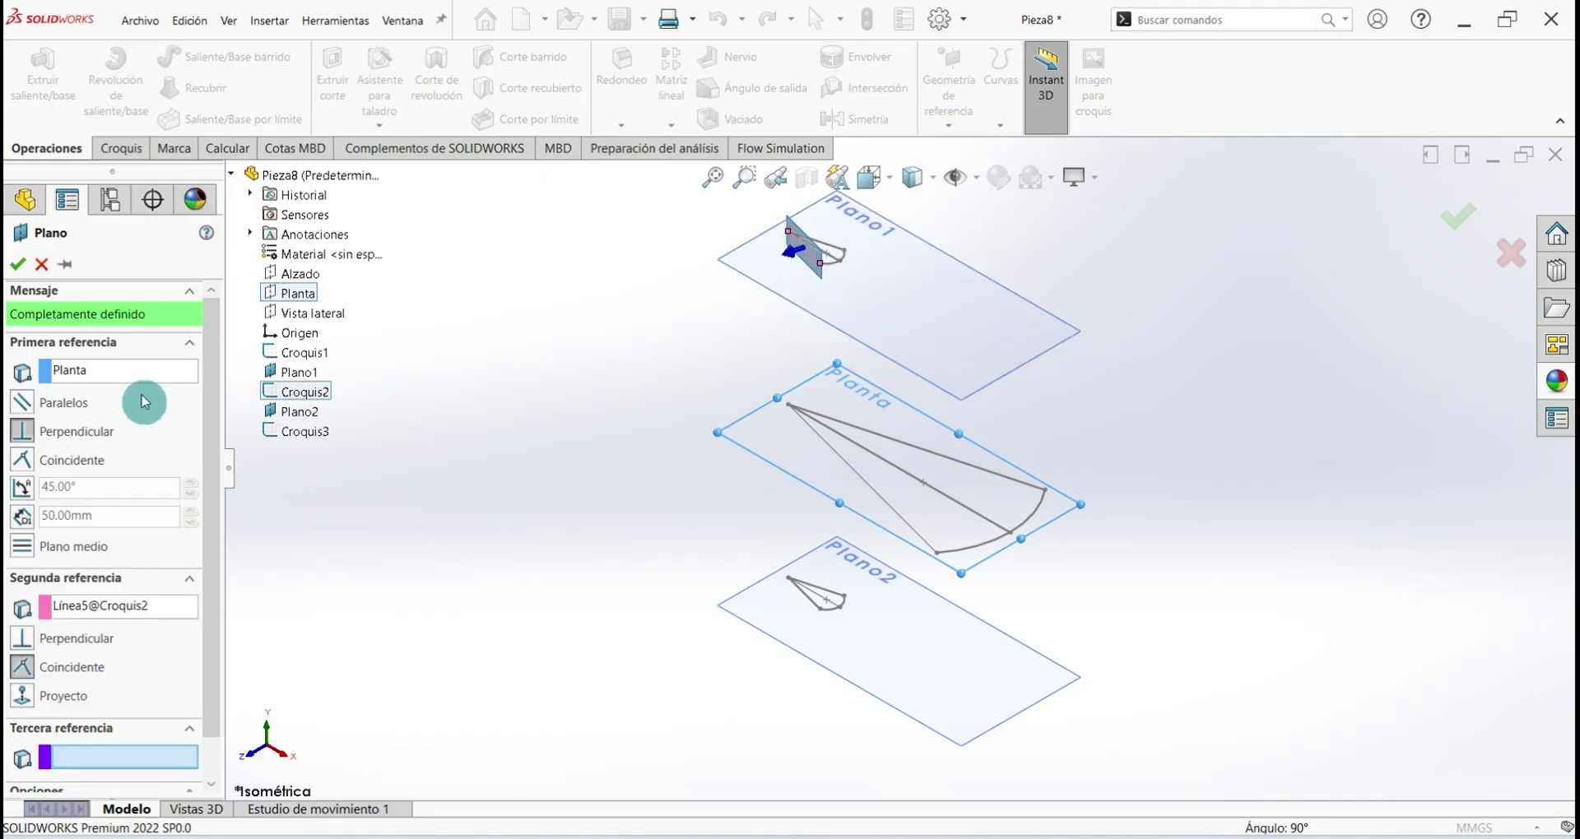
{"action": "left_click", "coordinate": [19, 265]}
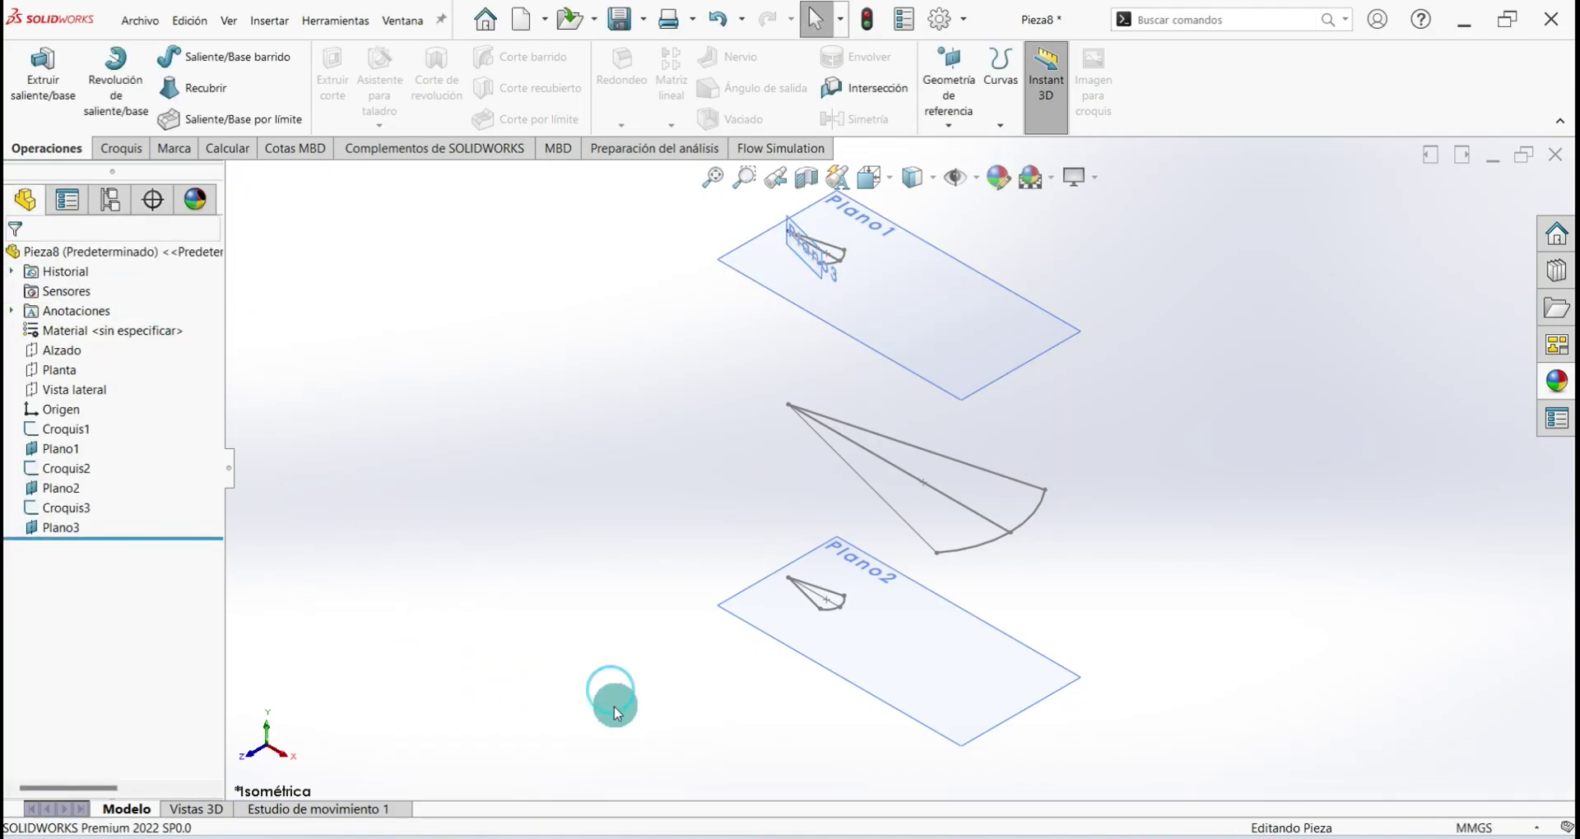
Save the part and hide Plano2 and Plano1
{"action": "key", "text": "ctrl+s"}
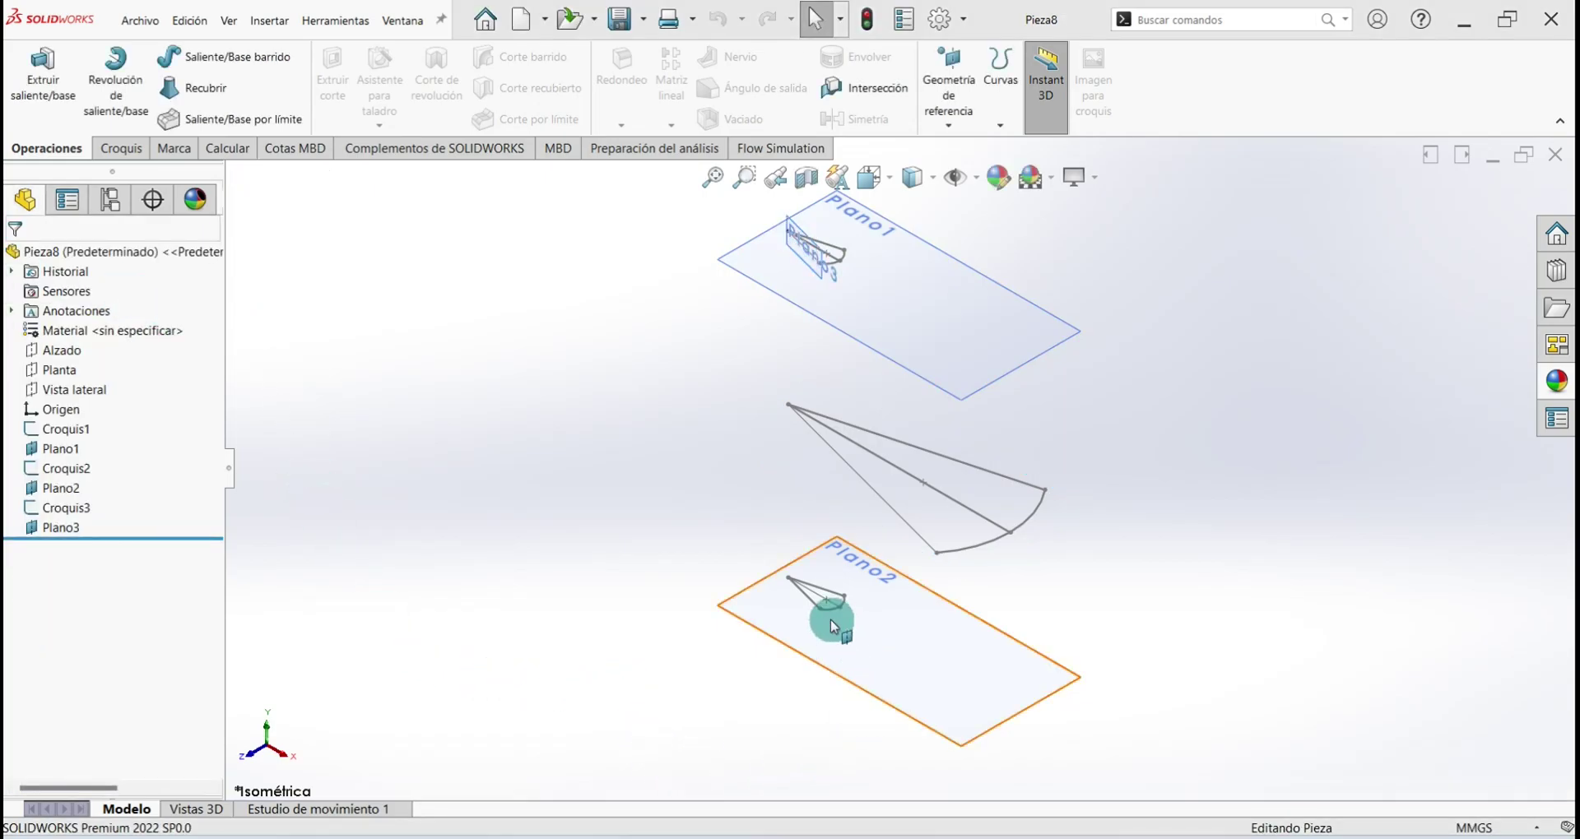
{"action": "right_click", "coordinate": [947, 655]}
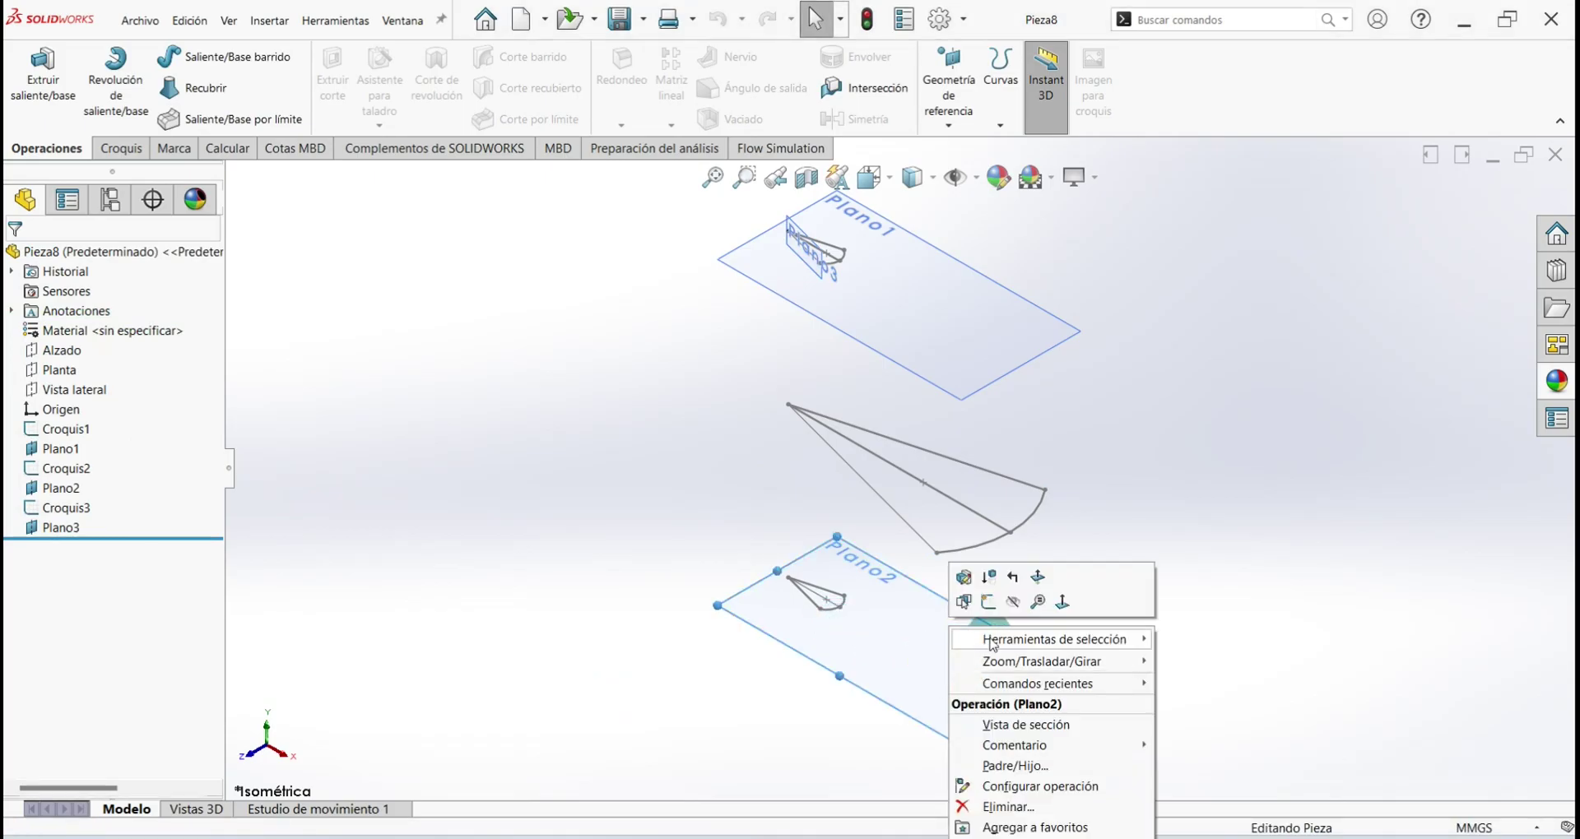
{"action": "left_click", "coordinate": [1013, 603]}
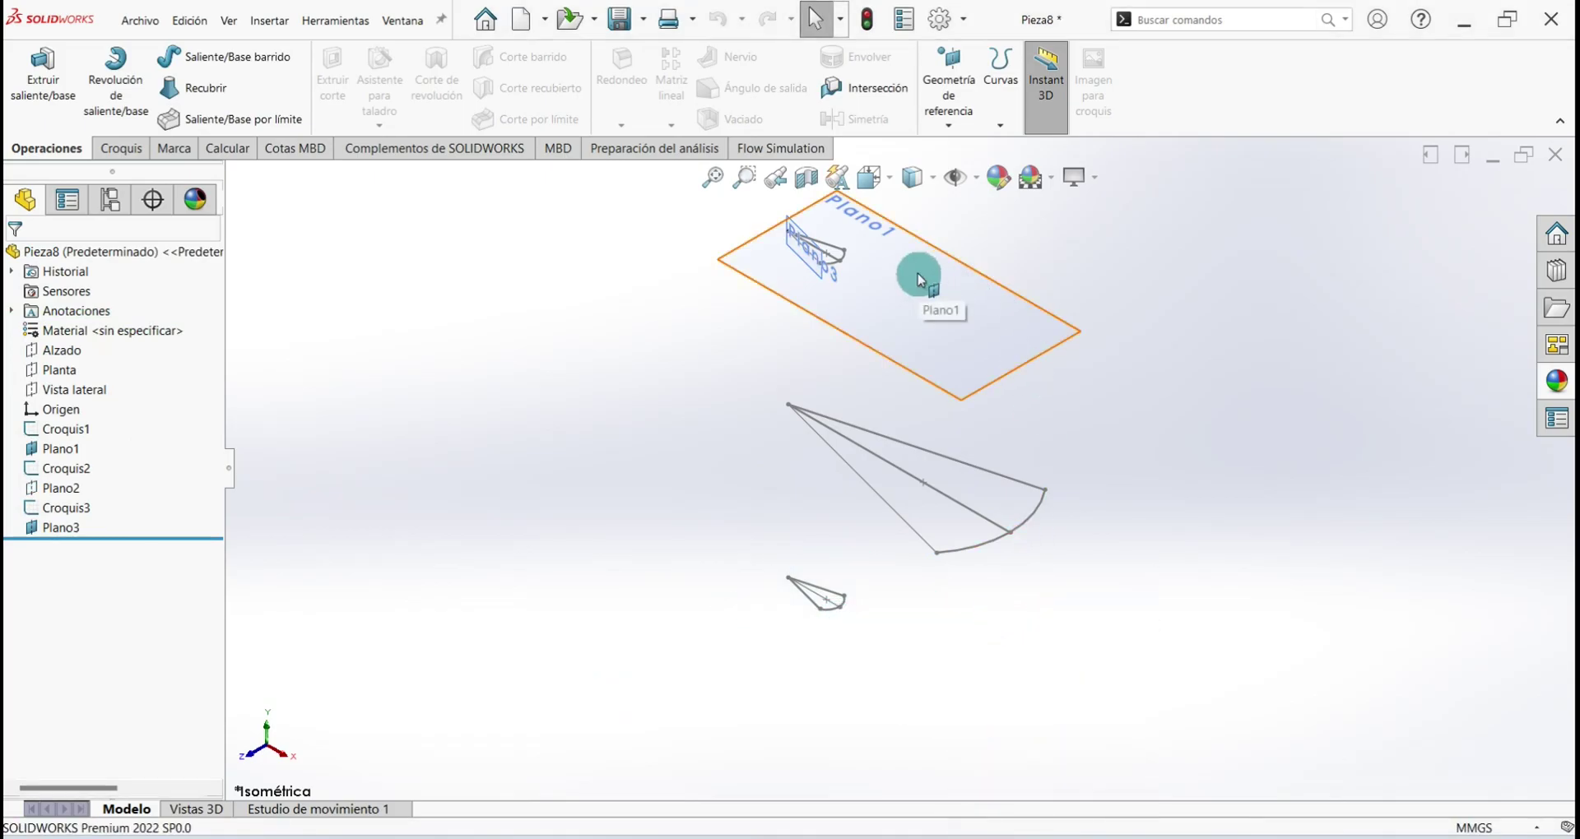
{"action": "right_click", "coordinate": [922, 281]}
{"action": "left_click", "coordinate": [995, 258]}
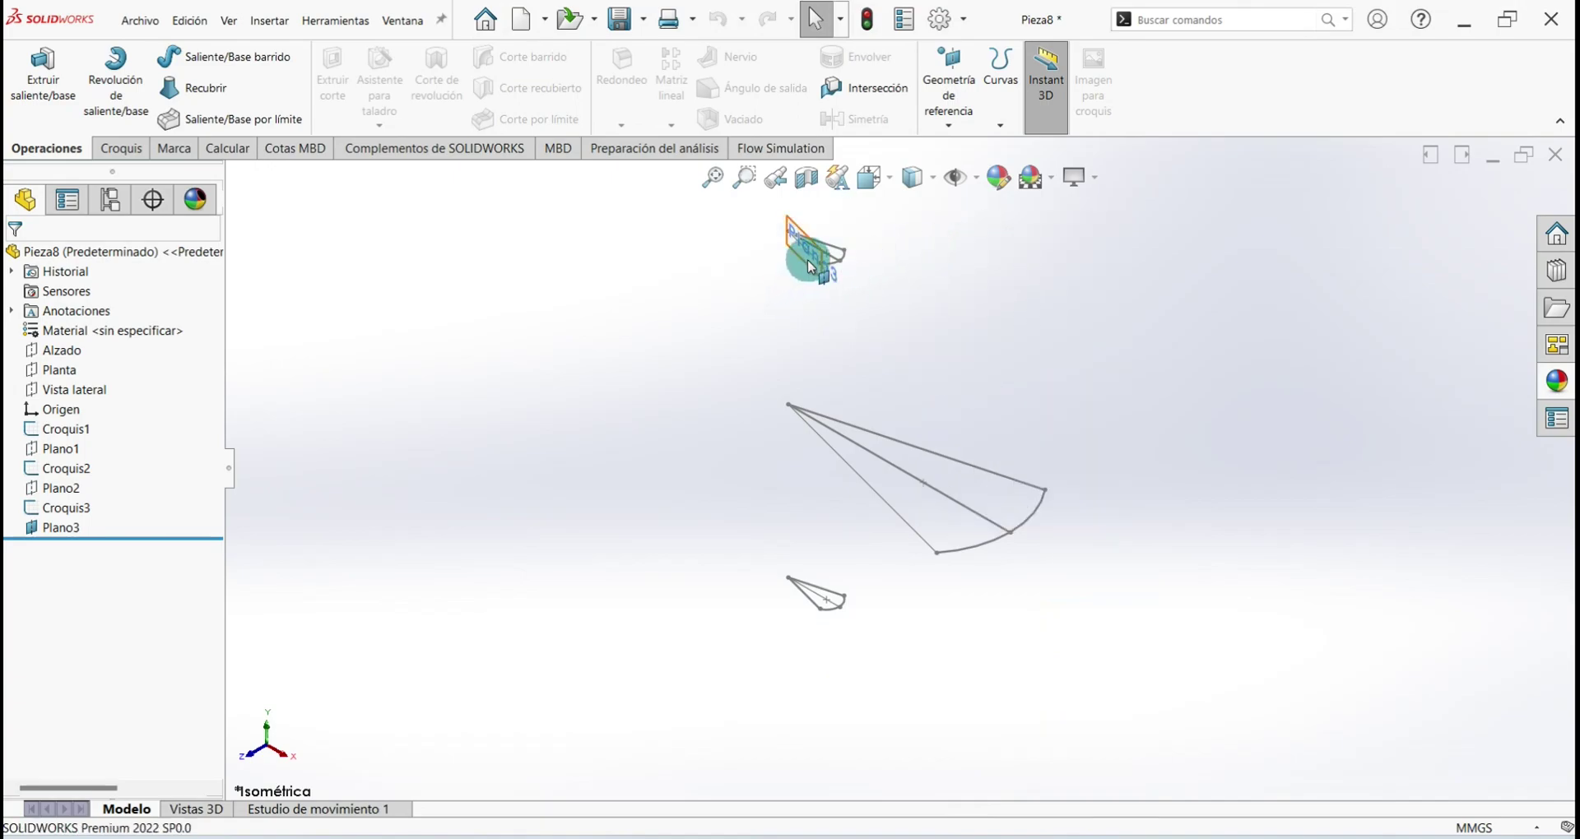
Stretch Plano3 down and to the right so it spans all three sketches
{"action": "left_click", "coordinate": [805, 287]}
{"action": "left_click_drag", "start_coordinate": [805, 266], "coordinate": [784, 611]}
{"action": "left_click_drag", "start_coordinate": [821, 443], "coordinate": [948, 565]}
{"action": "left_click", "coordinate": [677, 759]}
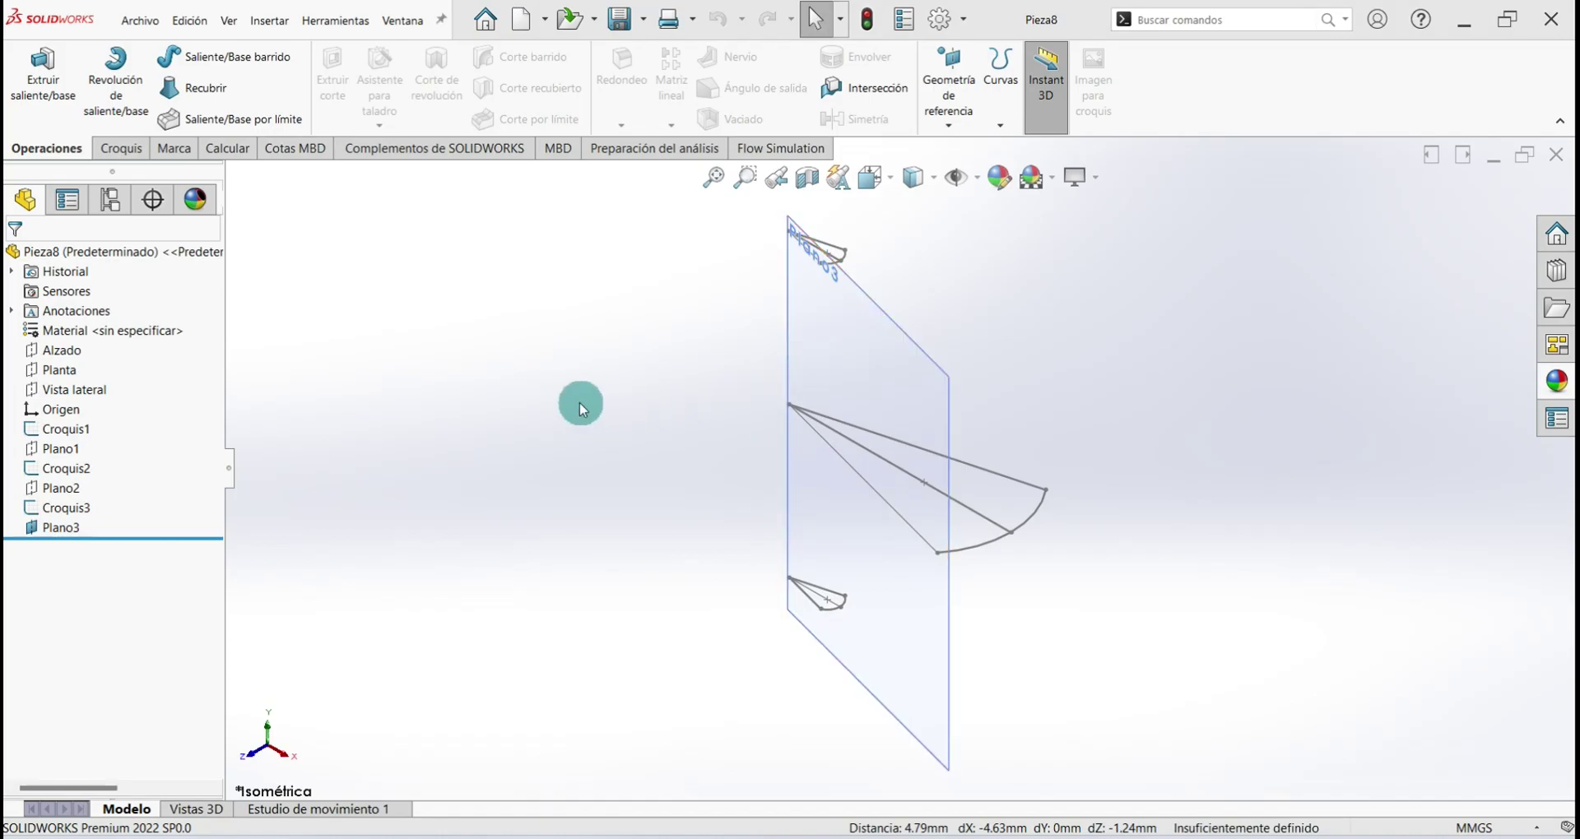
Start a sketch on Plano3 and draw a vertical axis line down the plane
{"action": "left_click", "coordinate": [120, 149]}
{"action": "left_click", "coordinate": [30, 70]}
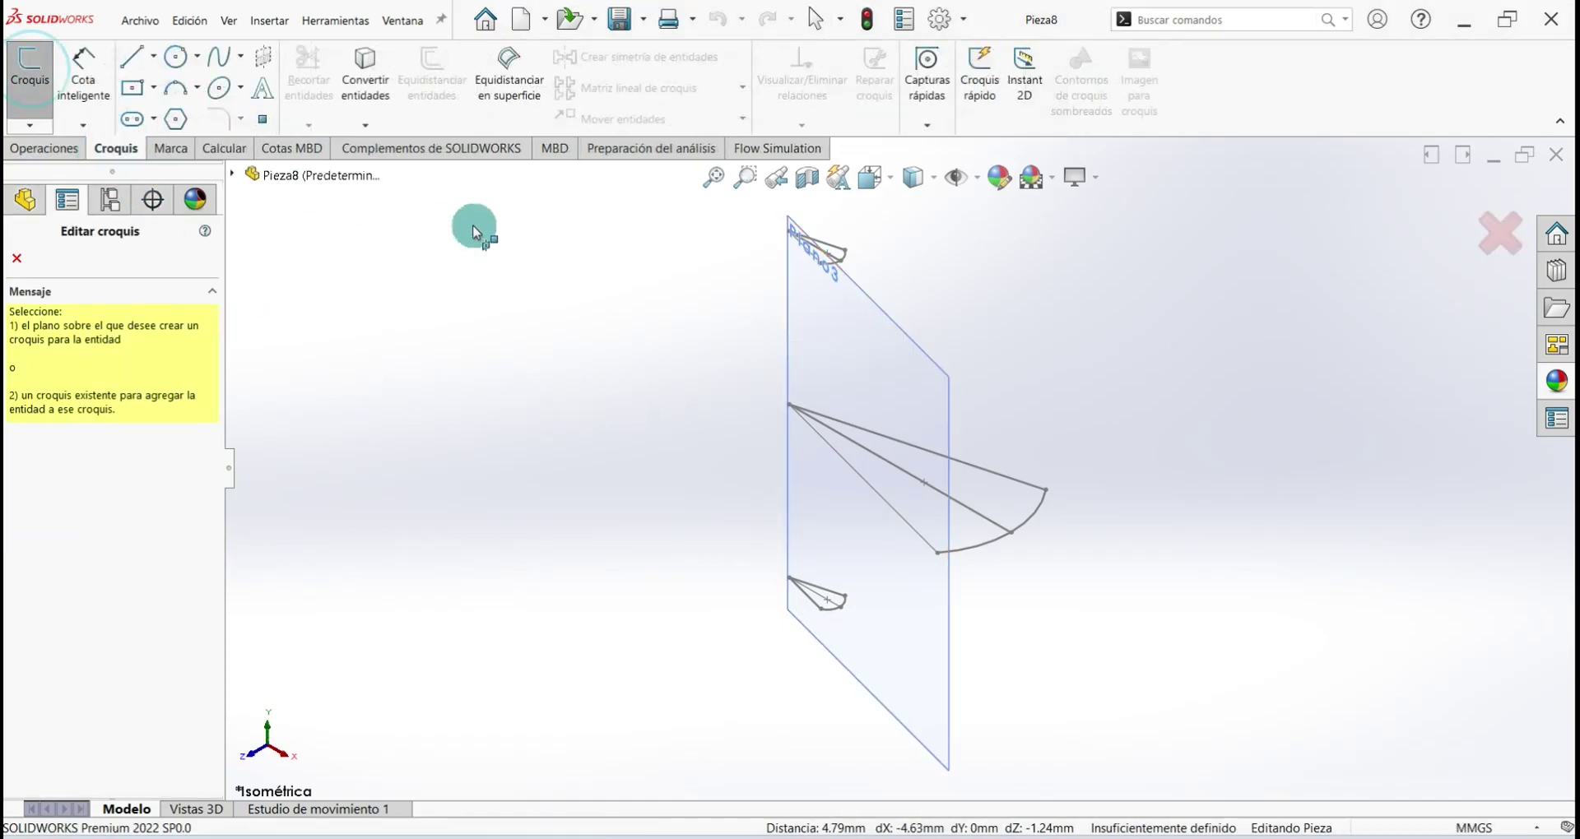
{"action": "left_click", "coordinate": [791, 322]}
{"action": "left_click", "coordinate": [135, 64]}
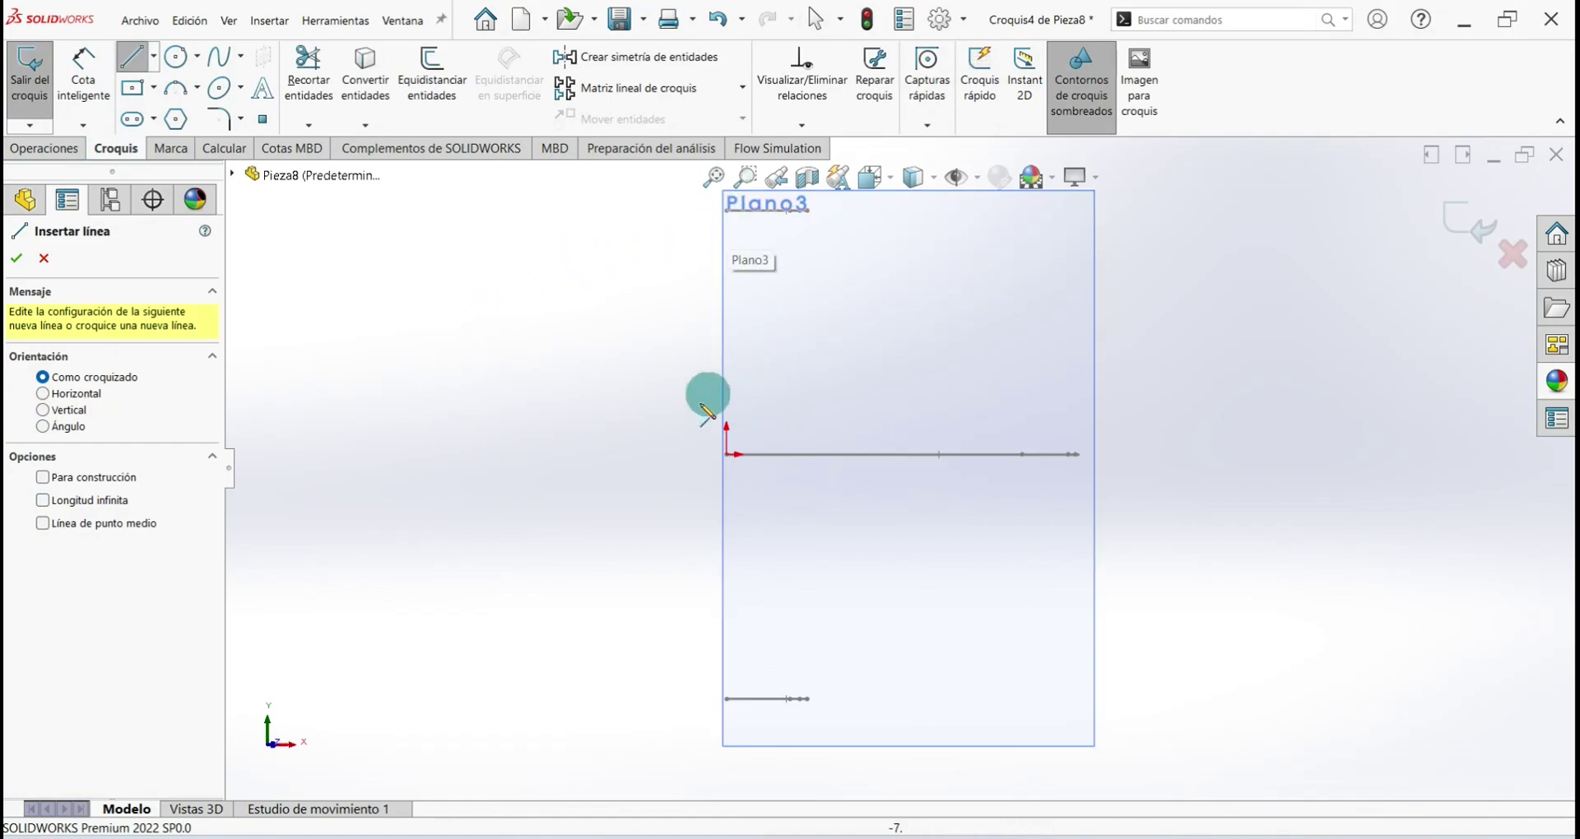
{"action": "left_click", "coordinate": [726, 210]}
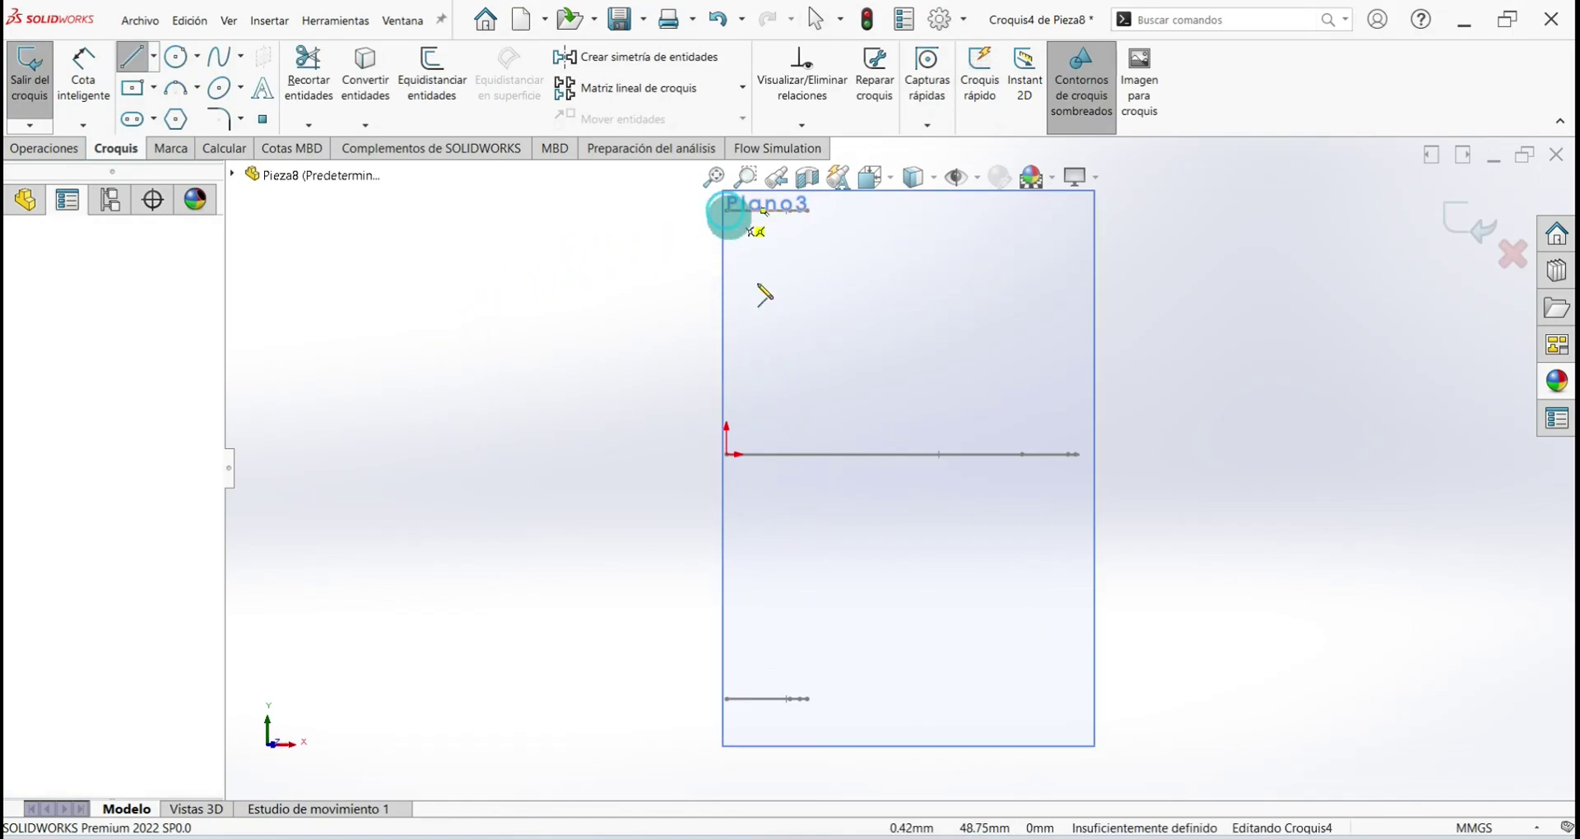
{"action": "left_click", "coordinate": [728, 698]}
{"action": "right_click", "coordinate": [594, 520]}
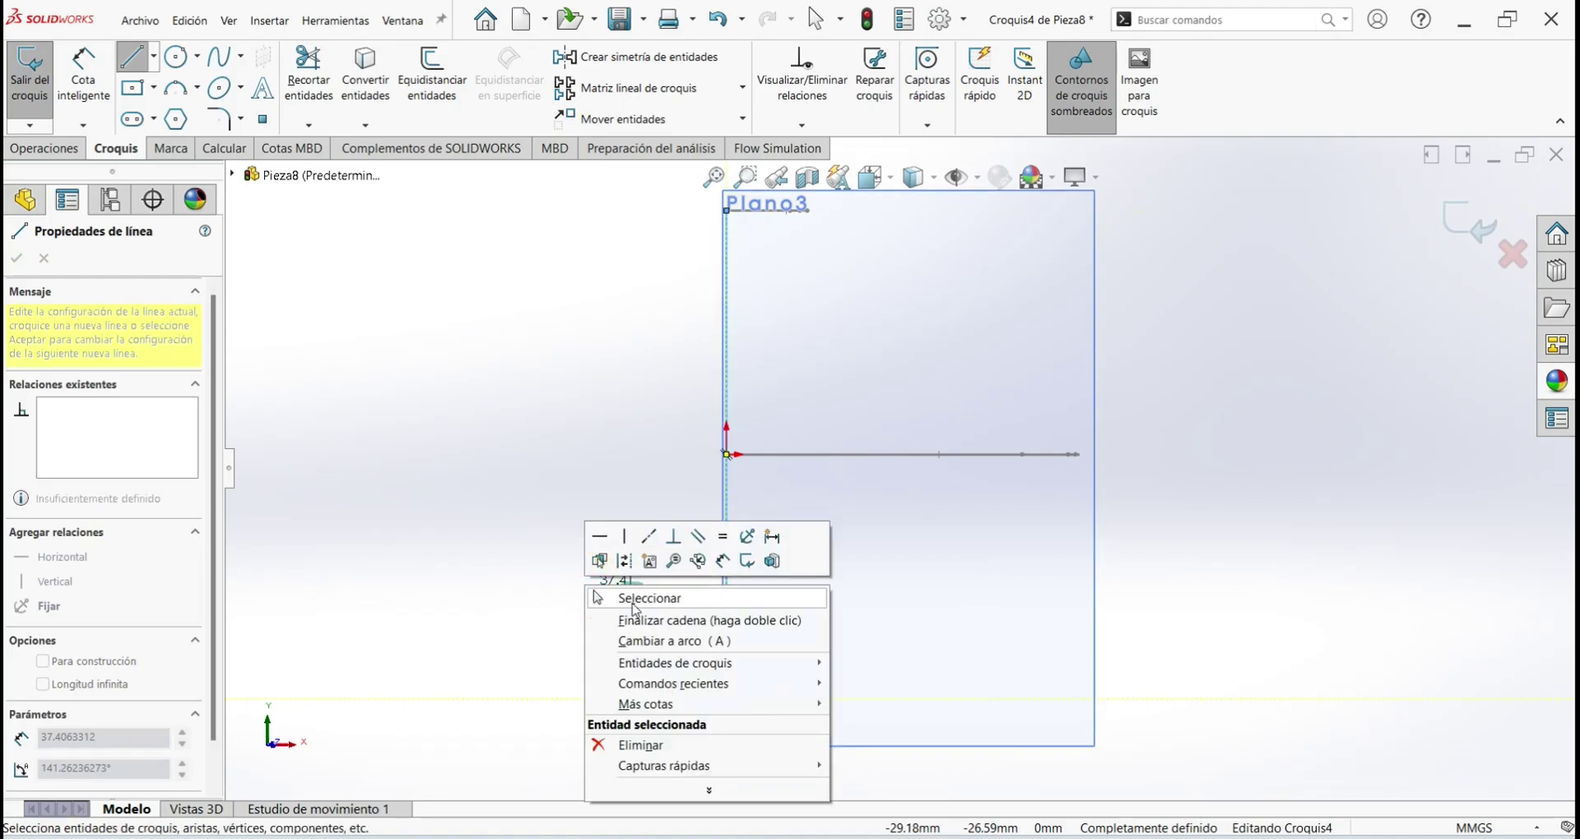
{"action": "left_click", "coordinate": [629, 599]}
{"action": "mouse_move", "coordinate": [836, 497]}
{"action": "middle_mouse_down"}
{"action": "mouse_move", "coordinate": [779, 527]}
{"action": "mouse_move", "coordinate": [803, 417]}
{"action": "middle_mouse_up"}
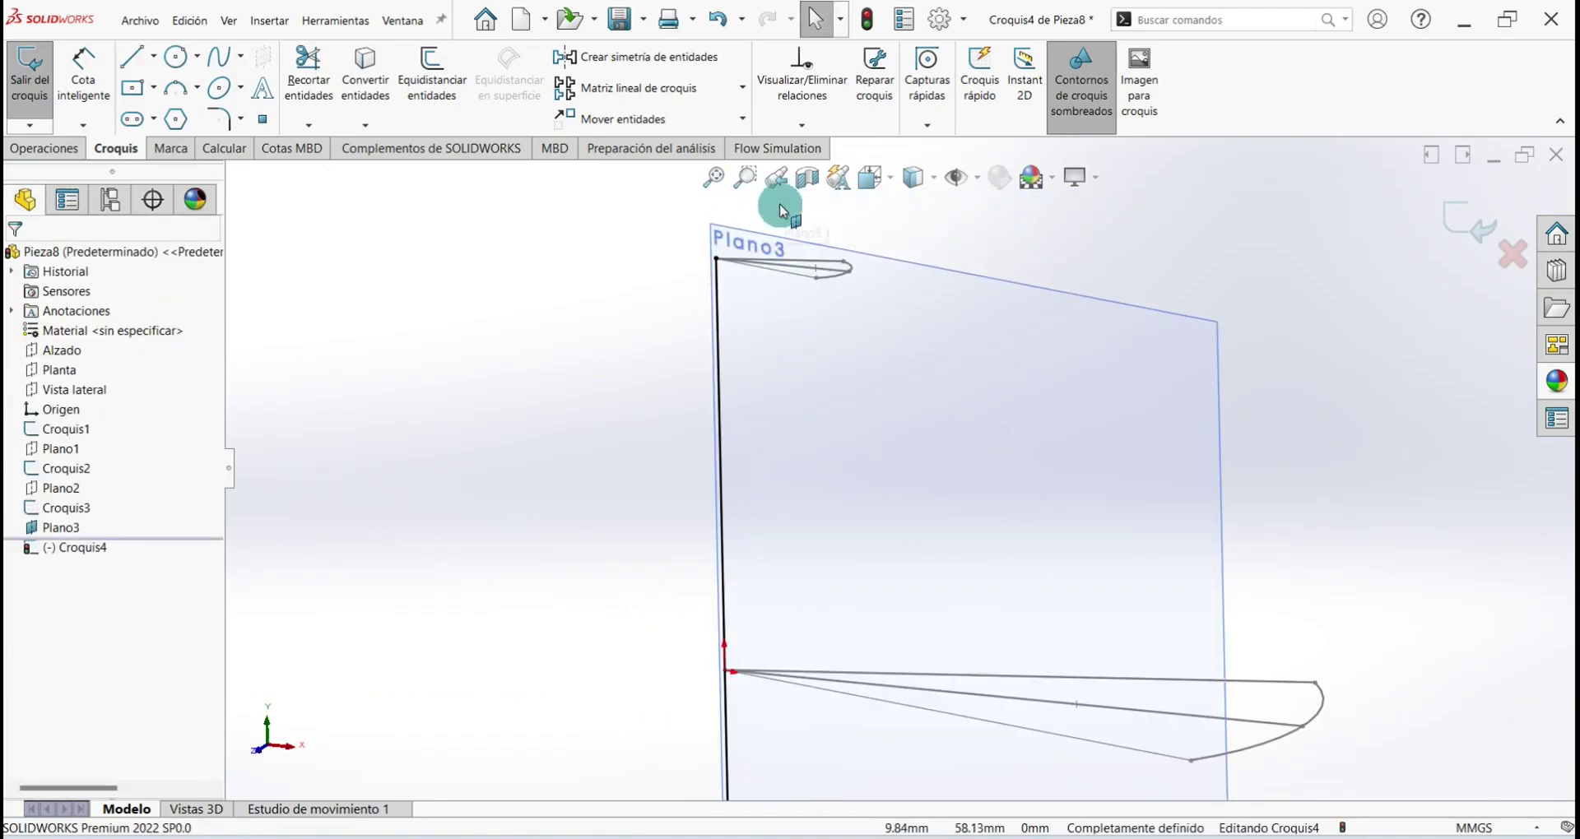
{"action": "mouse_move", "coordinate": [782, 206]}
{"action": "middle_mouse_down"}
{"action": "mouse_move", "coordinate": [783, 293]}
{"action": "mouse_move", "coordinate": [708, 278]}
{"action": "middle_mouse_up"}
Draw lines from the axis top and bottom out to the upper and lower profiles
{"action": "left_click", "coordinate": [126, 66]}
{"action": "left_click_drag", "start_coordinate": [700, 280], "coordinate": [1008, 339]}
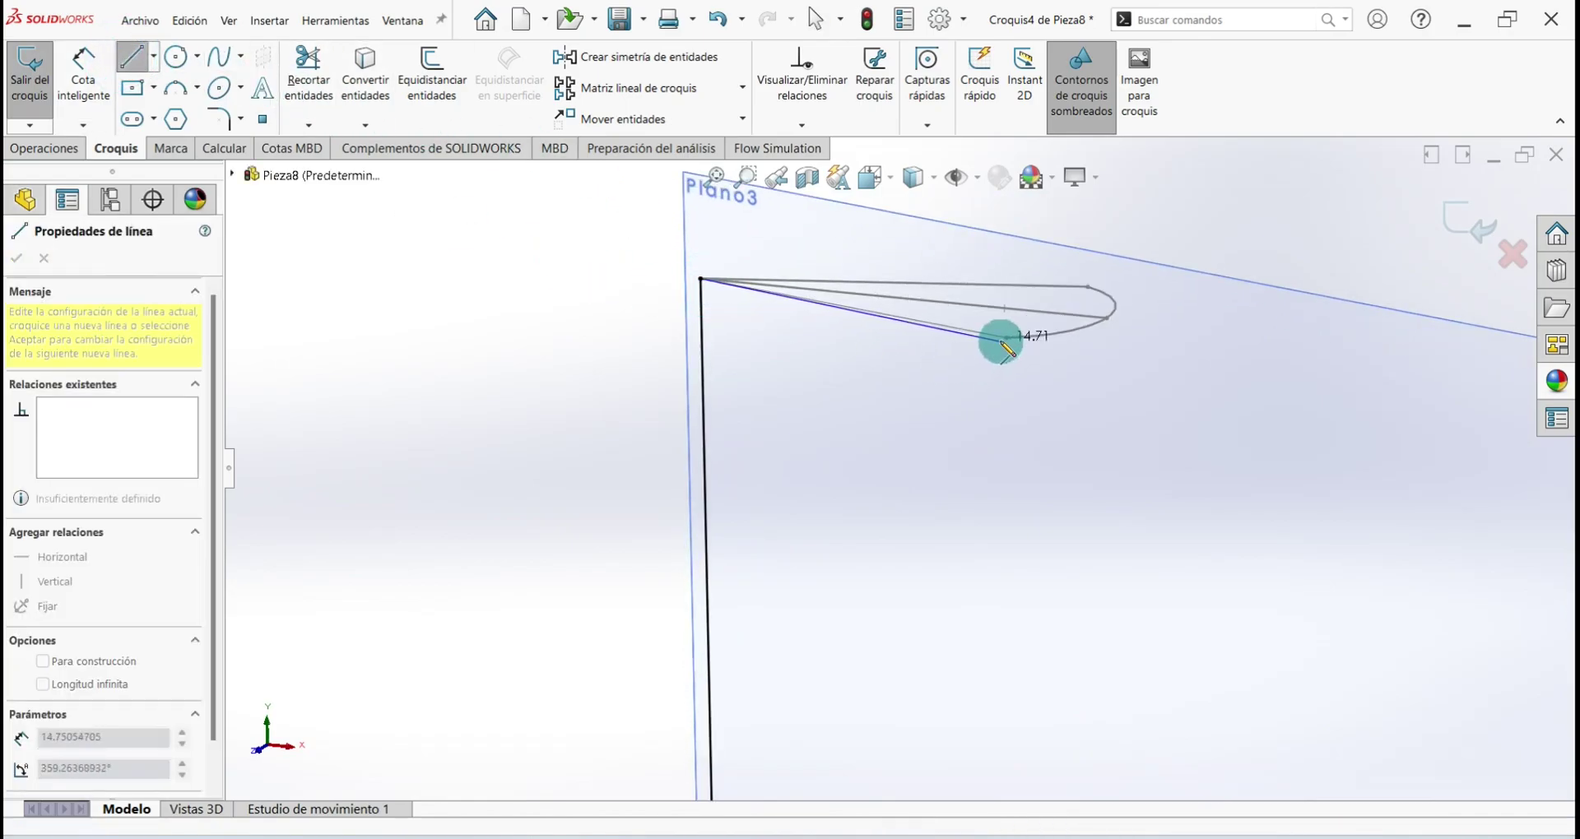
{"action": "right_click", "coordinate": [872, 387]}
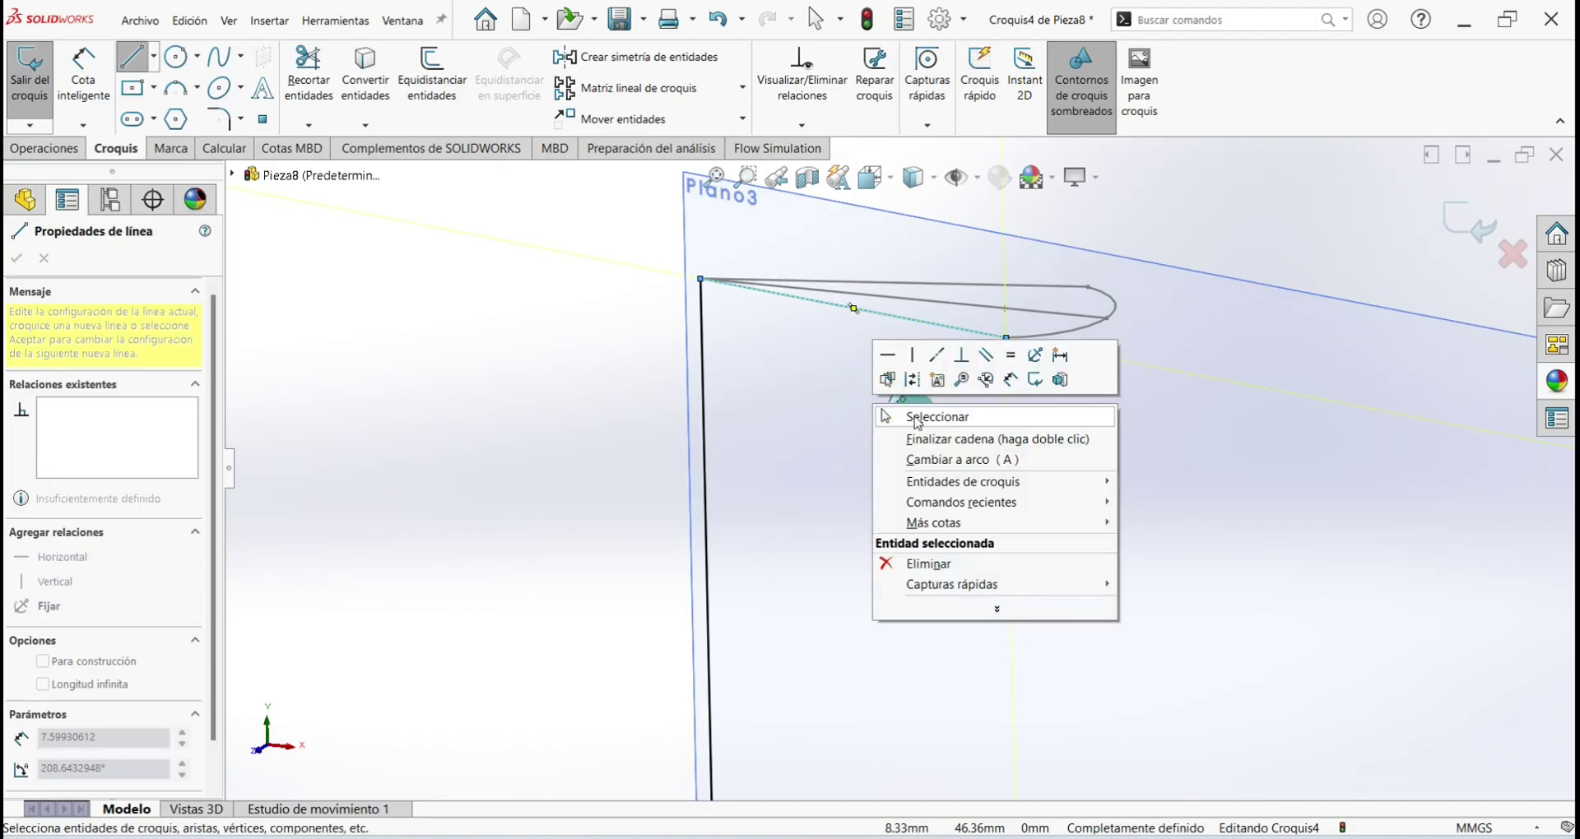
{"action": "left_click", "coordinate": [917, 416]}
{"action": "mouse_move", "coordinate": [924, 342]}
{"action": "middle_mouse_down"}
{"action": "mouse_move", "coordinate": [970, 363]}
{"action": "mouse_move", "coordinate": [991, 424]}
{"action": "mouse_move", "coordinate": [947, 523]}
{"action": "mouse_move", "coordinate": [921, 743]}
{"action": "mouse_move", "coordinate": [903, 681]}
{"action": "mouse_move", "coordinate": [783, 540]}
{"action": "middle_mouse_up"}
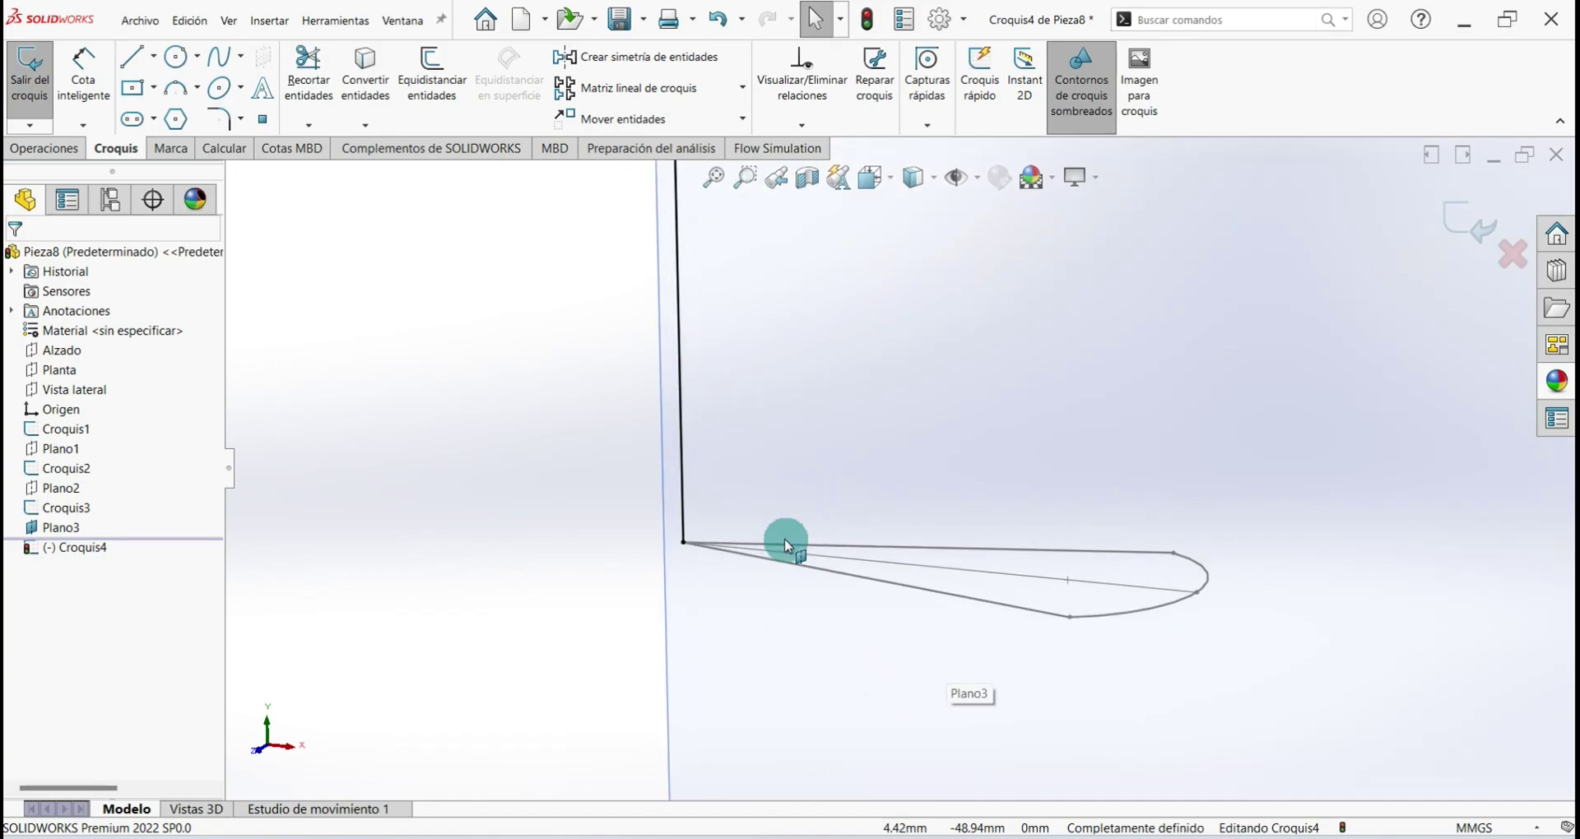
{"action": "left_click", "coordinate": [131, 58]}
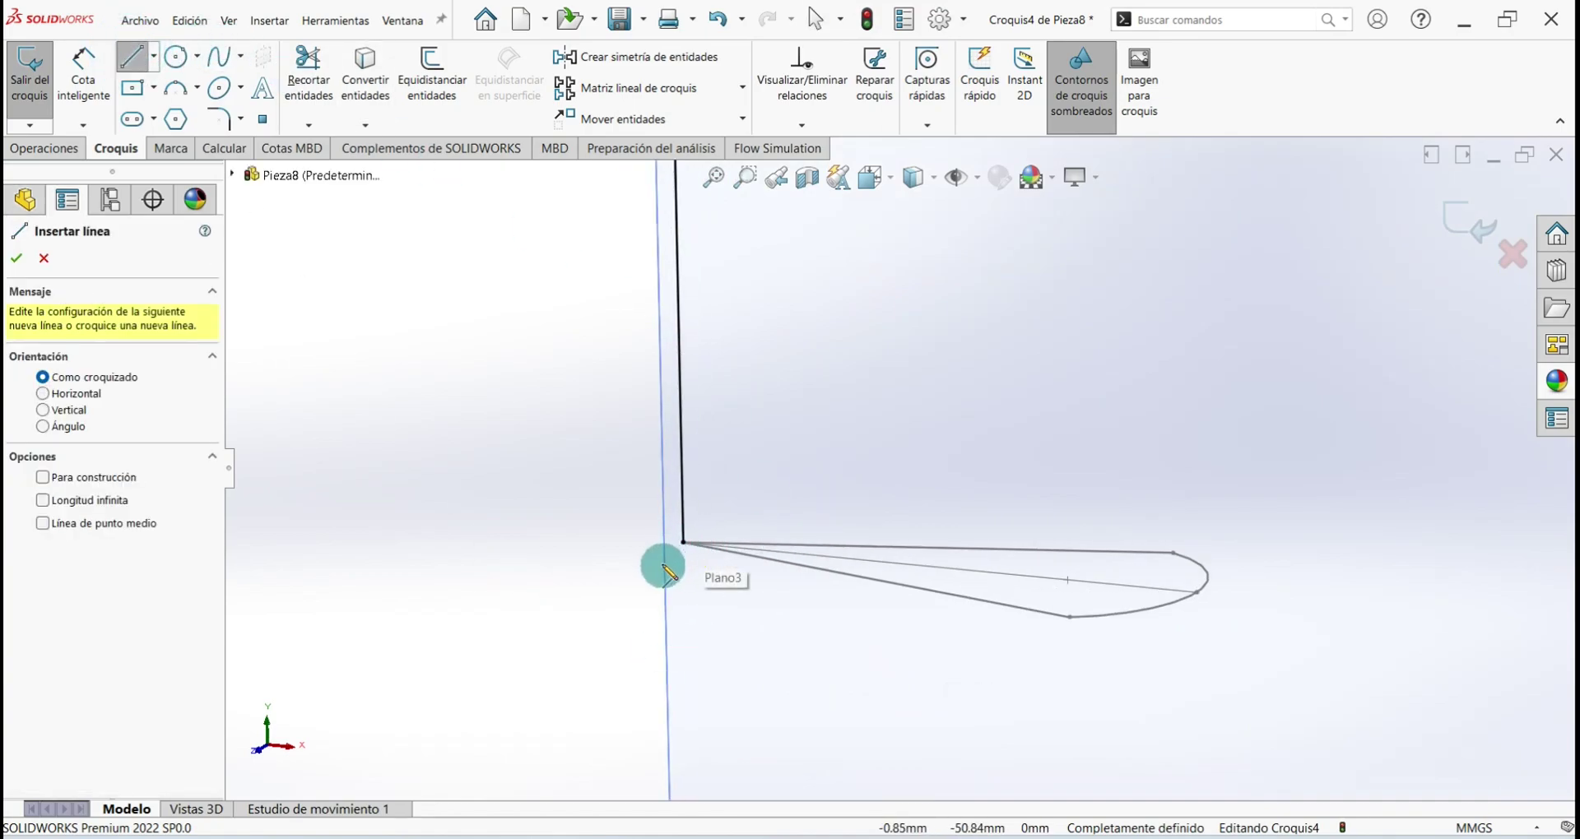
{"action": "left_click", "coordinate": [682, 543]}
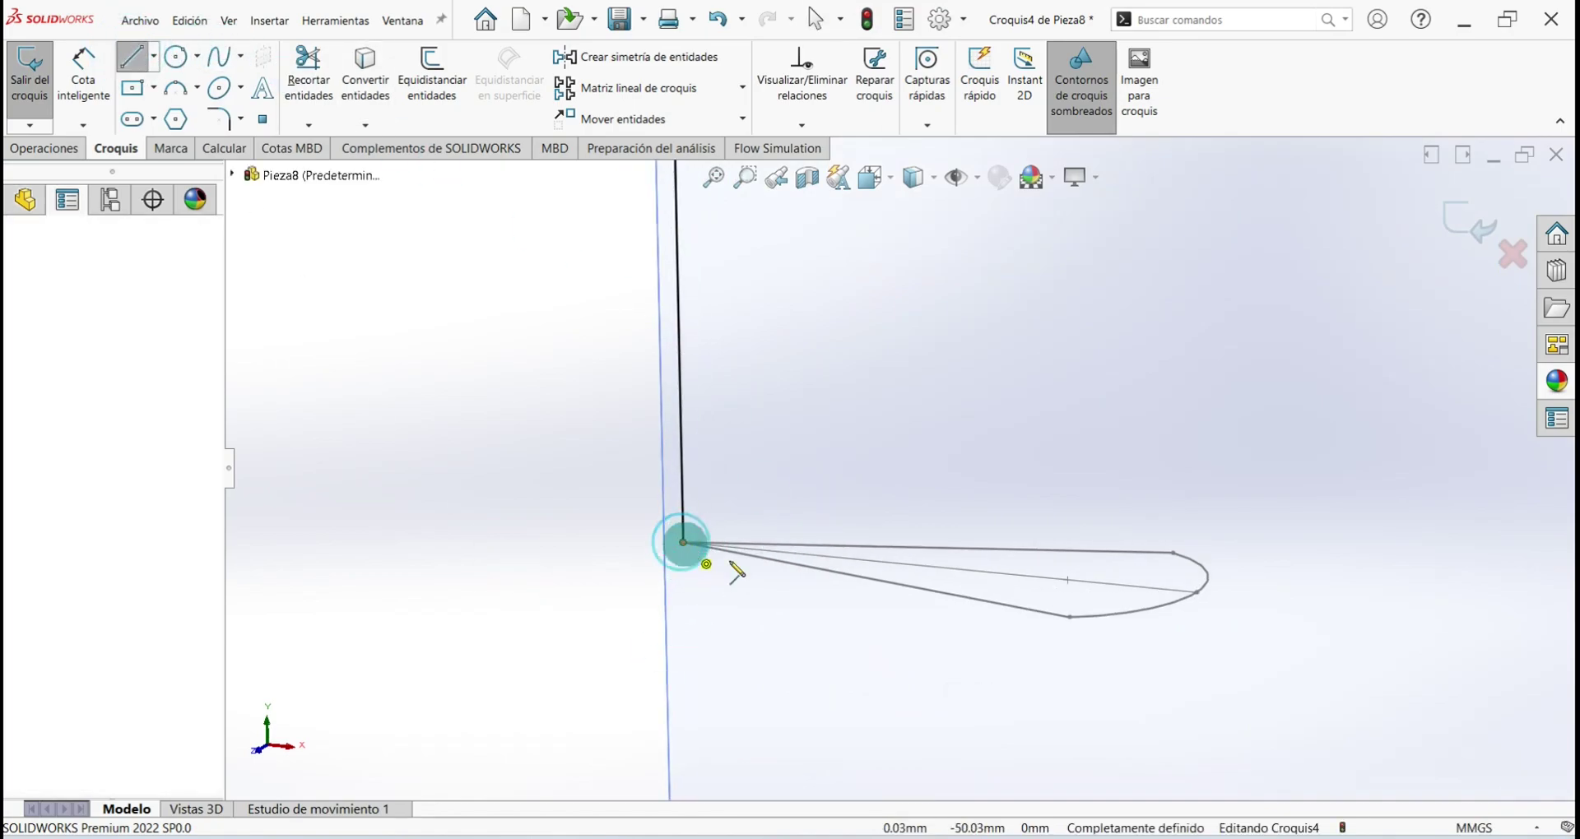
{"action": "left_click", "coordinate": [1069, 616]}
{"action": "right_click", "coordinate": [926, 424]}
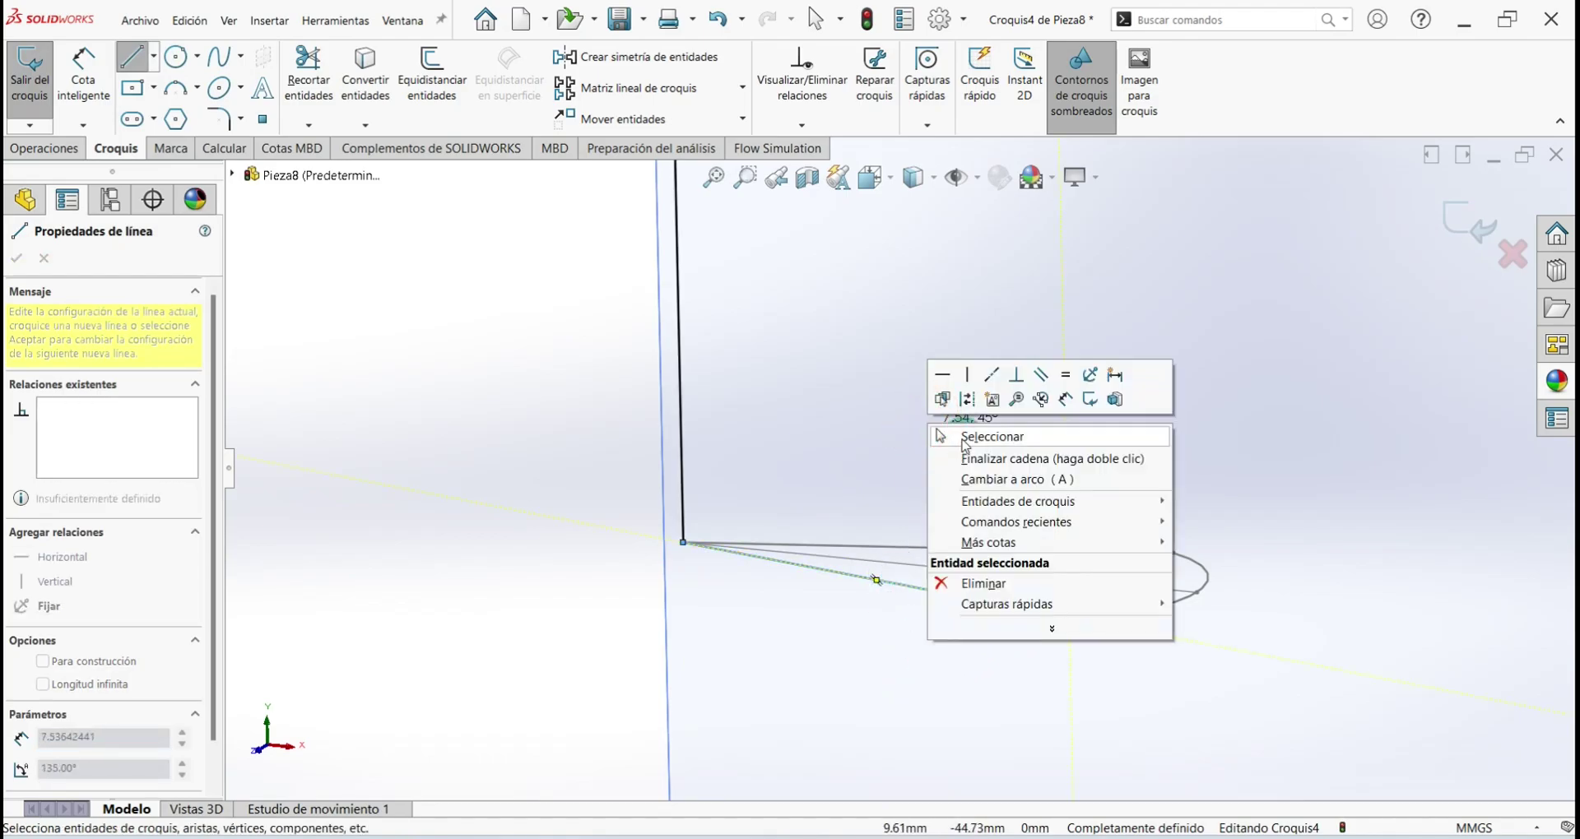
{"action": "left_click", "coordinate": [965, 440]}
Draw a large three-point arc from the top sketch endpoint to the bottom one
{"action": "mouse_move", "coordinate": [807, 653]}
{"action": "middle_mouse_down"}
{"action": "mouse_move", "coordinate": [807, 669]}
{"action": "mouse_move", "coordinate": [968, 360]}
{"action": "mouse_move", "coordinate": [925, 284]}
{"action": "middle_mouse_up"}
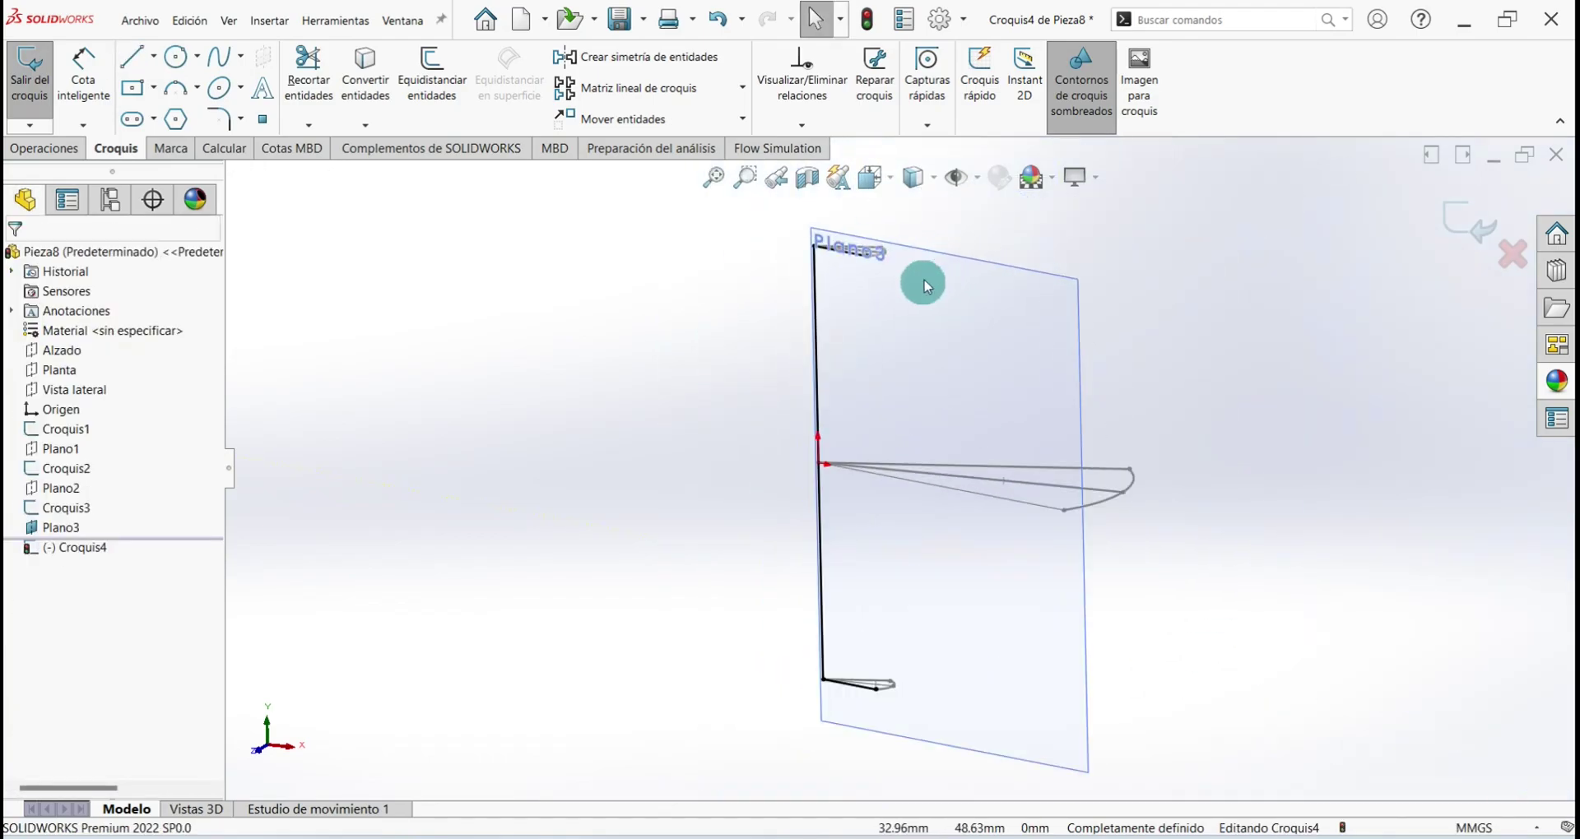
{"action": "scroll", "coordinate": [904, 363], "scroll_direction": "down", "scroll_amount": 2}
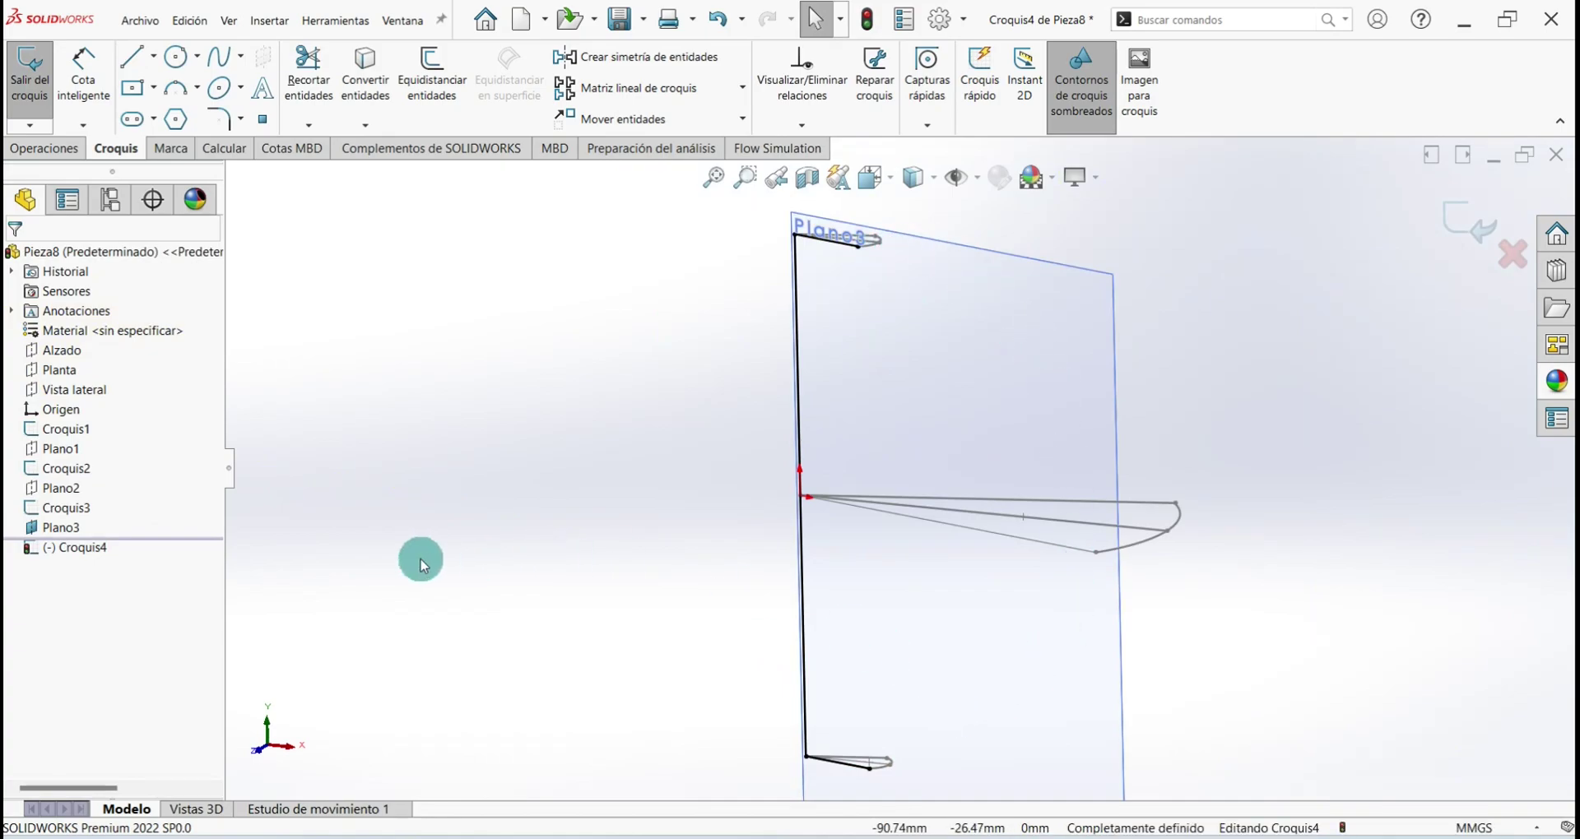
{"action": "left_click", "coordinate": [175, 91]}
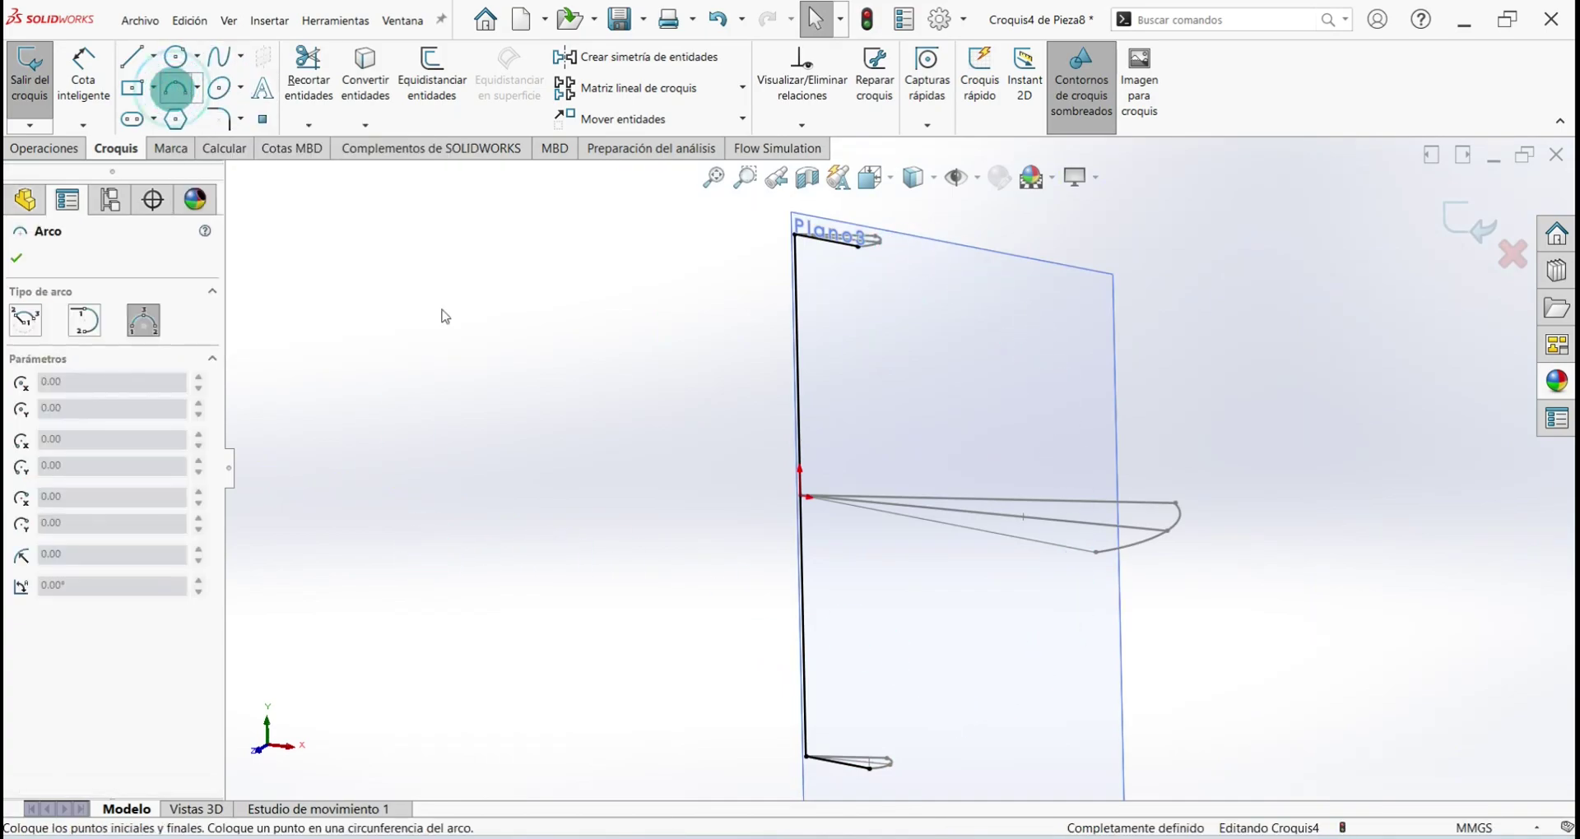
{"action": "left_click", "coordinate": [860, 247]}
{"action": "left_click", "coordinate": [870, 767]}
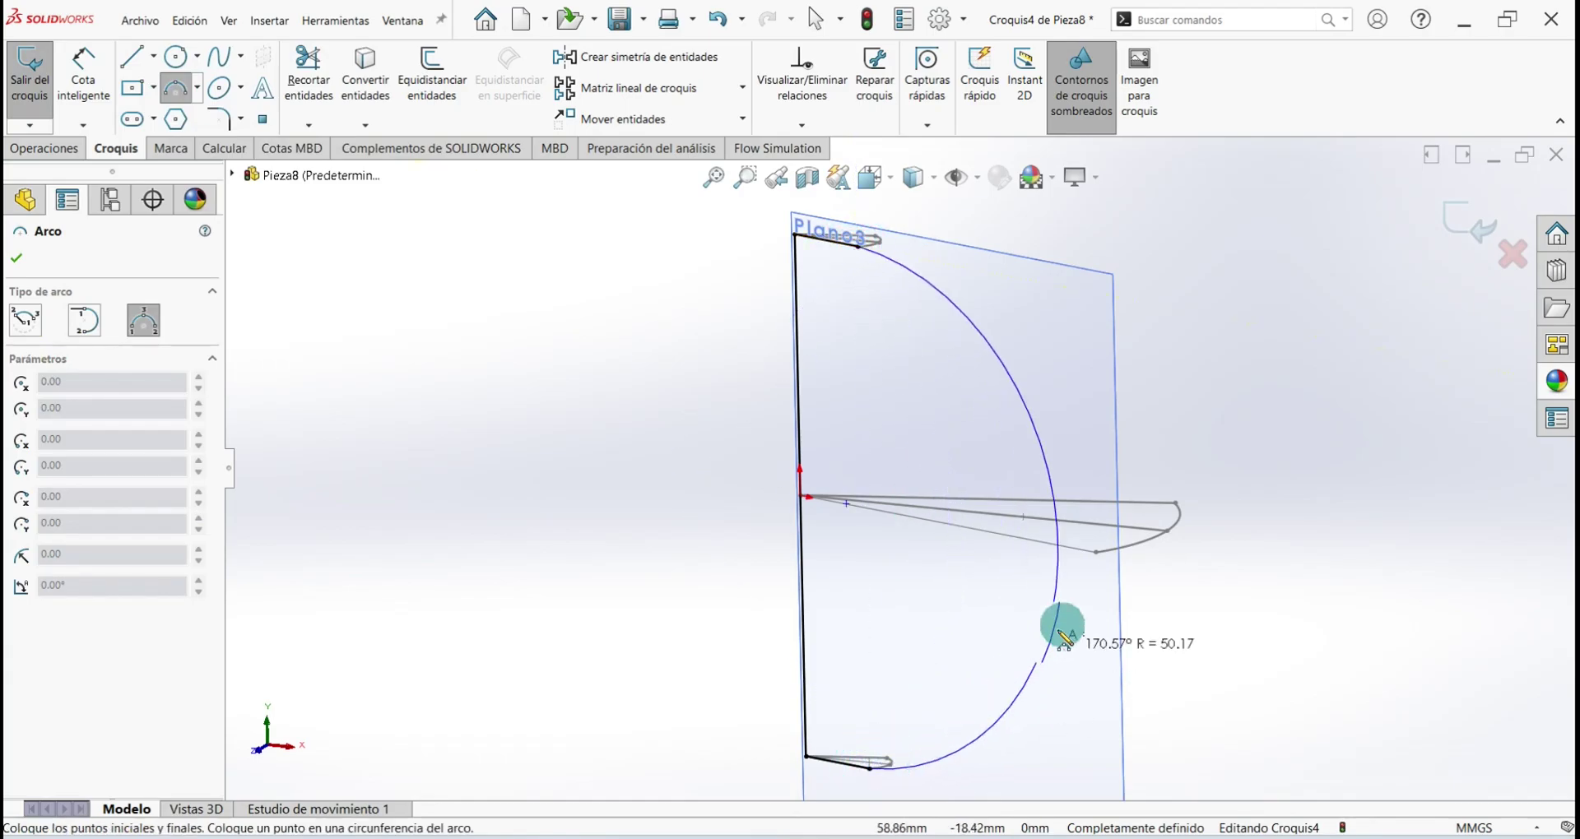
{"action": "left_click", "coordinate": [1109, 547]}
{"action": "right_click", "coordinate": [1222, 533]}
{"action": "left_click", "coordinate": [1271, 551]}
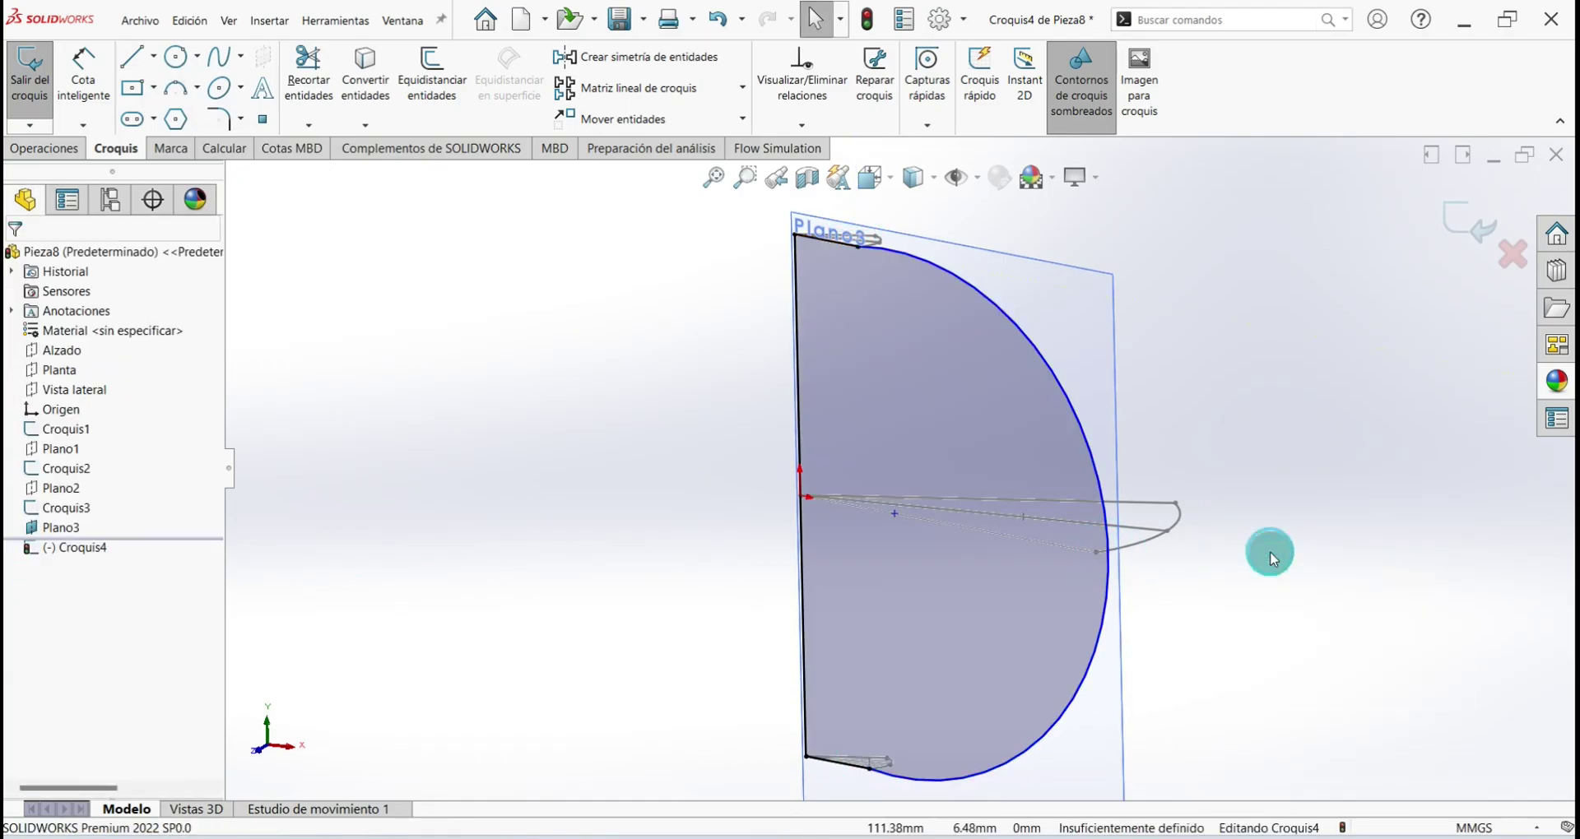
Make the arc coincident with the Croquis1 curve's end point and exit the sketch
{"action": "scroll", "coordinate": [1102, 546], "scroll_direction": "down", "scroll_amount": 1}
{"action": "scroll", "coordinate": [1086, 527], "scroll_direction": "down", "scroll_amount": 2}
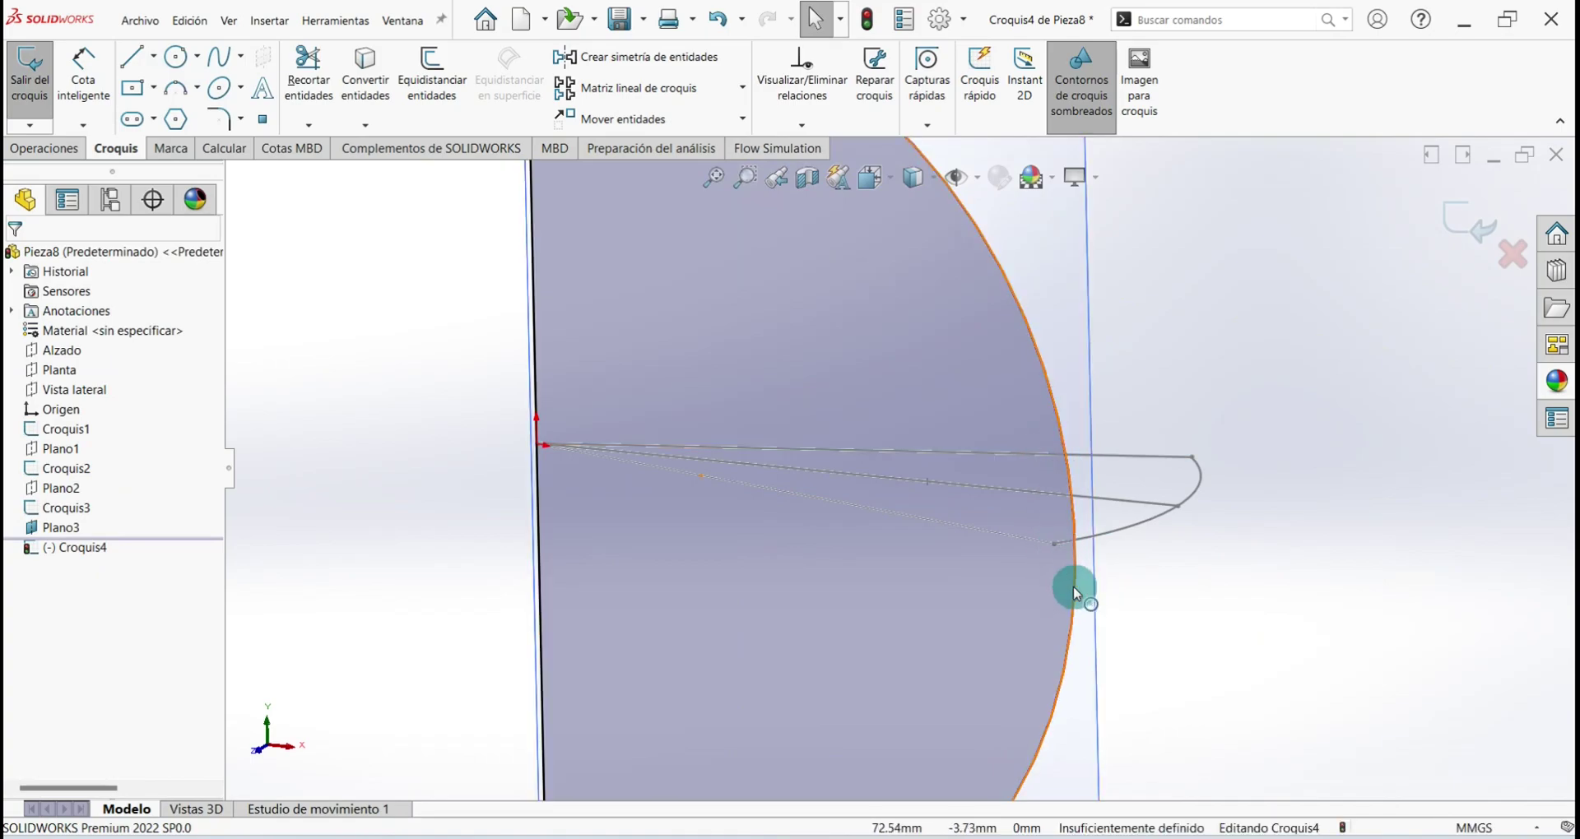
{"action": "scroll", "coordinate": [1068, 519], "scroll_direction": "down", "scroll_amount": 1}
{"action": "scroll", "coordinate": [1054, 519], "scroll_direction": "down", "scroll_amount": 1}
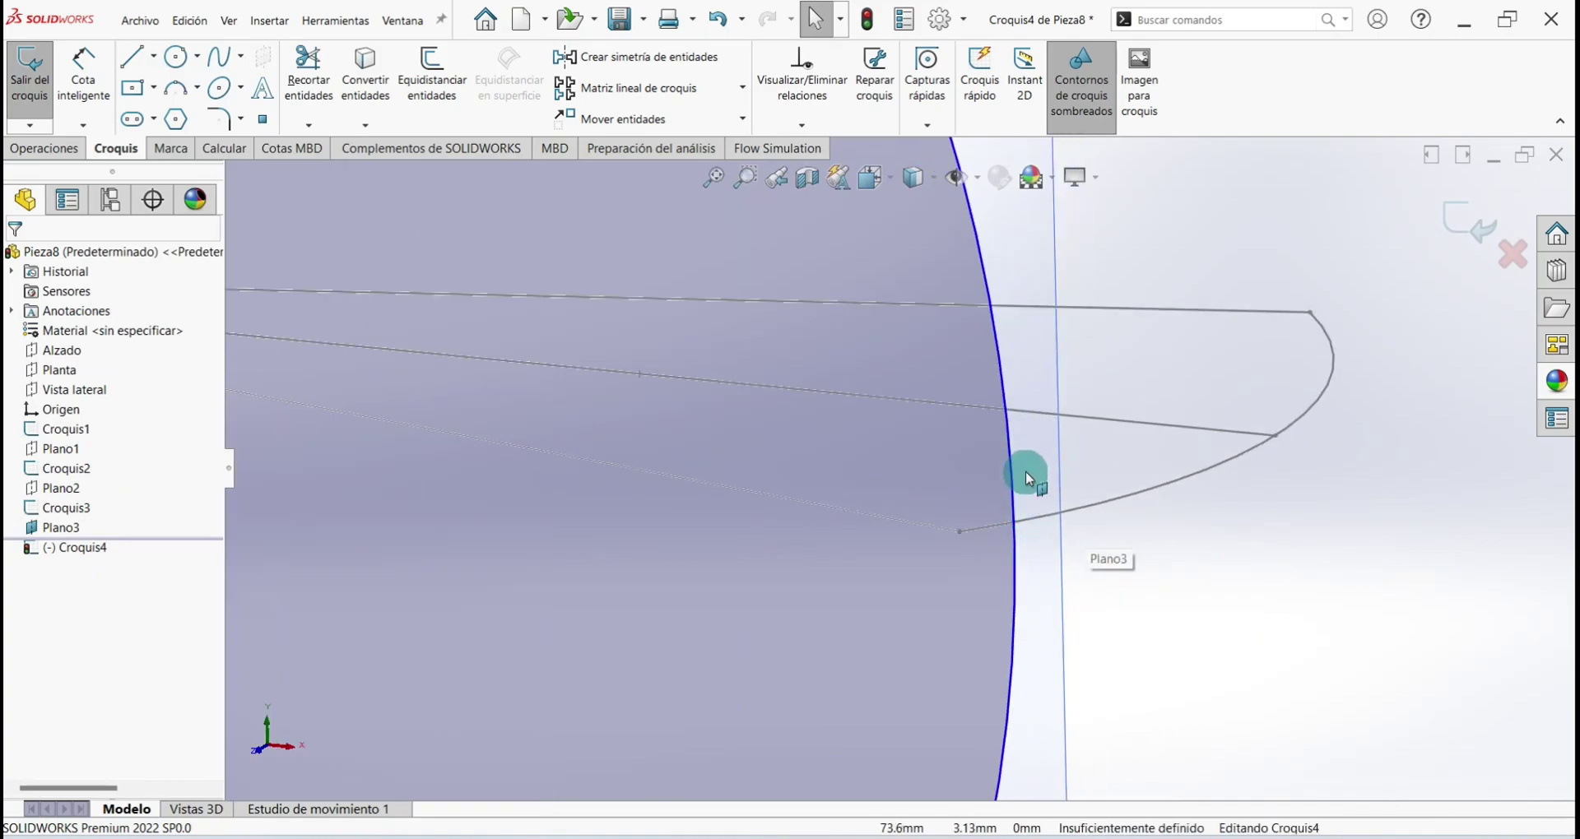
{"action": "left_click", "coordinate": [1013, 469]}
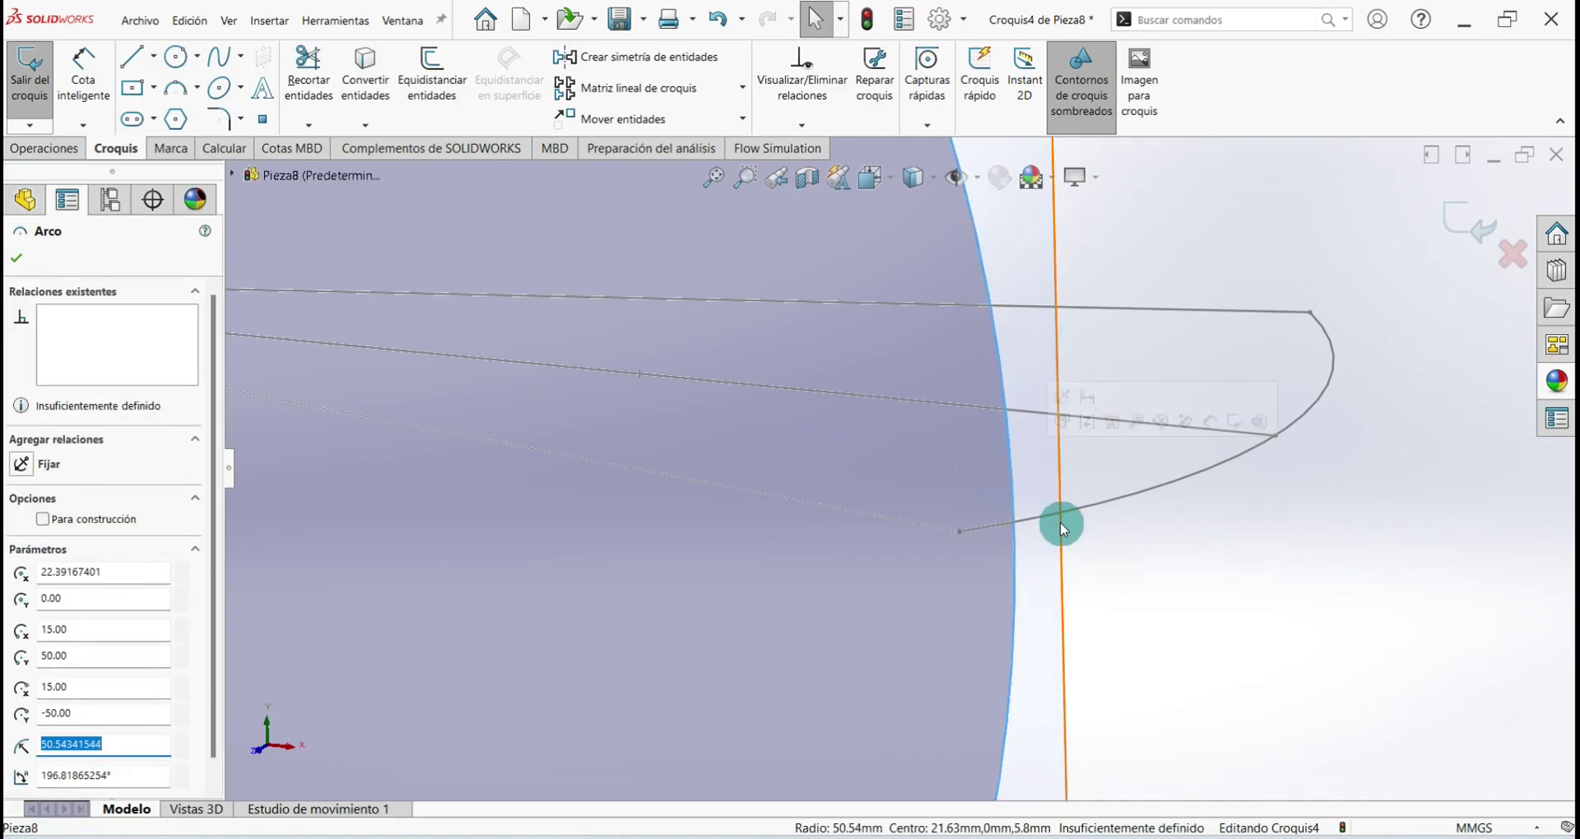
{"action": "left_click", "coordinate": [960, 532], "text": "ctrl"}
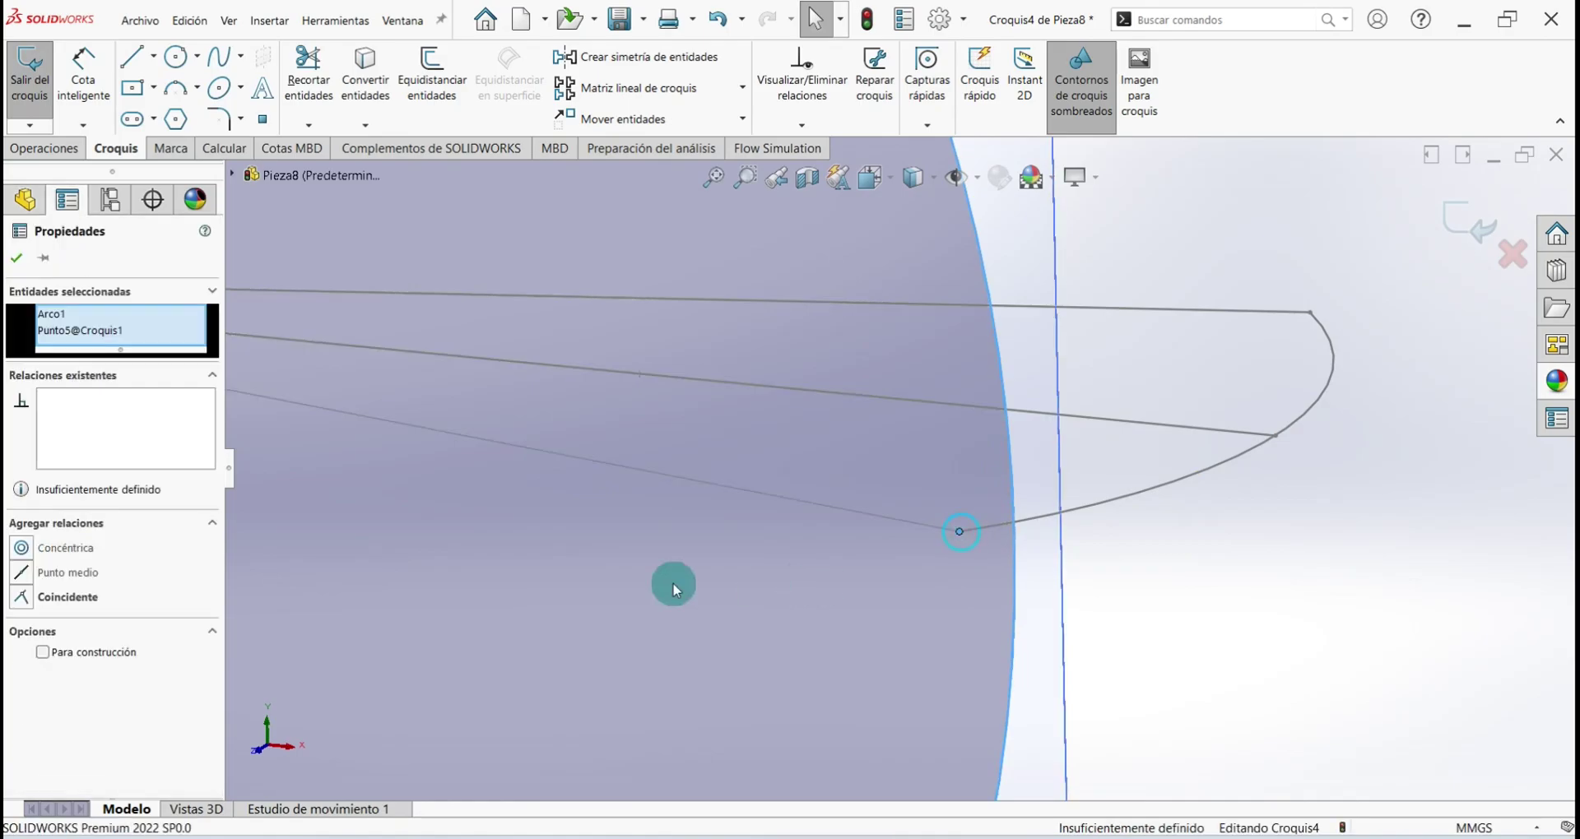
{"action": "left_click", "coordinate": [25, 599]}
{"action": "left_click", "coordinate": [17, 264]}
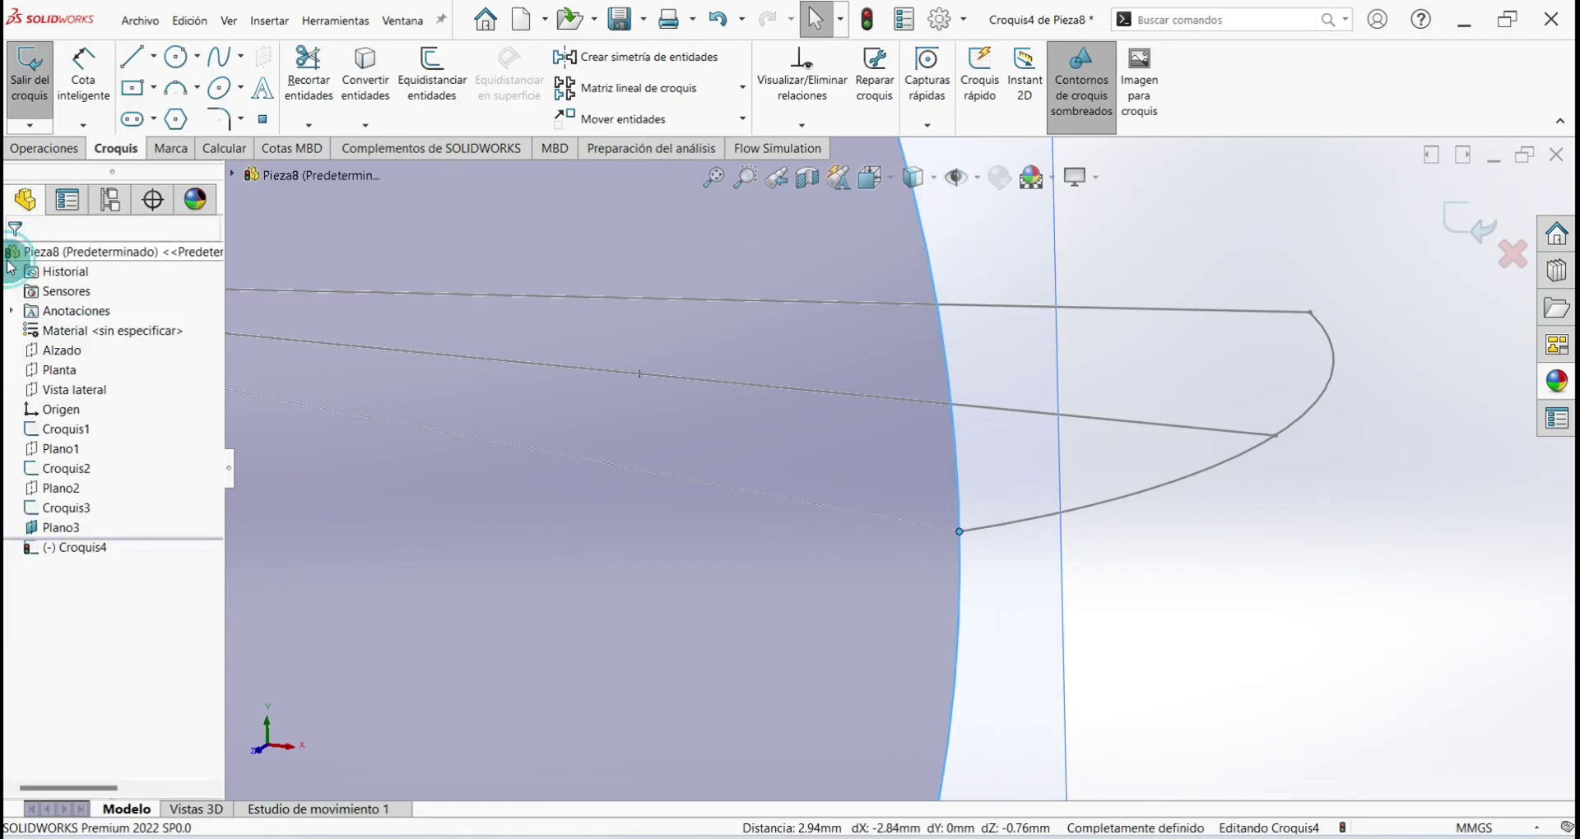
{"action": "scroll", "coordinate": [716, 428], "scroll_direction": "up", "scroll_amount": 3}
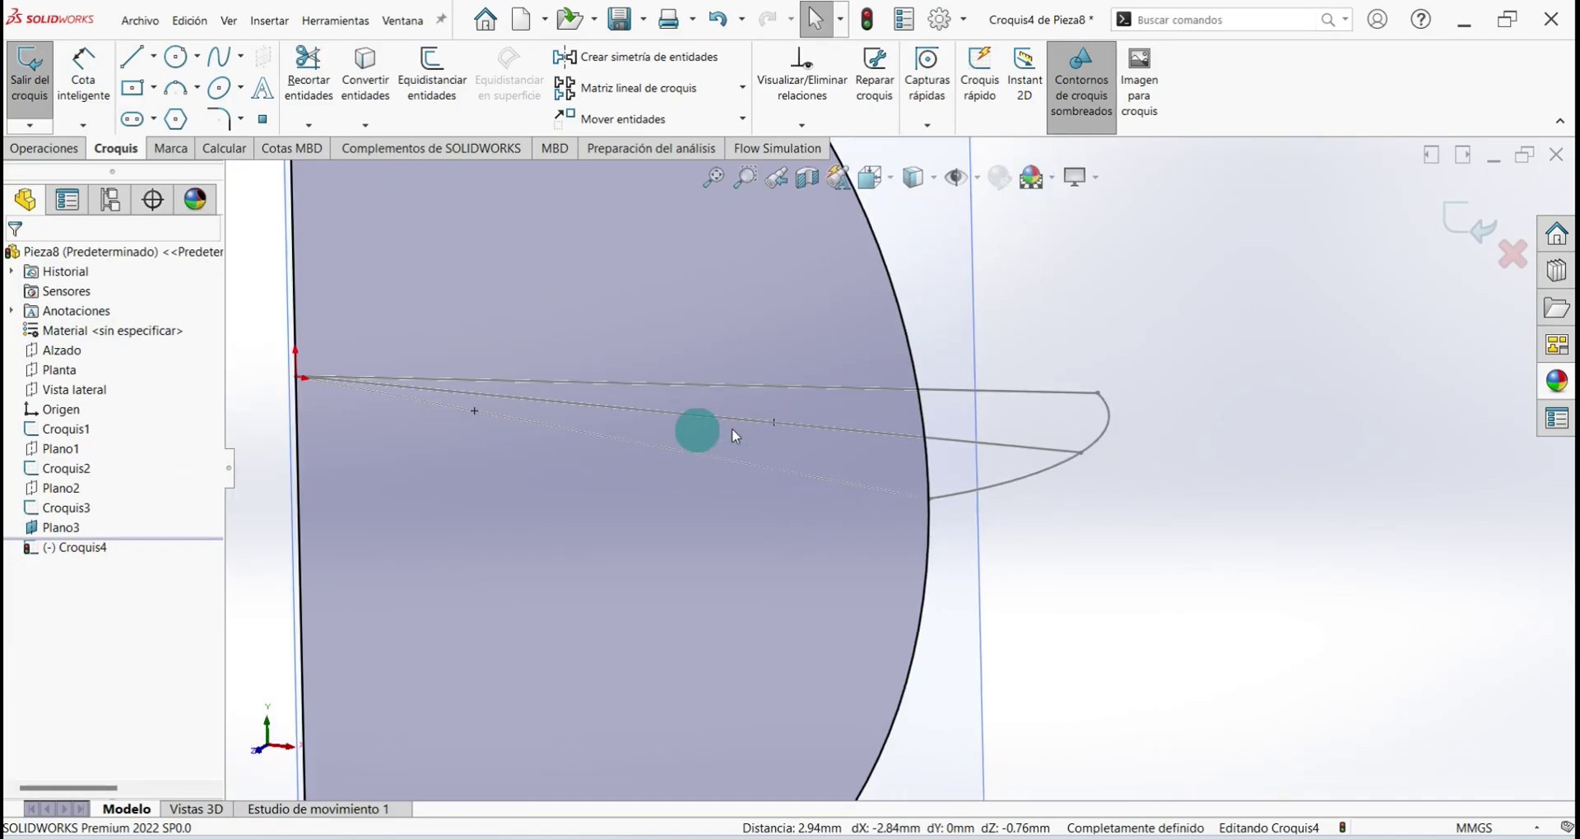
{"action": "left_click", "coordinate": [34, 84]}
{"action": "mouse_move", "coordinate": [864, 521]}
{"action": "middle_mouse_down"}
{"action": "mouse_move", "coordinate": [893, 482]}
{"action": "mouse_move", "coordinate": [748, 472]}
{"action": "mouse_move", "coordinate": [733, 578]}
{"action": "mouse_move", "coordinate": [744, 483]}
{"action": "mouse_move", "coordinate": [707, 560]}
{"action": "mouse_move", "coordinate": [705, 582]}
{"action": "mouse_move", "coordinate": [828, 642]}
{"action": "middle_mouse_up"}
Save, then create Plano4 at 90° to Planta through the Croquis2 line
{"action": "left_click", "coordinate": [1055, 441]}
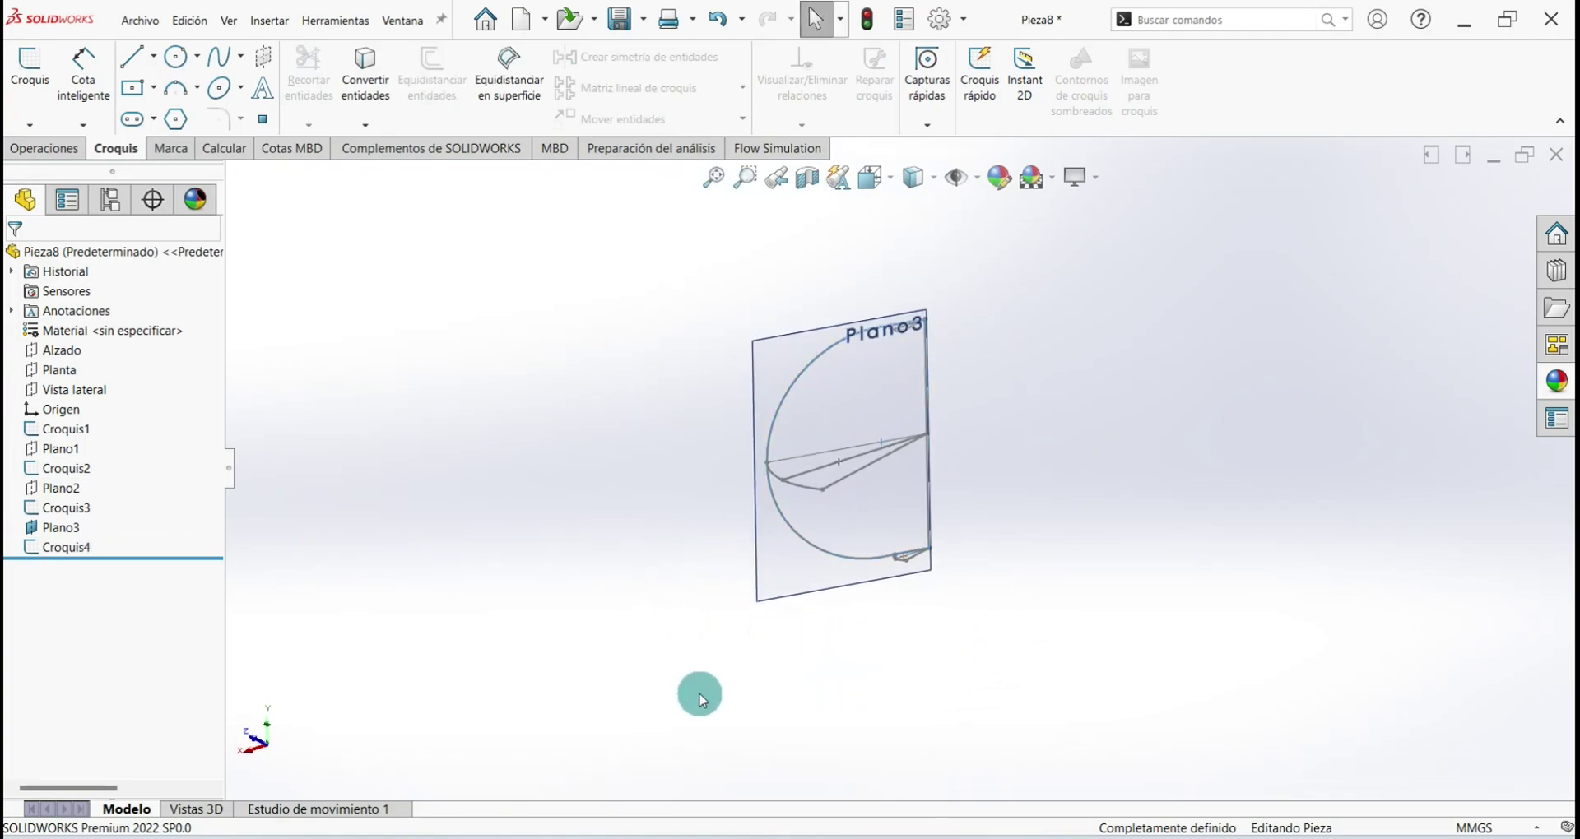
{"action": "key", "text": "ctrl+s"}
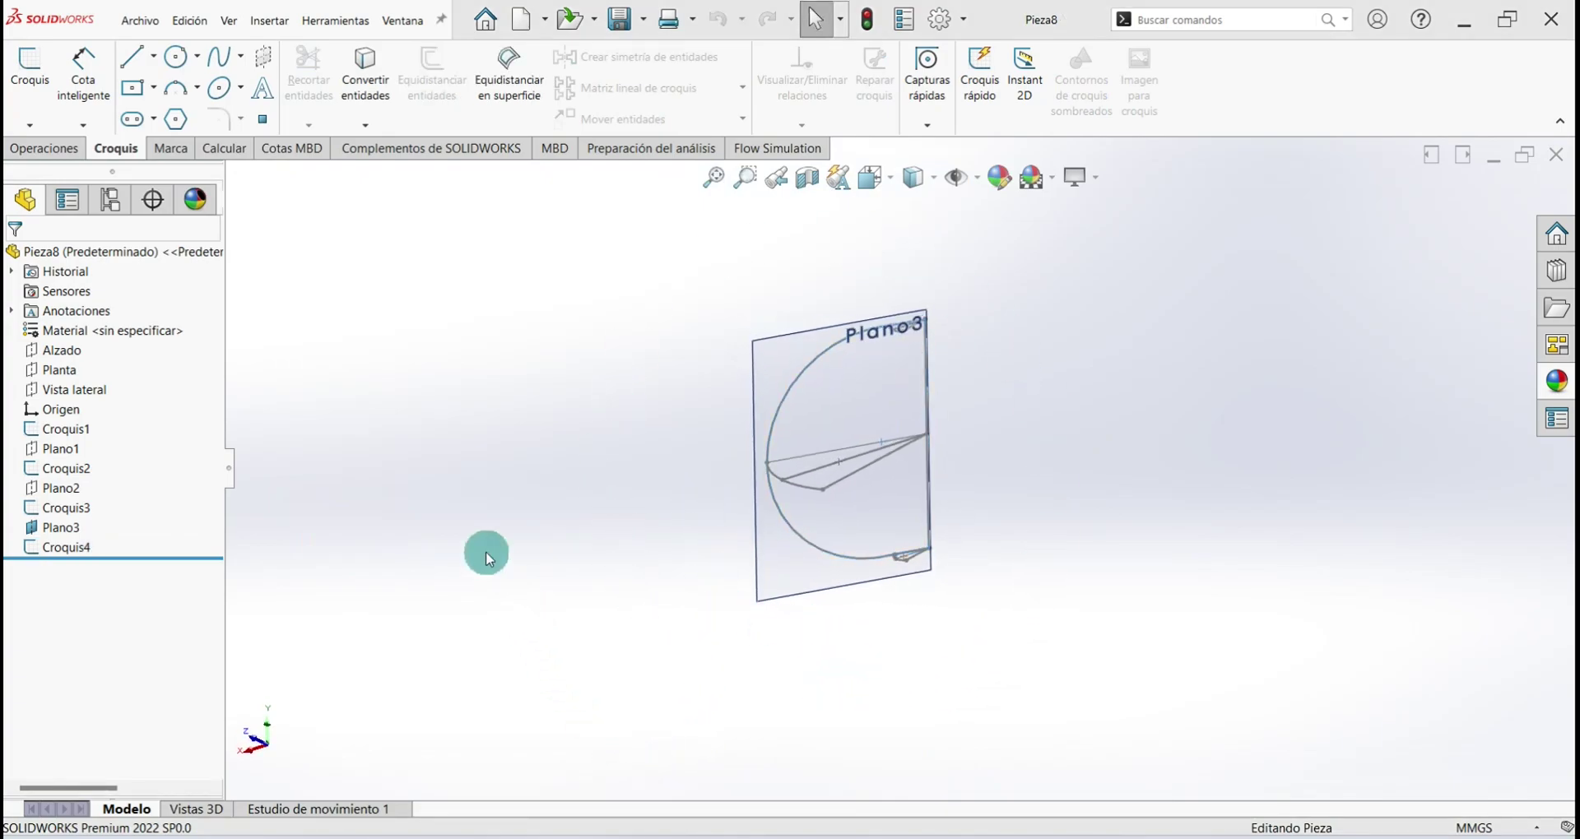
{"action": "left_click", "coordinate": [43, 148]}
{"action": "left_click", "coordinate": [942, 91]}
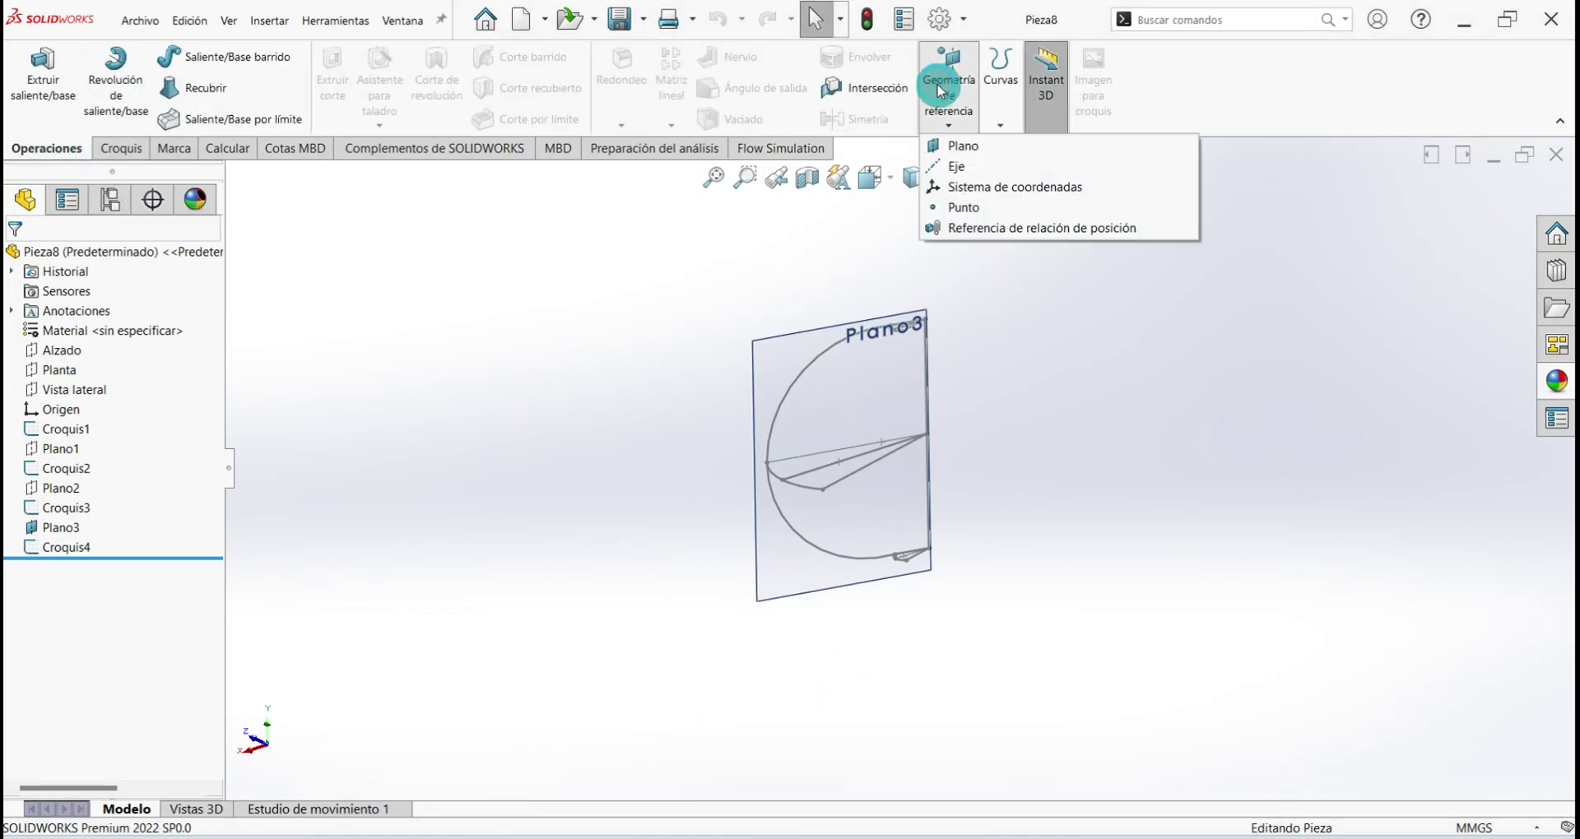
{"action": "left_click", "coordinate": [971, 147]}
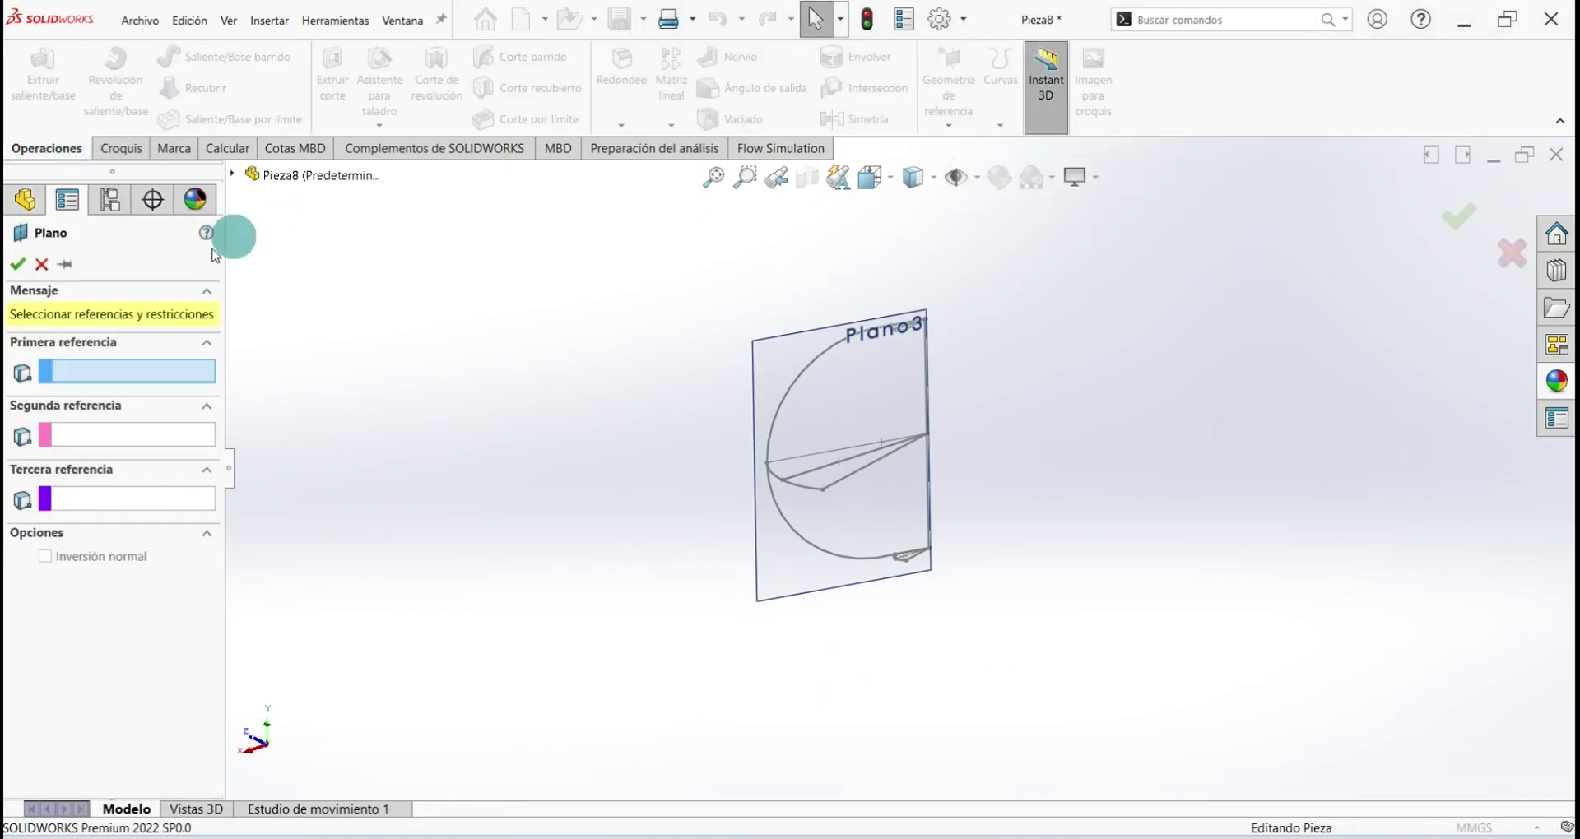
{"action": "left_click", "coordinate": [233, 174]}
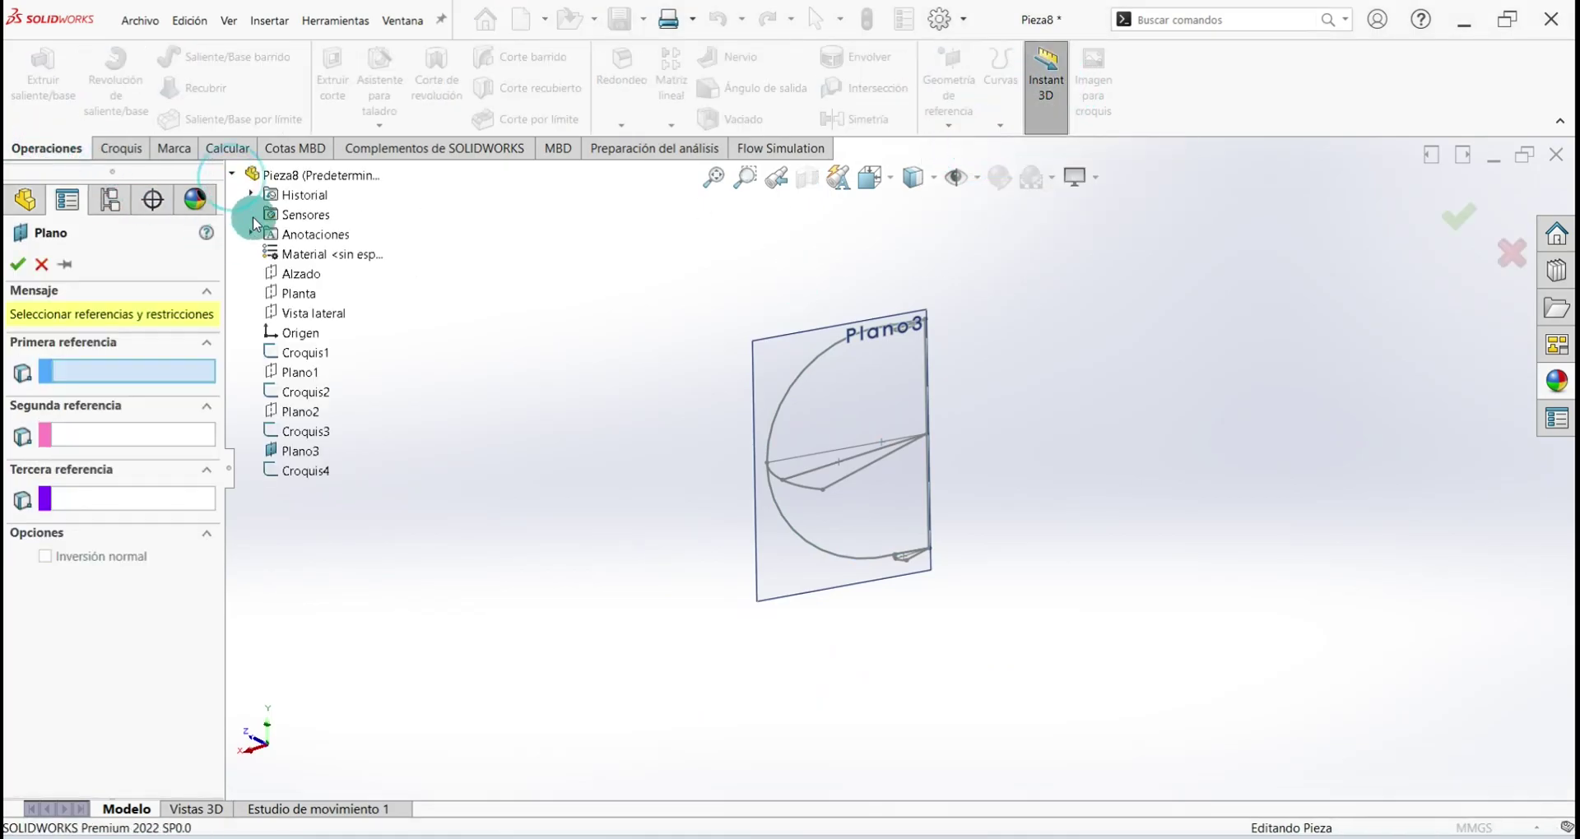
{"action": "left_click", "coordinate": [309, 294]}
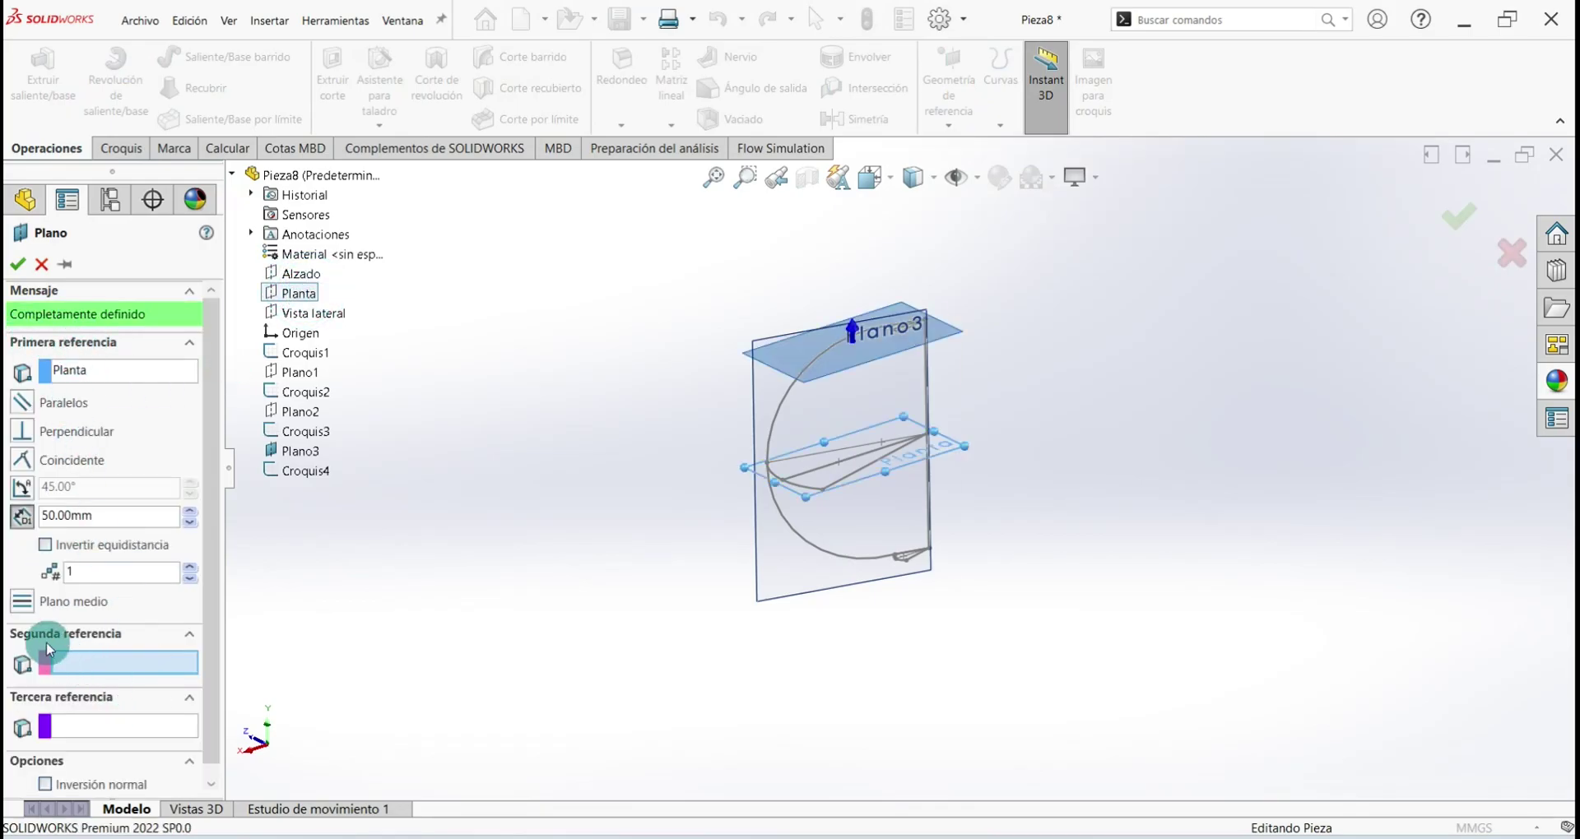
{"action": "scroll", "coordinate": [851, 415], "scroll_direction": "down", "scroll_amount": 2}
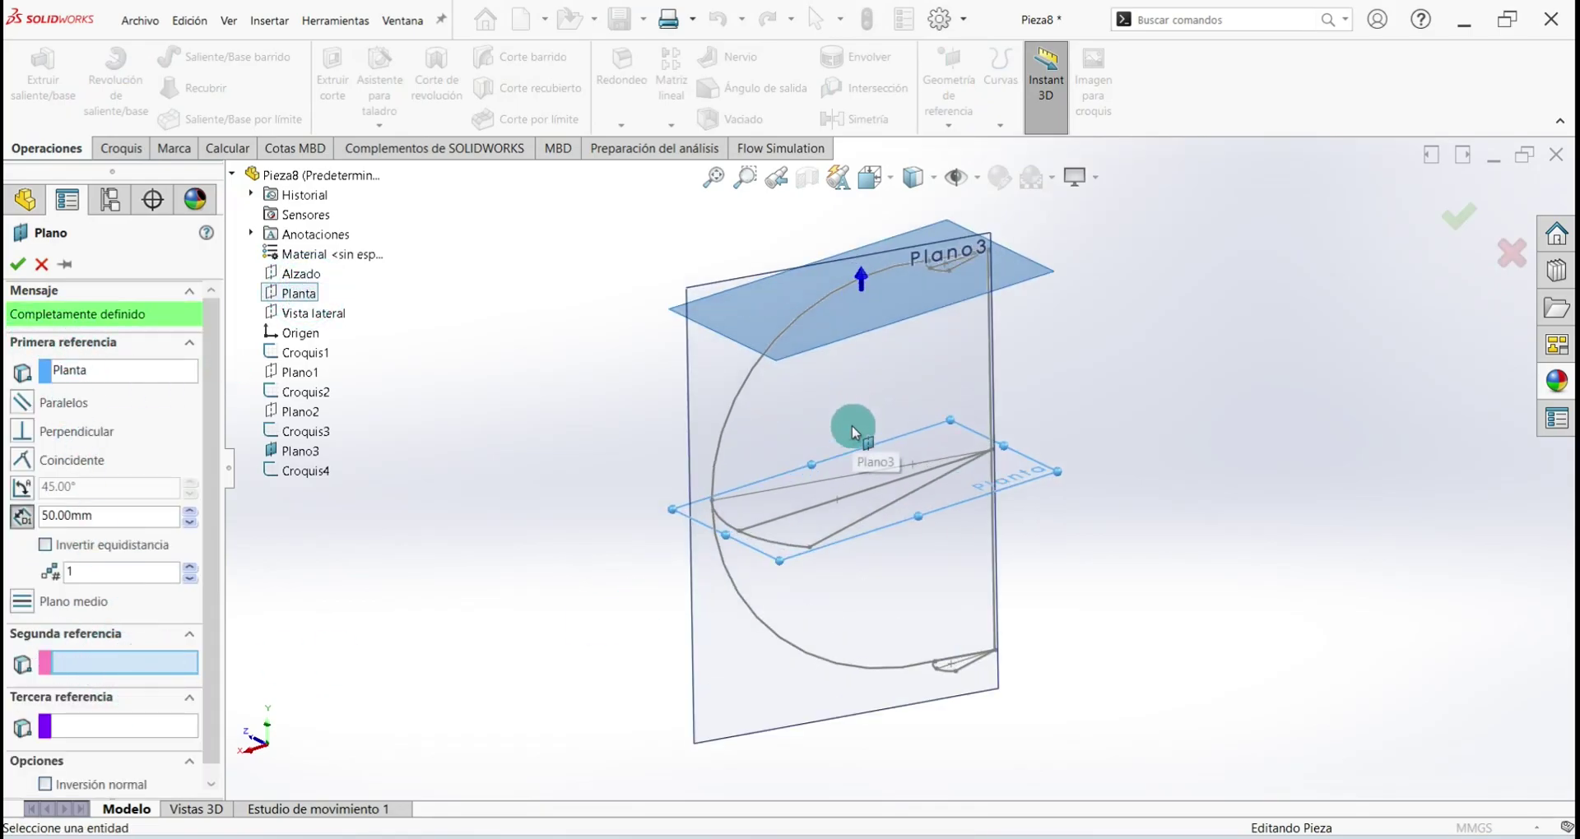
{"action": "scroll", "coordinate": [975, 247], "scroll_direction": "down", "scroll_amount": 3}
{"action": "scroll", "coordinate": [920, 347], "scroll_direction": "down", "scroll_amount": 3}
{"action": "left_click", "coordinate": [923, 354]}
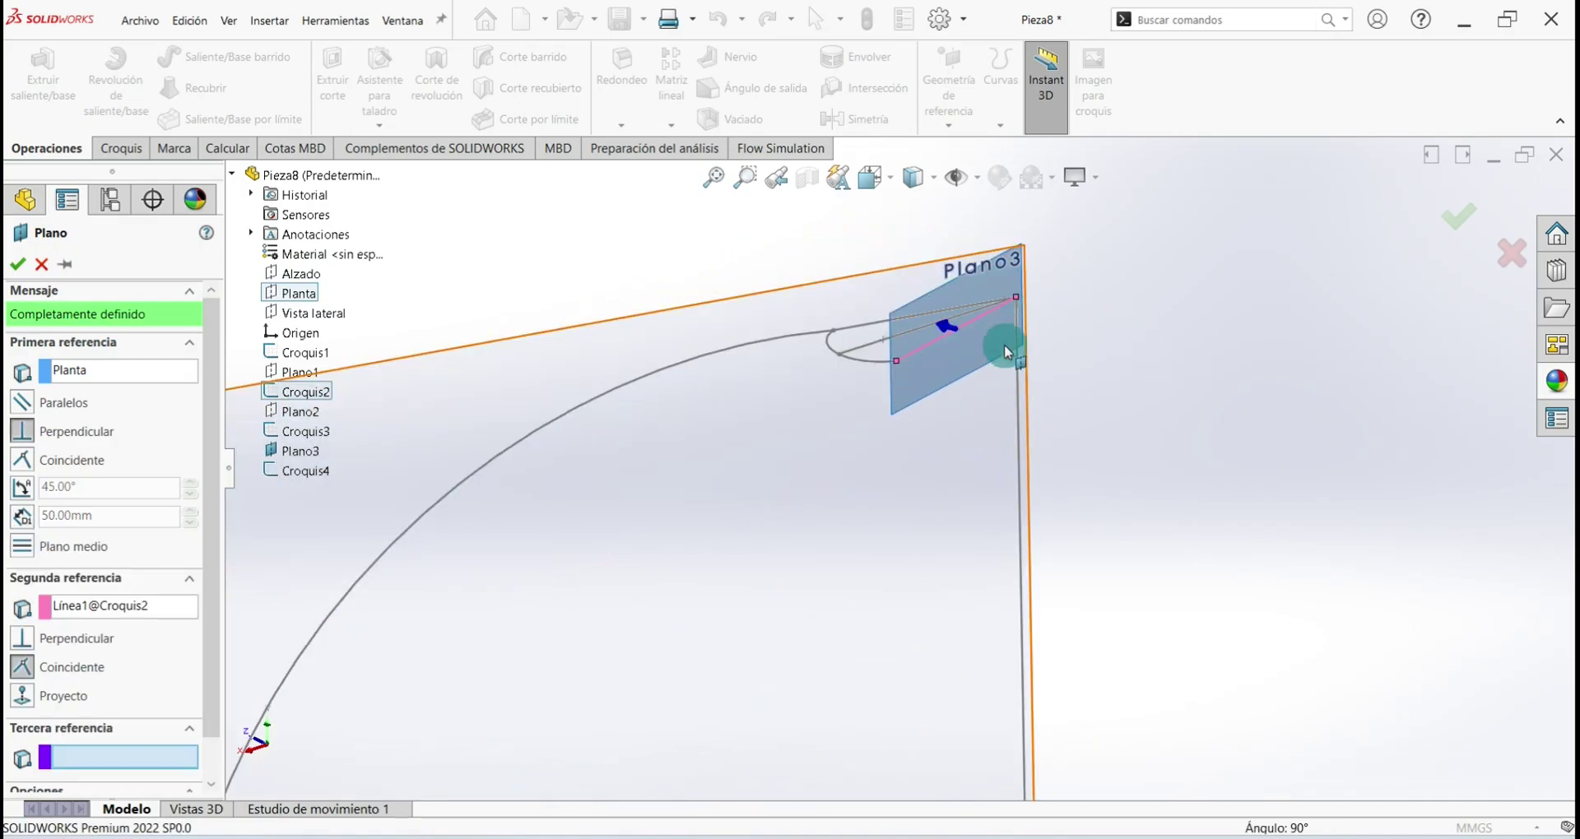
{"action": "left_click", "coordinate": [15, 272]}
Hide the large plane cluttering the view
{"action": "scroll", "coordinate": [783, 283], "scroll_direction": "up", "scroll_amount": 3}
{"action": "left_click", "coordinate": [553, 457]}
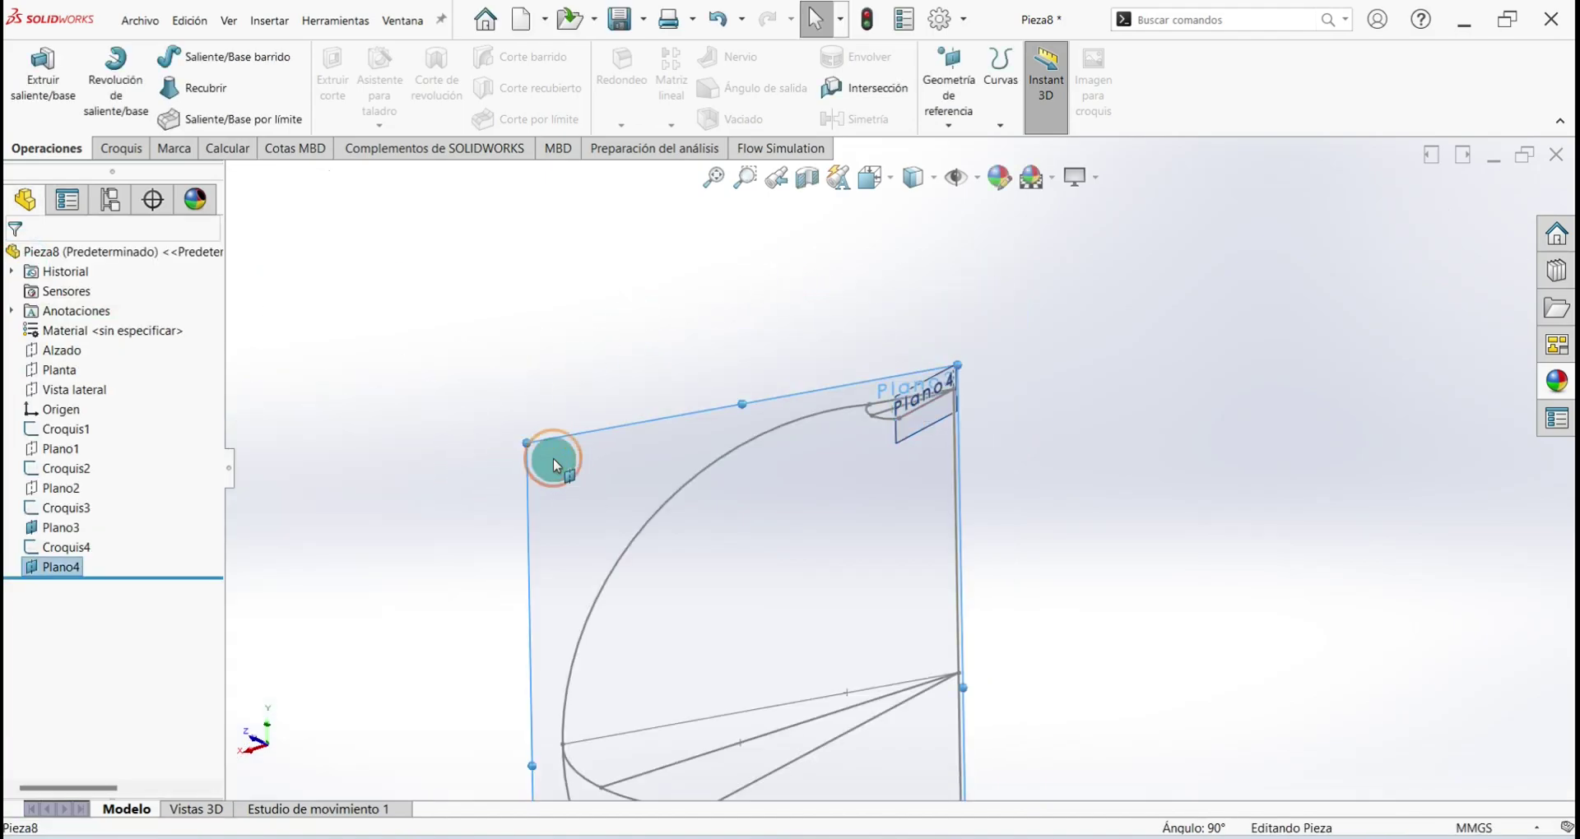
{"action": "right_click", "coordinate": [553, 457]}
{"action": "left_click", "coordinate": [629, 436]}
{"action": "scroll", "coordinate": [910, 388], "scroll_direction": "up", "scroll_amount": 3}
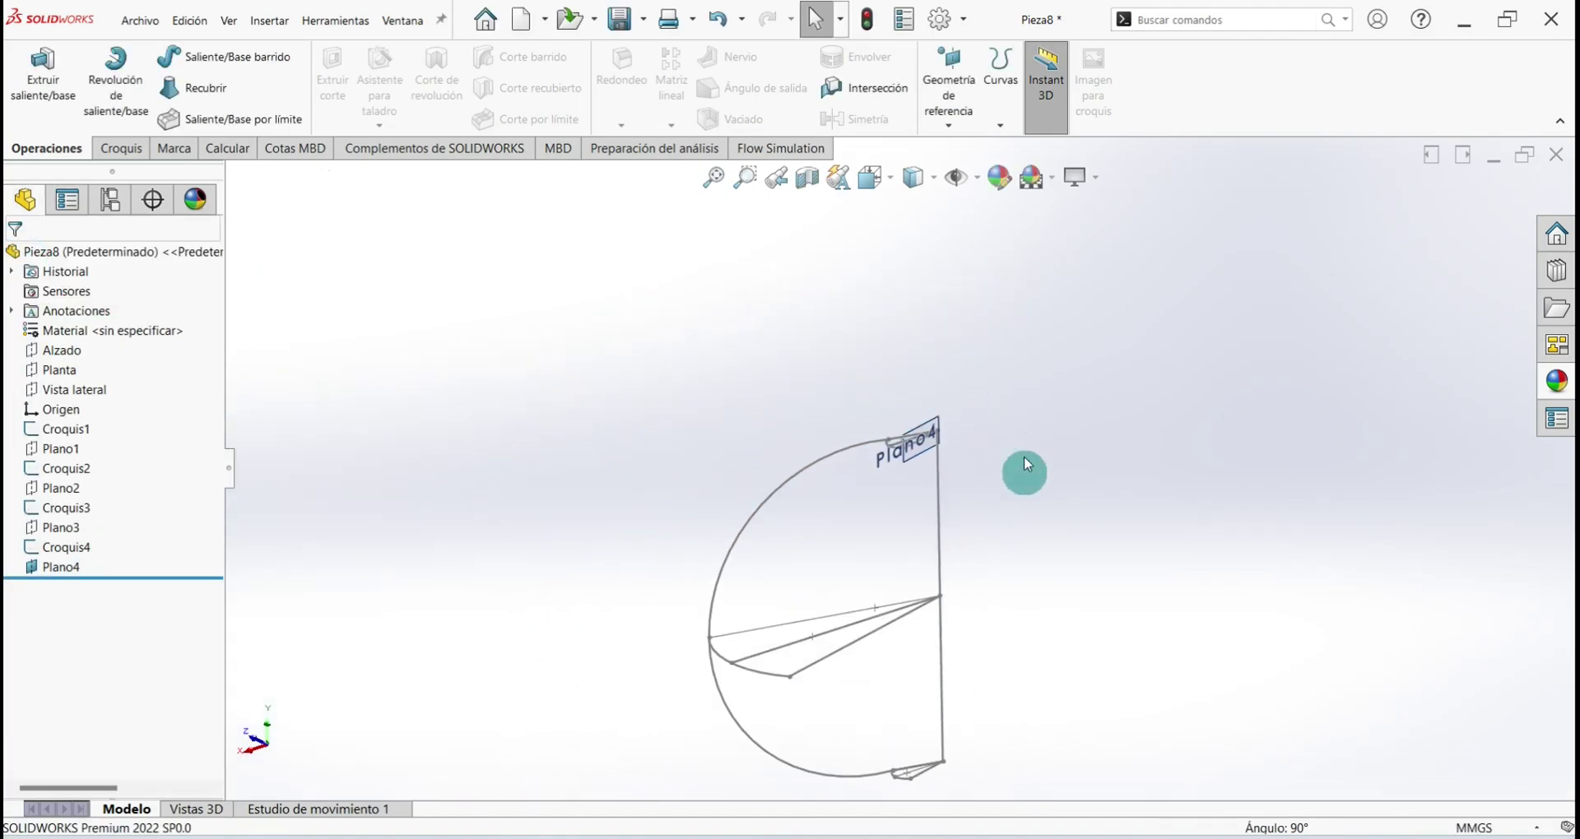
{"action": "scroll", "coordinate": [904, 528], "scroll_direction": "down", "scroll_amount": 3}
Stretch Plano4 down the whole lobe, widen it leftward, and start a sketch on it
{"action": "left_click", "coordinate": [906, 332]}
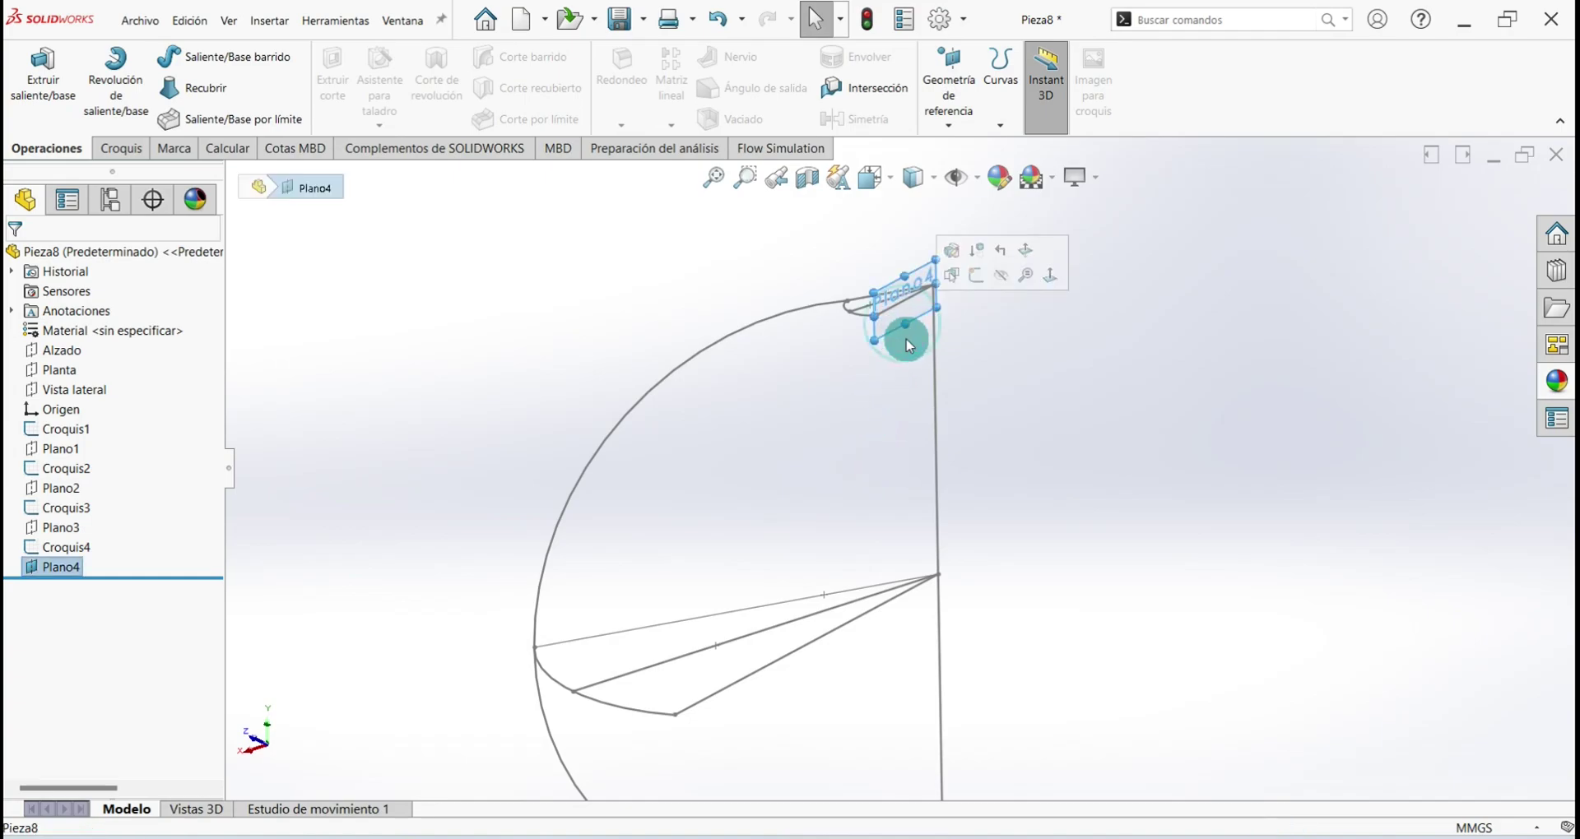
{"action": "scroll", "coordinate": [936, 344], "scroll_direction": "up", "scroll_amount": 1}
{"action": "middle_click_drag", "start_coordinate": [936, 344], "coordinate": [916, 324], "text": "ctrl"}
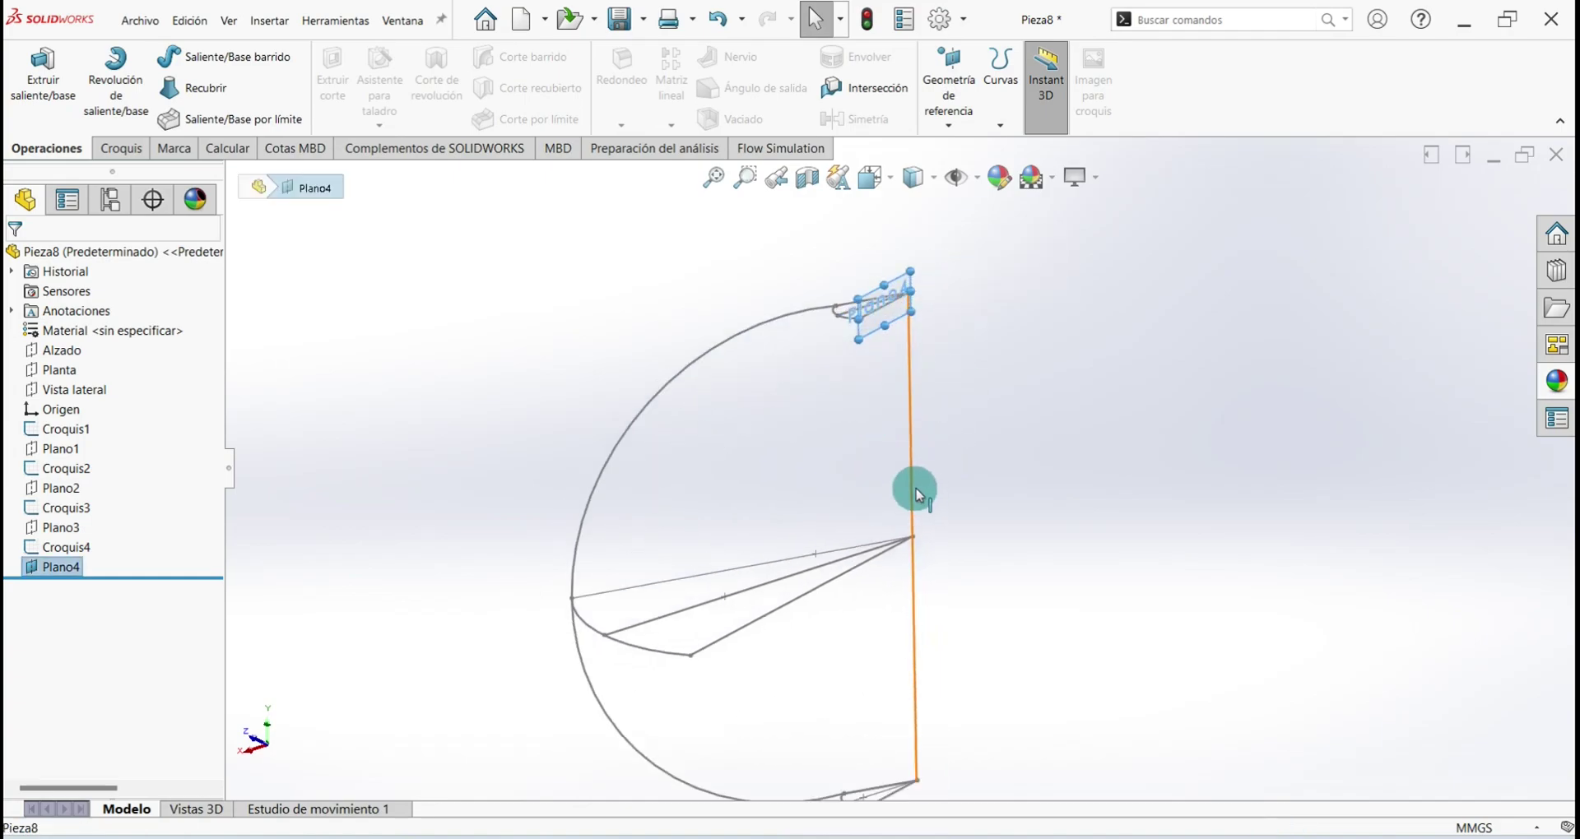
{"action": "left_click_drag", "start_coordinate": [886, 330], "coordinate": [899, 793]}
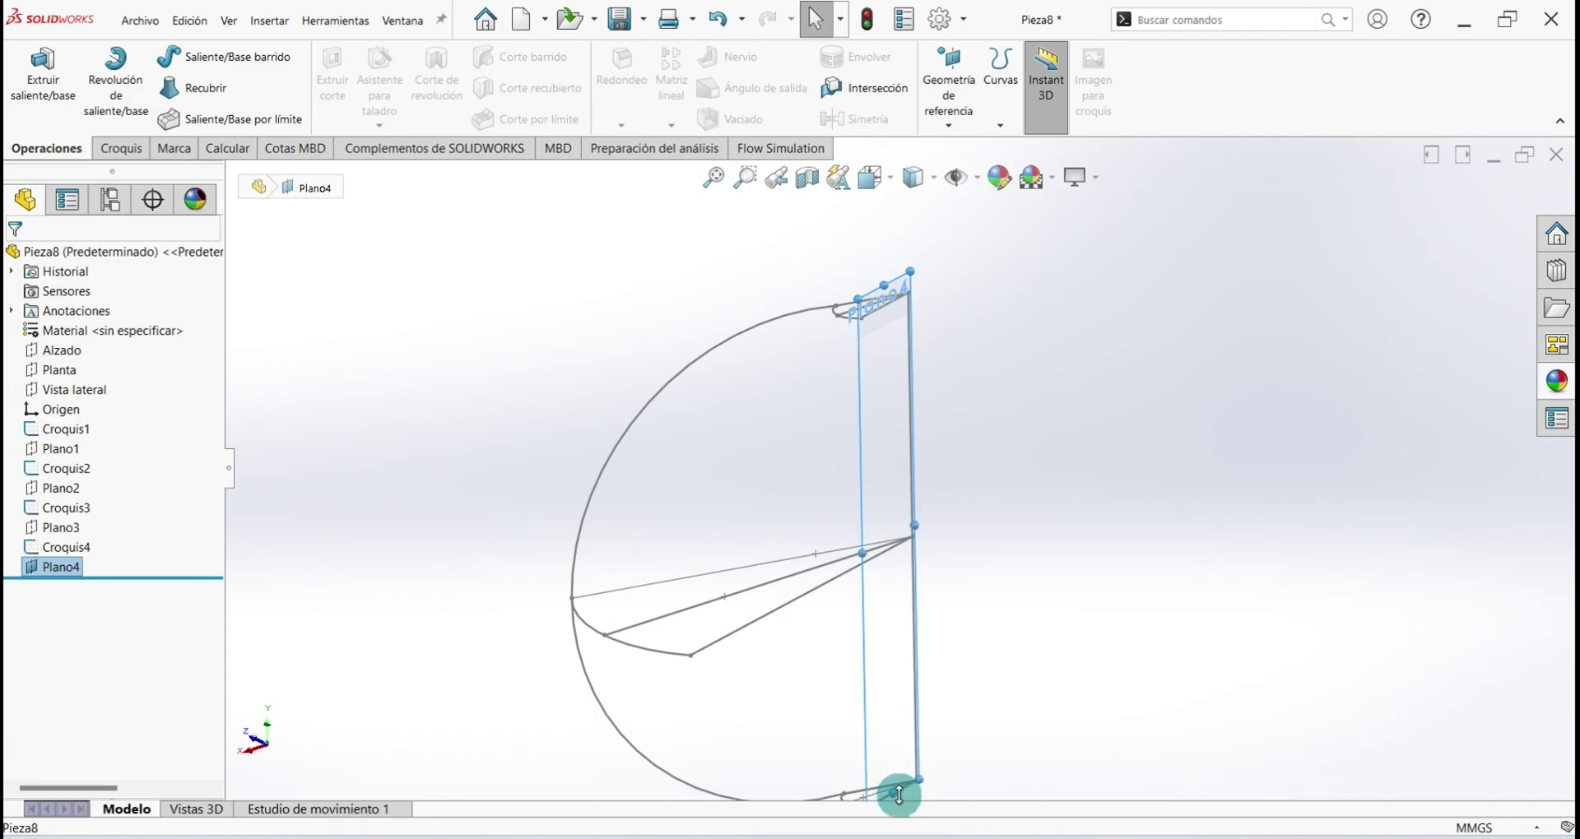
{"action": "scroll", "coordinate": [938, 580], "scroll_direction": "up", "scroll_amount": 1}
{"action": "scroll", "coordinate": [938, 581], "scroll_direction": "down", "scroll_amount": 1}
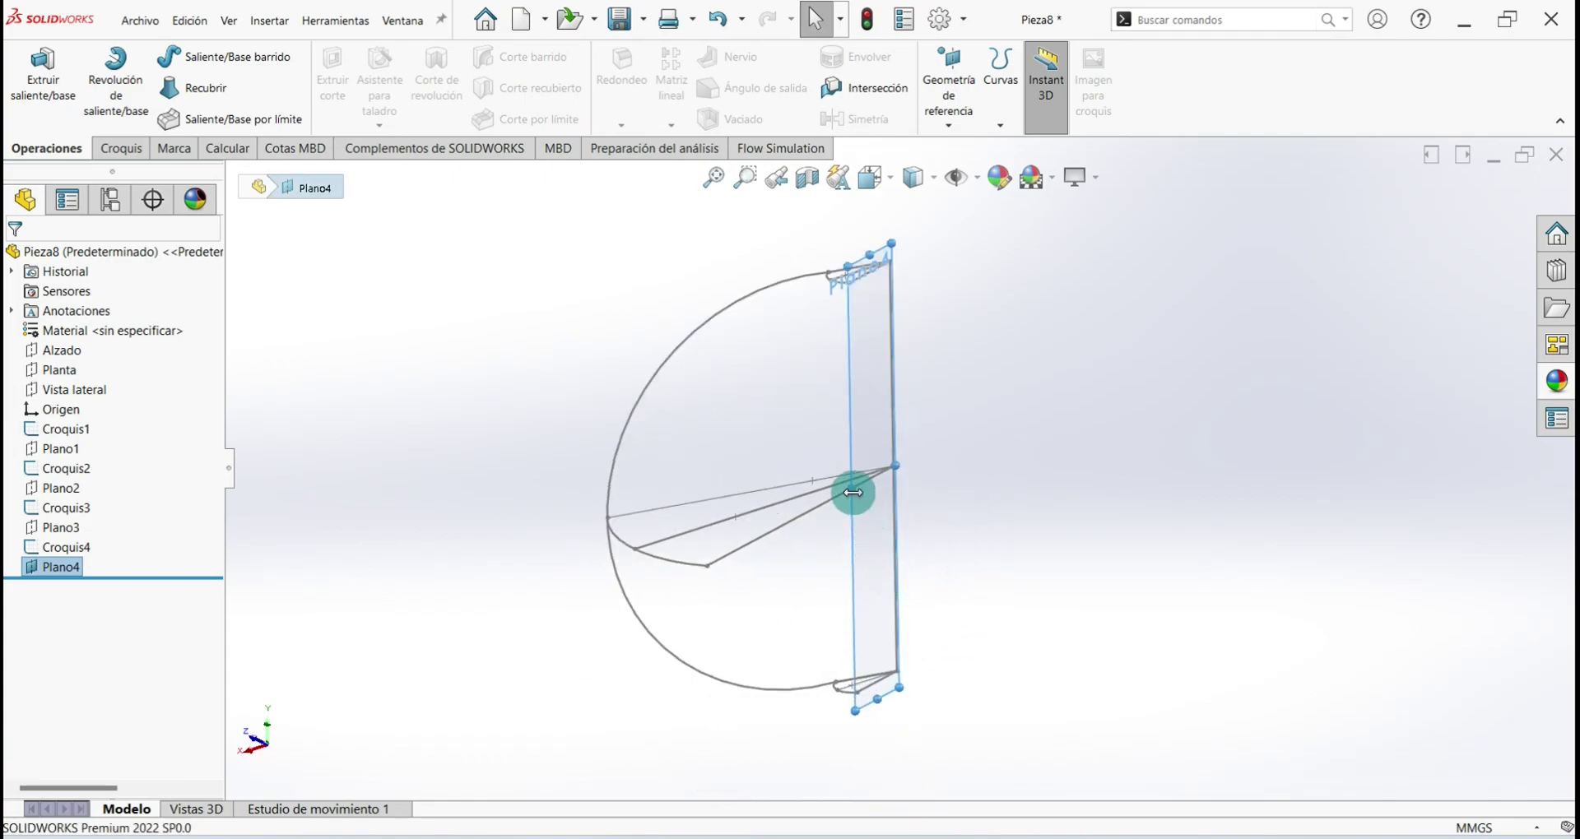
{"action": "left_click_drag", "start_coordinate": [853, 492], "coordinate": [681, 581]}
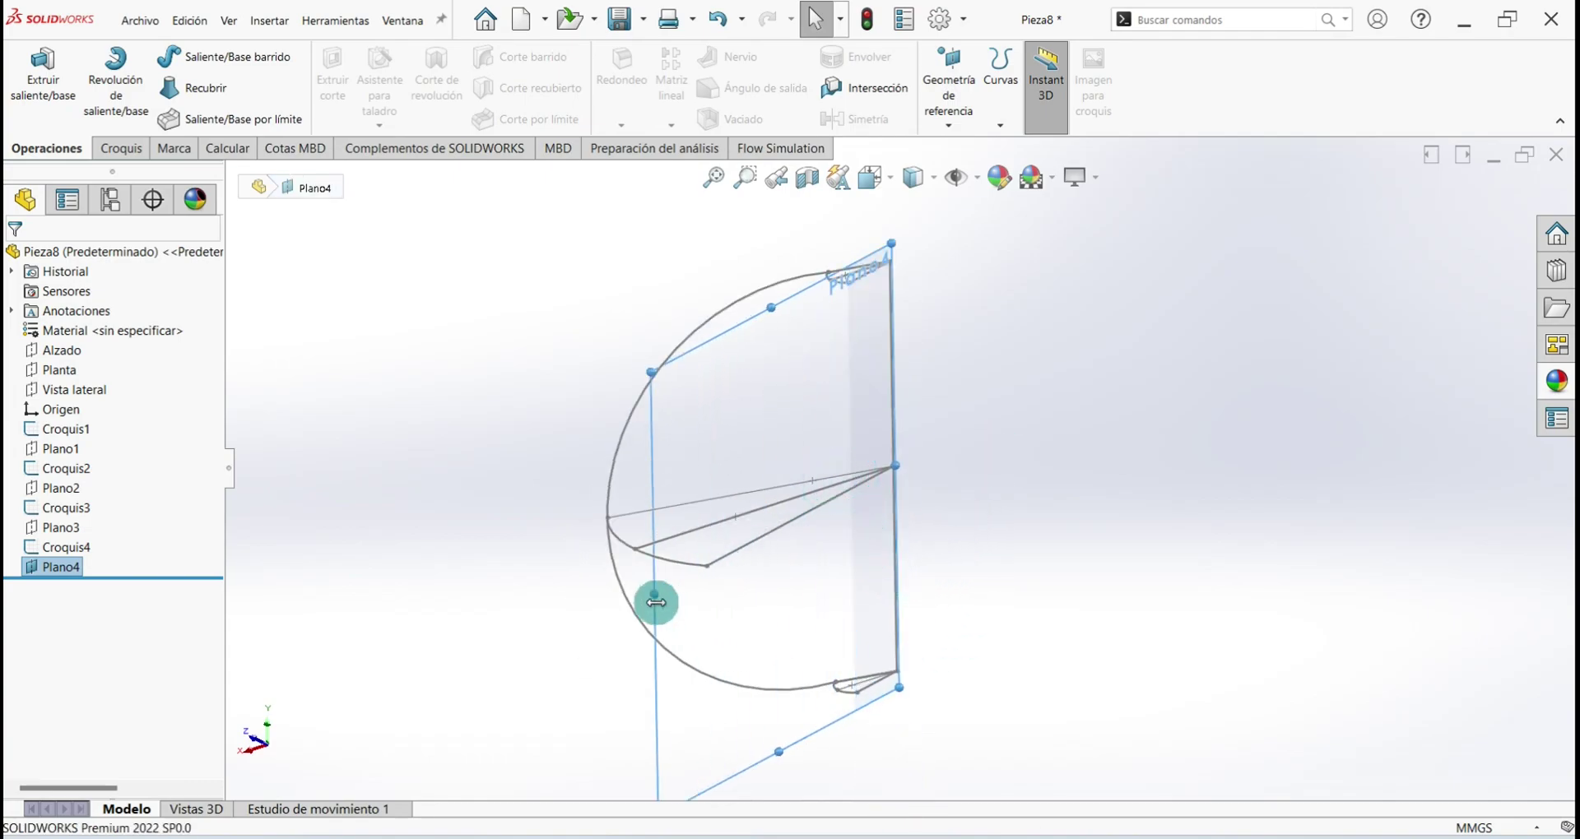
{"action": "left_click", "coordinate": [119, 160]}
{"action": "left_click", "coordinate": [37, 78]}
Draw a vertical line down the lobe's straight edge and a short line to the bottom small curve
{"action": "mouse_move", "coordinate": [913, 353]}
{"action": "middle_mouse_down"}
{"action": "mouse_move", "coordinate": [721, 368]}
{"action": "mouse_move", "coordinate": [705, 430]}
{"action": "middle_mouse_up"}
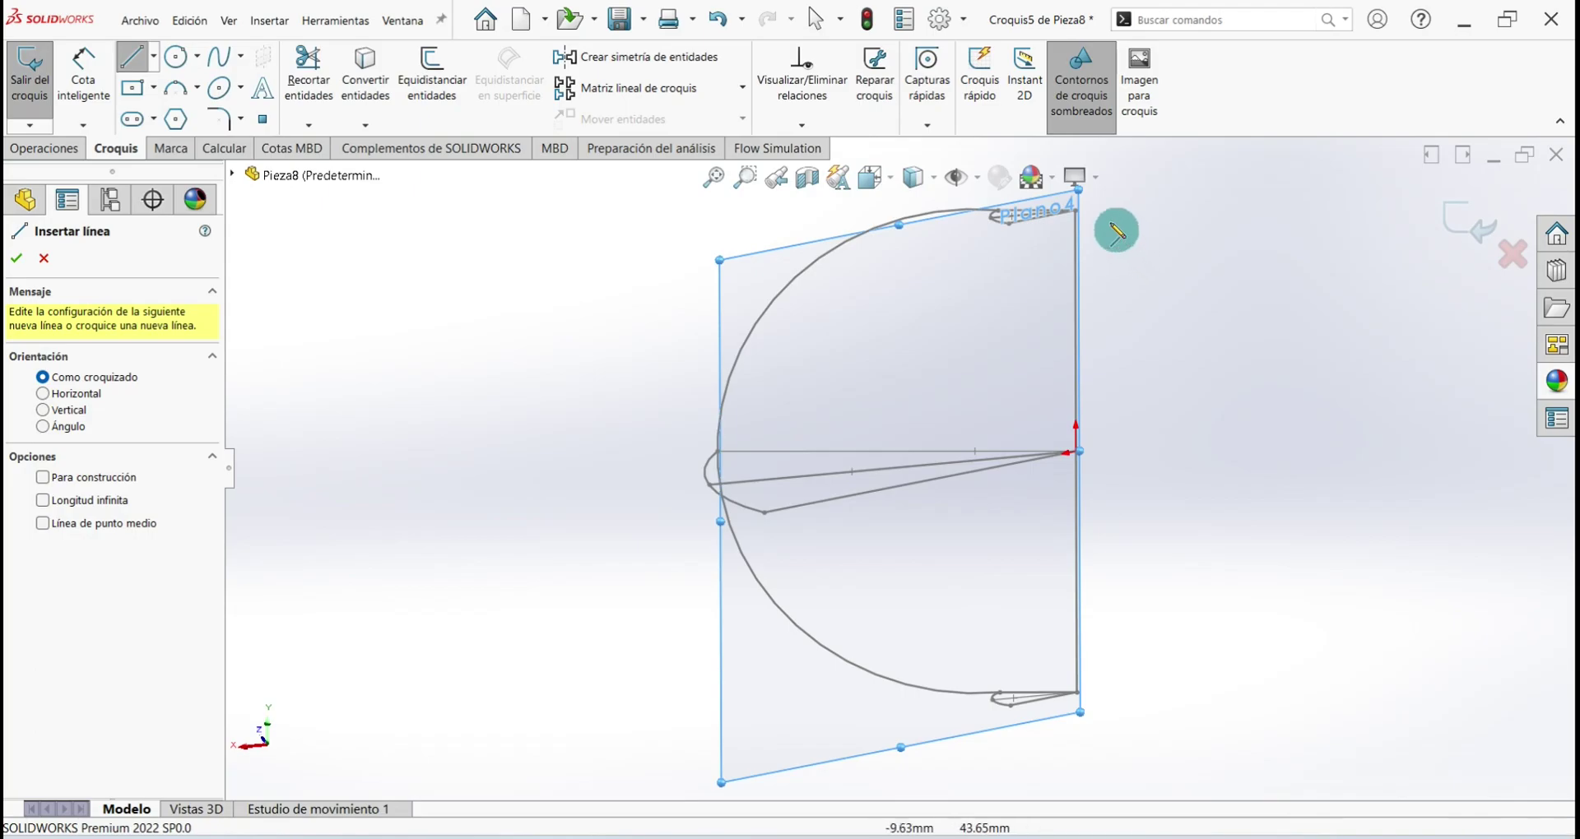
{"action": "left_click", "coordinate": [1077, 212]}
{"action": "left_click", "coordinate": [1078, 693]}
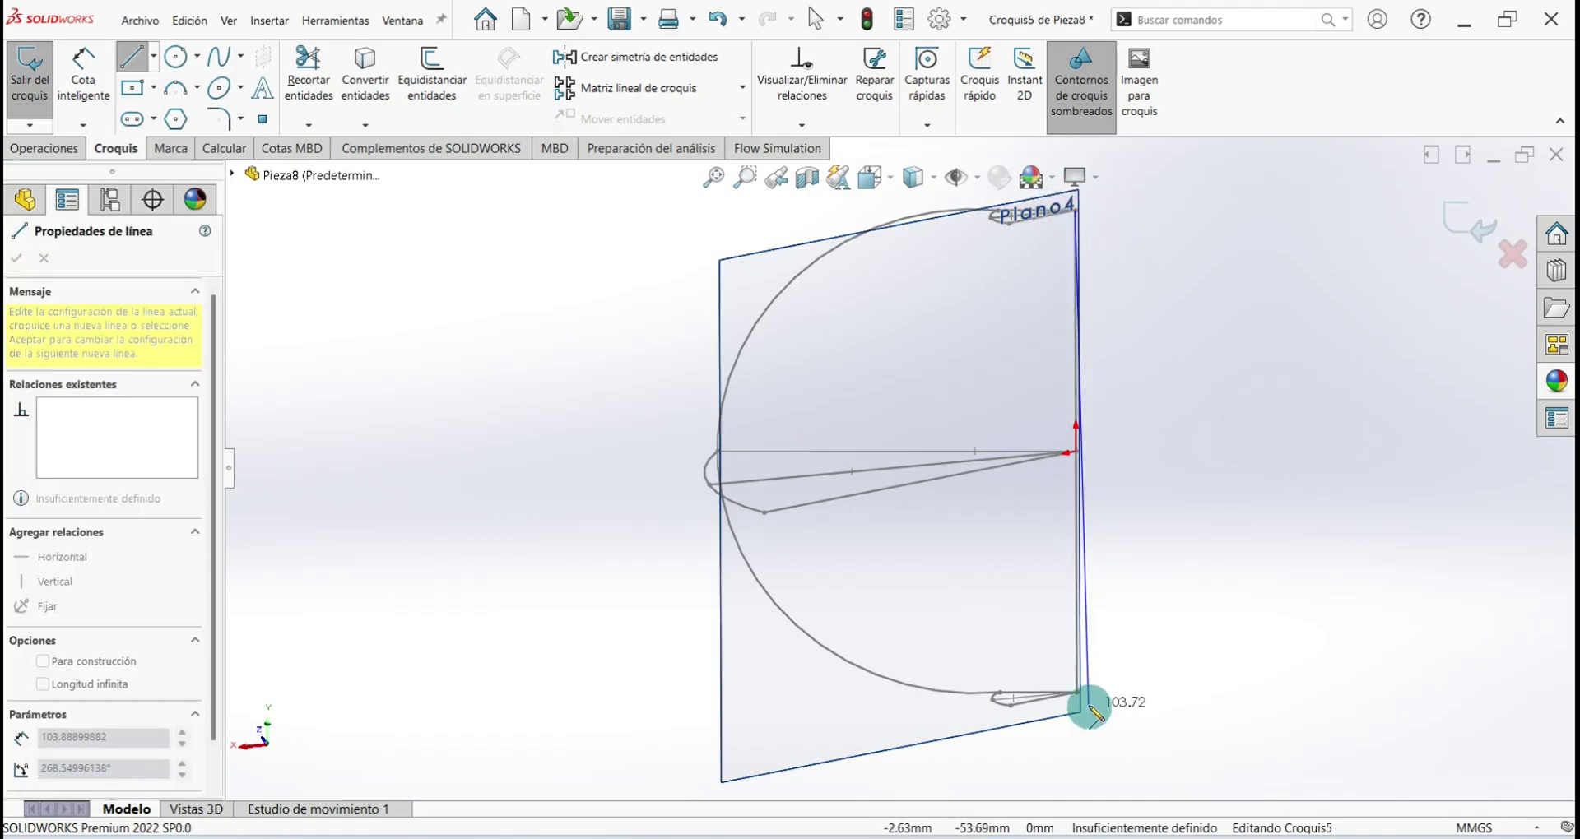
{"action": "scroll", "coordinate": [1045, 728], "scroll_direction": "down", "scroll_amount": 4}
{"action": "scroll", "coordinate": [1041, 576], "scroll_direction": "down", "scroll_amount": 3}
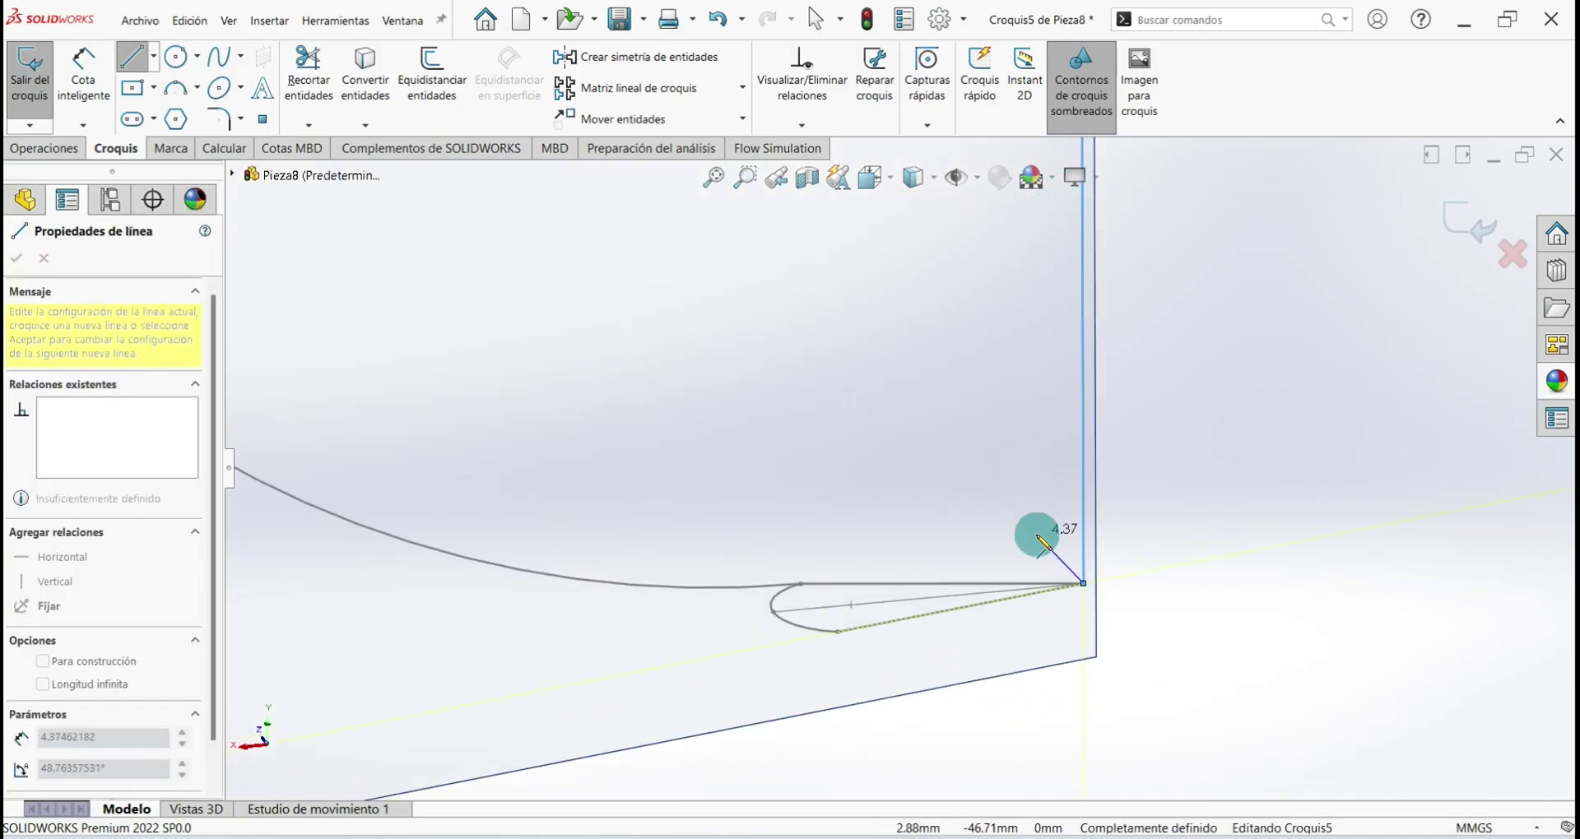
{"action": "left_click", "coordinate": [837, 634]}
{"action": "right_click", "coordinate": [947, 436]}
{"action": "left_click", "coordinate": [973, 452]}
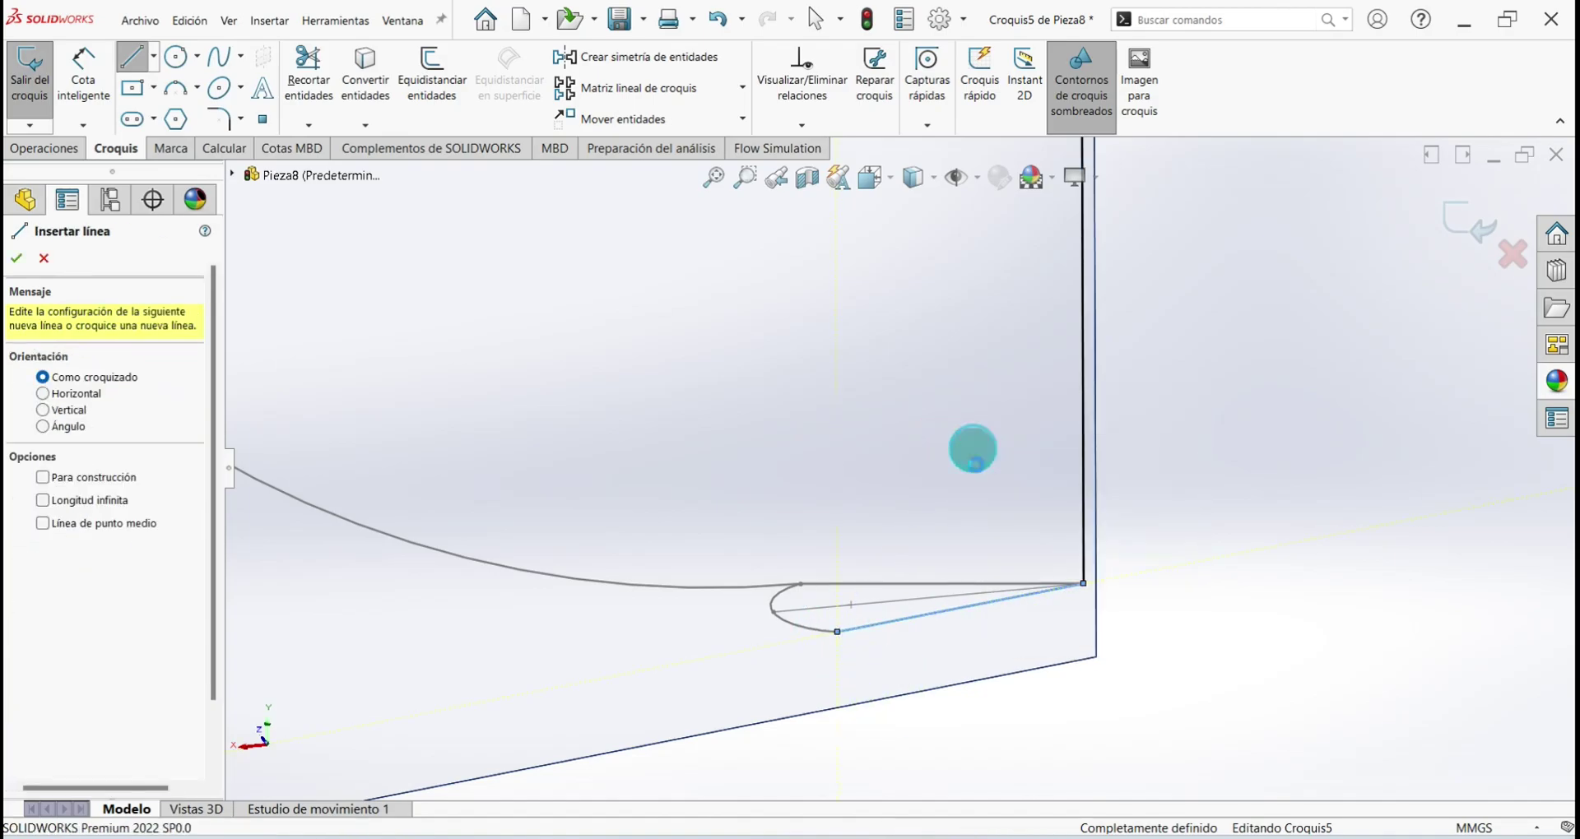
Draw a short line from Plano4's top corner to the small top curve
{"action": "mouse_move", "coordinate": [928, 633]}
{"action": "middle_mouse_down"}
{"action": "mouse_move", "coordinate": [1006, 671]}
{"action": "mouse_move", "coordinate": [928, 254]}
{"action": "middle_mouse_up"}
{"action": "scroll", "coordinate": [913, 254], "scroll_direction": "down", "scroll_amount": 3}
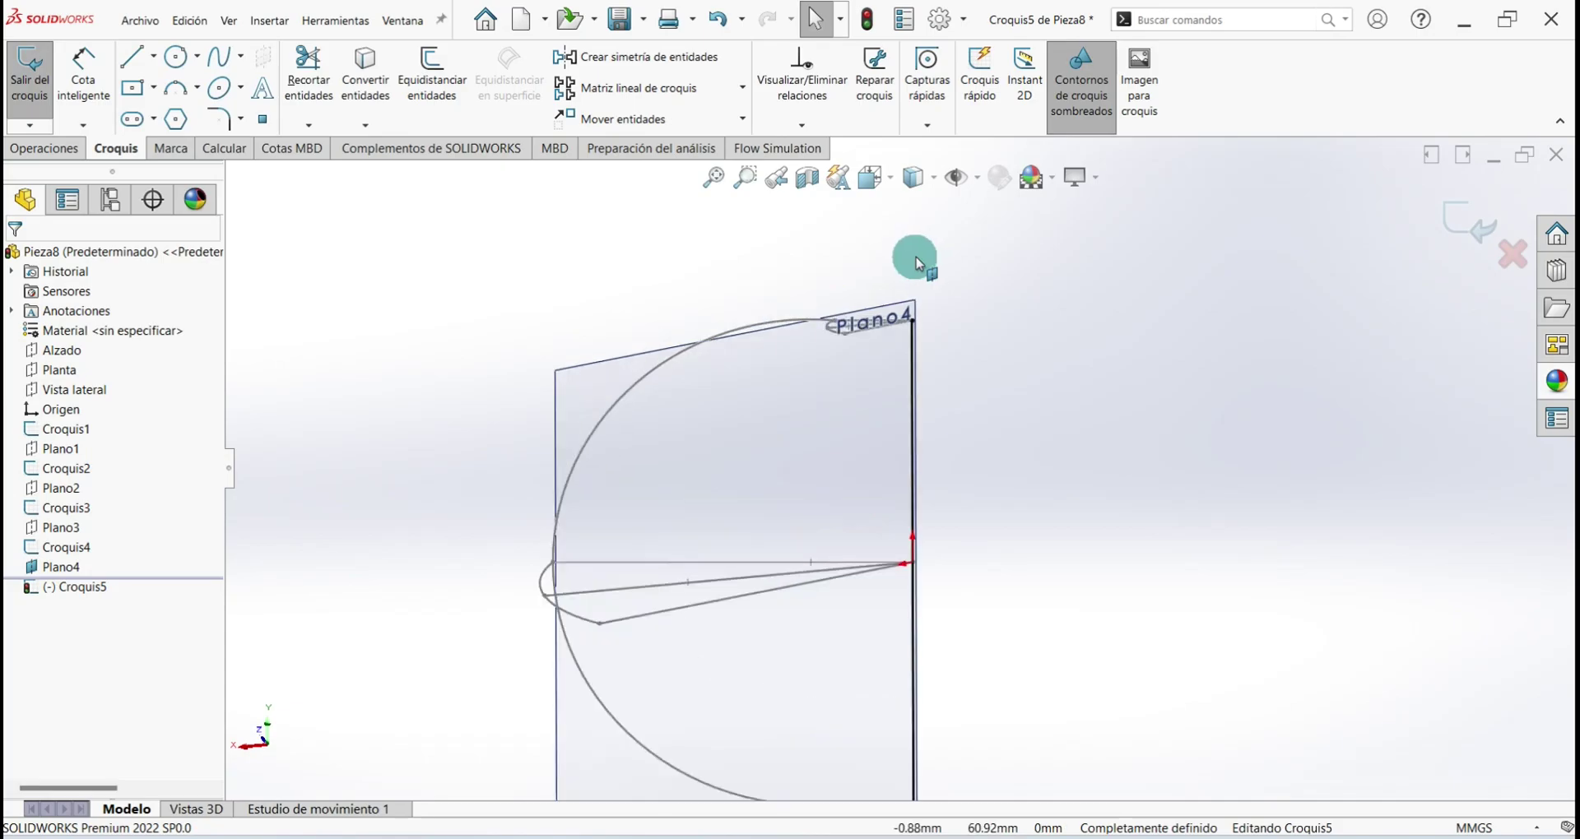
{"action": "left_click", "coordinate": [127, 54]}
{"action": "scroll", "coordinate": [748, 434], "scroll_direction": "down", "scroll_amount": 3}
{"action": "scroll", "coordinate": [1029, 362], "scroll_direction": "down", "scroll_amount": 2}
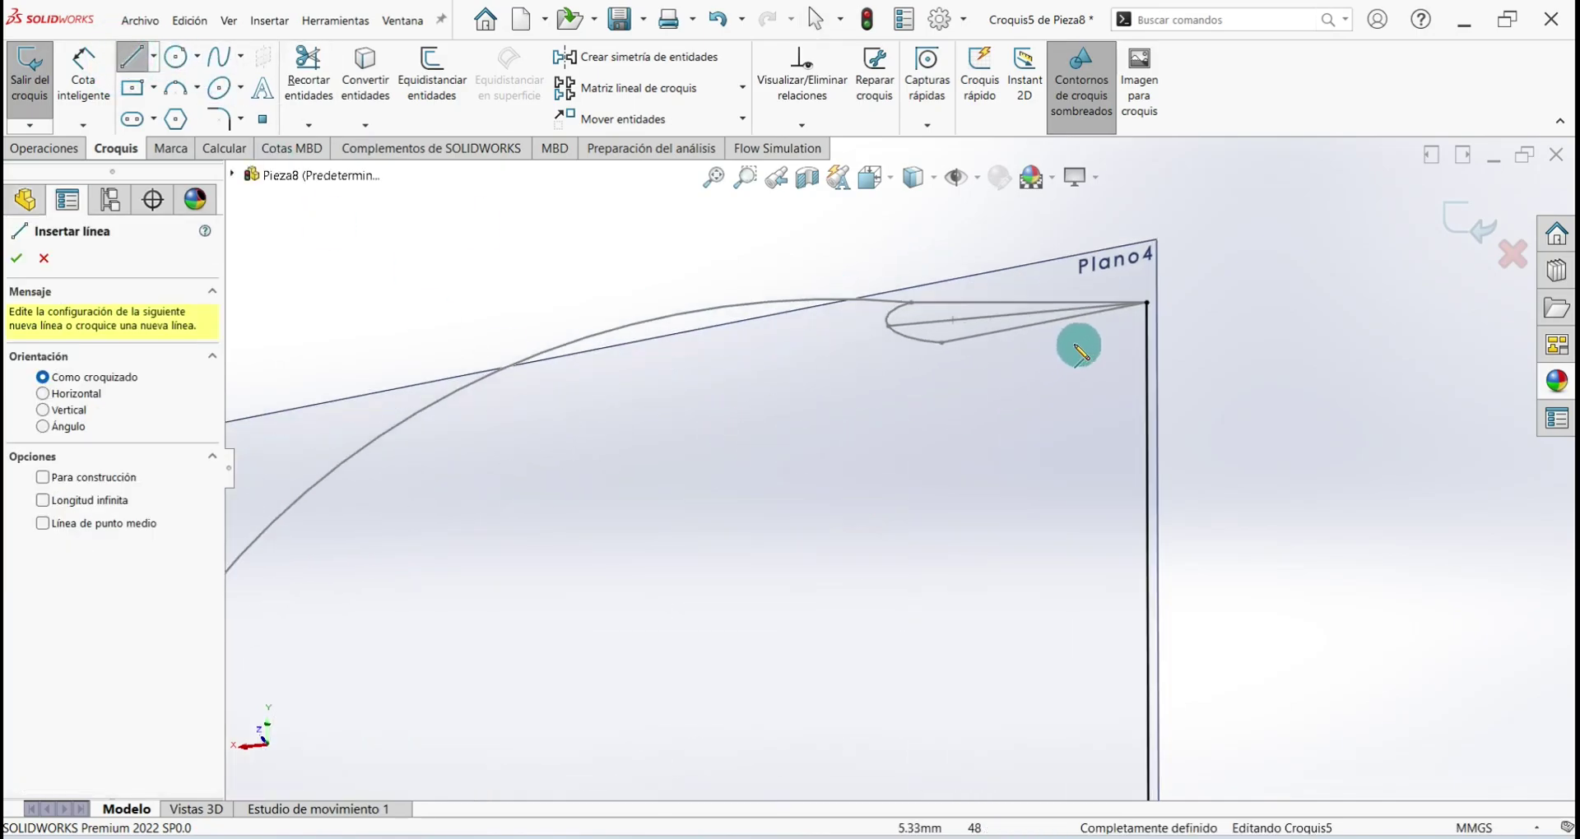
{"action": "left_click", "coordinate": [1149, 305]}
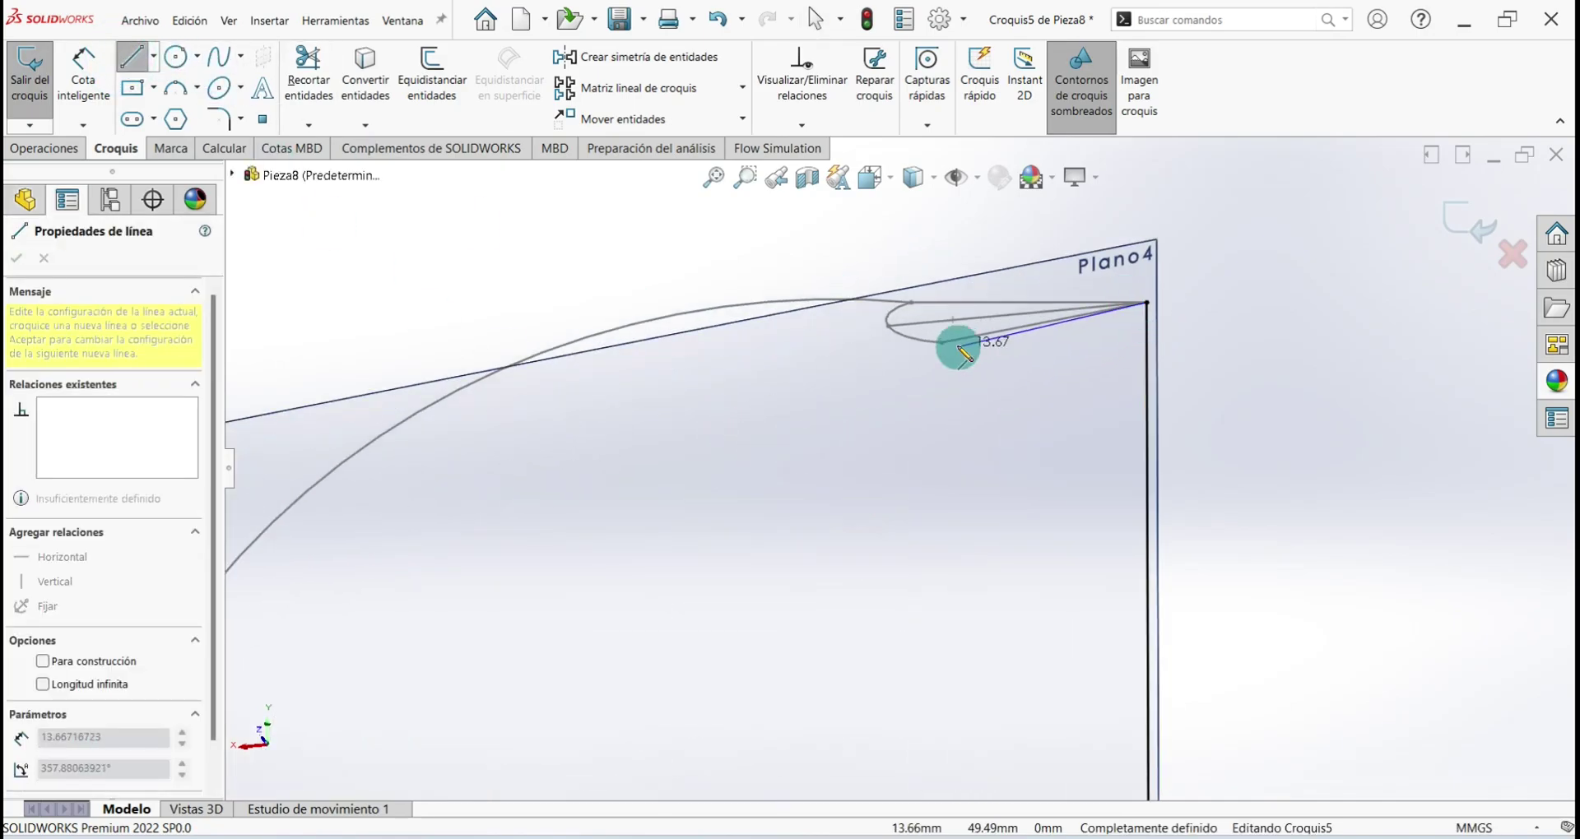
{"action": "left_click", "coordinate": [941, 343]}
{"action": "right_click", "coordinate": [905, 210]}
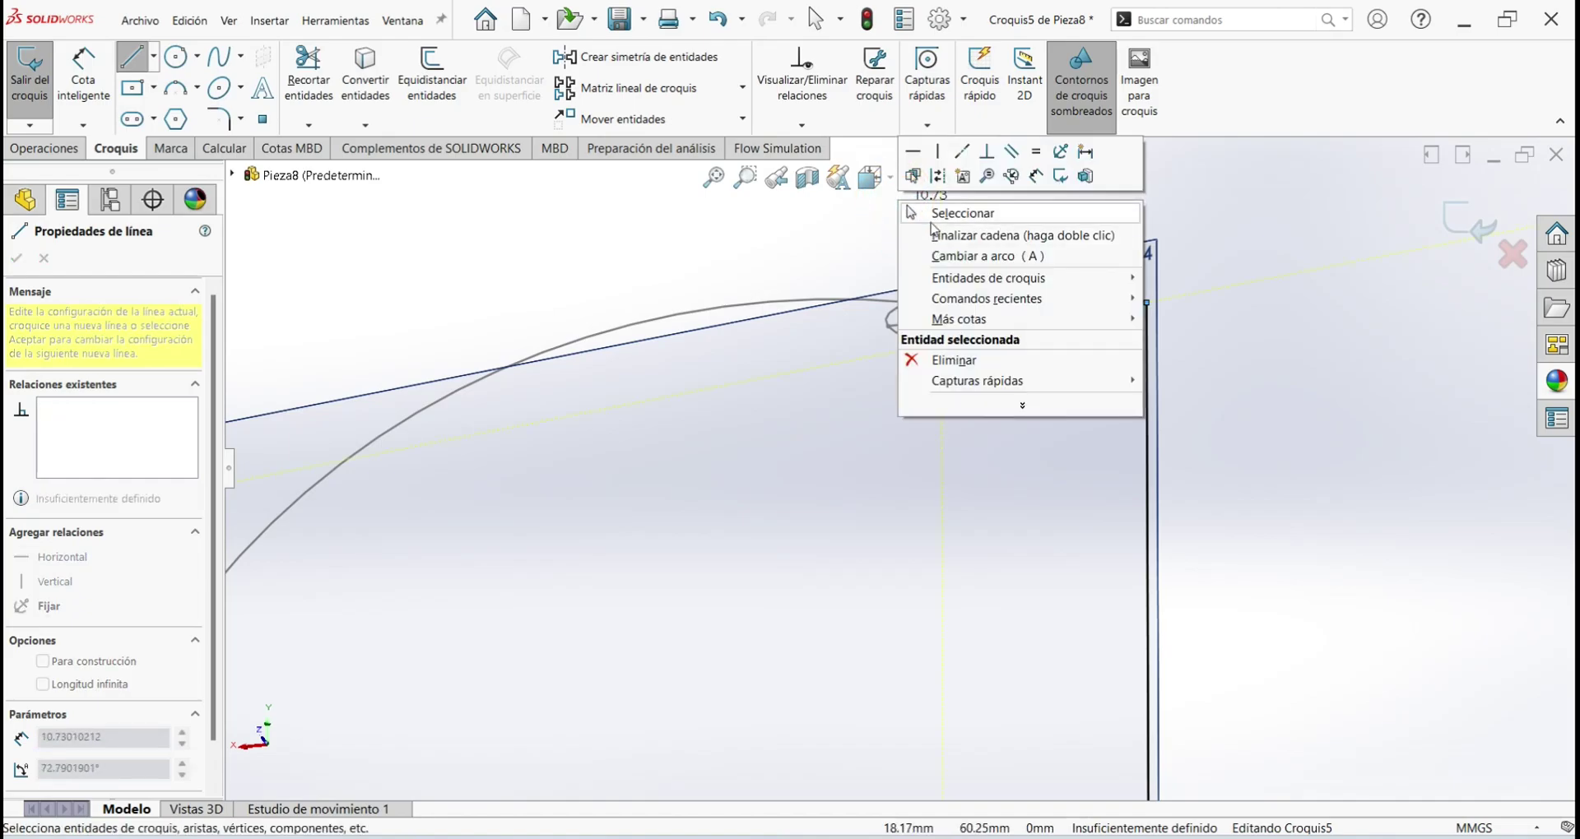
{"action": "left_click", "coordinate": [927, 214]}
{"action": "middle_click_drag", "start_coordinate": [927, 214], "coordinate": [932, 661]}
{"action": "left_click", "coordinate": [141, 72]}
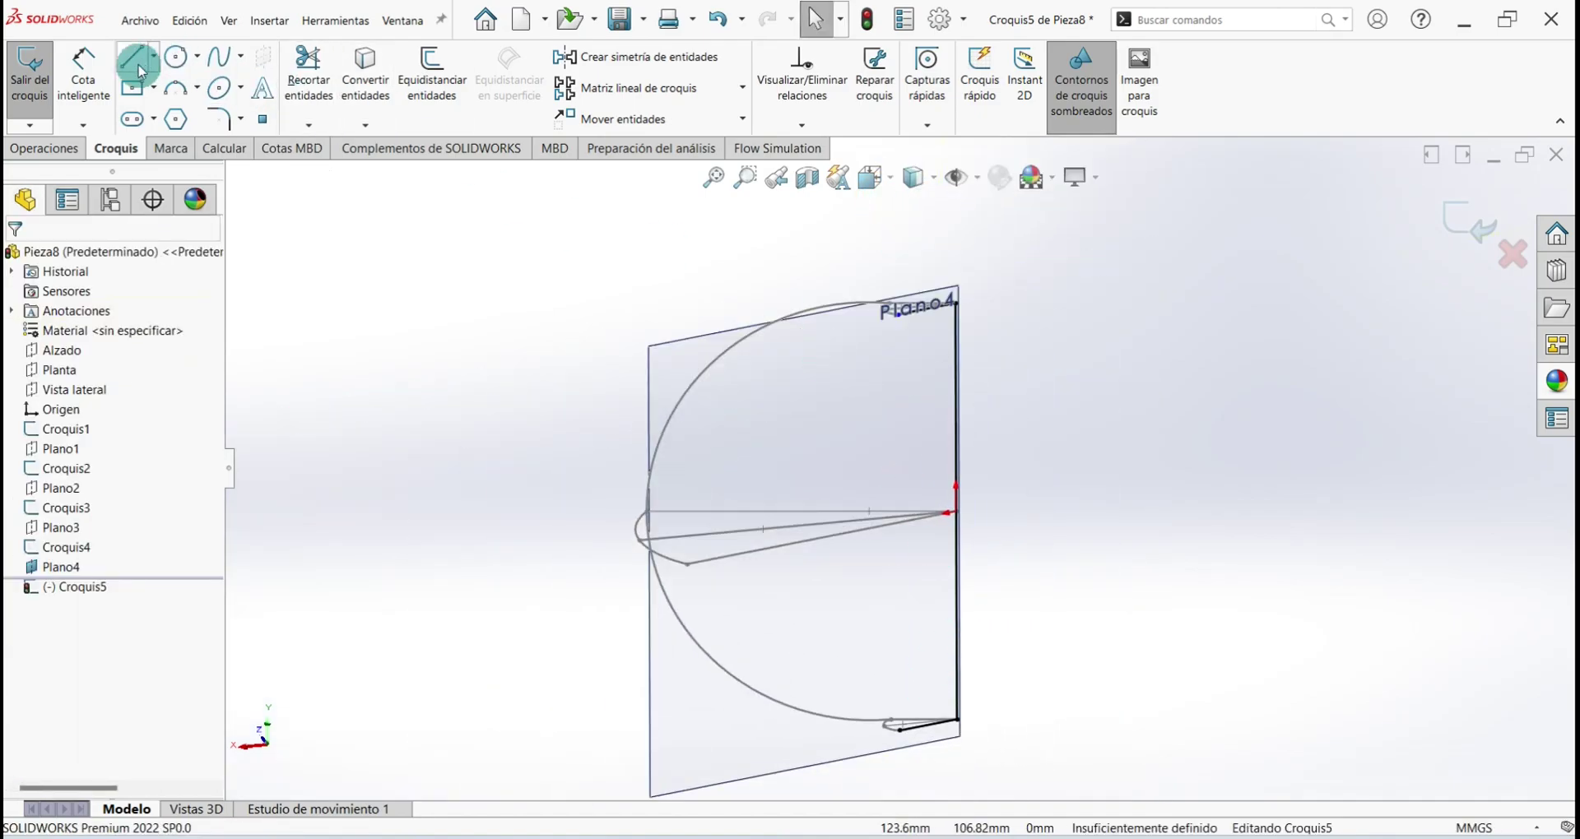
Draw a three-point arc on Plano4 spanning from the lobe's top to its bottom
{"action": "left_click", "coordinate": [173, 96]}
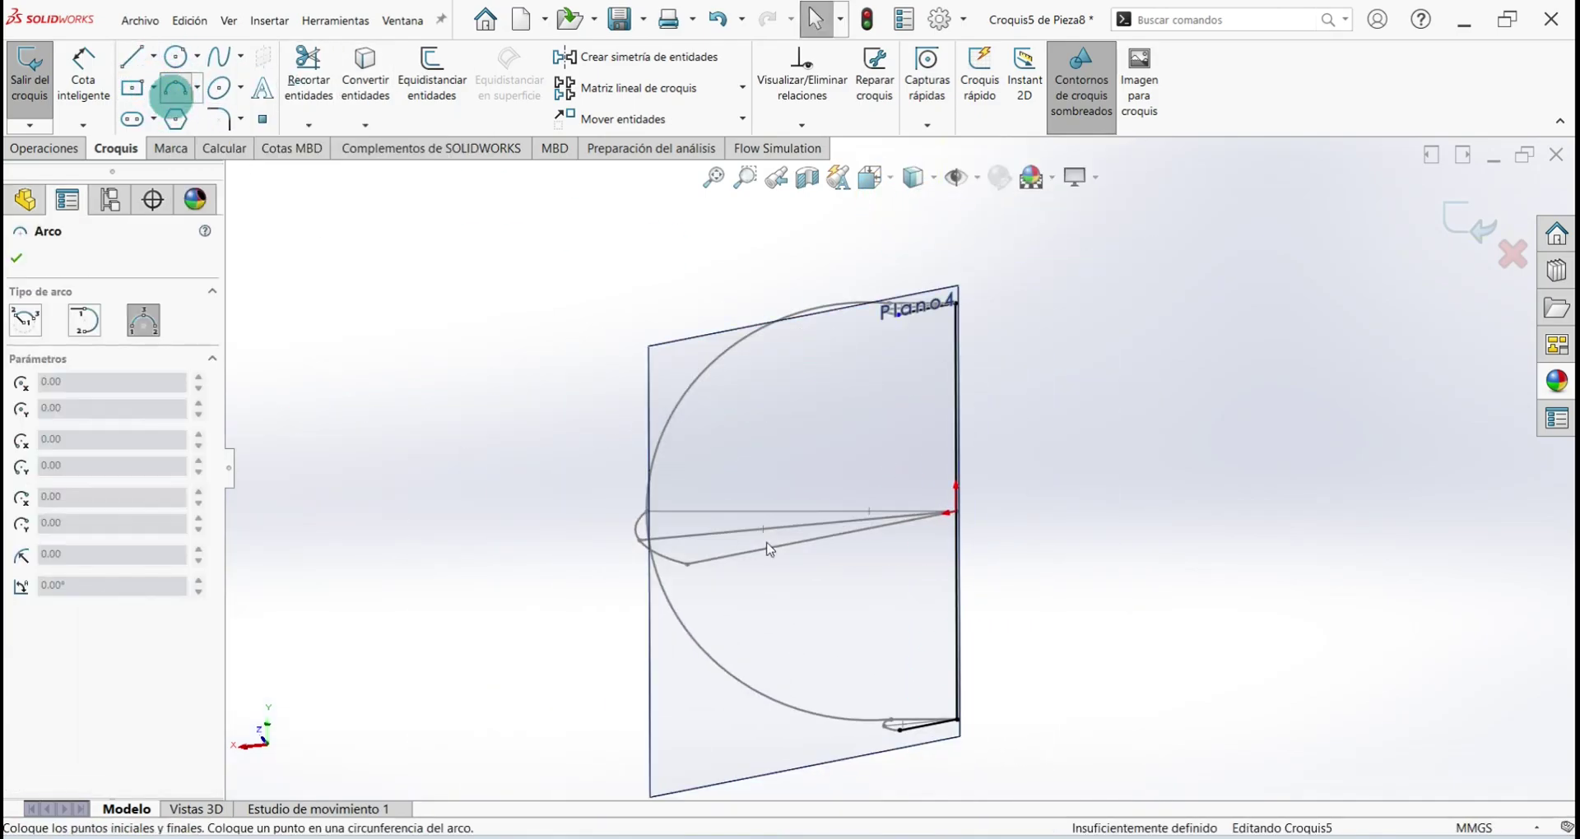
{"action": "left_click", "coordinate": [905, 321]}
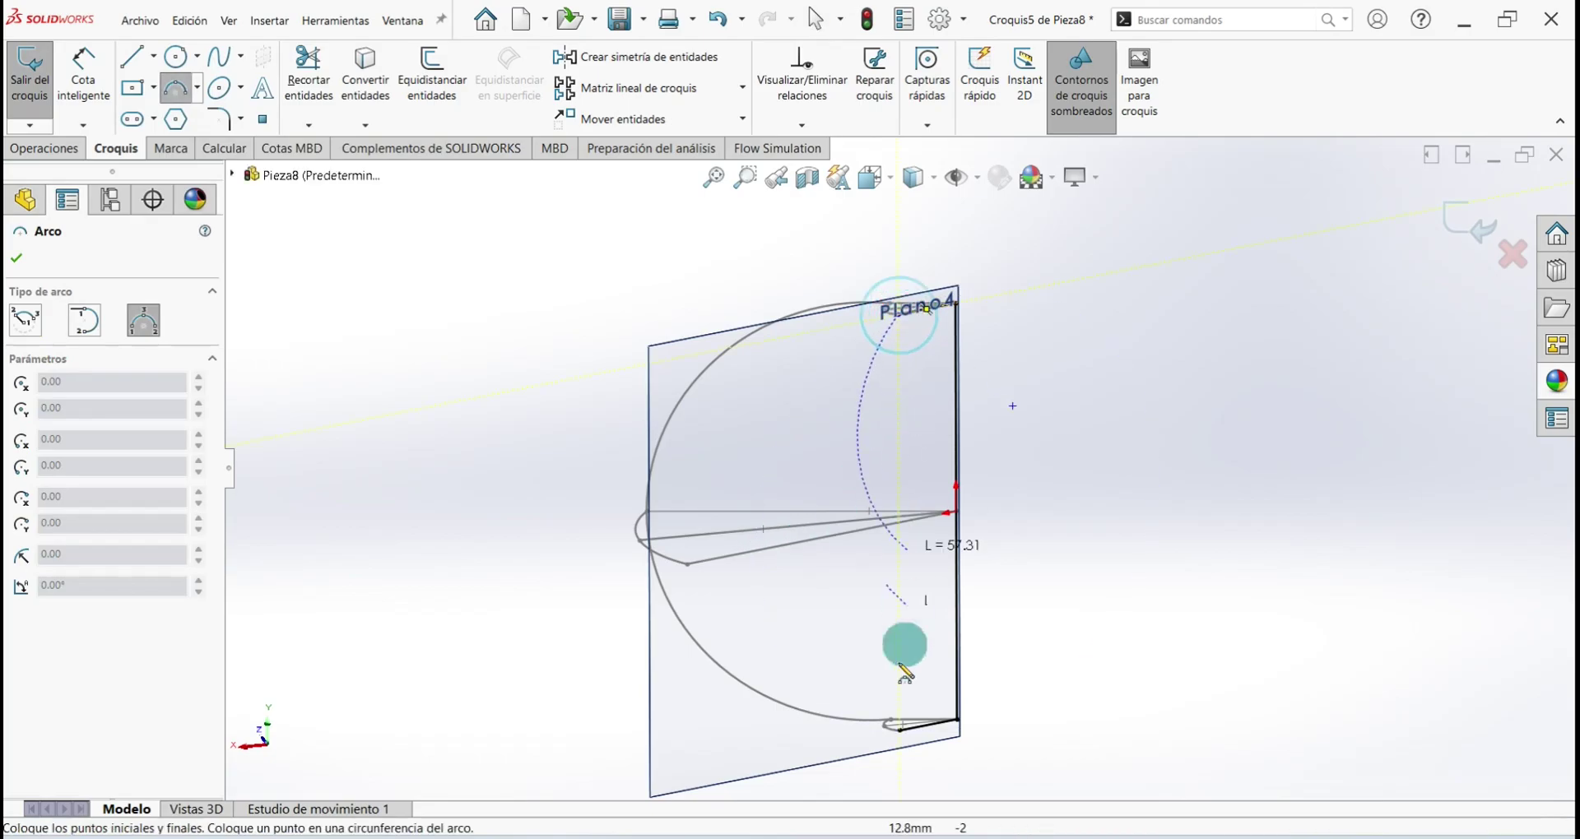
{"action": "left_click", "coordinate": [901, 730]}
{"action": "left_click", "coordinate": [663, 576]}
{"action": "right_click", "coordinate": [536, 458]}
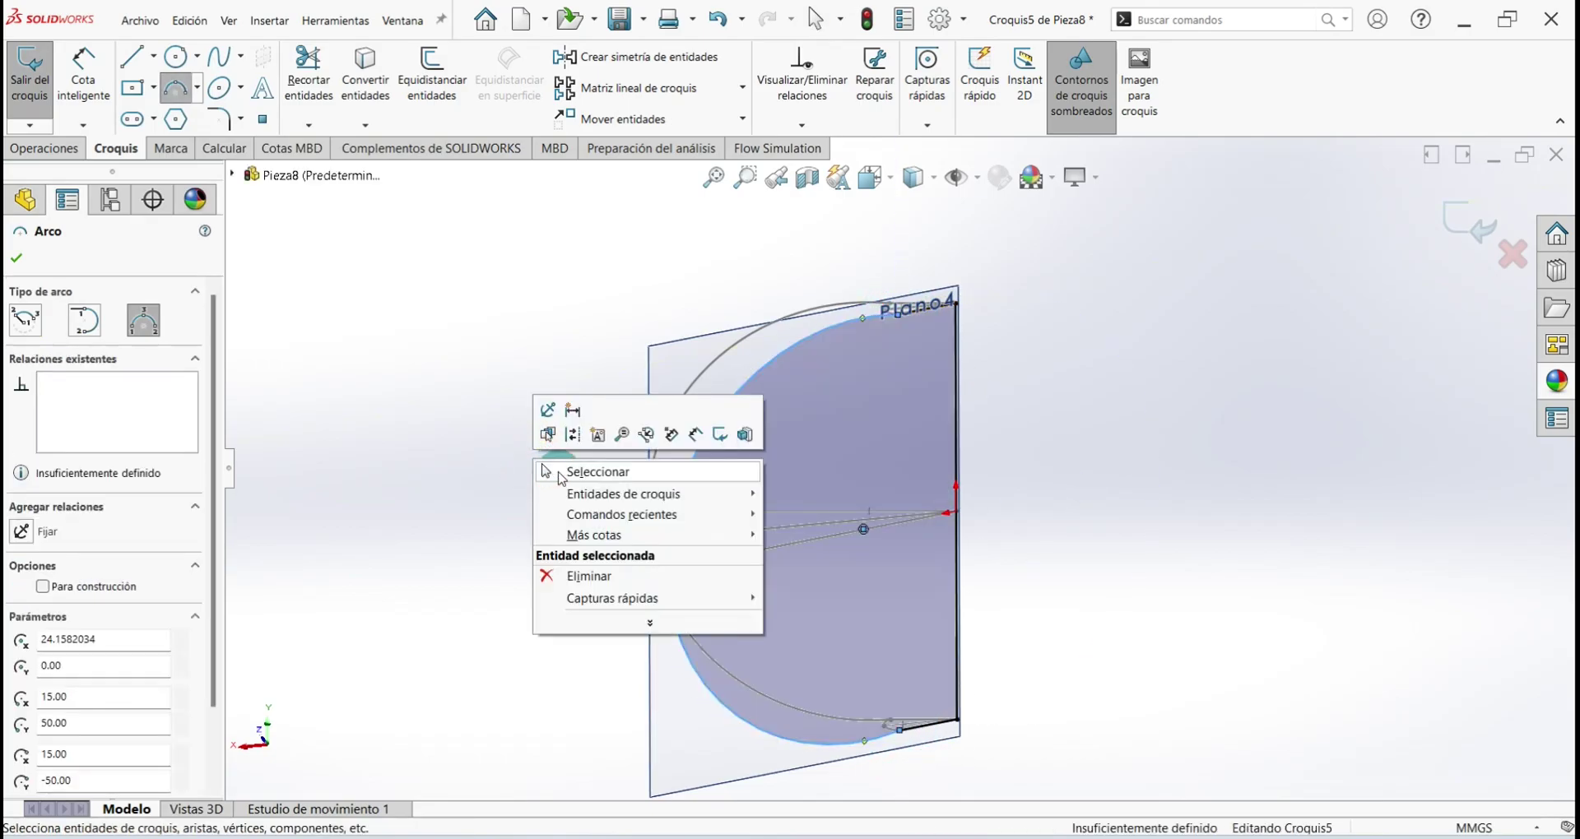
{"action": "left_click", "coordinate": [576, 469]}
{"action": "scroll", "coordinate": [719, 528], "scroll_direction": "down", "scroll_amount": 3}
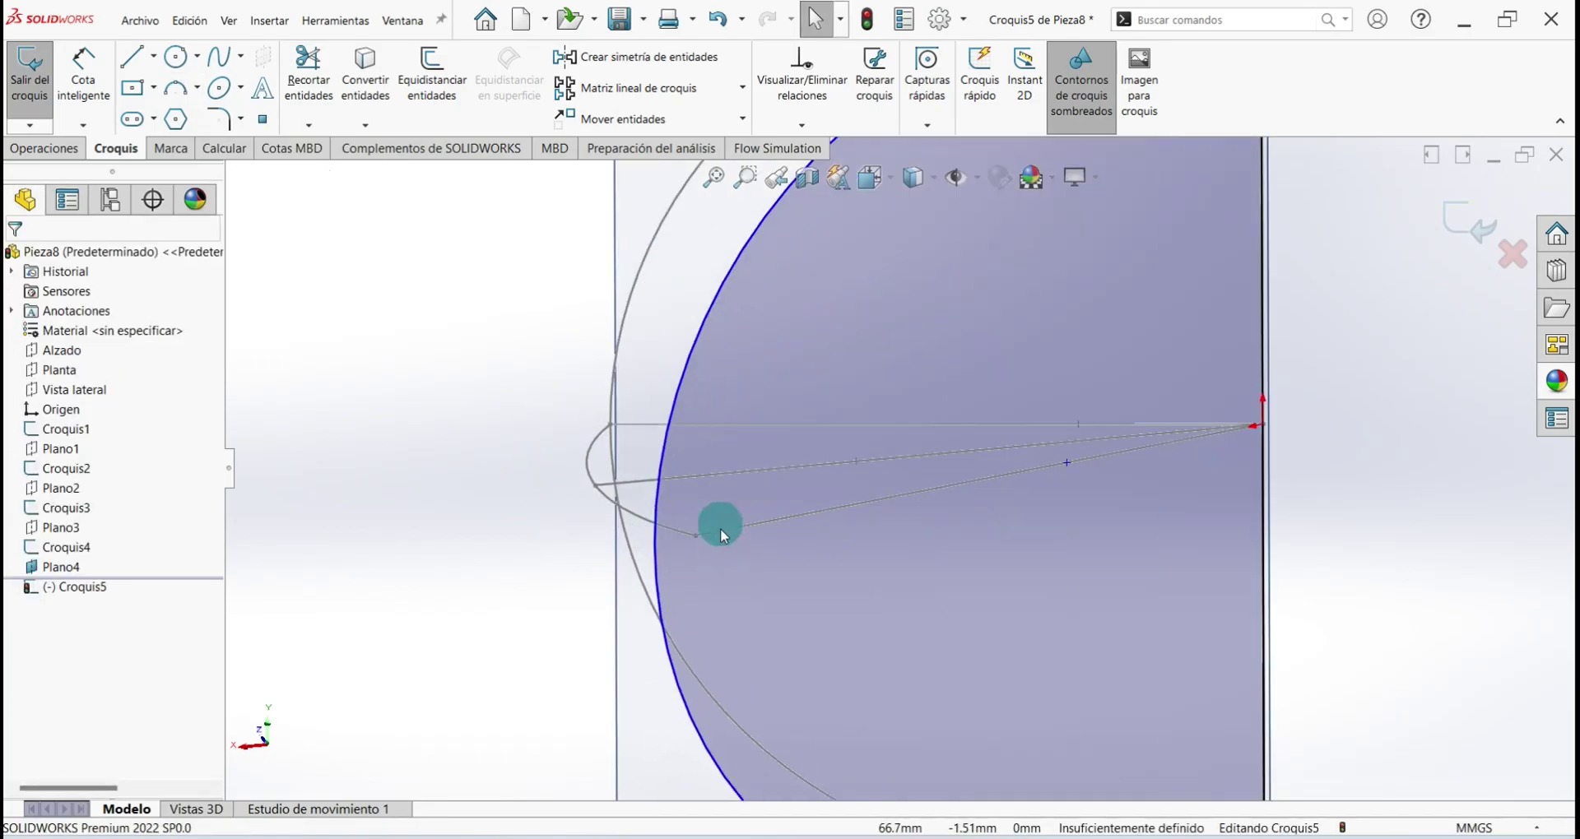
Make the arc coincident with the Croquis1 guide point and exit Croquis5
{"action": "left_click", "coordinate": [670, 449]}
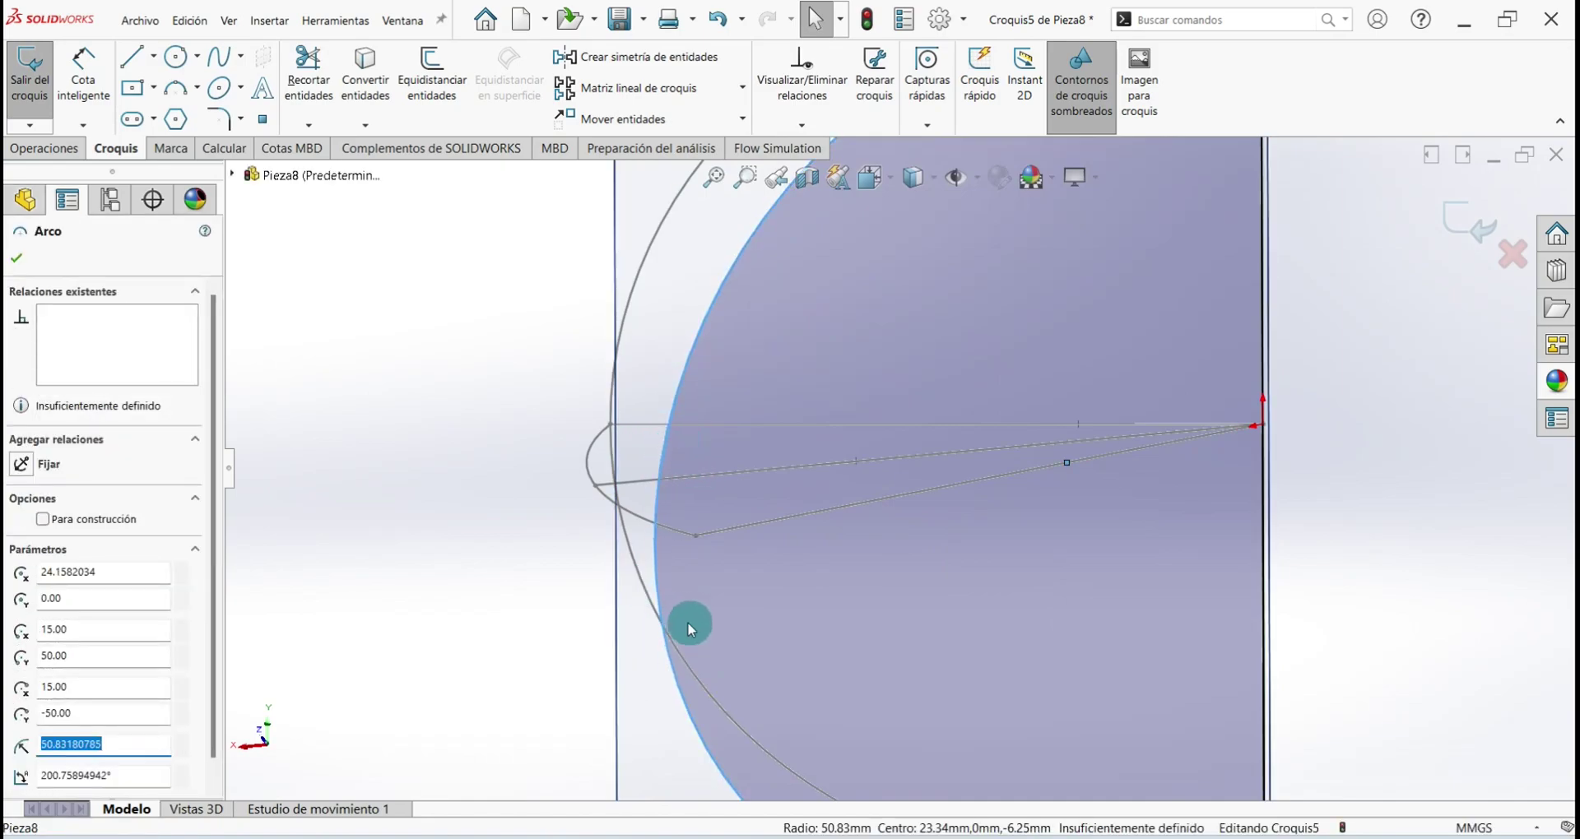
{"action": "left_click", "coordinate": [696, 536], "text": "ctrl"}
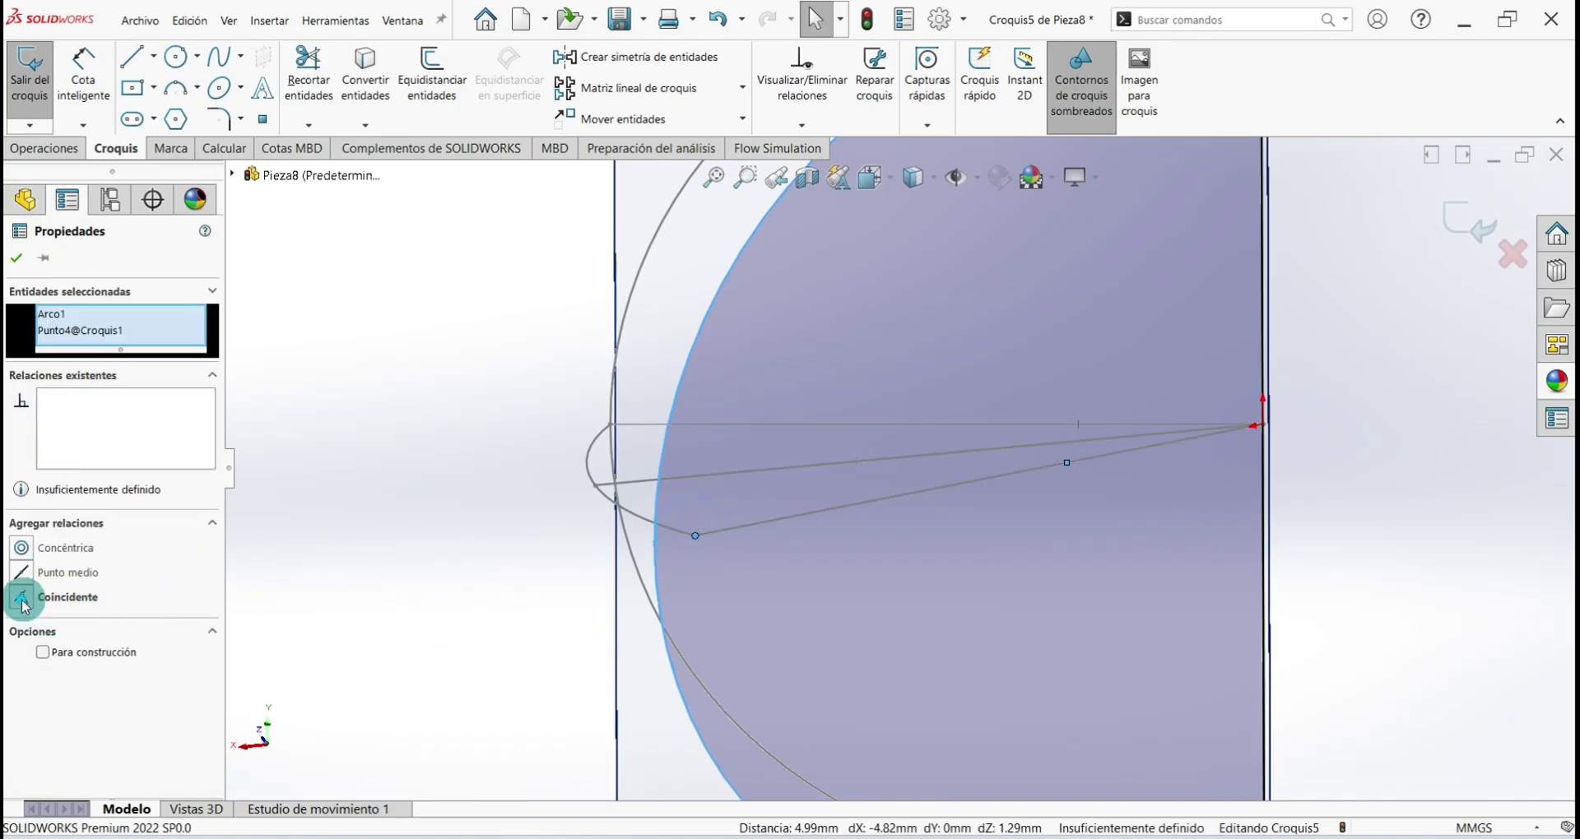
{"action": "left_click", "coordinate": [22, 598]}
{"action": "left_click", "coordinate": [17, 257]}
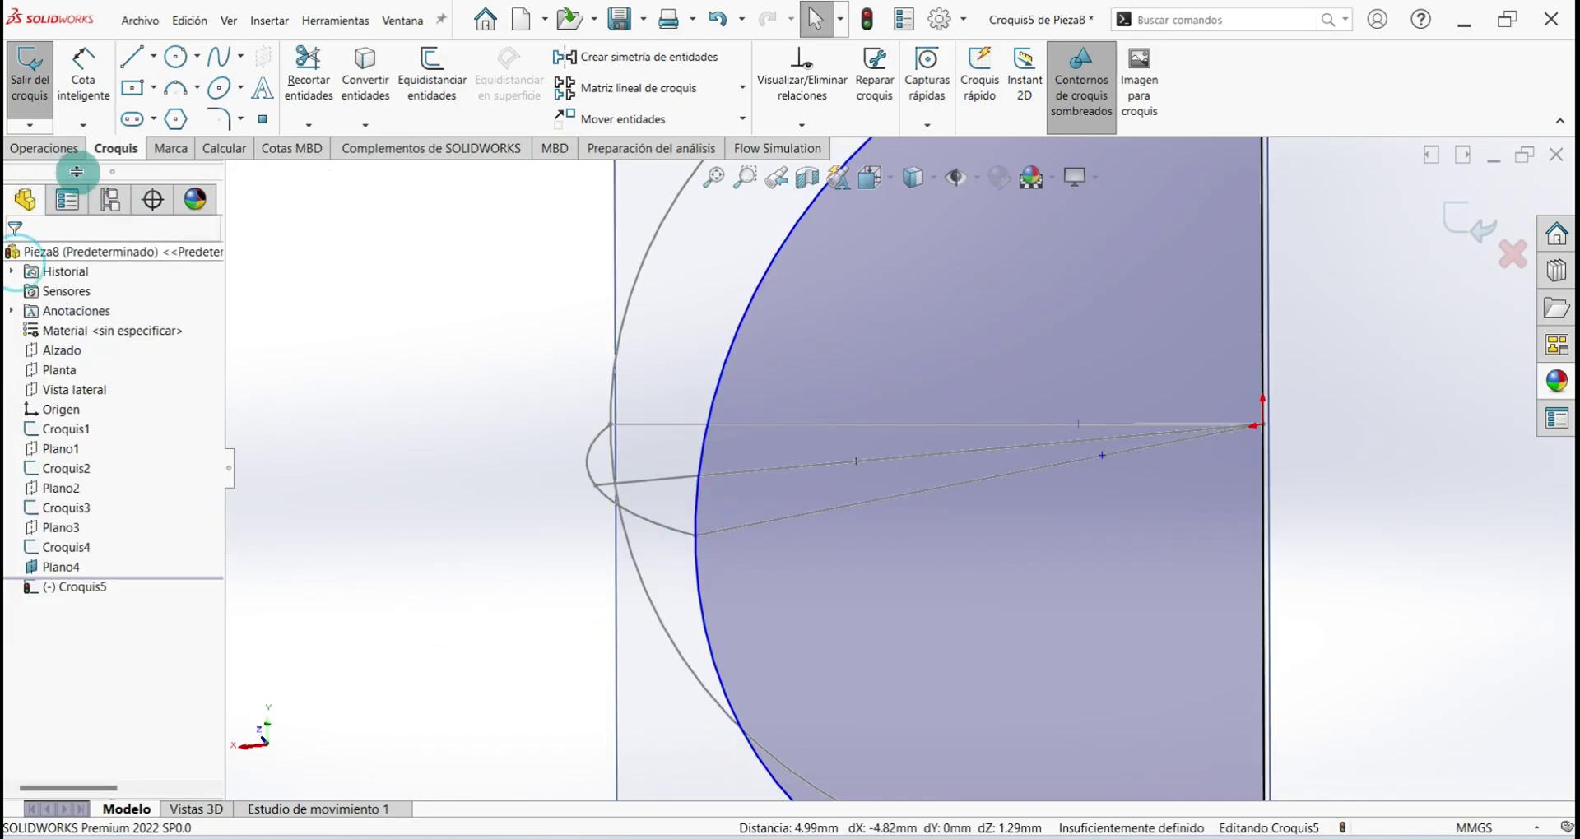
{"action": "left_click", "coordinate": [29, 82]}
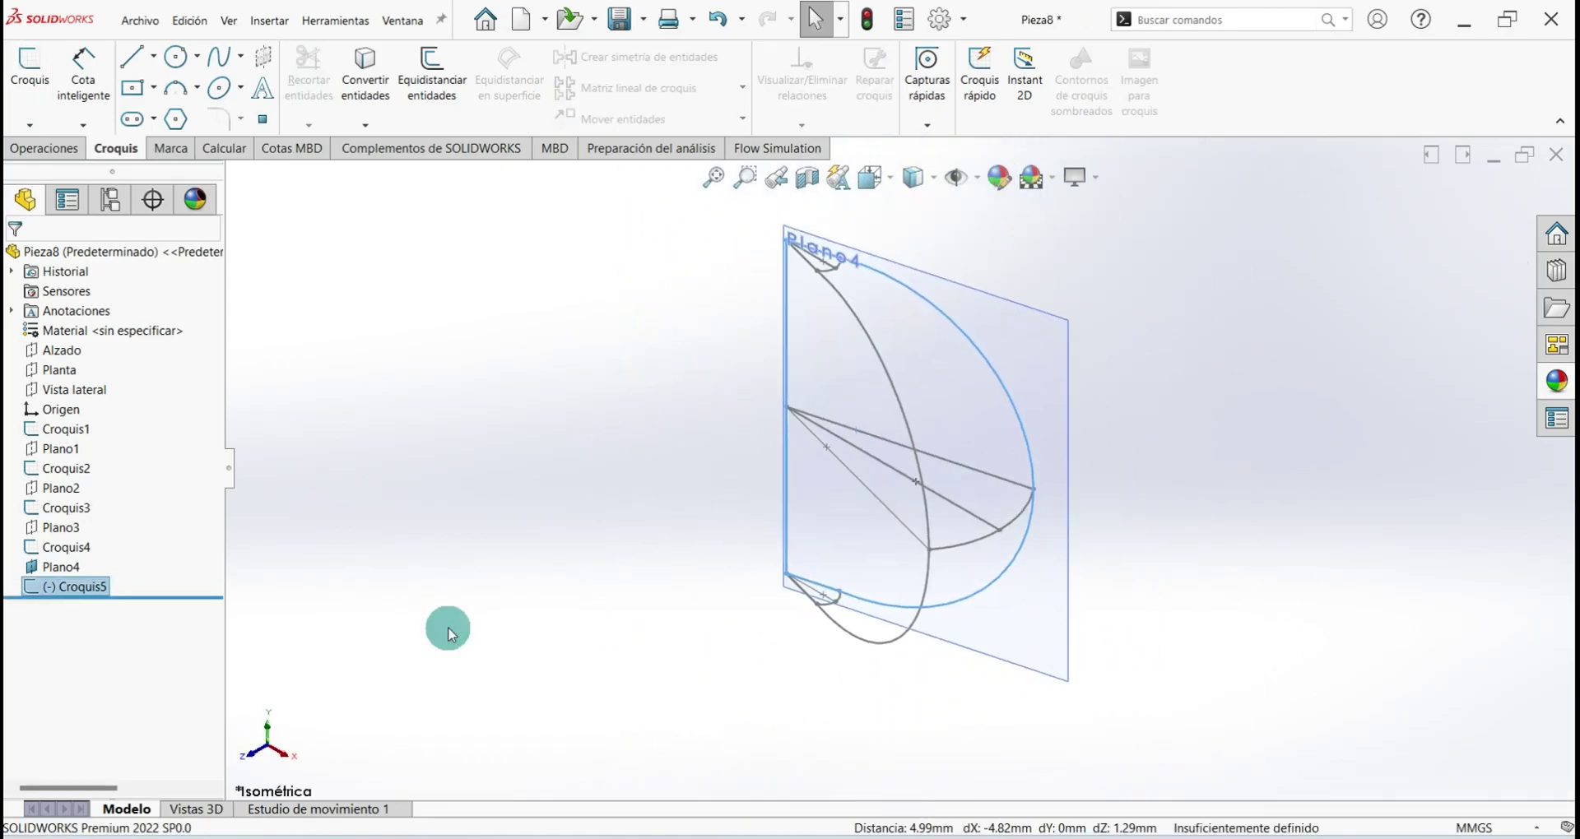
{"action": "left_click", "coordinate": [663, 731]}
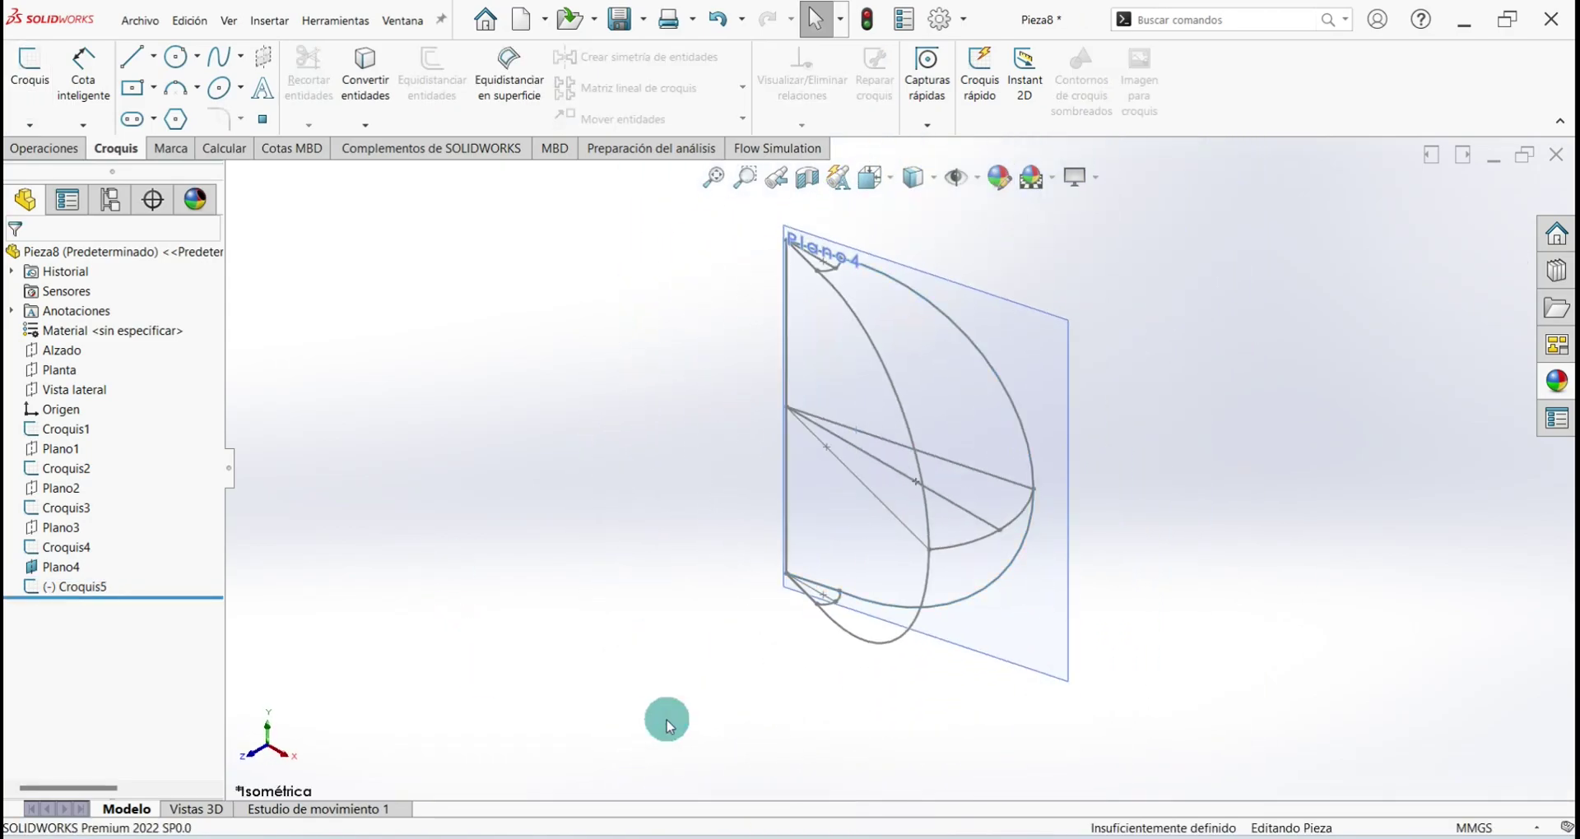
Hide Plano4 and start a loft with Croquis4 as the first profile
{"action": "right_click", "coordinate": [1026, 341]}
{"action": "left_click", "coordinate": [1101, 328]}
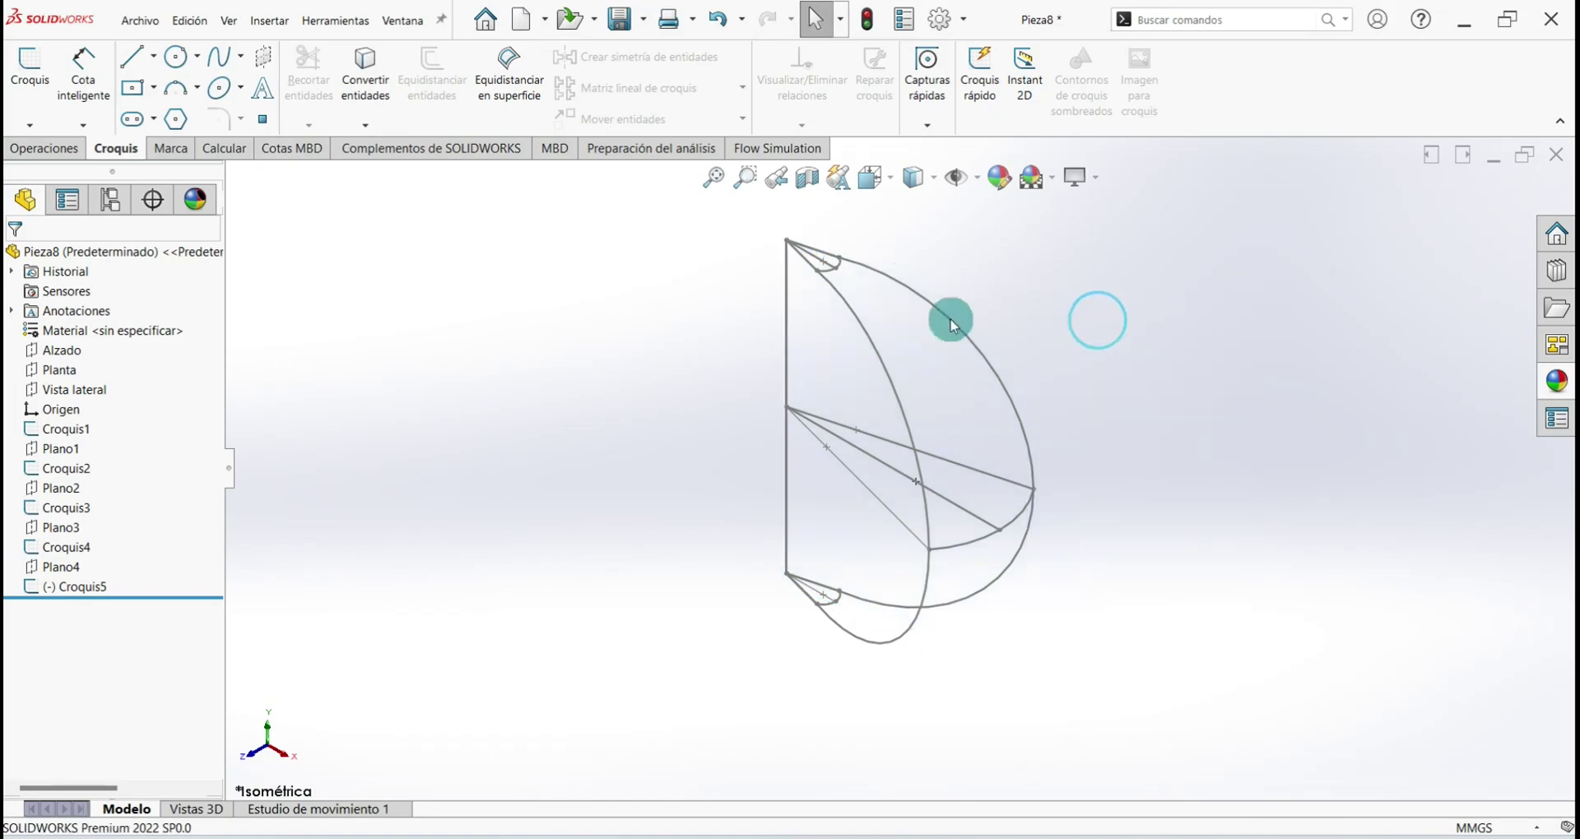
{"action": "left_click", "coordinate": [38, 153]}
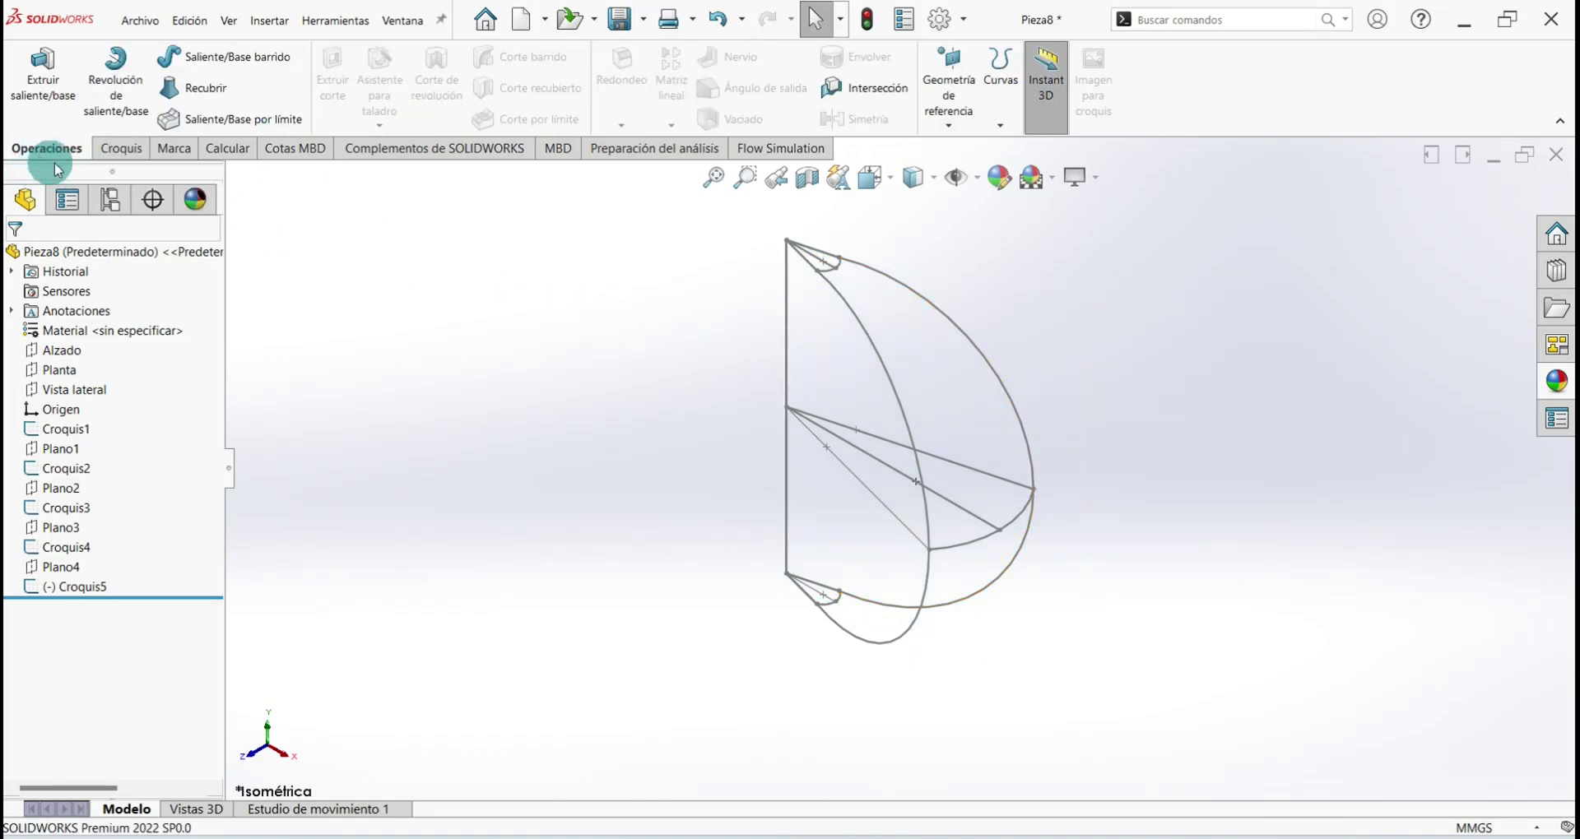
{"action": "left_click", "coordinate": [189, 90]}
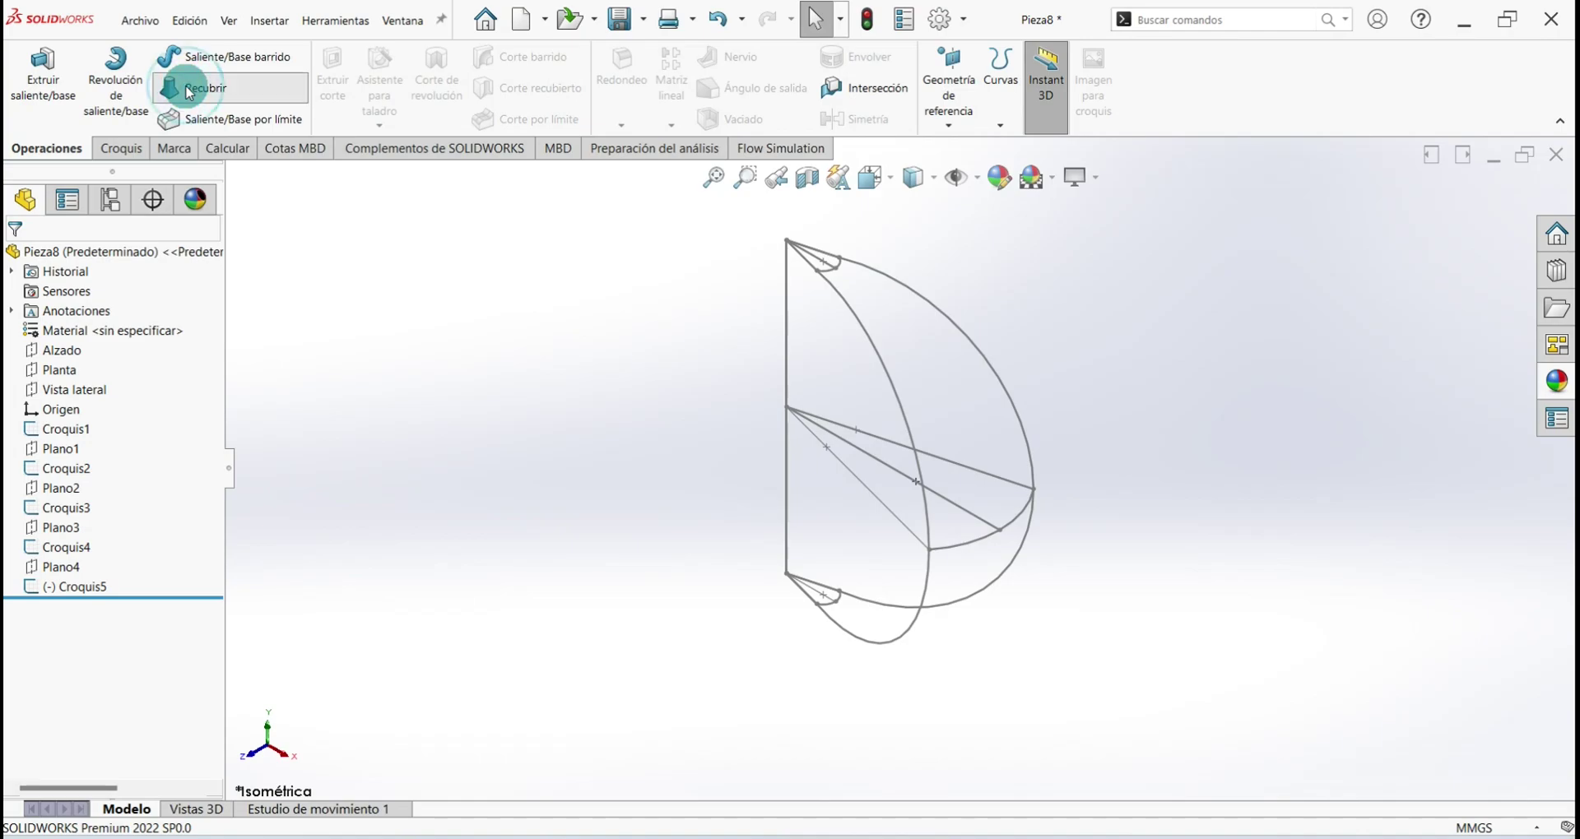
{"action": "left_click", "coordinate": [102, 327]}
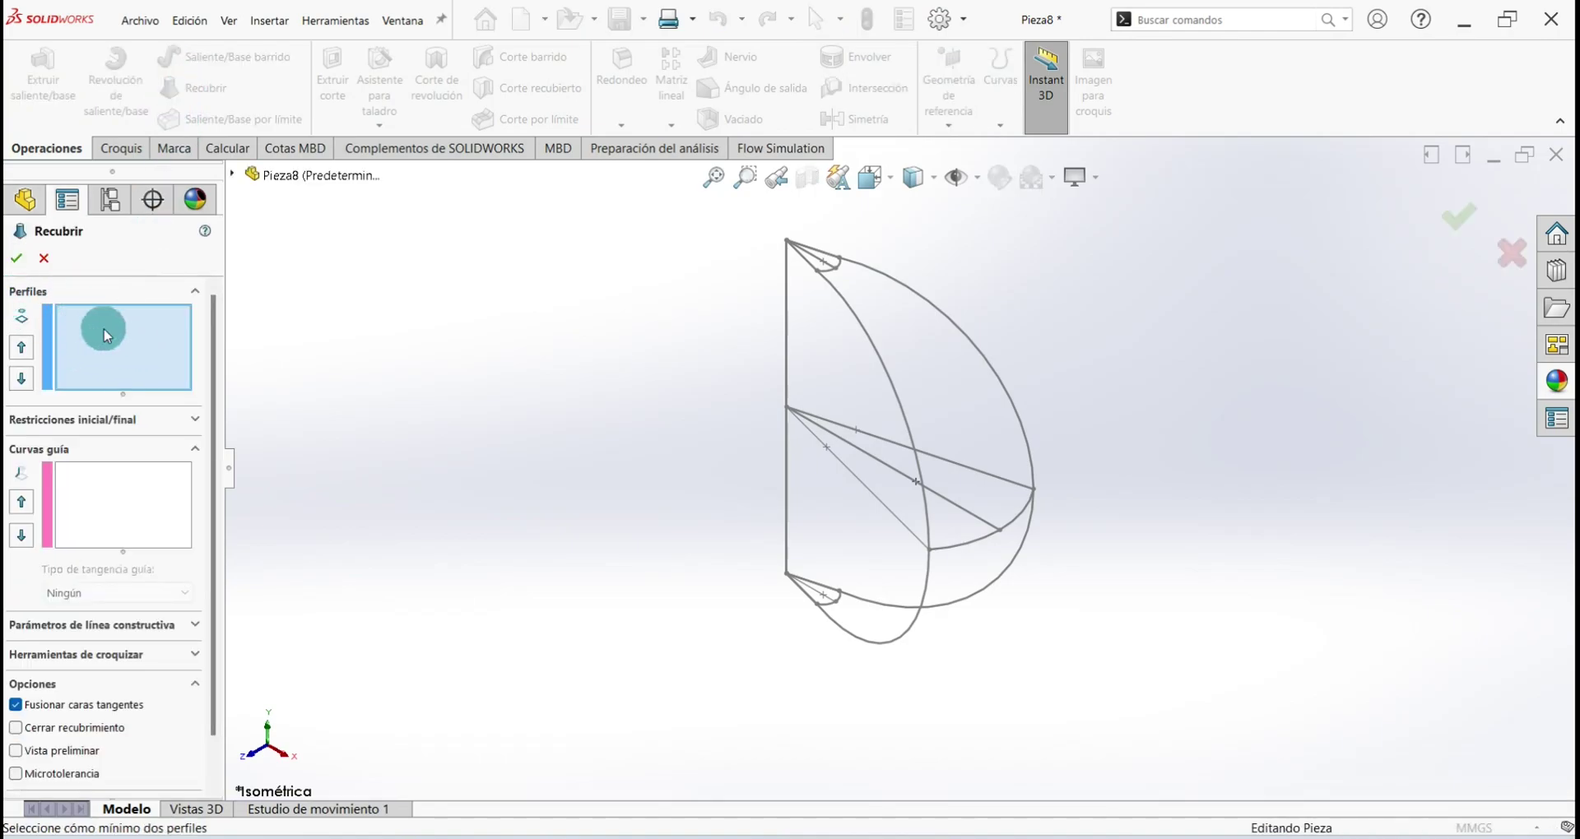
{"action": "left_click", "coordinate": [279, 328]}
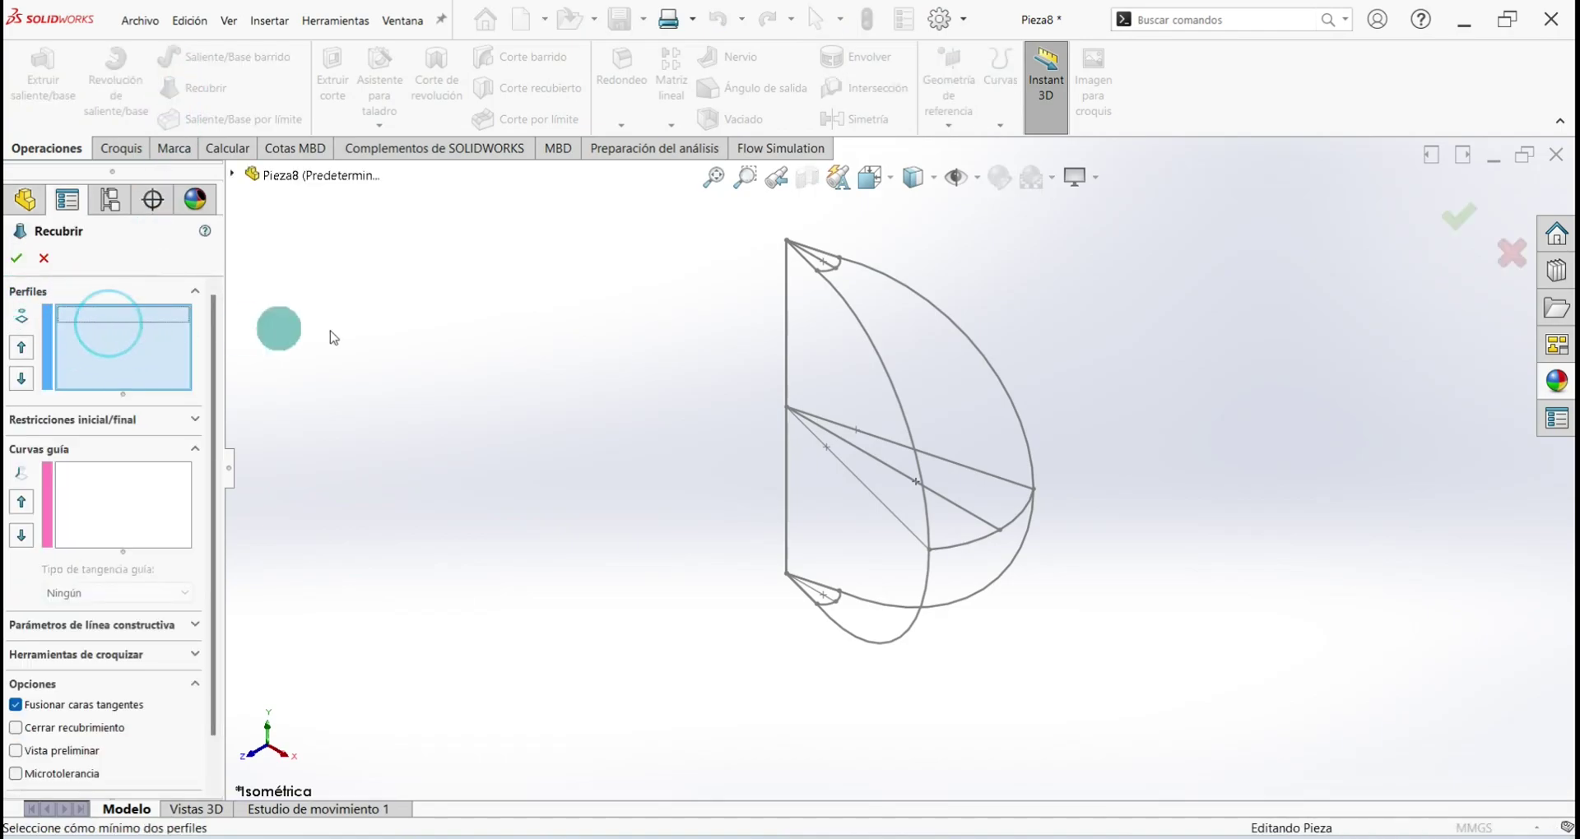
{"action": "left_click", "coordinate": [876, 354]}
Add Croquis5 as second profile and the lower arc as guide curve, completing the loft
{"action": "left_click", "coordinate": [80, 349]}
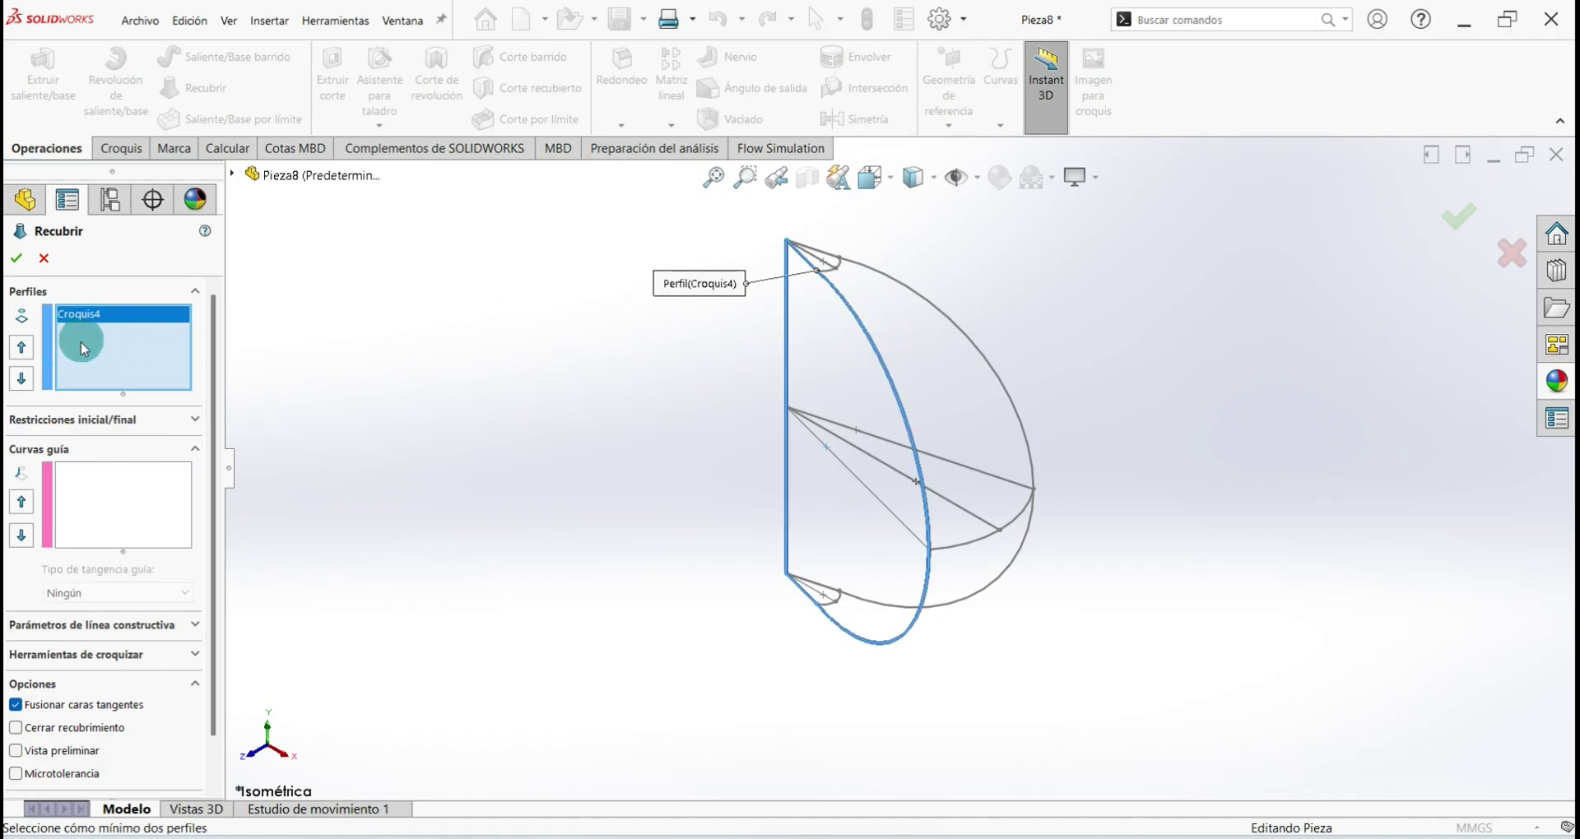
{"action": "left_click", "coordinate": [946, 319]}
{"action": "left_click", "coordinate": [107, 494]}
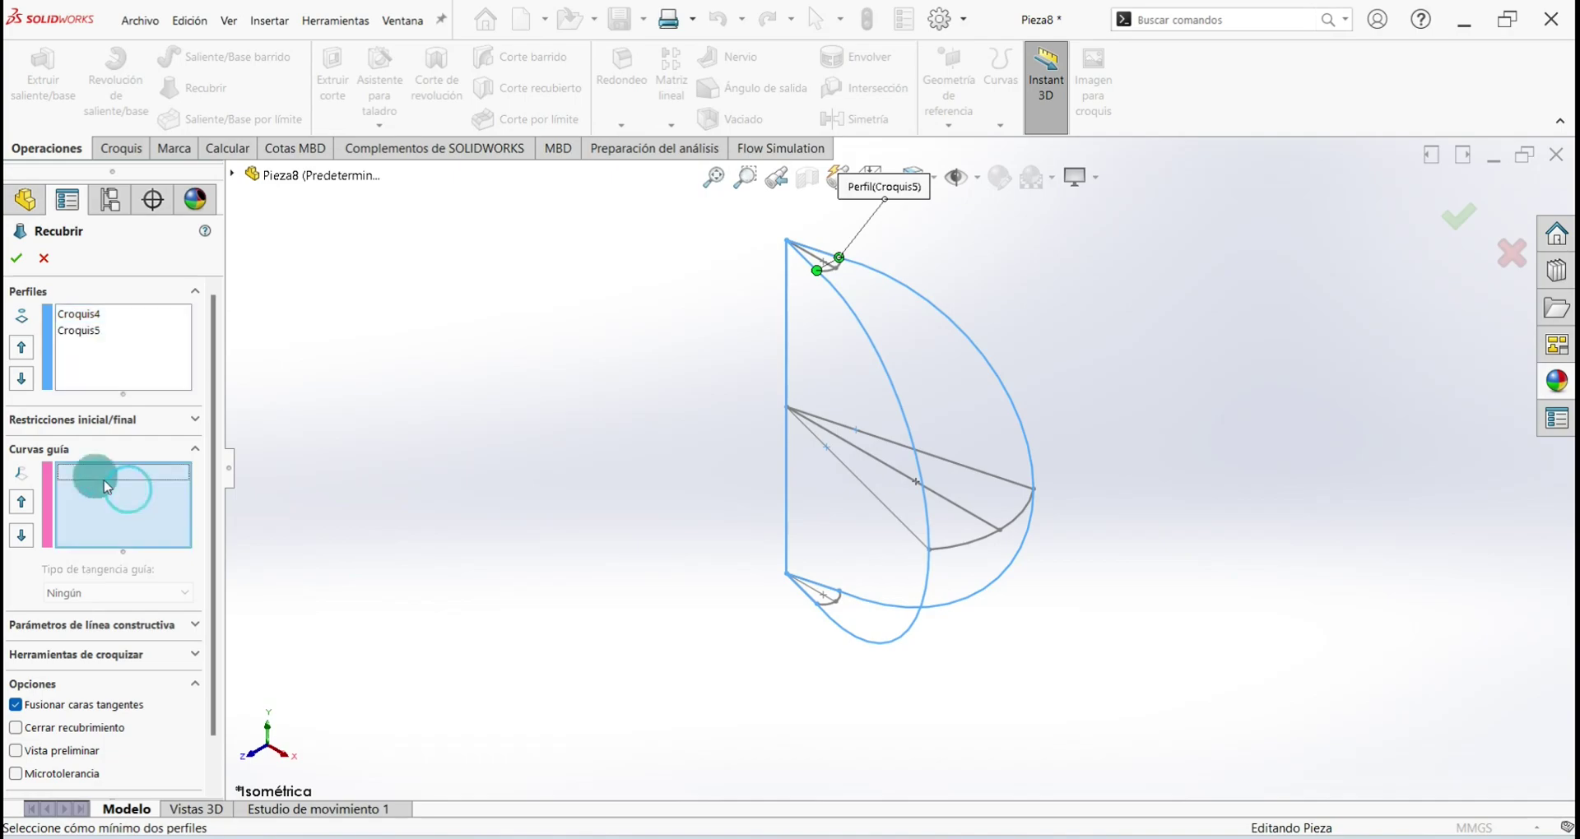
{"action": "left_click", "coordinate": [1023, 525]}
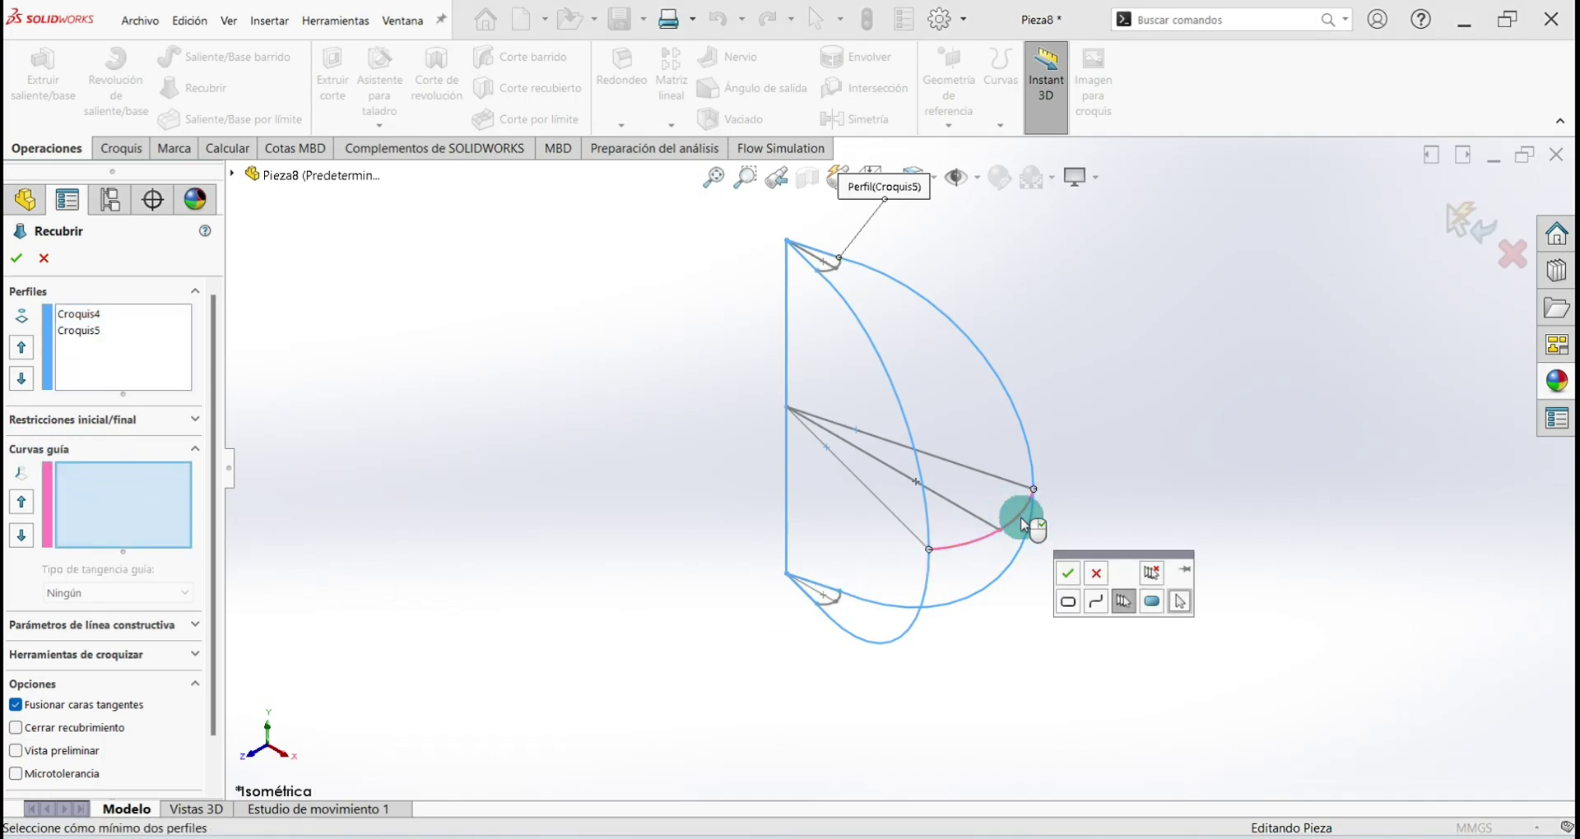
{"action": "left_click", "coordinate": [1068, 575]}
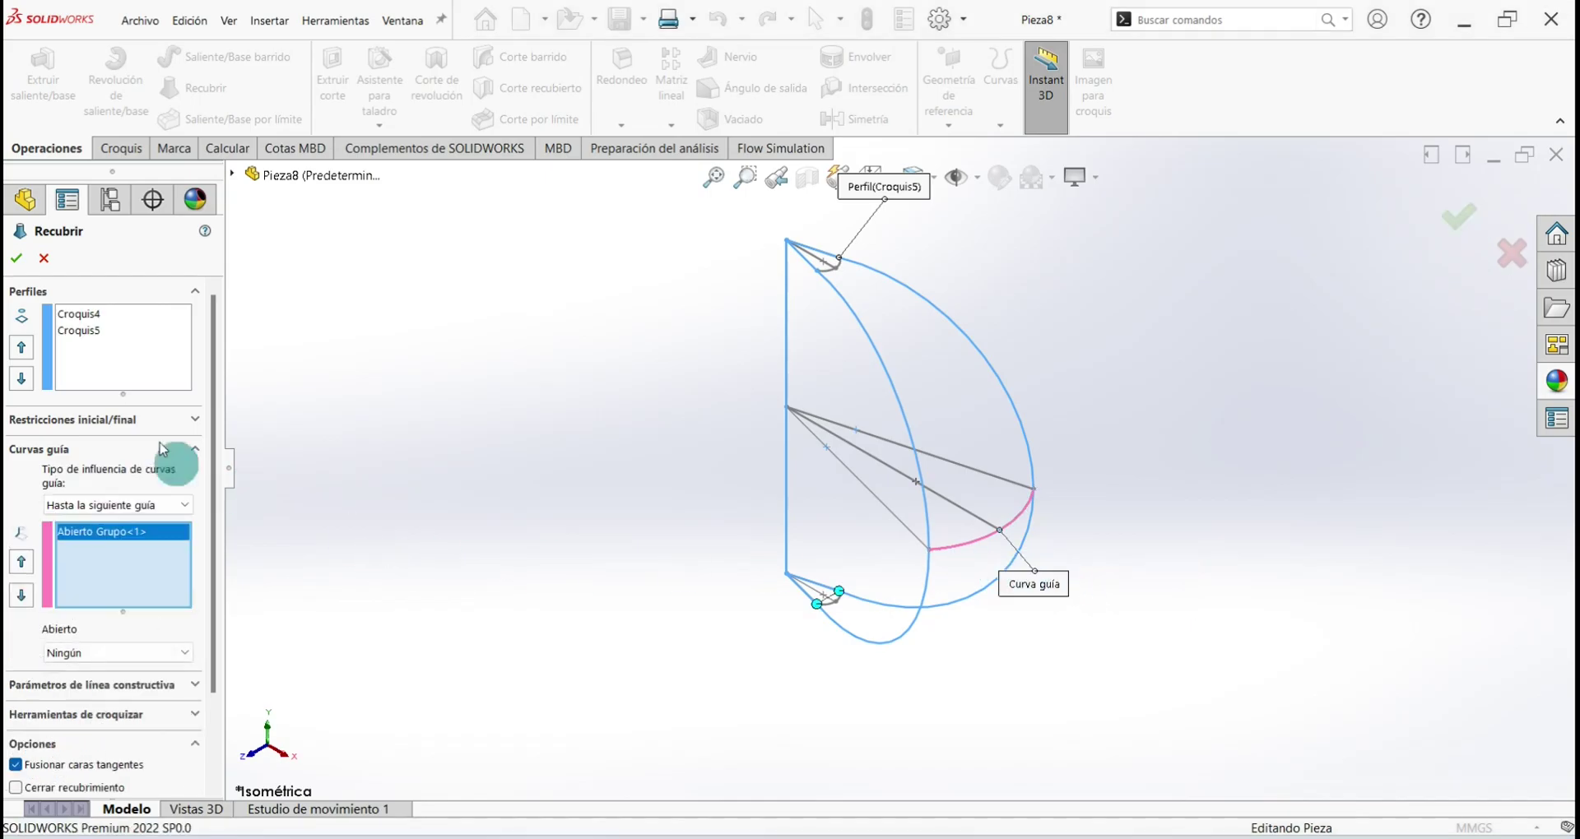
{"action": "left_click", "coordinate": [17, 263]}
Orbit the Recubrir1 lobe to inspect its front and flat side, returning to isometric each time
{"action": "left_click", "coordinate": [642, 566]}
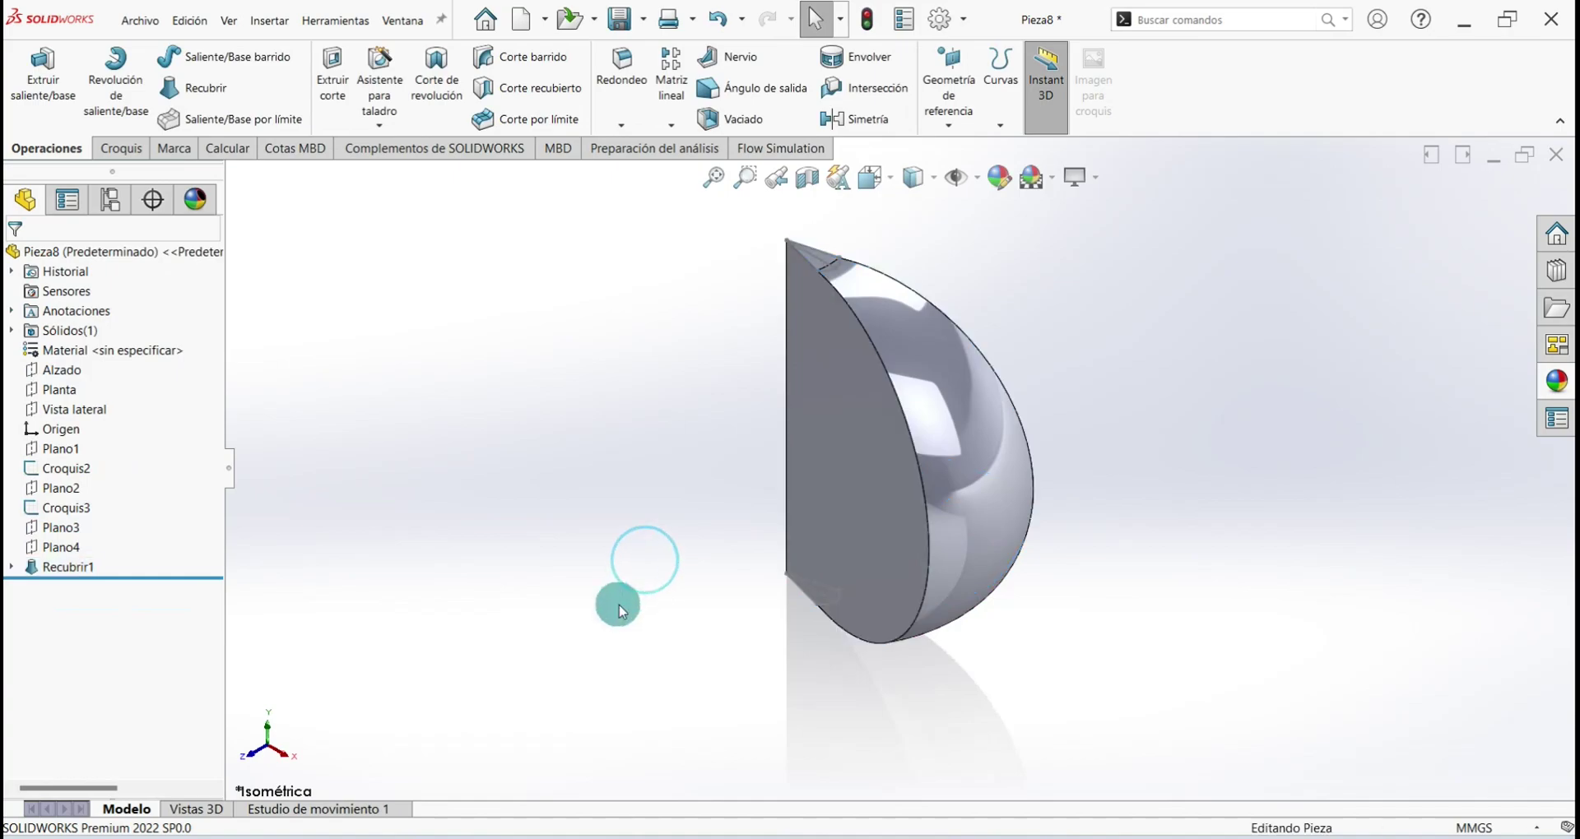
{"action": "mouse_move", "coordinate": [692, 745]}
{"action": "middle_mouse_down"}
{"action": "mouse_move", "coordinate": [589, 650]}
{"action": "mouse_move", "coordinate": [614, 628]}
{"action": "mouse_move", "coordinate": [804, 645]}
{"action": "mouse_move", "coordinate": [1069, 575]}
{"action": "mouse_move", "coordinate": [1009, 677]}
{"action": "mouse_move", "coordinate": [804, 705]}
{"action": "middle_mouse_up"}
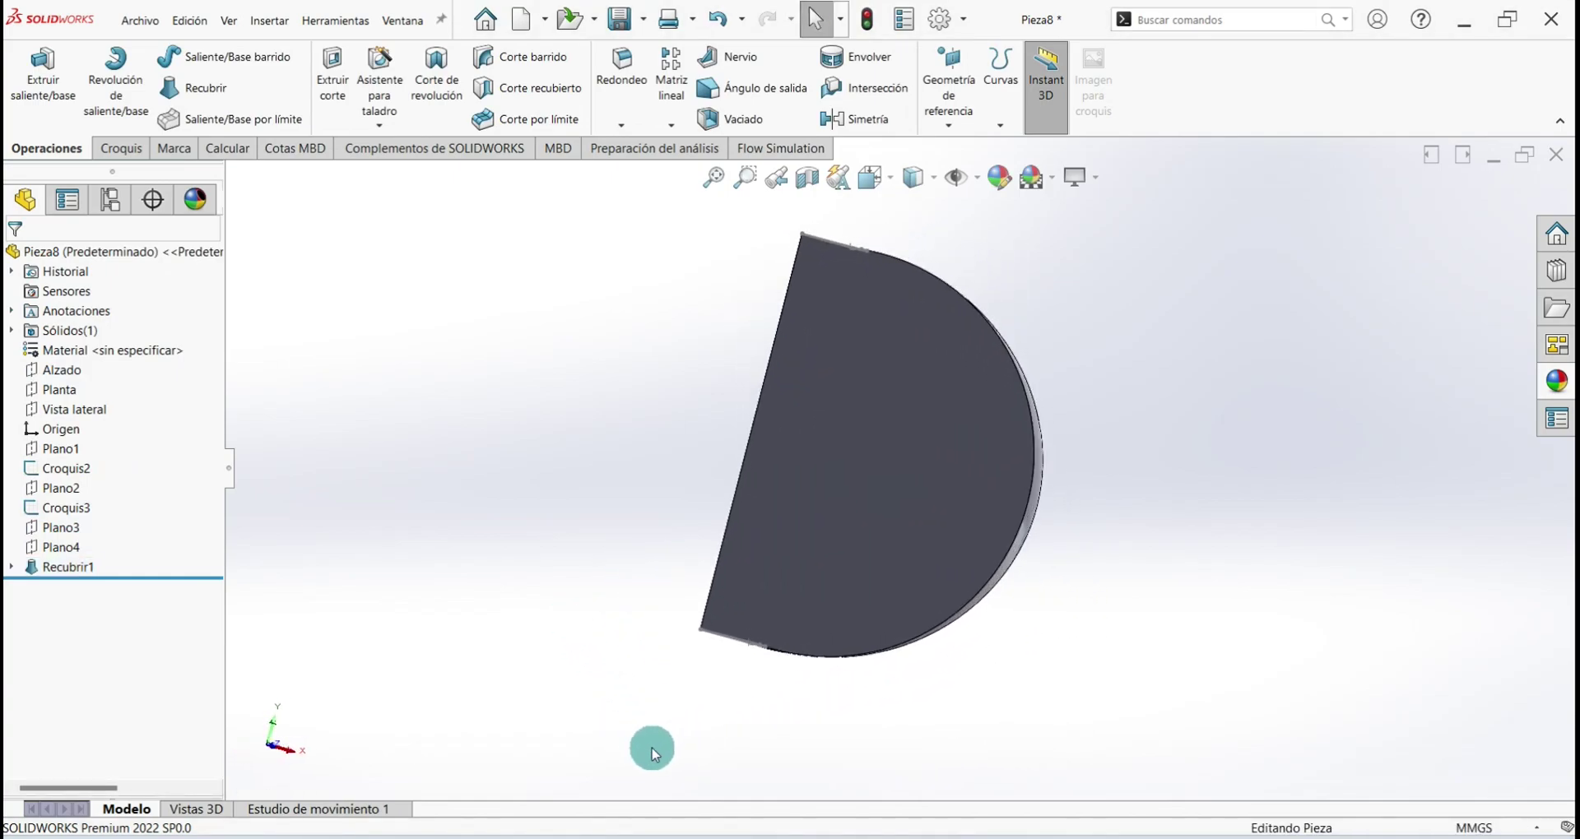
{"action": "key", "text": "ctrl+7"}
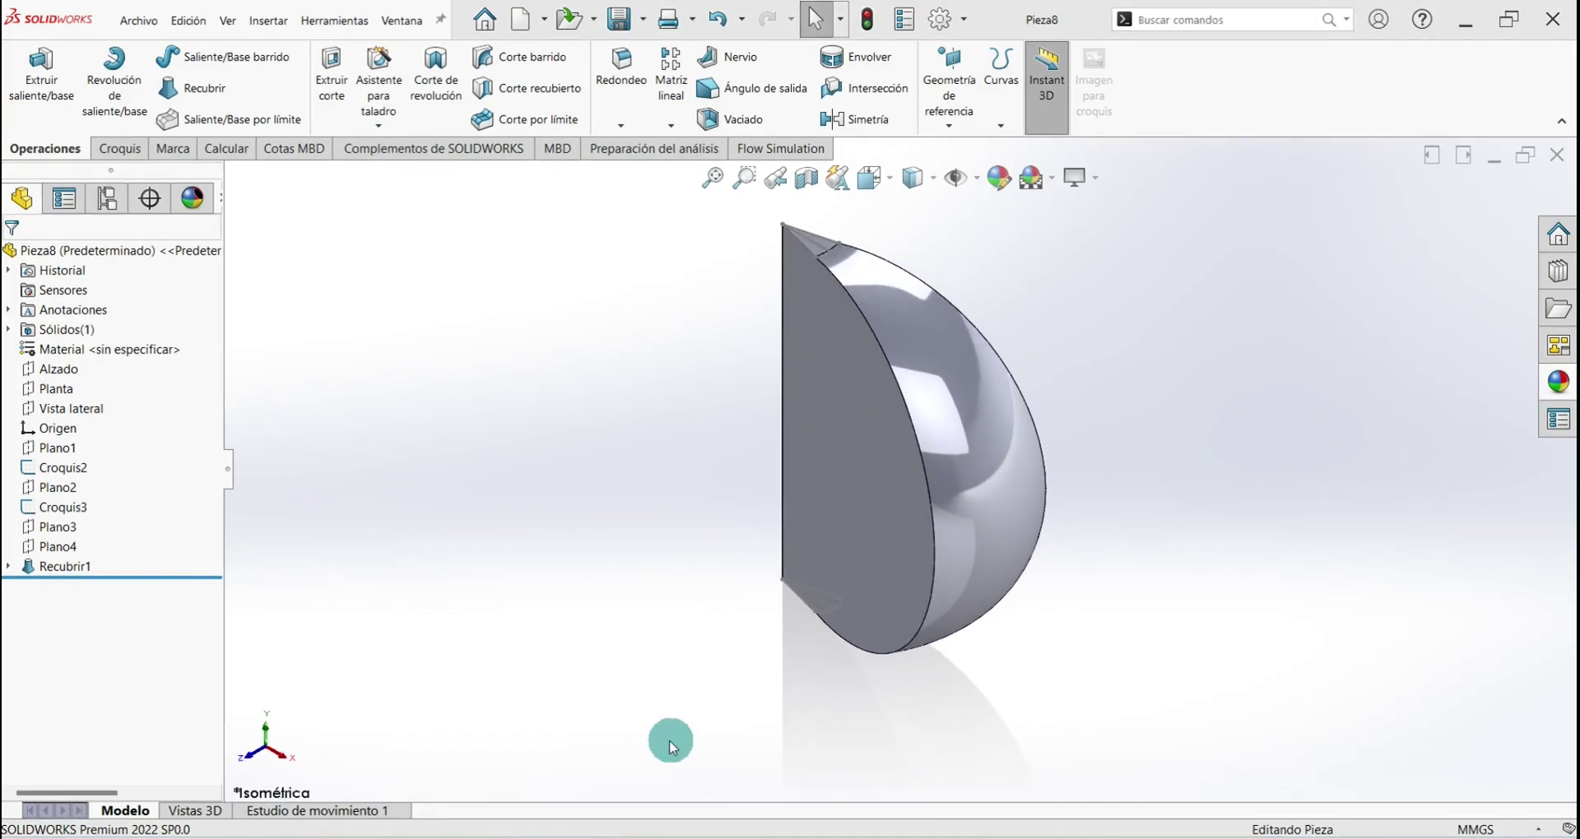
{"action": "mouse_move", "coordinate": [660, 588]}
{"action": "middle_mouse_down"}
{"action": "mouse_move", "coordinate": [696, 477]}
{"action": "mouse_move", "coordinate": [822, 610]}
{"action": "mouse_move", "coordinate": [720, 526]}
{"action": "mouse_move", "coordinate": [806, 581]}
{"action": "mouse_move", "coordinate": [741, 444]}
{"action": "mouse_move", "coordinate": [642, 554]}
{"action": "mouse_move", "coordinate": [585, 540]}
{"action": "mouse_move", "coordinate": [655, 489]}
{"action": "mouse_move", "coordinate": [608, 696]}
{"action": "middle_mouse_up"}
{"action": "key", "text": "ctrl+7"}
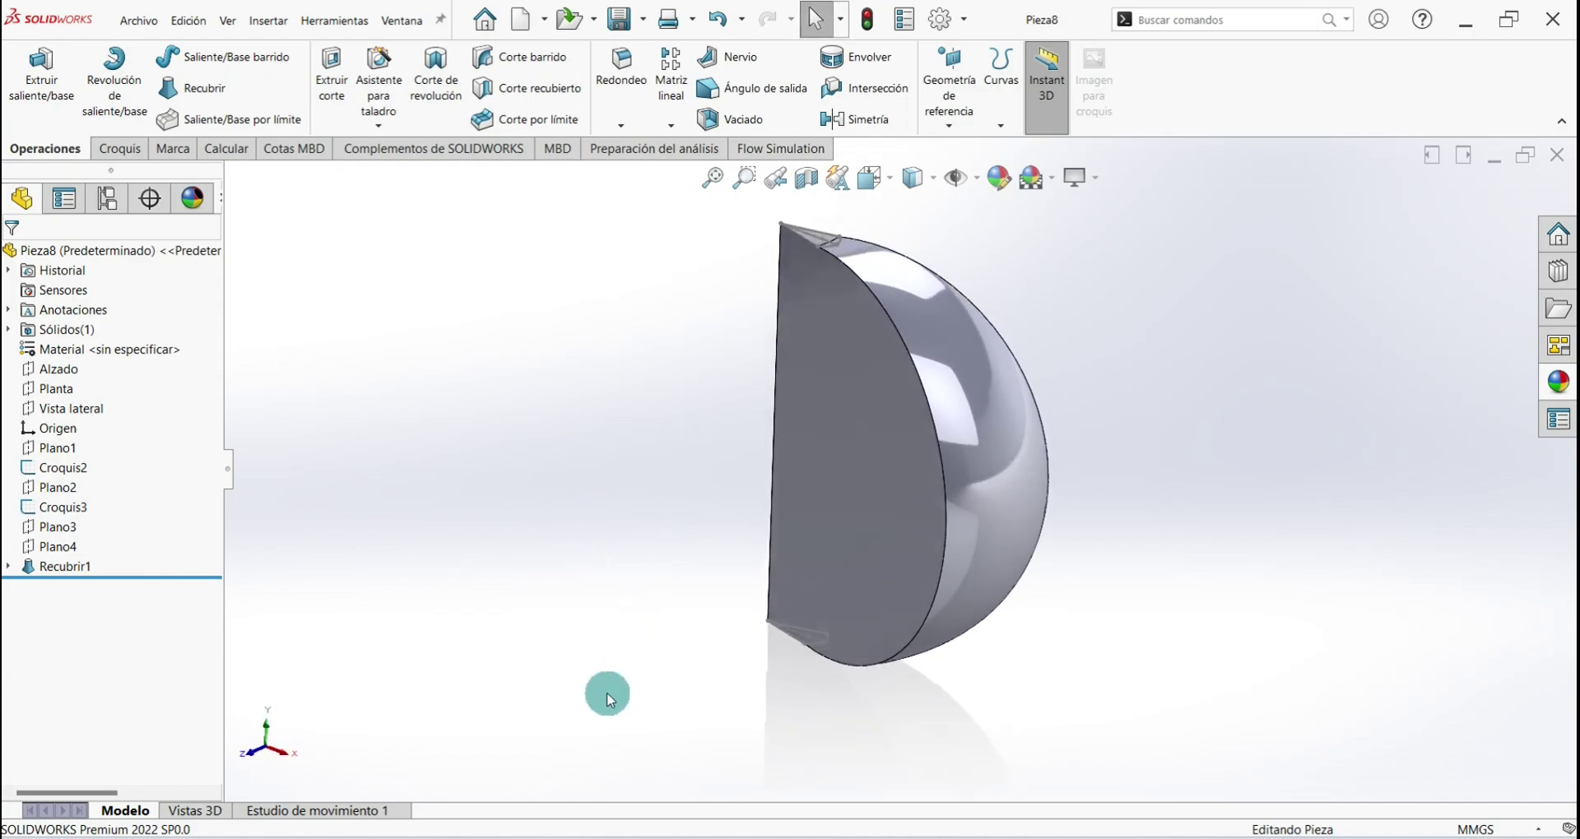
{"action": "left_click", "coordinate": [656, 122]}
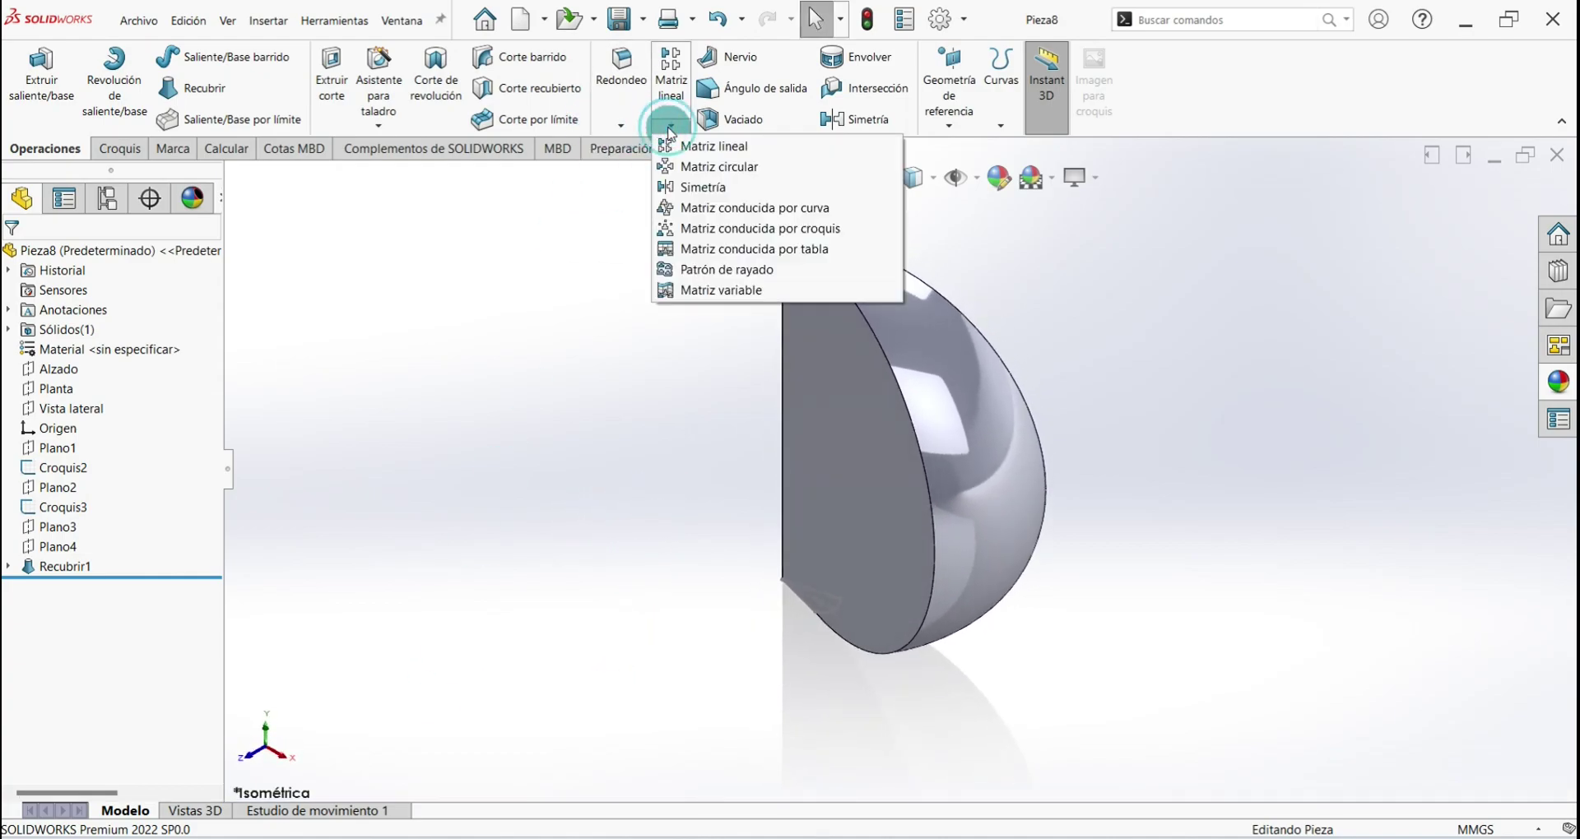
Circular-pattern the Recubrir1 body 12 times, equally spaced over 360°, around the lobe's straight edge
{"action": "left_click", "coordinate": [750, 169]}
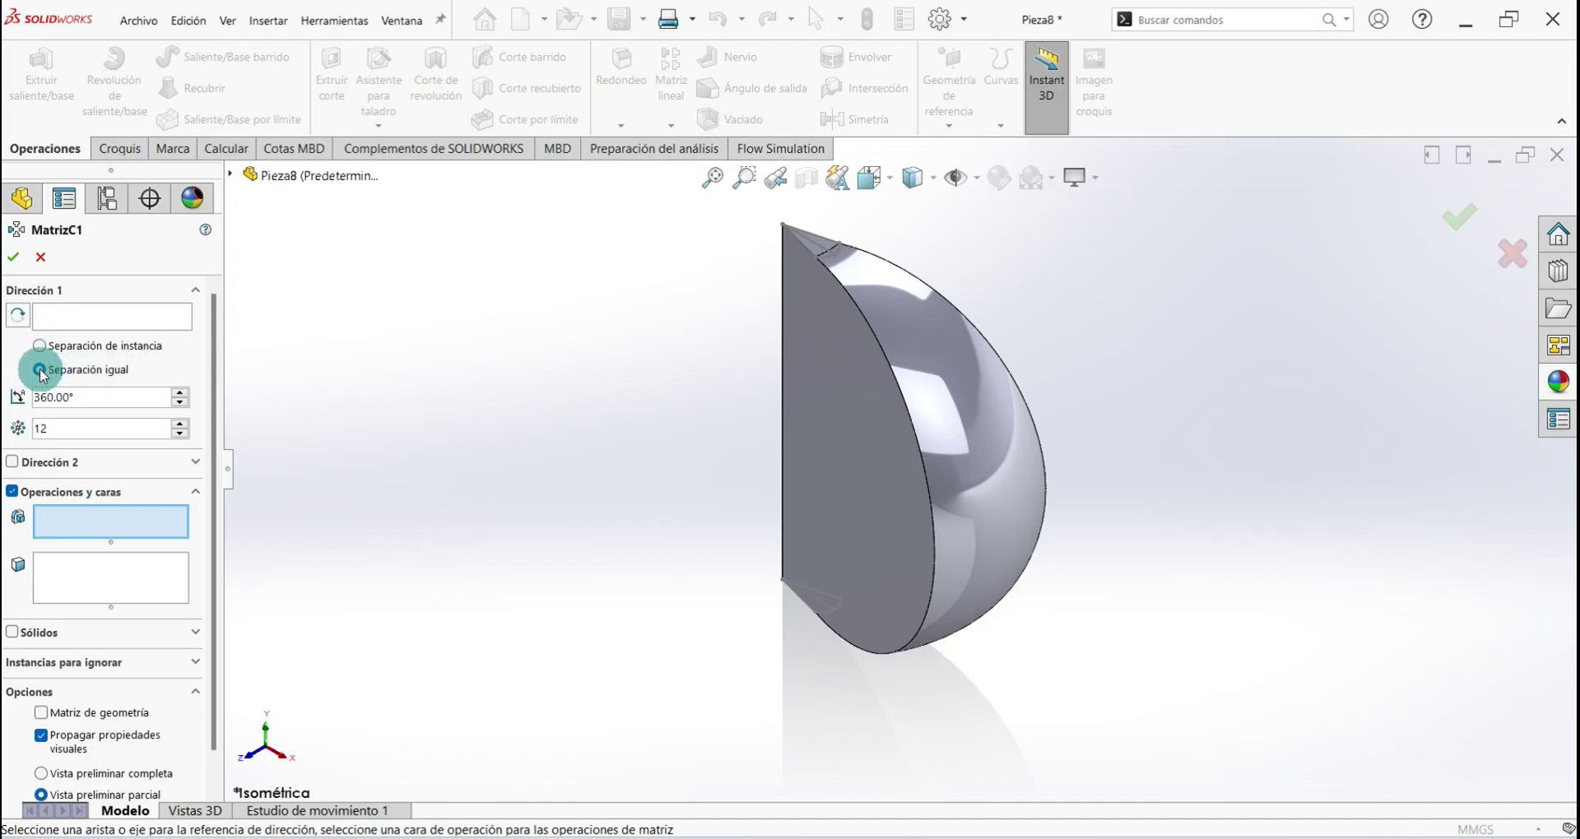
{"action": "mouse_move", "coordinate": [213, 518]}
{"action": "scroll", "coordinate": [210, 502], "scroll_direction": "down", "scroll_amount": 1}
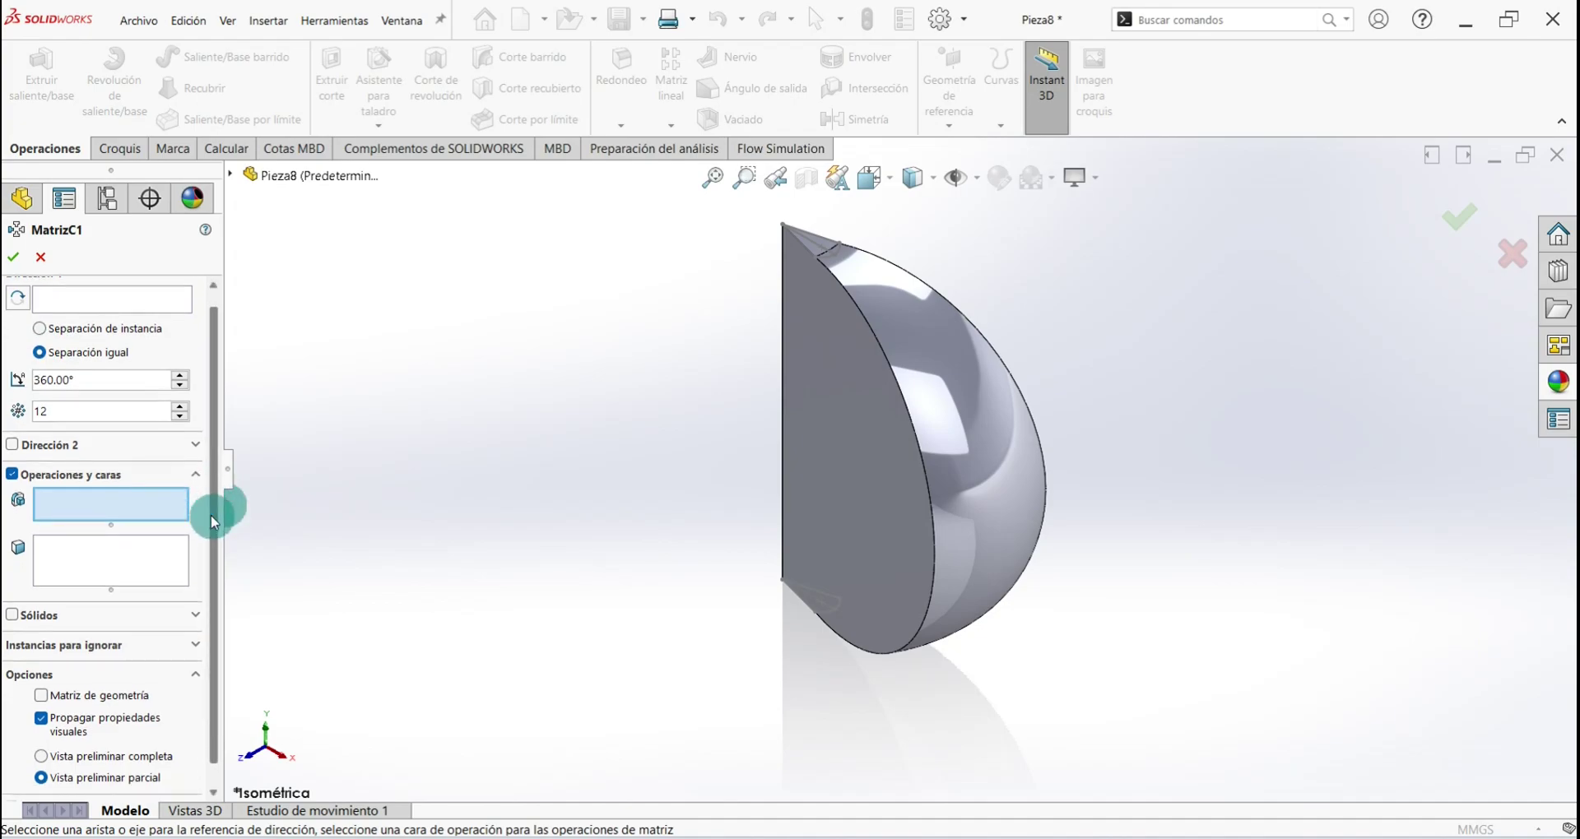
{"action": "left_click", "coordinate": [26, 596]}
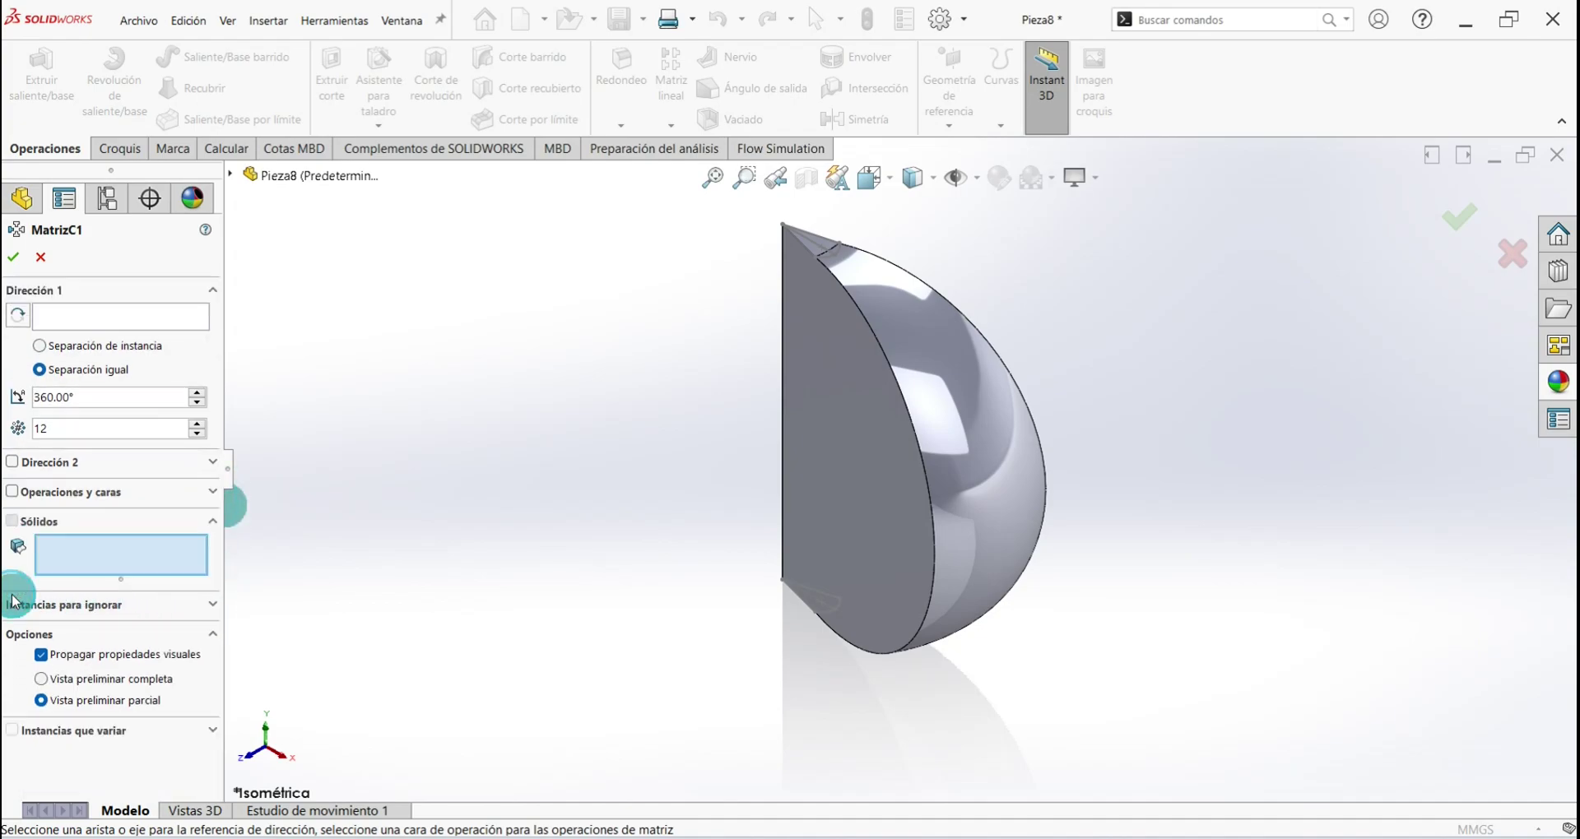
{"action": "left_click", "coordinate": [949, 411]}
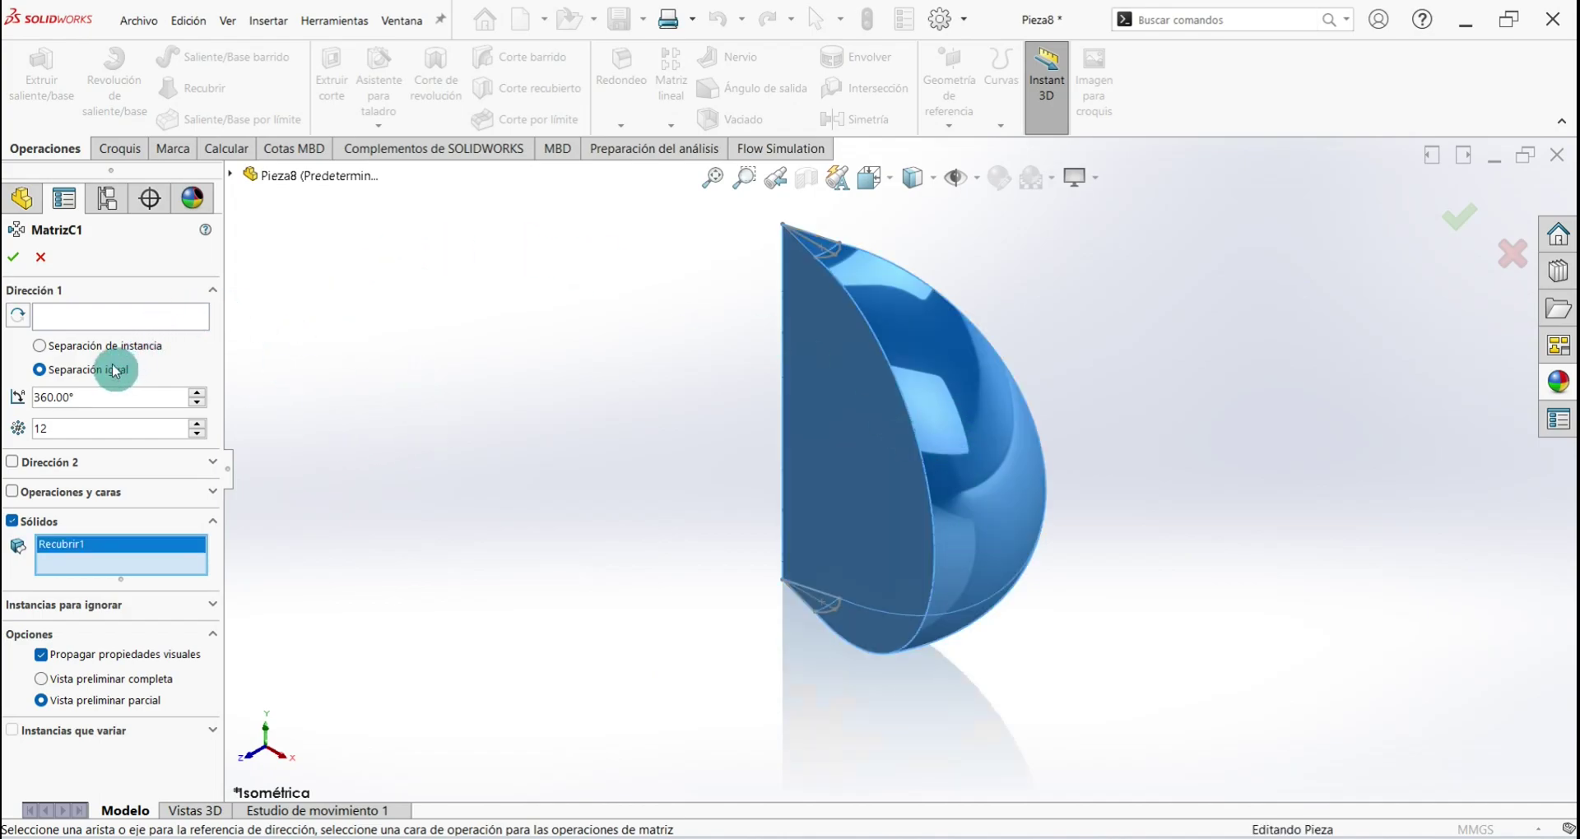
{"action": "left_click", "coordinate": [64, 317]}
{"action": "left_click", "coordinate": [71, 317]}
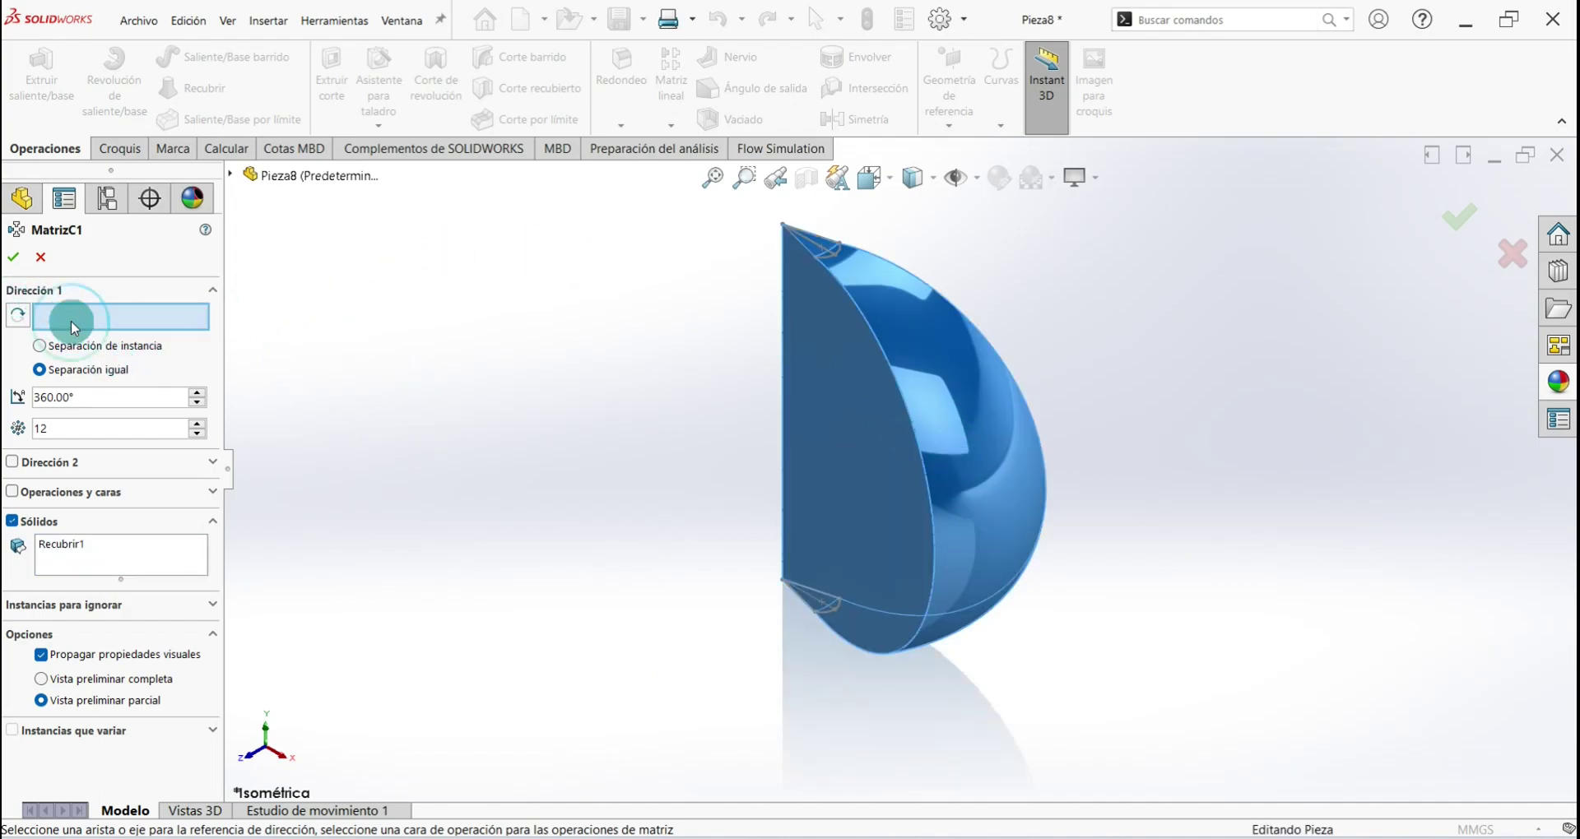
{"action": "left_click", "coordinate": [783, 251]}
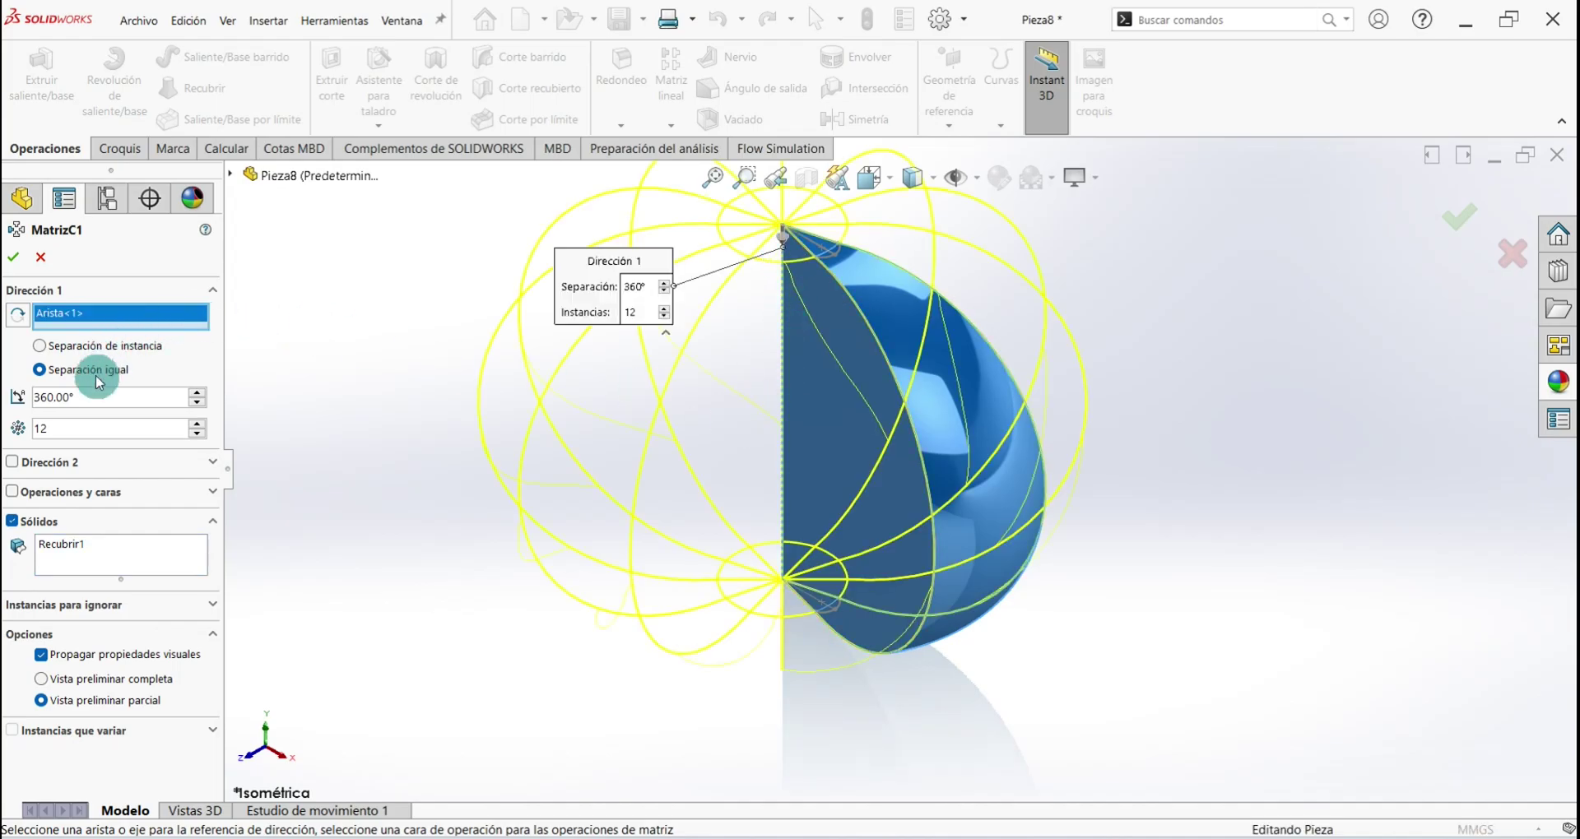
{"action": "double_click", "coordinate": [48, 399]}
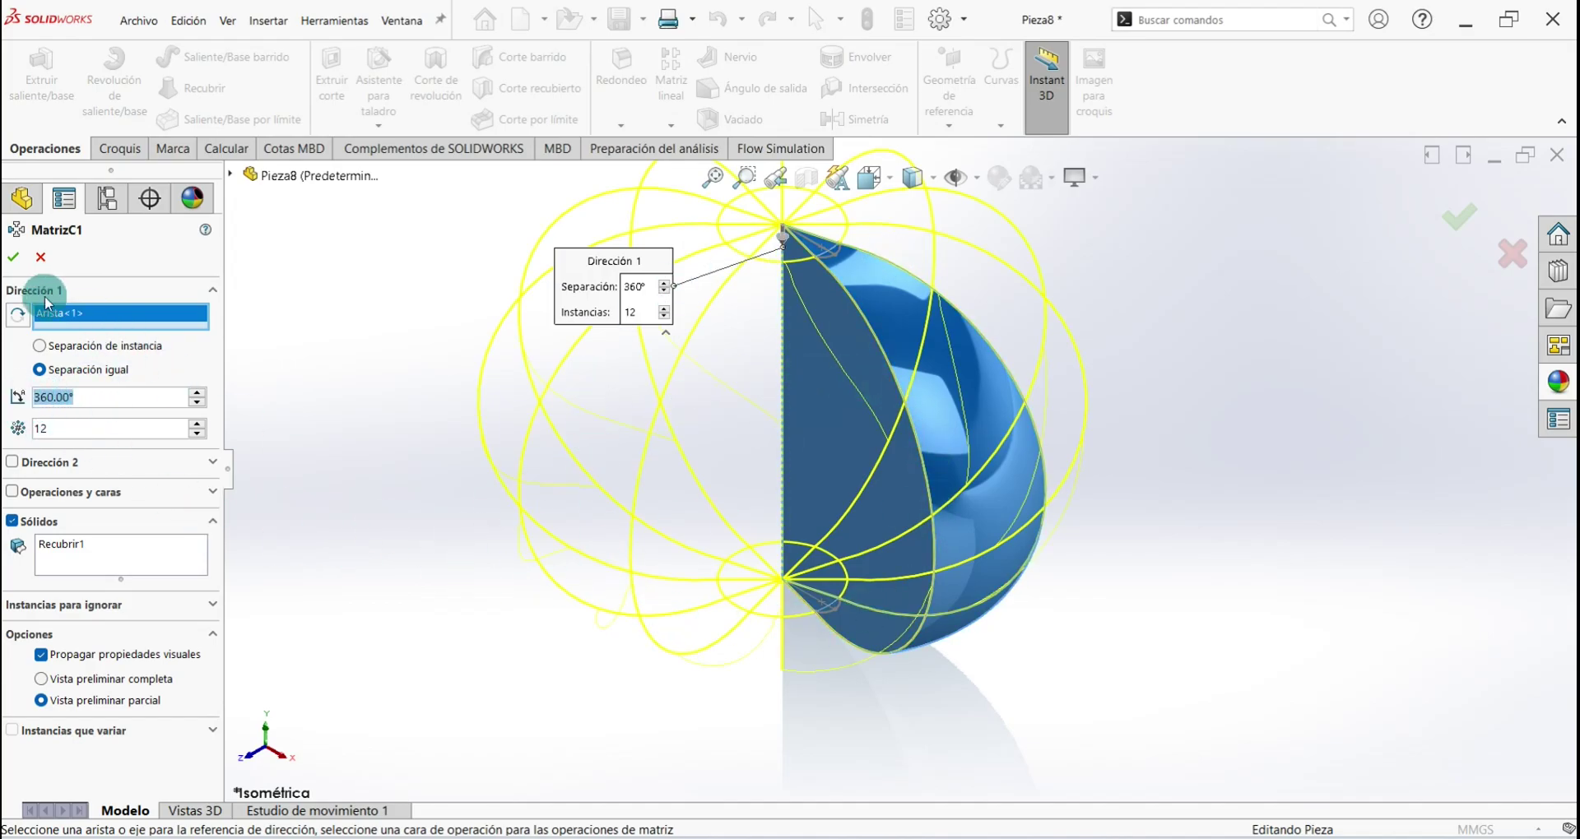
{"action": "left_click", "coordinate": [13, 262]}
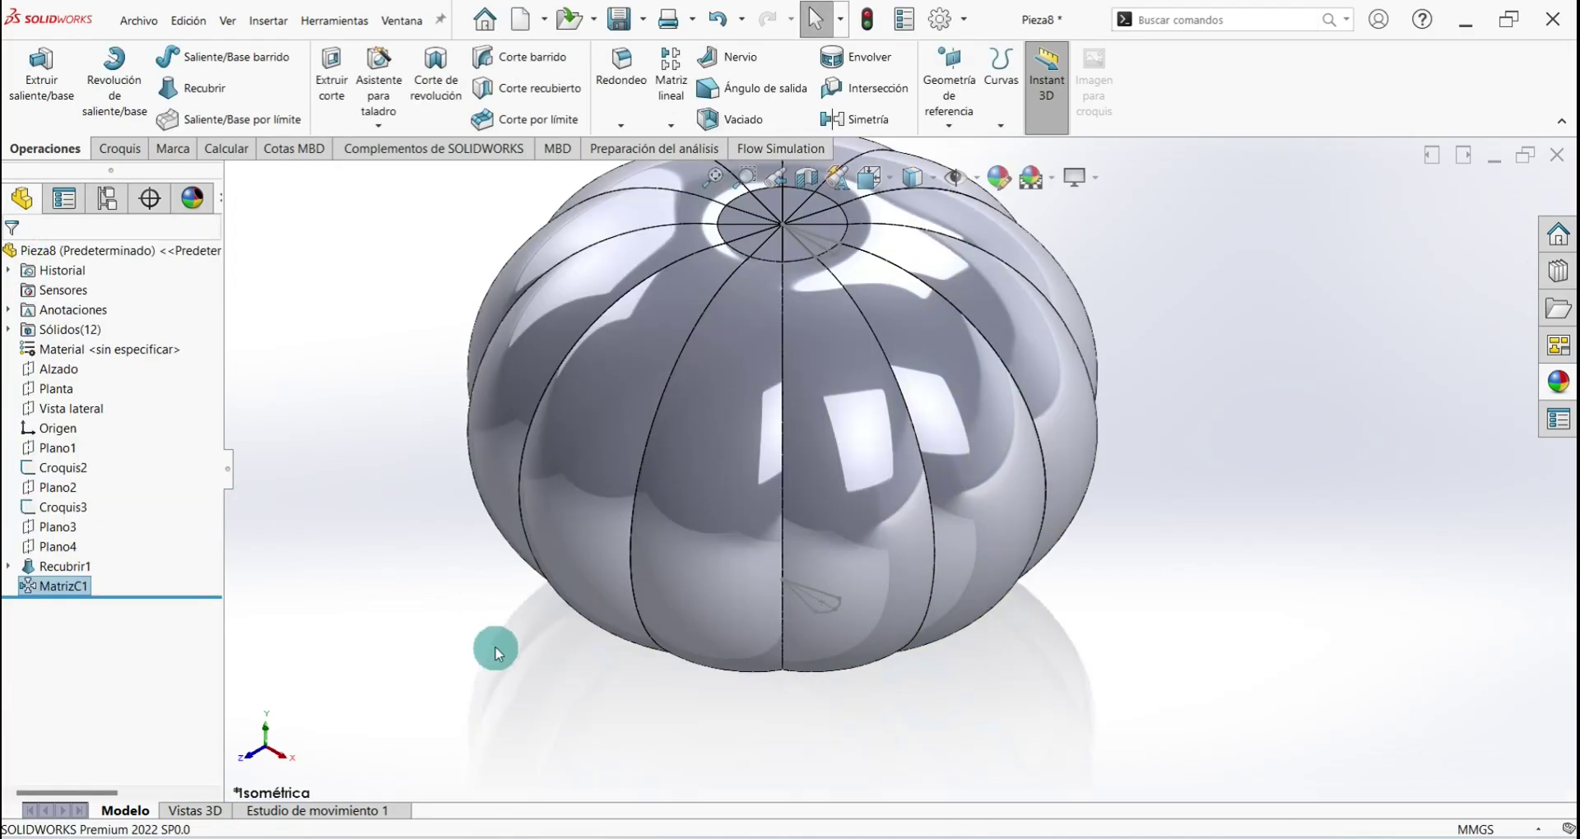
Zoom to fit the 12-lobe pumpkin, save the part, and return to the isometric view
{"action": "key", "text": "f"}
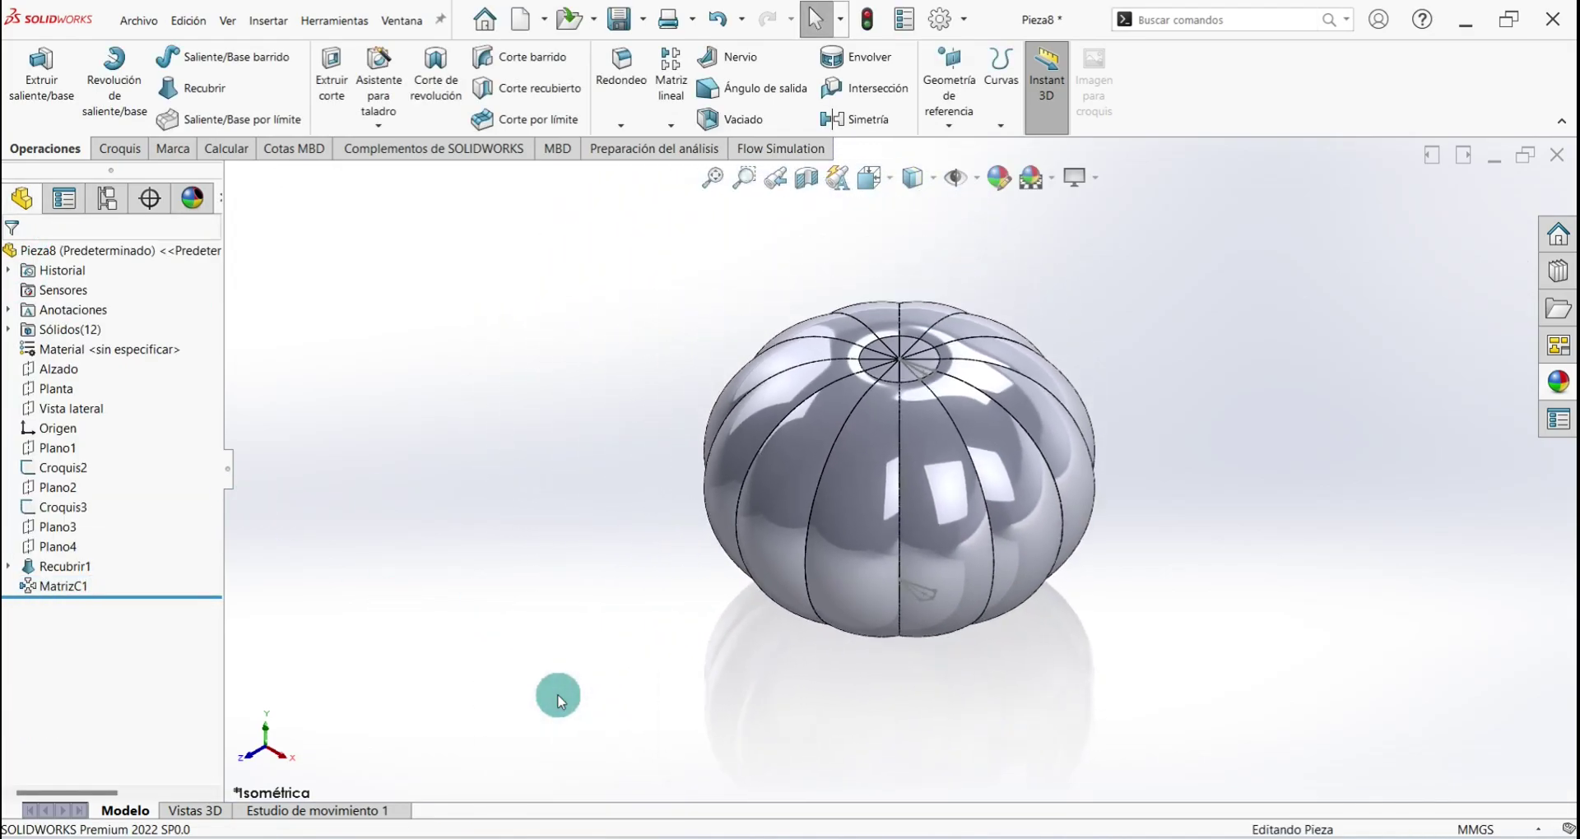
{"action": "key", "text": "ctrl+s"}
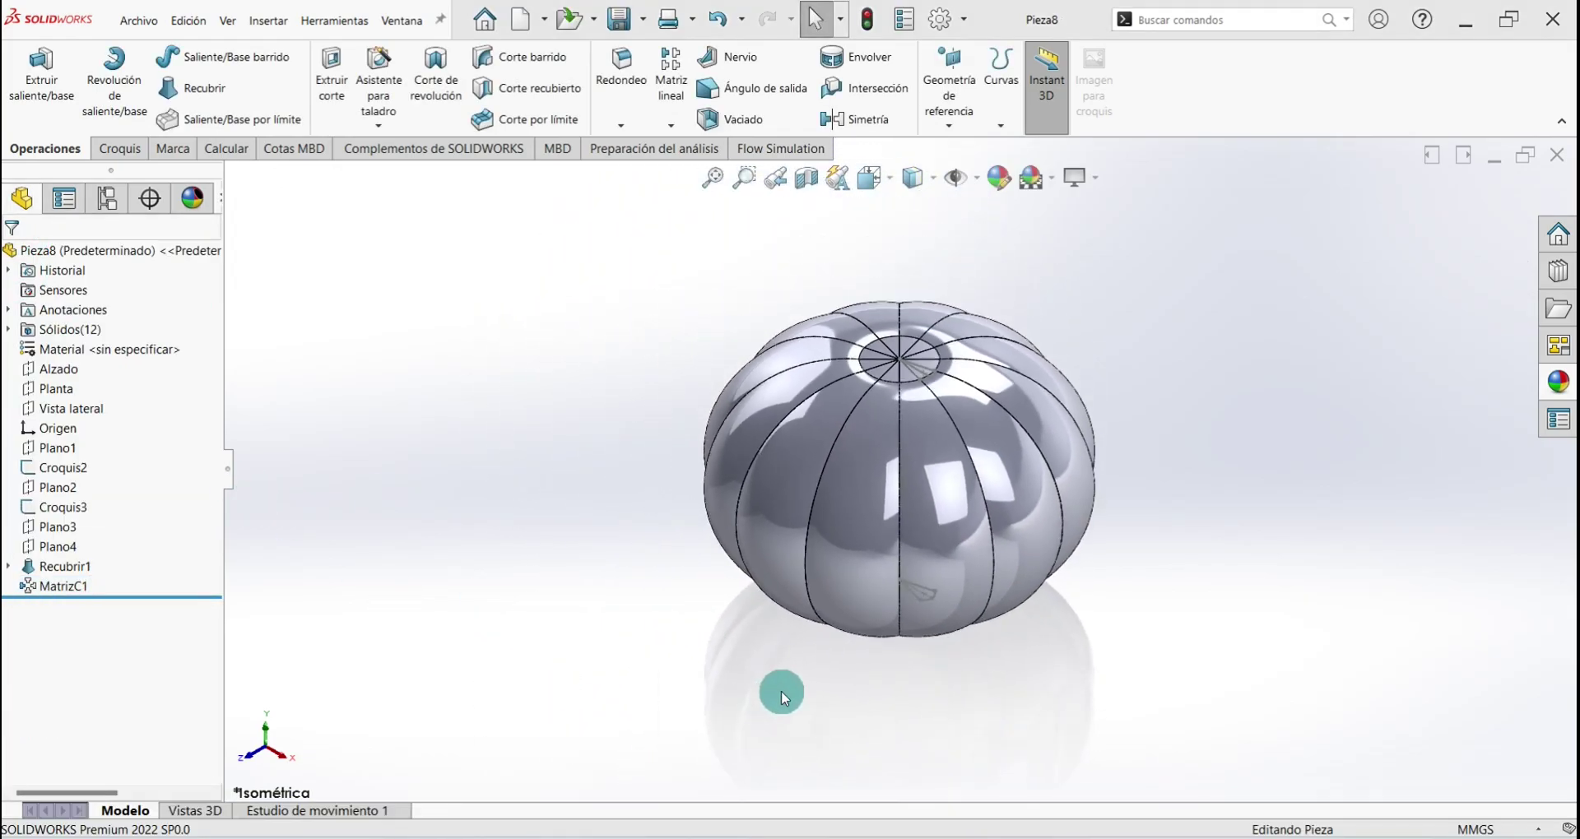
{"action": "mouse_move", "coordinate": [782, 689]}
{"action": "middle_mouse_down"}
{"action": "mouse_move", "coordinate": [617, 511]}
{"action": "mouse_move", "coordinate": [818, 564]}
{"action": "mouse_move", "coordinate": [1034, 431]}
{"action": "mouse_move", "coordinate": [1078, 609]}
{"action": "mouse_move", "coordinate": [1267, 551]}
{"action": "mouse_move", "coordinate": [1301, 645]}
{"action": "mouse_move", "coordinate": [946, 628]}
{"action": "mouse_move", "coordinate": [837, 436]}
{"action": "mouse_move", "coordinate": [960, 575]}
{"action": "mouse_move", "coordinate": [1185, 550]}
{"action": "middle_mouse_up"}
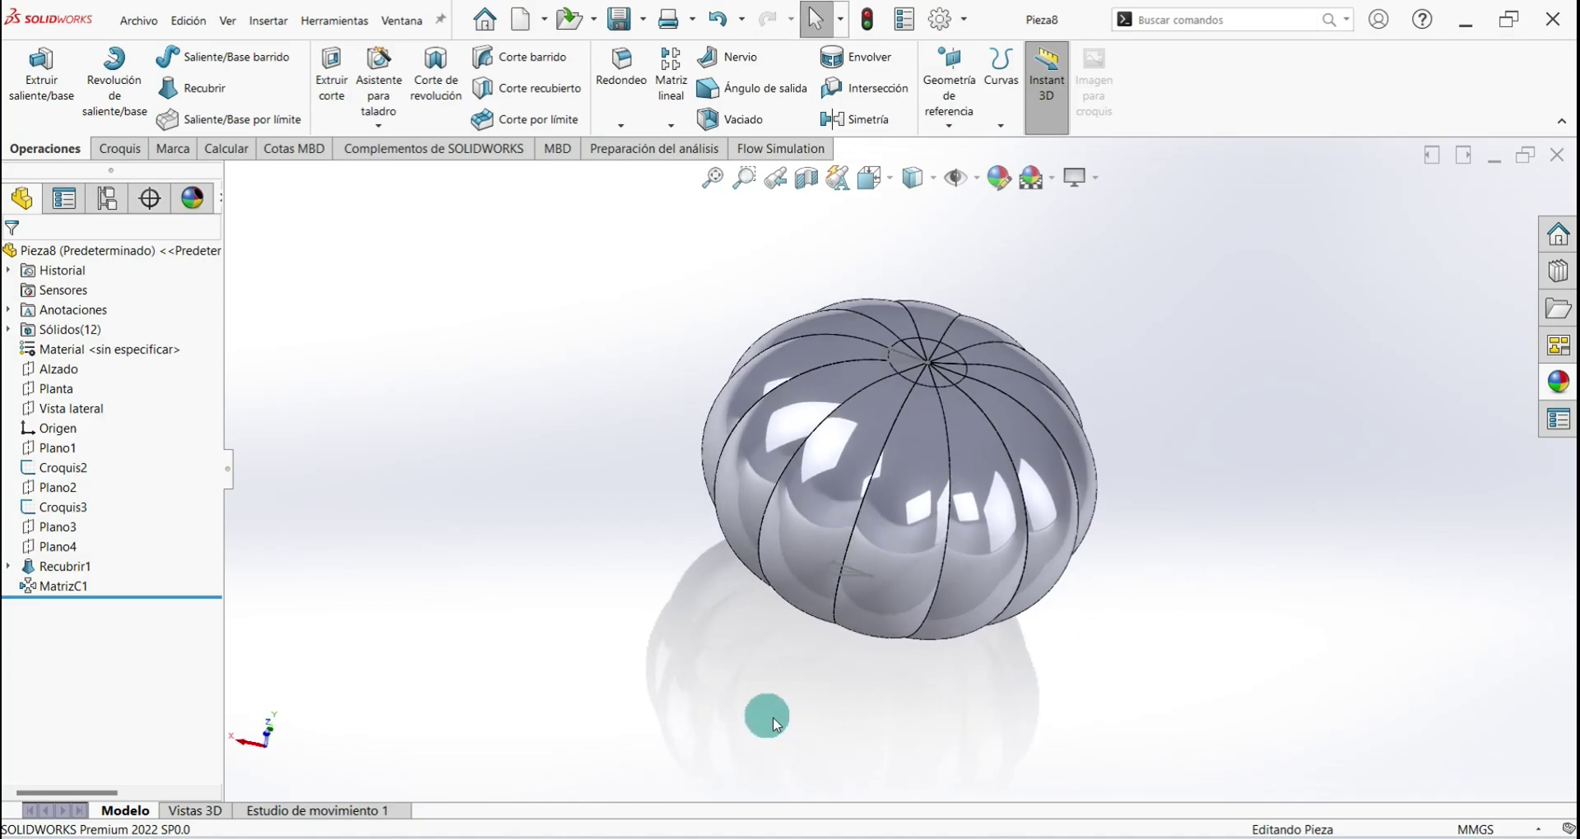
{"action": "key", "text": "ctrl+7"}
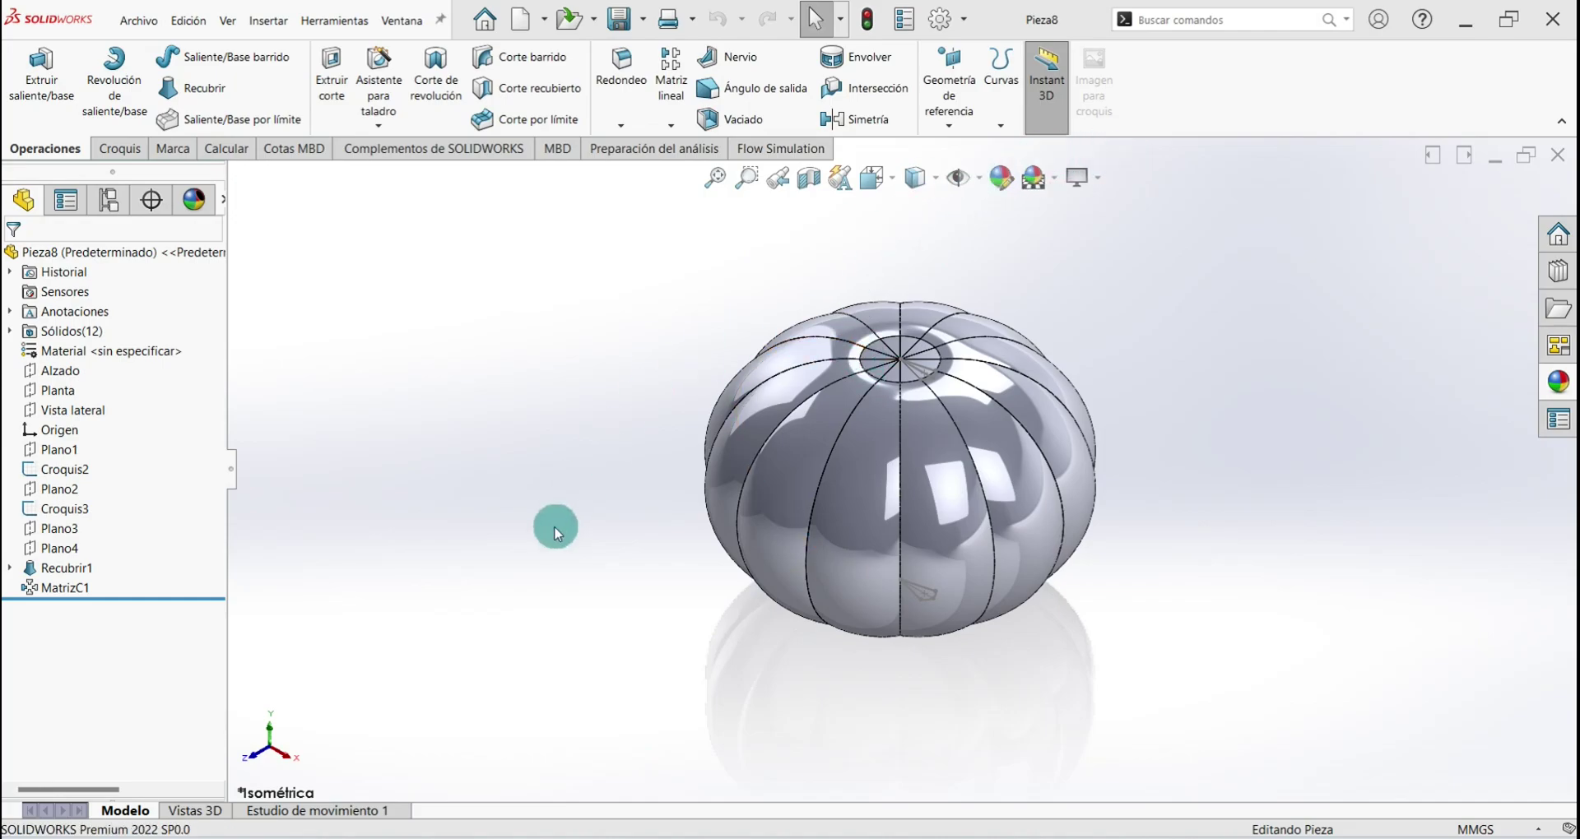
{"action": "left_click", "coordinate": [952, 96]}
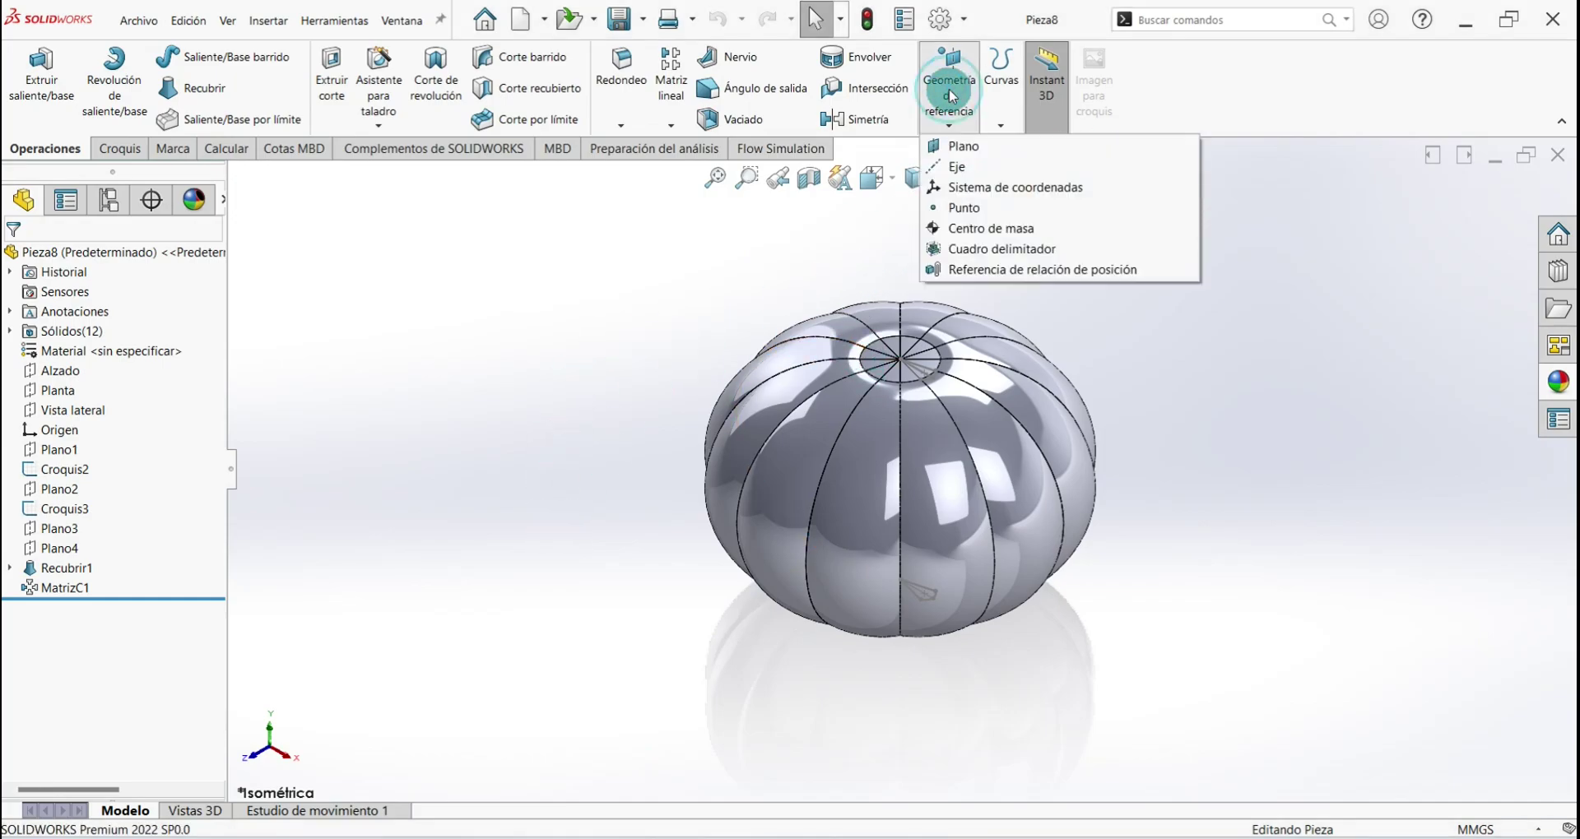
Create reference plane Plano5 offset 50 mm from the Planta plane
{"action": "left_click", "coordinate": [963, 145]}
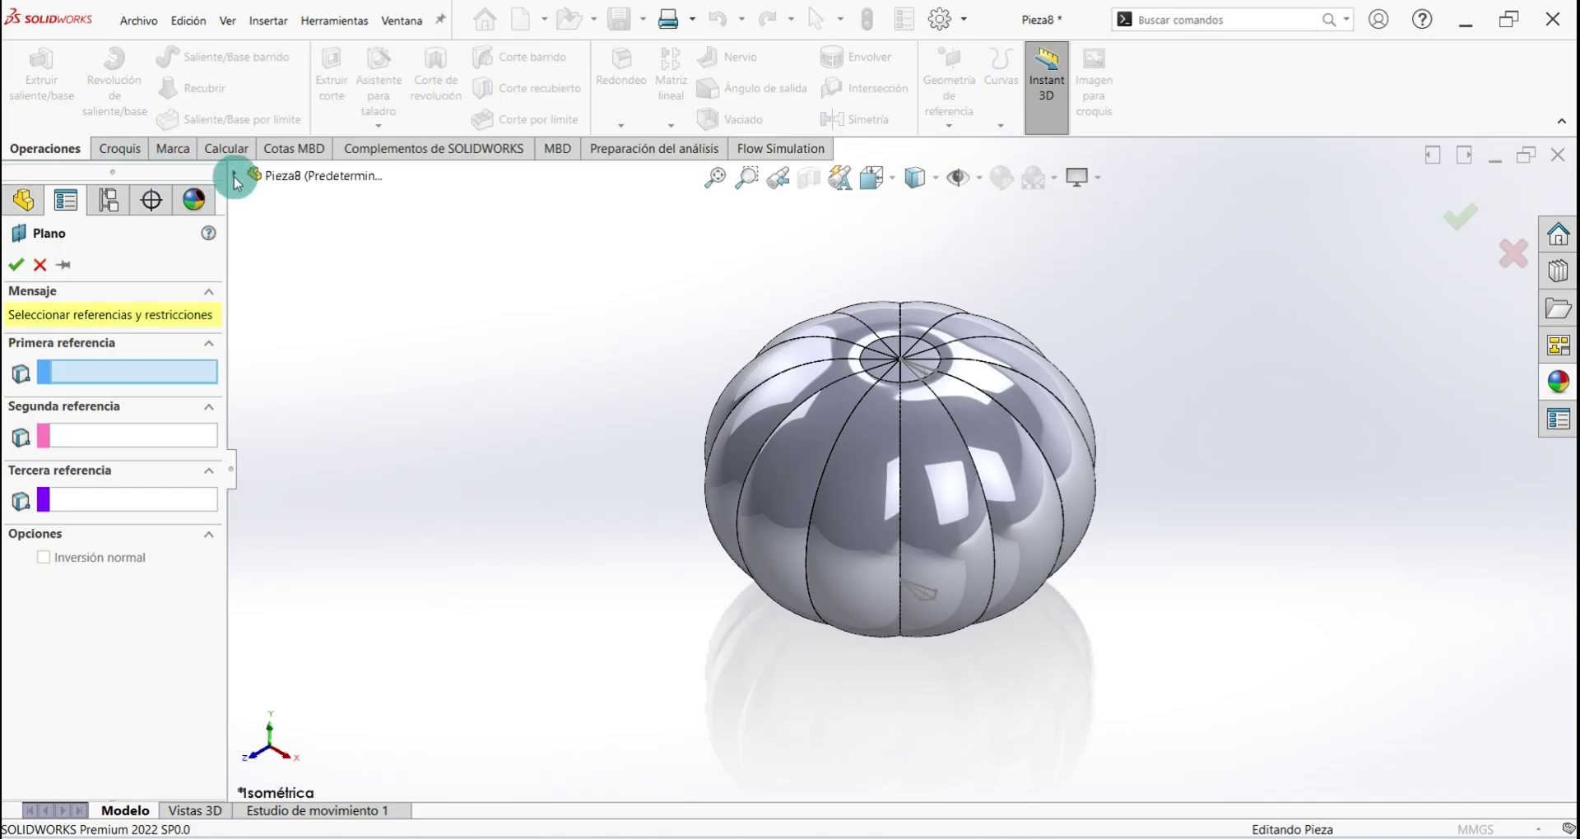
{"action": "left_click", "coordinate": [234, 174]}
{"action": "left_click", "coordinate": [298, 314]}
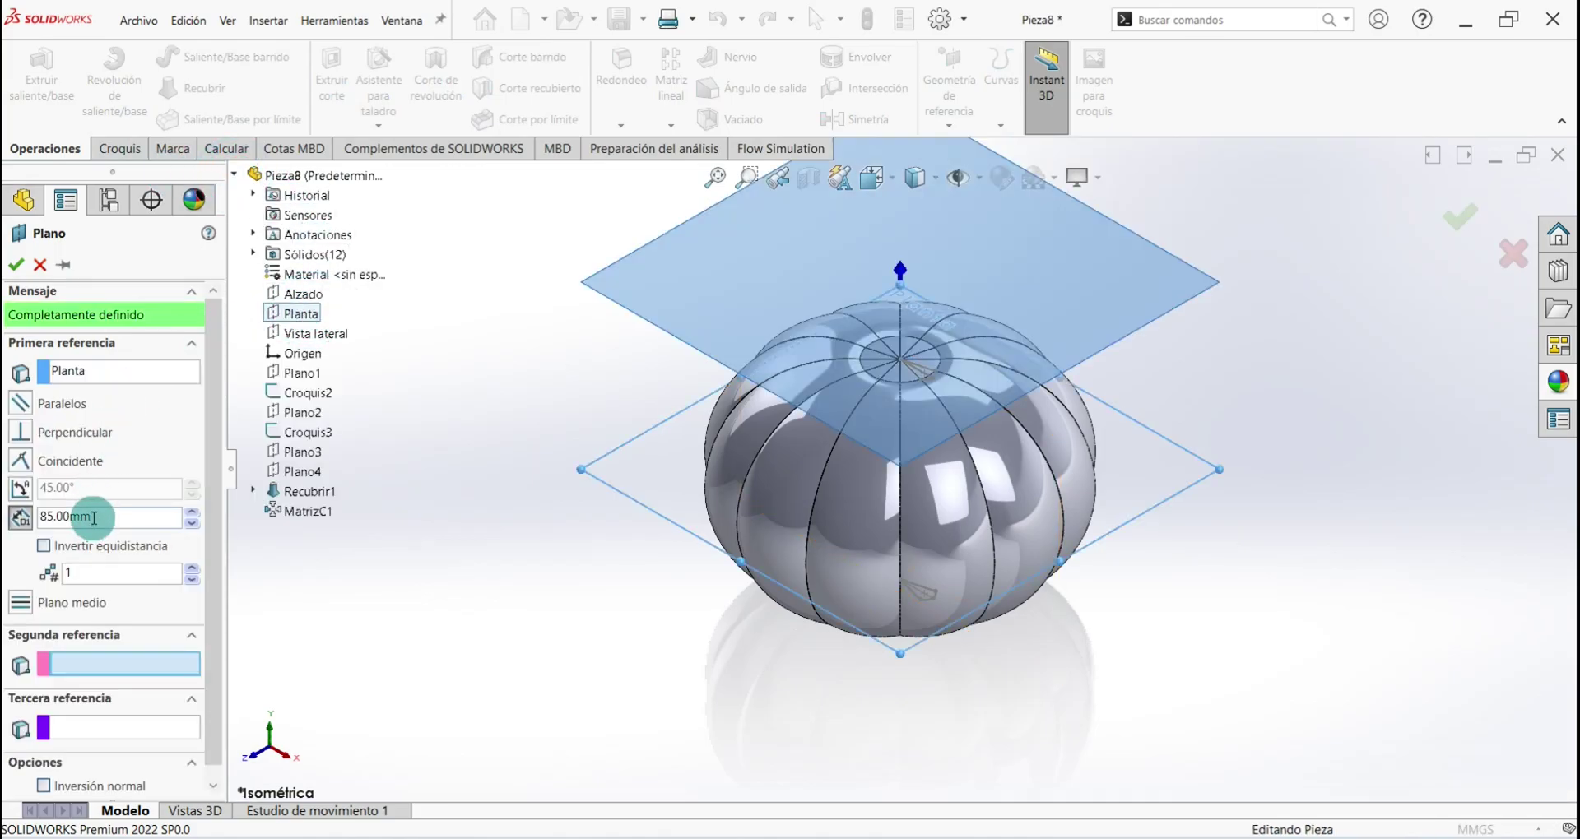
{"action": "double_click", "coordinate": [53, 515]}
{"action": "type", "text": "50"}
{"action": "key", "text": "Return"}
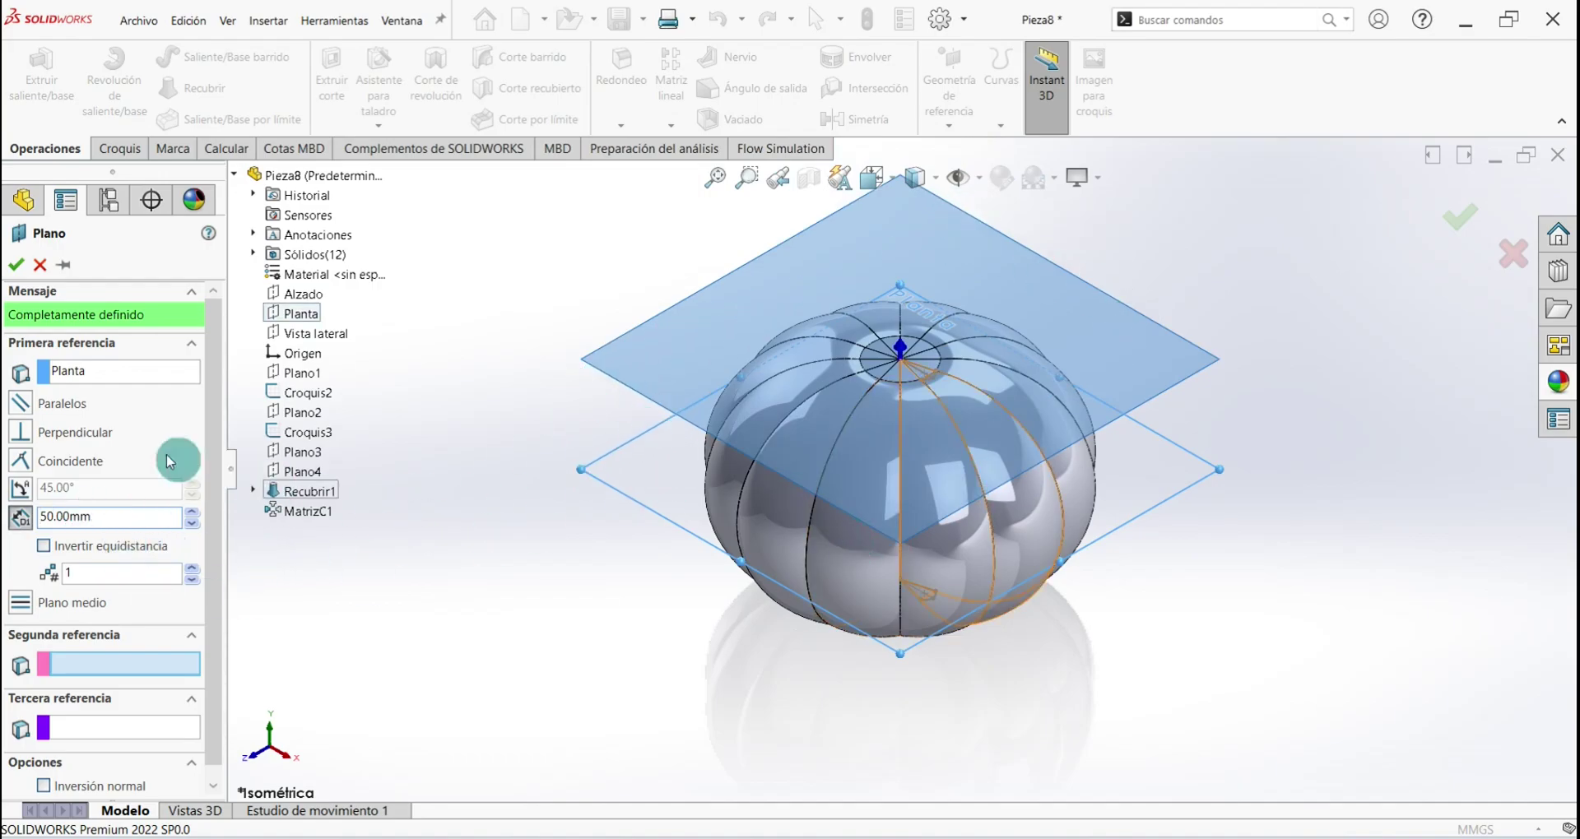
{"action": "left_click", "coordinate": [16, 265]}
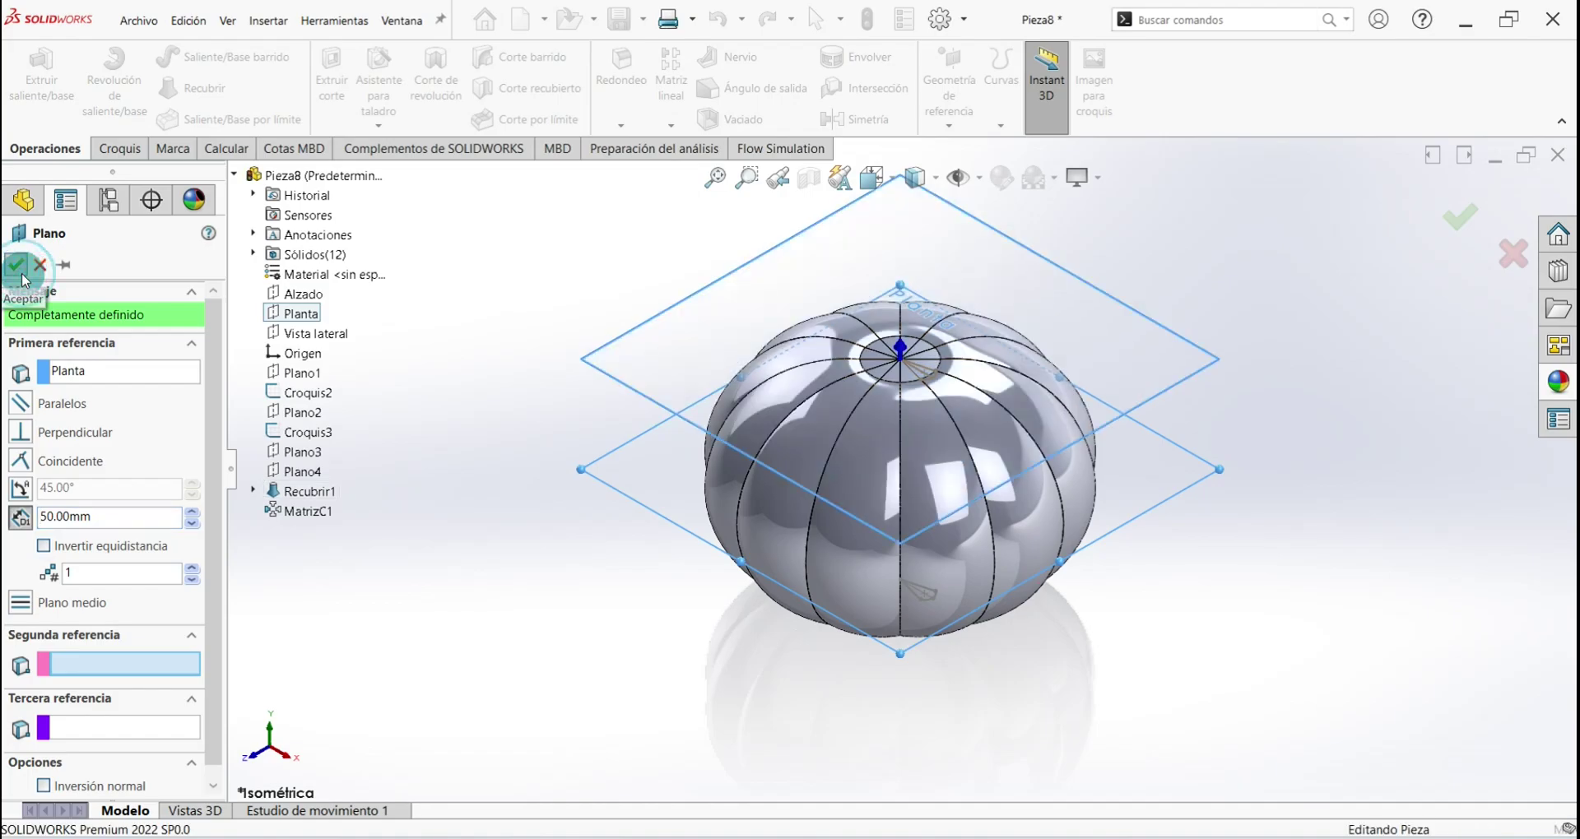
On Plano5, sketch a 12-sided polygon from the origin out to the top circle, then exit Croquis6
{"action": "left_click", "coordinate": [120, 149]}
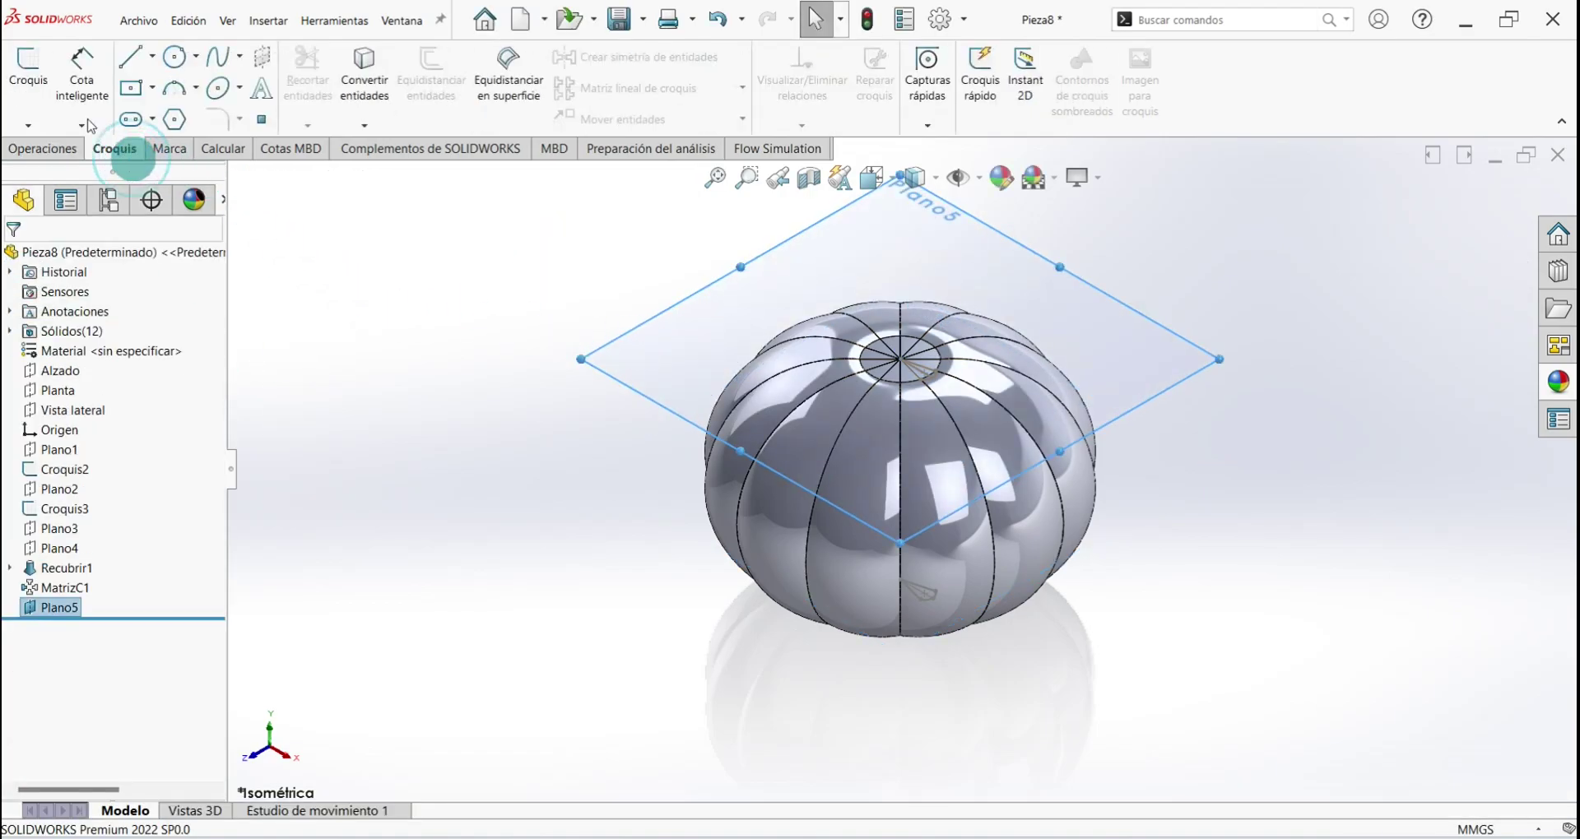
{"action": "left_click", "coordinate": [173, 121]}
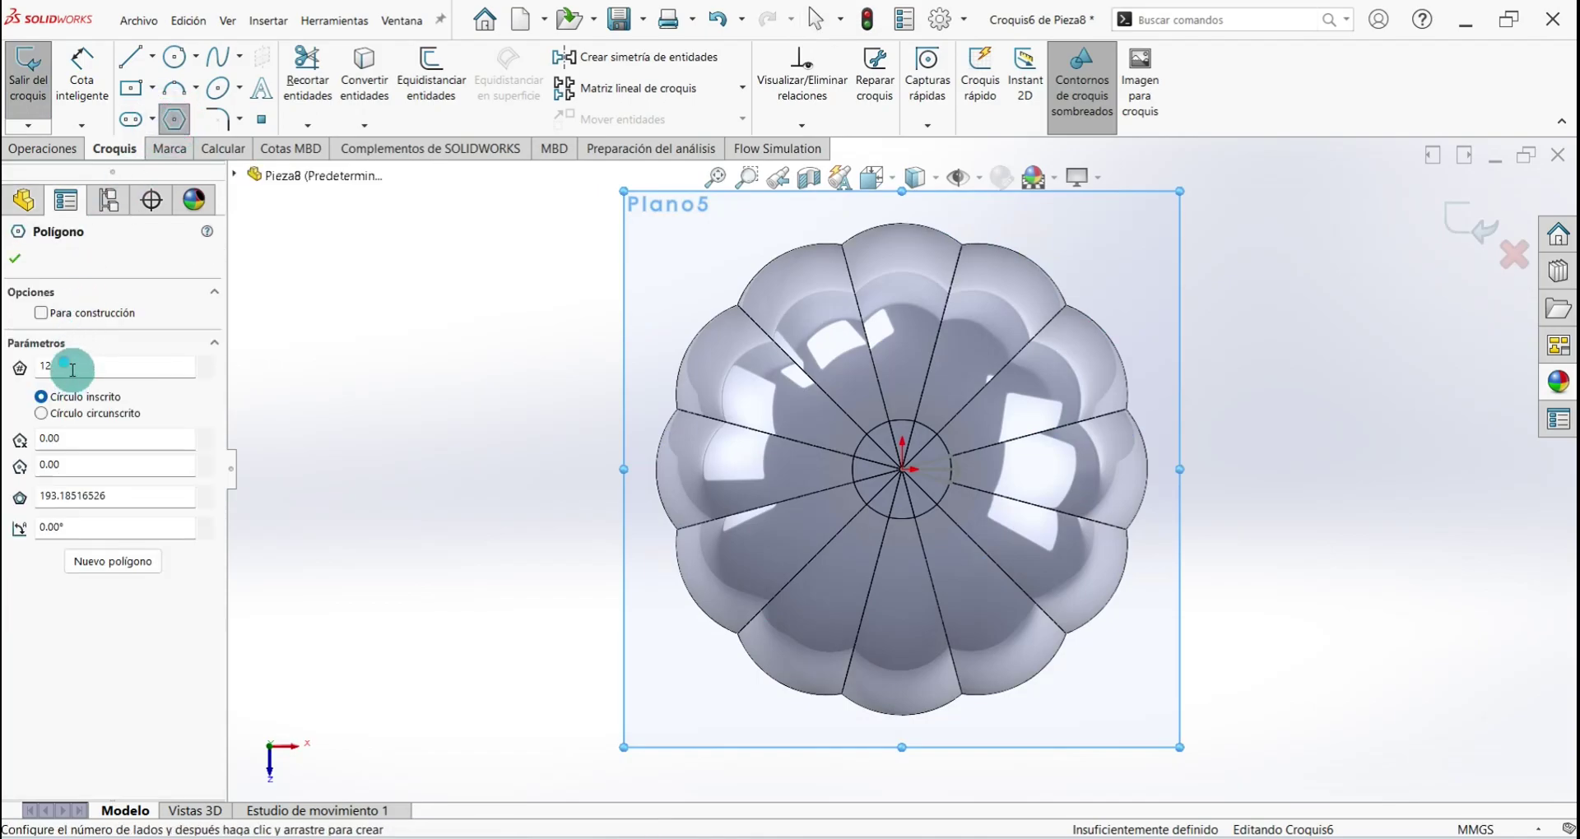
{"action": "double_click", "coordinate": [45, 365]}
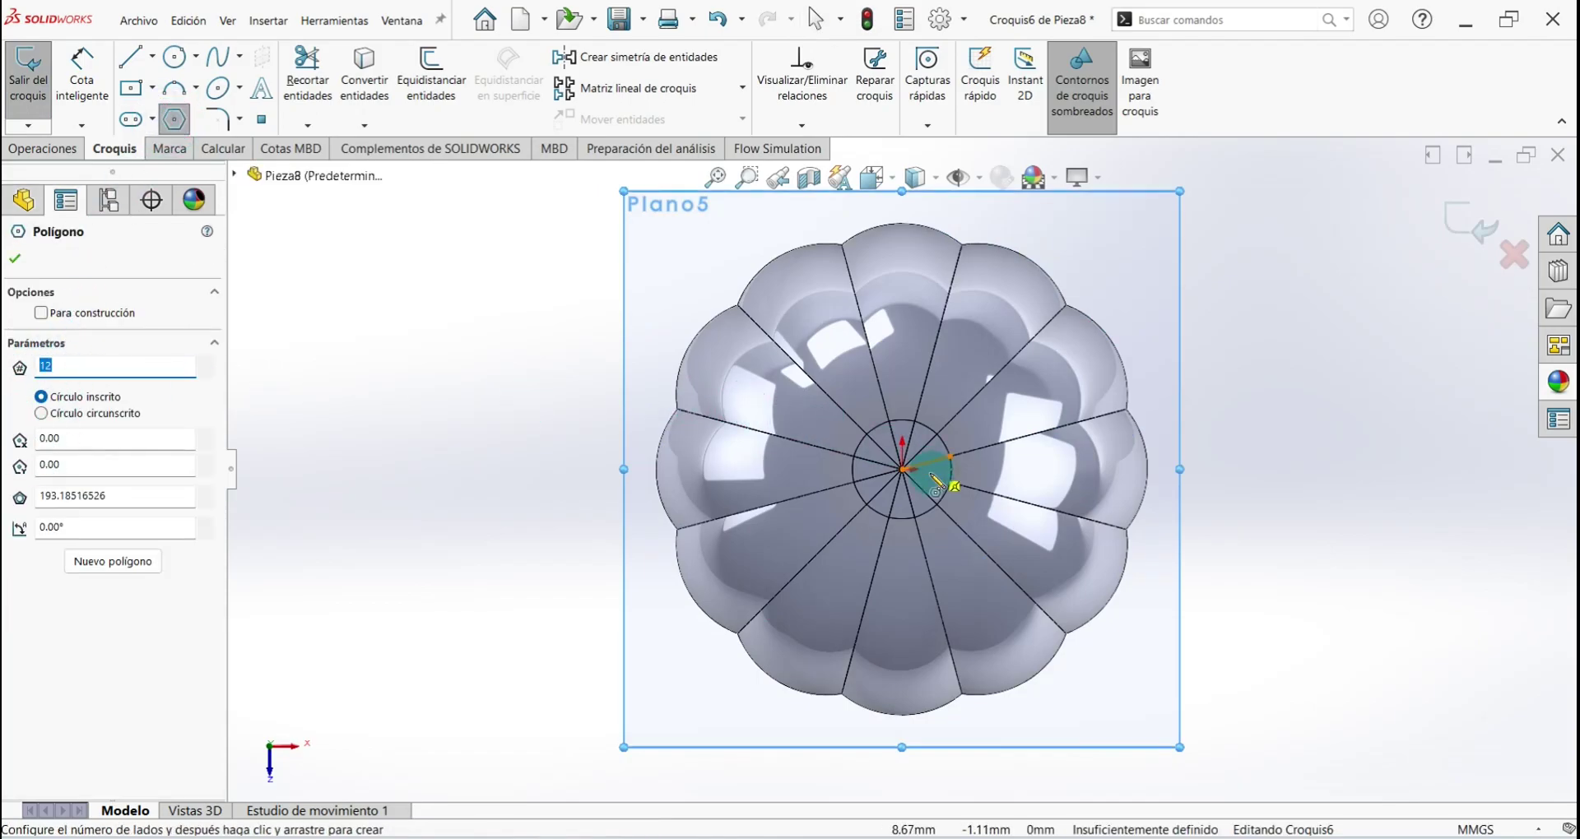
{"action": "scroll", "coordinate": [936, 482], "scroll_direction": "down", "scroll_amount": 4}
{"action": "scroll", "coordinate": [892, 459], "scroll_direction": "down", "scroll_amount": 2}
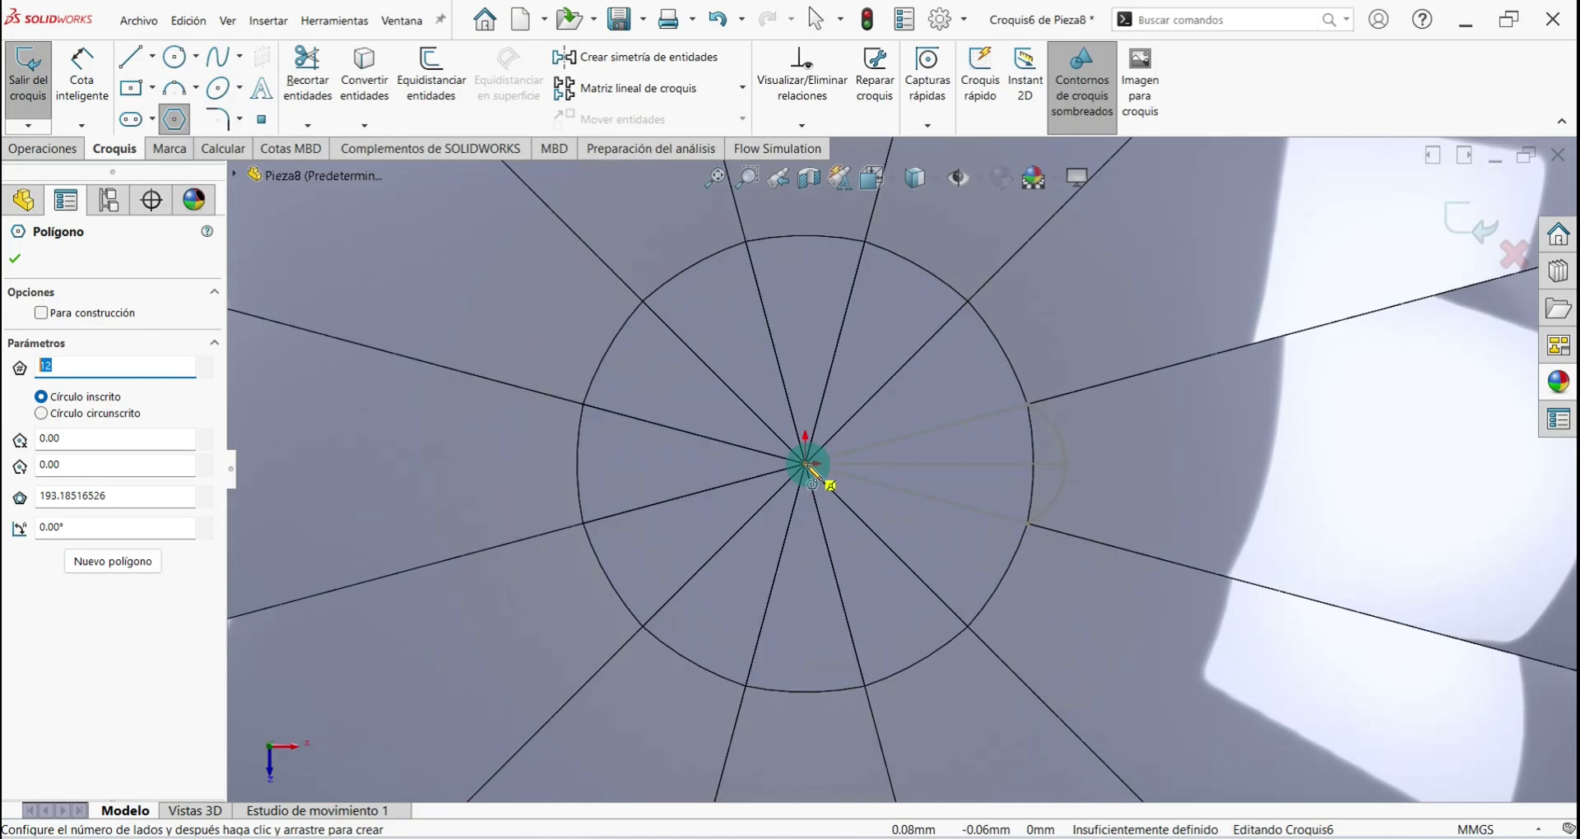
{"action": "left_click_drag", "start_coordinate": [807, 463], "coordinate": [805, 237]}
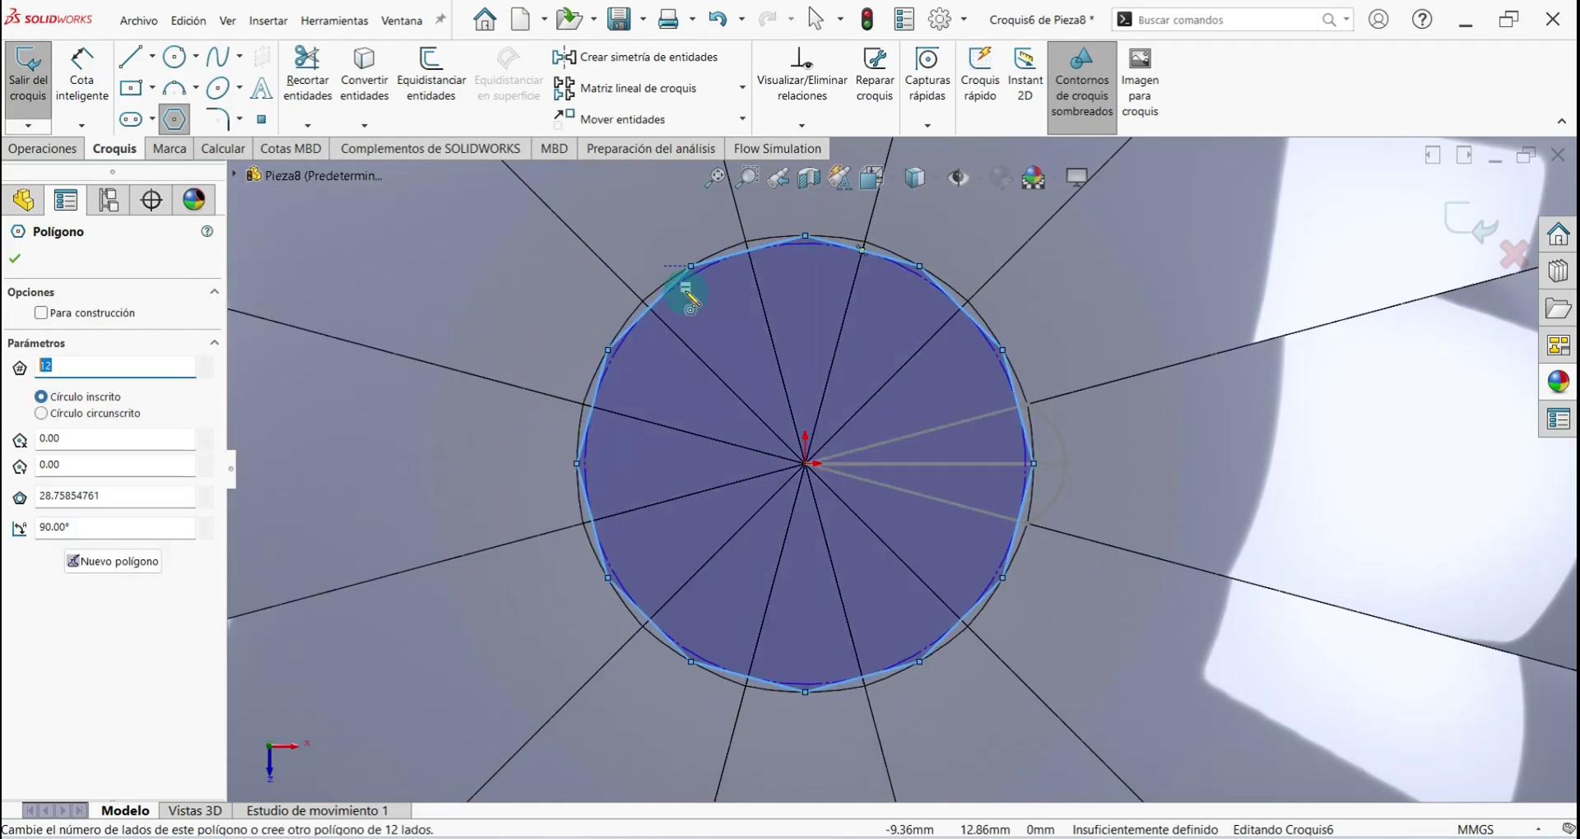
{"action": "right_click", "coordinate": [567, 272]}
{"action": "left_click", "coordinate": [519, 311]}
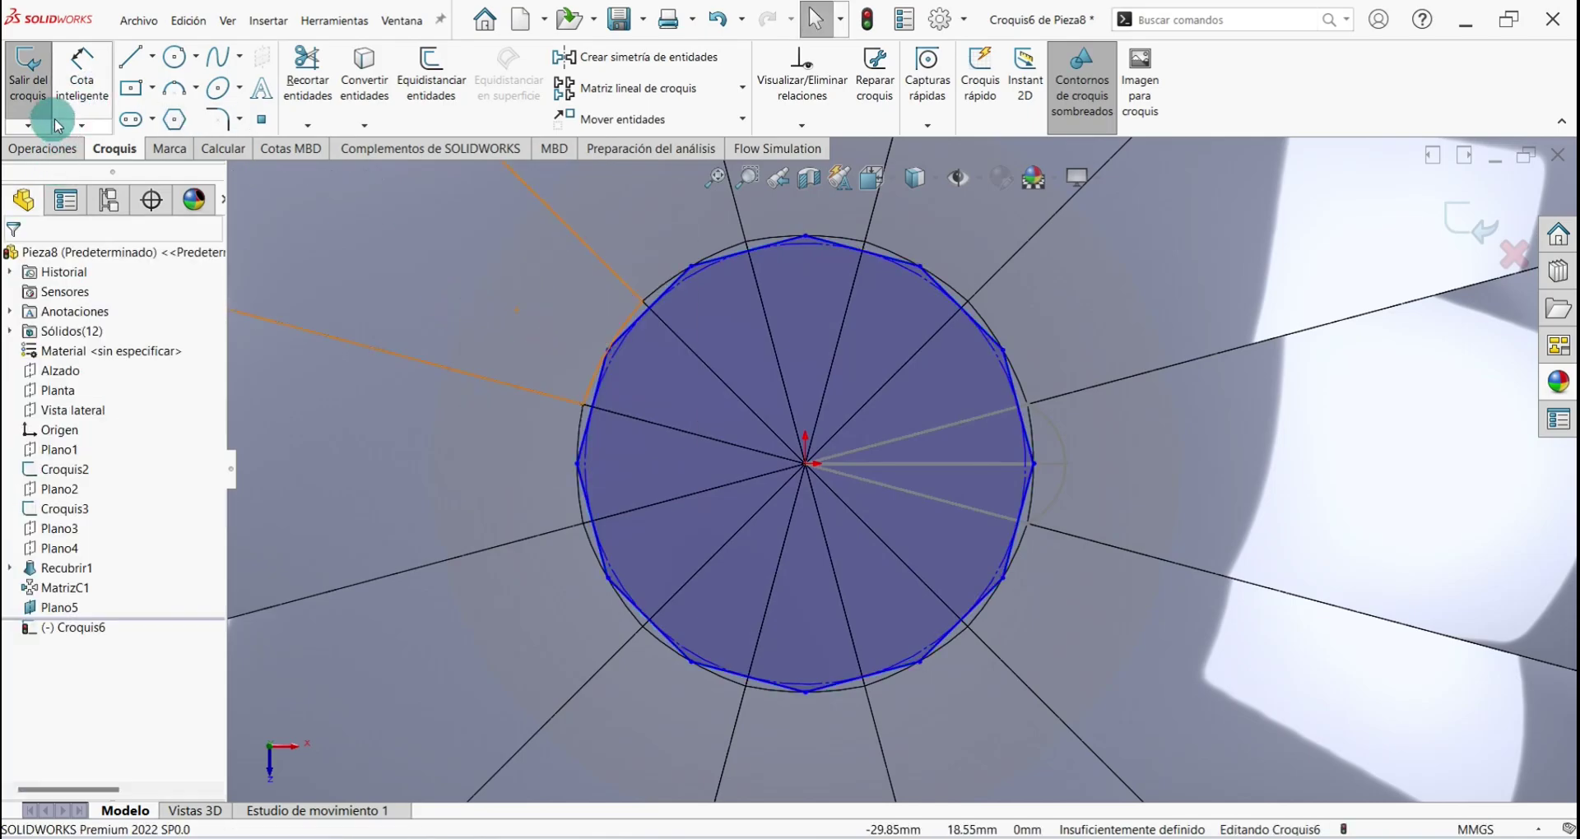
{"action": "left_click", "coordinate": [33, 74]}
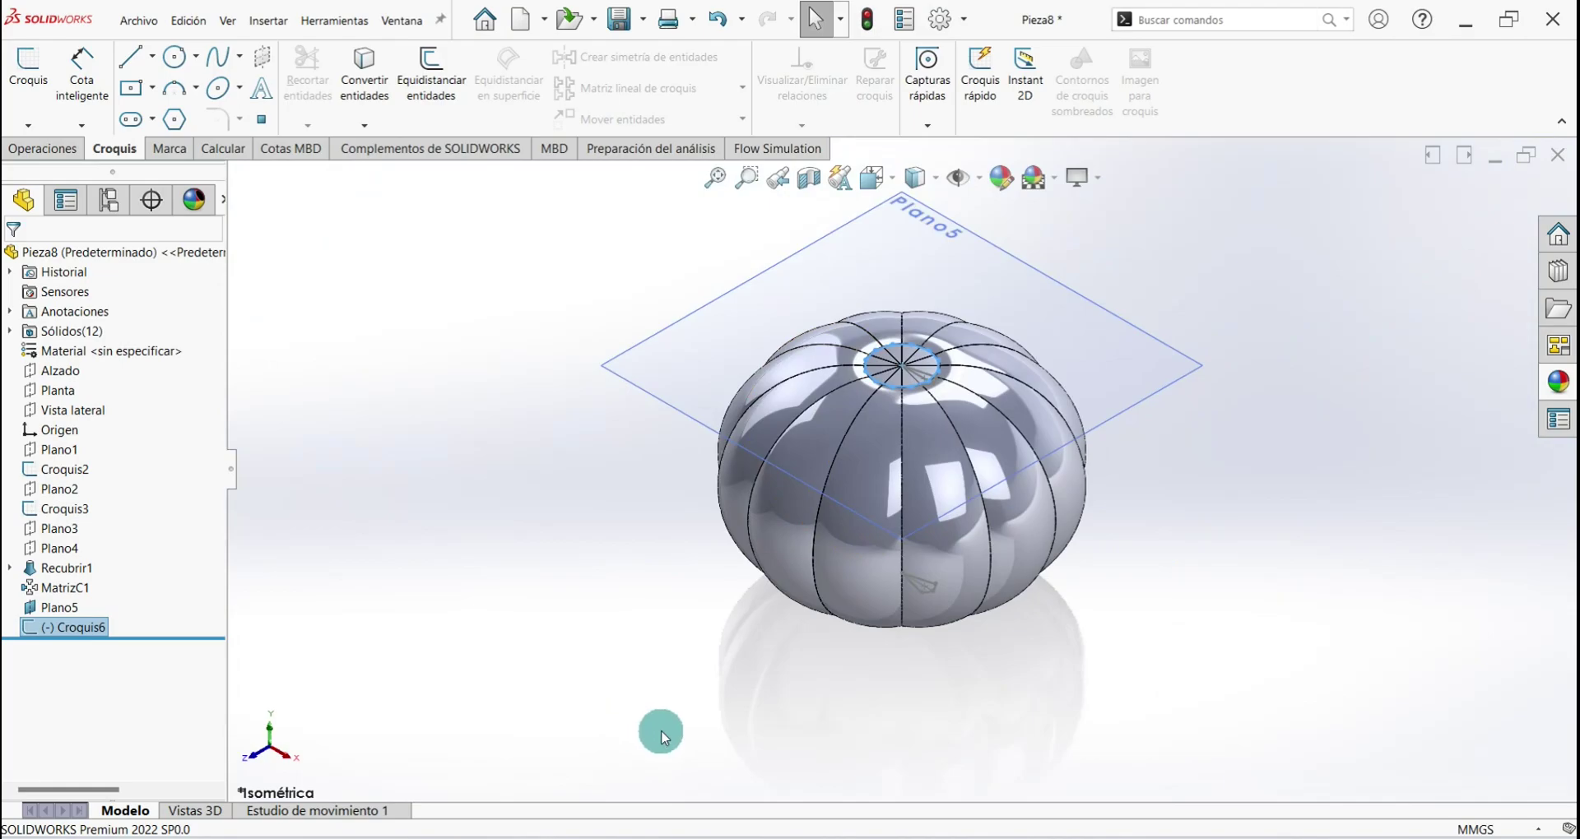
Create reference plane Plano6 offset 85 mm from the Planta plane
{"action": "left_click", "coordinate": [24, 148]}
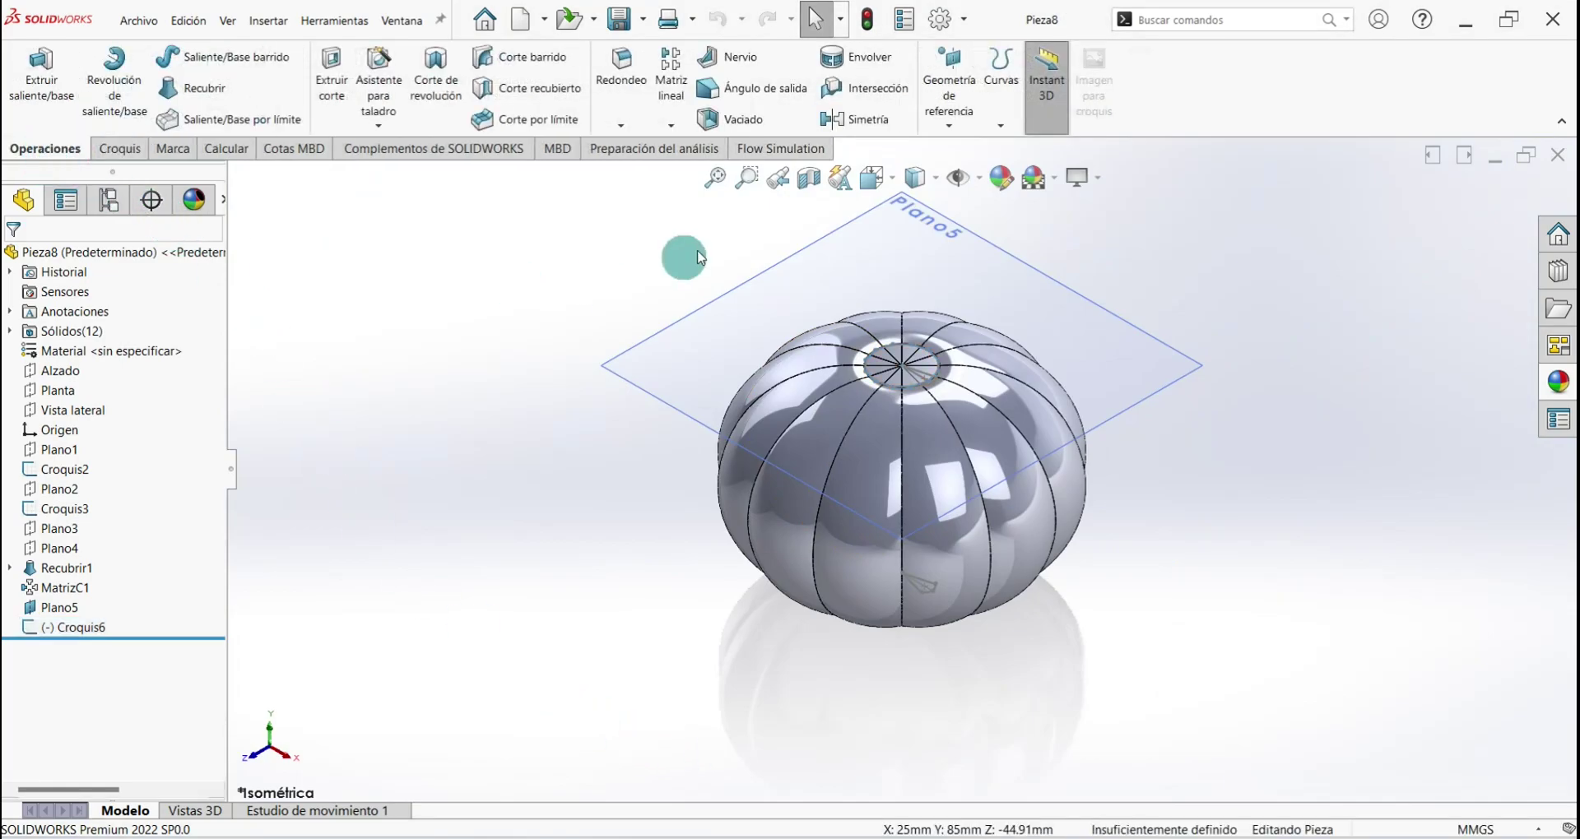
{"action": "left_click", "coordinate": [952, 88]}
{"action": "left_click", "coordinate": [996, 146]}
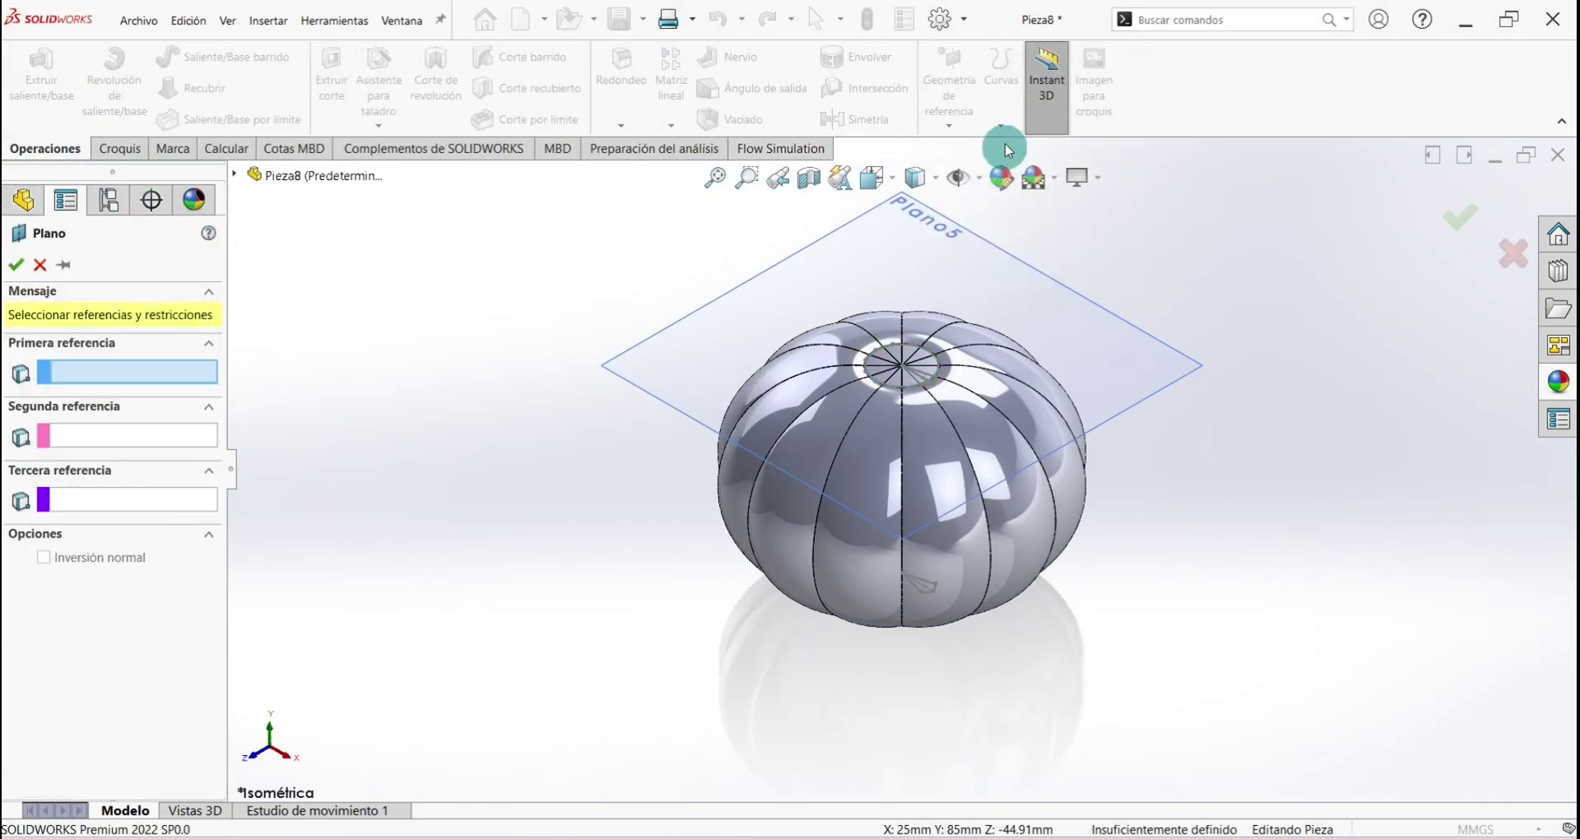
{"action": "left_click", "coordinate": [235, 176]}
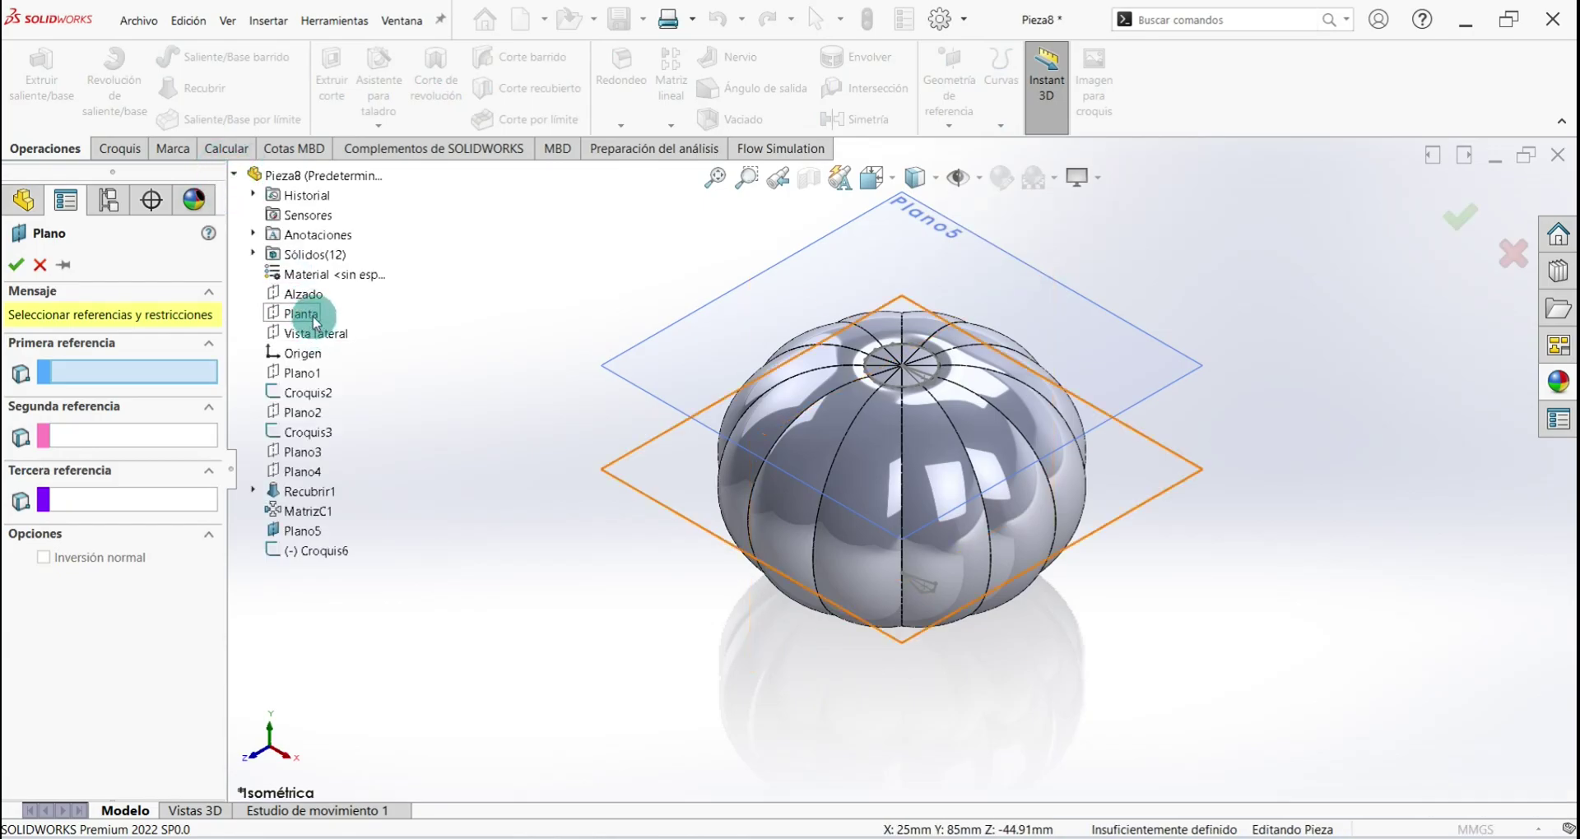
{"action": "left_click", "coordinate": [293, 314]}
{"action": "left_click", "coordinate": [115, 510]}
{"action": "double_click", "coordinate": [115, 514]}
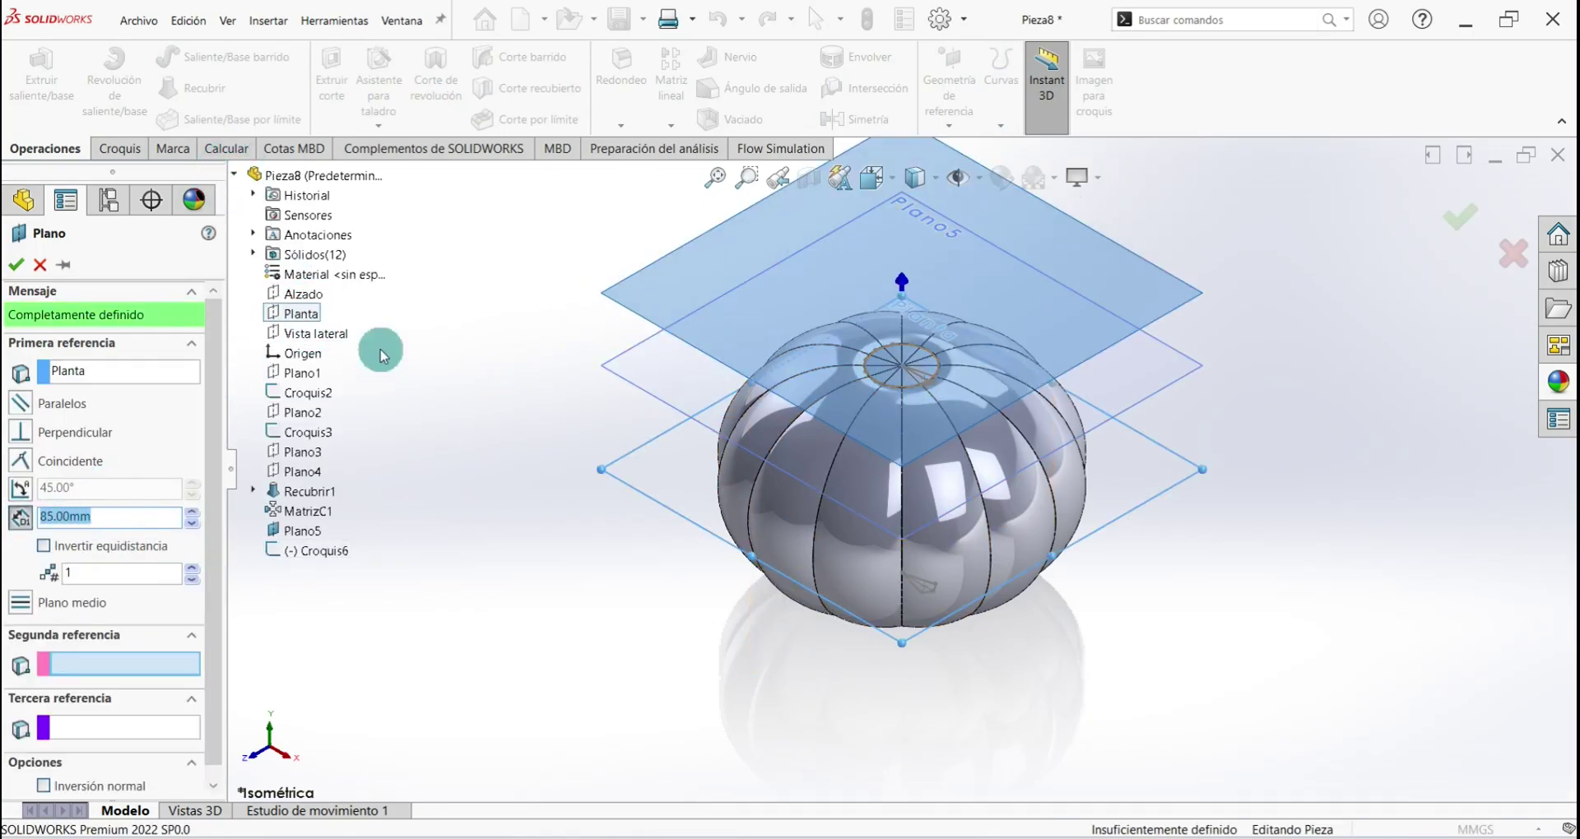
{"action": "left_click", "coordinate": [16, 264]}
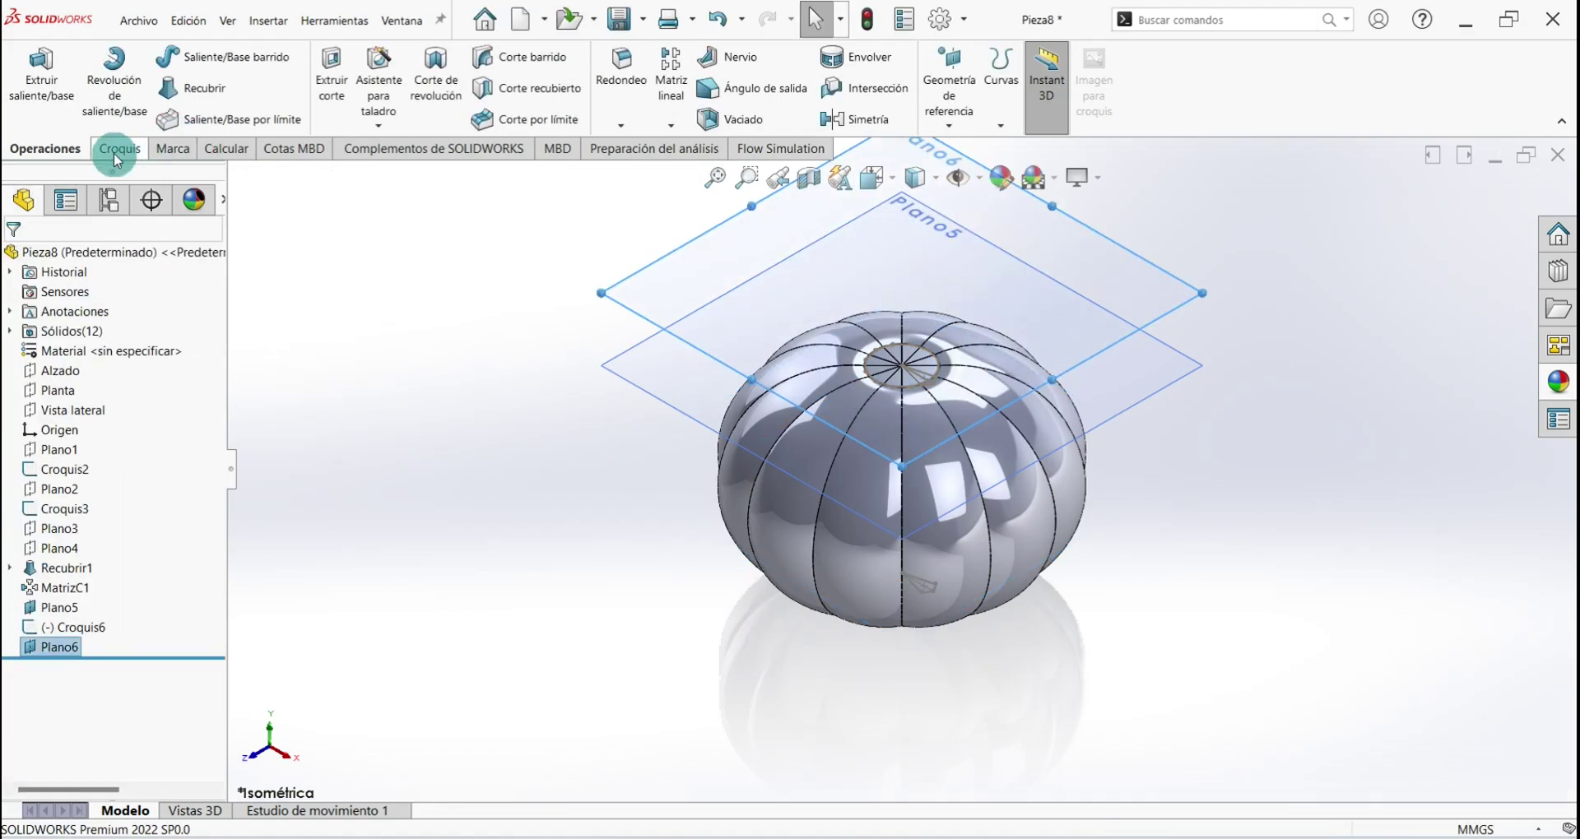
{"action": "left_click", "coordinate": [119, 149]}
Draw a small 12-sided polygon on Plano6, centred off to one side of the origin
{"action": "left_click", "coordinate": [177, 123]}
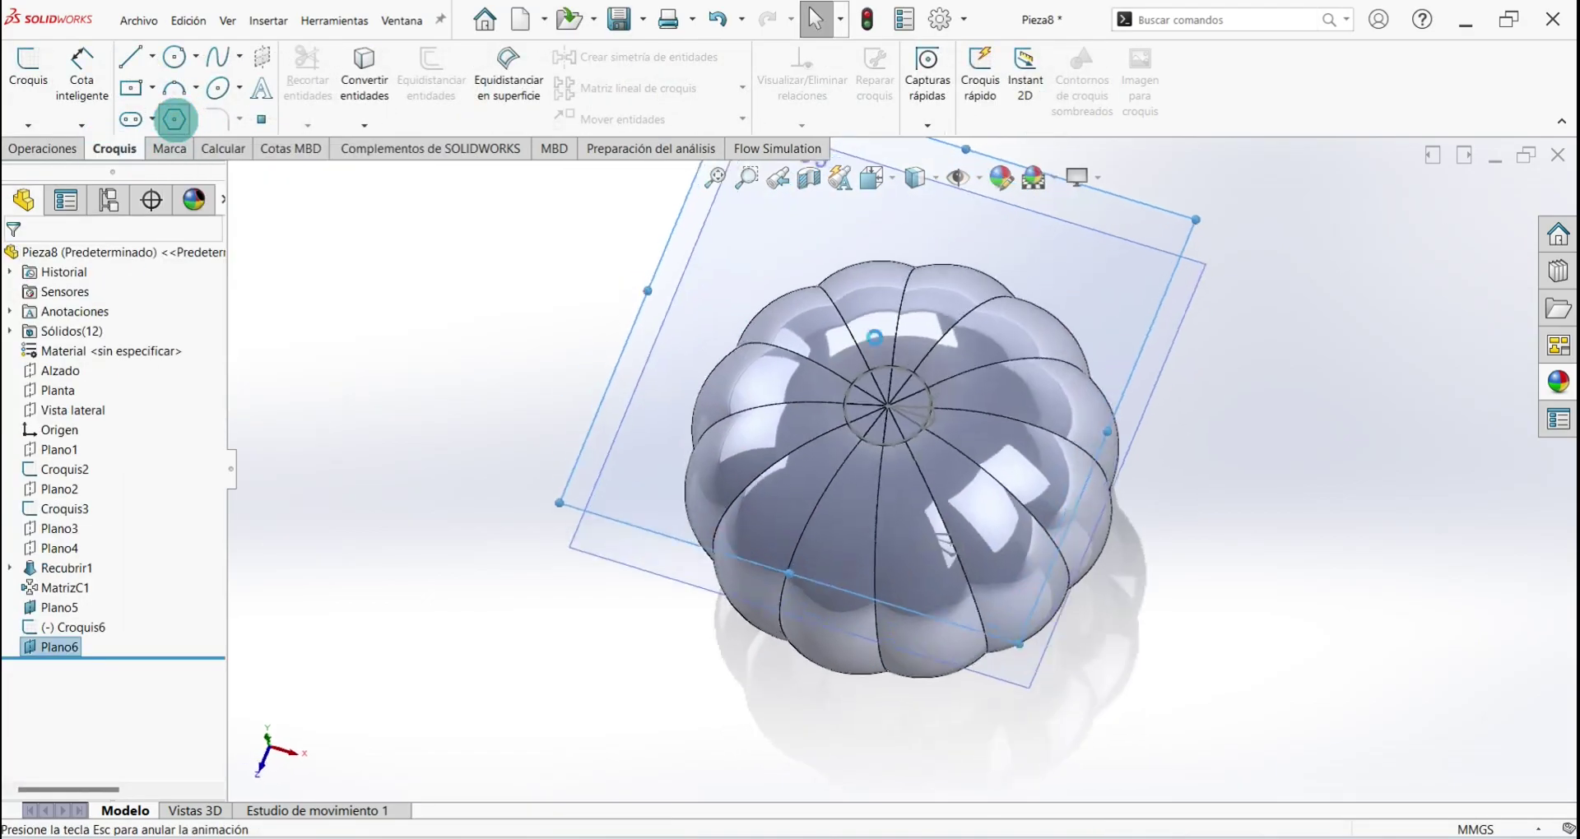
{"action": "scroll", "coordinate": [1172, 222], "scroll_direction": "down", "scroll_amount": 3}
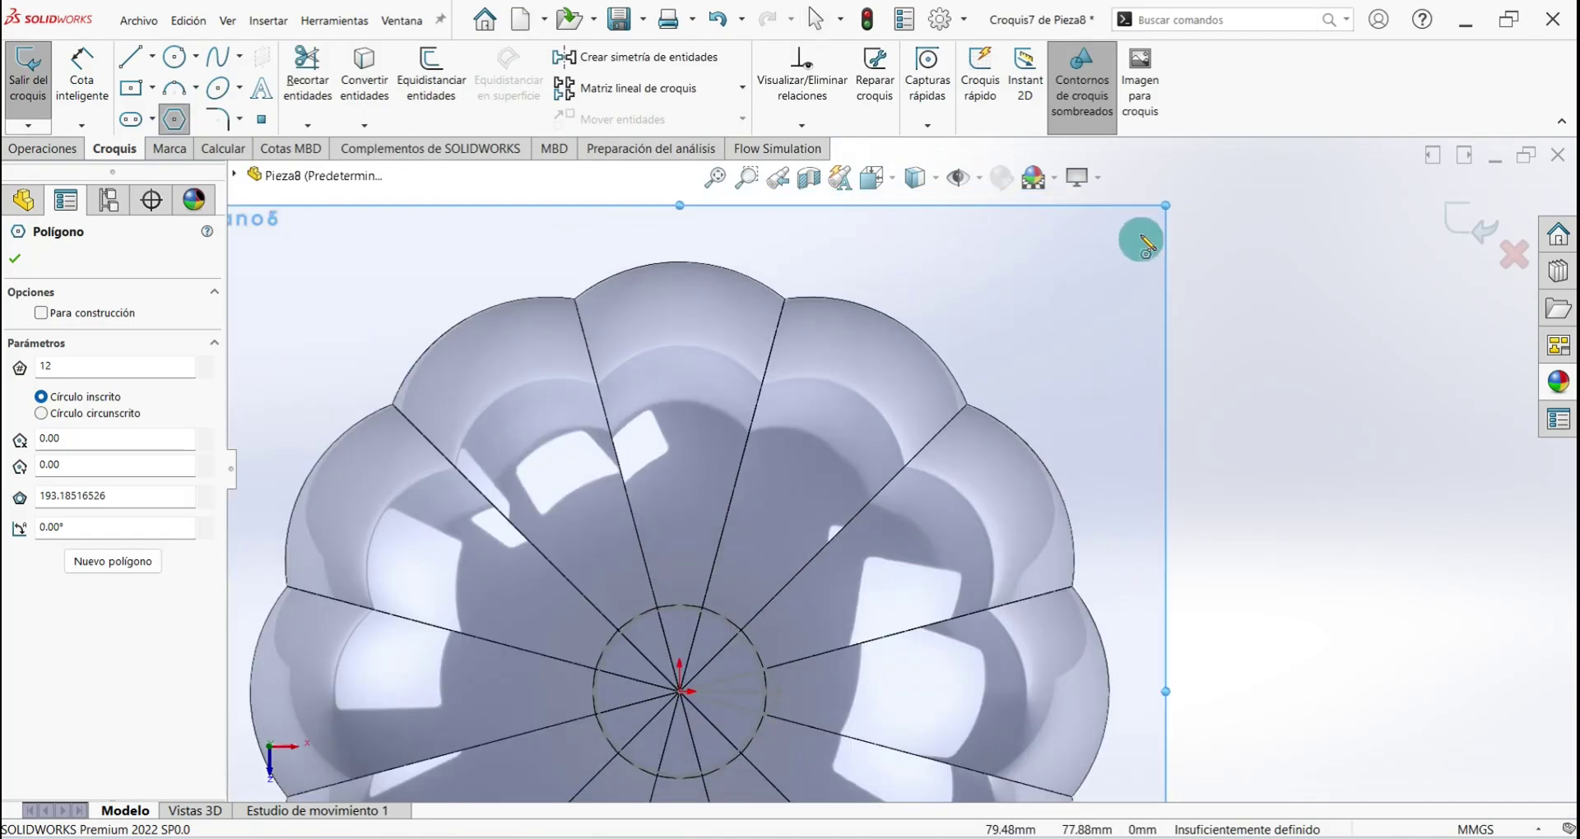
{"action": "left_click", "coordinate": [1055, 321]}
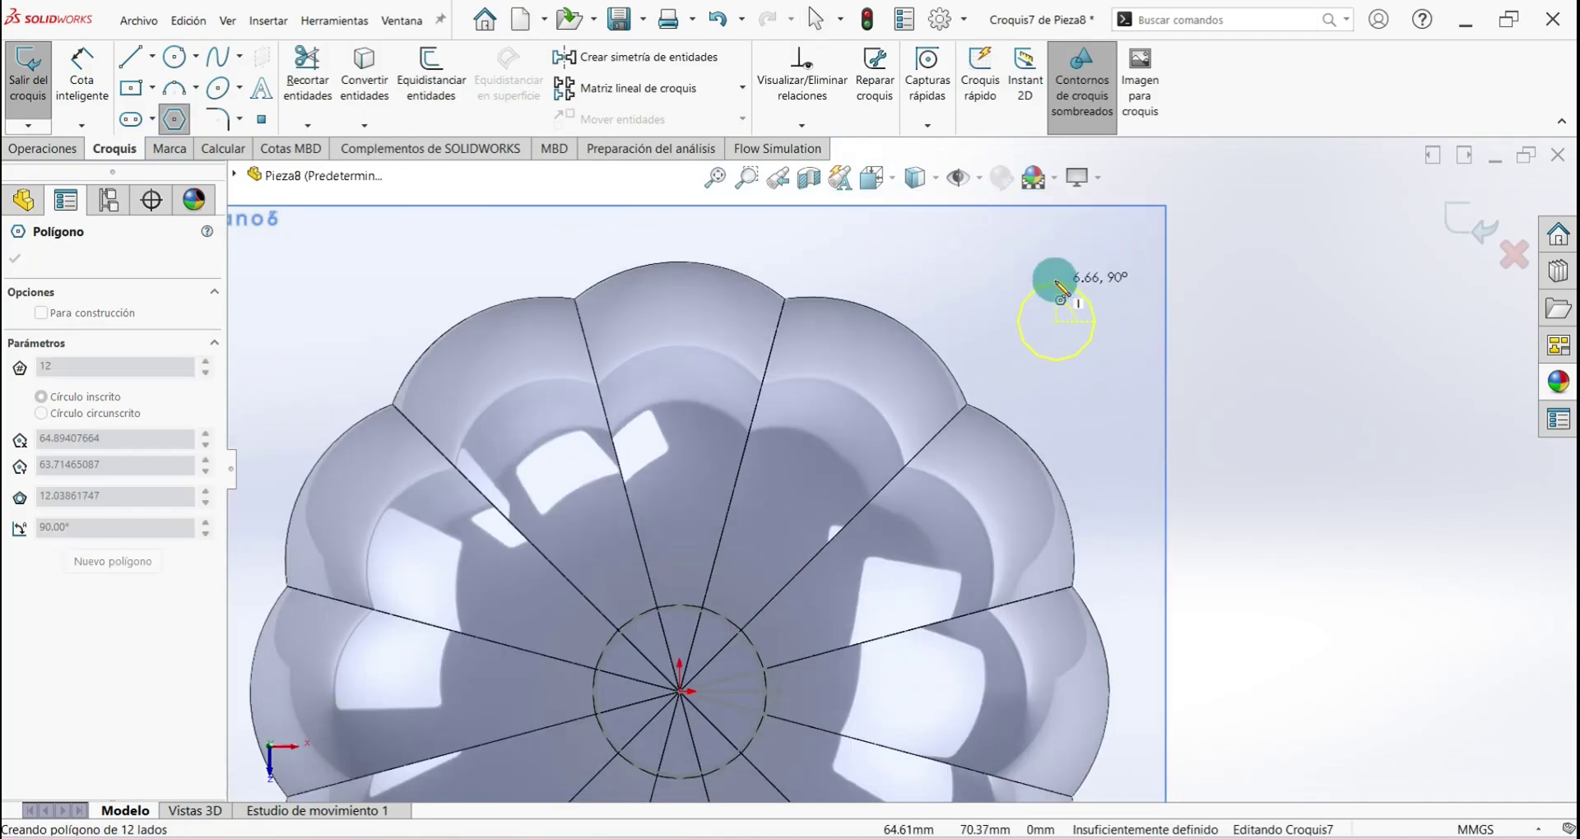
{"action": "left_click", "coordinate": [1064, 255]}
{"action": "right_click", "coordinate": [1284, 304]}
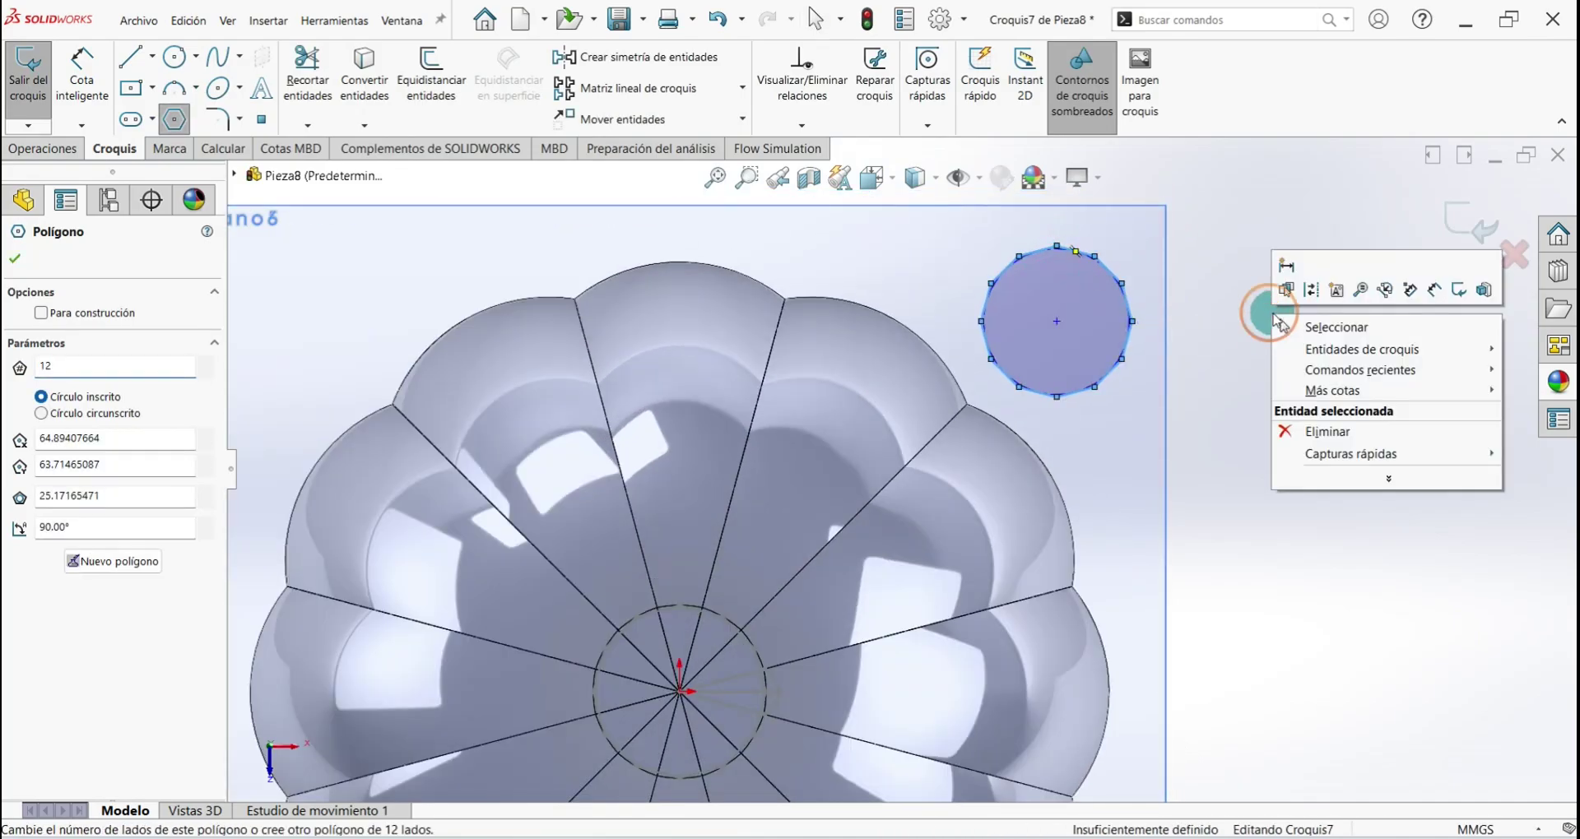
{"action": "left_click", "coordinate": [1309, 321]}
{"action": "scroll", "coordinate": [1126, 329], "scroll_direction": "up", "scroll_amount": 1}
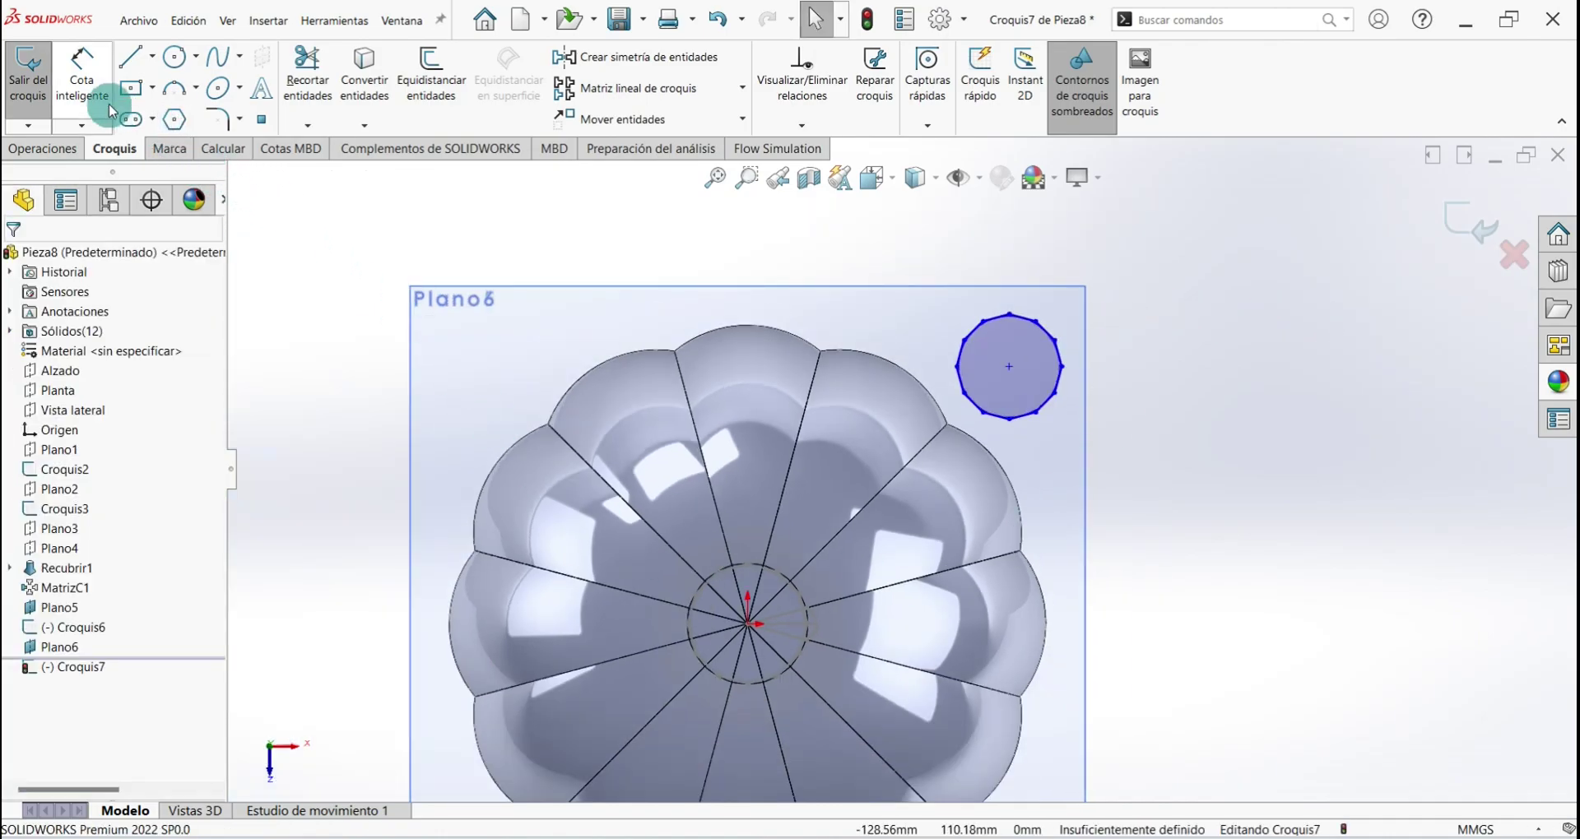
Dimension the polygon centre 25 mm horizontally from the origin
{"action": "left_click", "coordinate": [82, 78]}
{"action": "left_click", "coordinate": [749, 626]}
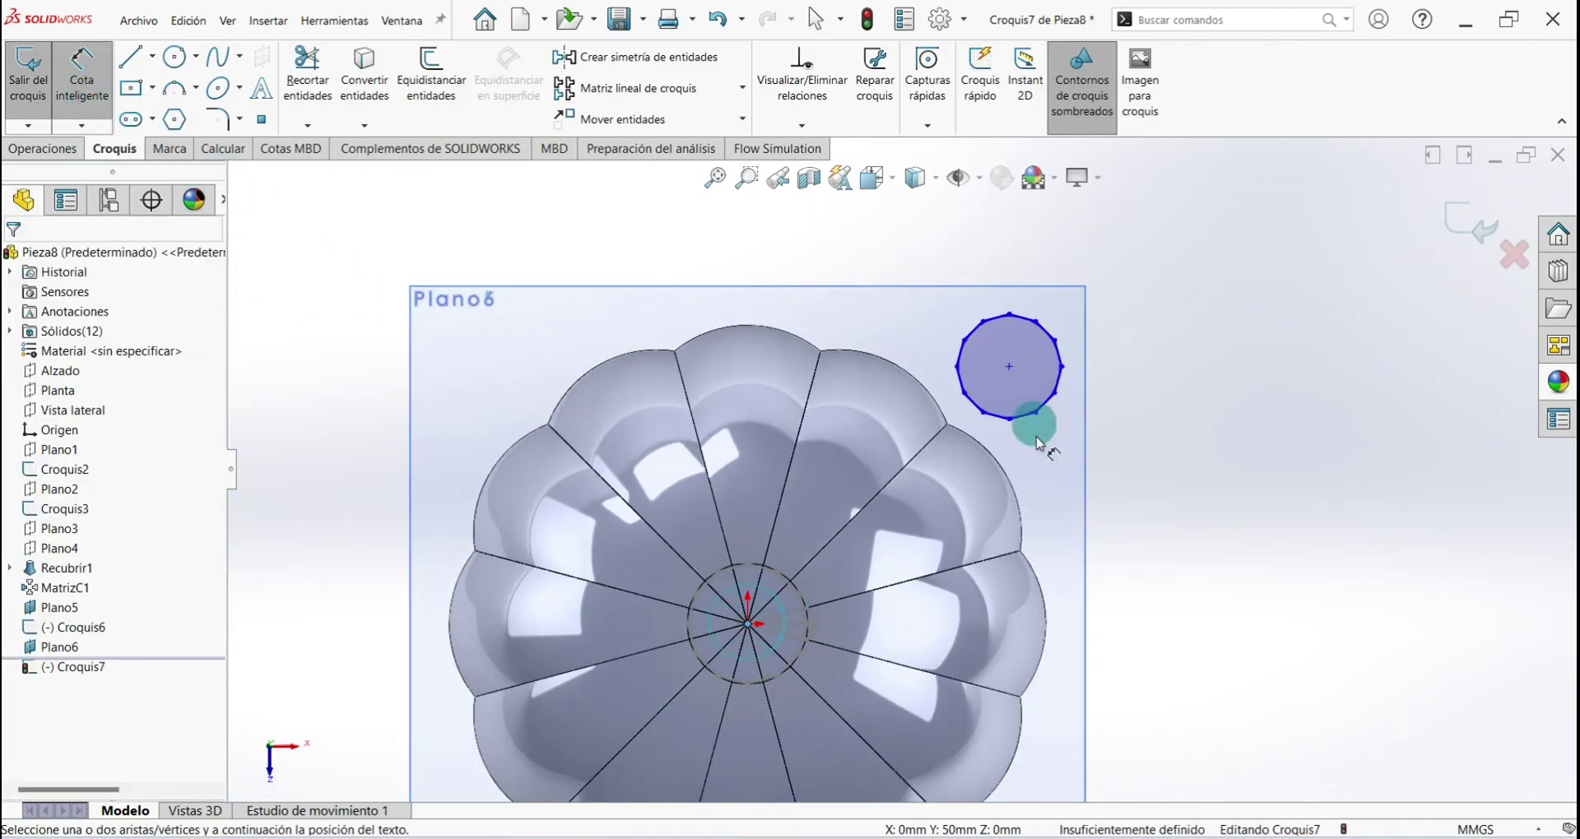
{"action": "left_click", "coordinate": [1008, 366]}
{"action": "left_click", "coordinate": [930, 264]}
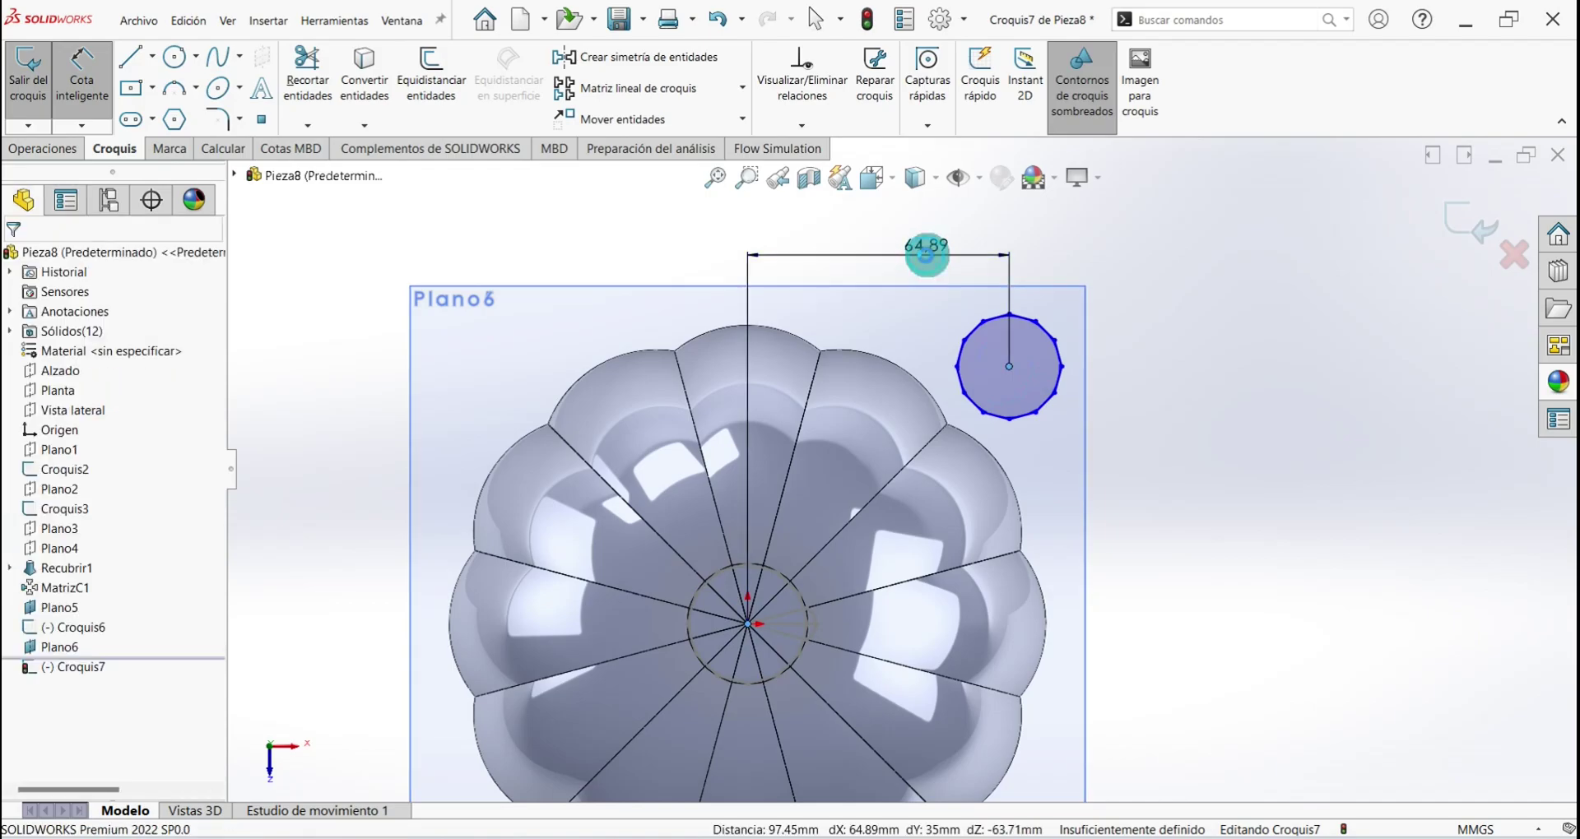
{"action": "type", "text": "2"}
{"action": "key", "text": "Return"}
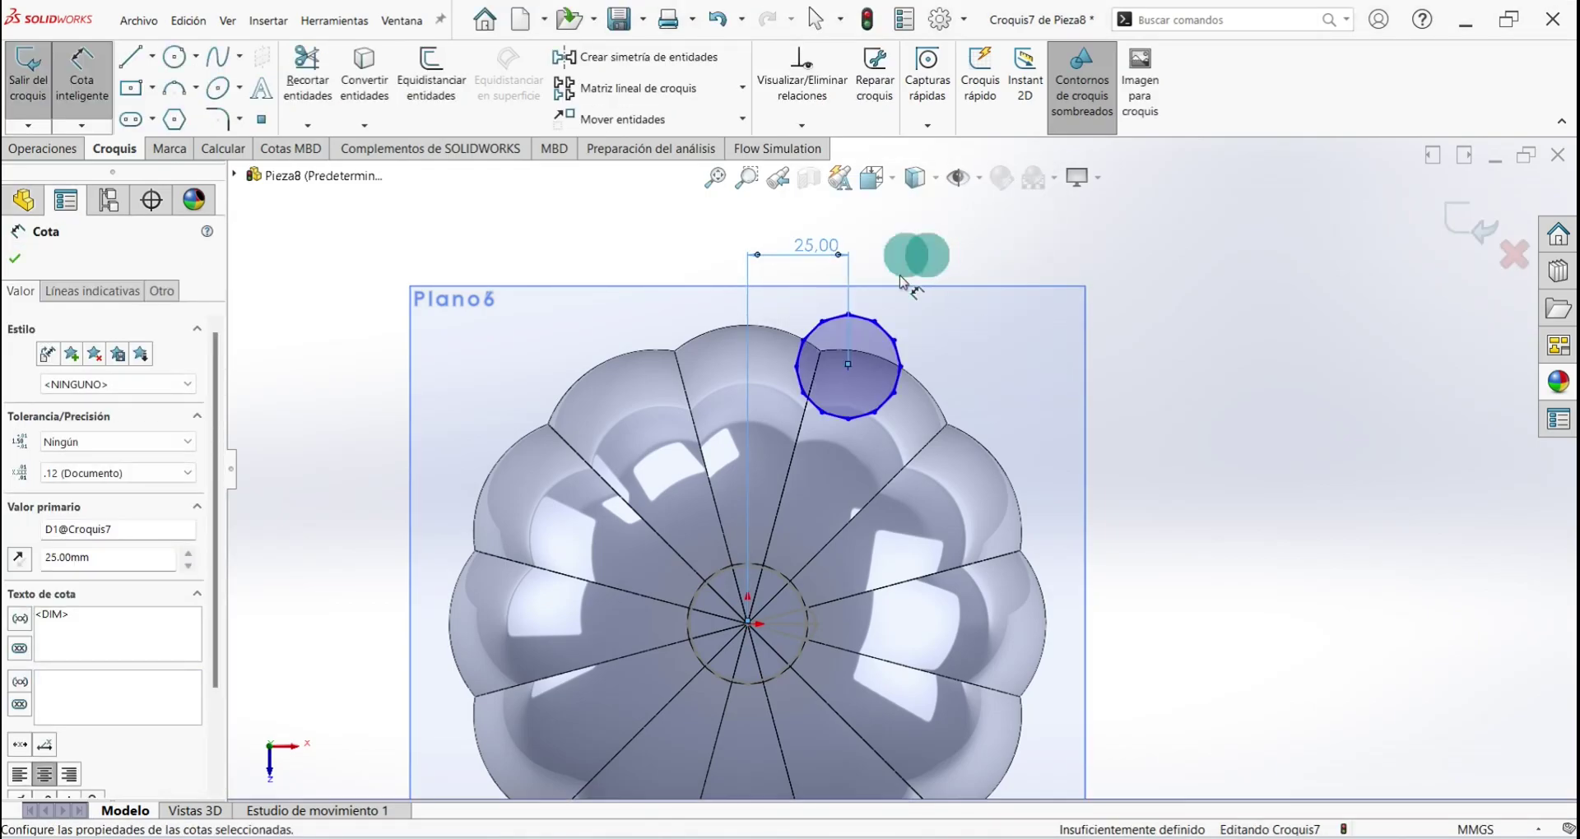
Dimension the polygon centre 35 mm vertically from the origin
{"action": "scroll", "coordinate": [840, 437], "scroll_direction": "down", "scroll_amount": 2}
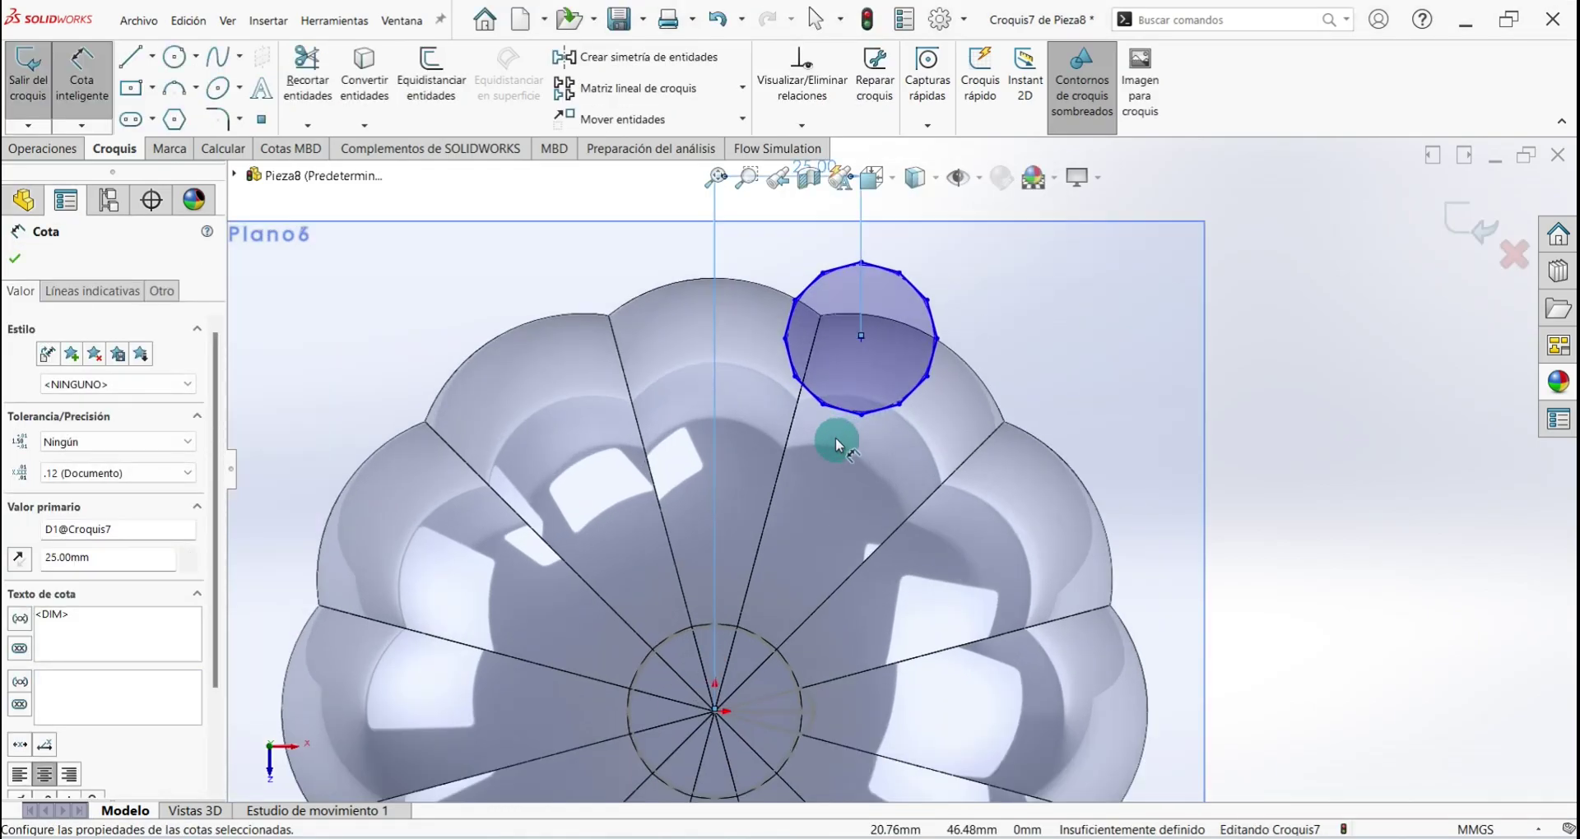
{"action": "left_click", "coordinate": [864, 342]}
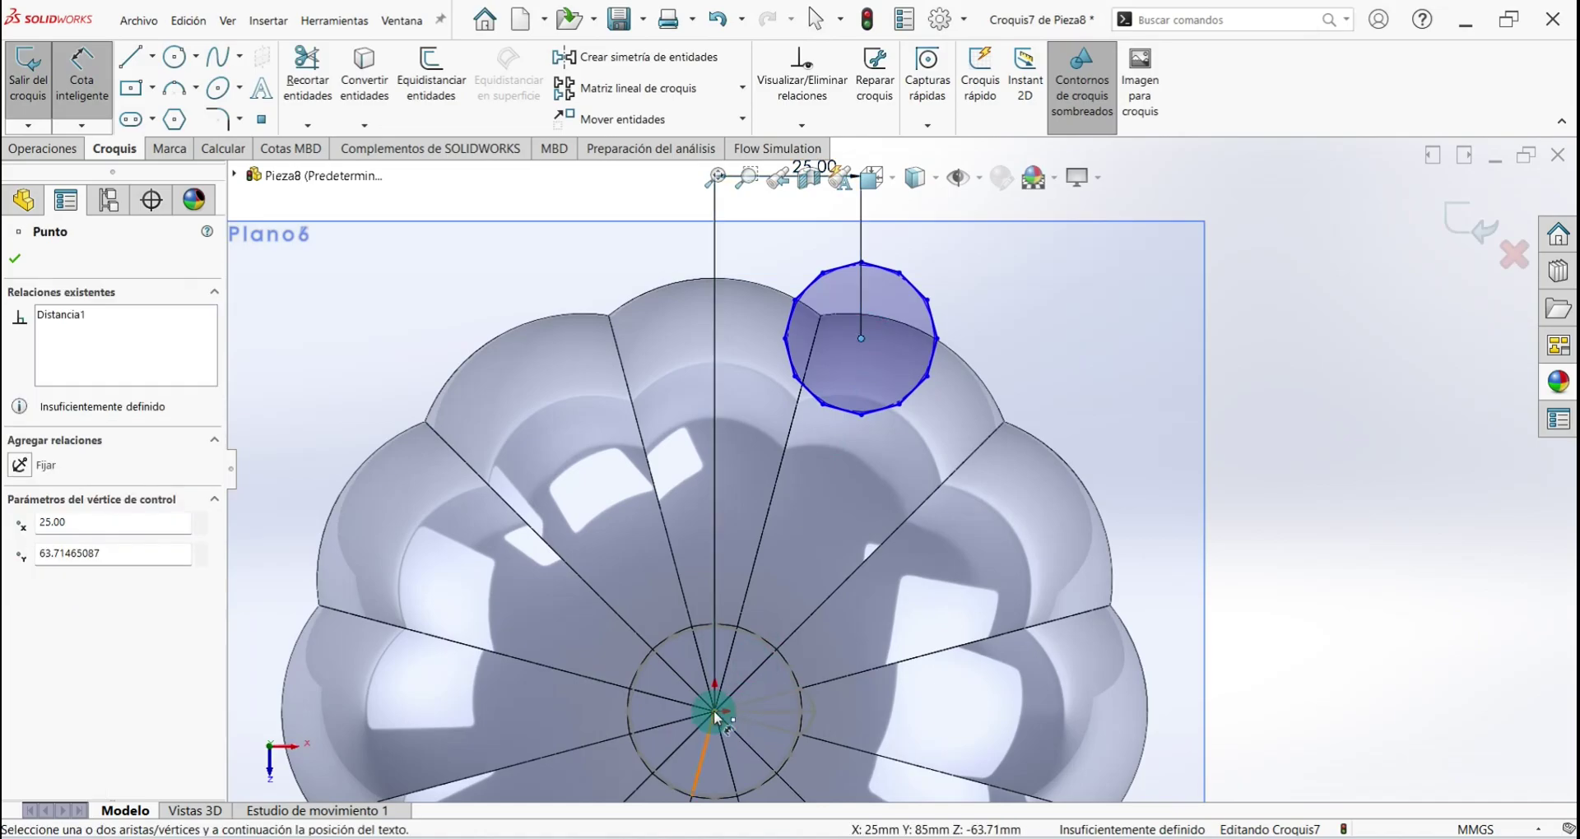
{"action": "left_click", "coordinate": [715, 716]}
{"action": "left_click", "coordinate": [1004, 524]}
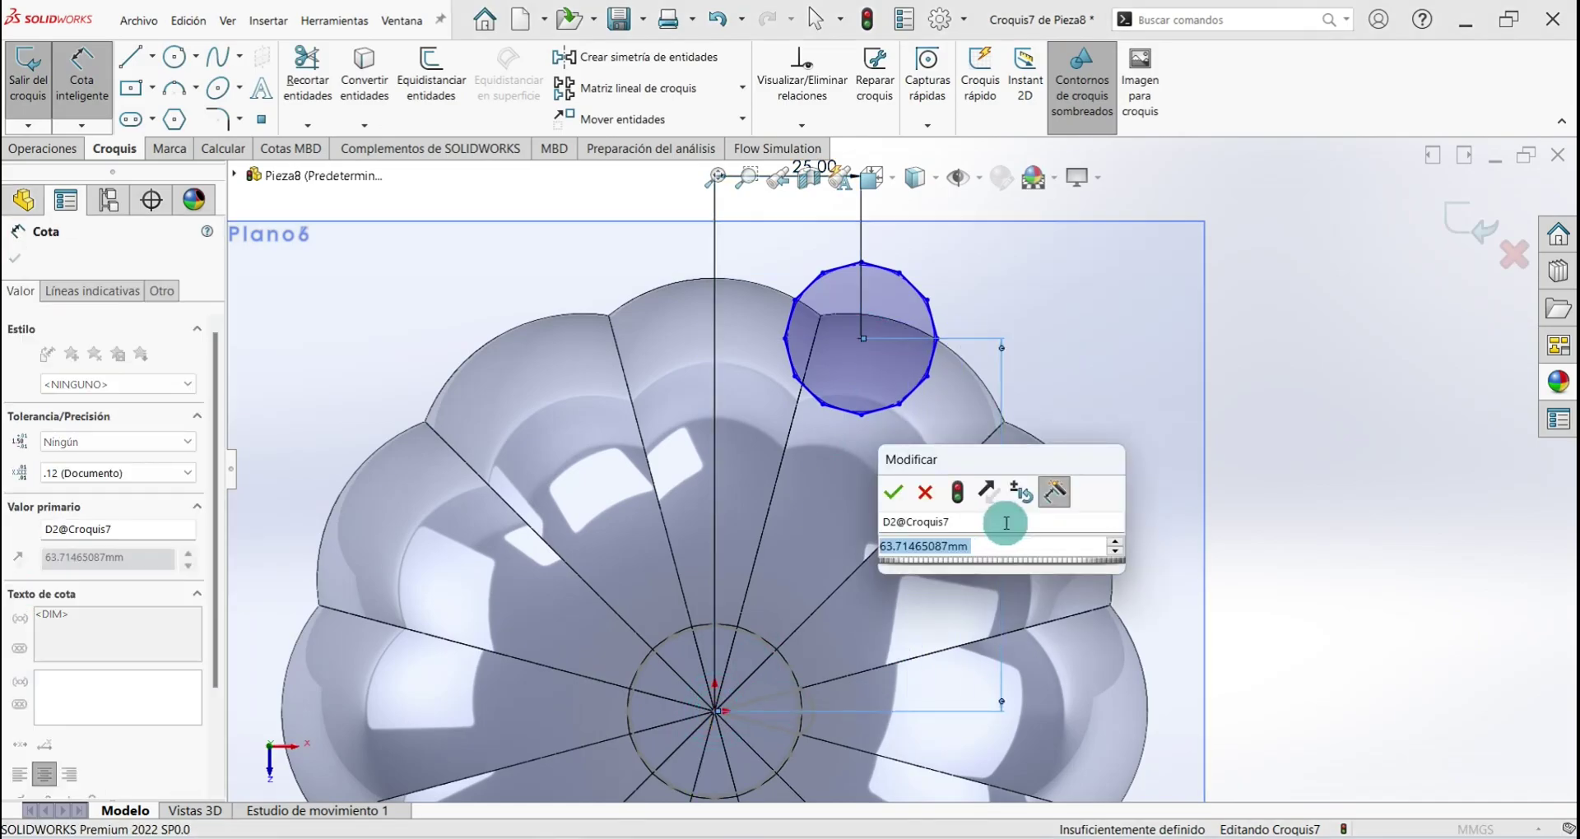
{"action": "type", "text": "35"}
{"action": "key", "text": "Return"}
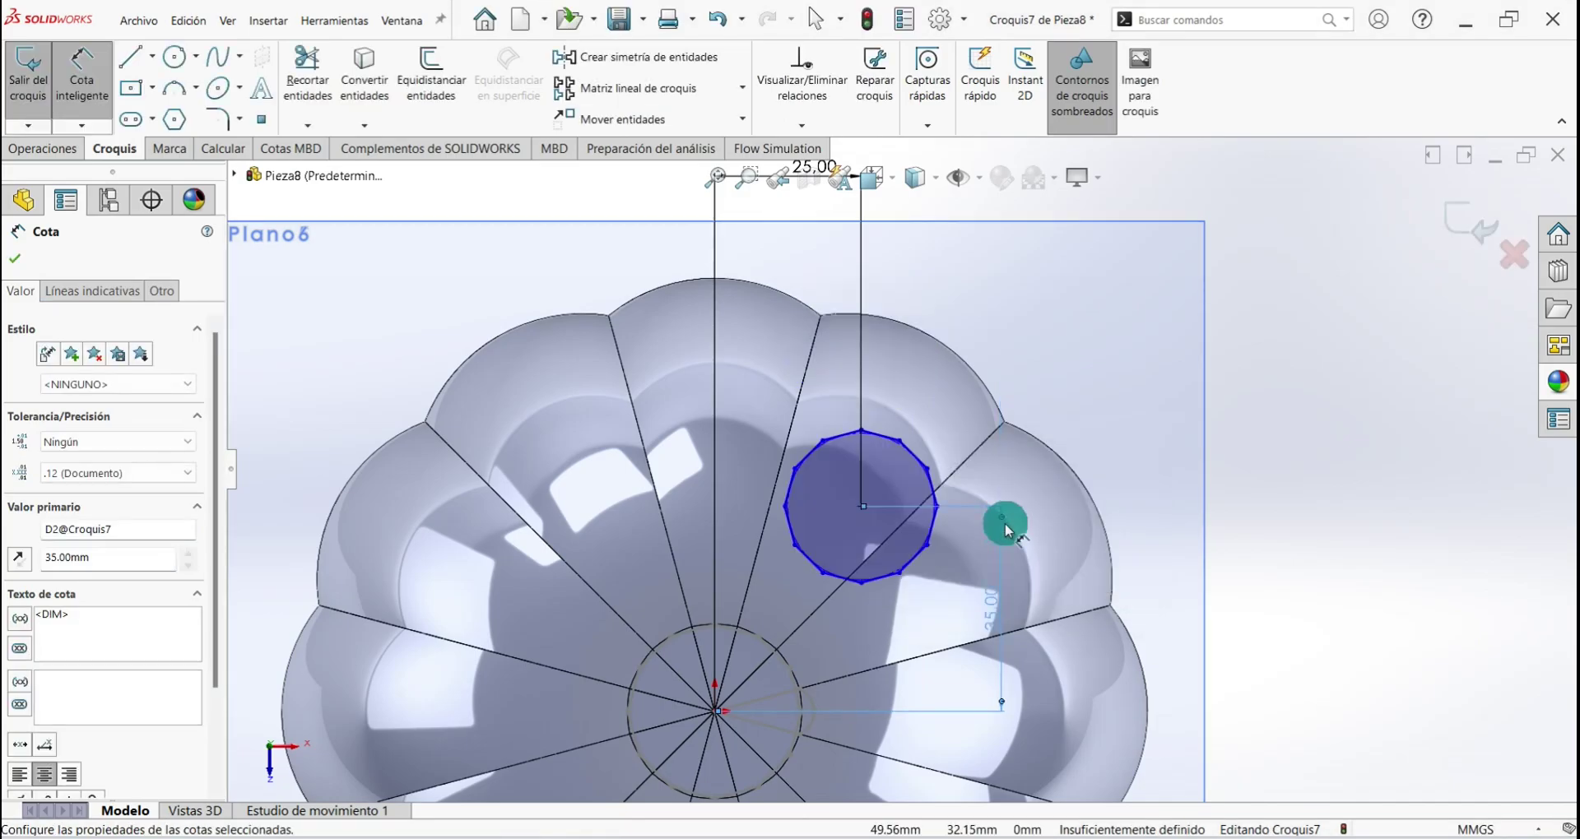
Set the polygon's centre-to-vertex size to 10 mm and finish the dimensioning
{"action": "scroll", "coordinate": [871, 527], "scroll_direction": "down", "scroll_amount": 3}
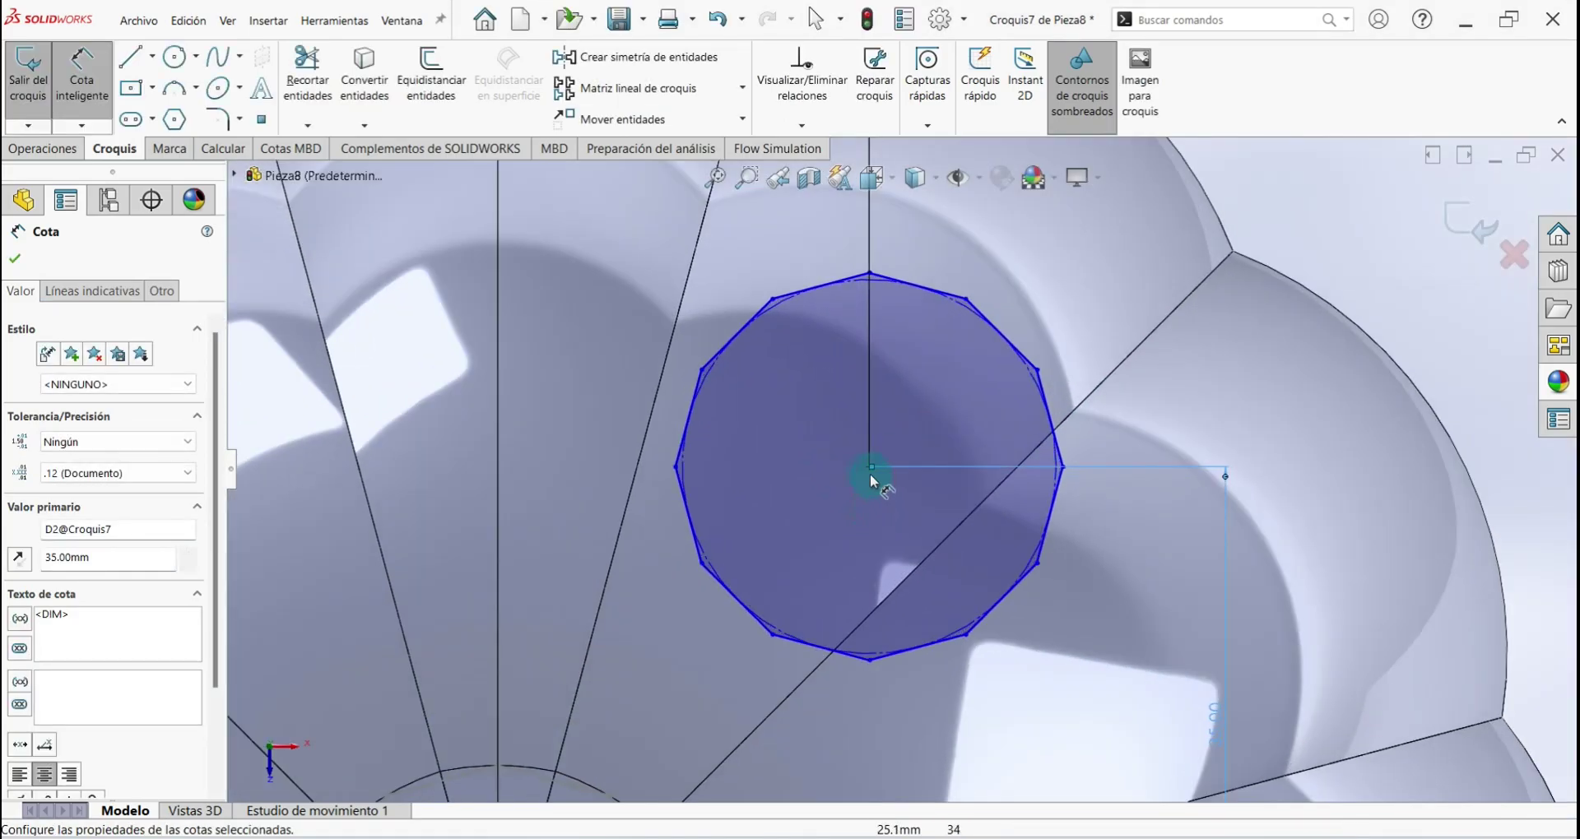
{"action": "left_click", "coordinate": [869, 467]}
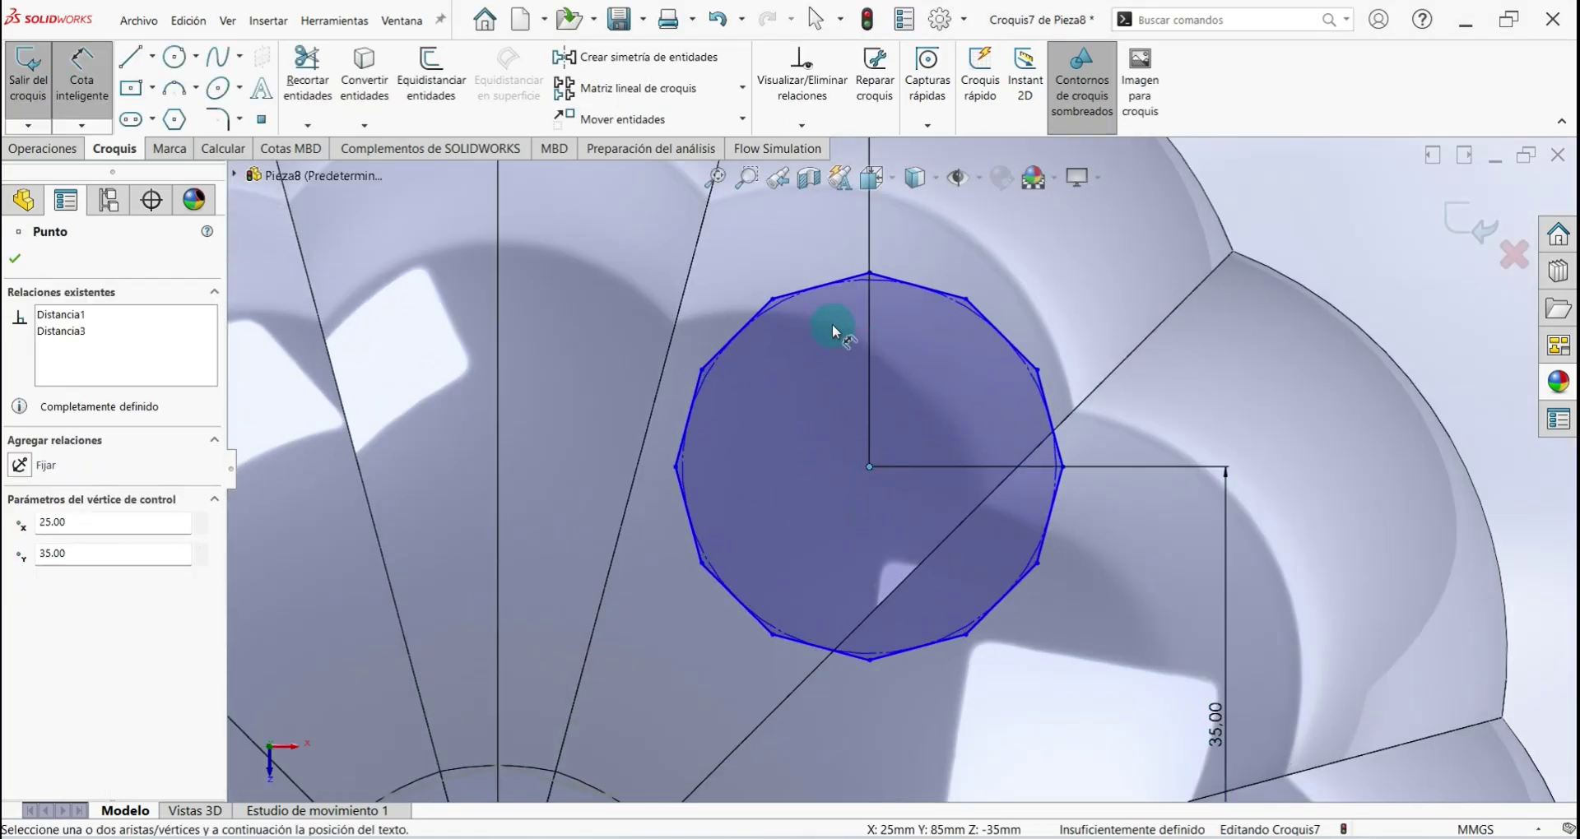
{"action": "left_click", "coordinate": [872, 276]}
{"action": "left_click", "coordinate": [990, 369]}
{"action": "type", "text": "10"}
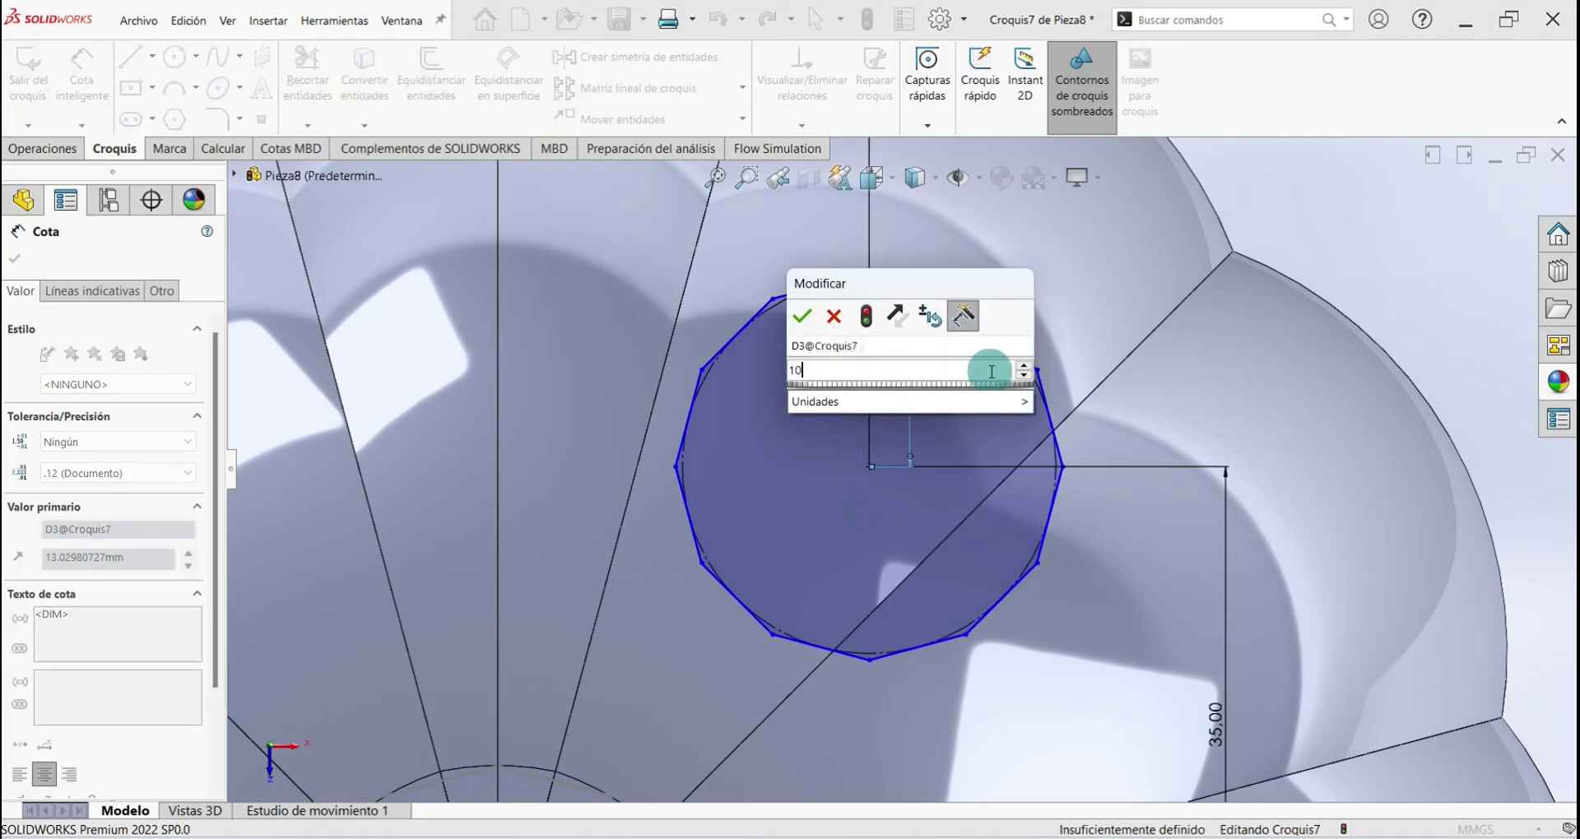
{"action": "key", "text": "Return"}
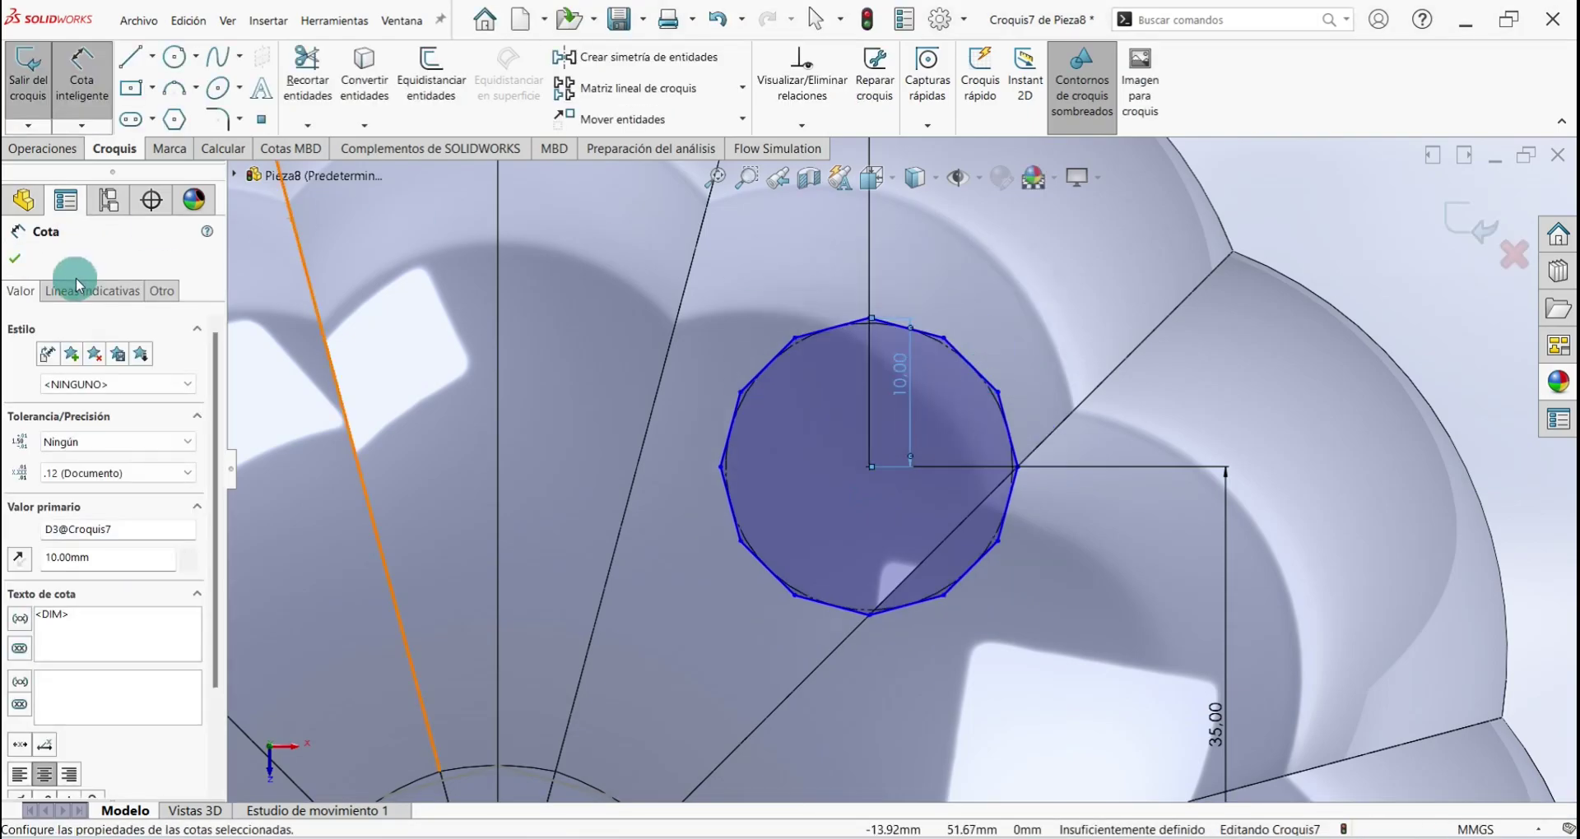
{"action": "left_click", "coordinate": [17, 263]}
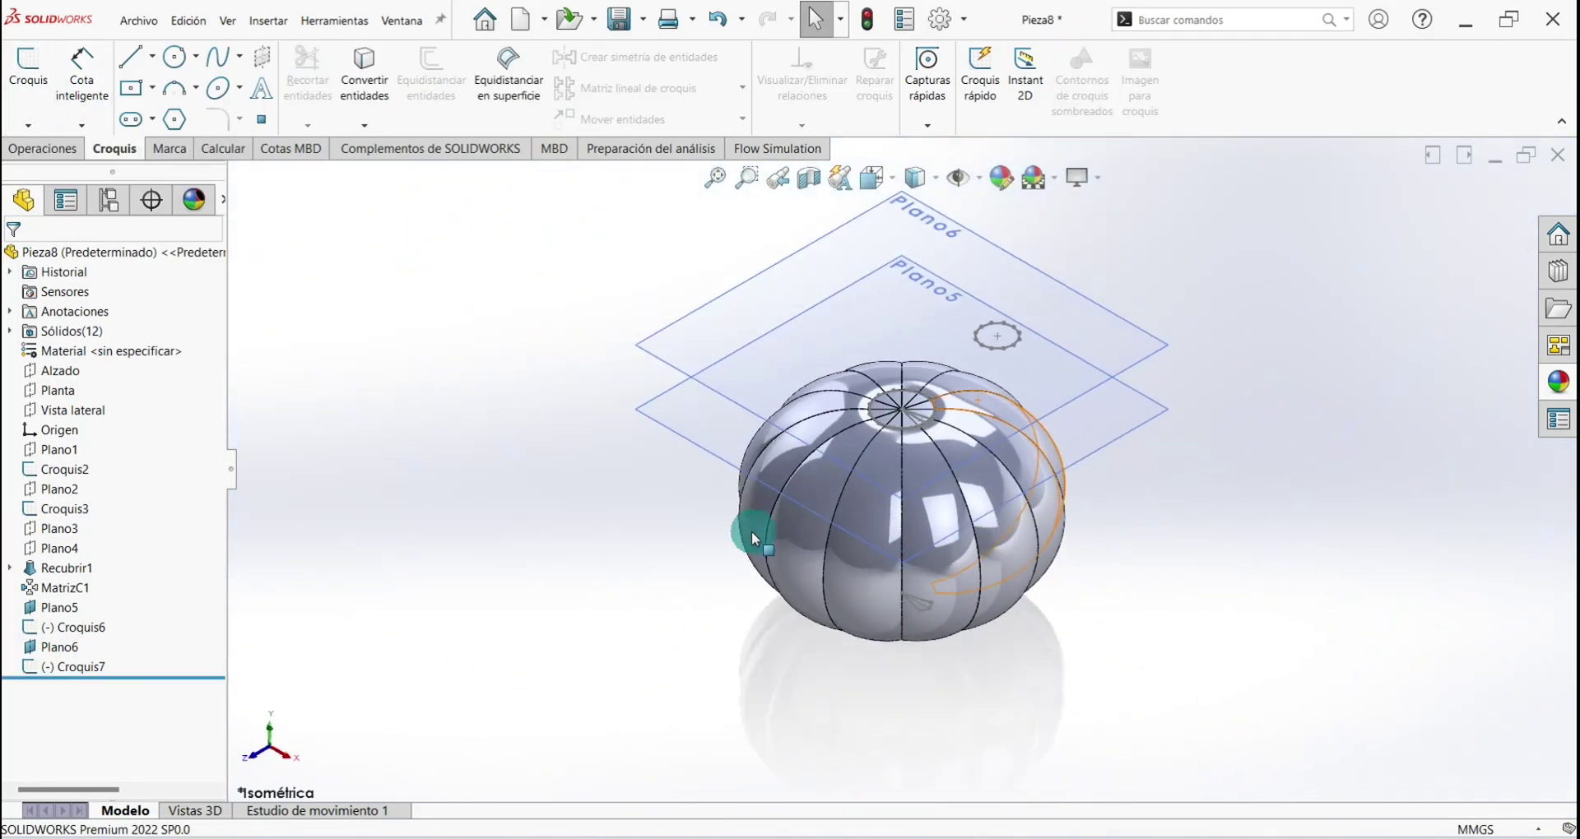
Create Recubrir2, lofting Croquis6's top circle to Croquis7's polygon as the stem
{"action": "left_click", "coordinate": [752, 531]}
{"action": "left_click", "coordinate": [690, 763]}
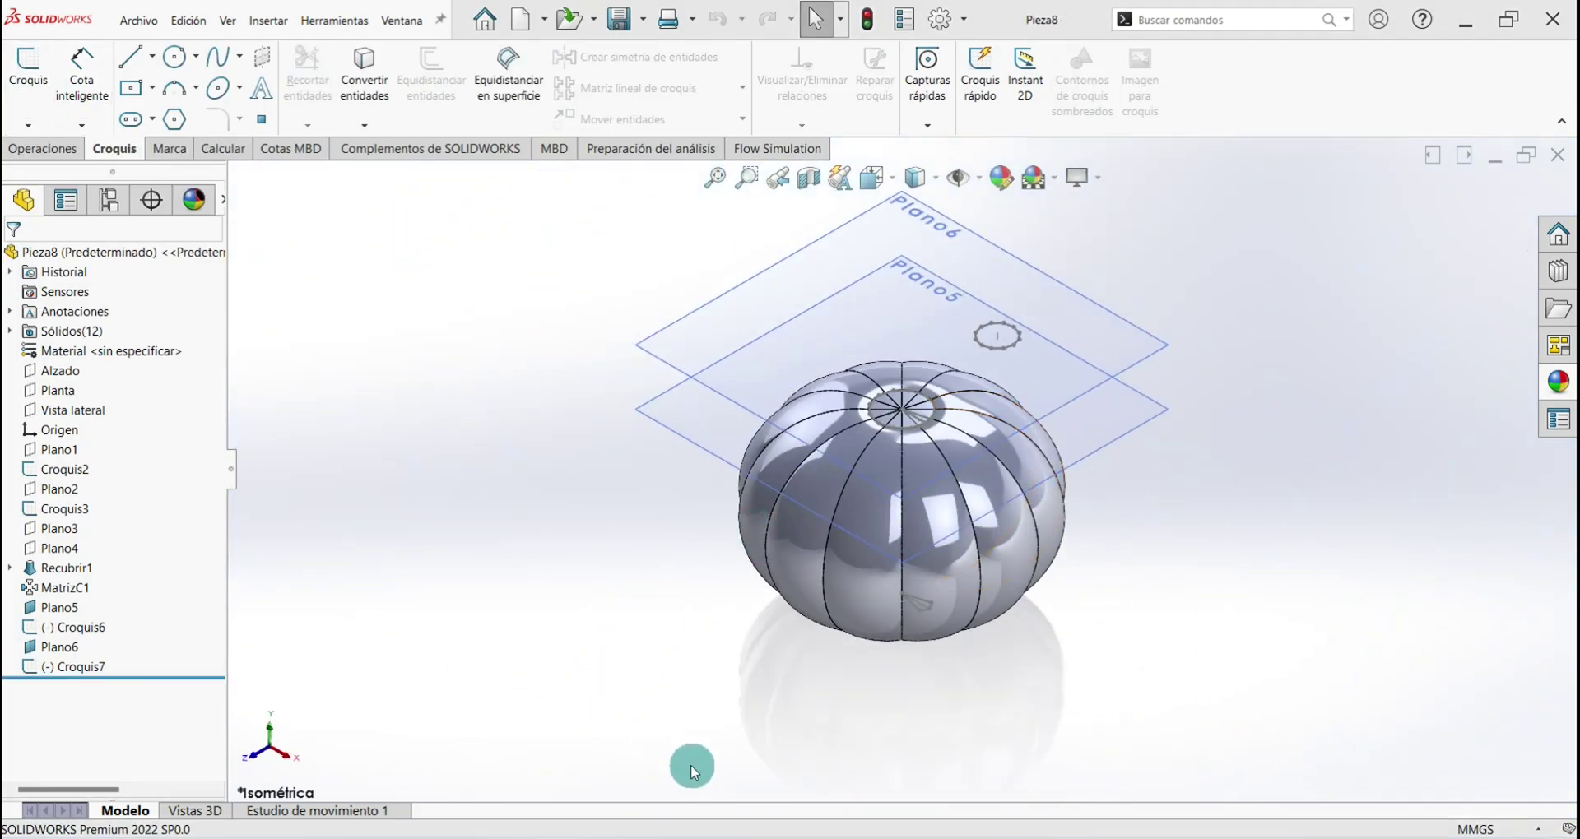
{"action": "left_click", "coordinate": [44, 148]}
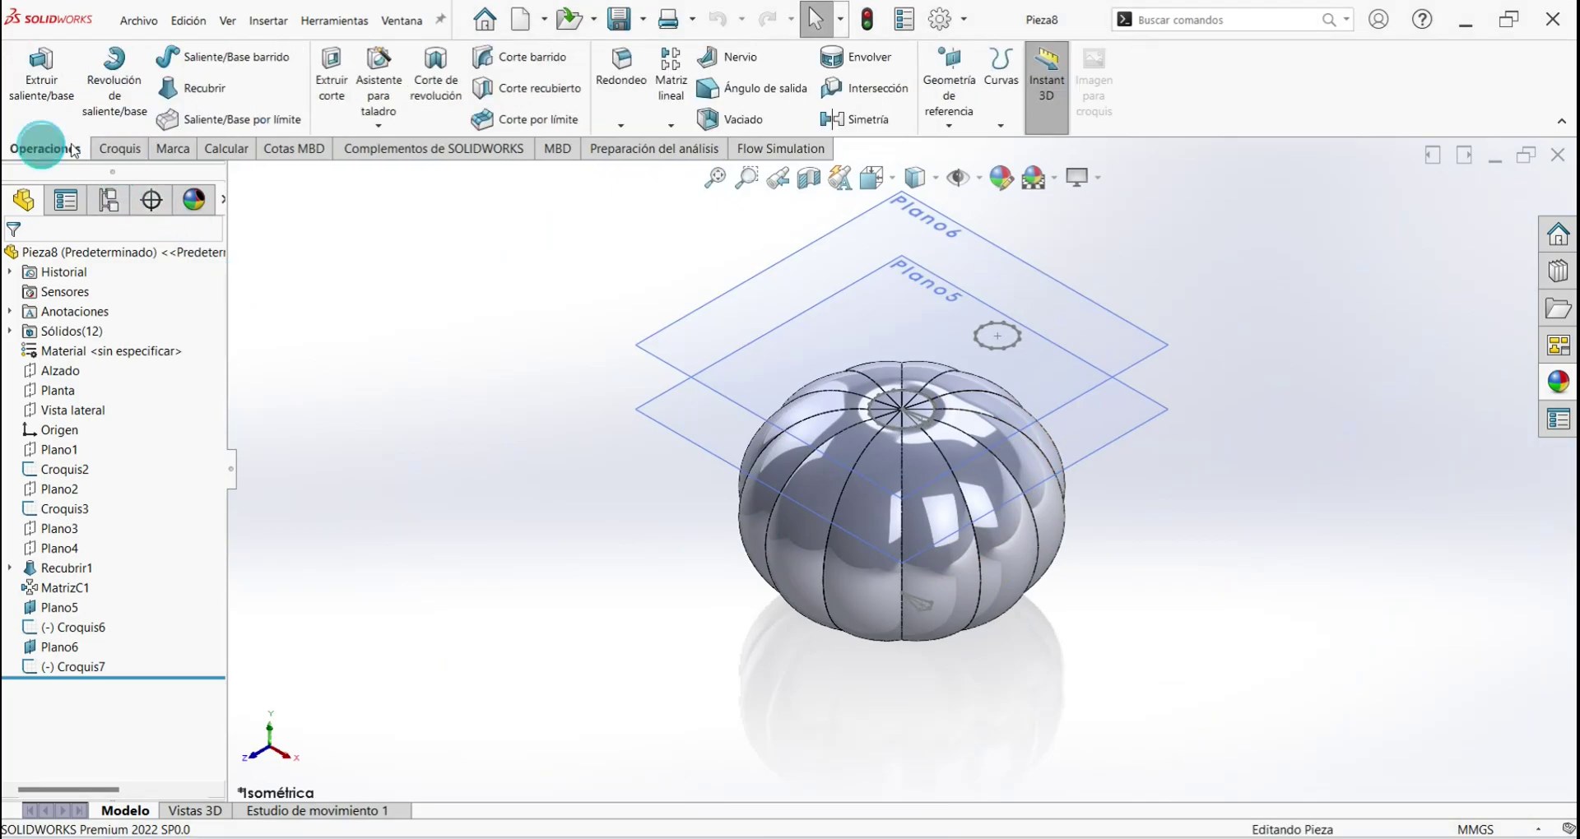
{"action": "left_click", "coordinate": [197, 97]}
{"action": "left_click", "coordinate": [184, 346]}
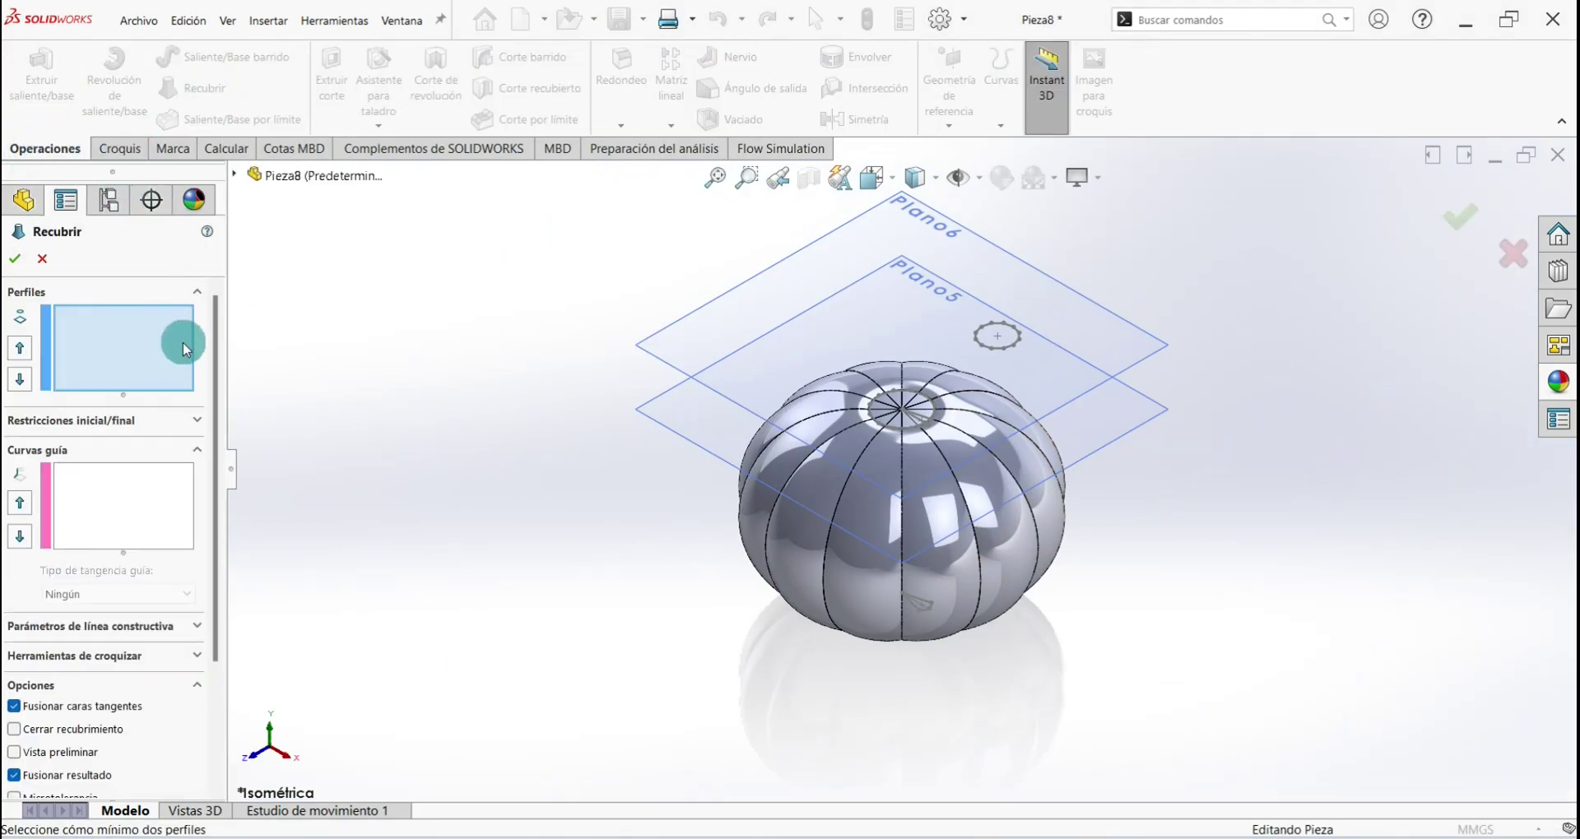
{"action": "scroll", "coordinate": [924, 398], "scroll_direction": "down", "scroll_amount": 3}
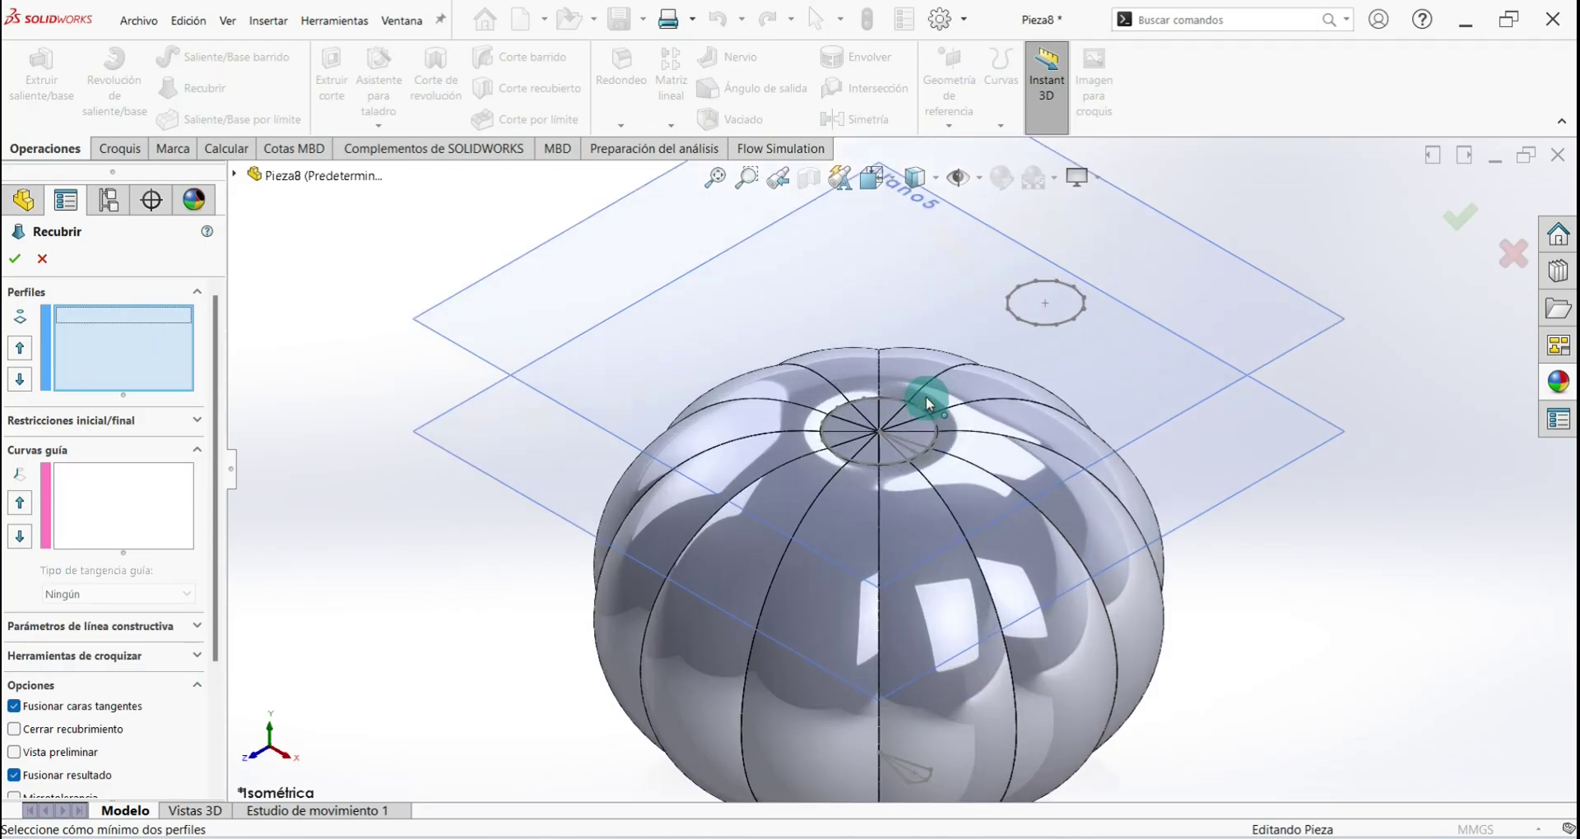
{"action": "scroll", "coordinate": [906, 443], "scroll_direction": "down", "scroll_amount": 4}
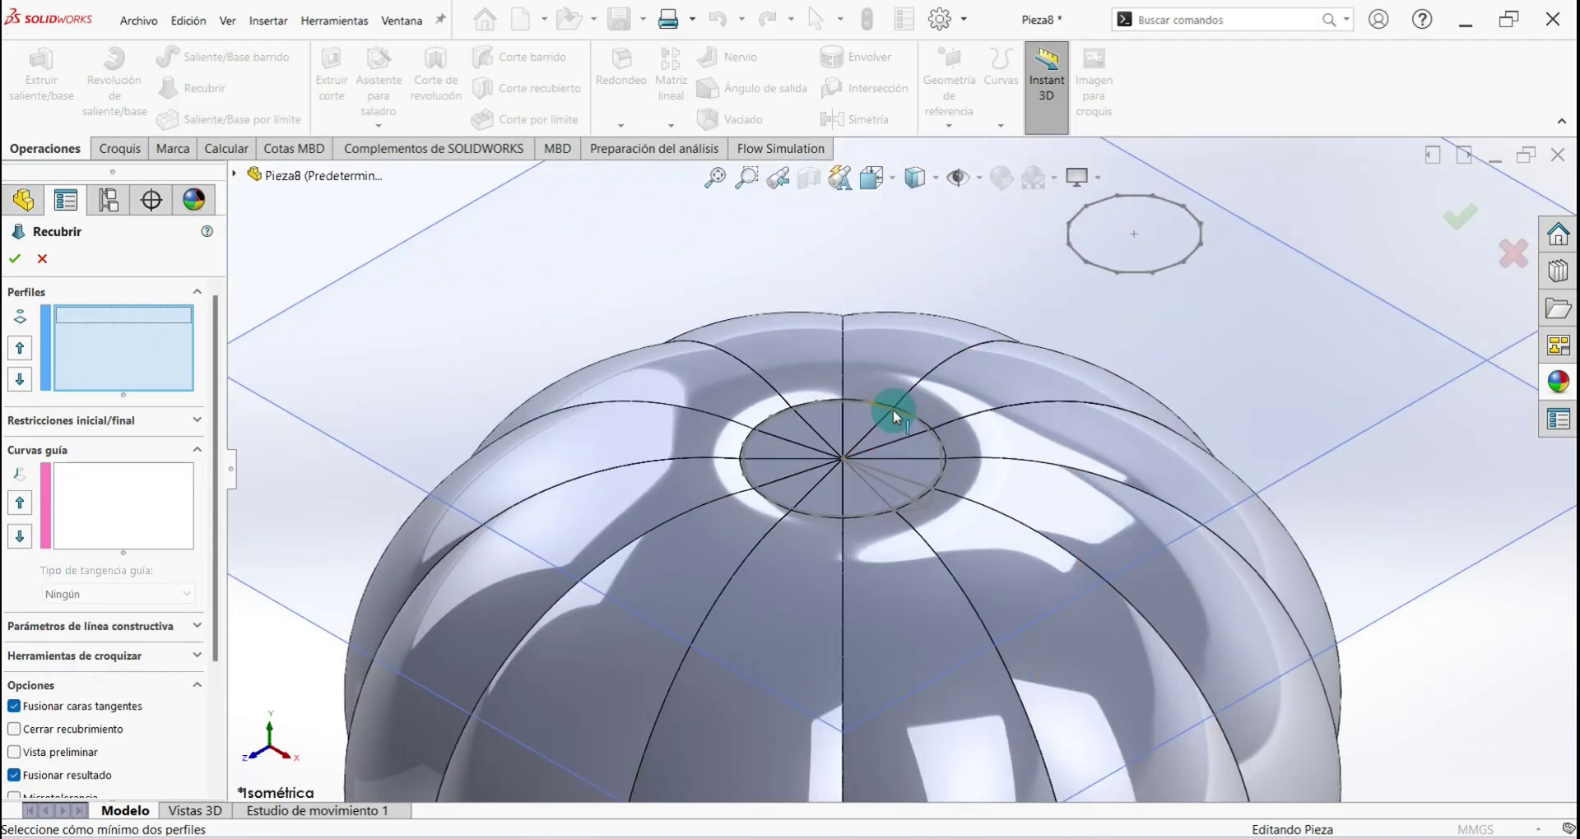
{"action": "left_click", "coordinate": [895, 411]}
{"action": "left_click", "coordinate": [114, 351]}
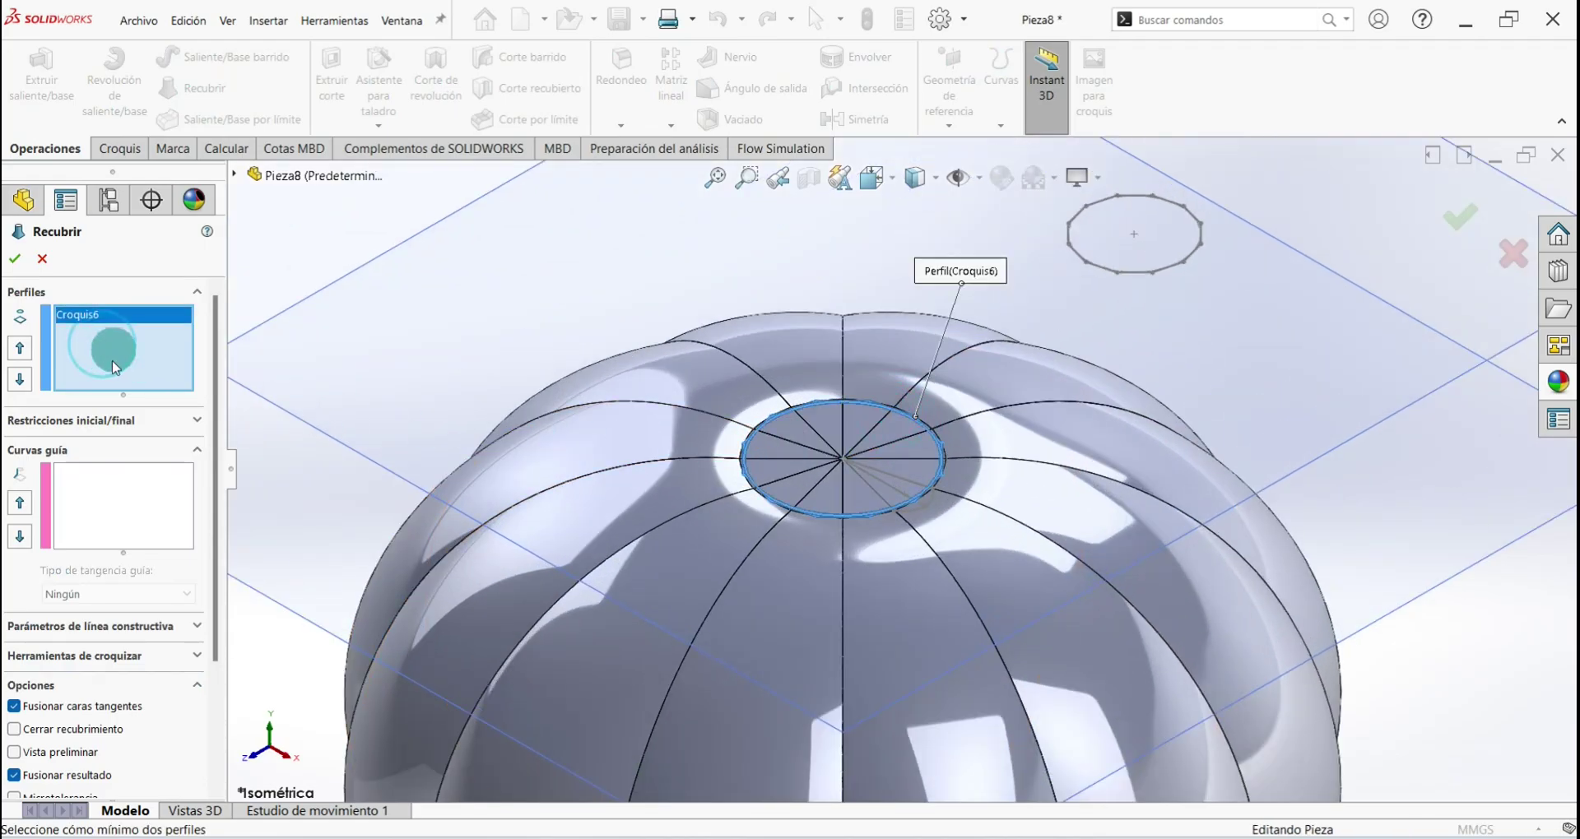
{"action": "left_click", "coordinate": [1156, 277]}
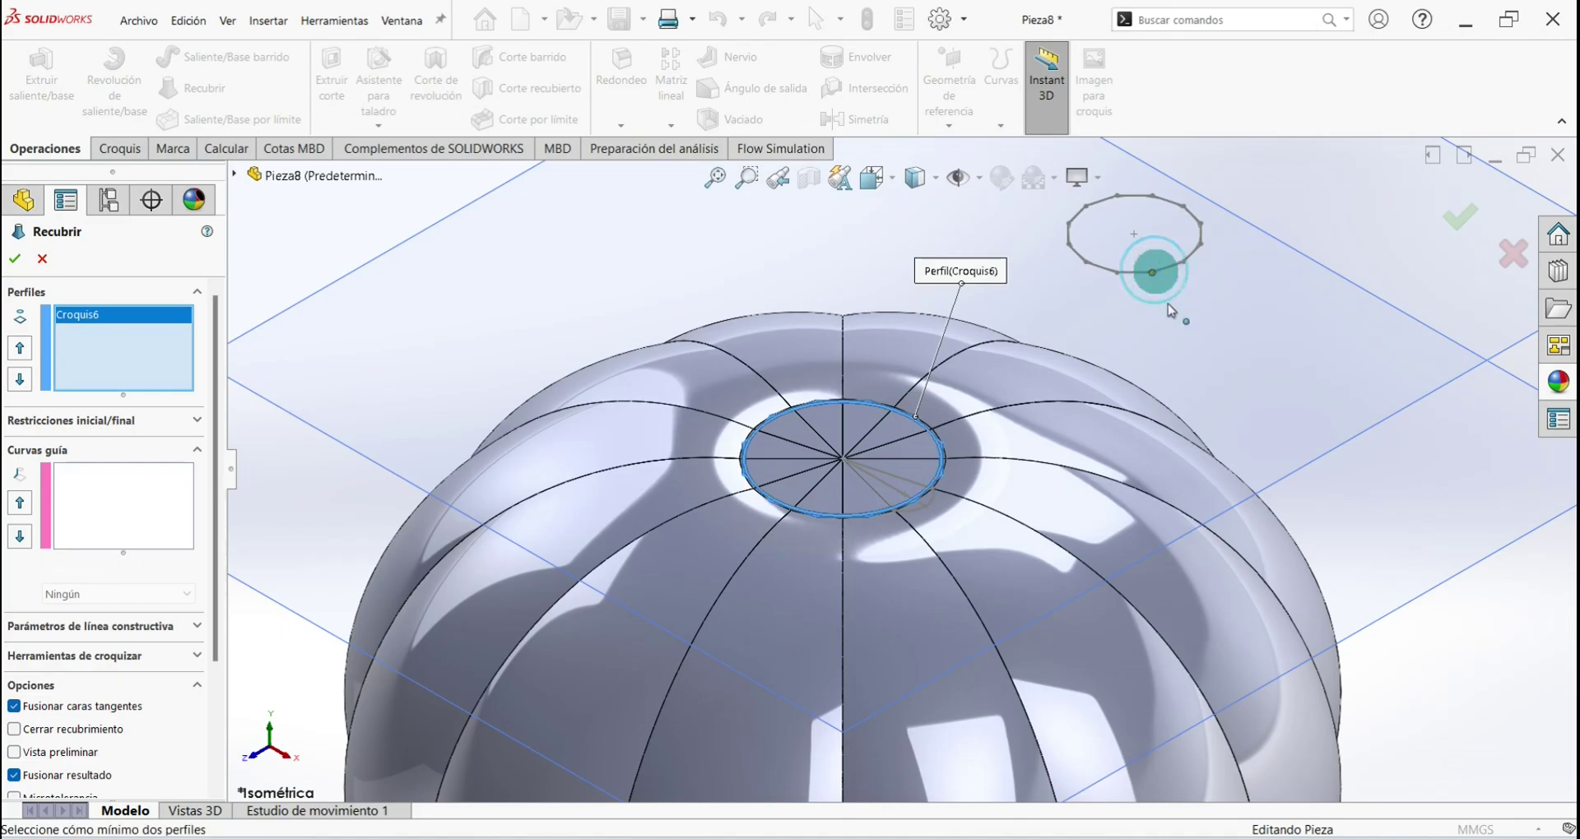
{"action": "scroll", "coordinate": [1160, 296], "scroll_direction": "up", "scroll_amount": 3}
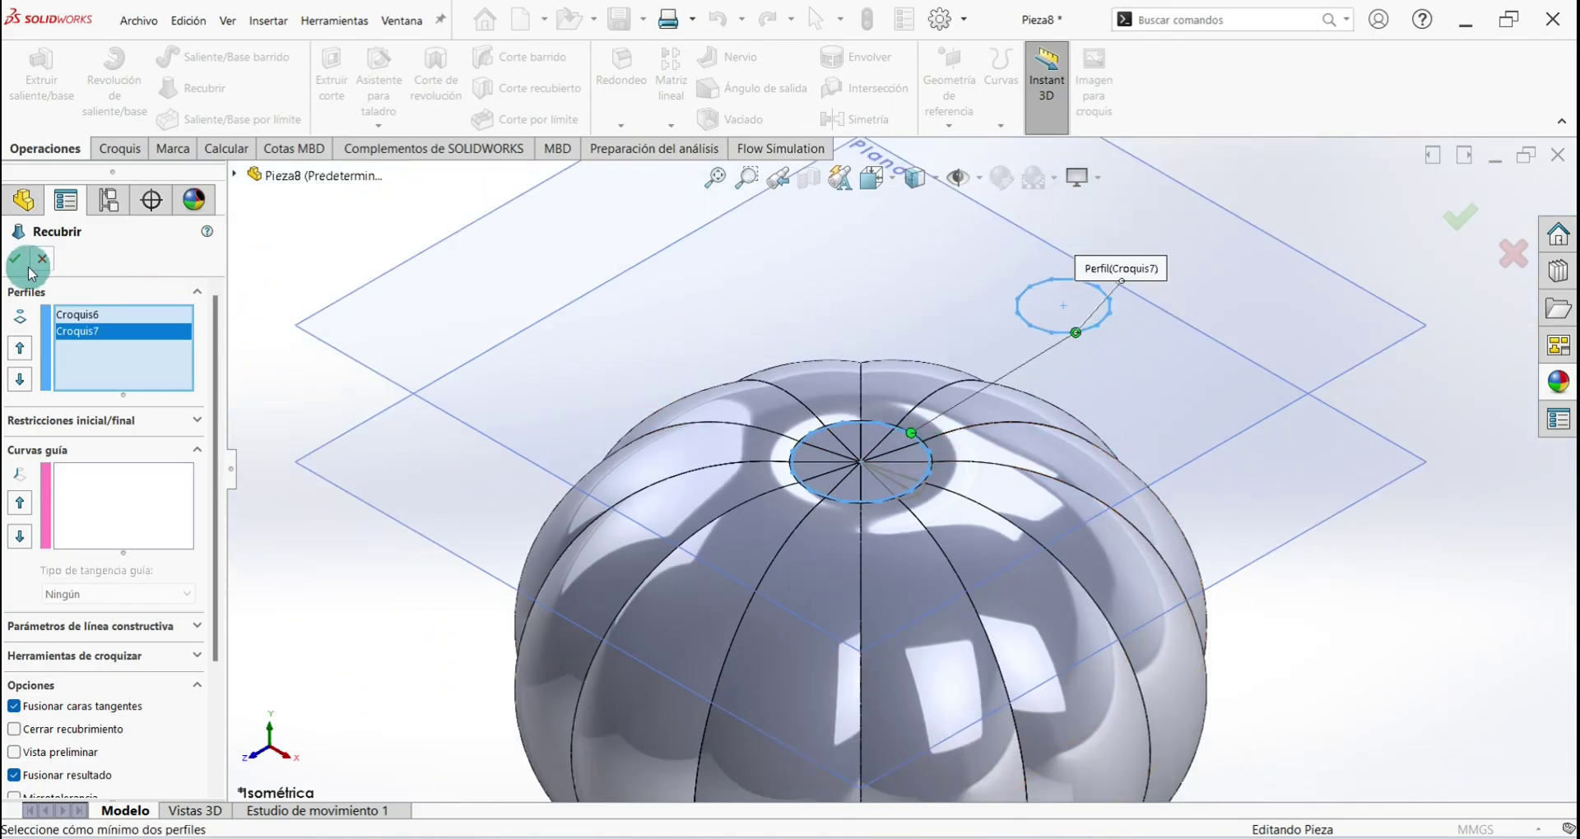
{"action": "left_click", "coordinate": [14, 263]}
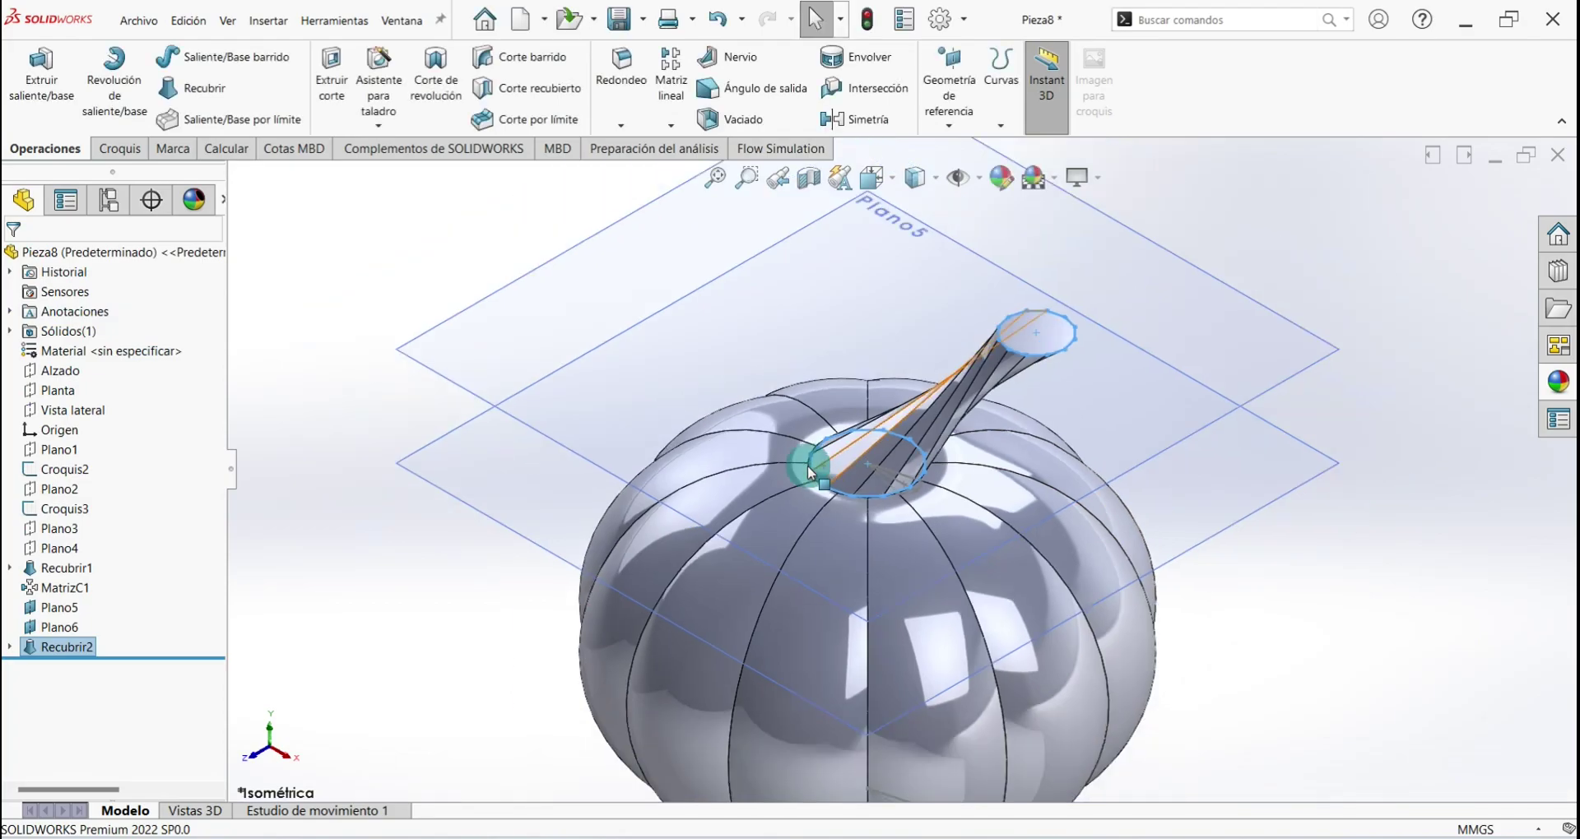
Hide reference planes Plano6 and Plano5, viewing the pumpkin isometrically
{"action": "mouse_move", "coordinate": [807, 465]}
{"action": "middle_mouse_down"}
{"action": "mouse_move", "coordinate": [819, 428]}
{"action": "mouse_move", "coordinate": [1131, 459]}
{"action": "middle_mouse_up"}
{"action": "key", "text": "ctrl+7"}
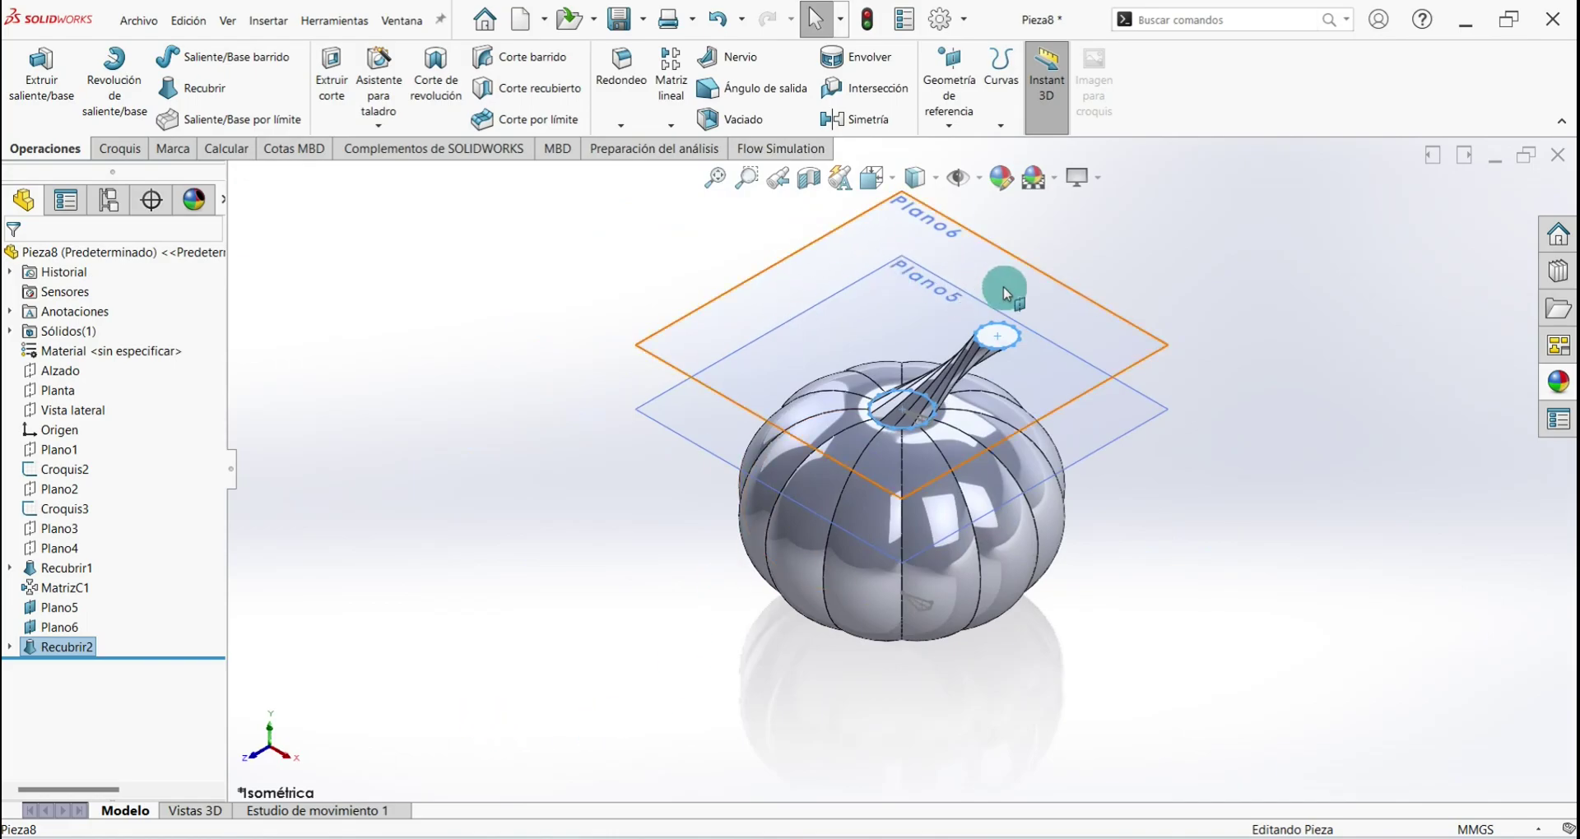
{"action": "right_click", "coordinate": [1023, 290]}
{"action": "left_click", "coordinate": [1087, 263]}
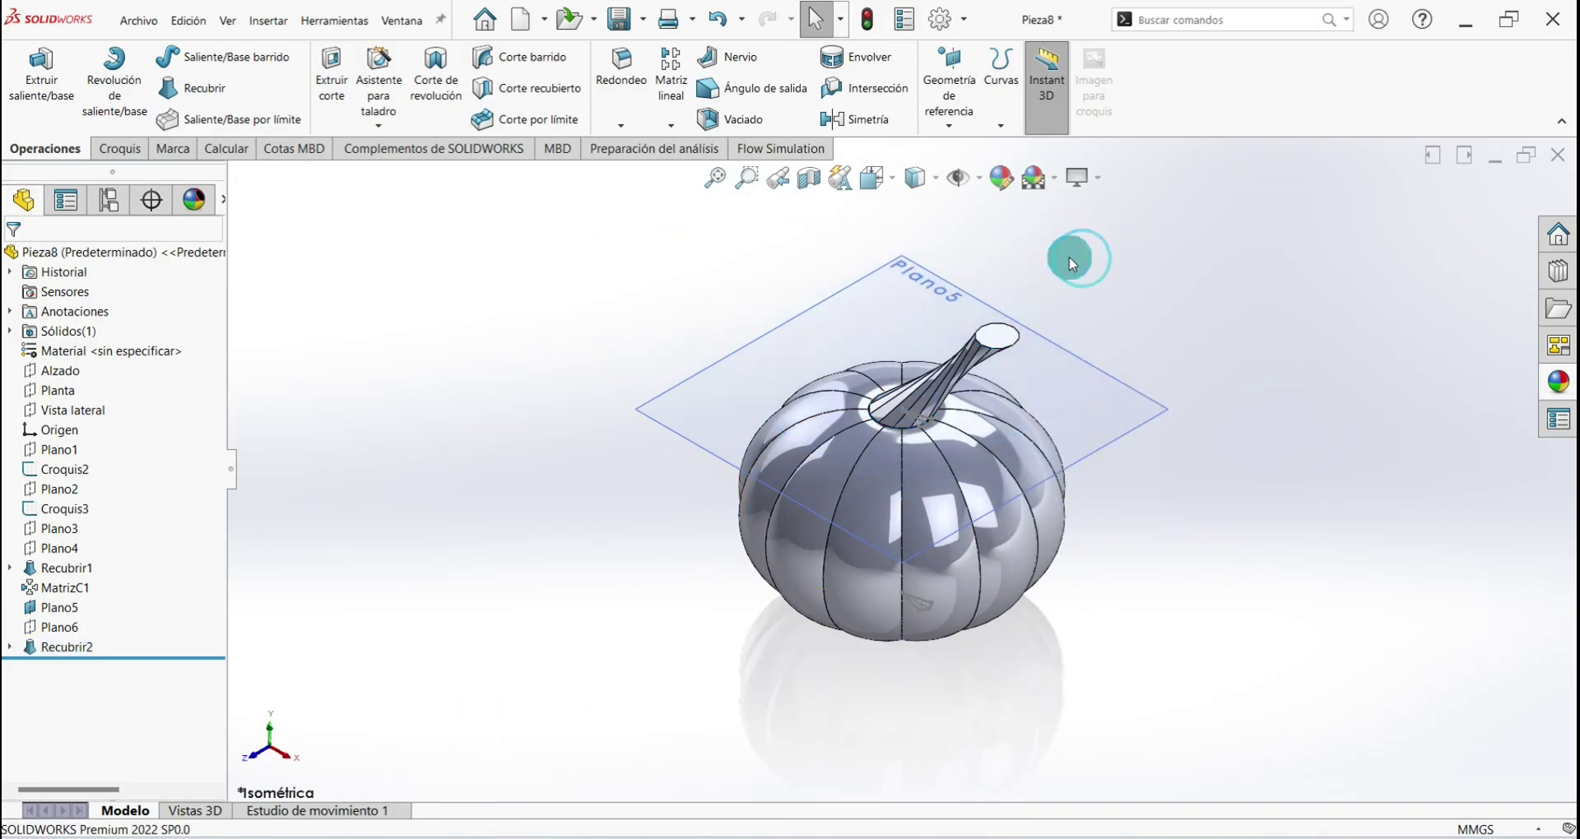
{"action": "right_click", "coordinate": [915, 296]}
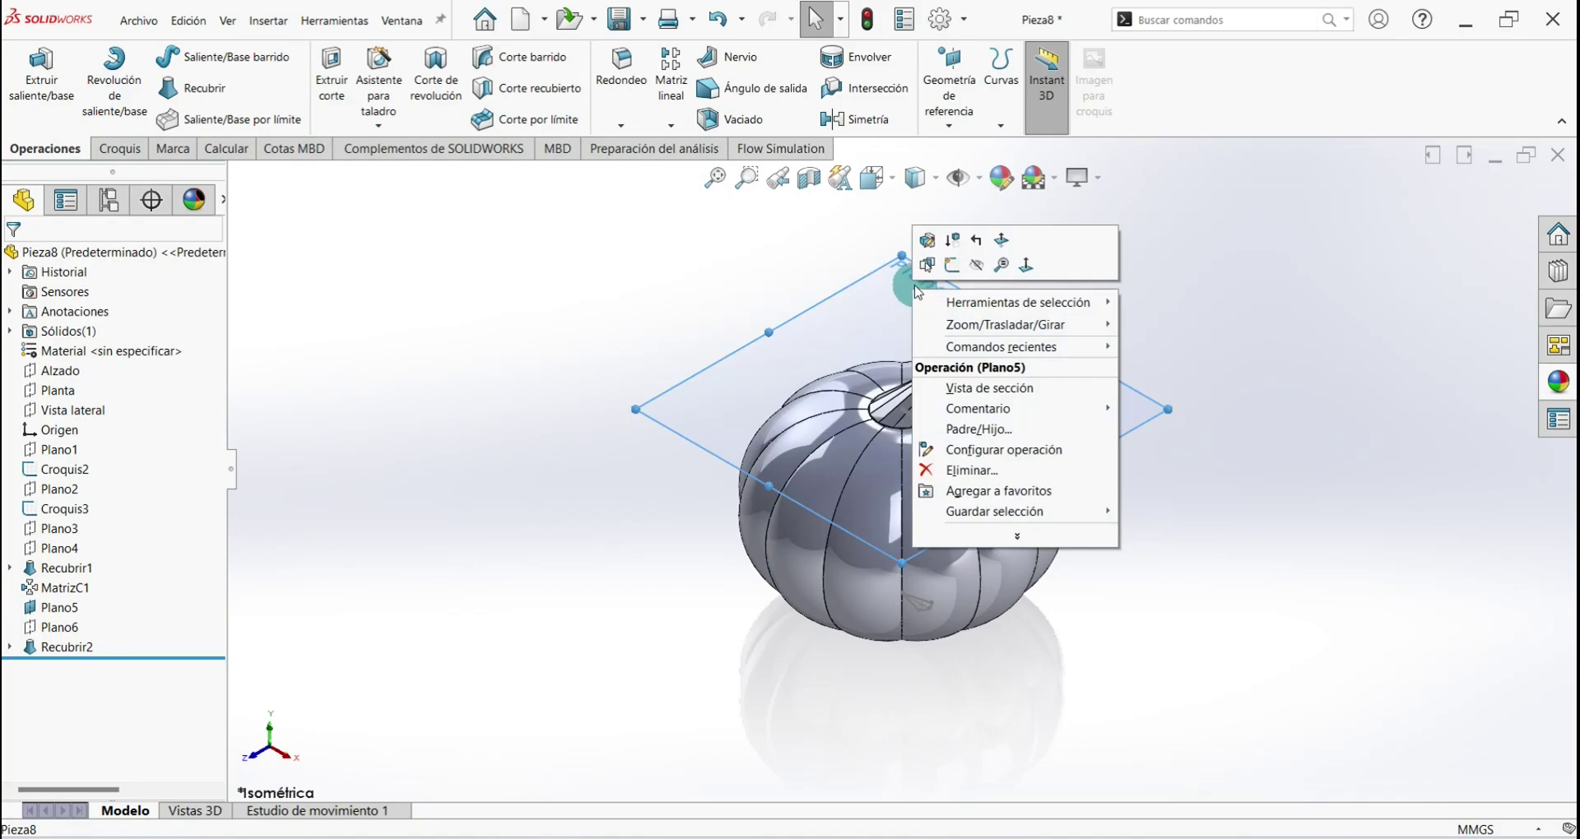
{"action": "left_click", "coordinate": [986, 269]}
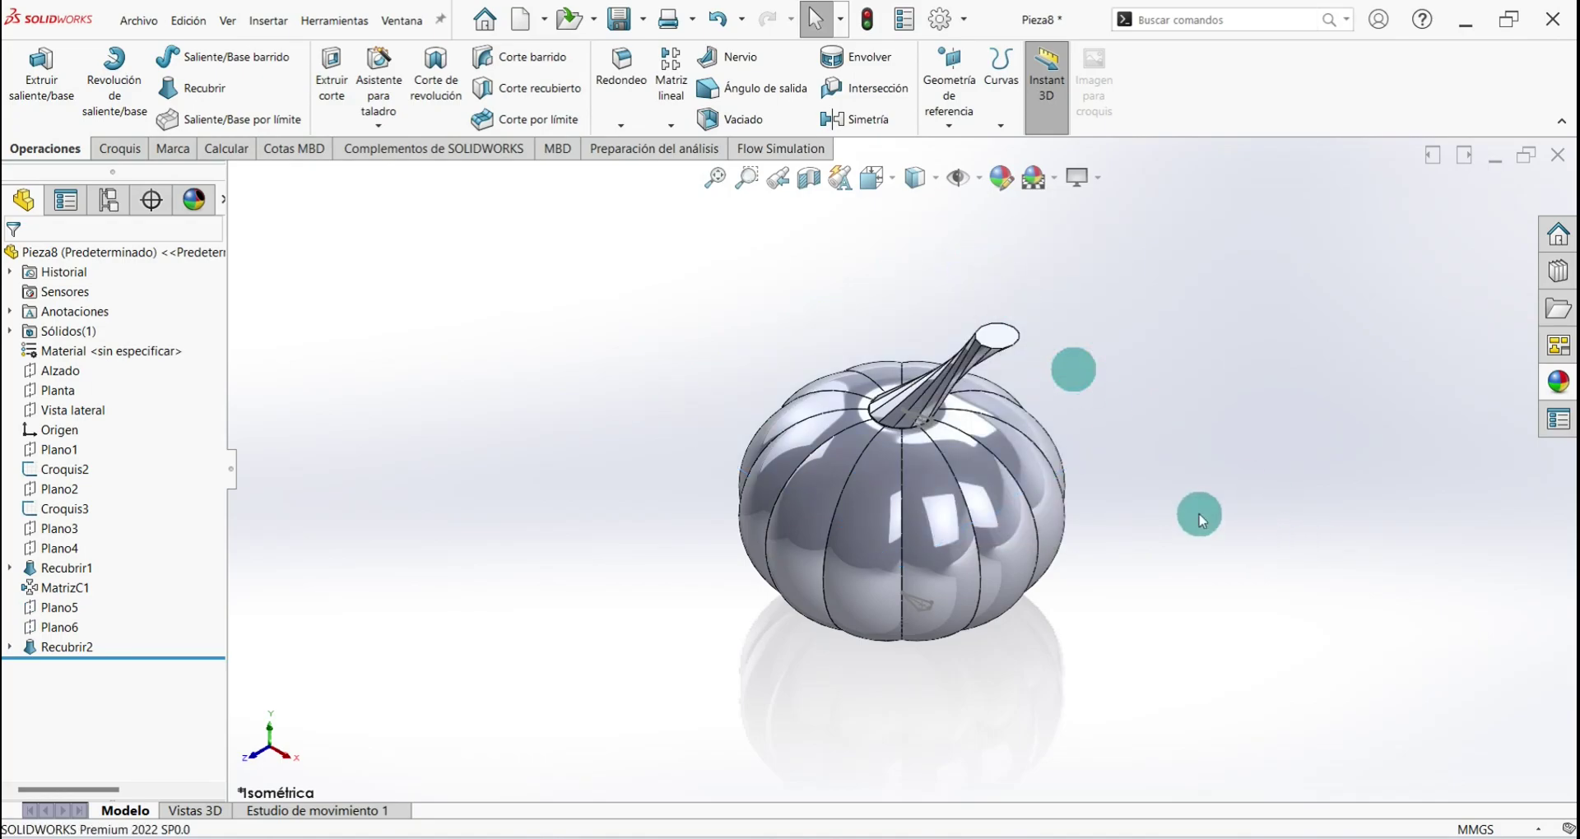
Save Pieza8 and inspect the pumpkin from several angles, ending in isometric view
{"action": "middle_click_drag", "start_coordinate": [1200, 520], "coordinate": [1257, 519]}
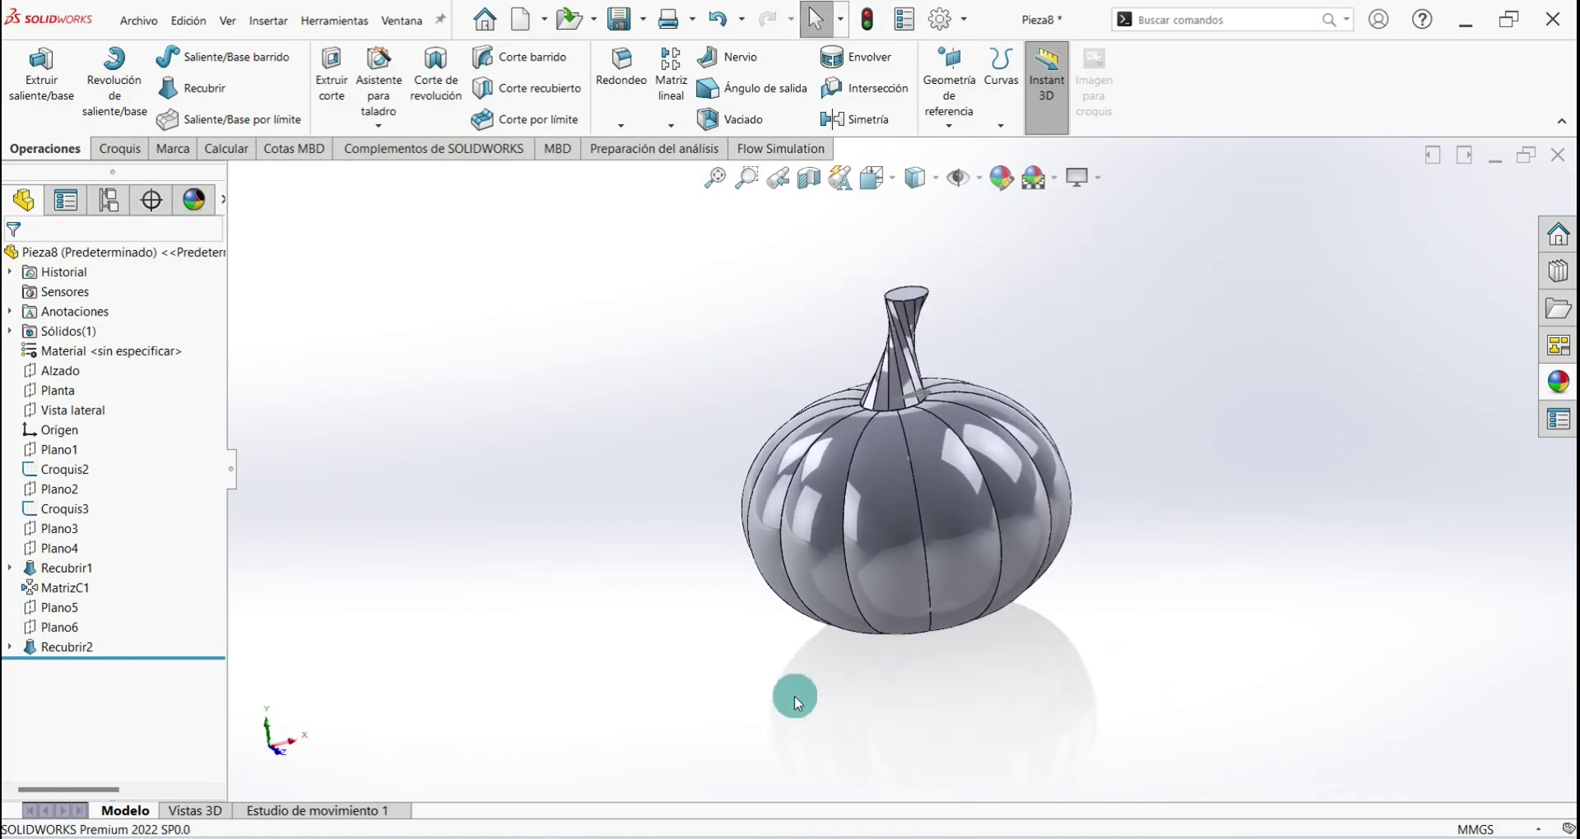
{"action": "key", "text": "ctrl+7"}
{"action": "key", "text": "ctrl+s"}
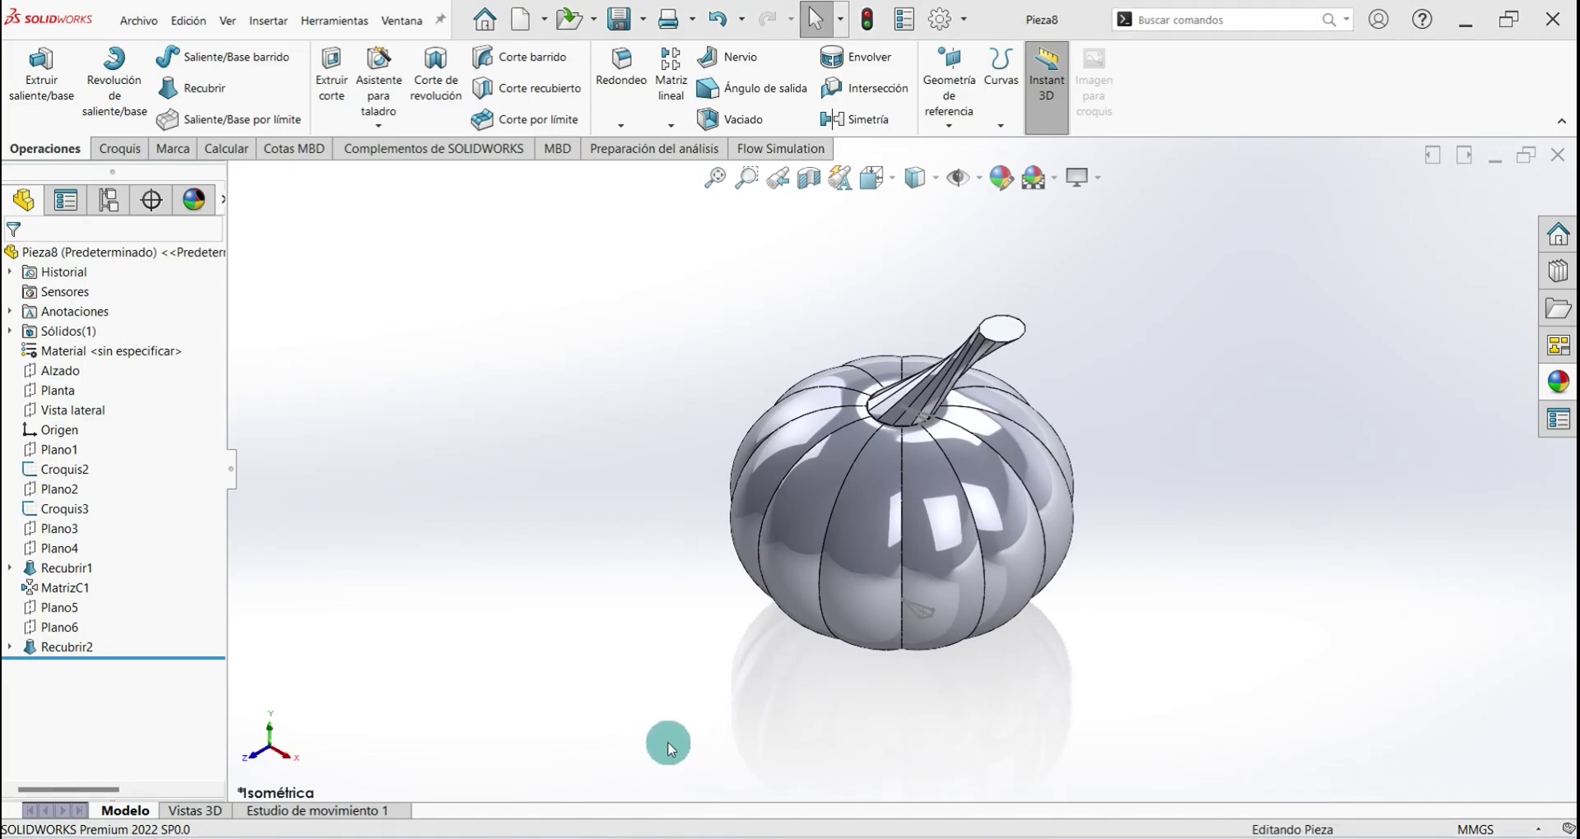
{"action": "mouse_move", "coordinate": [668, 743]}
{"action": "middle_mouse_down"}
{"action": "mouse_move", "coordinate": [777, 457]}
{"action": "mouse_move", "coordinate": [1110, 271]}
{"action": "mouse_move", "coordinate": [1089, 486]}
{"action": "mouse_move", "coordinate": [793, 565]}
{"action": "mouse_move", "coordinate": [710, 228]}
{"action": "mouse_move", "coordinate": [991, 236]}
{"action": "mouse_move", "coordinate": [1160, 431]}
{"action": "mouse_move", "coordinate": [1298, 501]}
{"action": "mouse_move", "coordinate": [1117, 603]}
{"action": "middle_mouse_up"}
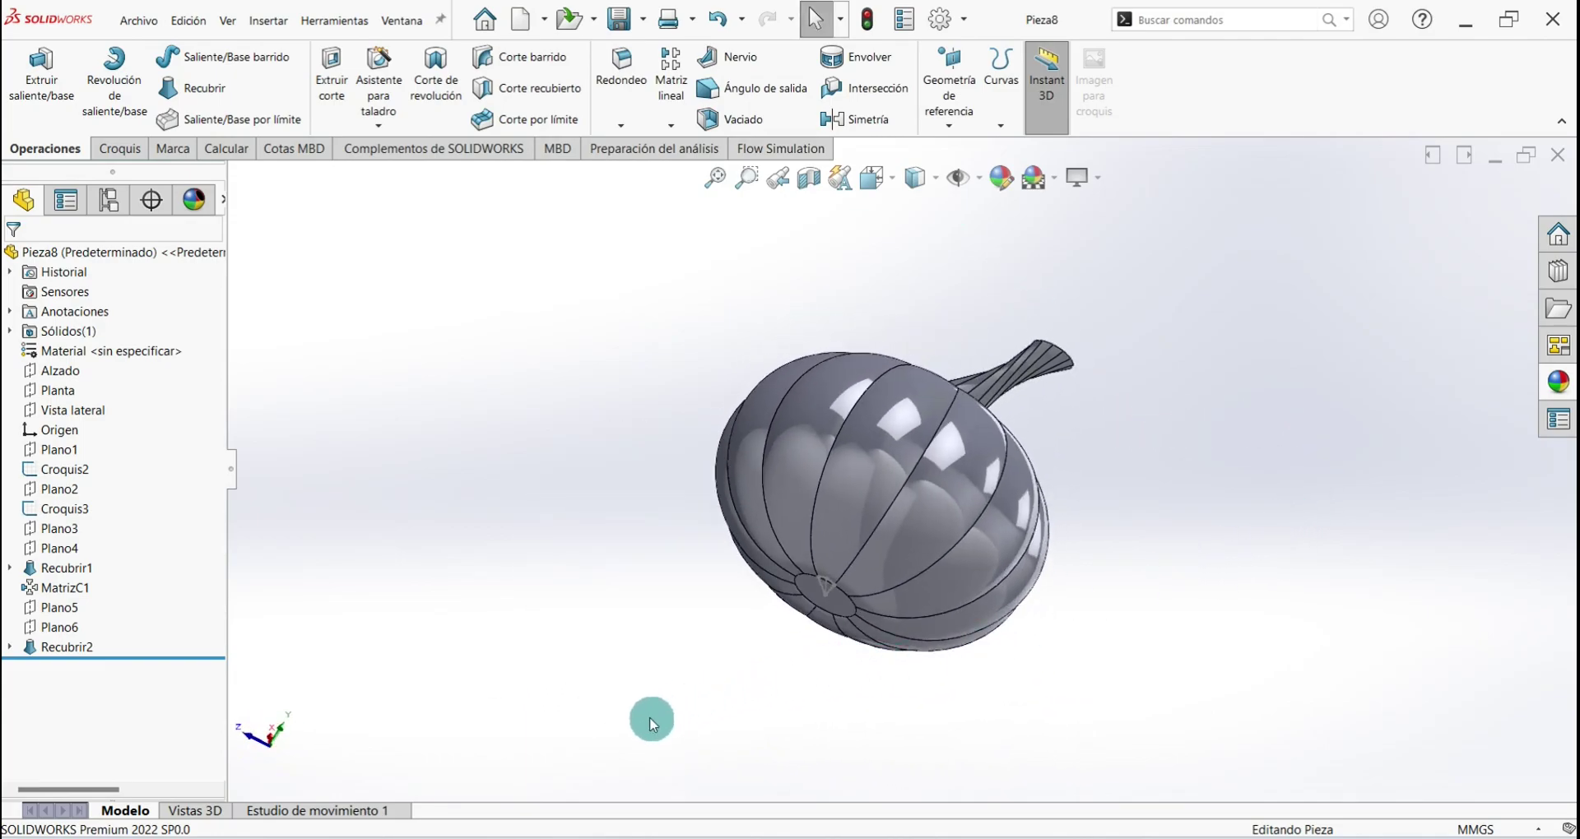
{"action": "key", "text": "ctrl+7"}
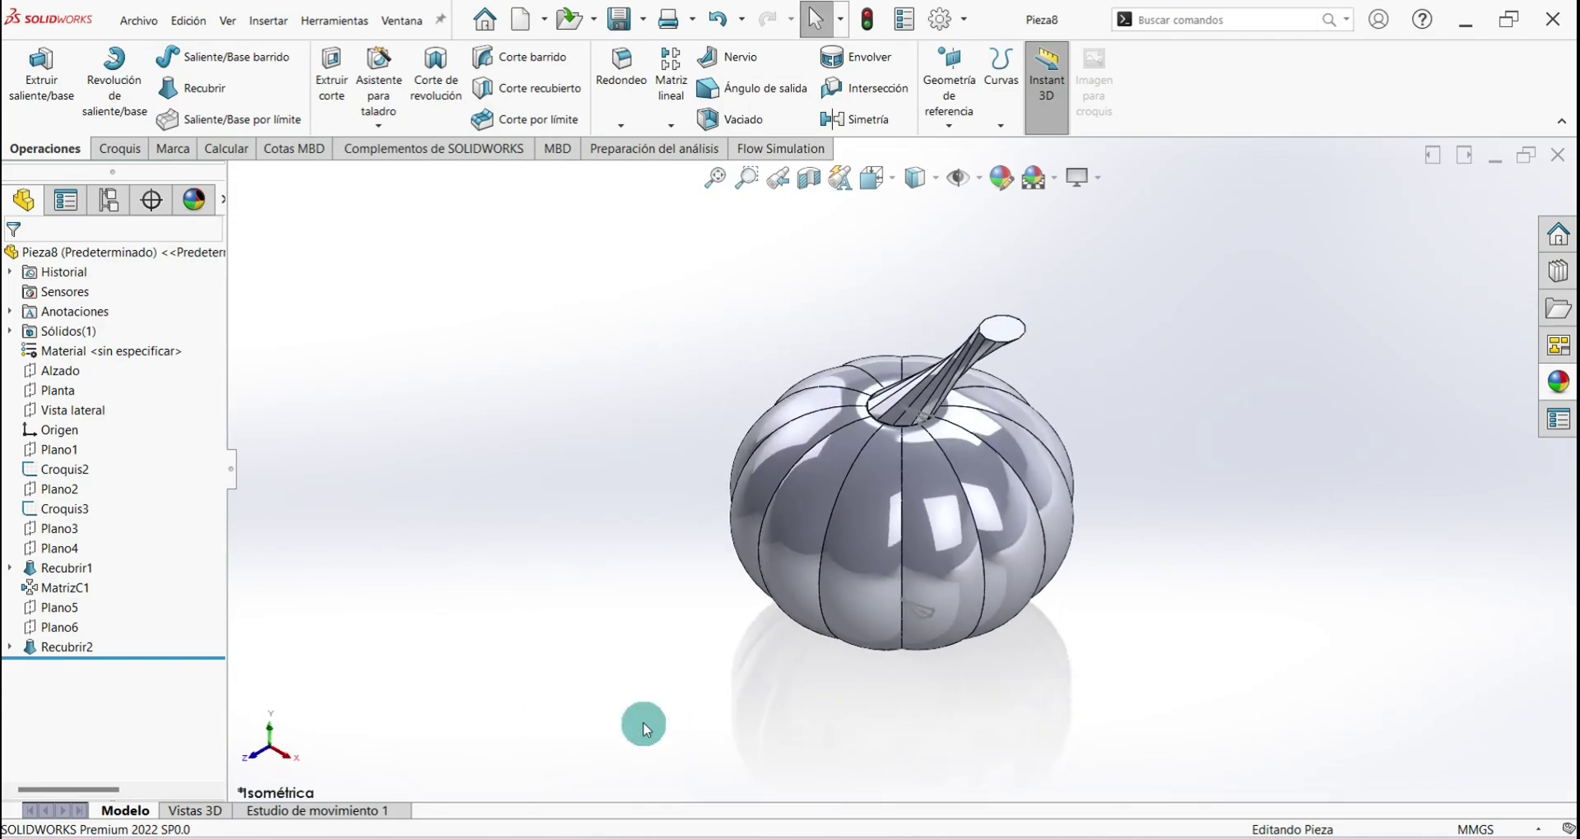
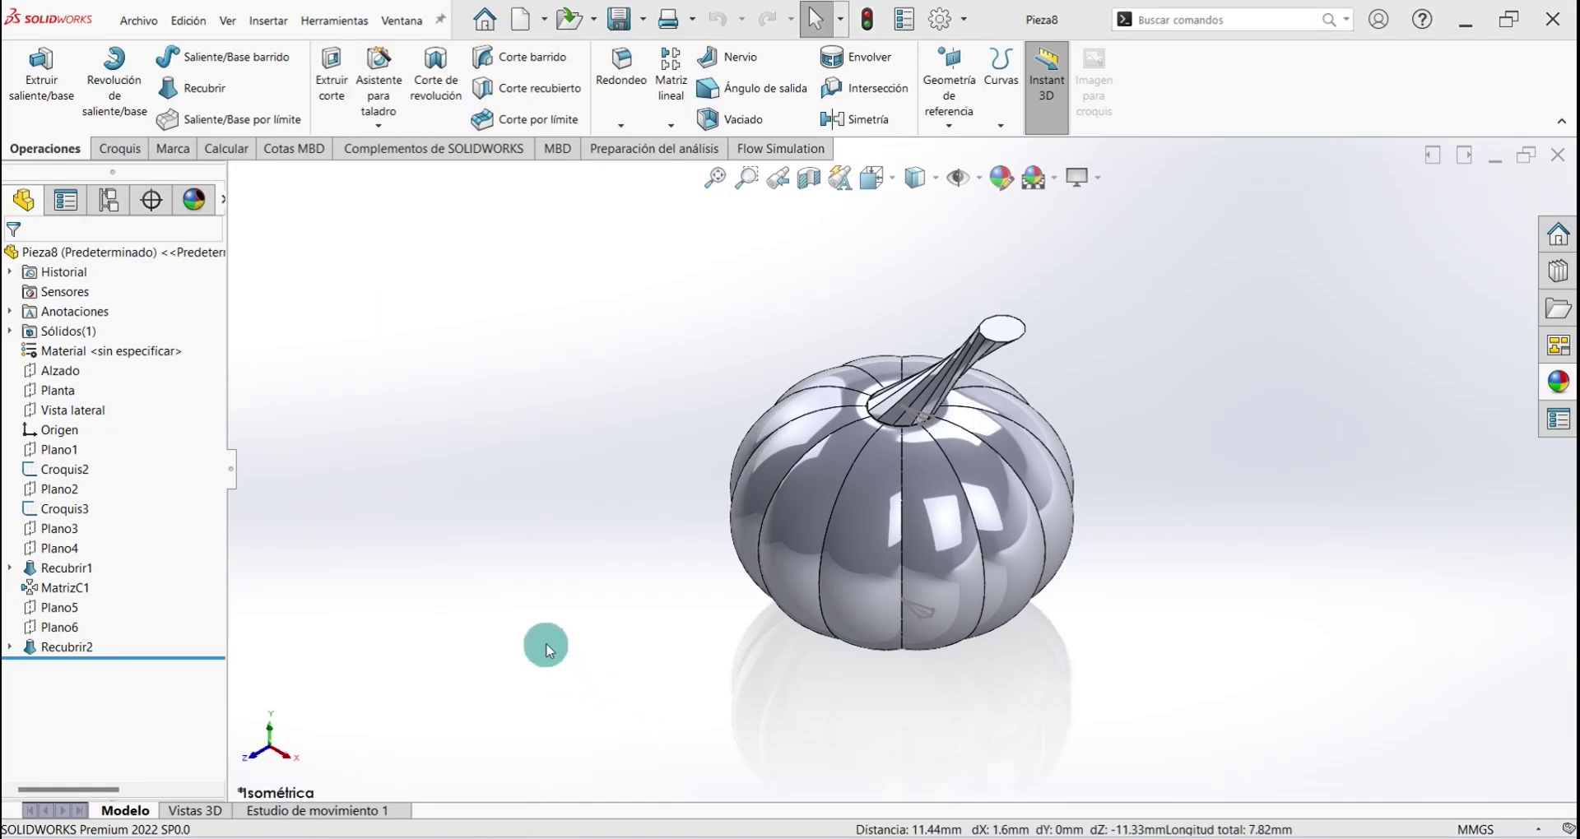
Round the first edge where the stem meets the body with a 10 mm fillet
{"action": "left_click", "coordinate": [623, 62]}
{"action": "scroll", "coordinate": [875, 412], "scroll_direction": "down", "scroll_amount": 3}
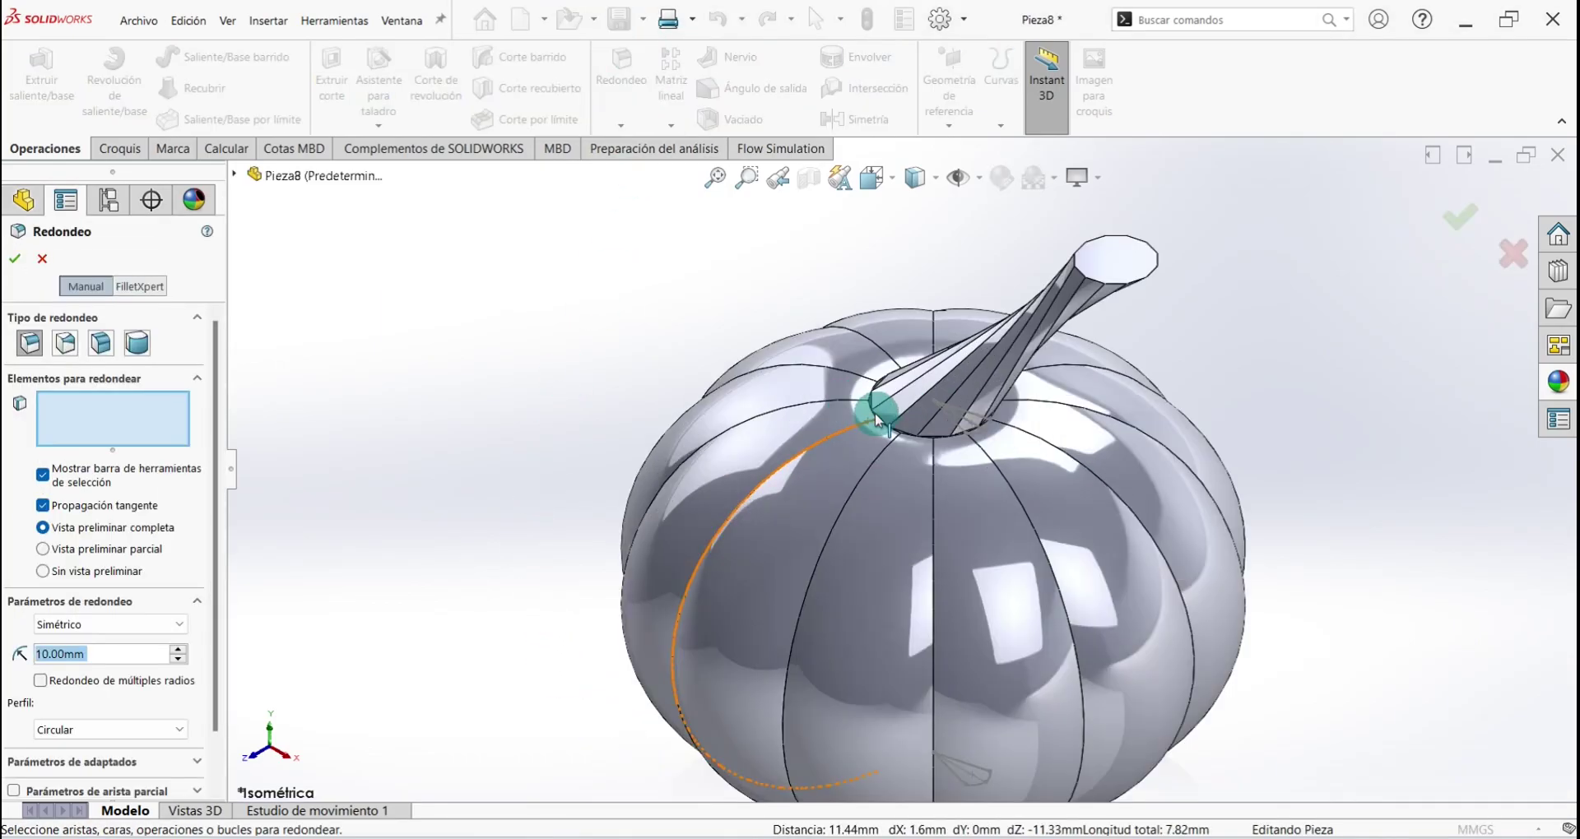
{"action": "scroll", "coordinate": [876, 413], "scroll_direction": "down", "scroll_amount": 2}
{"action": "scroll", "coordinate": [889, 422], "scroll_direction": "down", "scroll_amount": 4}
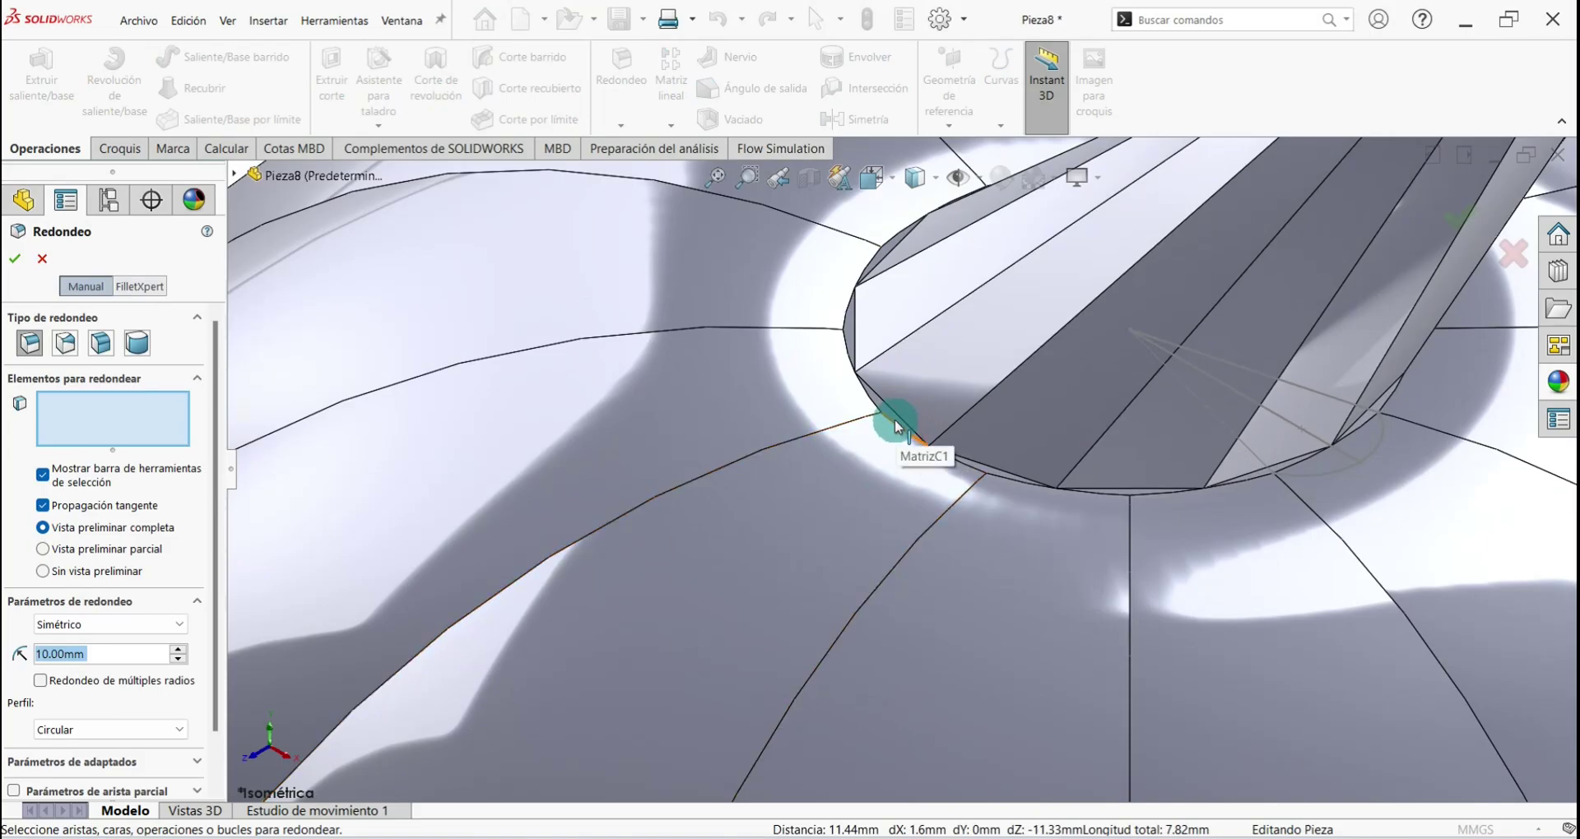
{"action": "left_click", "coordinate": [897, 427]}
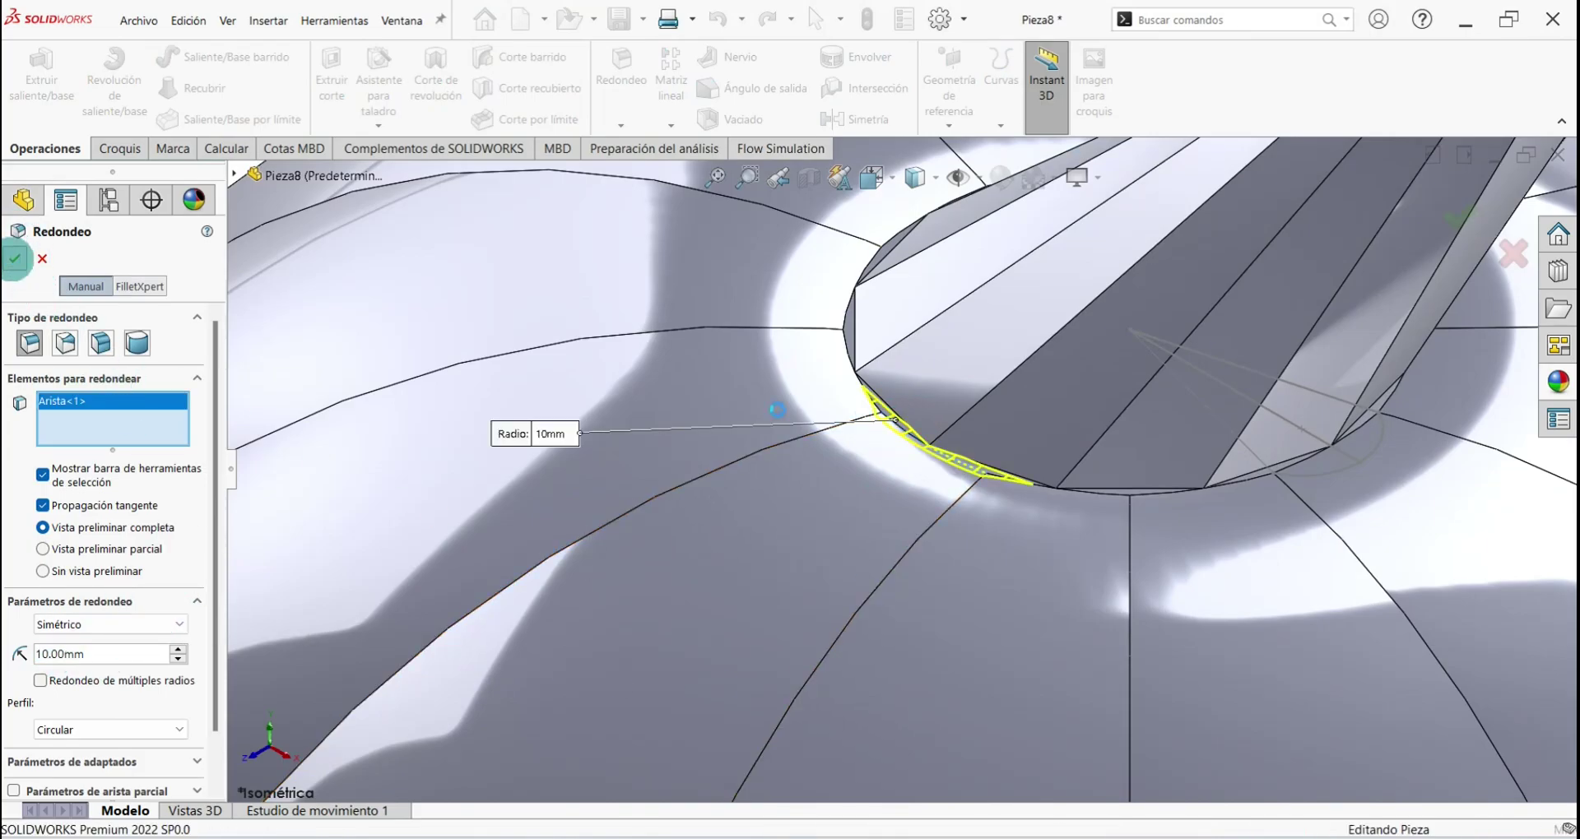
{"action": "left_click", "coordinate": [15, 259]}
Start a second 10 mm fillet and select five edges around the stem base
{"action": "left_click", "coordinate": [619, 58]}
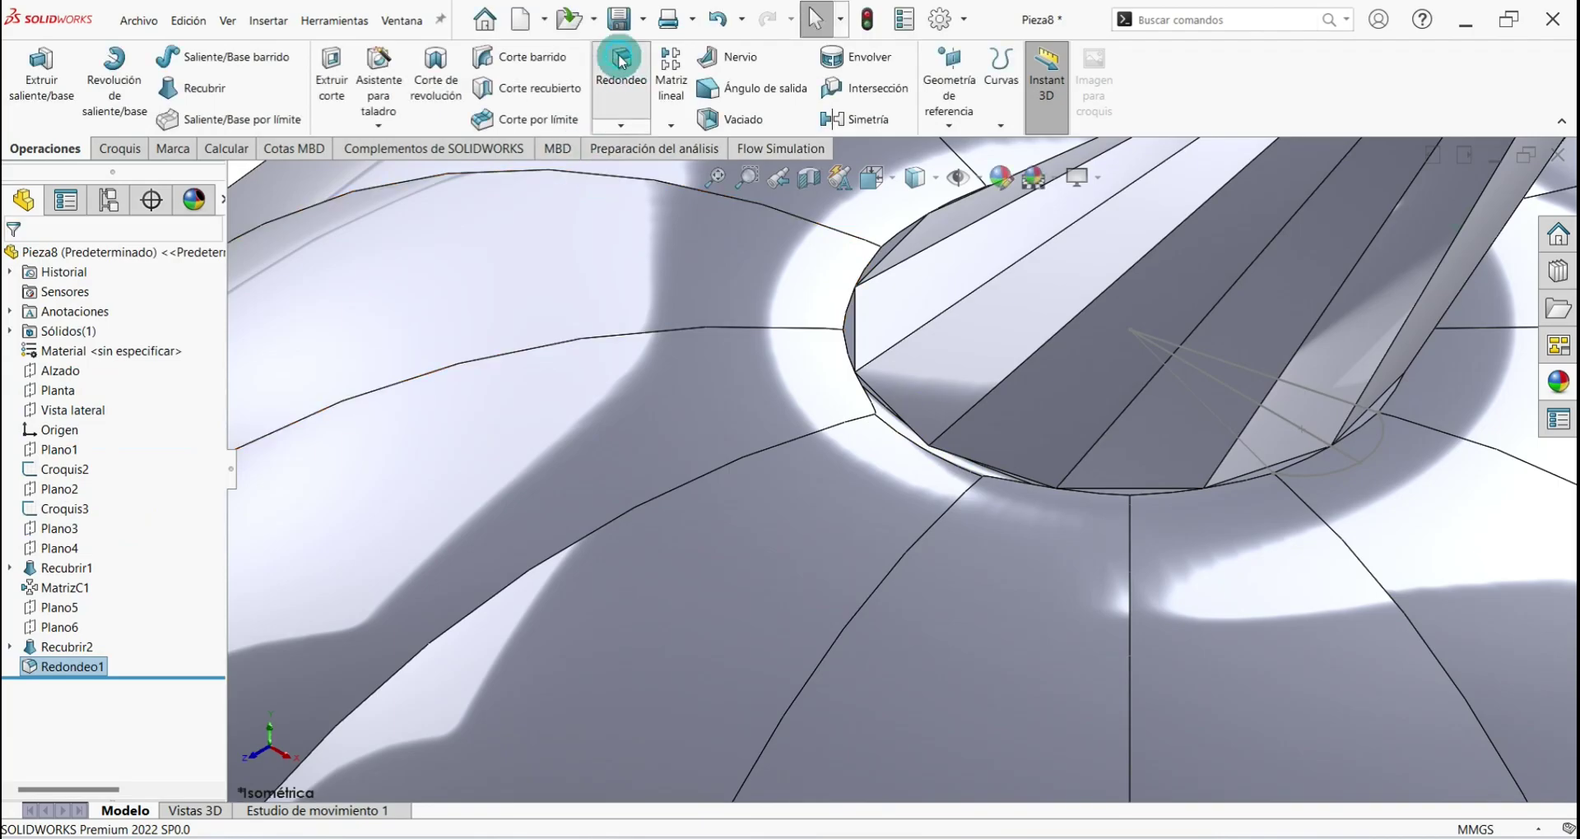
{"action": "left_click", "coordinate": [1160, 503]}
{"action": "mouse_move", "coordinate": [1161, 504]}
{"action": "middle_mouse_down"}
{"action": "mouse_move", "coordinate": [1354, 398]}
{"action": "mouse_move", "coordinate": [1362, 463]}
{"action": "middle_mouse_up"}
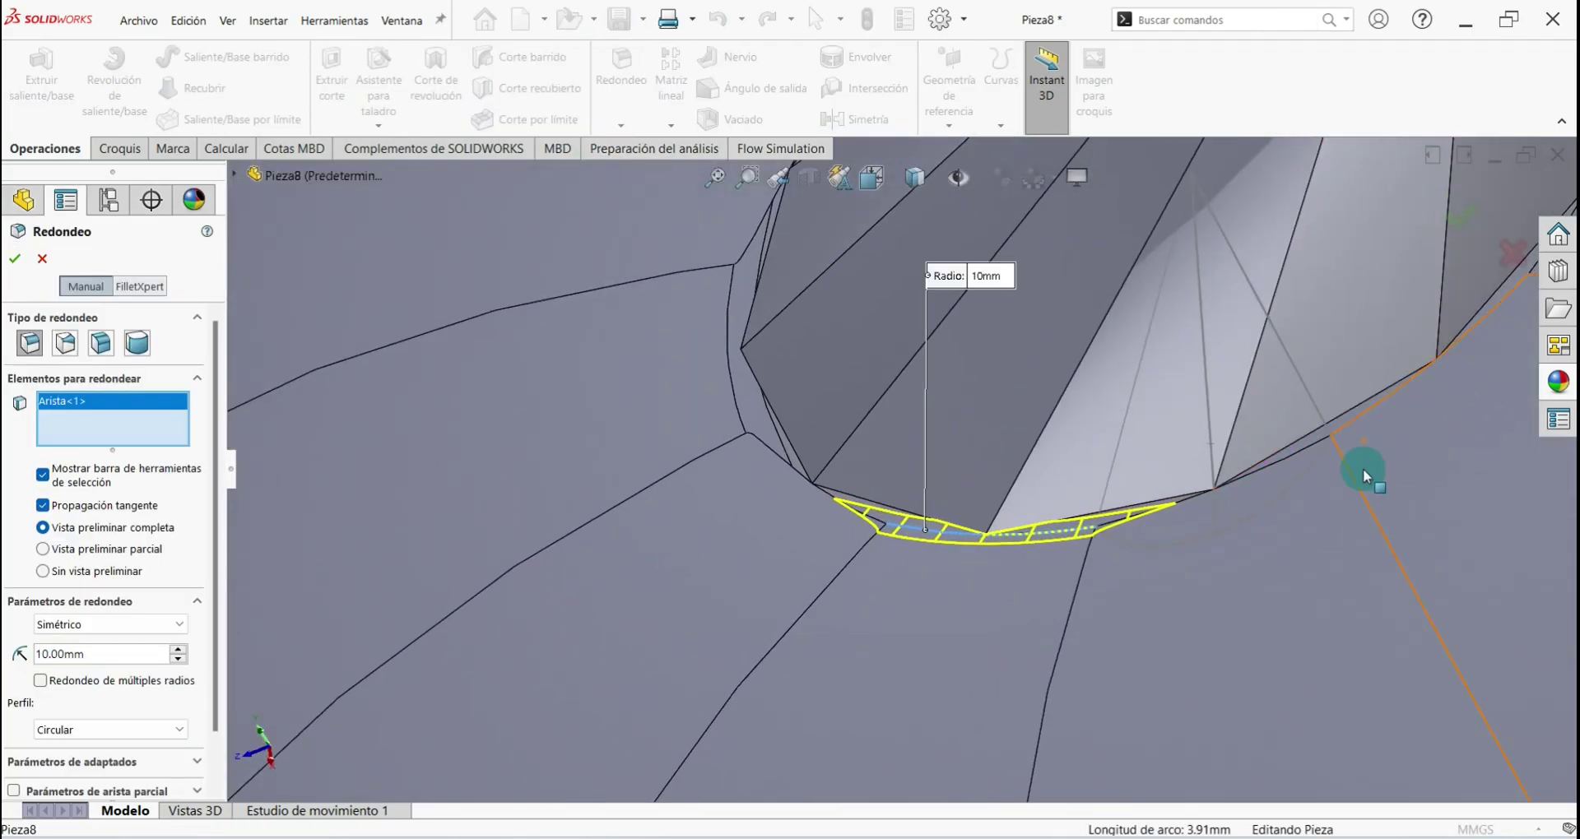
{"action": "left_click", "coordinate": [1371, 406]}
{"action": "mouse_move", "coordinate": [1336, 412]}
{"action": "middle_mouse_down"}
{"action": "mouse_move", "coordinate": [1312, 447]}
{"action": "mouse_move", "coordinate": [1392, 265]}
{"action": "middle_mouse_up"}
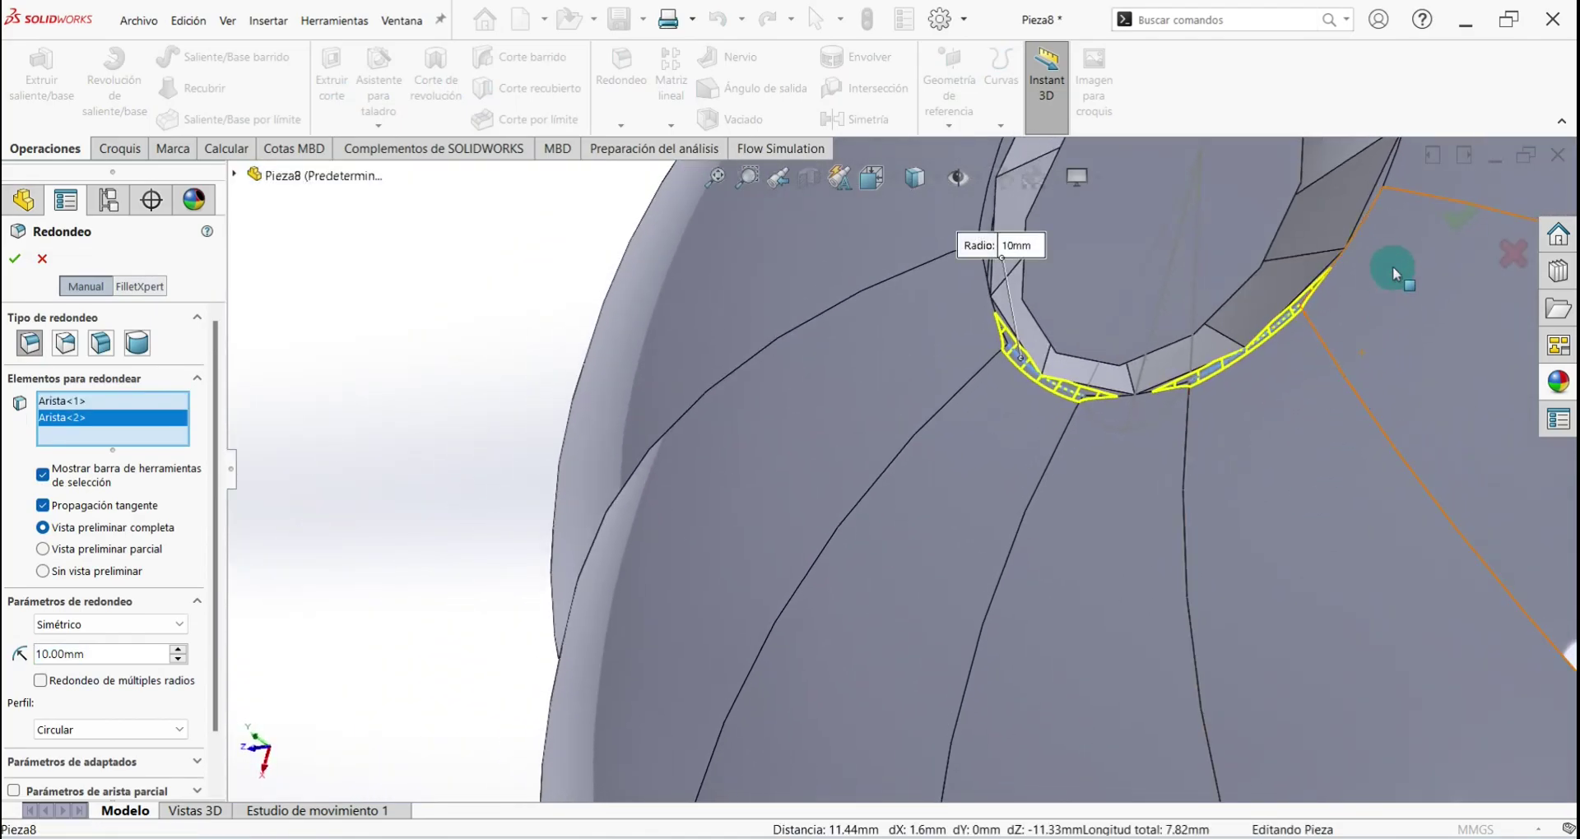
{"action": "mouse_move", "coordinate": [1327, 466]}
{"action": "middle_mouse_down"}
{"action": "mouse_move", "coordinate": [1357, 235]}
{"action": "mouse_move", "coordinate": [1014, 320]}
{"action": "mouse_move", "coordinate": [1062, 337]}
{"action": "middle_mouse_up"}
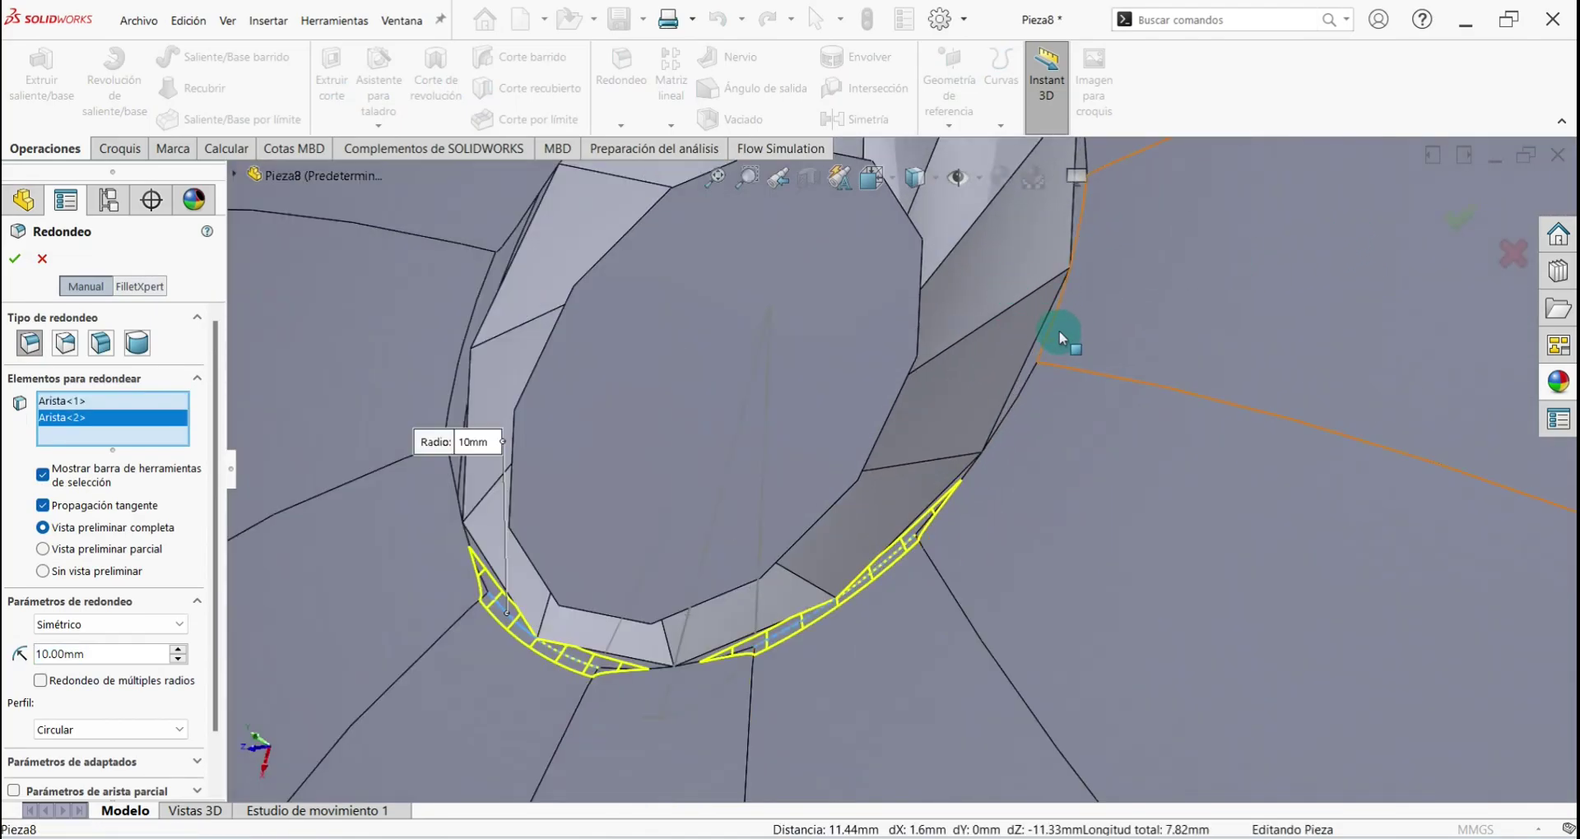
{"action": "left_click", "coordinate": [1051, 336]}
{"action": "mouse_move", "coordinate": [1016, 469]}
{"action": "middle_mouse_down"}
{"action": "mouse_move", "coordinate": [1093, 423]}
{"action": "mouse_move", "coordinate": [887, 344]}
{"action": "mouse_move", "coordinate": [889, 500]}
{"action": "mouse_move", "coordinate": [864, 317]}
{"action": "mouse_move", "coordinate": [846, 303]}
{"action": "mouse_move", "coordinate": [930, 476]}
{"action": "middle_mouse_up"}
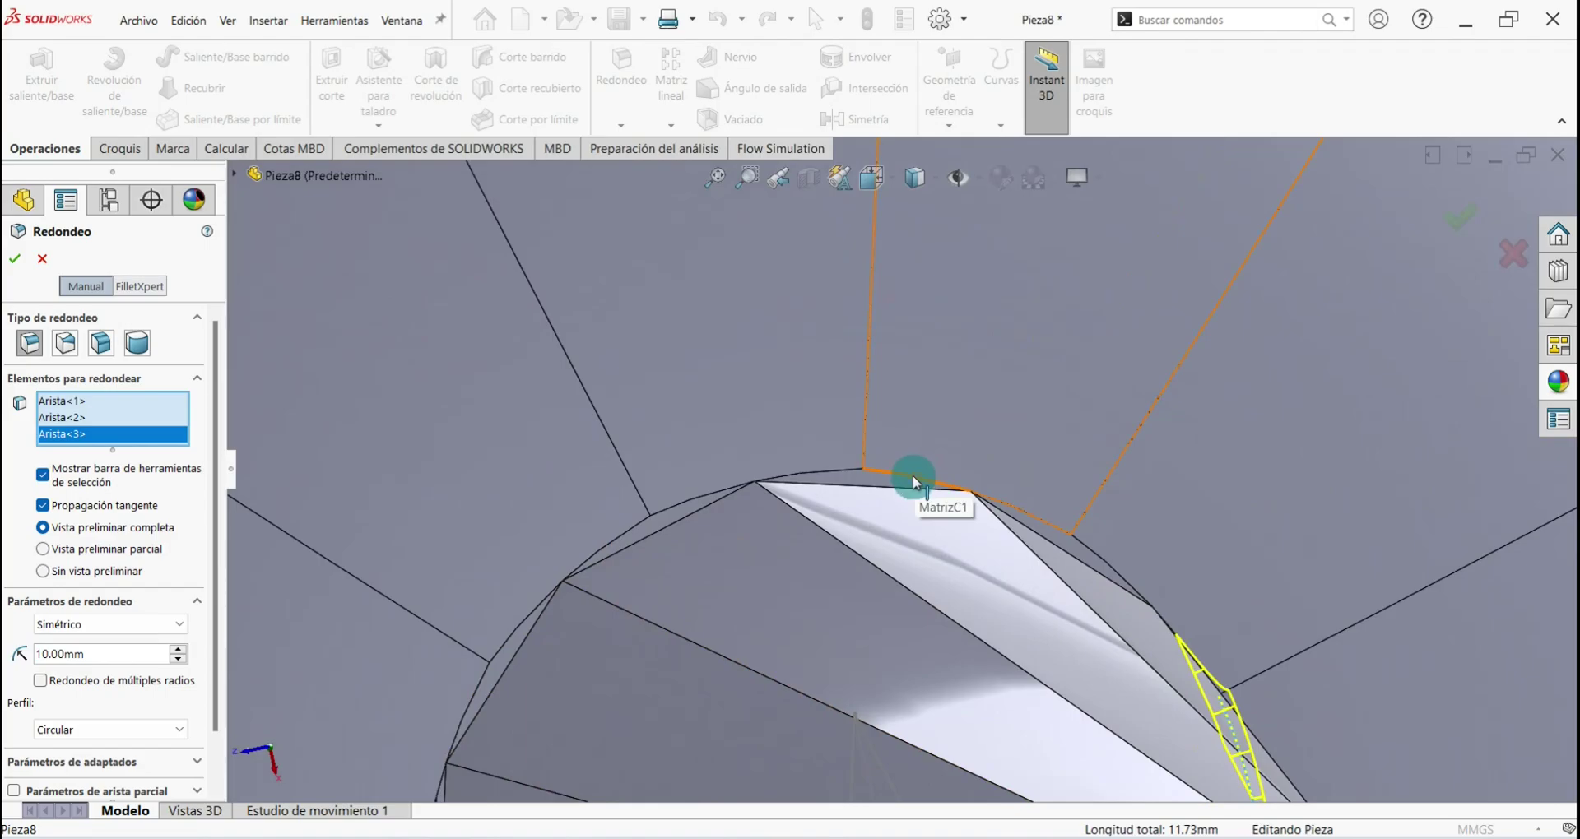
{"action": "left_click", "coordinate": [916, 484]}
{"action": "middle_click_drag", "start_coordinate": [914, 481], "coordinate": [871, 504]}
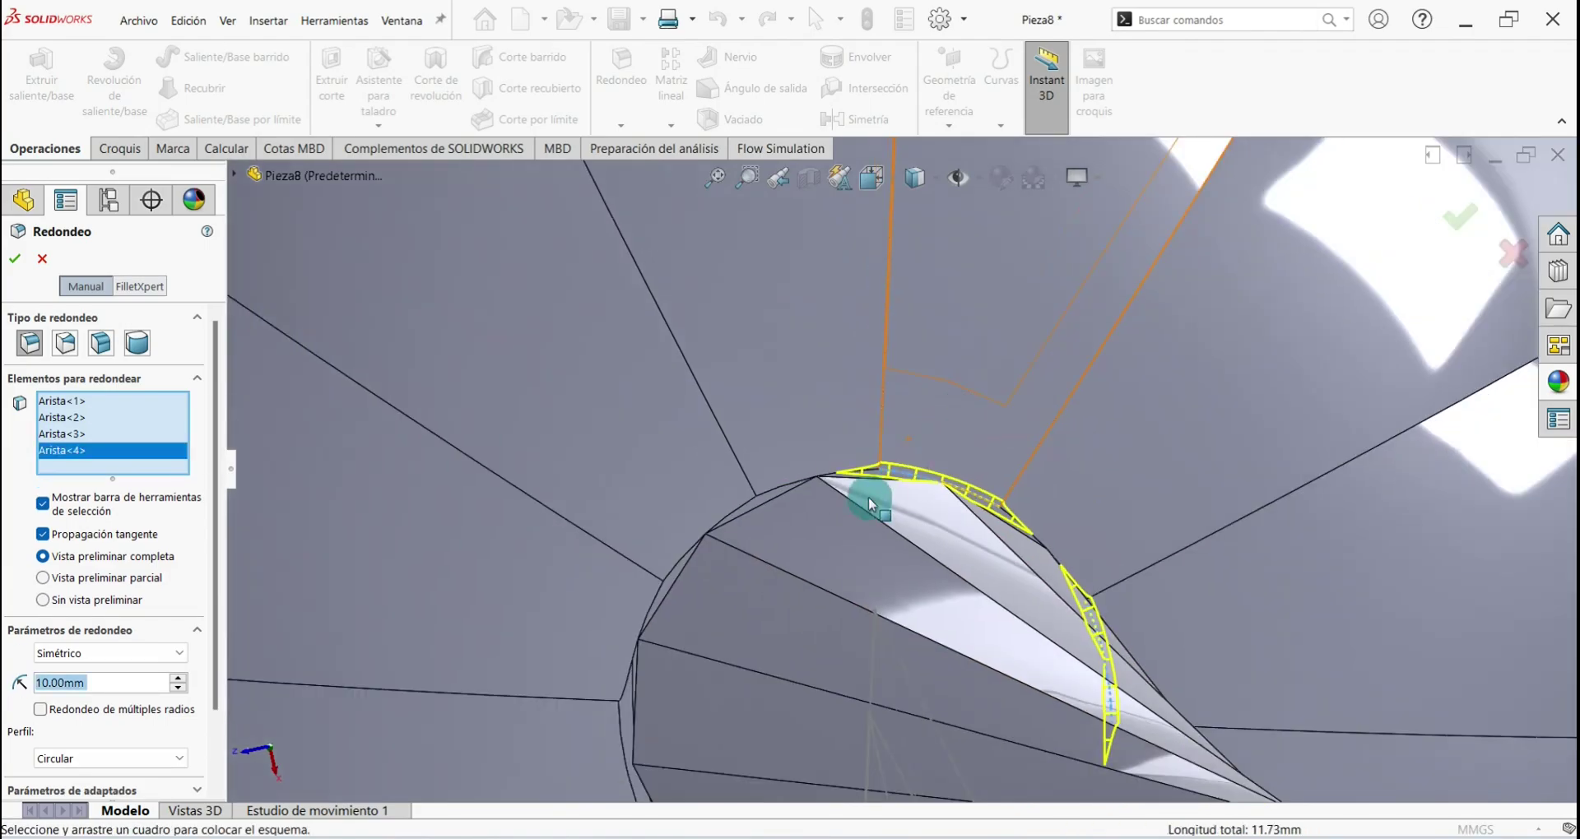
{"action": "left_click", "coordinate": [729, 515]}
Apply the 10 mm fillet to the five stem-base edges and return to isometric view
{"action": "scroll", "coordinate": [730, 515], "scroll_direction": "up", "scroll_amount": 5}
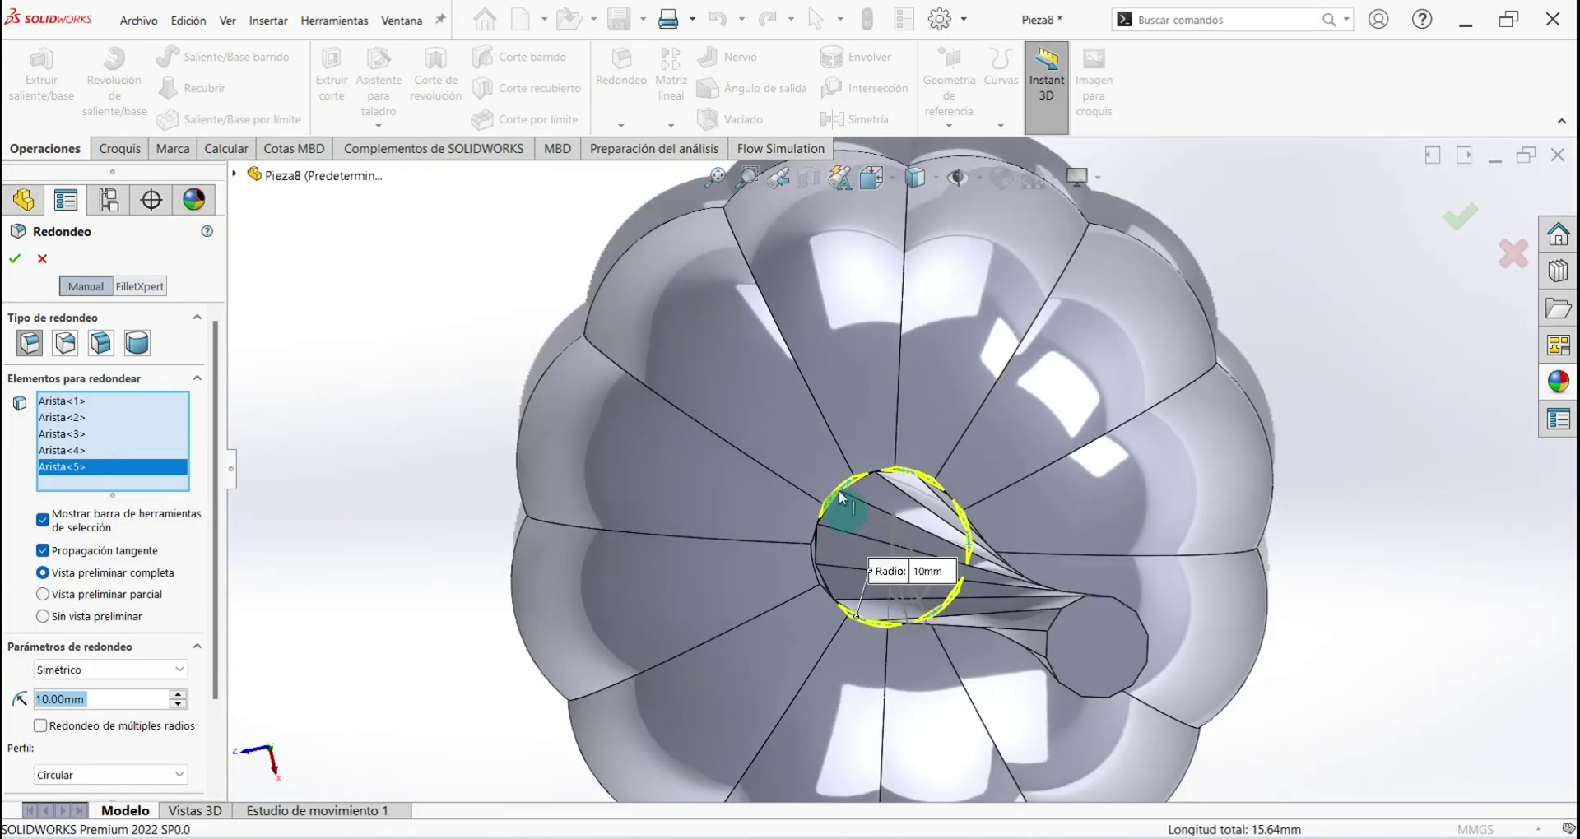
{"action": "scroll", "coordinate": [838, 491], "scroll_direction": "down", "scroll_amount": 5}
{"action": "scroll", "coordinate": [832, 550], "scroll_direction": "down", "scroll_amount": 3}
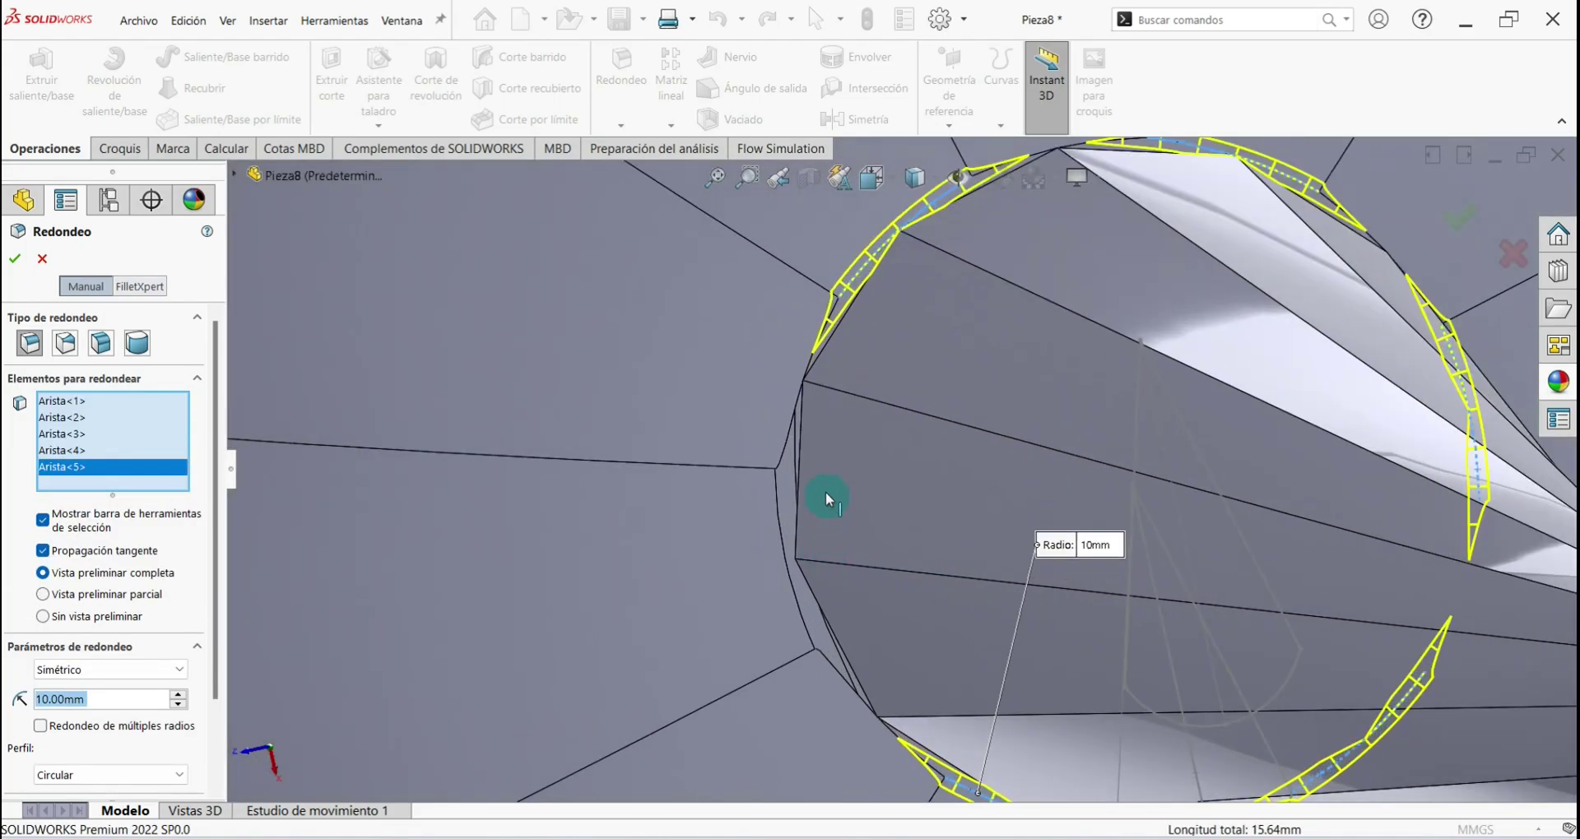
{"action": "left_click", "coordinate": [14, 260]}
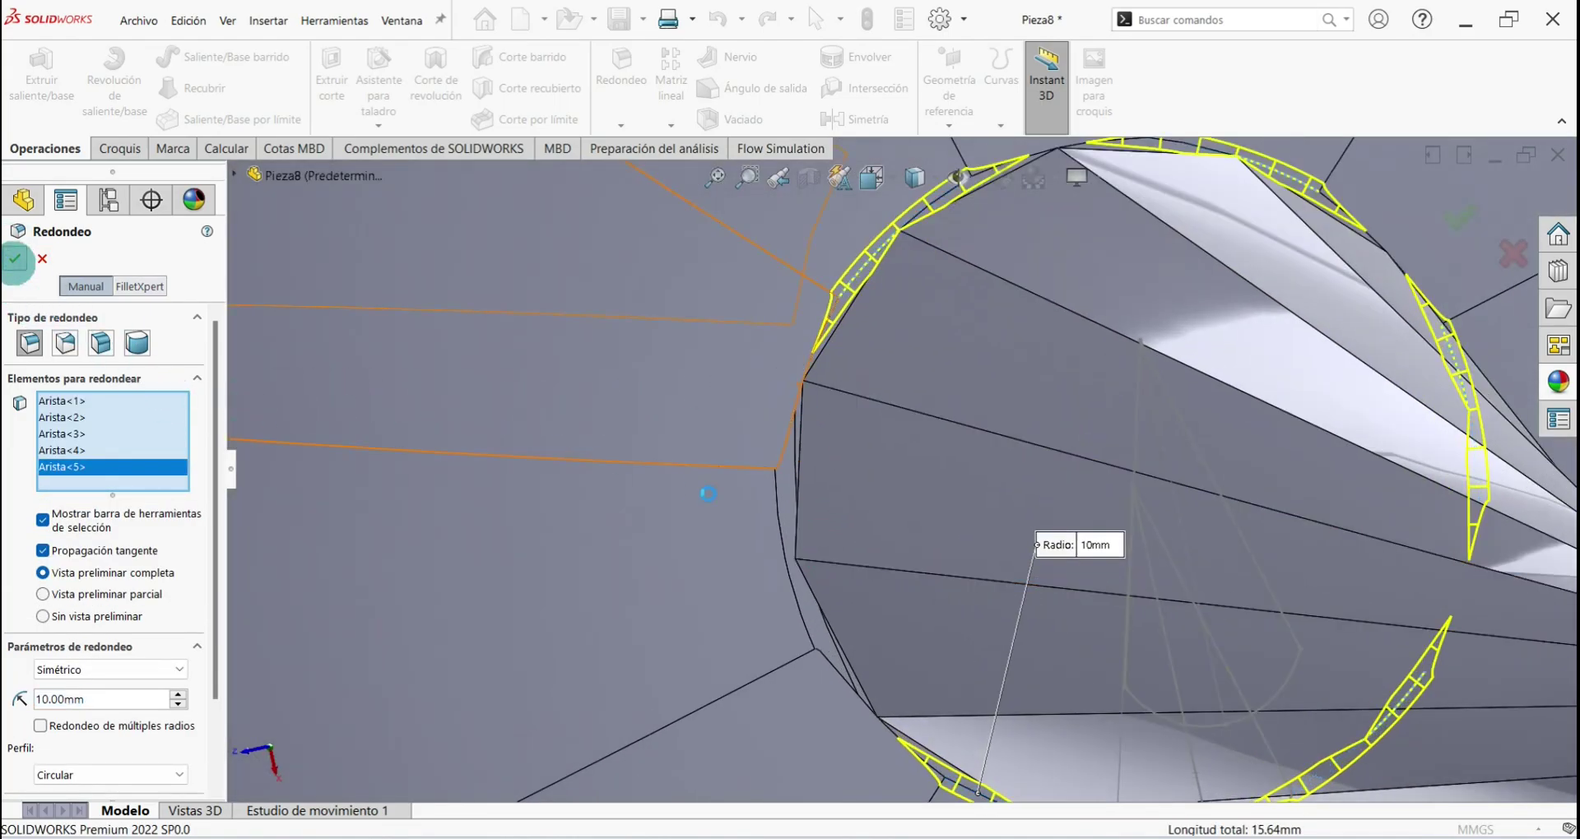
{"action": "left_click", "coordinate": [815, 385]}
{"action": "left_click", "coordinate": [757, 501]}
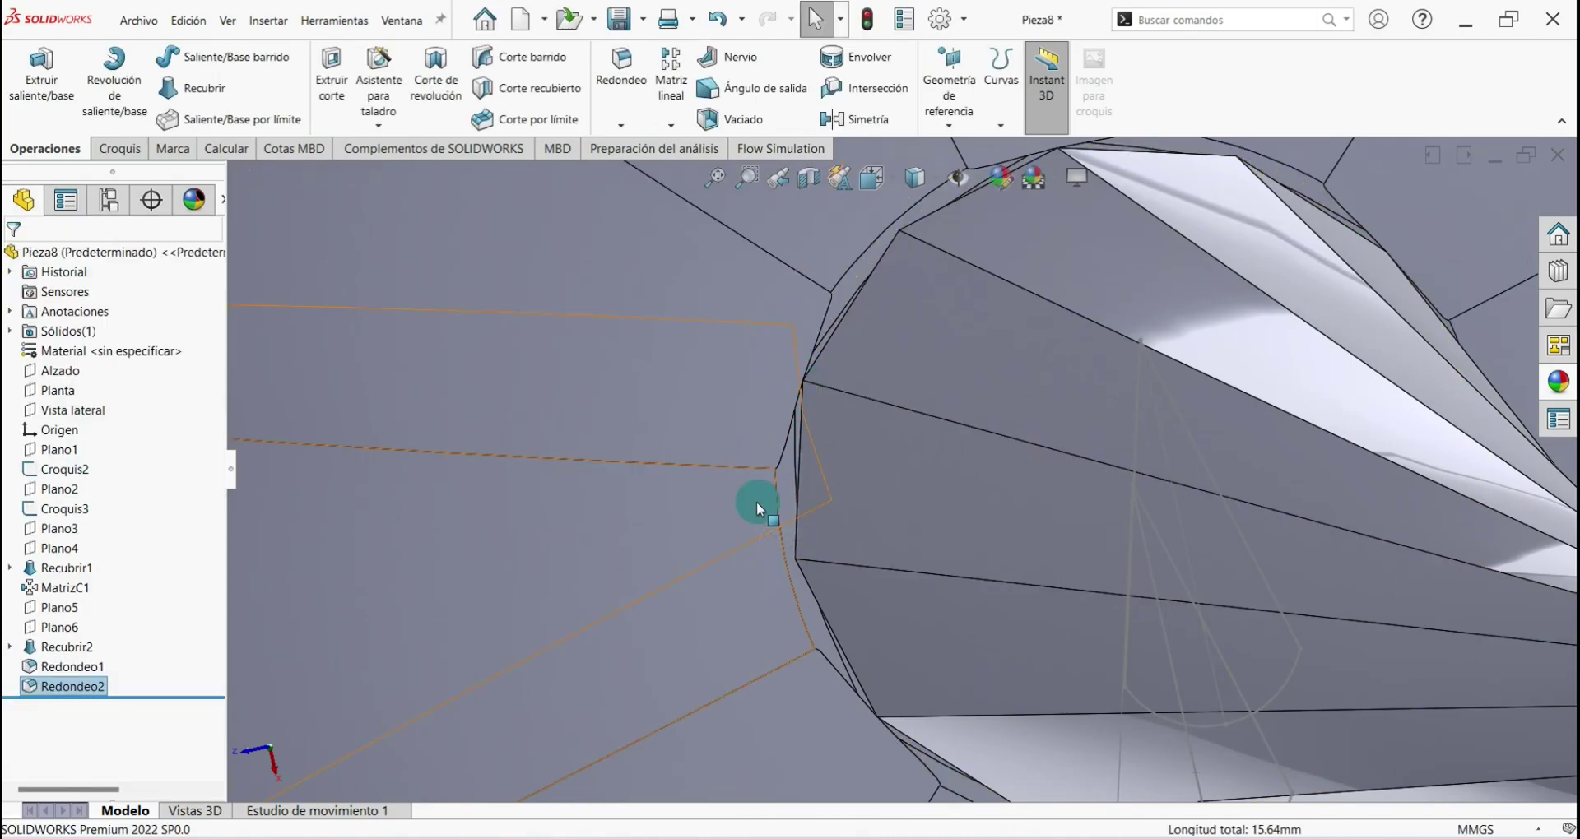
{"action": "key", "text": "ctrl+7"}
Save the part and give the whole pumpkin an orange appearance from the standard palette
{"action": "left_click", "coordinate": [674, 729]}
{"action": "key", "text": "ctrl+s"}
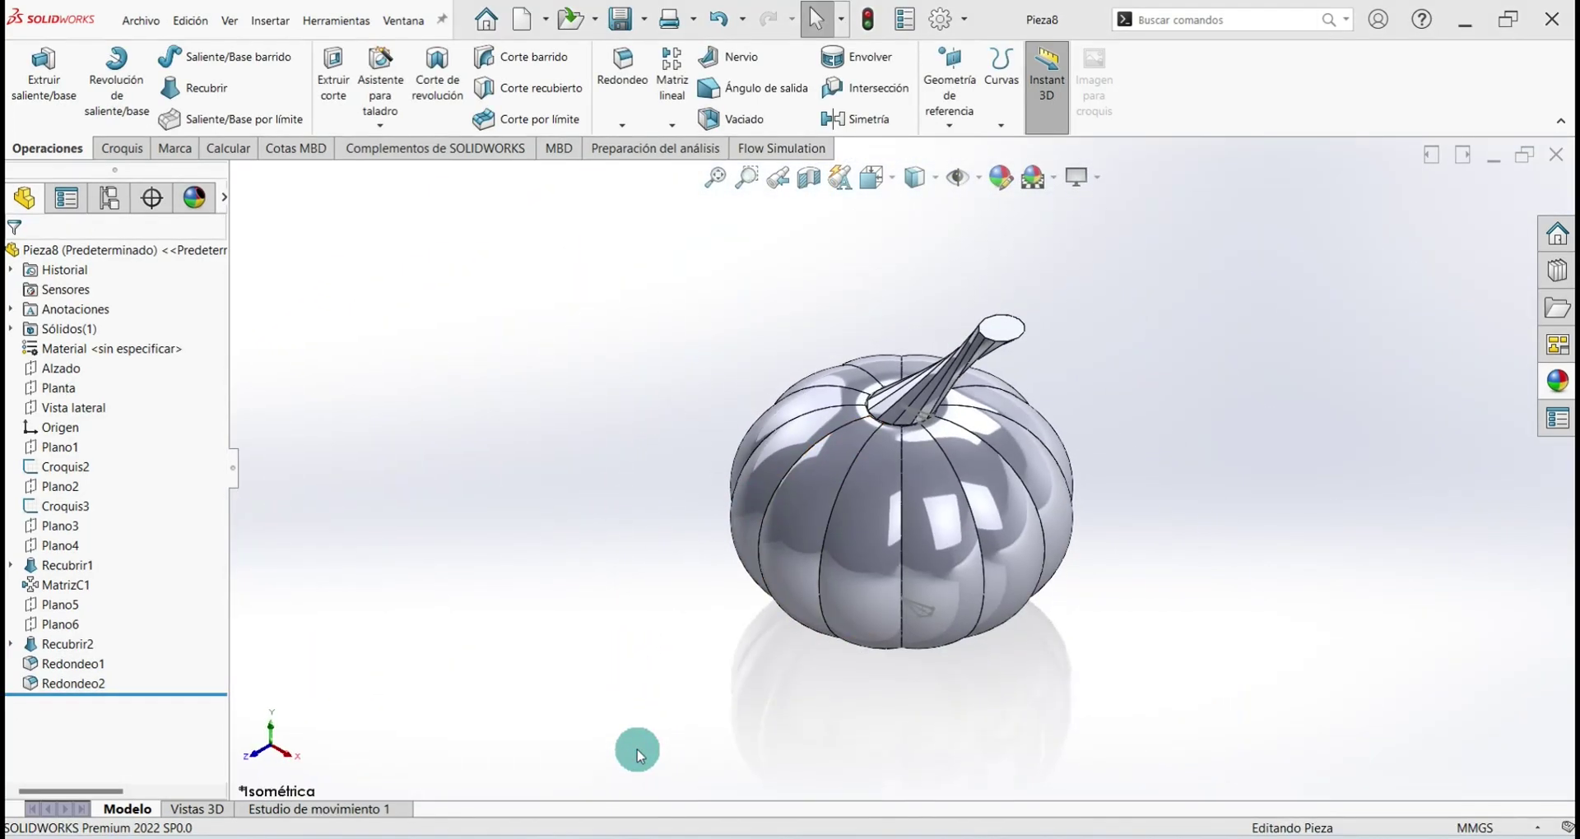
{"action": "left_click", "coordinate": [1001, 195]}
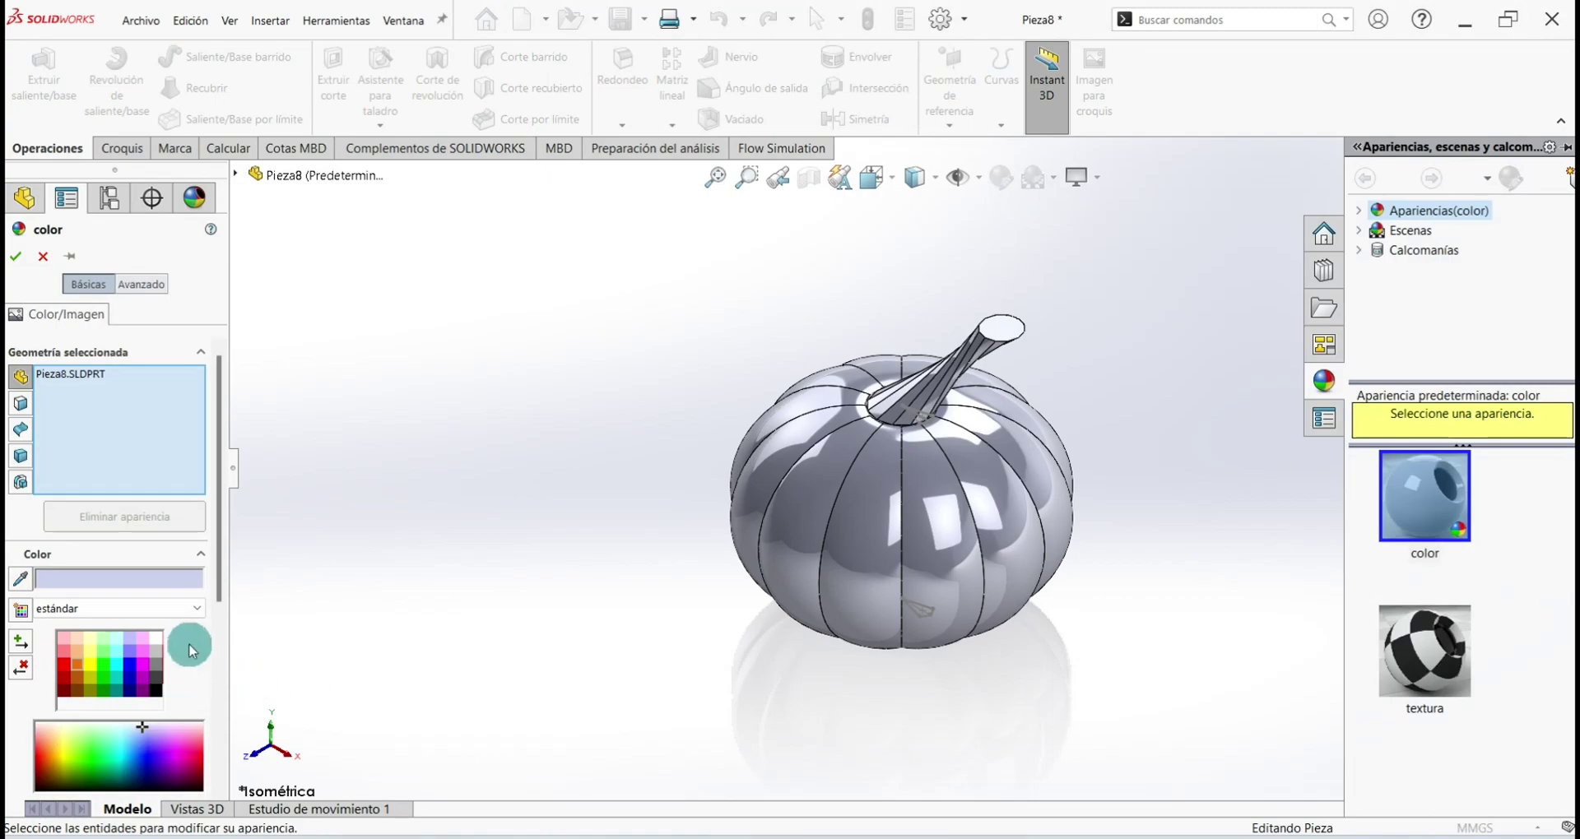
{"action": "left_click", "coordinate": [169, 608]}
{"action": "left_click", "coordinate": [93, 655]}
{"action": "left_click", "coordinate": [75, 665]}
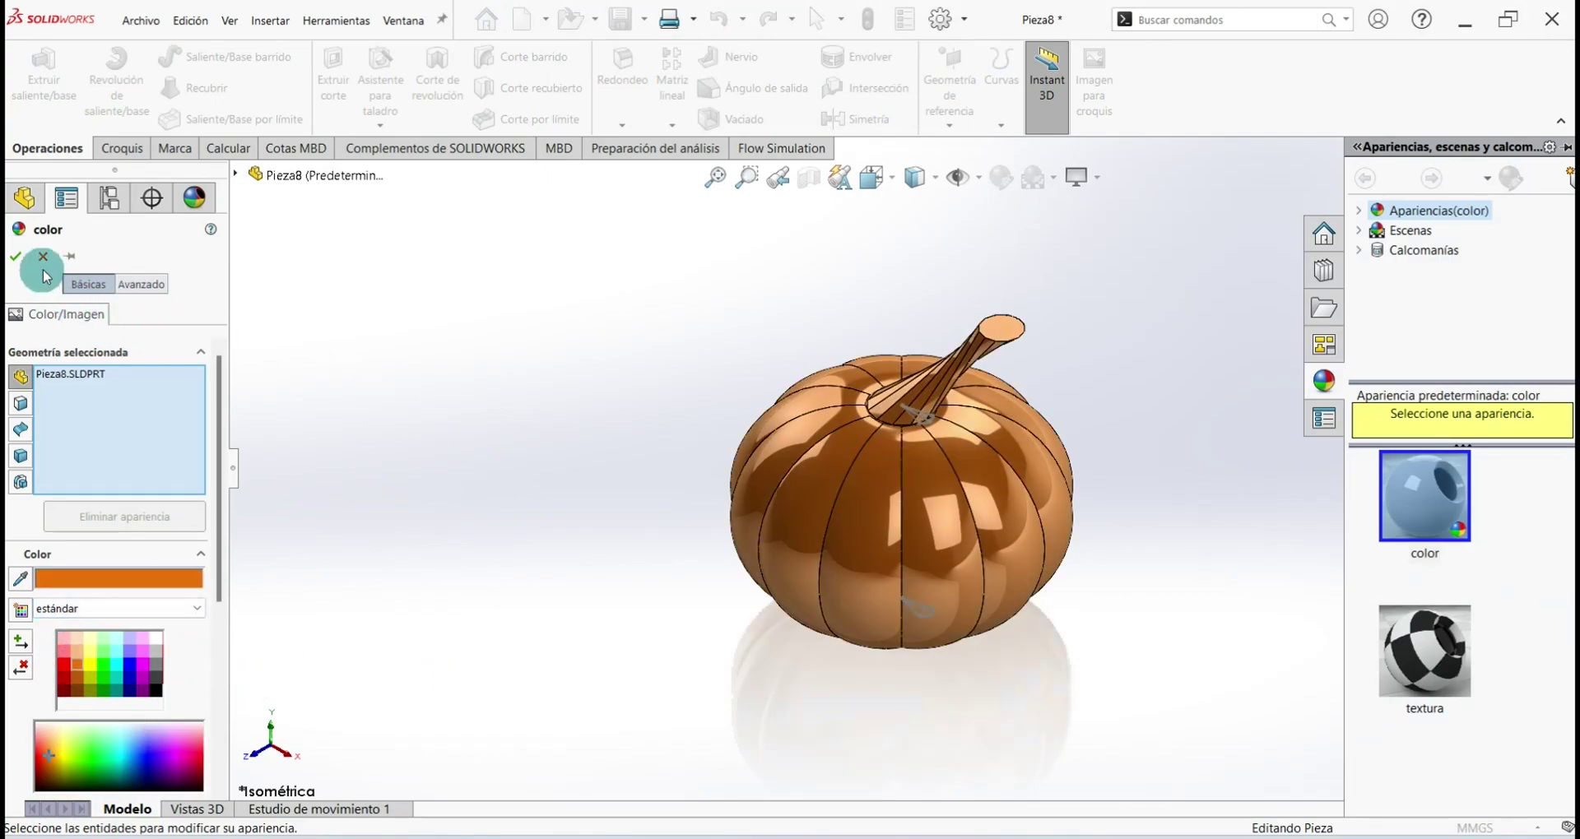
{"action": "left_click", "coordinate": [19, 259]}
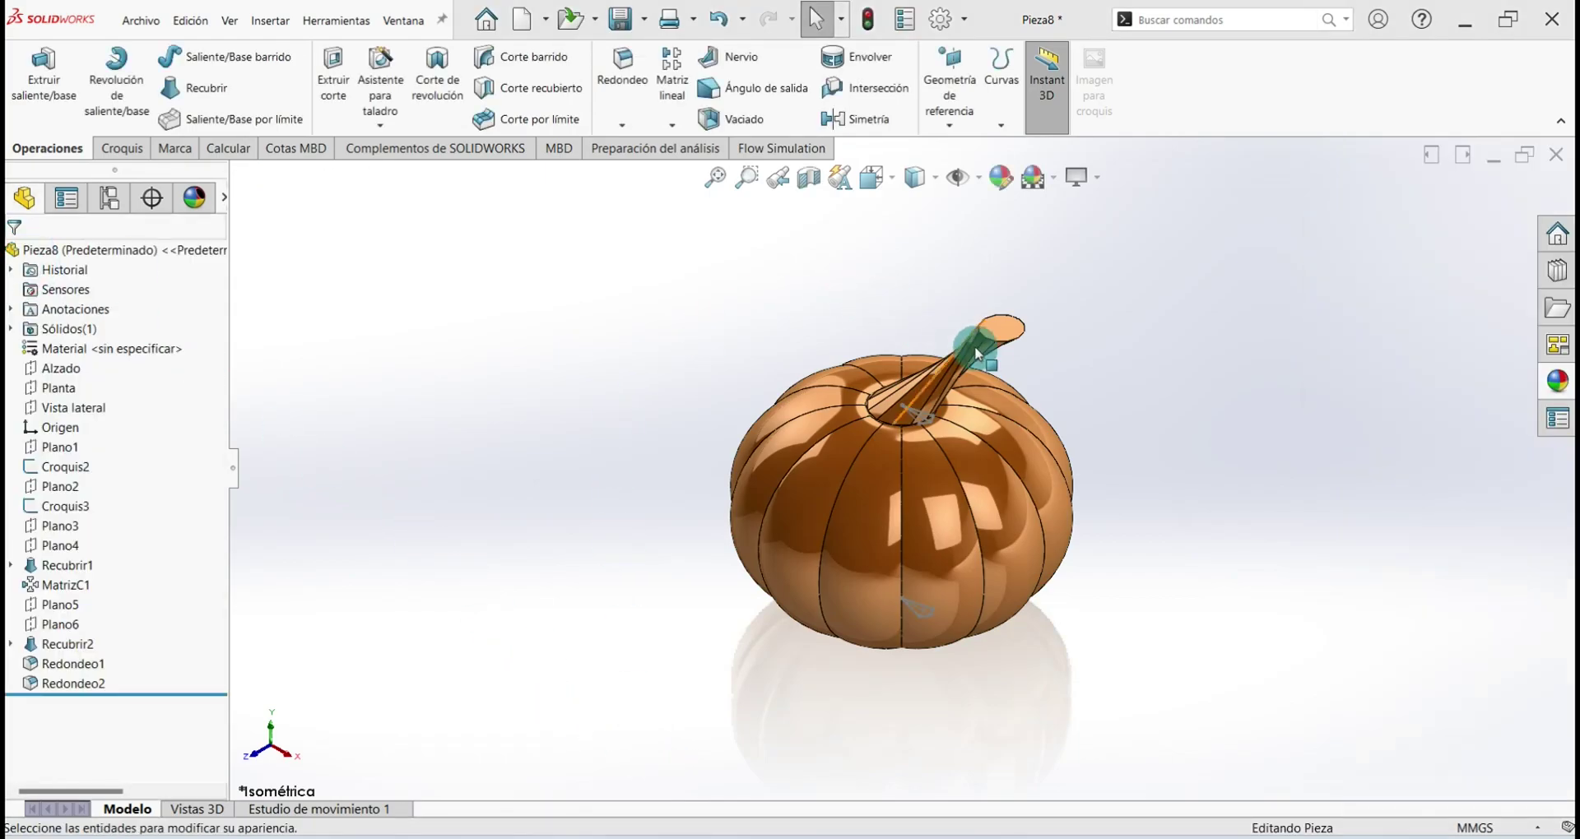
Colour the stem feature green
{"action": "right_click", "coordinate": [996, 329]}
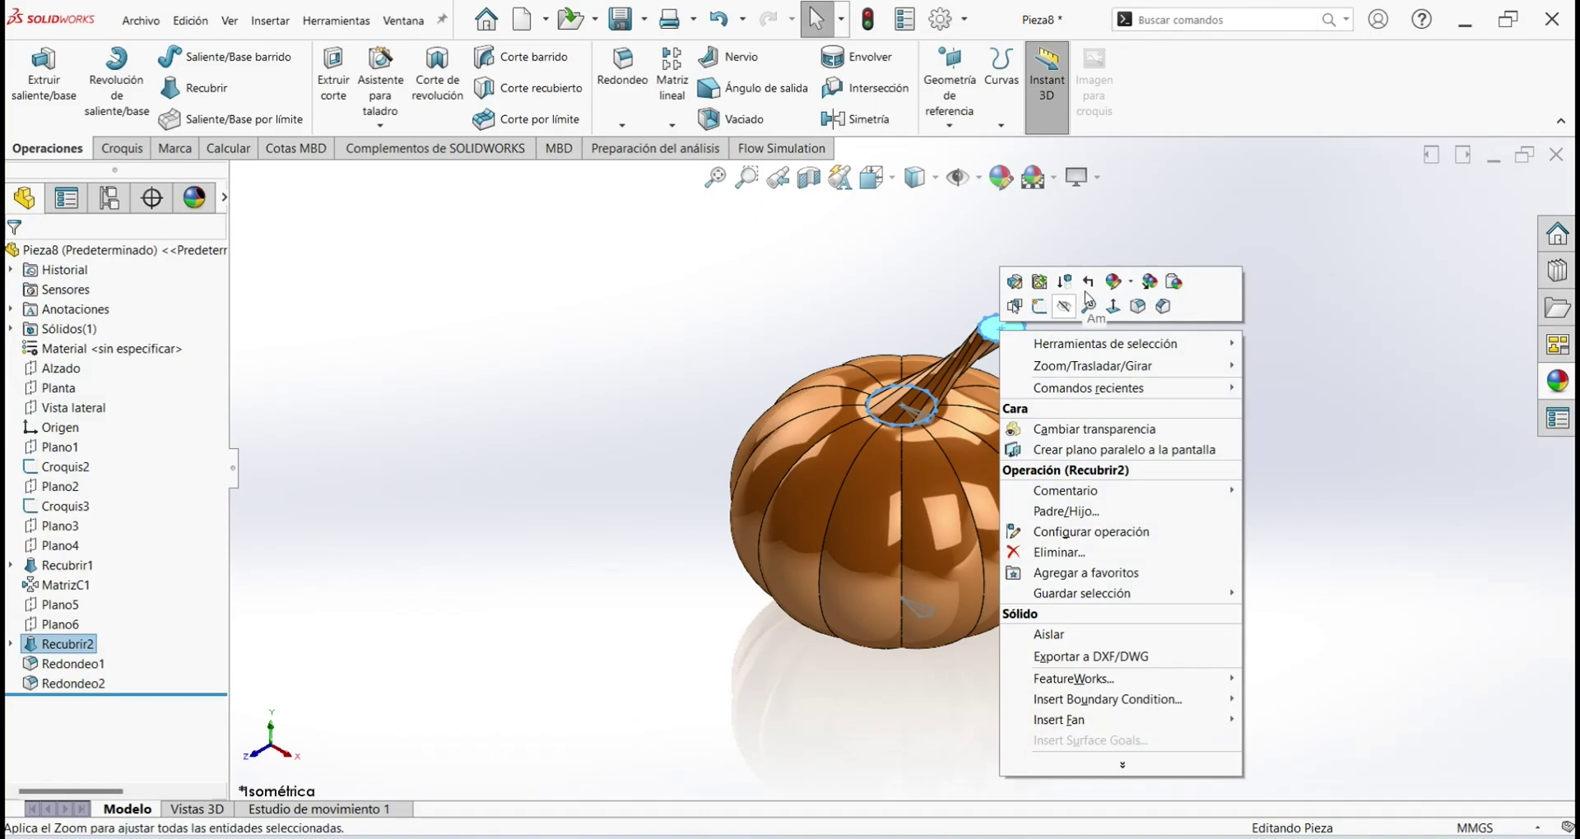
{"action": "left_click", "coordinate": [1132, 292]}
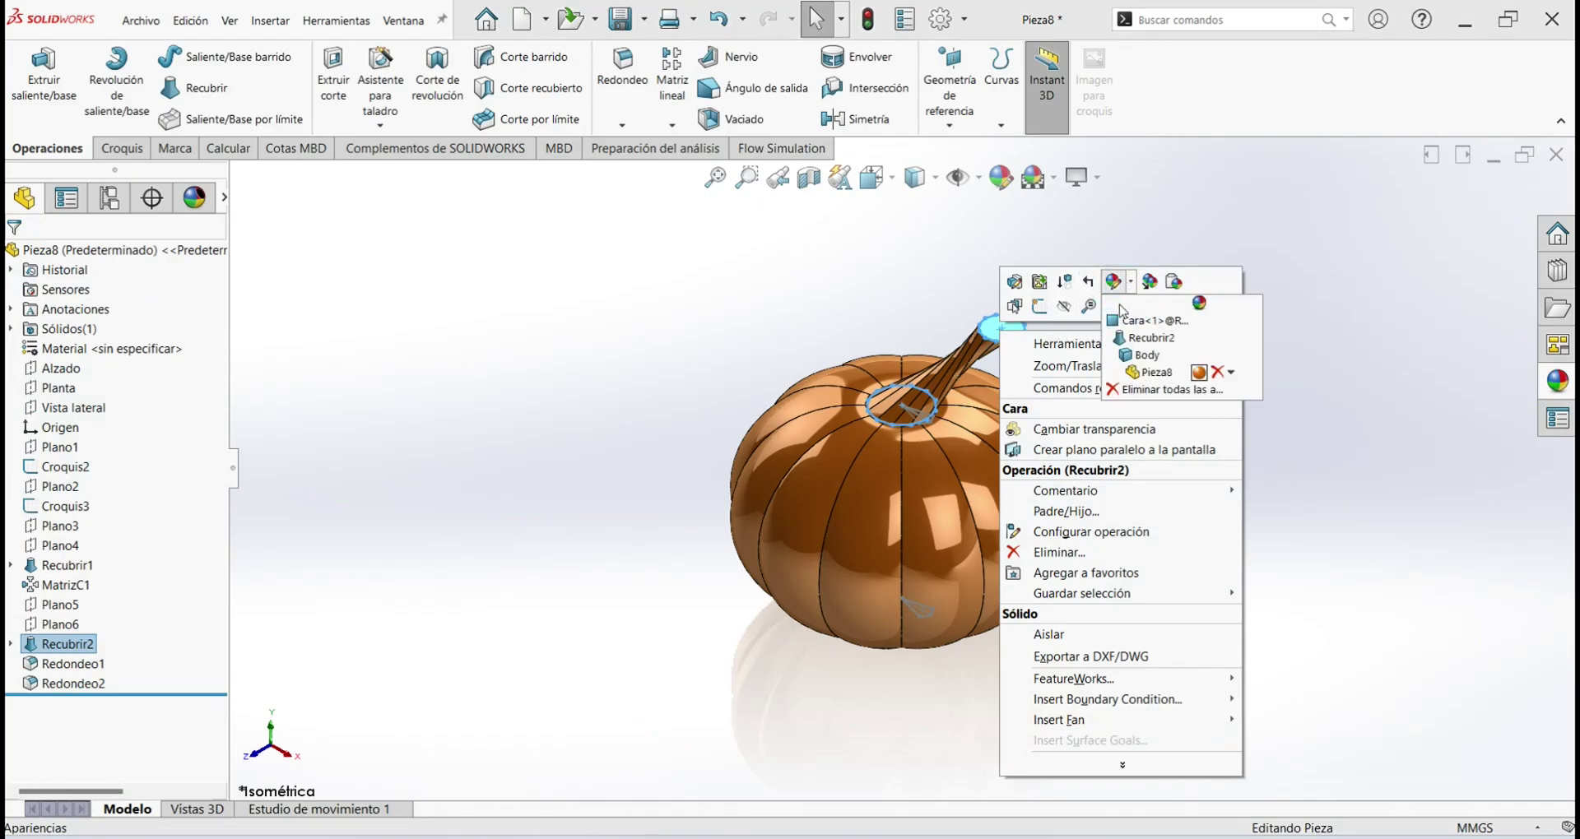
{"action": "left_click", "coordinate": [1176, 349]}
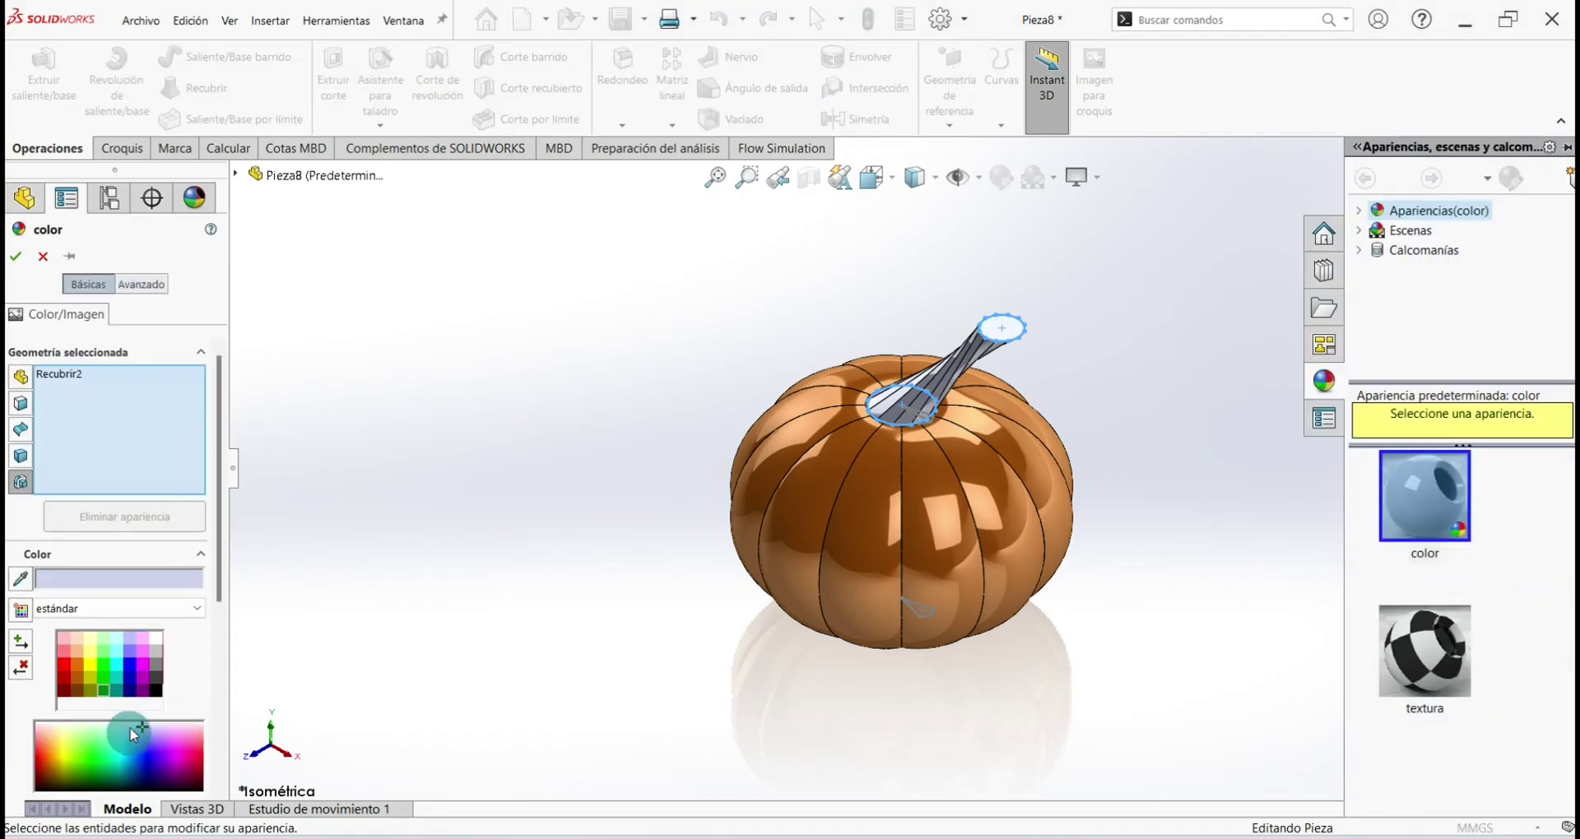
{"action": "left_click", "coordinate": [105, 693]}
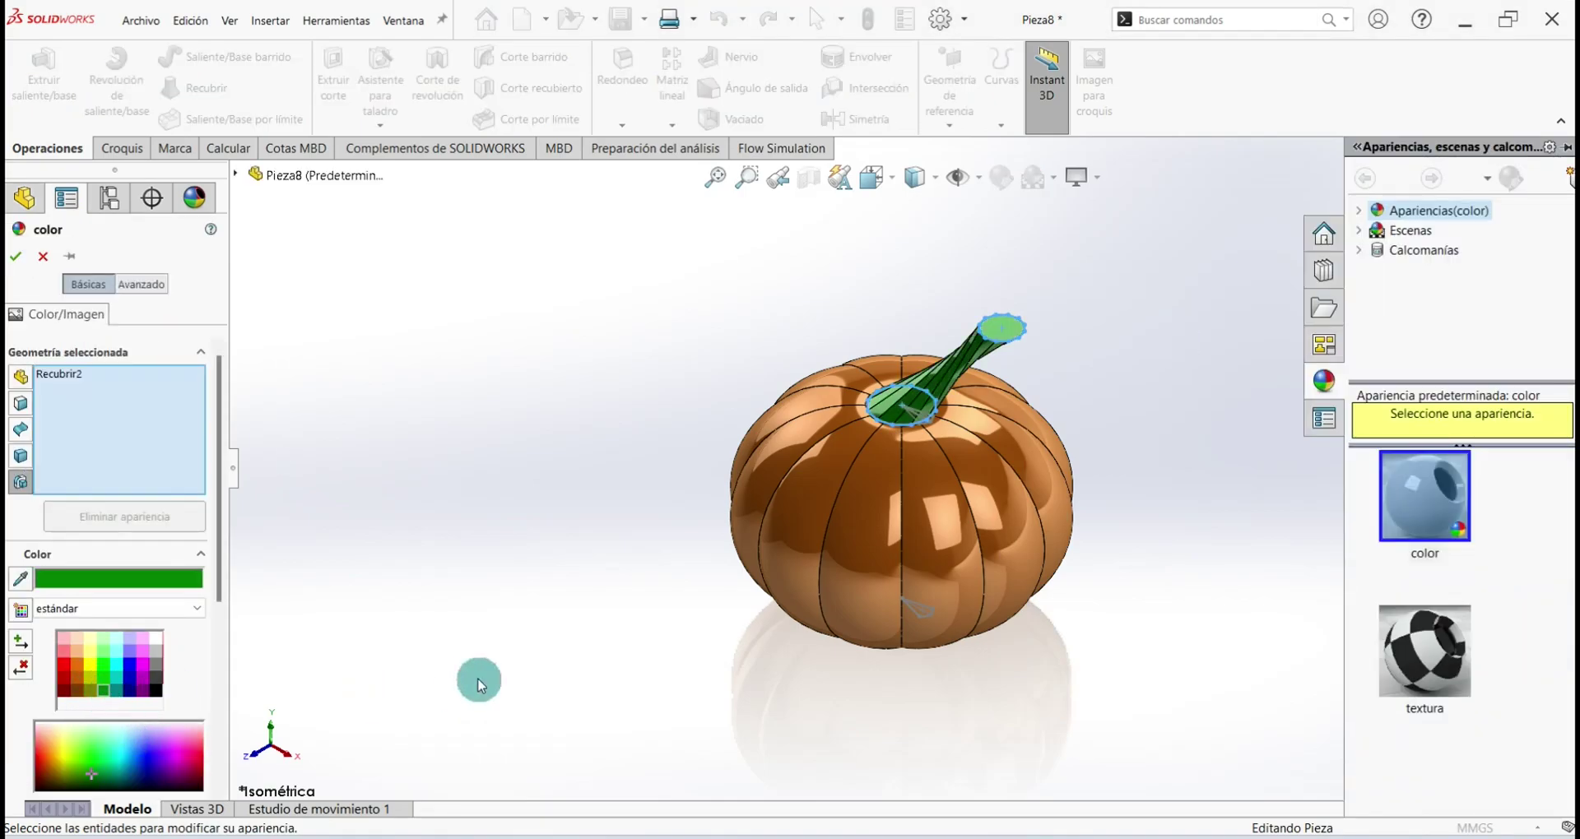
{"action": "left_click", "coordinate": [18, 261]}
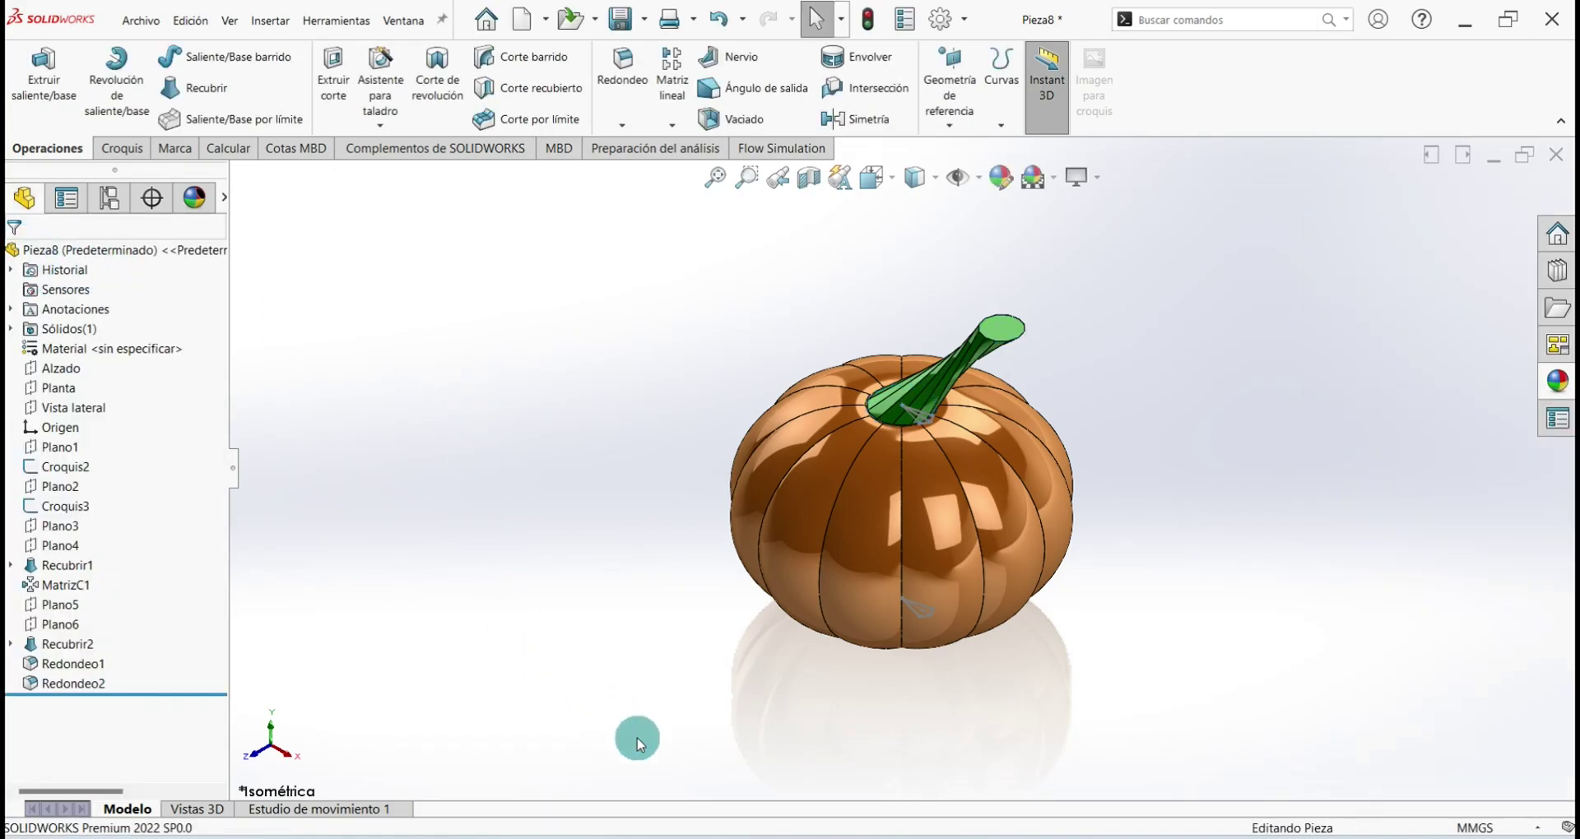
Colour the circular bottom face green and return to isometric view
{"action": "middle_click_drag", "start_coordinate": [640, 744], "coordinate": [940, 494]}
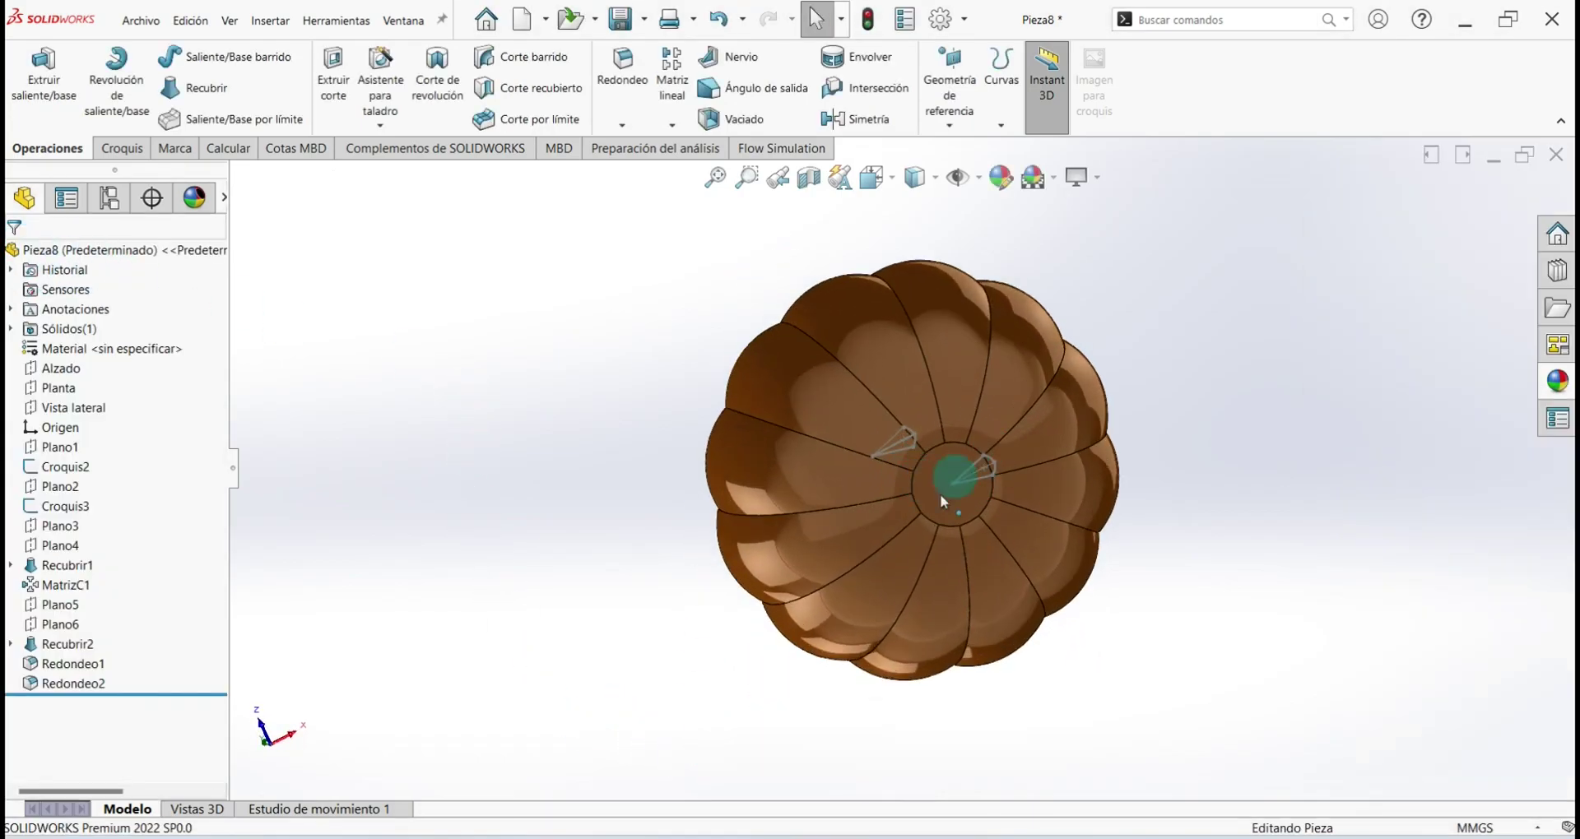
{"action": "scroll", "coordinate": [938, 494], "scroll_direction": "down", "scroll_amount": 5}
{"action": "right_click", "coordinate": [930, 423]}
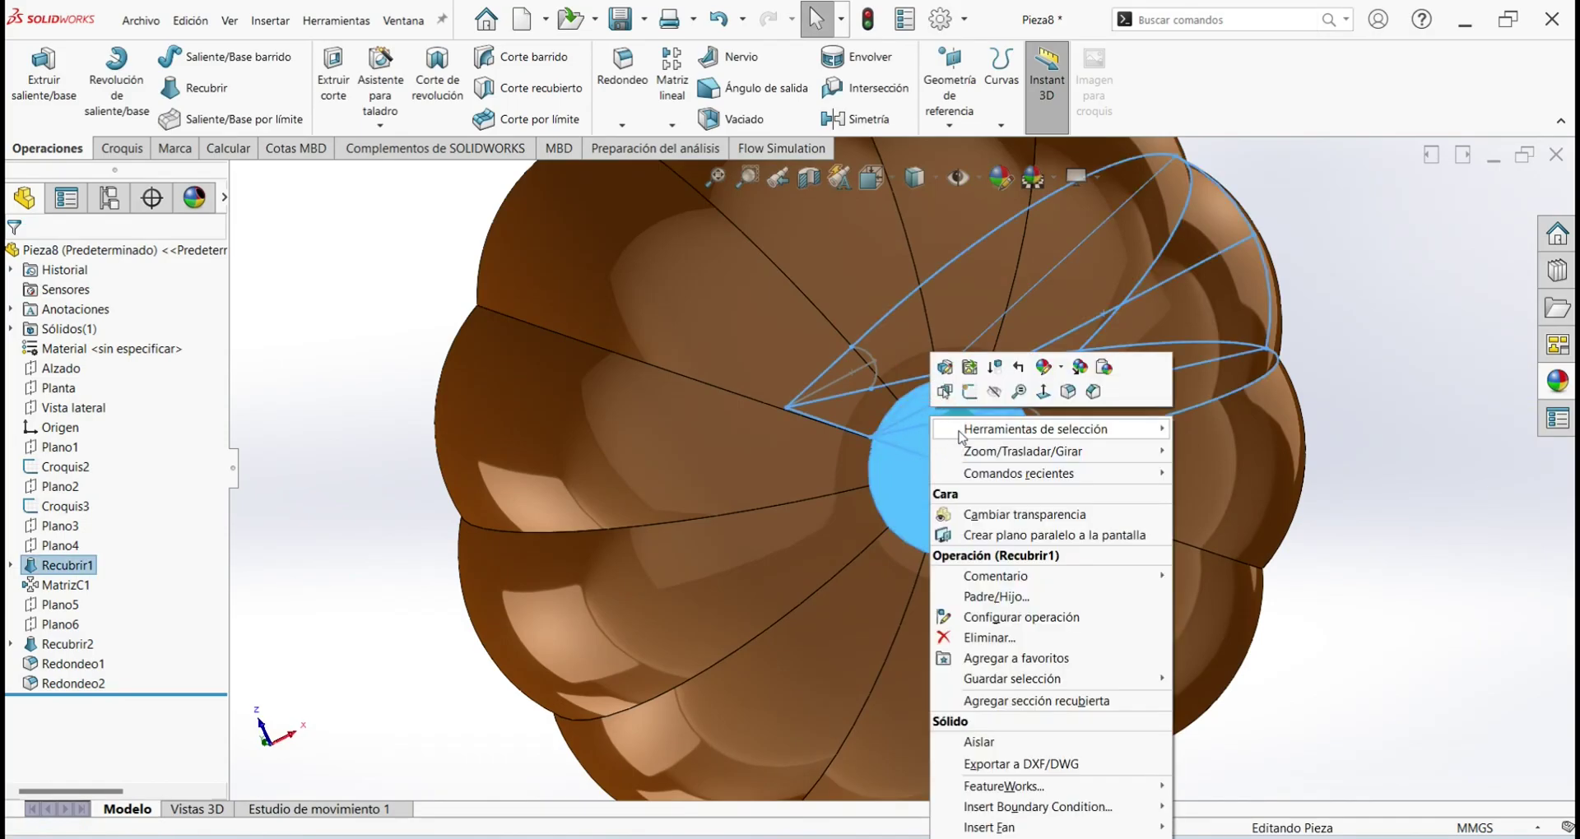
{"action": "left_click", "coordinate": [1061, 367]}
{"action": "left_click", "coordinate": [1067, 409]}
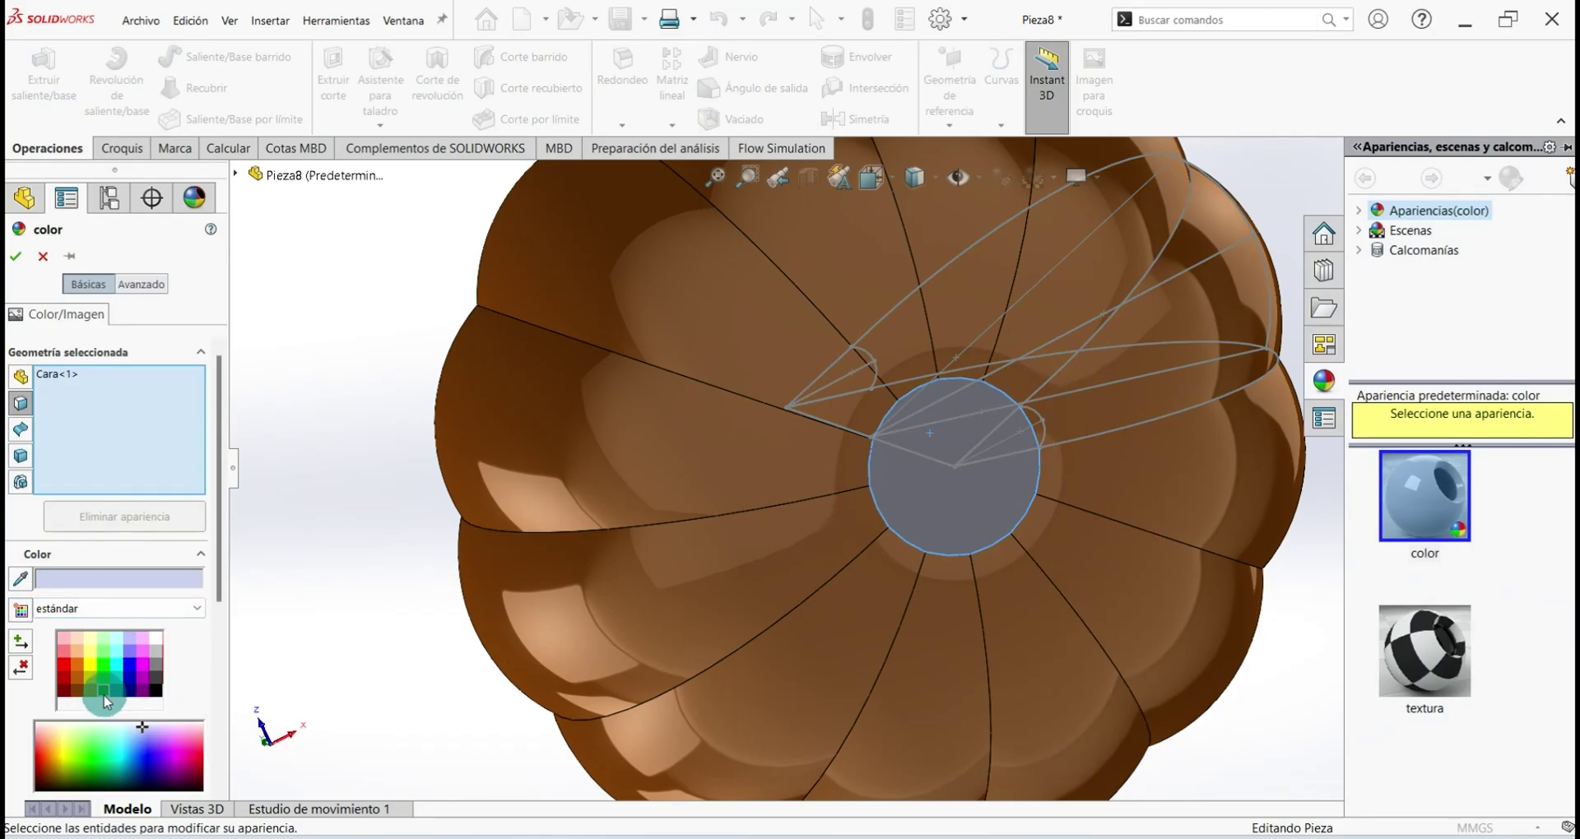
{"action": "left_click", "coordinate": [104, 695]}
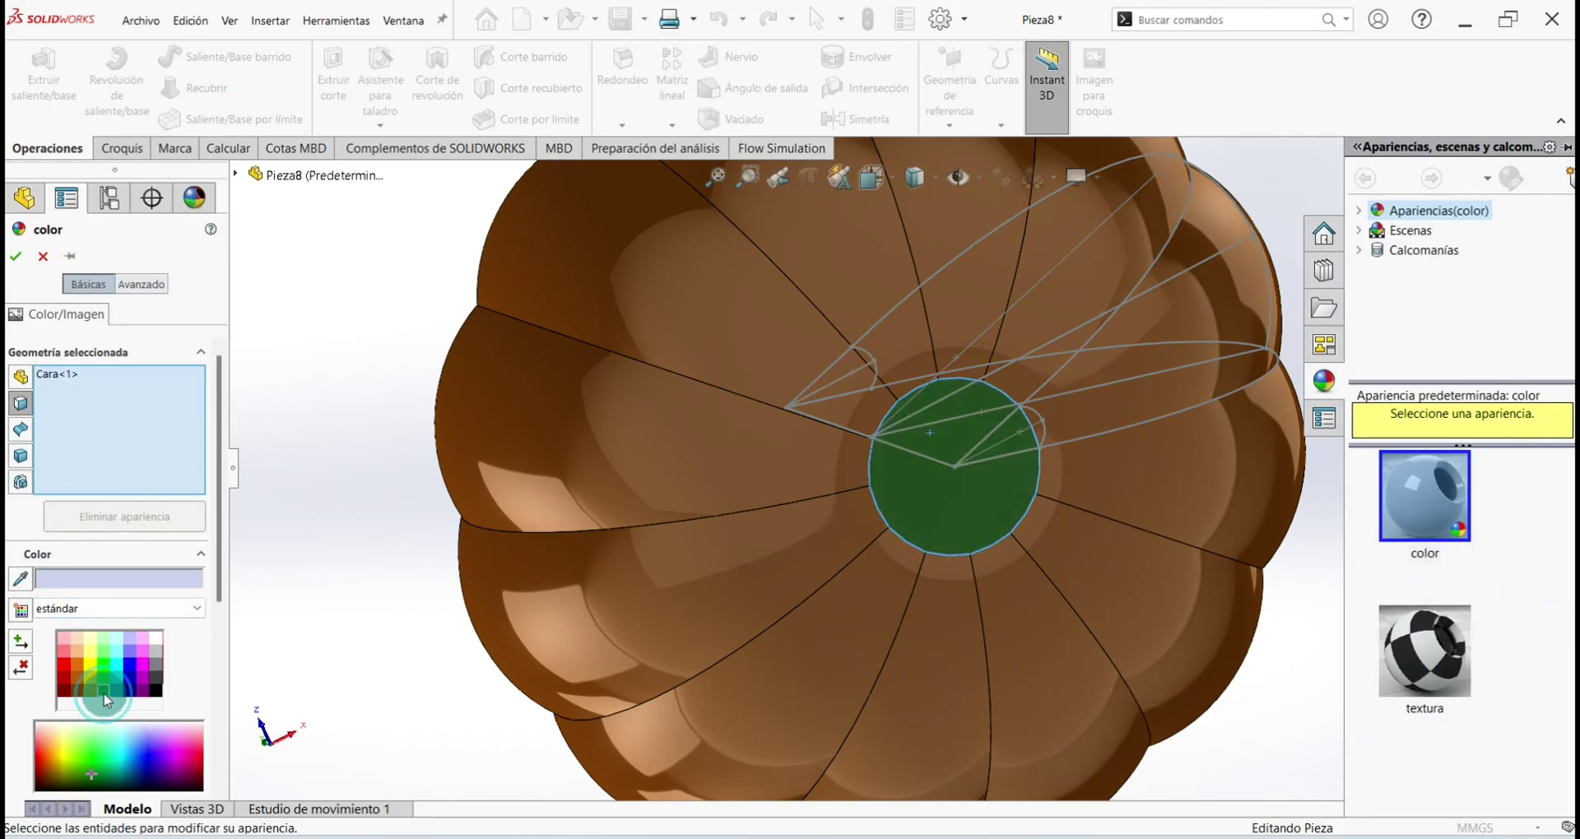
{"action": "left_click", "coordinate": [15, 262]}
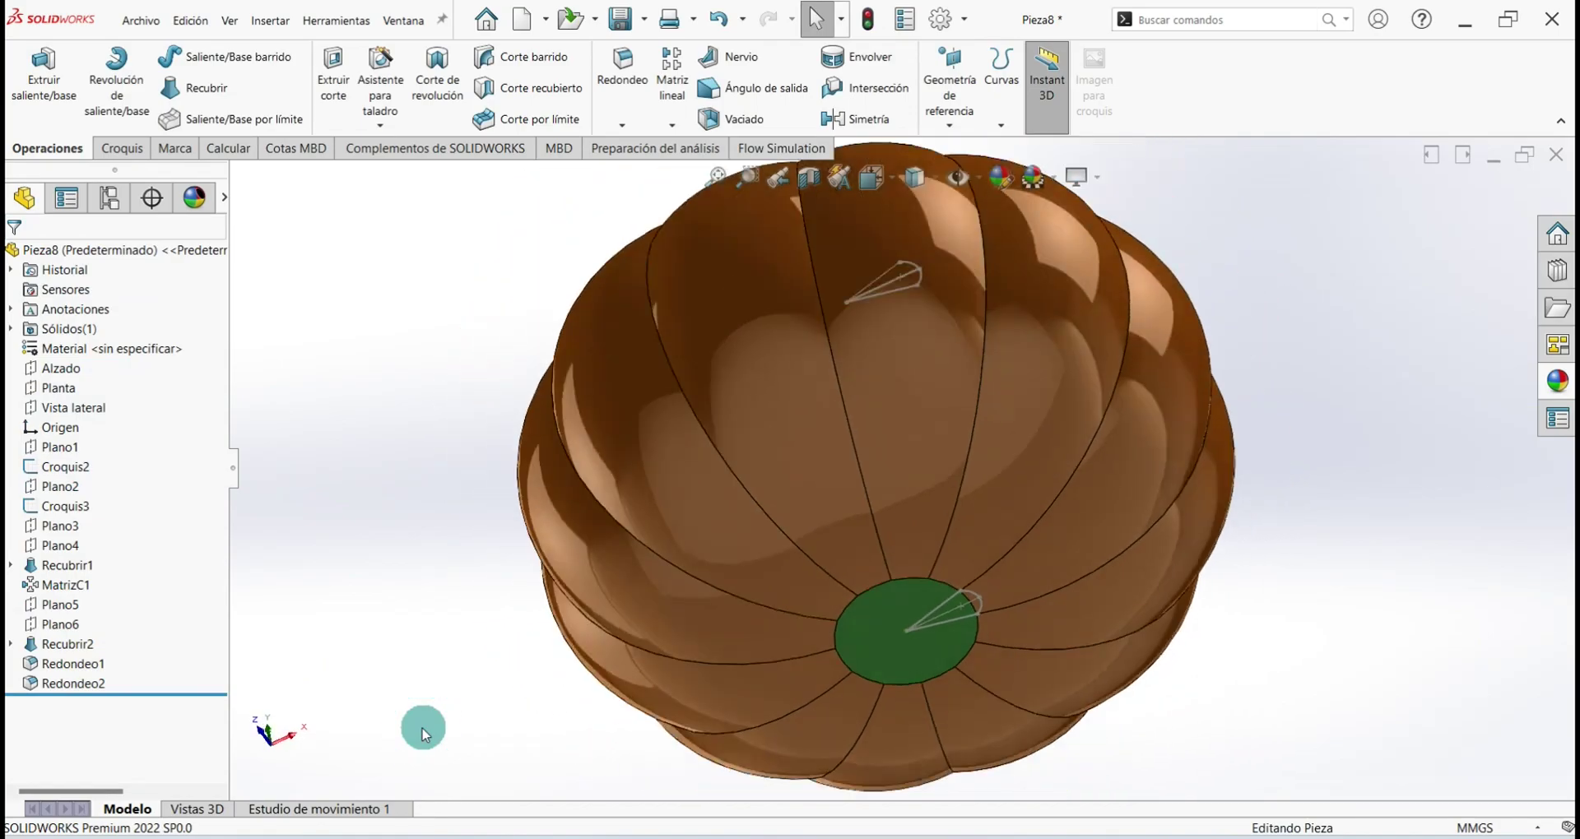
{"action": "key", "text": "ctrl+7"}
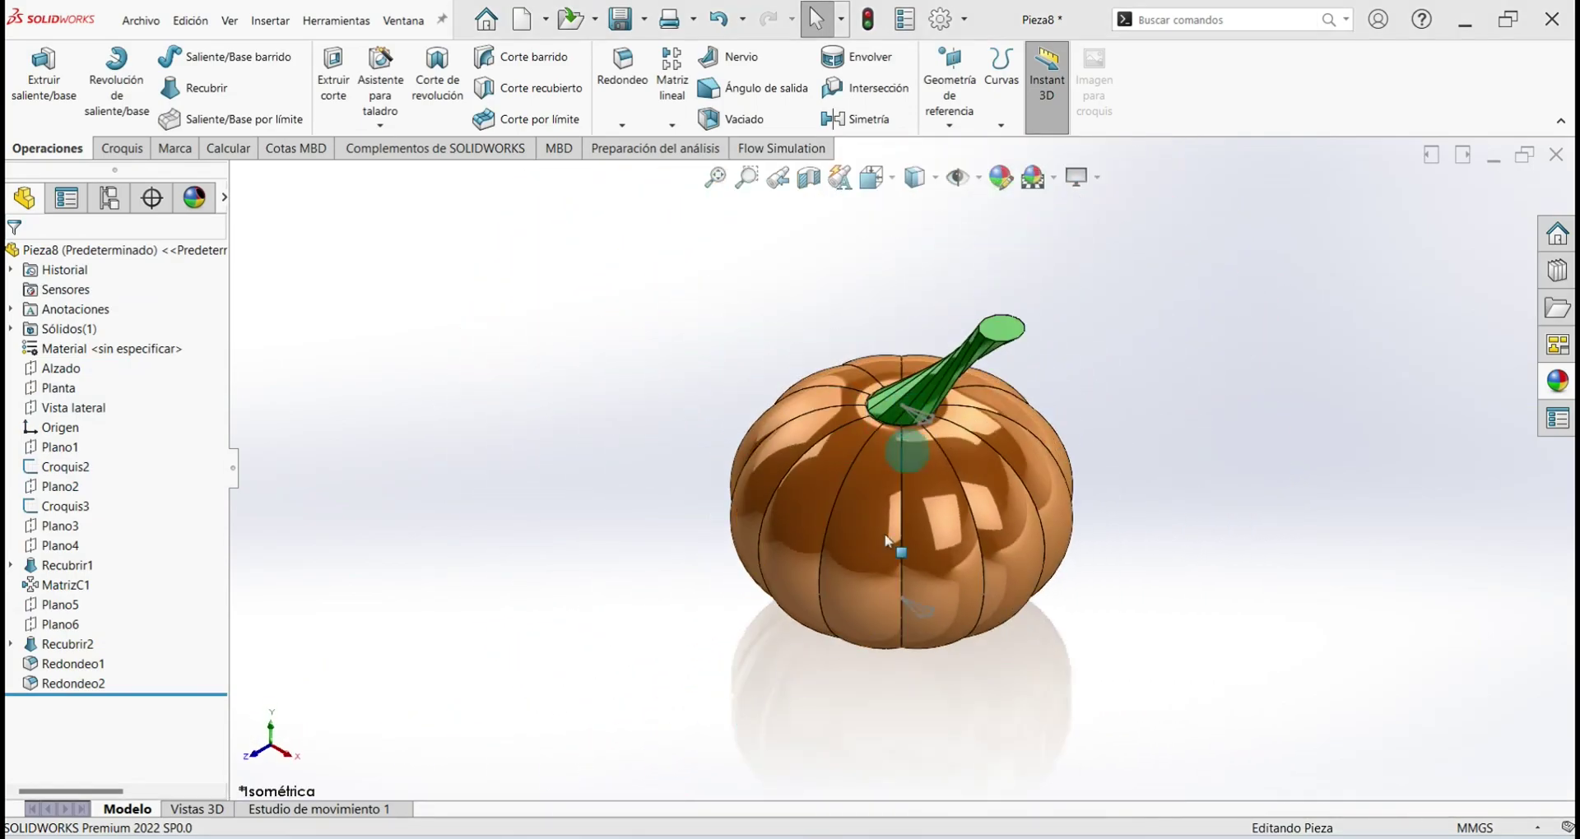
Hide sketches Croquis2 and Croquis3, return to isometric view, and save Pieza8
{"action": "right_click", "coordinate": [87, 470]}
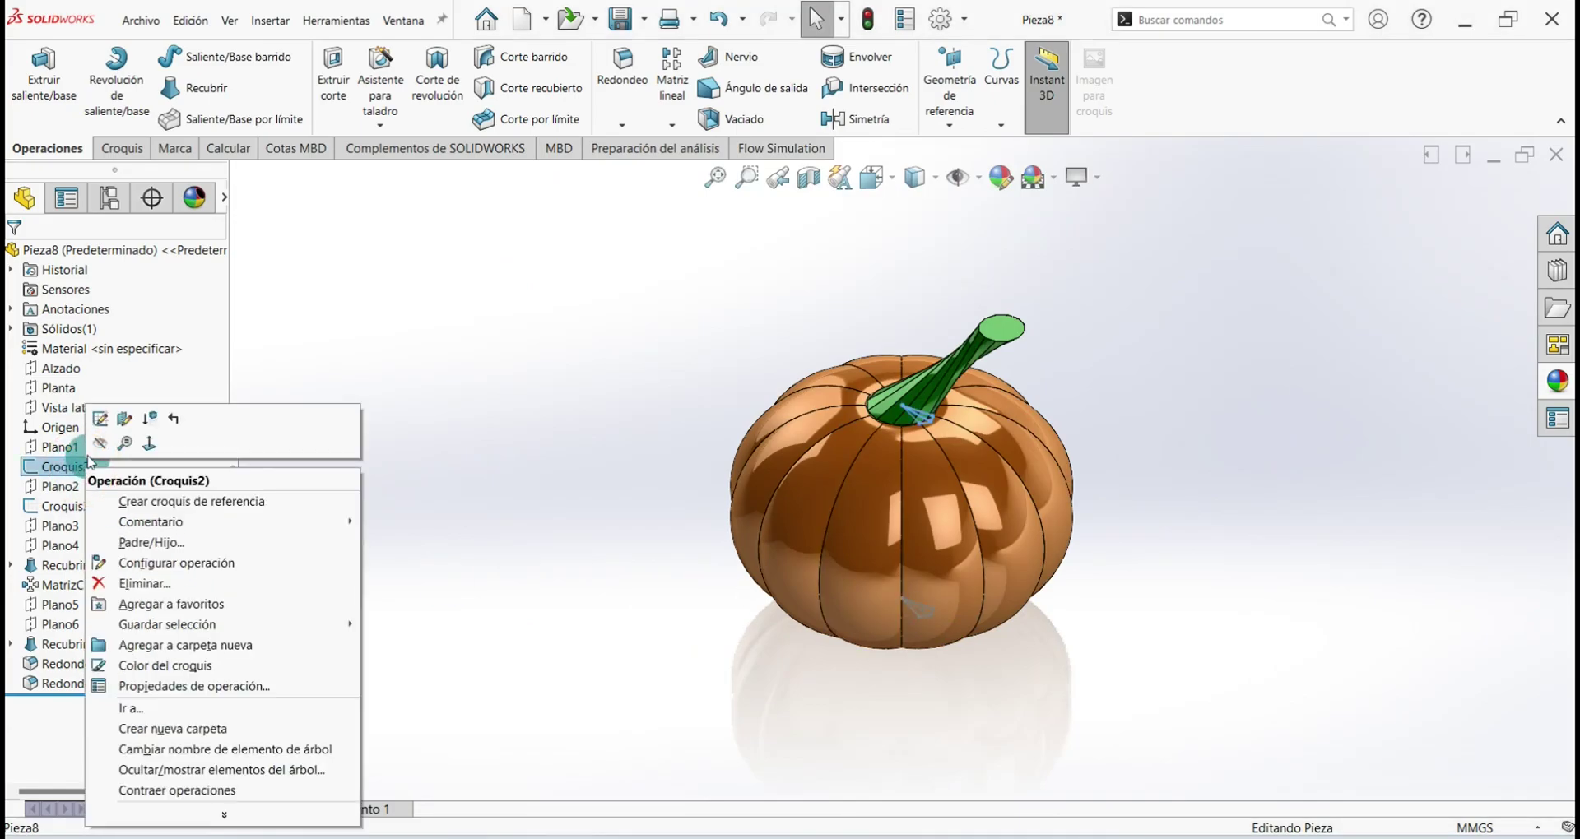
{"action": "left_click", "coordinate": [103, 445]}
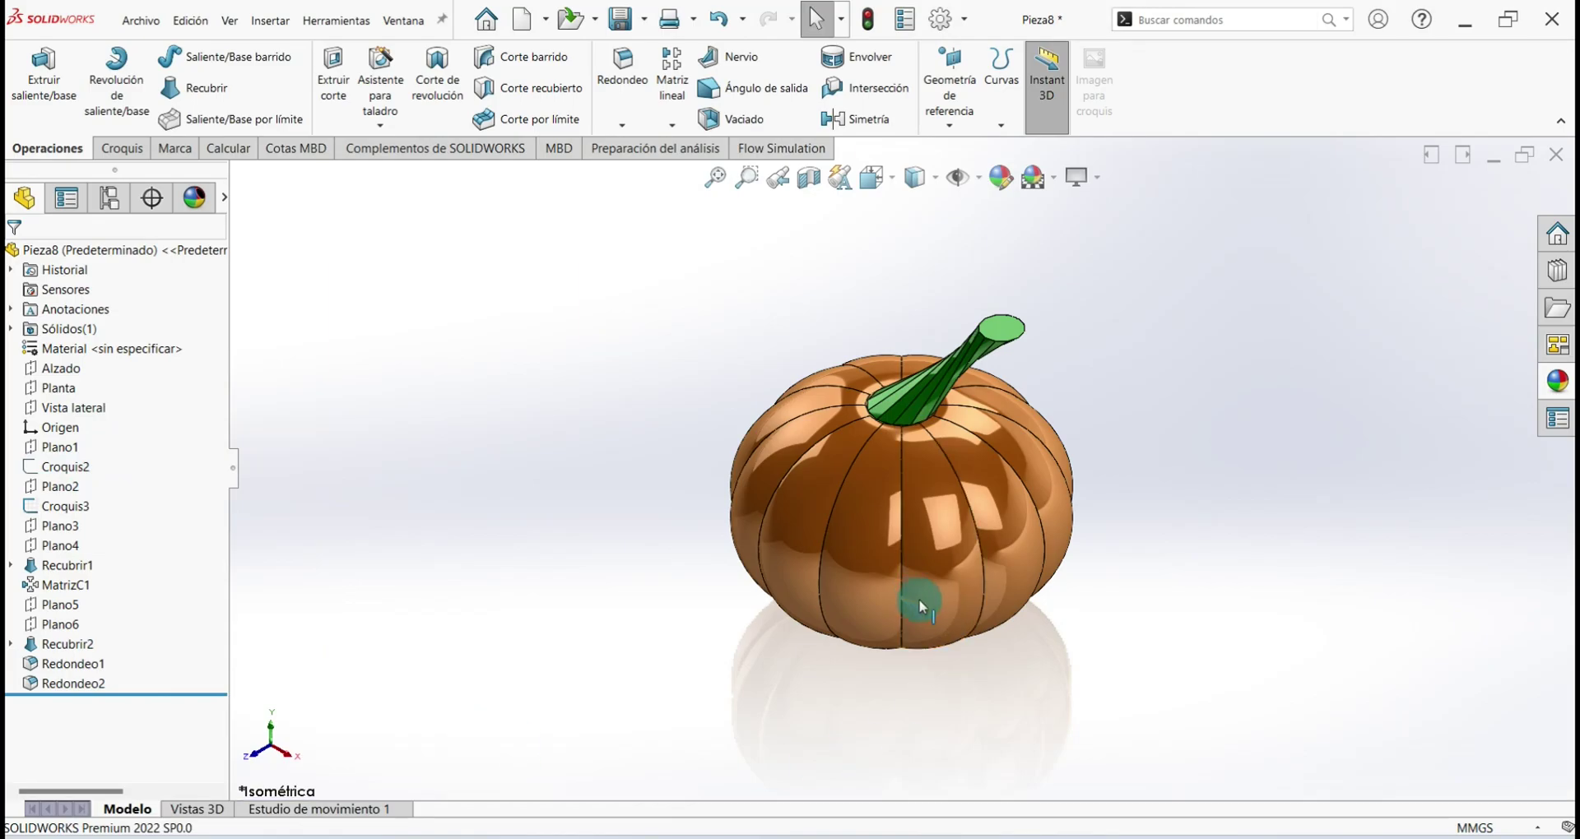
{"action": "right_click", "coordinate": [72, 510]}
{"action": "left_click", "coordinate": [86, 487]}
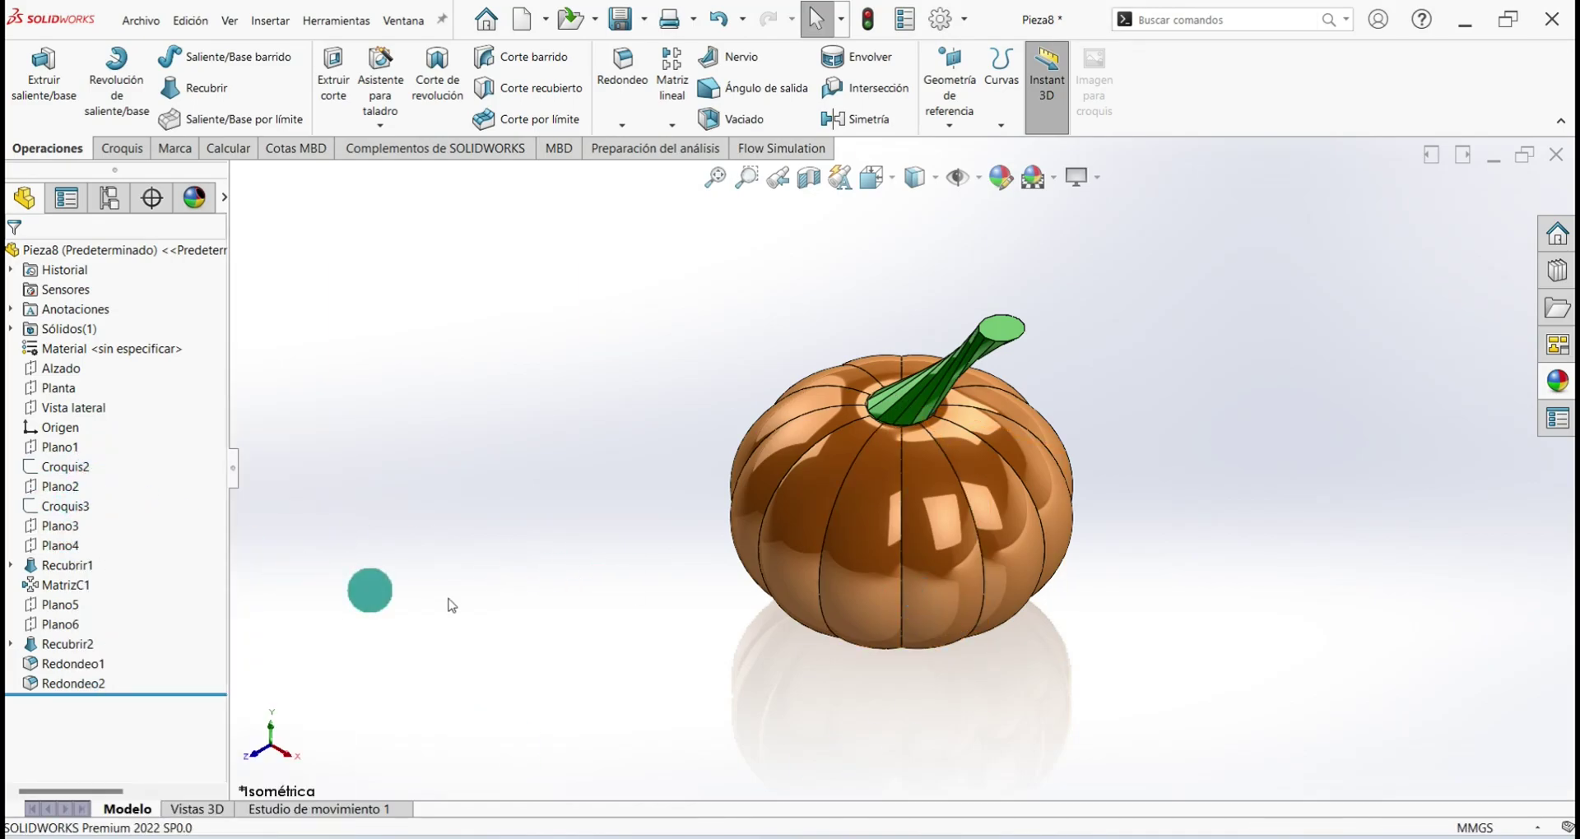
{"action": "mouse_move", "coordinate": [663, 653]}
{"action": "middle_mouse_down"}
{"action": "mouse_move", "coordinate": [792, 603]}
{"action": "mouse_move", "coordinate": [1044, 676]}
{"action": "middle_mouse_up"}
{"action": "key", "text": "ctrl+7"}
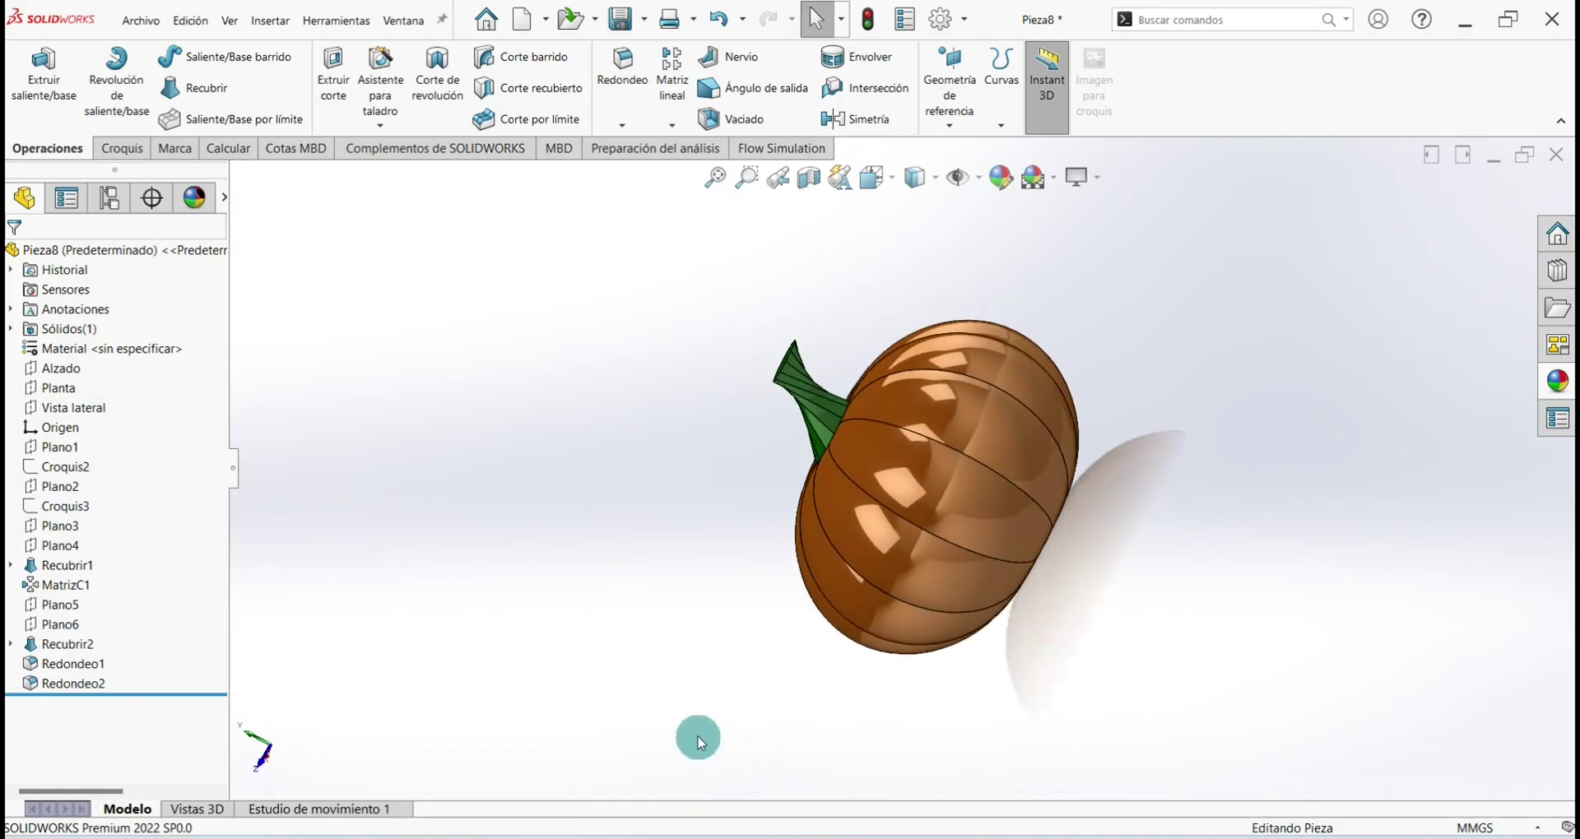
{"action": "key", "text": "ctrl+s"}
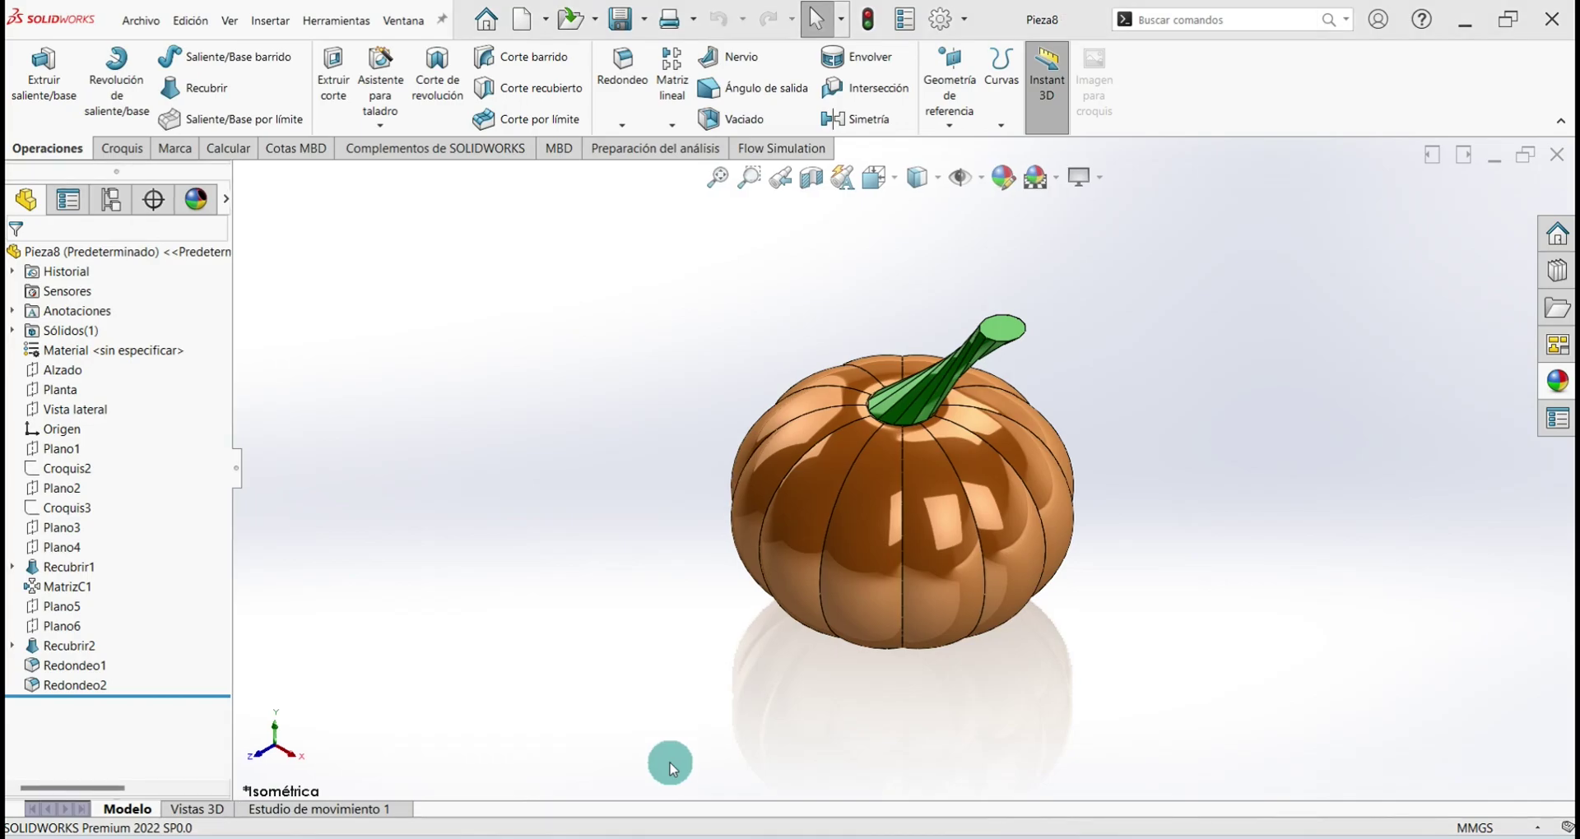
Create Plano7, a reference plane offset 80 mm from the Vista lateral plane
{"action": "left_click", "coordinate": [952, 125]}
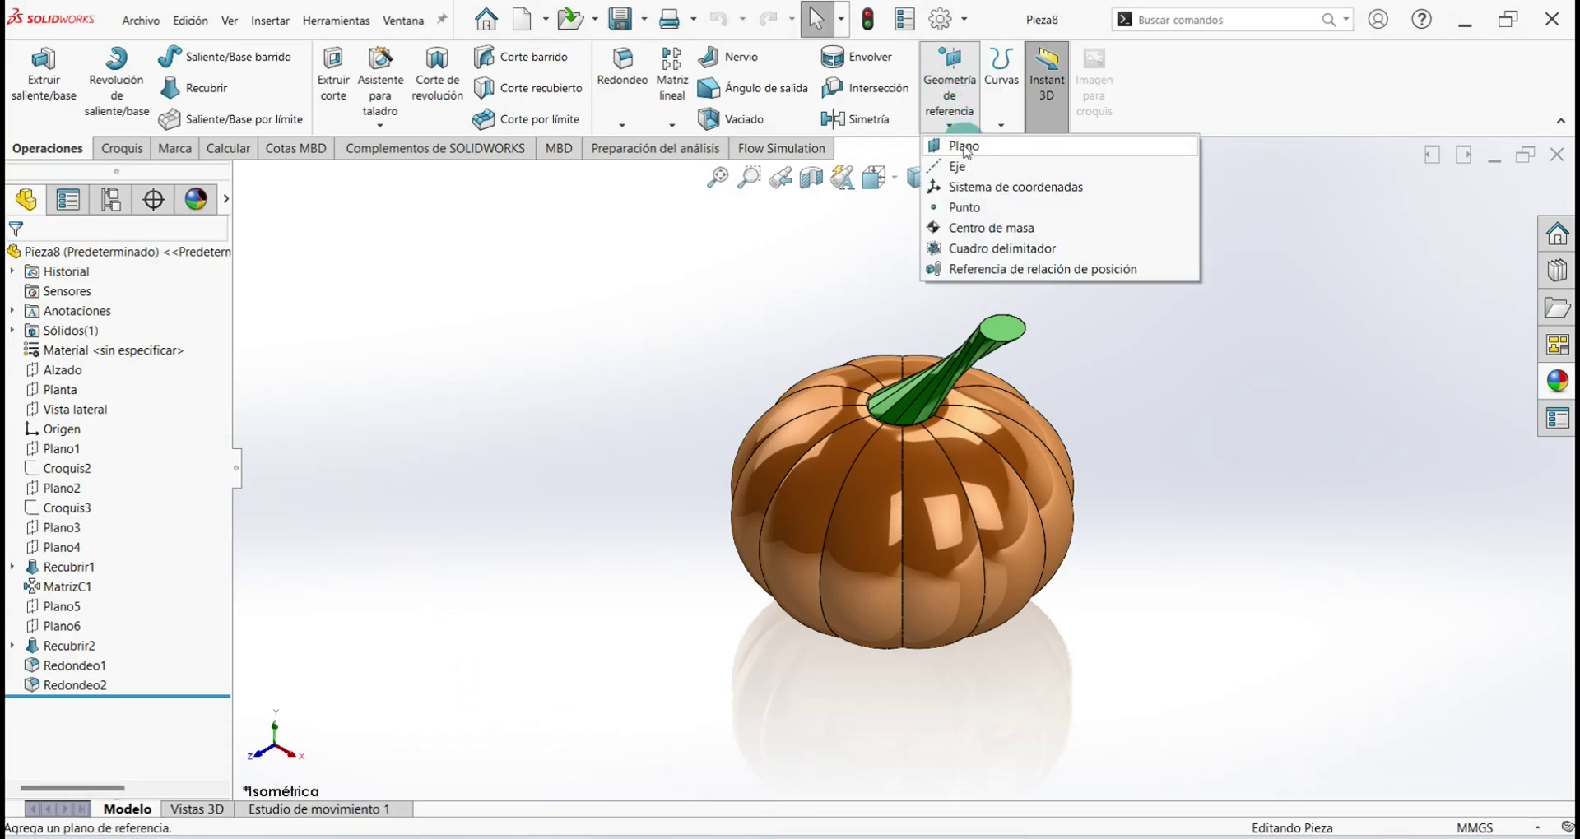
{"action": "left_click", "coordinate": [965, 147]}
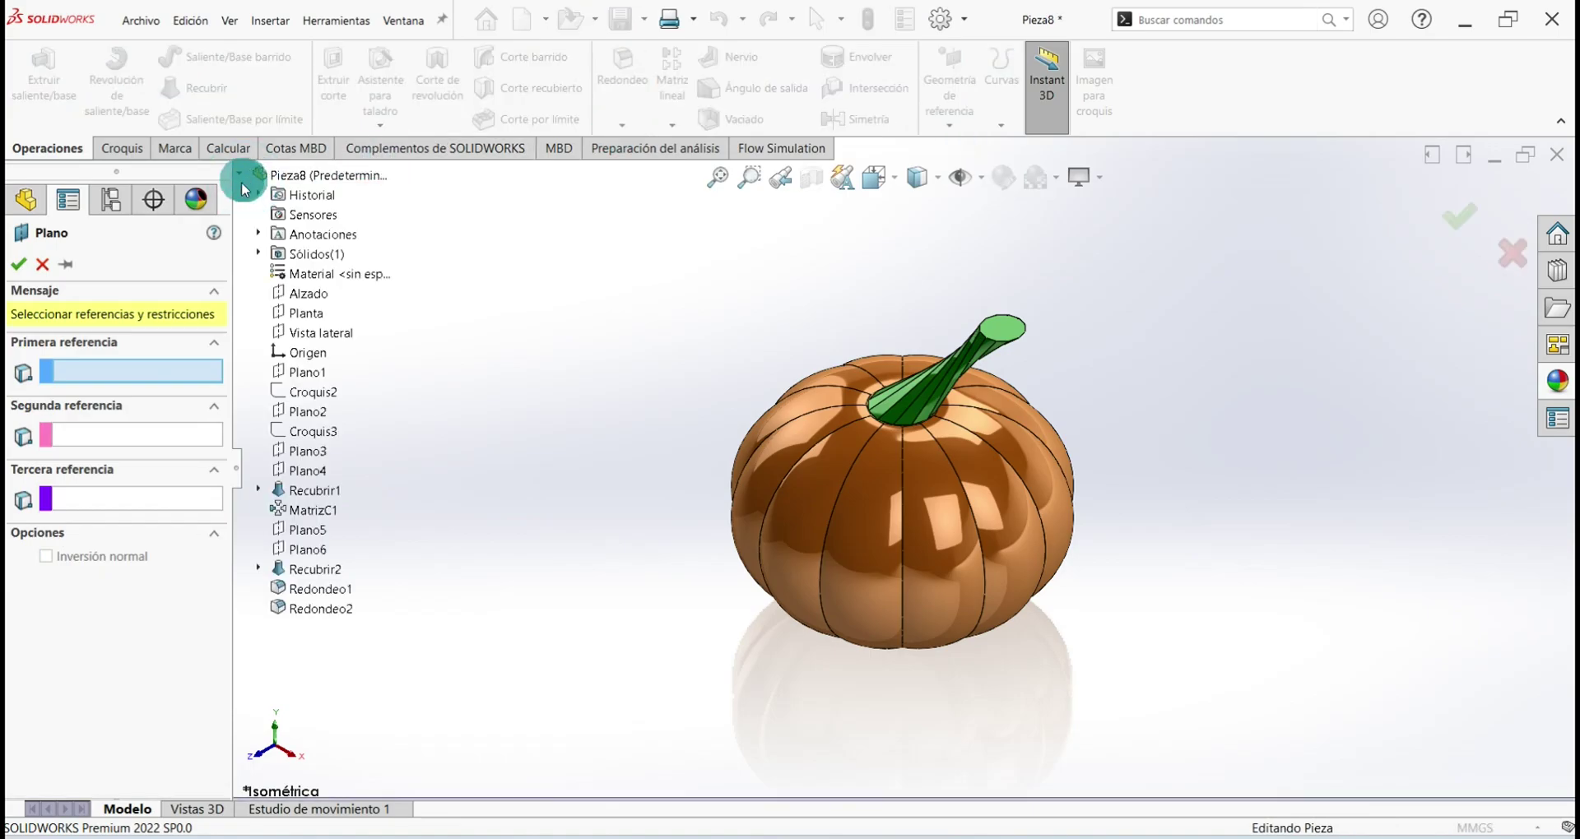
{"action": "left_click", "coordinate": [311, 337]}
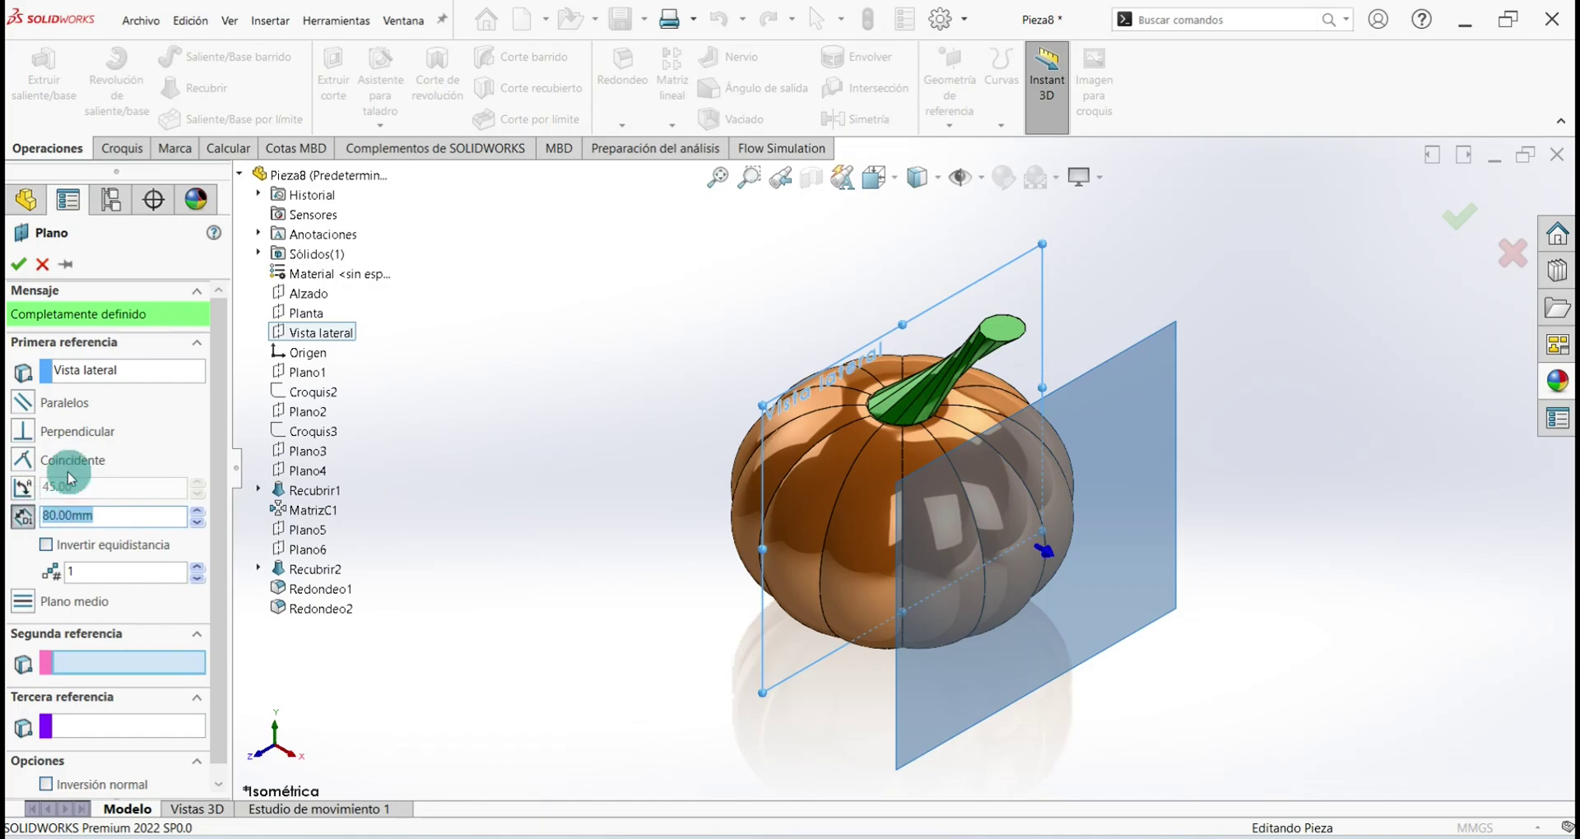
{"action": "left_click", "coordinate": [19, 263]}
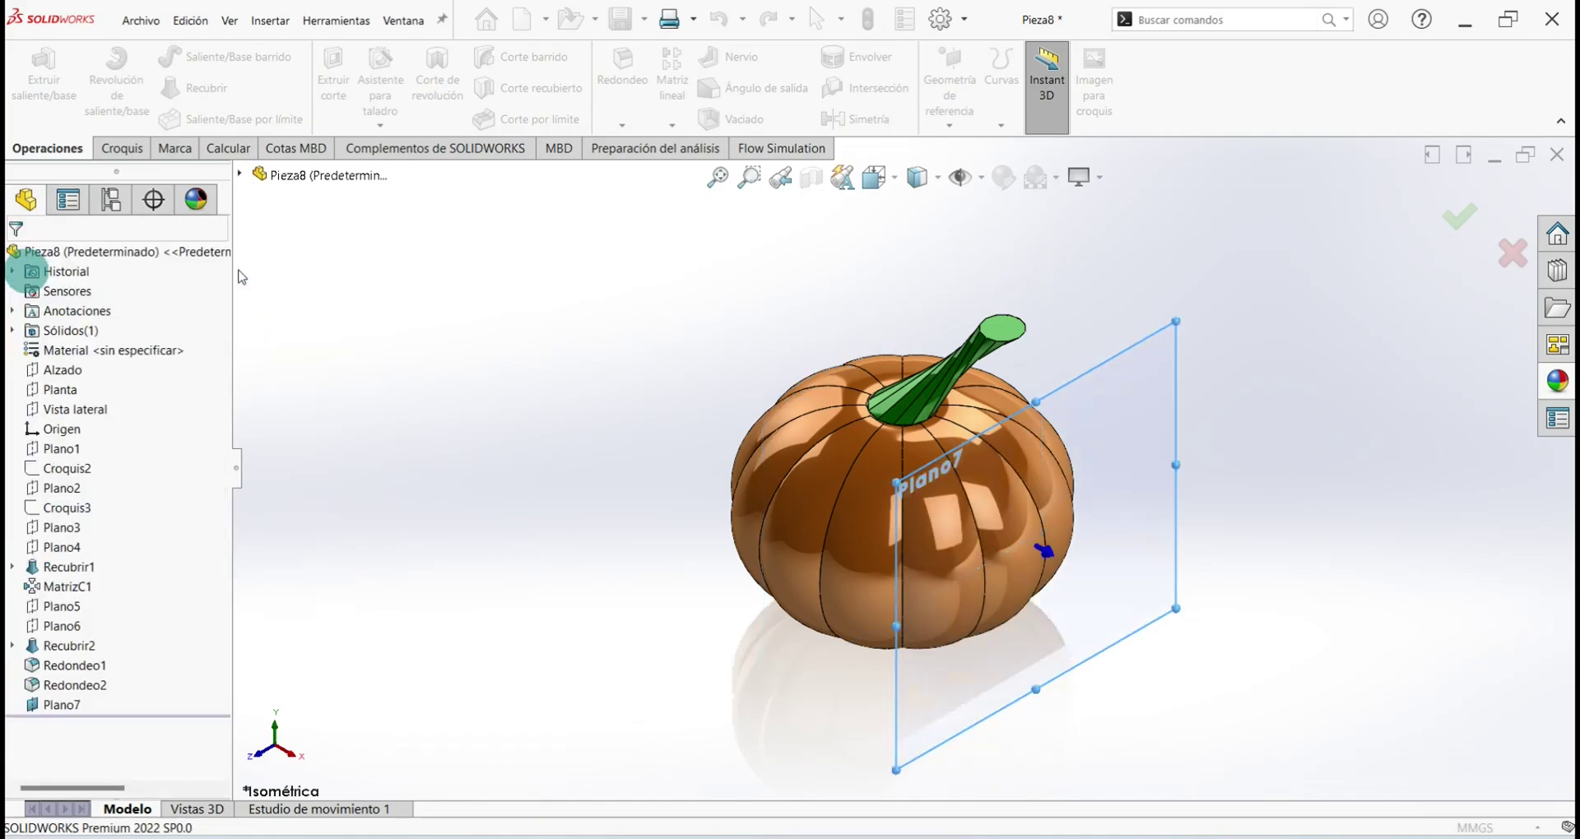
Start a sketch on Plano7 with a vertical centreline running through the pumpkin
{"action": "left_click", "coordinate": [119, 150]}
{"action": "left_click", "coordinate": [31, 68]}
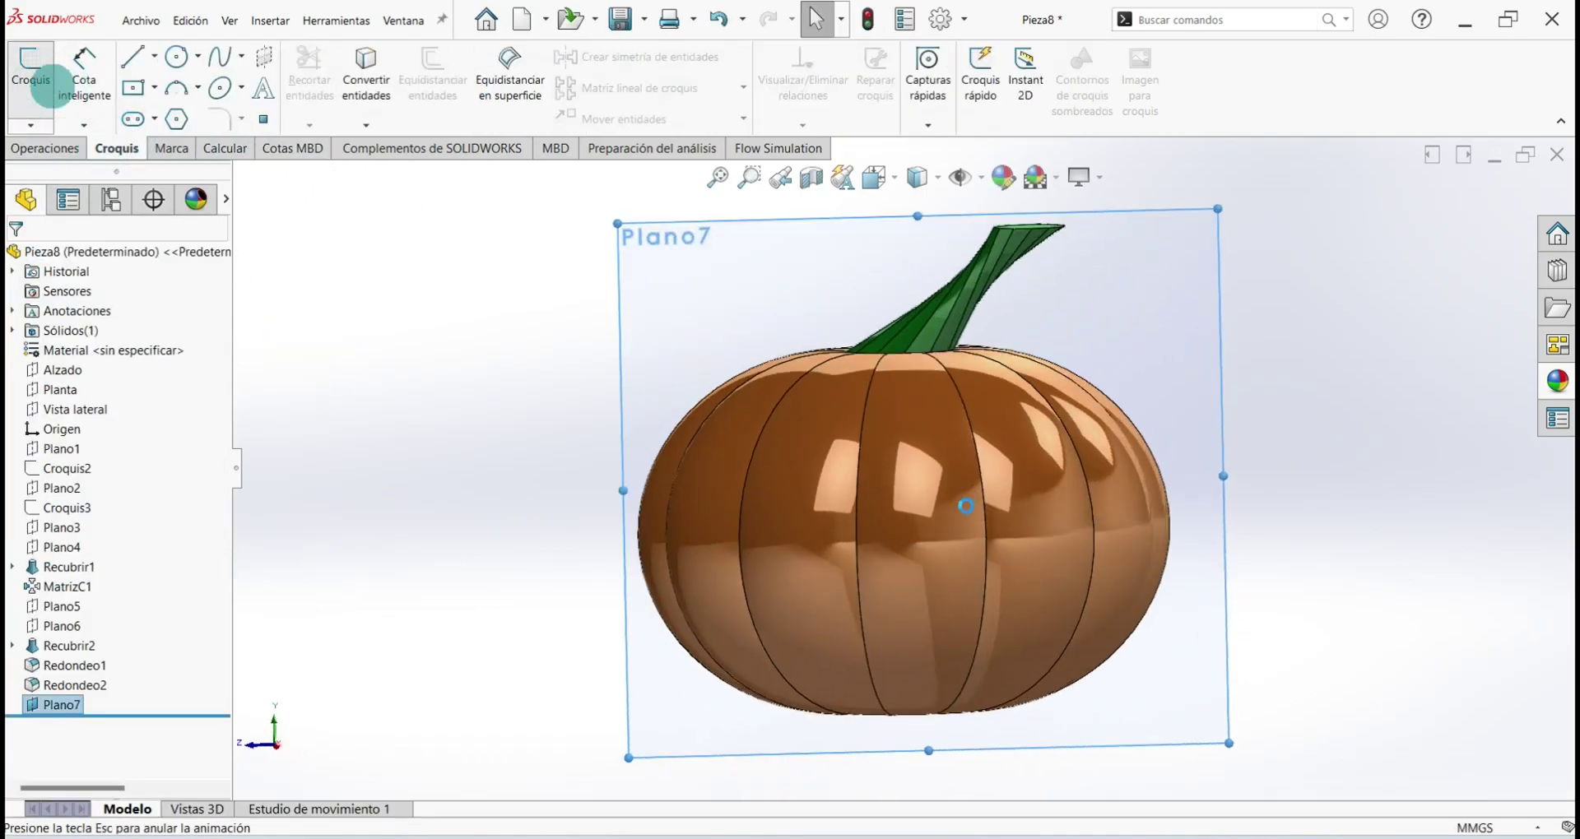
{"action": "scroll", "coordinate": [963, 534], "scroll_direction": "down", "scroll_amount": 2}
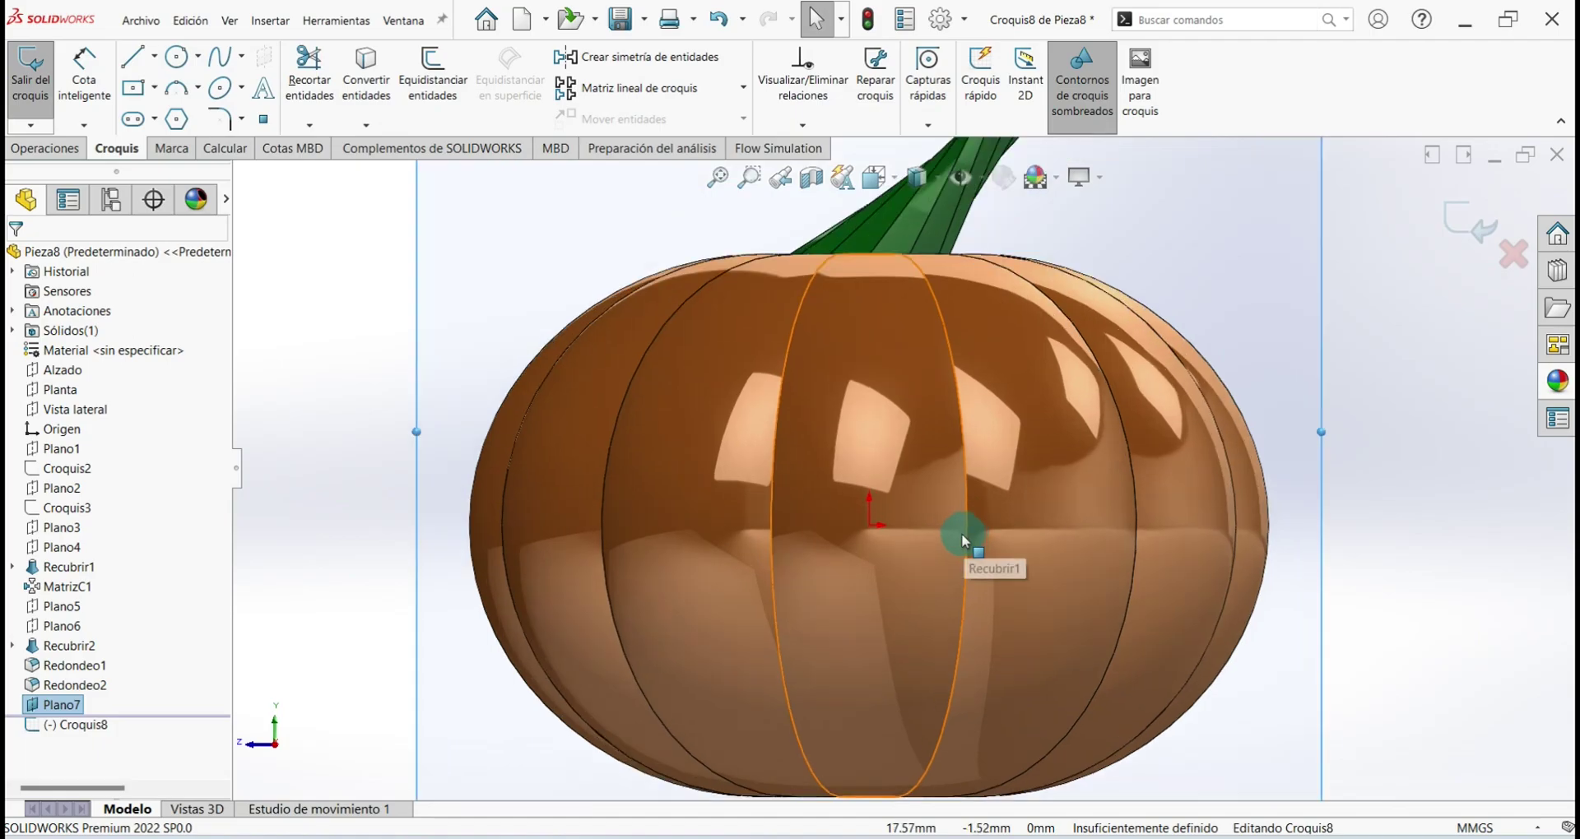
{"action": "left_click", "coordinate": [154, 56]}
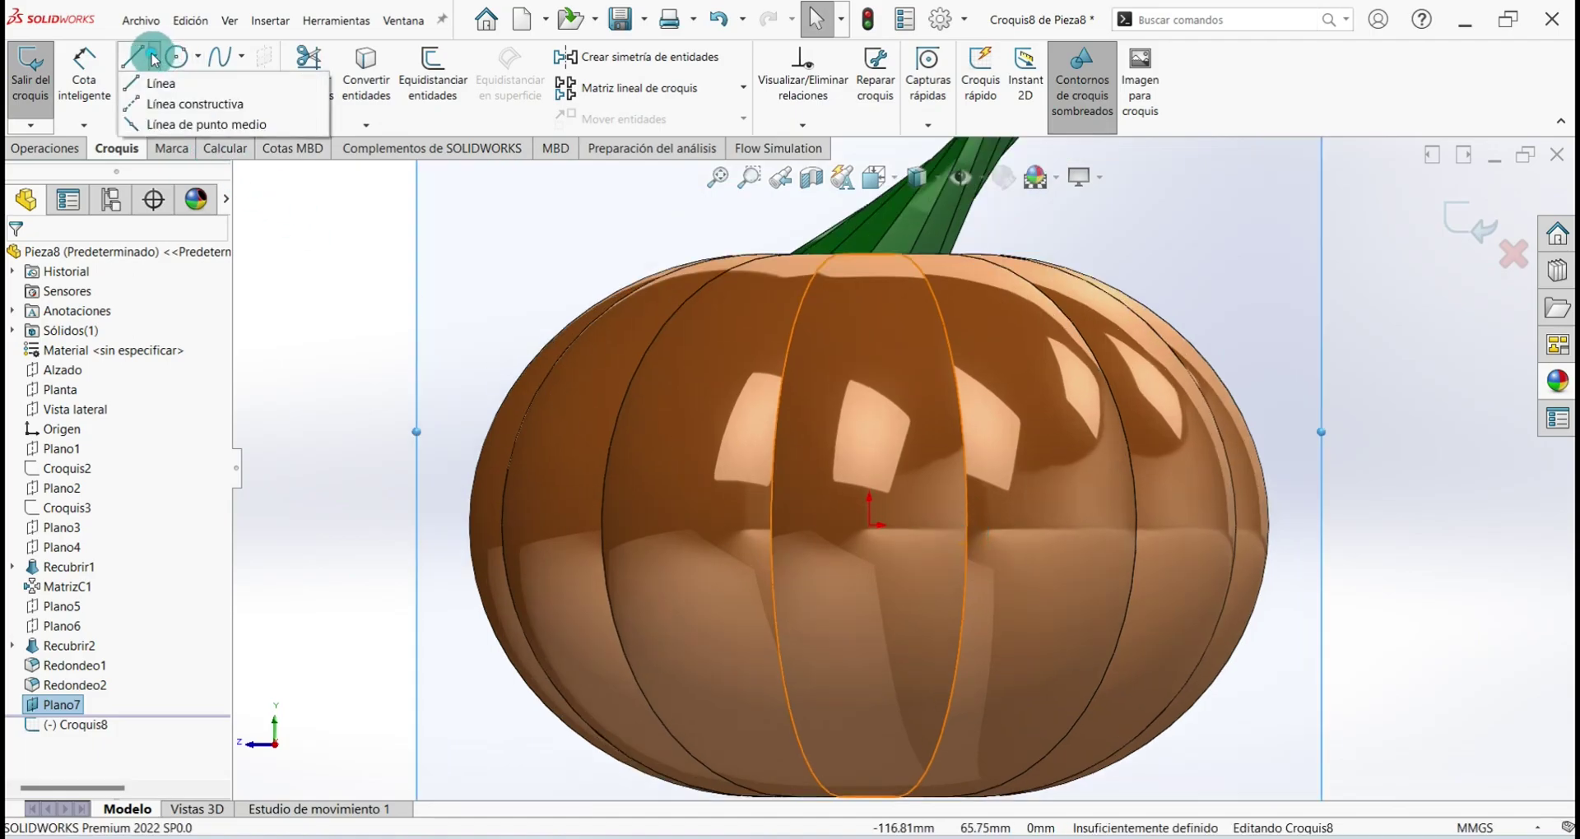
{"action": "left_click", "coordinate": [243, 113]}
{"action": "scroll", "coordinate": [917, 564], "scroll_direction": "up", "scroll_amount": 1}
{"action": "scroll", "coordinate": [910, 558], "scroll_direction": "up", "scroll_amount": 1}
{"action": "scroll", "coordinate": [911, 518], "scroll_direction": "up", "scroll_amount": 1}
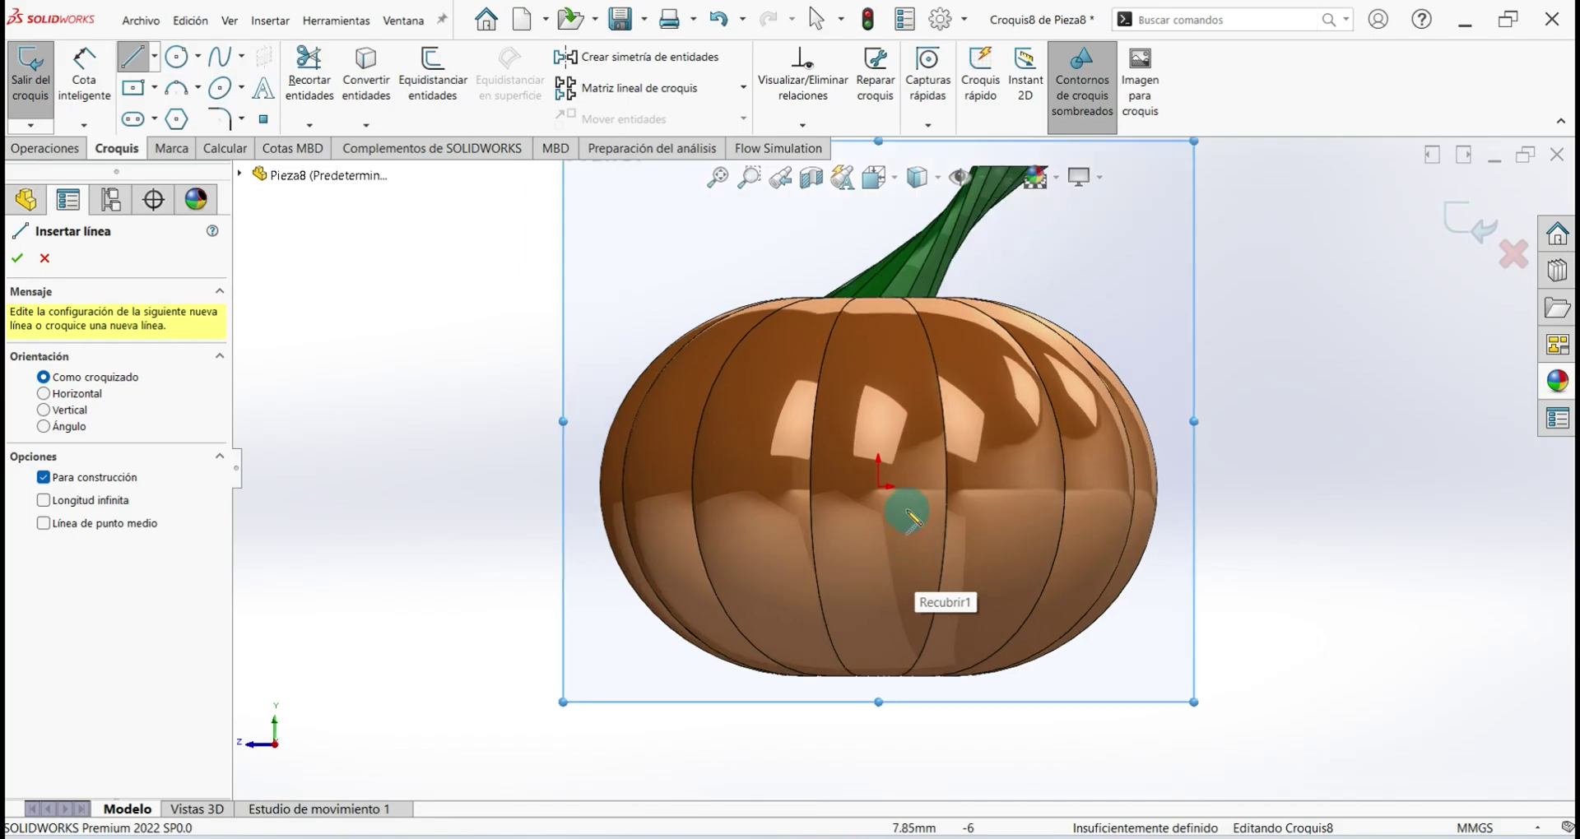
{"action": "left_click", "coordinate": [879, 586]}
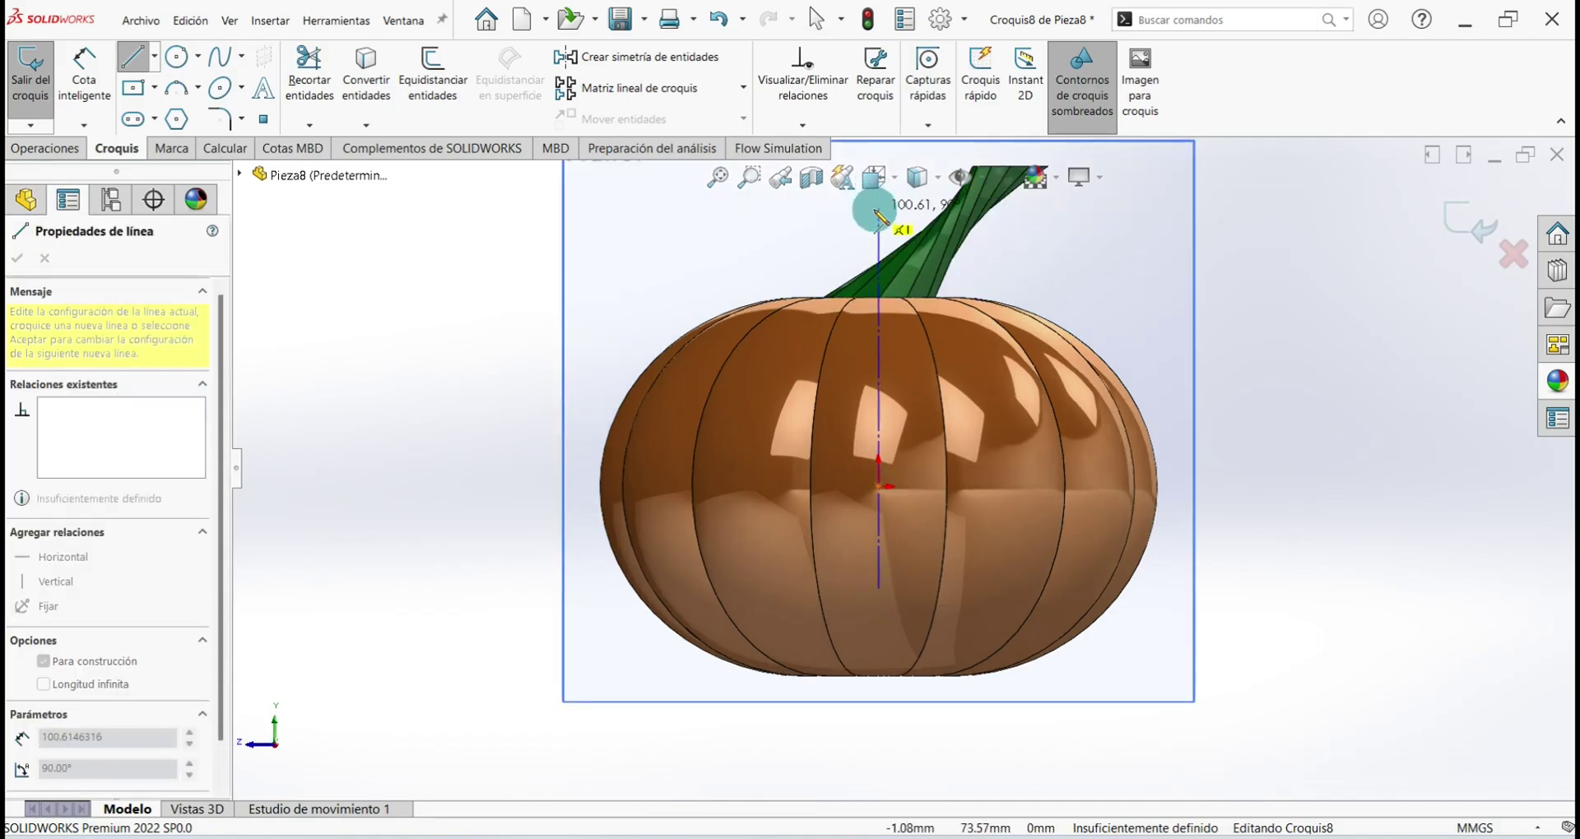
{"action": "left_click", "coordinate": [877, 213]}
{"action": "right_click", "coordinate": [750, 226]}
{"action": "left_click", "coordinate": [770, 236]}
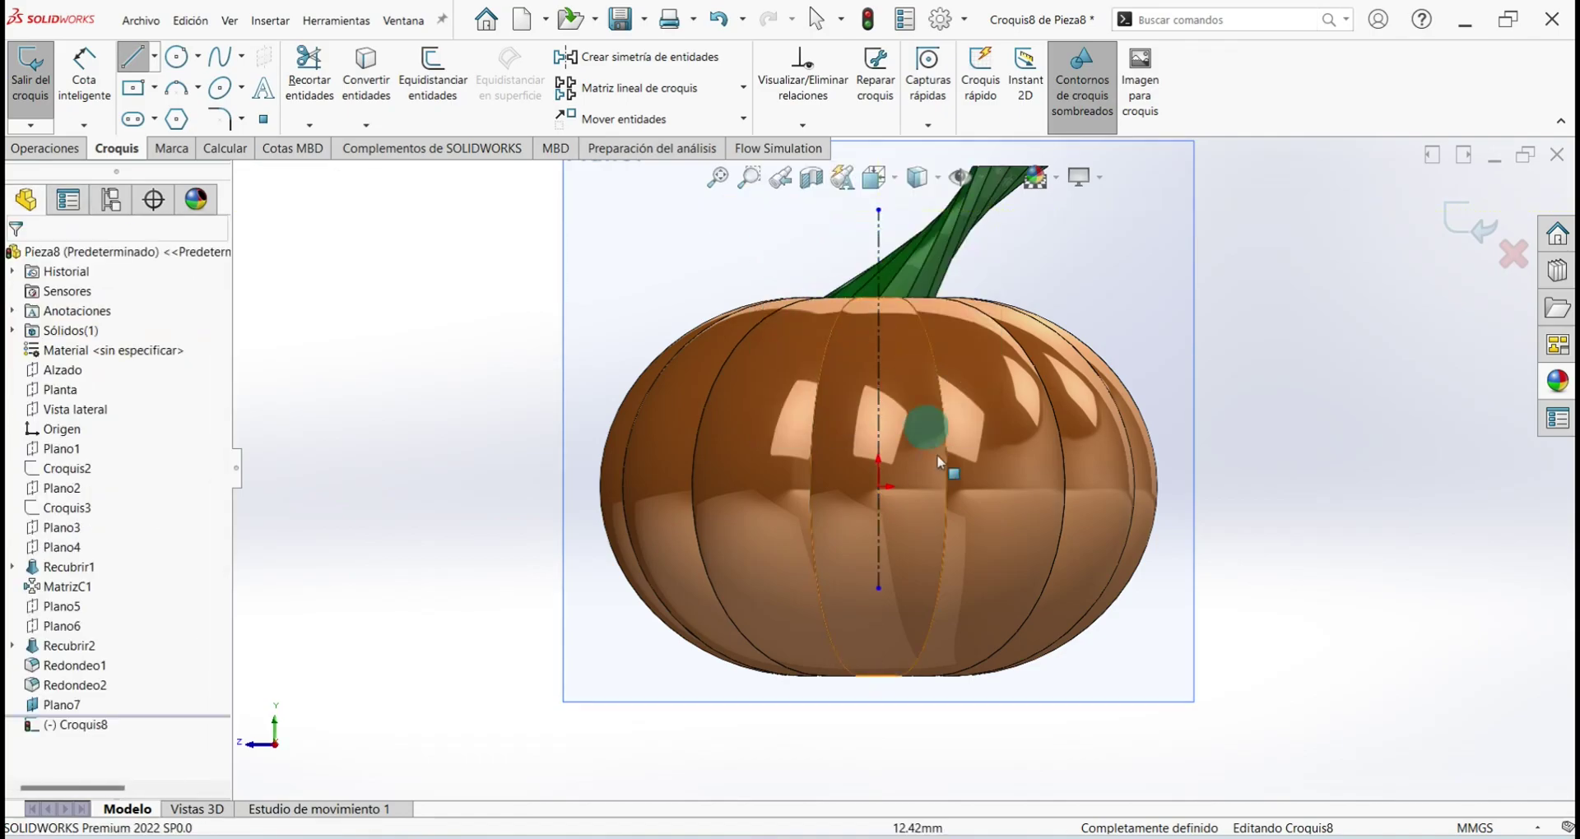
Draw a closed three-line triangle with its apex on the centreline
{"action": "scroll", "coordinate": [938, 477], "scroll_direction": "down", "scroll_amount": 3}
{"action": "left_click", "coordinate": [136, 58]}
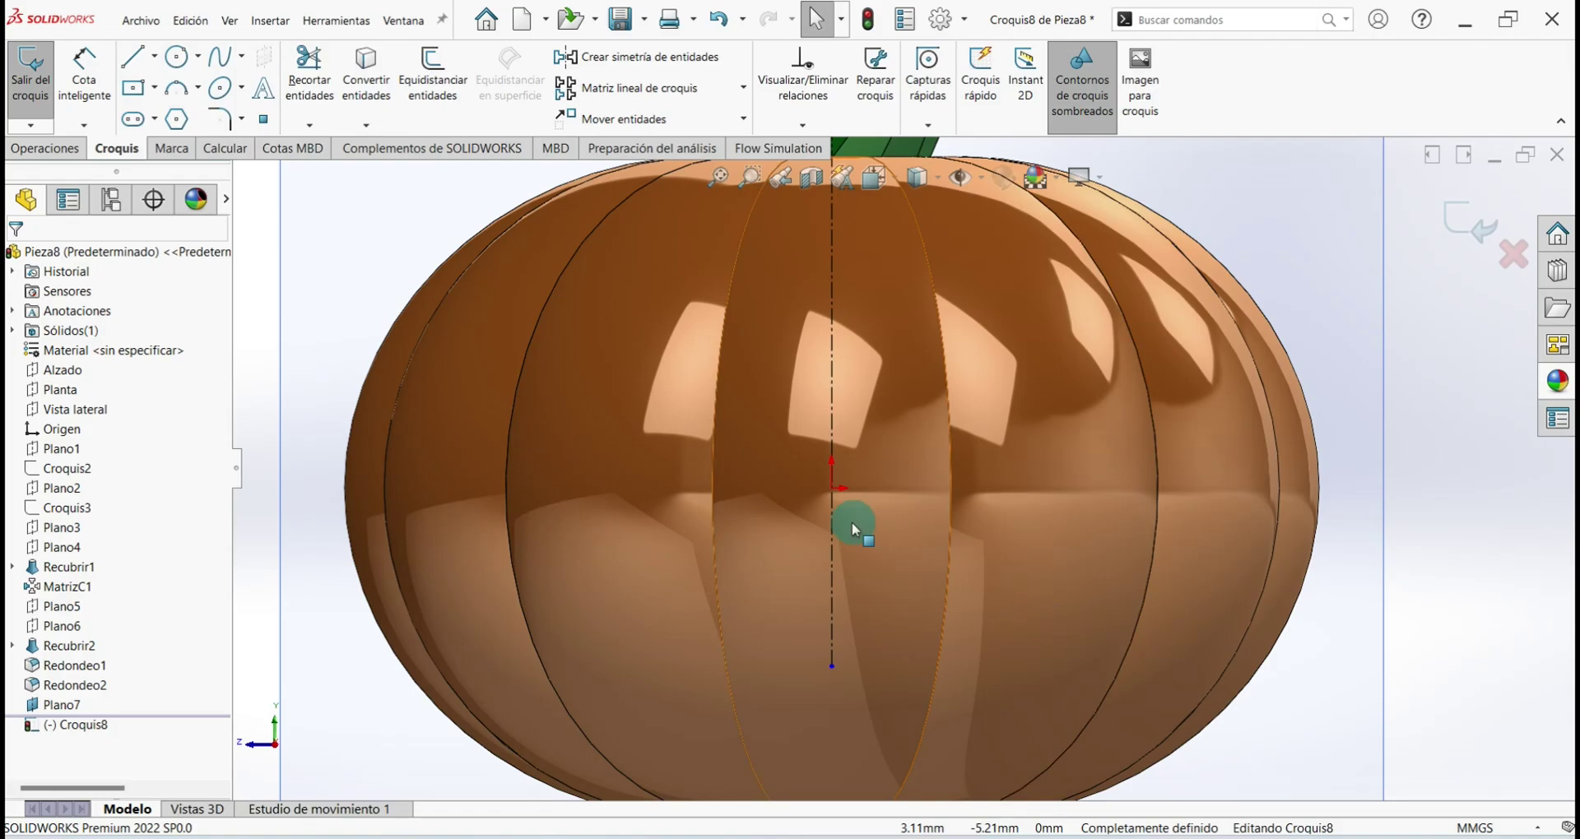
{"action": "scroll", "coordinate": [856, 520], "scroll_direction": "down", "scroll_amount": 2}
{"action": "left_click", "coordinate": [135, 61]}
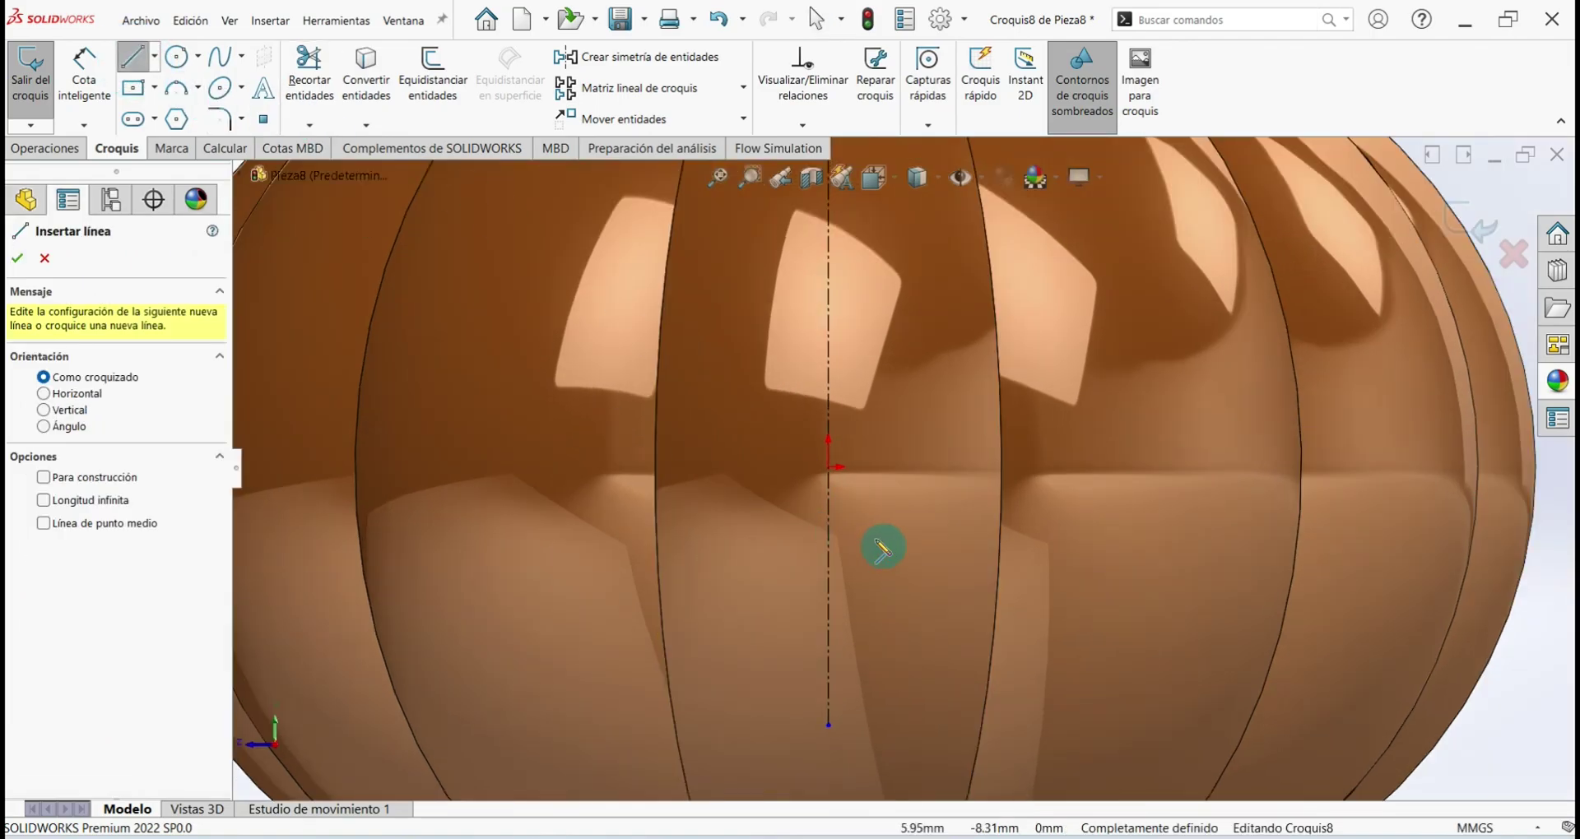
{"action": "left_click", "coordinate": [765, 504]}
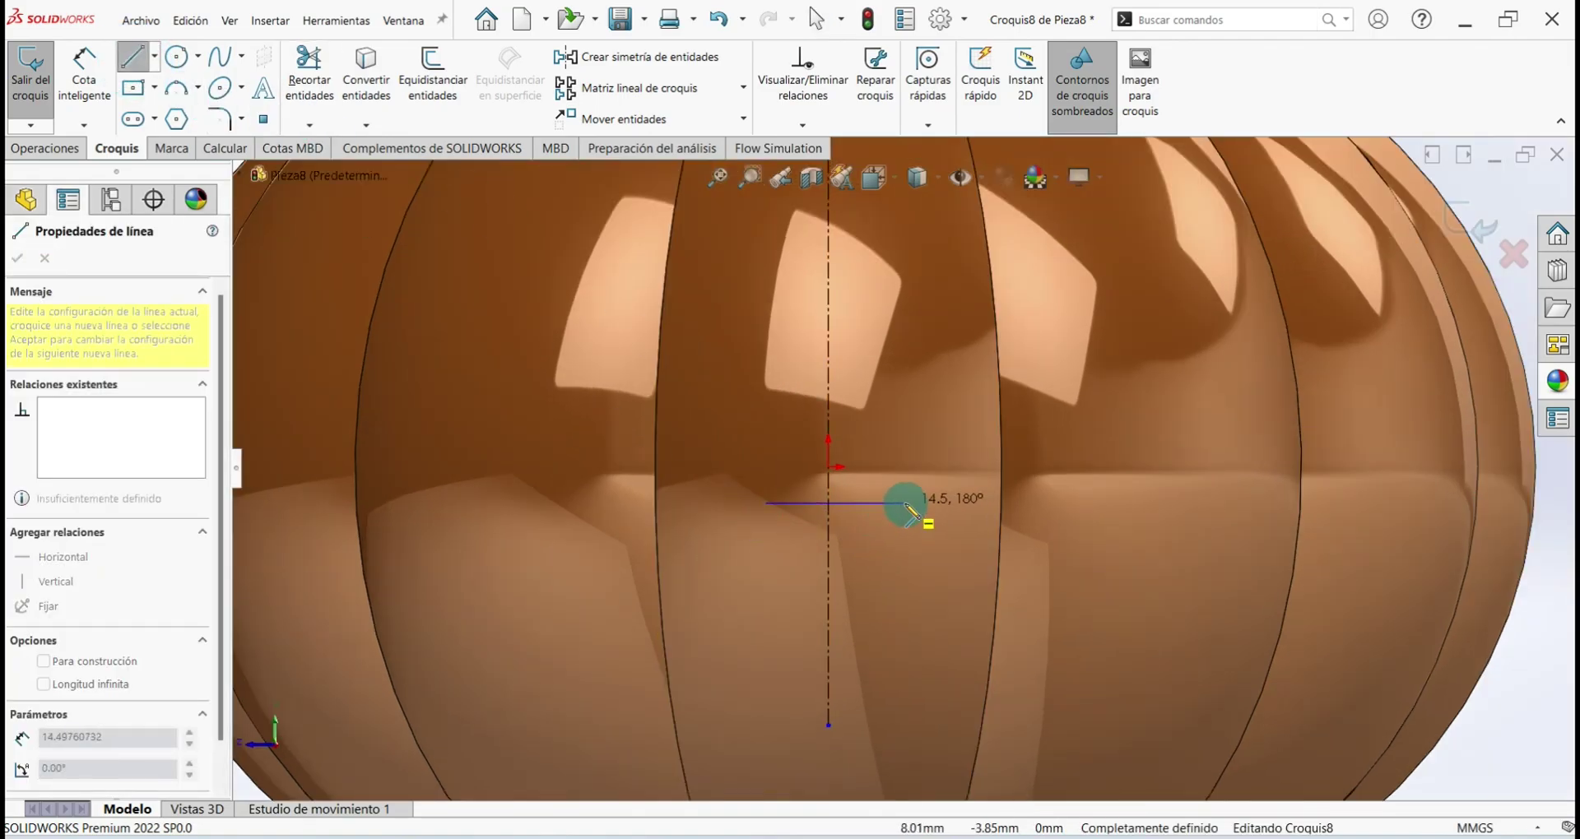
{"action": "left_click", "coordinate": [905, 503]}
{"action": "left_click", "coordinate": [828, 349]}
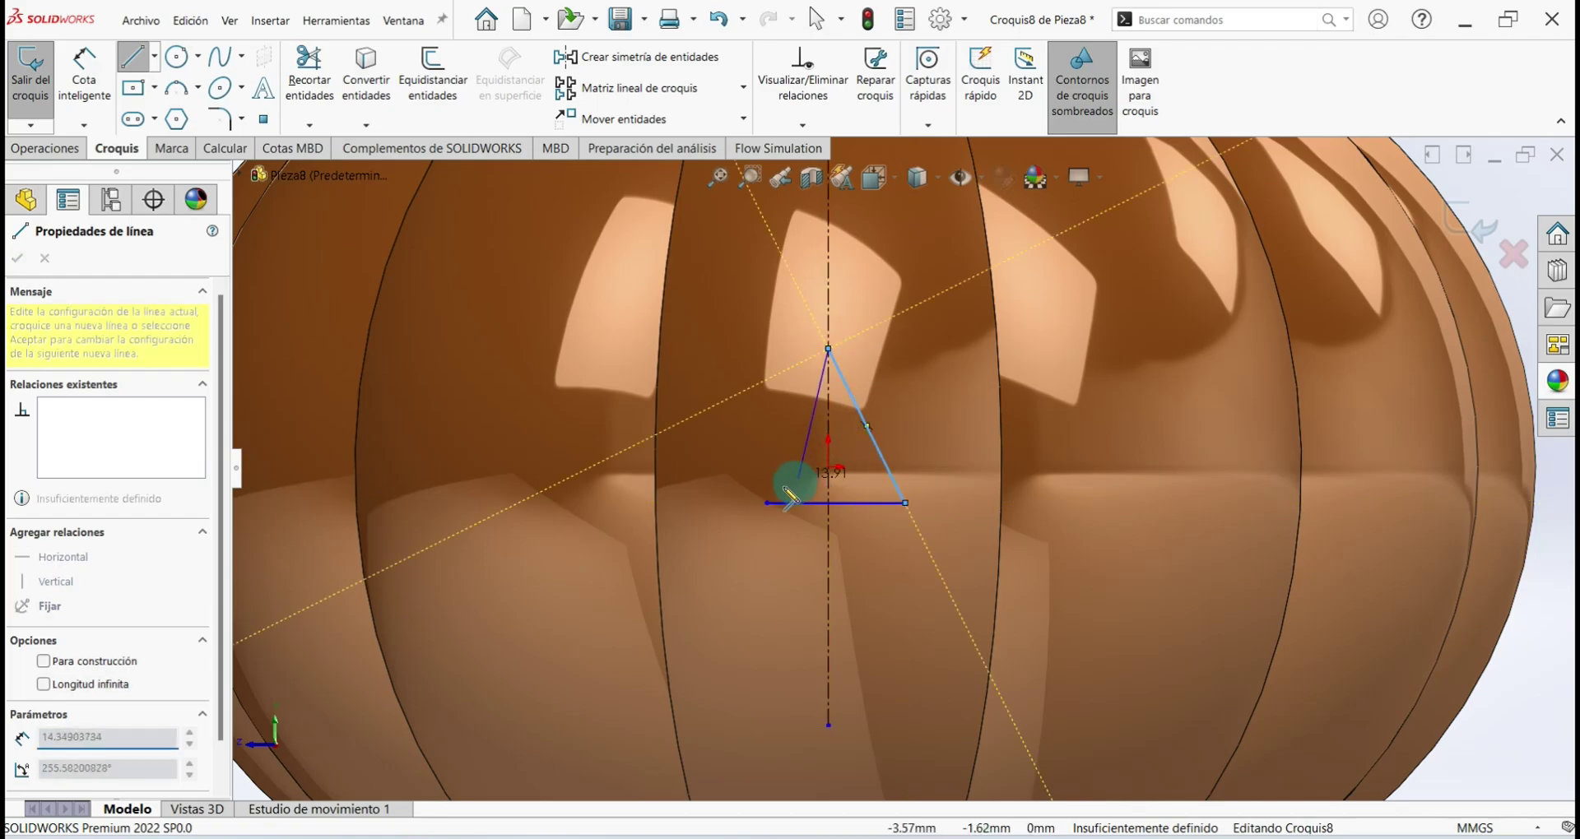
{"action": "left_click", "coordinate": [768, 504]}
{"action": "right_click", "coordinate": [732, 385]}
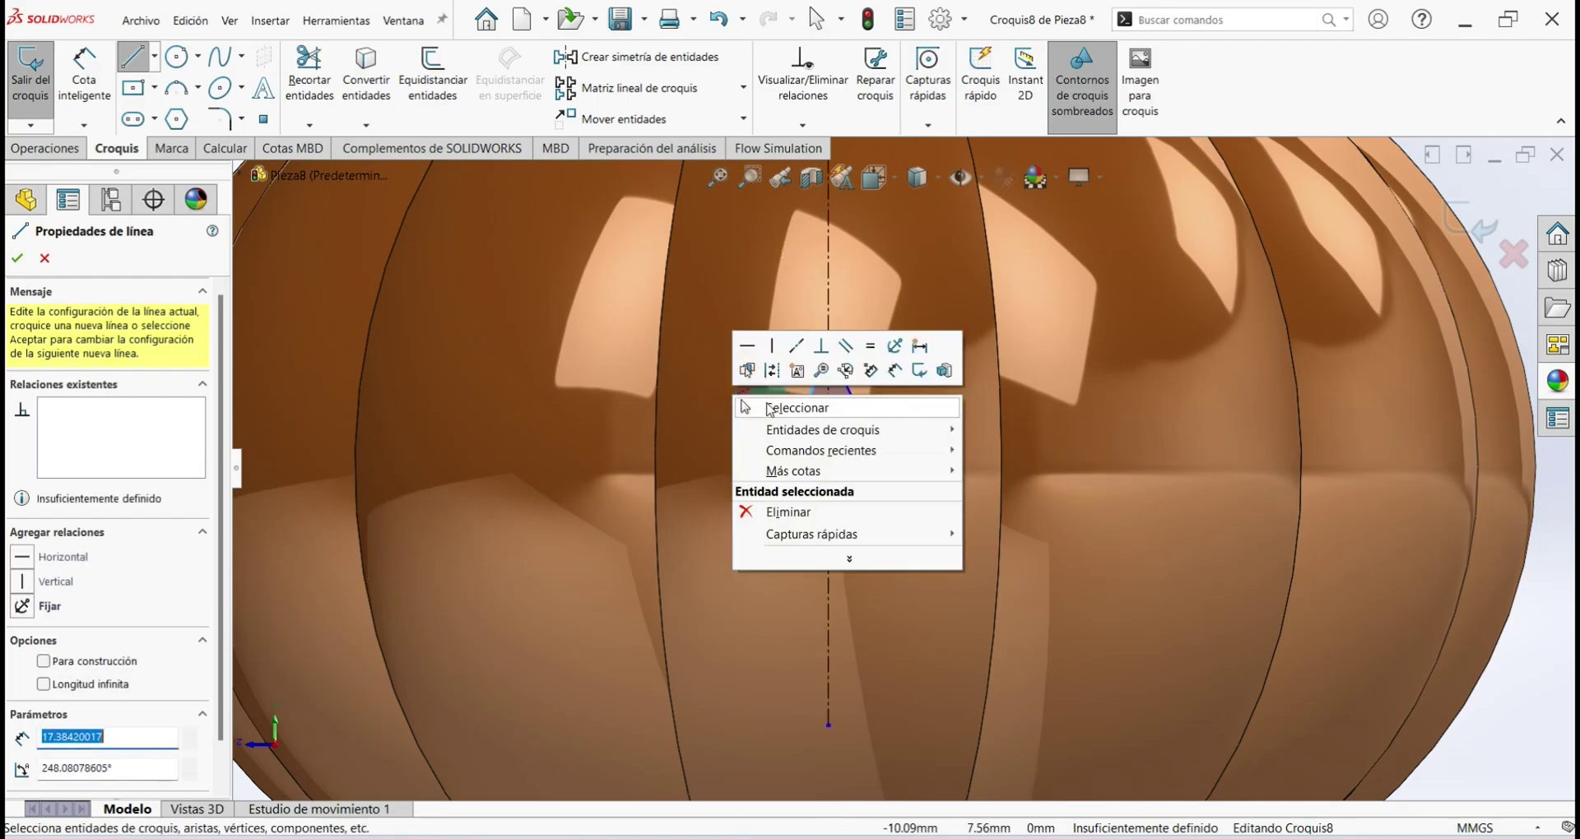
{"action": "left_click", "coordinate": [772, 405]}
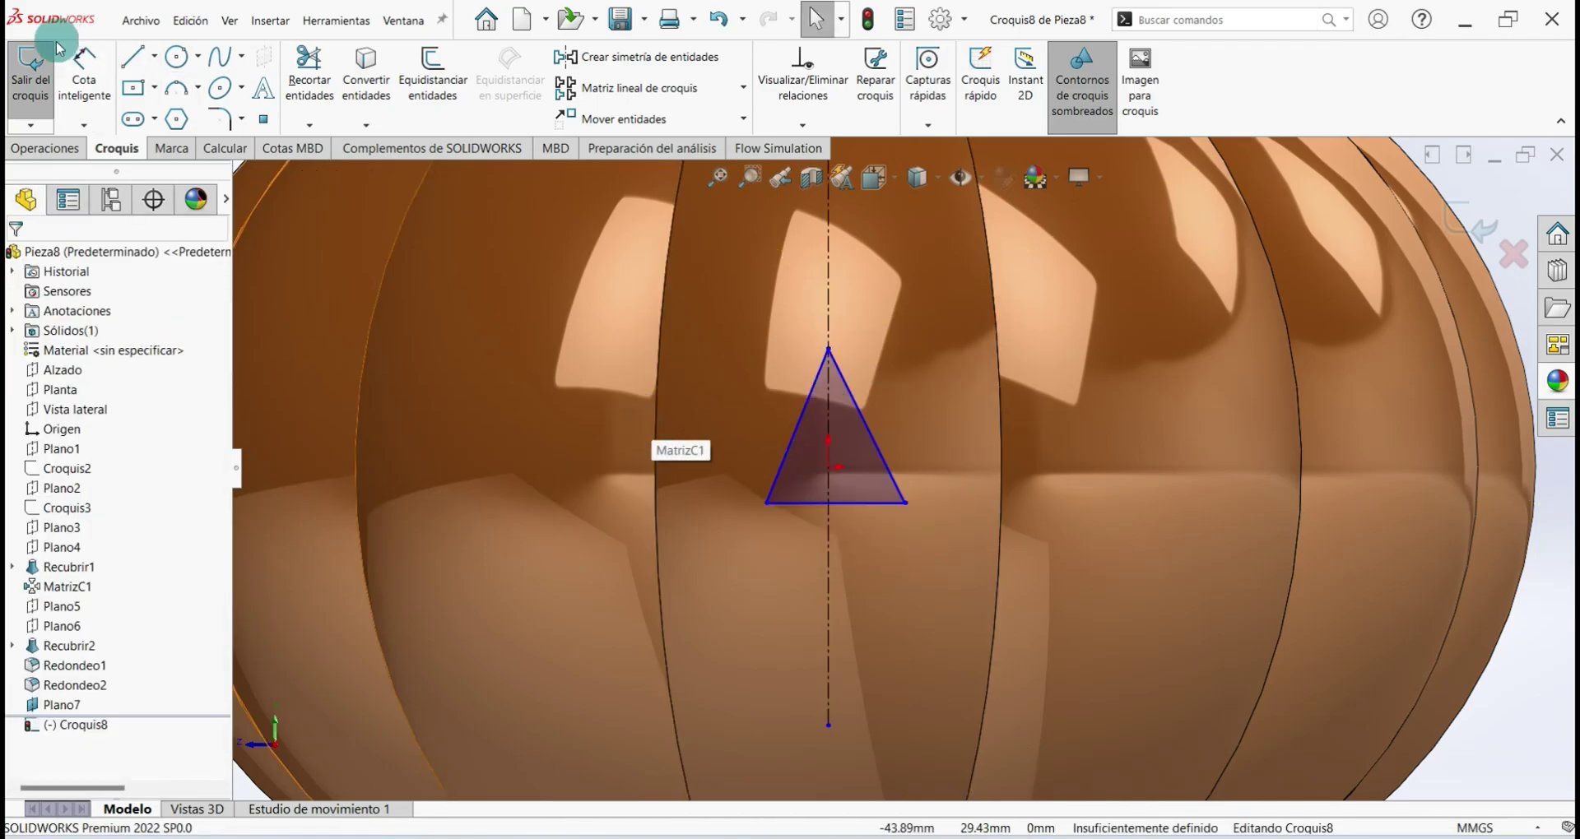
{"action": "left_click", "coordinate": [84, 78]}
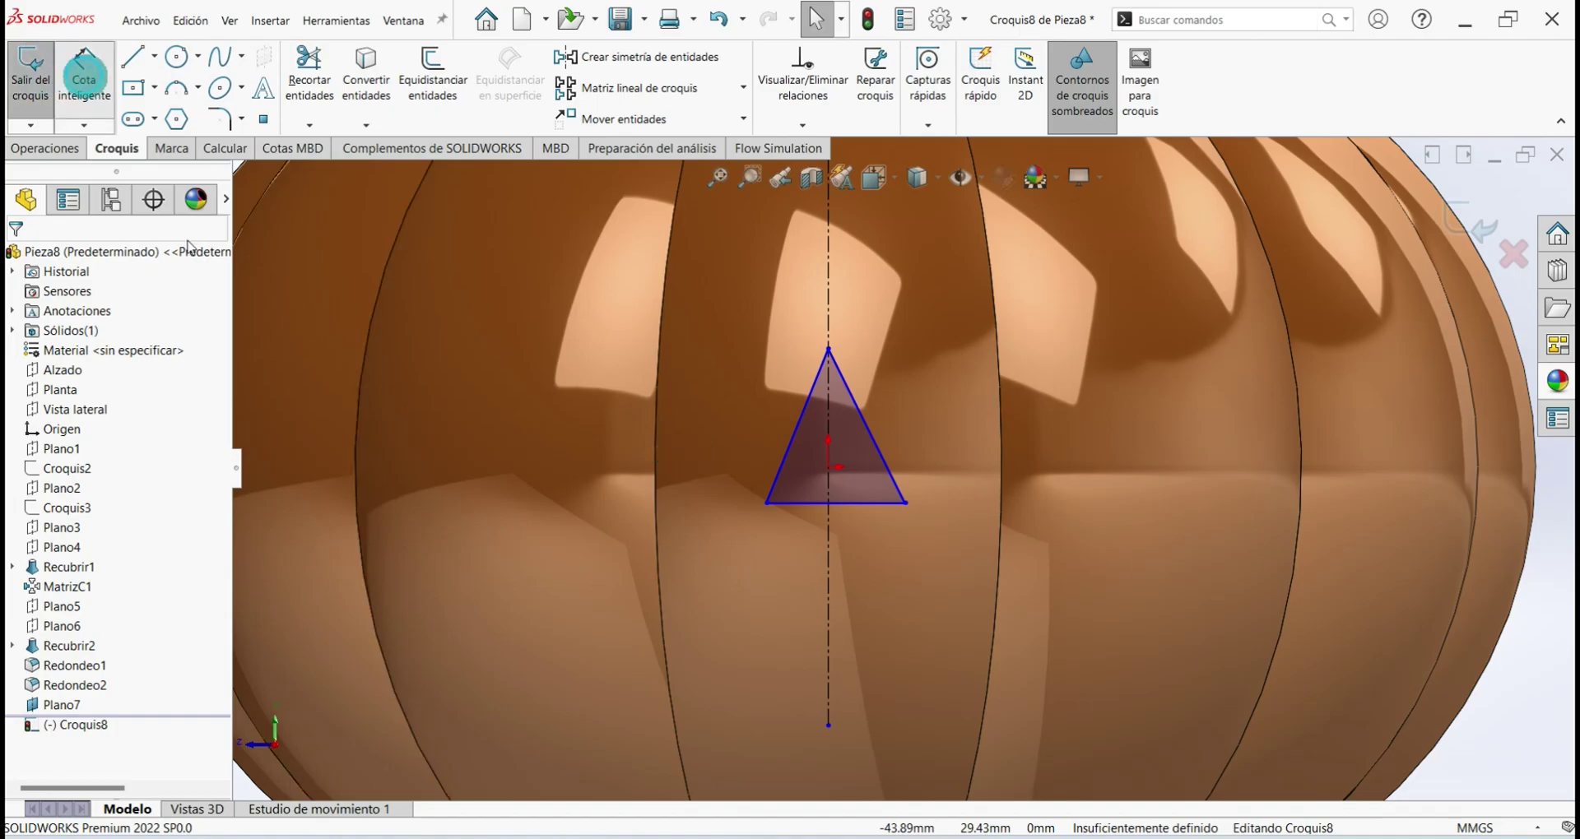
Dimension the triangle: 10 mm base, 5 mm half-width, and 2 mm centre-to-base distance
{"action": "left_click", "coordinate": [870, 512]}
{"action": "left_click", "coordinate": [871, 577]}
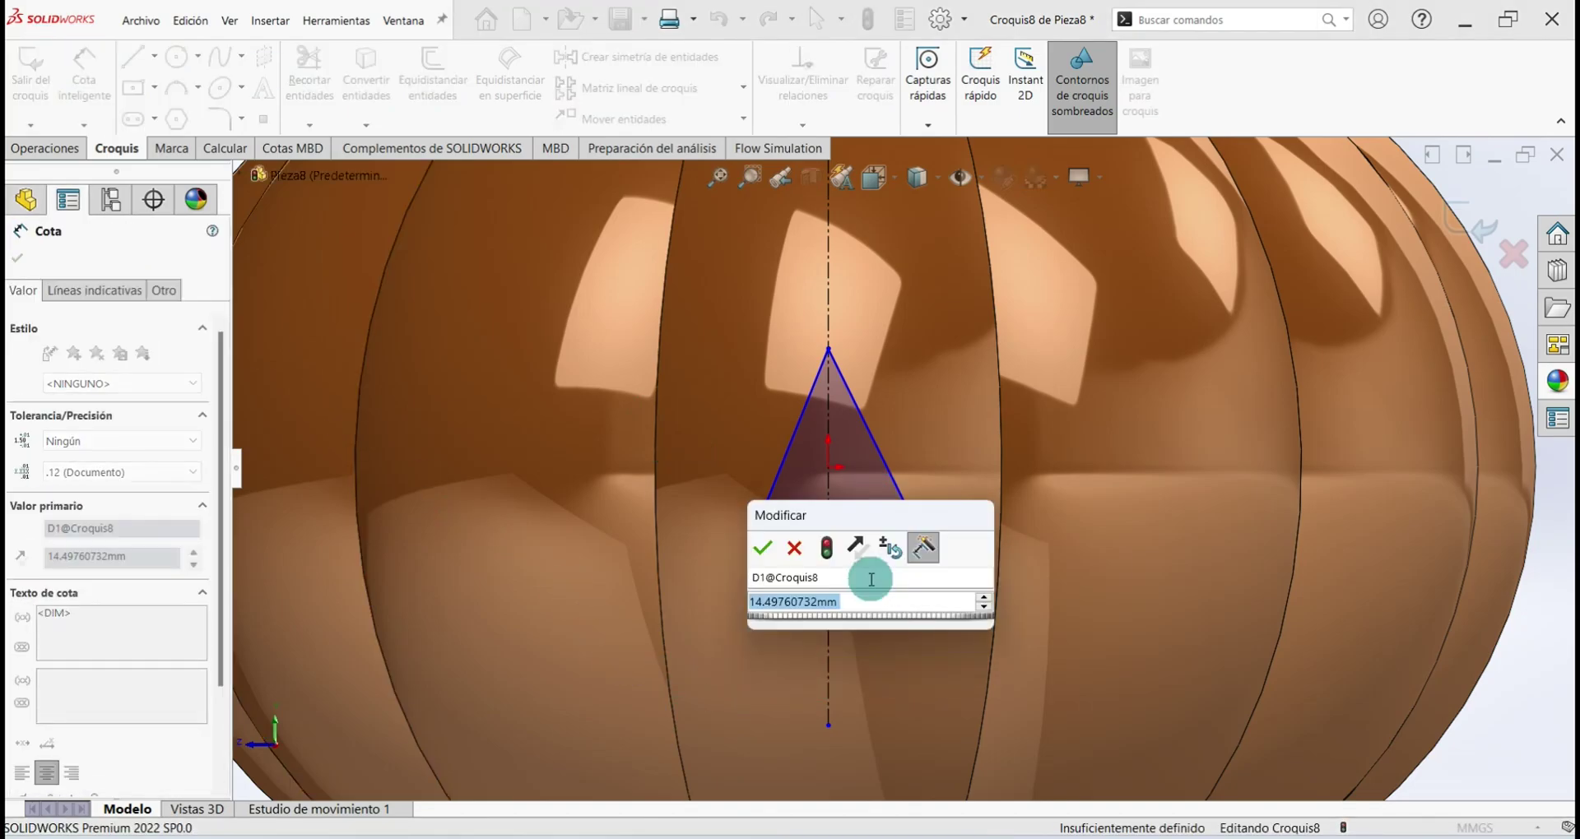
{"action": "type", "text": "10"}
{"action": "key", "text": "Return"}
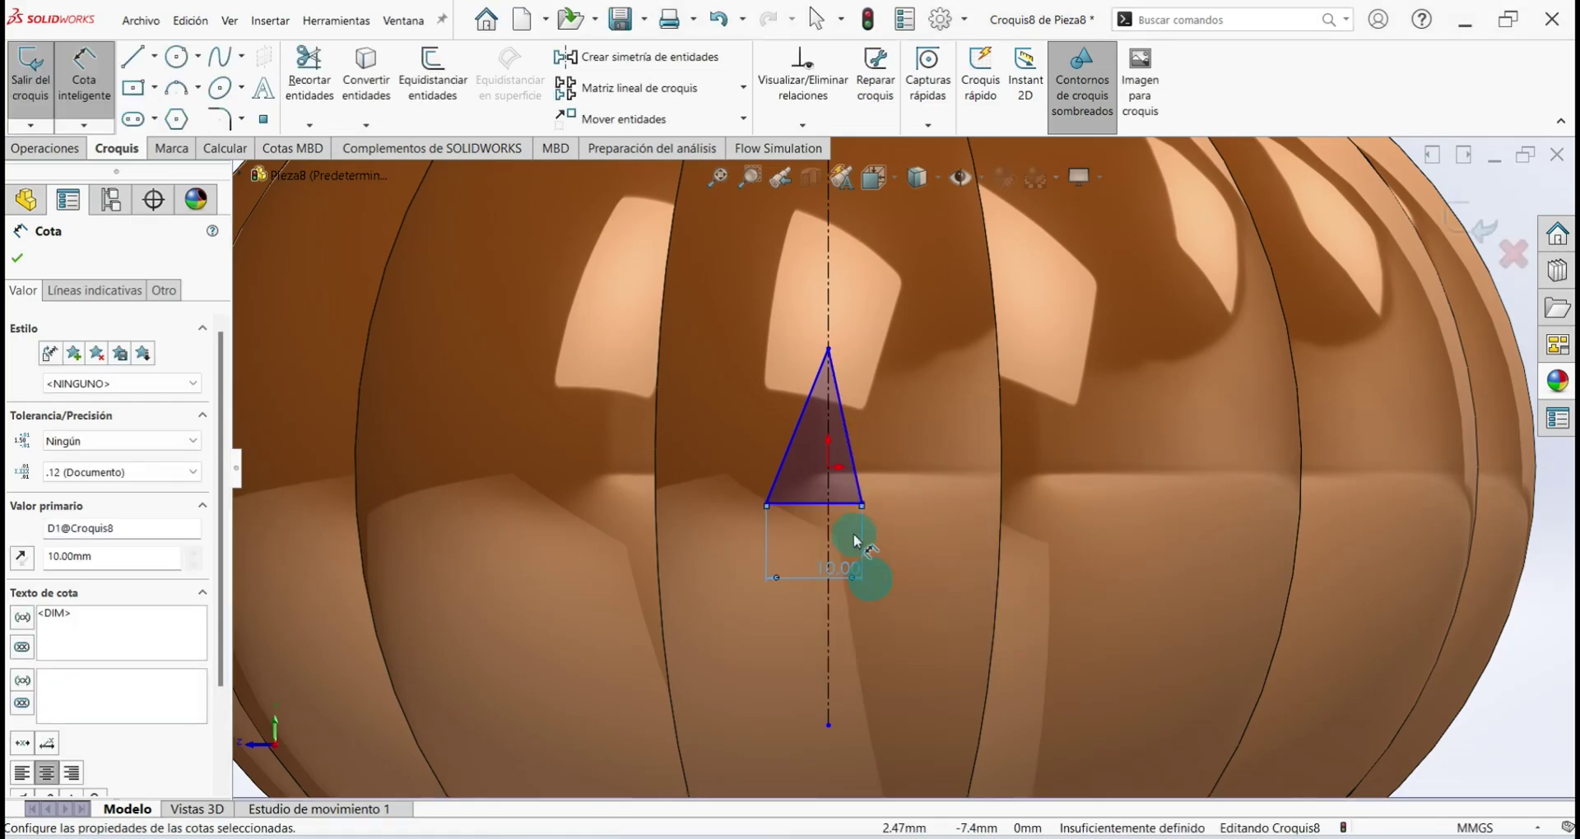
{"action": "scroll", "coordinate": [856, 541], "scroll_direction": "down", "scroll_amount": 3}
{"action": "left_click", "coordinate": [816, 375]}
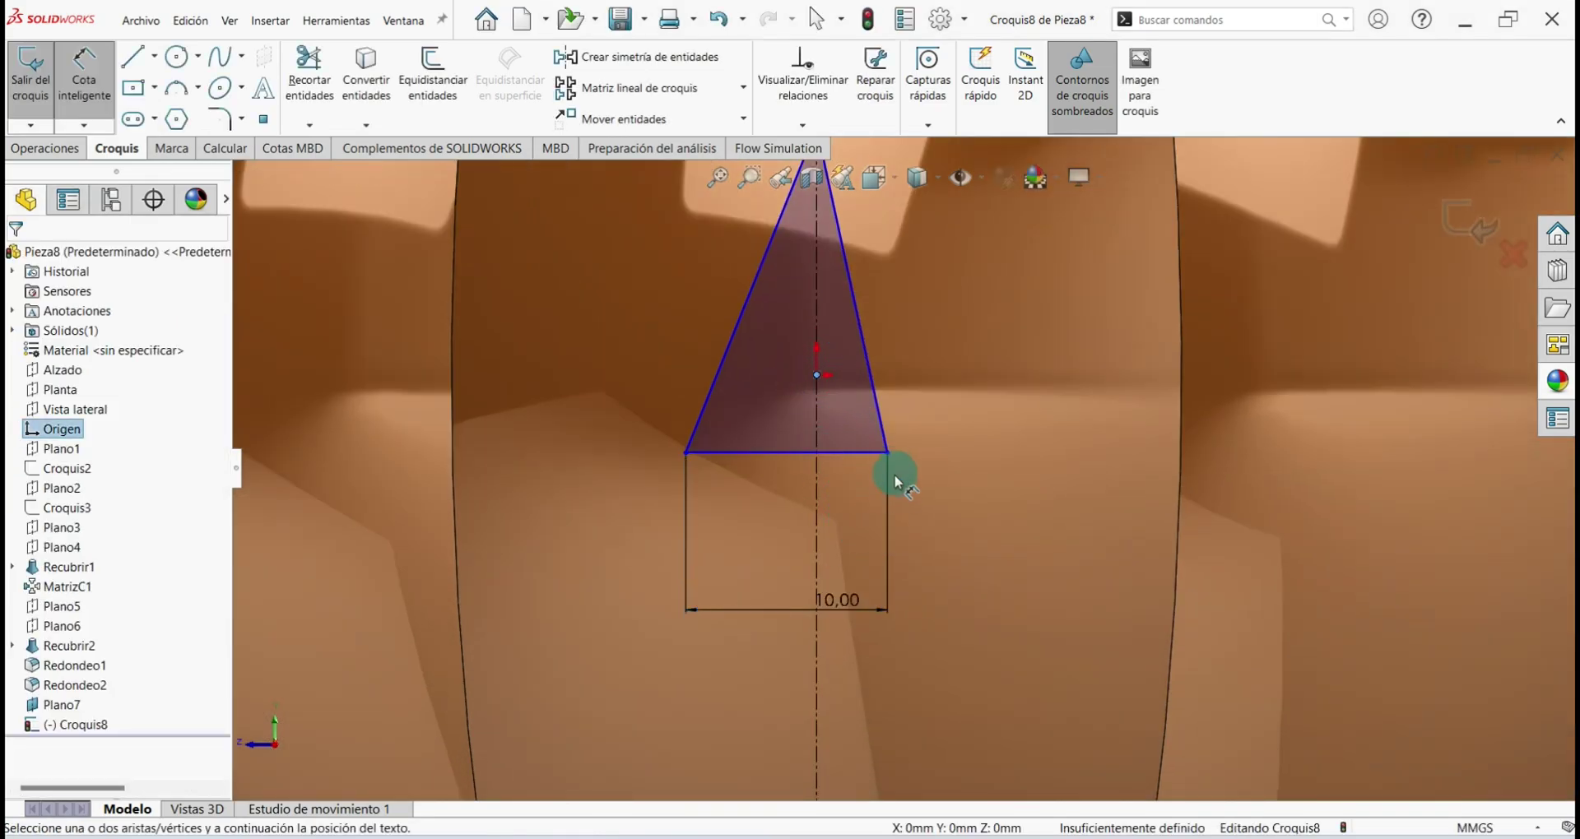
{"action": "left_click", "coordinate": [888, 453]}
{"action": "left_click", "coordinate": [865, 493]}
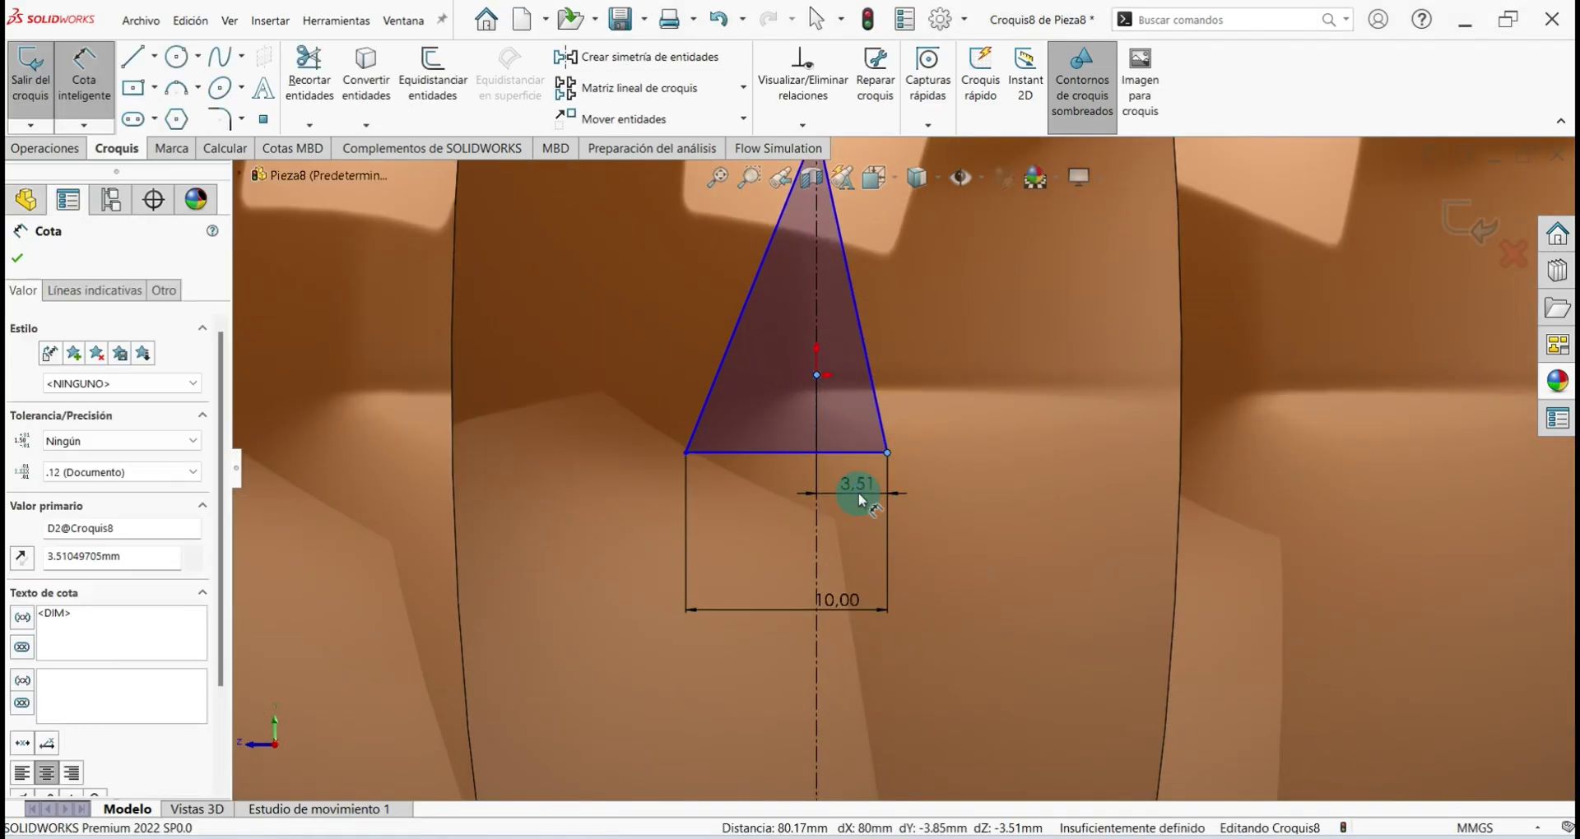
{"action": "type", "text": "5"}
{"action": "key", "text": "Return"}
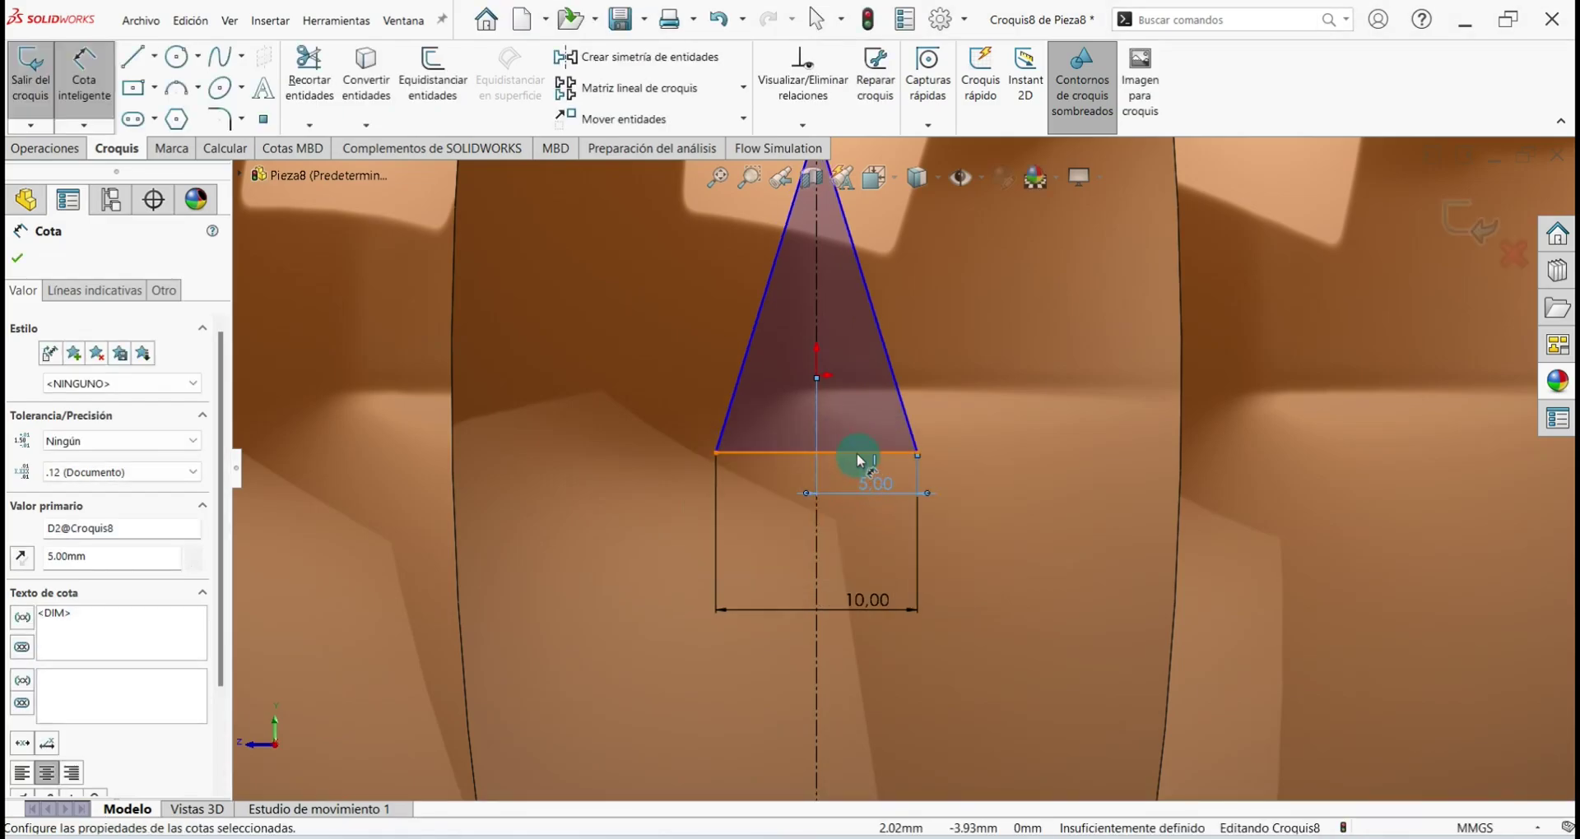
{"action": "left_click", "coordinate": [860, 454]}
{"action": "left_click", "coordinate": [817, 377]}
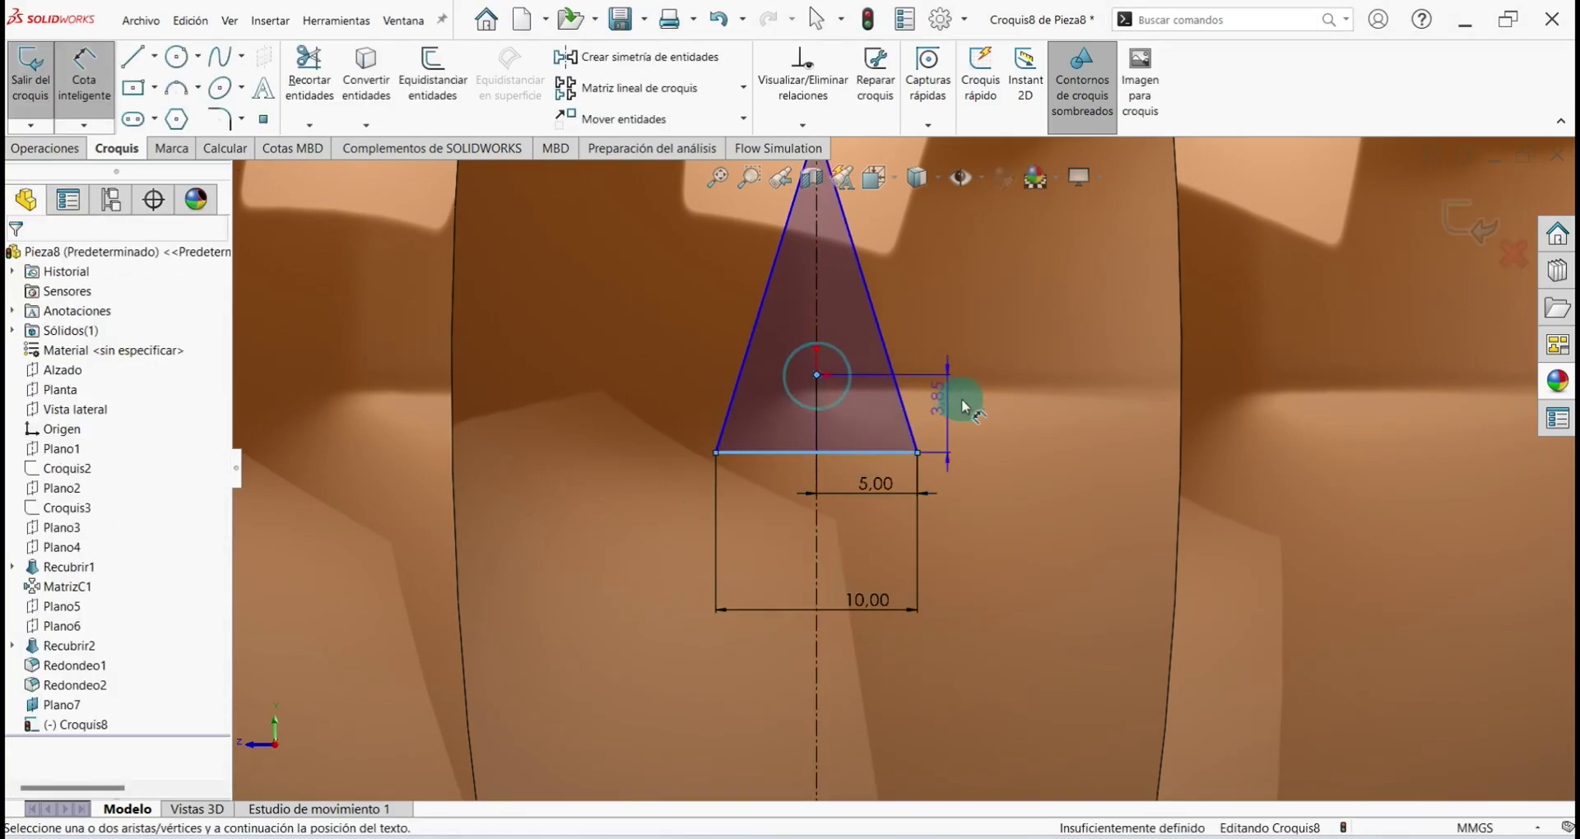
{"action": "left_click", "coordinate": [977, 399]}
{"action": "type", "text": "2"}
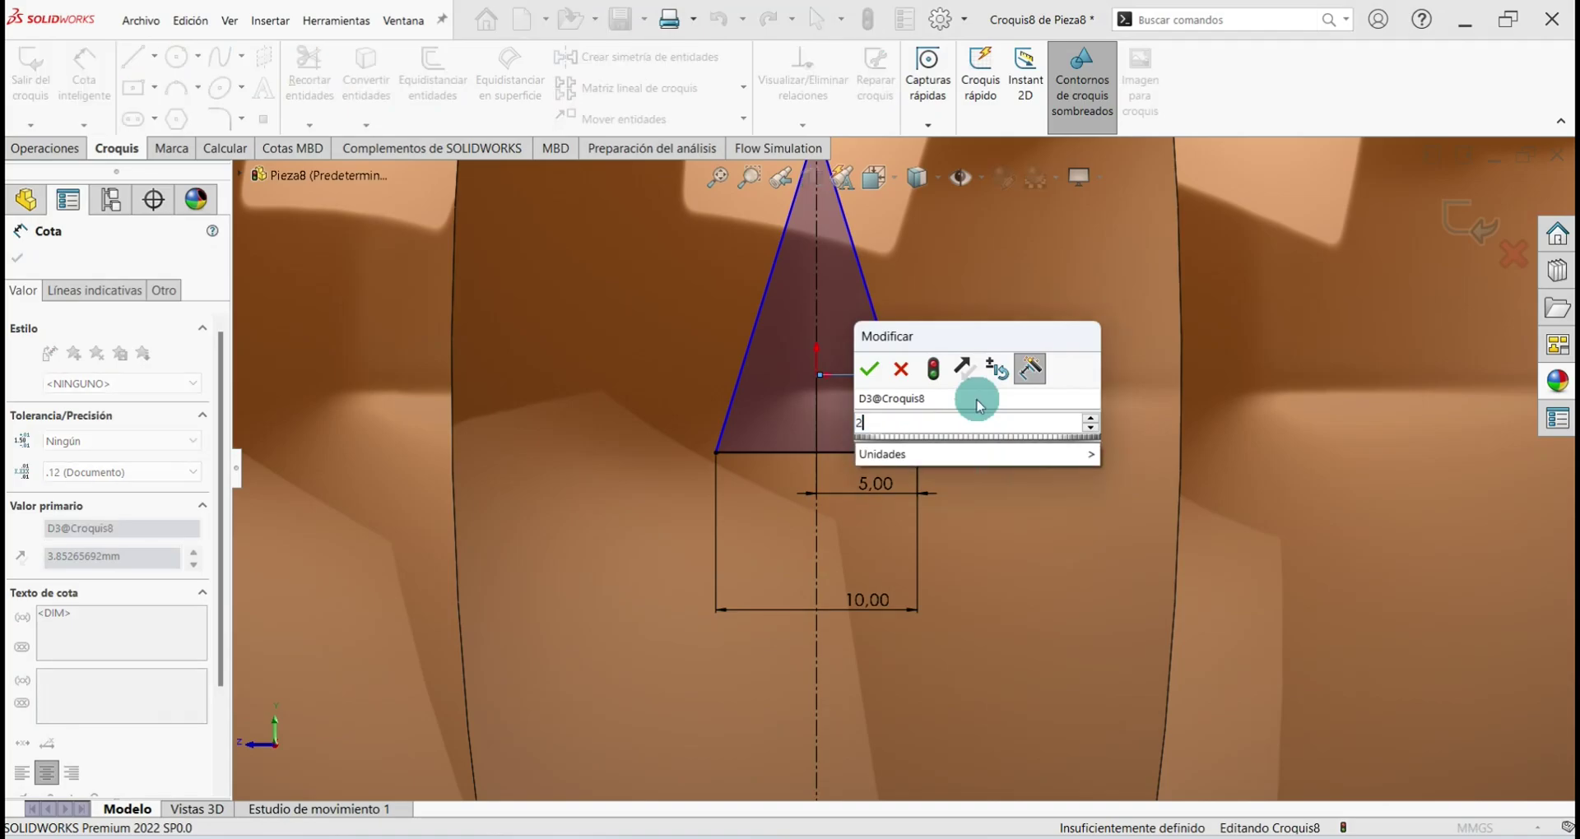
{"action": "key", "text": "Return"}
Add a 60° base angle to make the triangle equilateral and fully defined
{"action": "scroll", "coordinate": [852, 337], "scroll_direction": "down", "scroll_amount": 2}
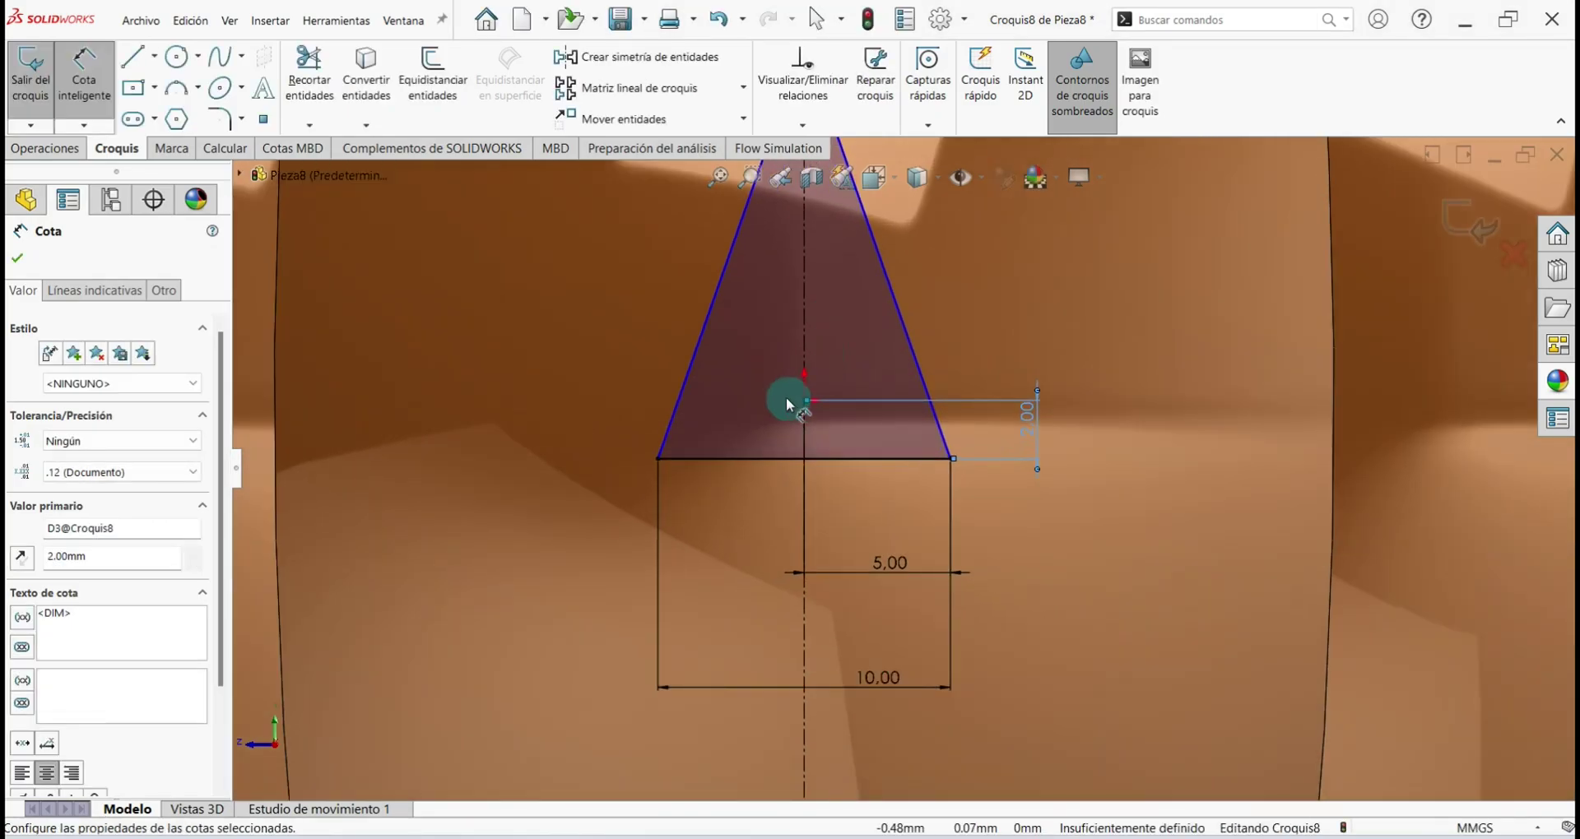
{"action": "left_click", "coordinate": [695, 354]}
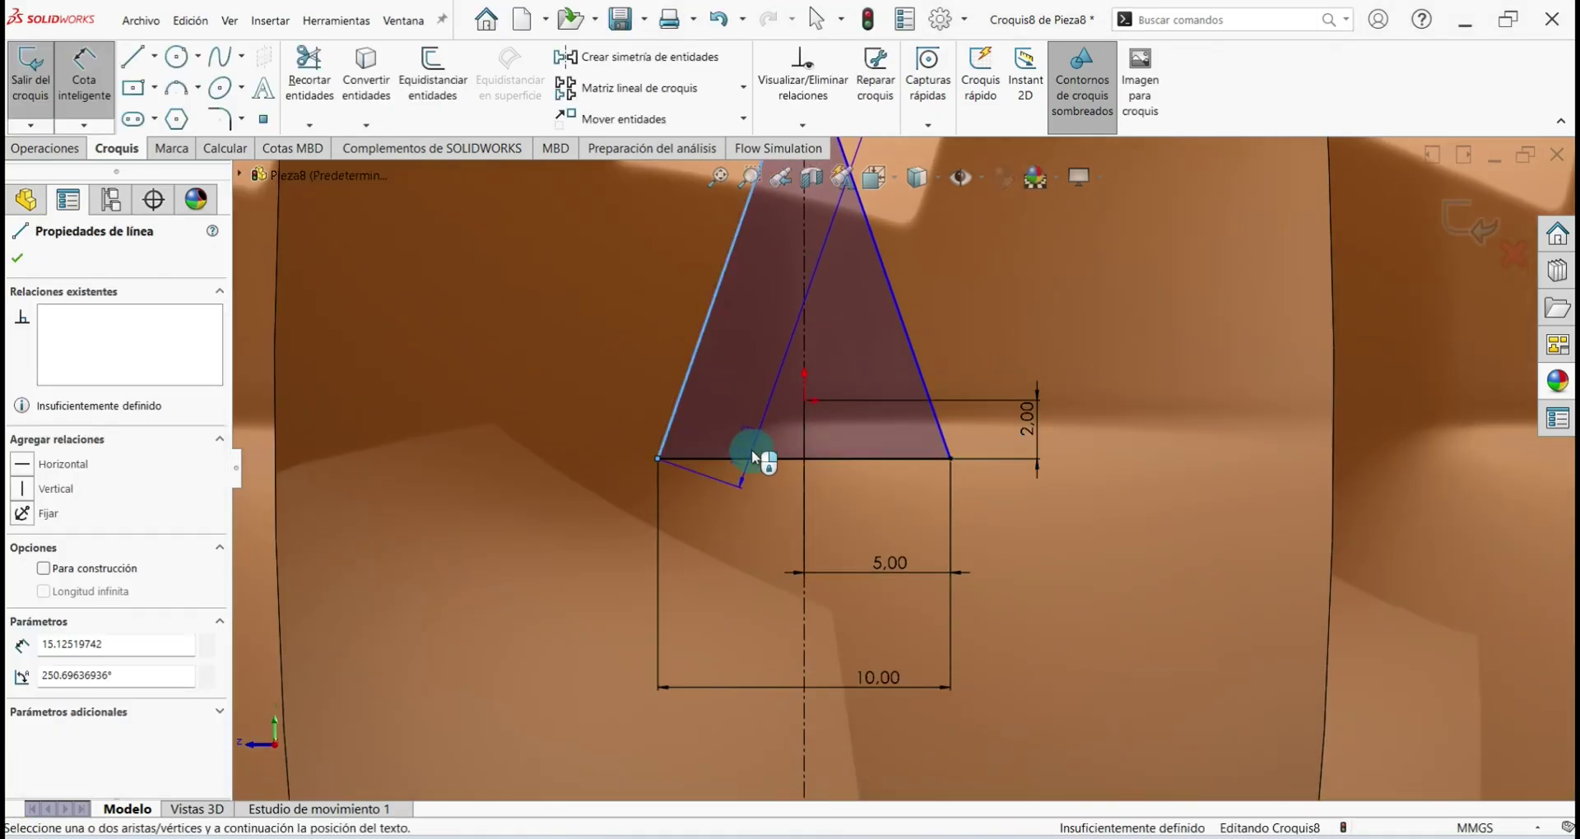
{"action": "left_click", "coordinate": [752, 459]}
{"action": "left_click", "coordinate": [733, 417]}
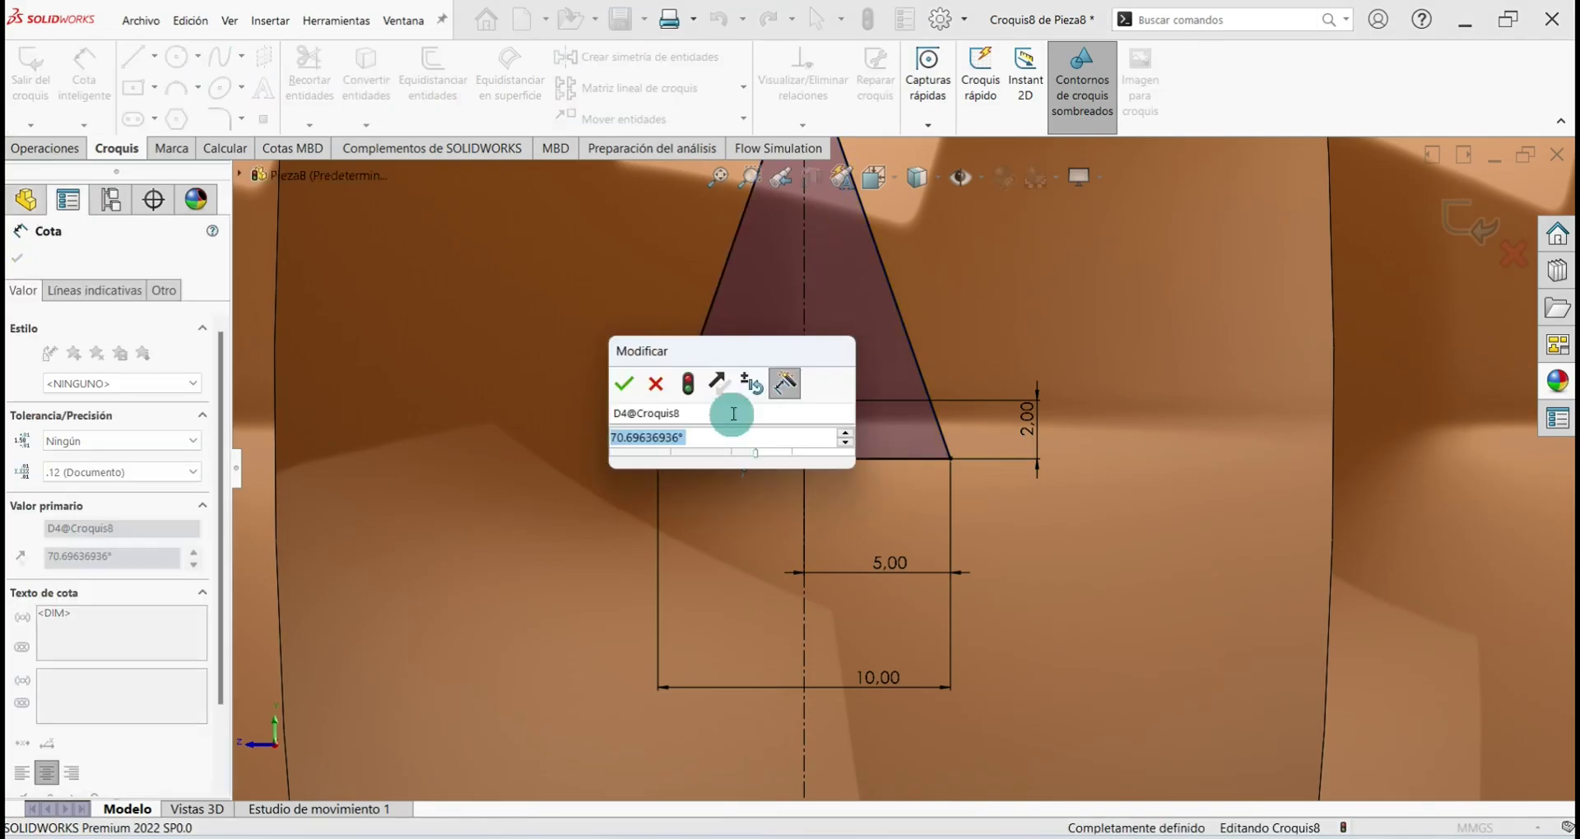
{"action": "type", "text": "60"}
{"action": "key", "text": "Return"}
{"action": "scroll", "coordinate": [905, 468], "scroll_direction": "up", "scroll_amount": 1}
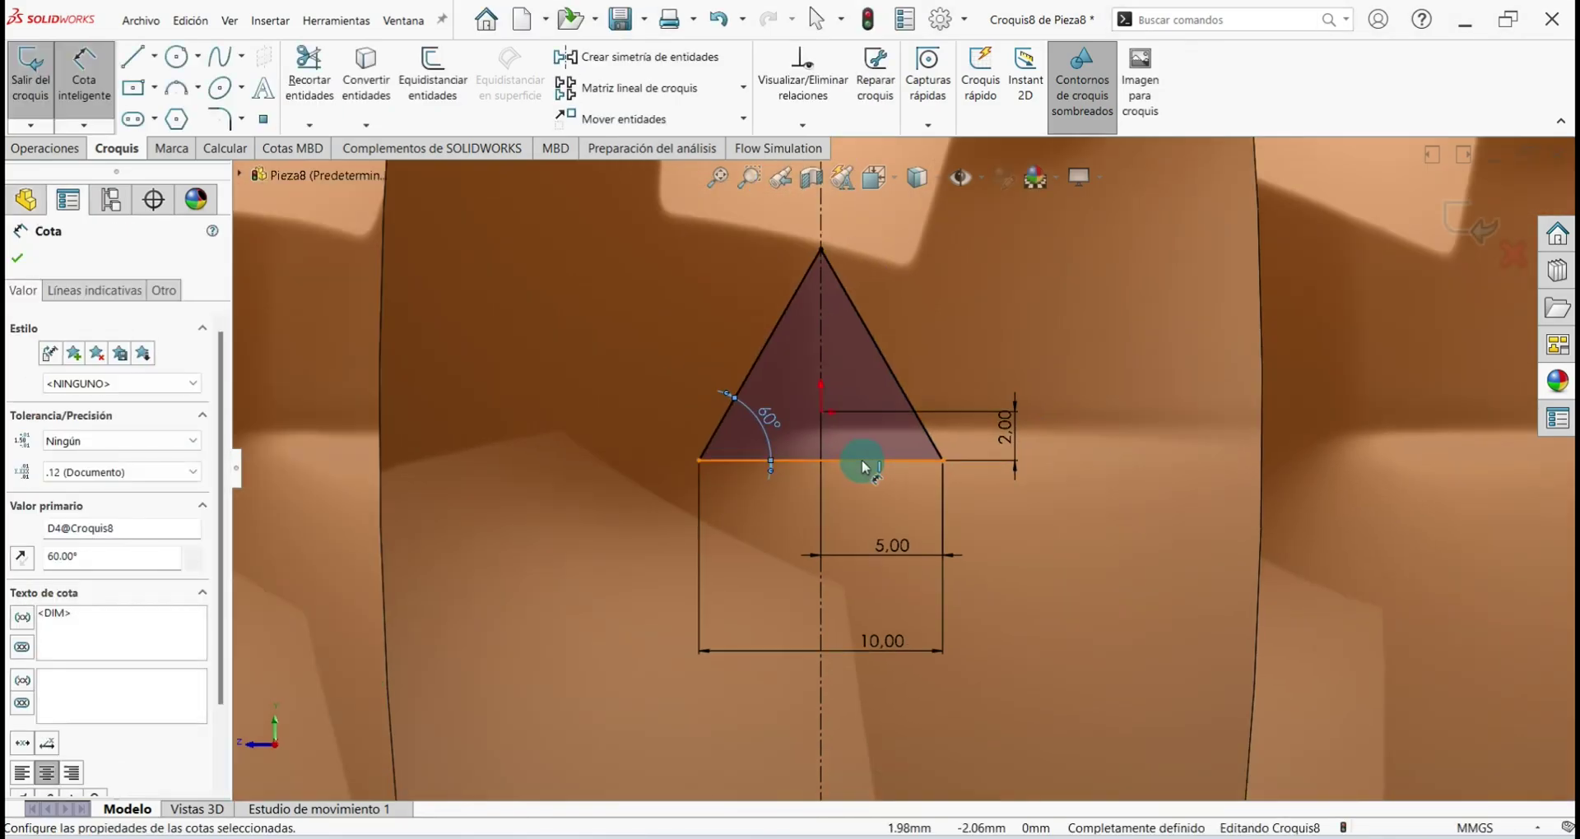
{"action": "left_click", "coordinate": [16, 257]}
{"action": "scroll", "coordinate": [802, 482], "scroll_direction": "up", "scroll_amount": 3}
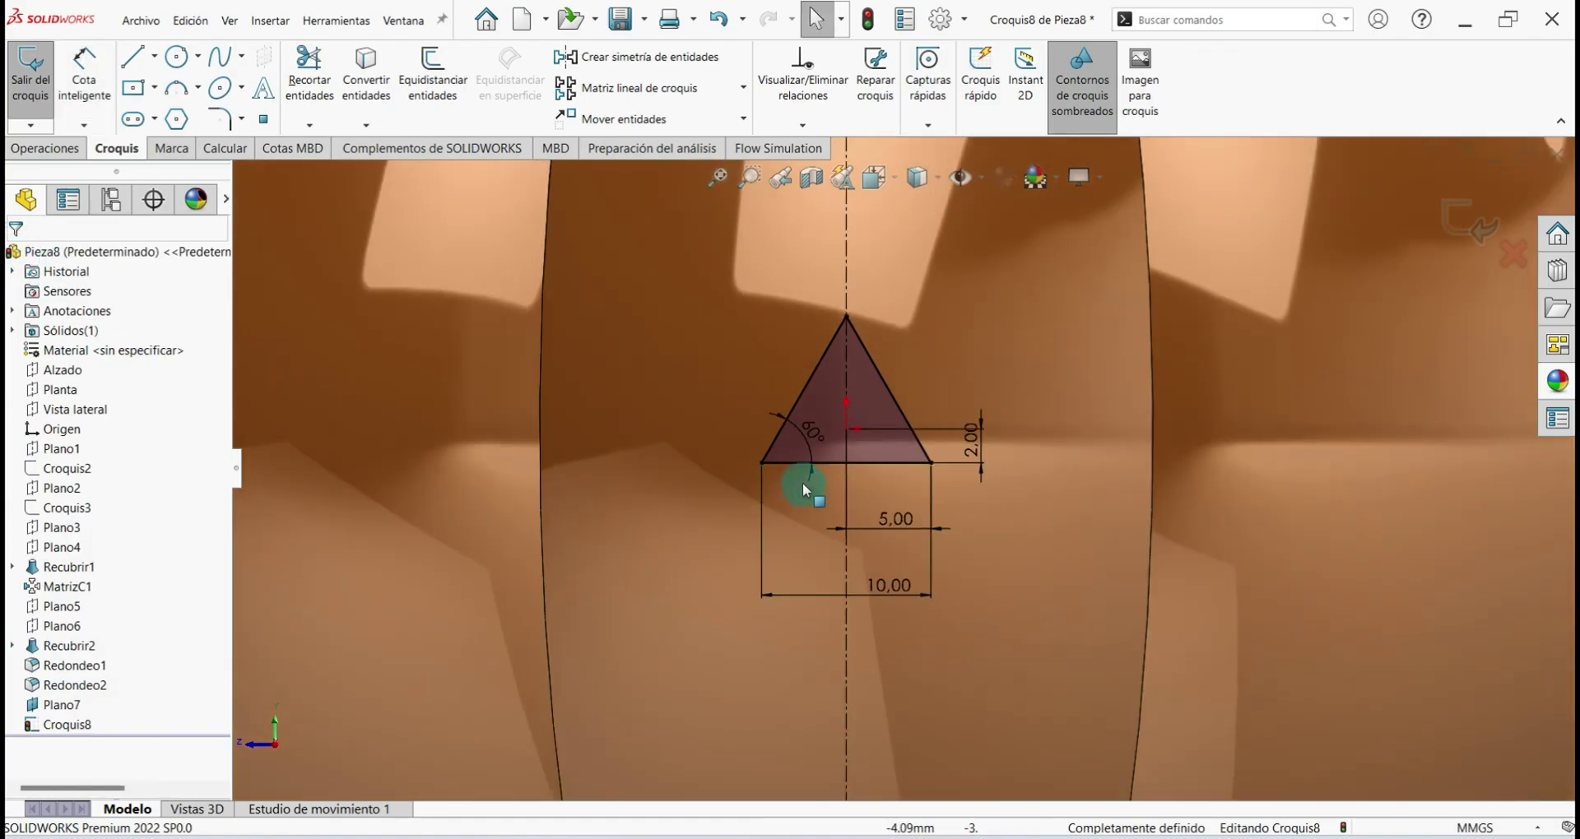
{"action": "scroll", "coordinate": [811, 483], "scroll_direction": "up", "scroll_amount": 2}
{"action": "scroll", "coordinate": [811, 482], "scroll_direction": "up", "scroll_amount": 2}
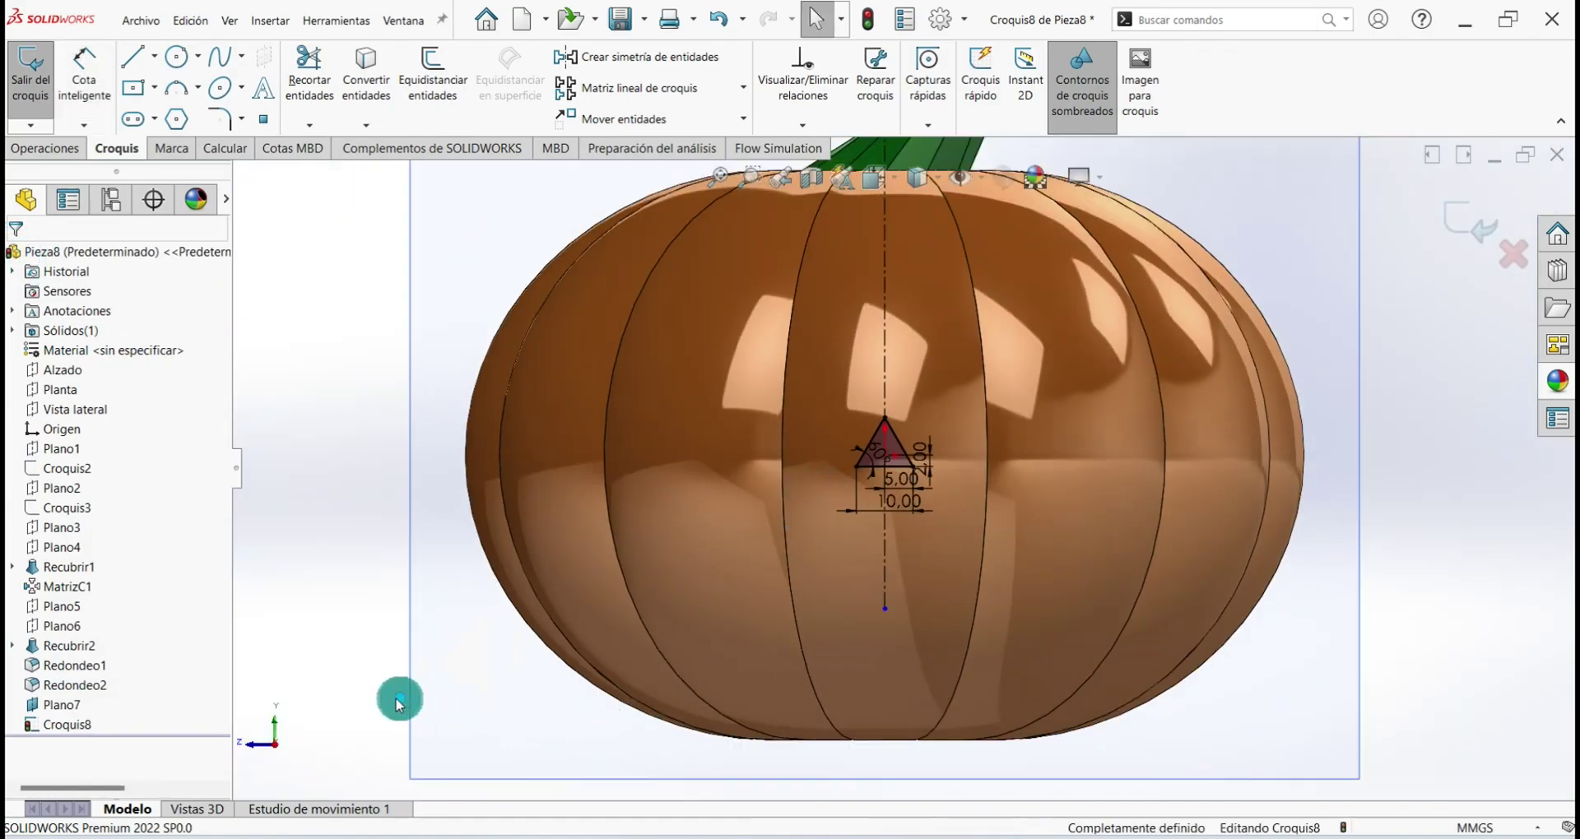
Save the part and draw two overlapping circles centred on the vertical centreline
{"action": "key", "text": "ctrl+s"}
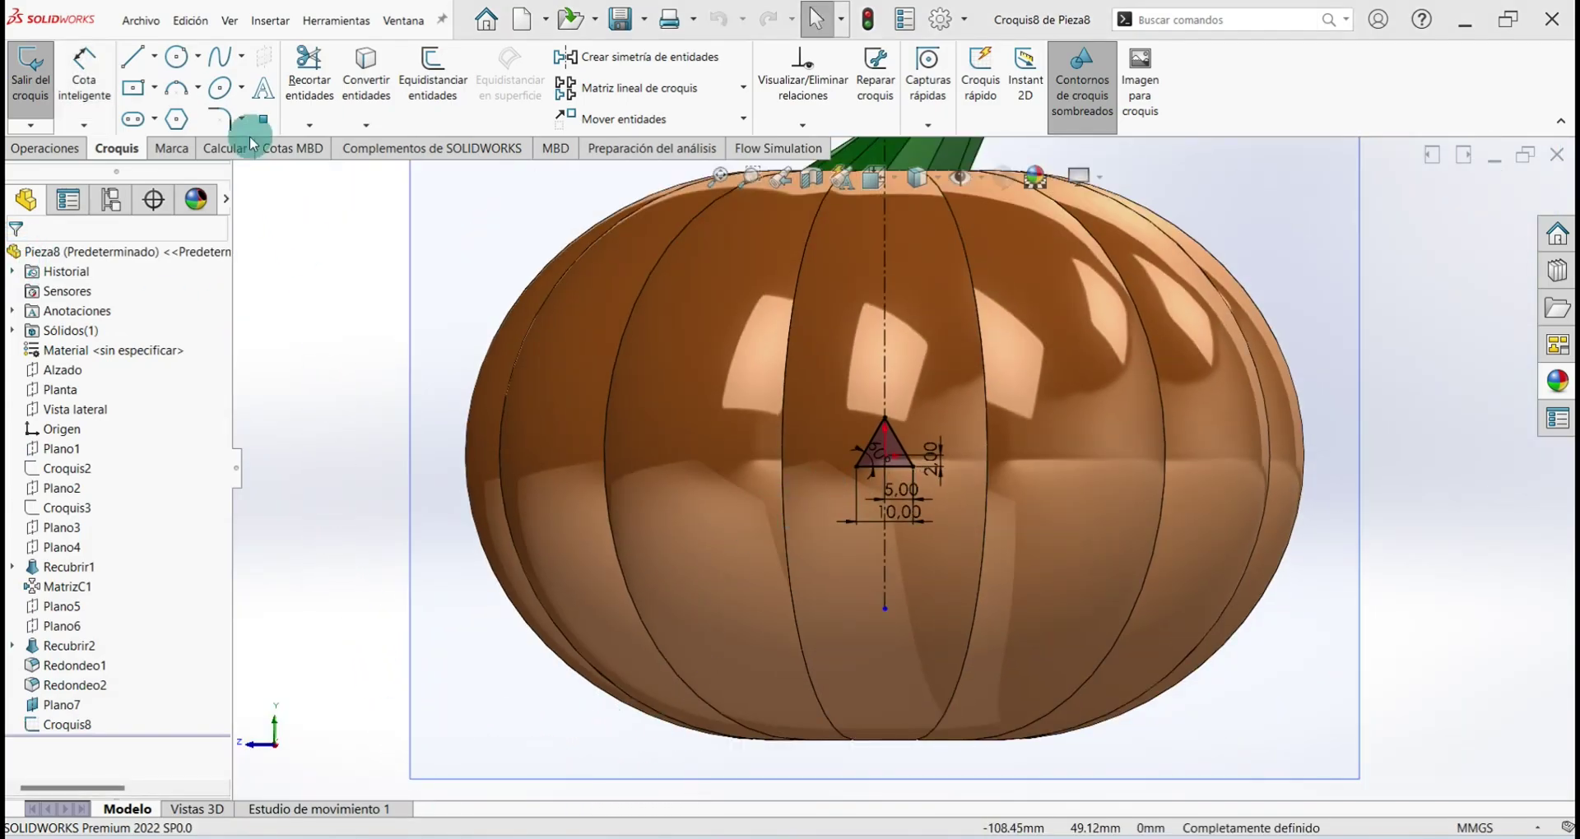
{"action": "left_click", "coordinate": [175, 56]}
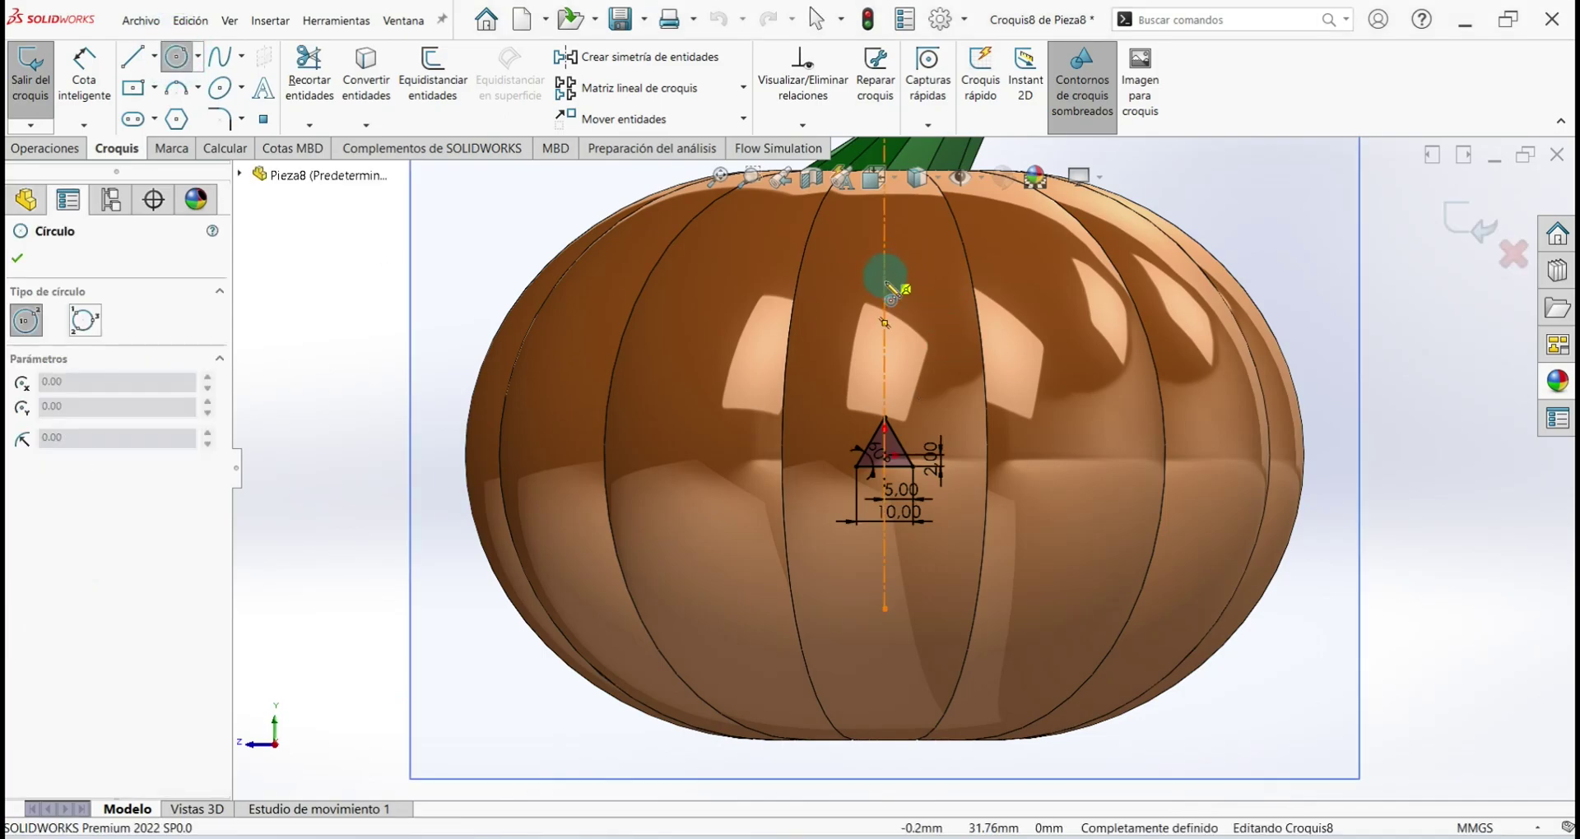
{"action": "left_click", "coordinate": [886, 262]}
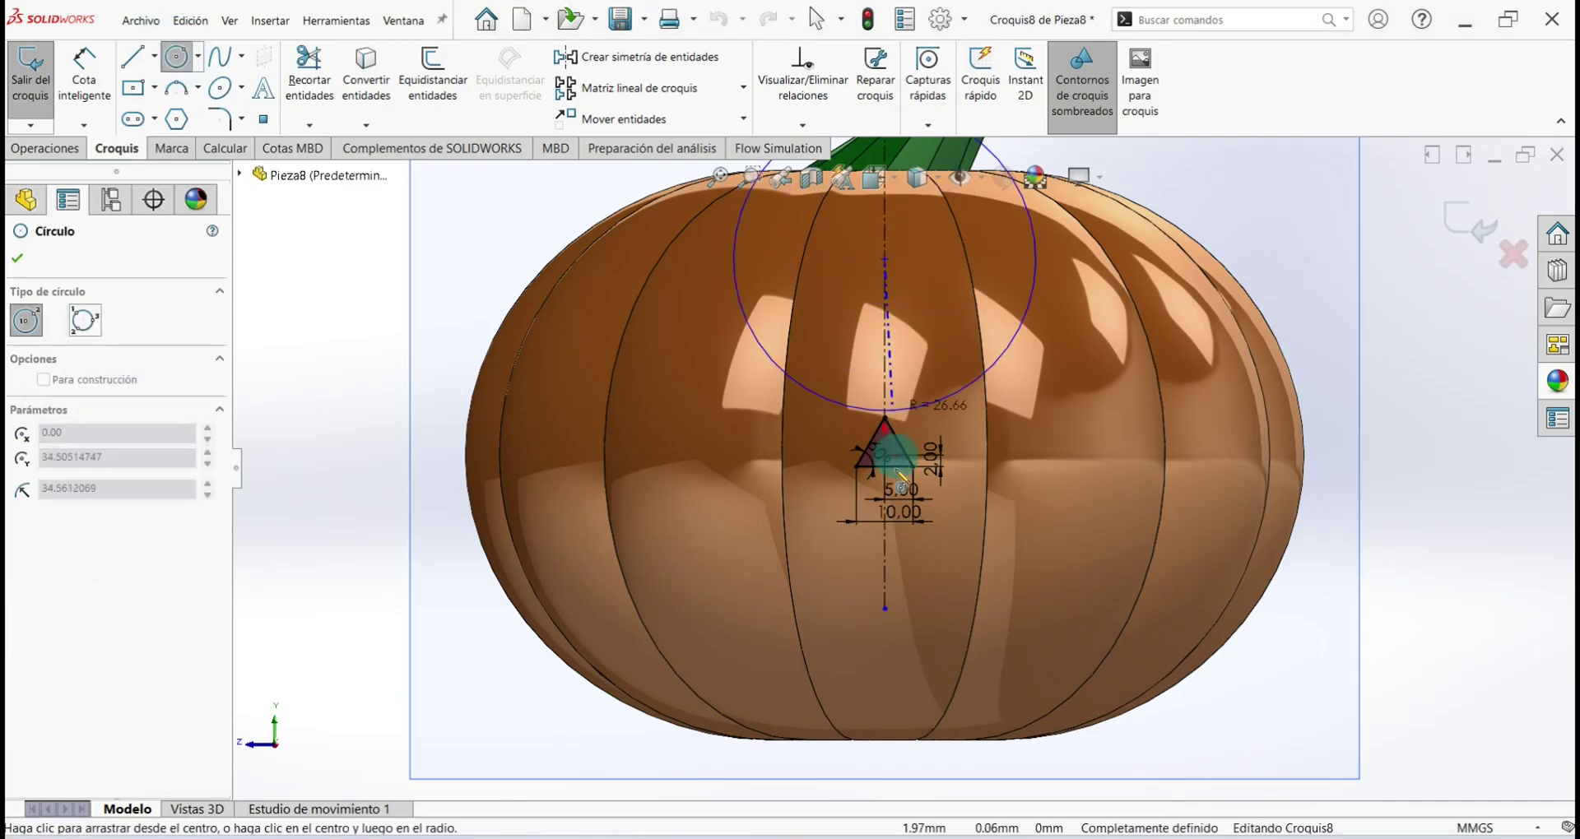
{"action": "left_click", "coordinate": [912, 650]}
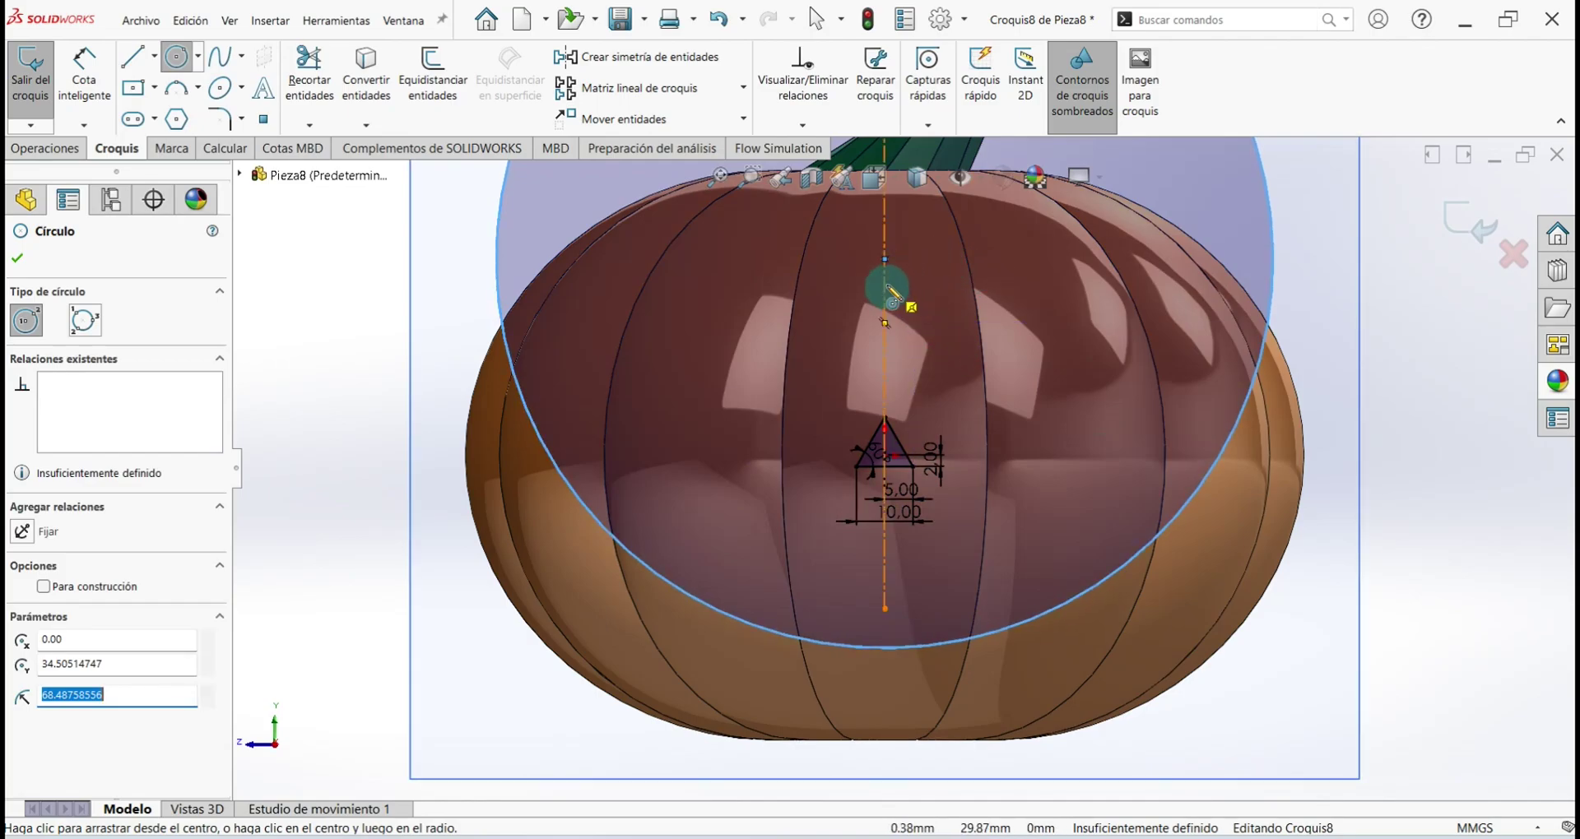
{"action": "left_click", "coordinate": [885, 286]}
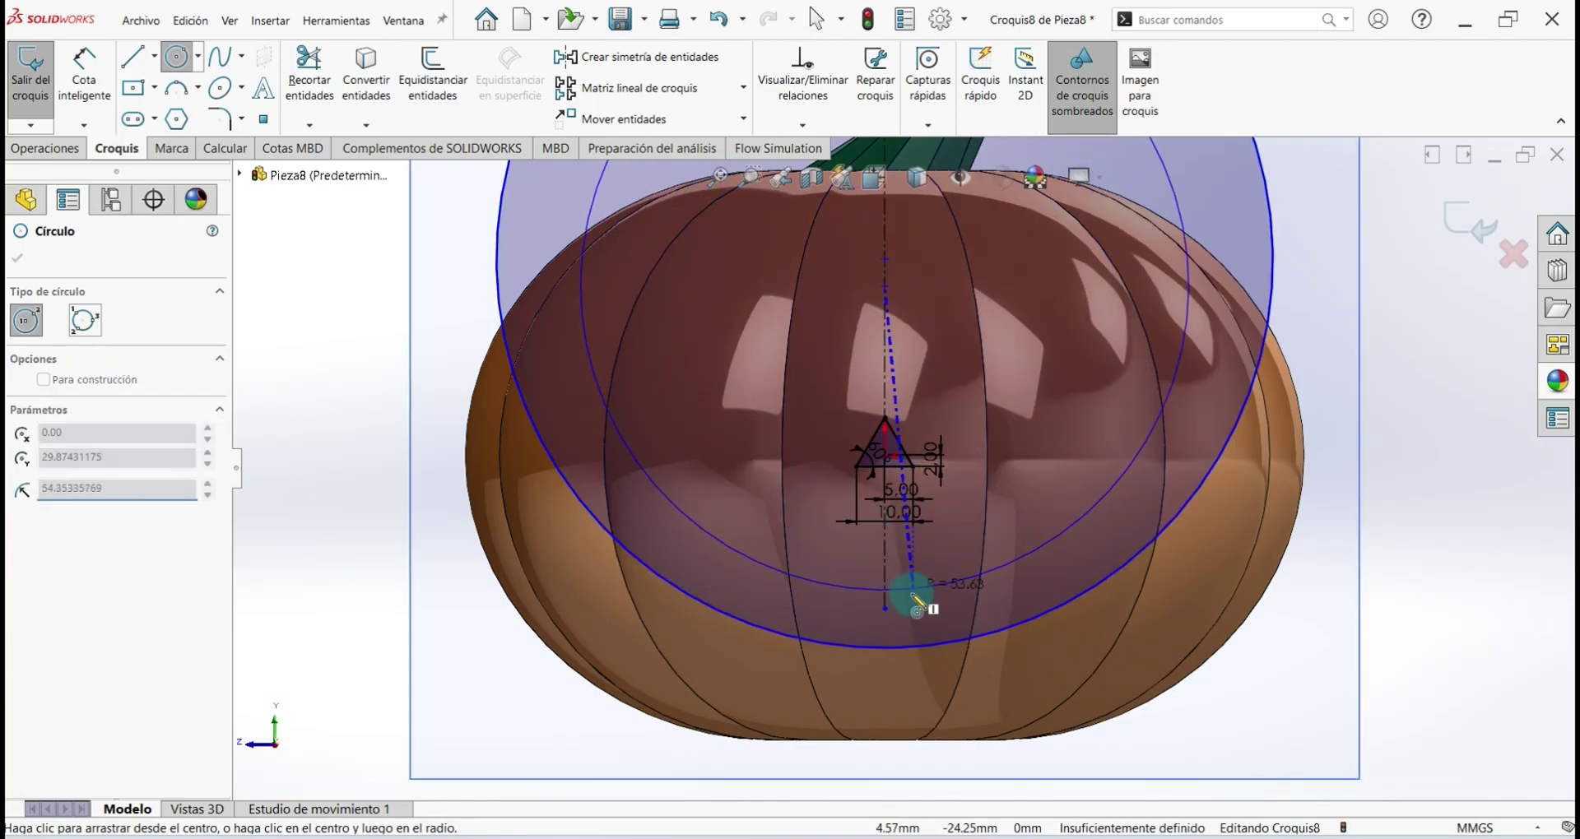
{"action": "left_click", "coordinate": [885, 594]}
{"action": "right_click", "coordinate": [389, 554]}
{"action": "left_click", "coordinate": [403, 560]}
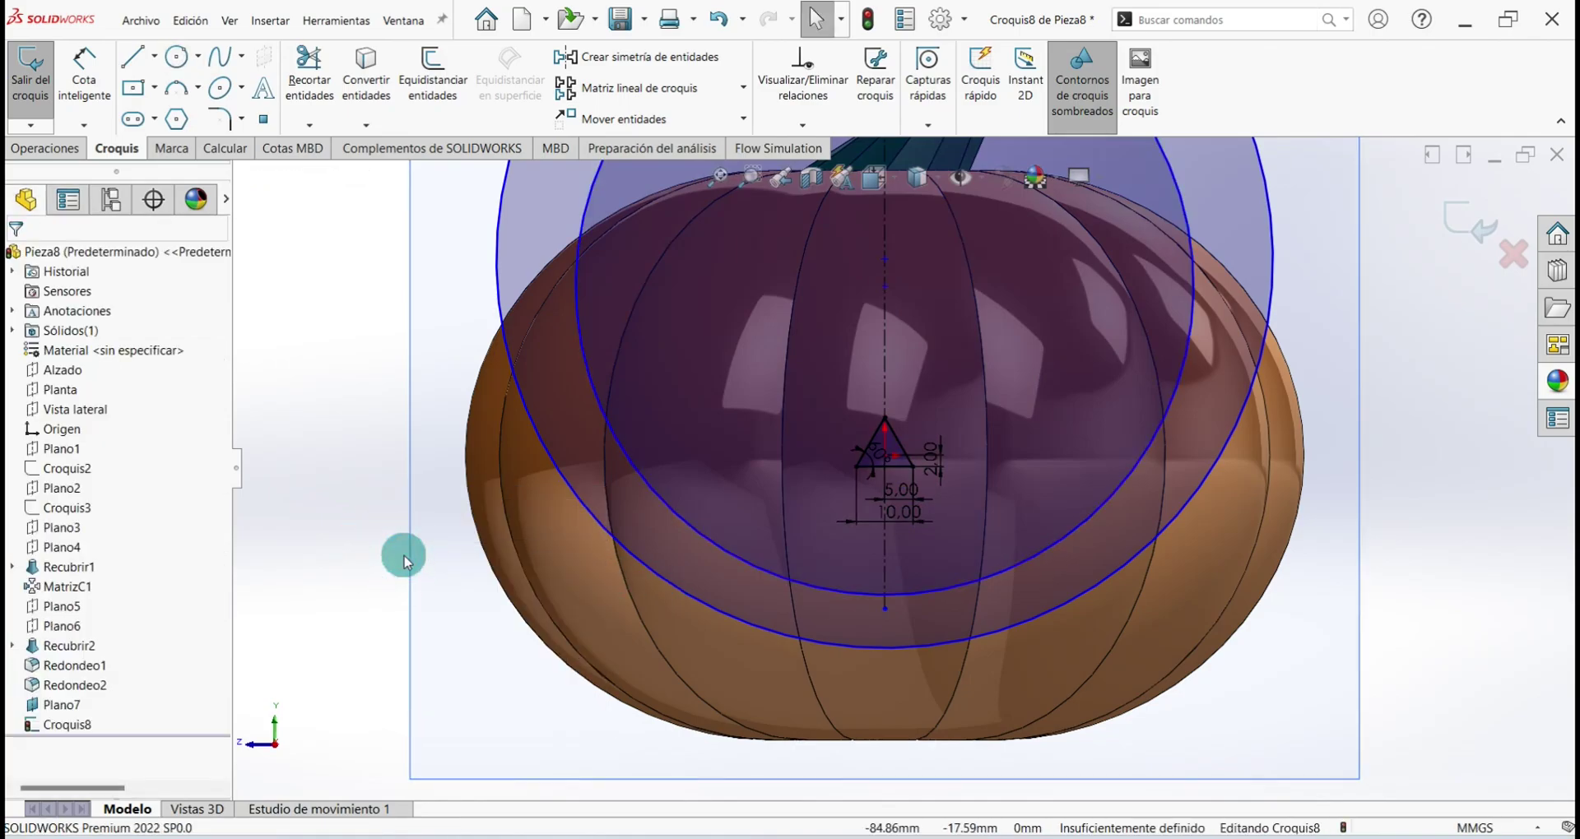
{"action": "left_click", "coordinate": [84, 74]}
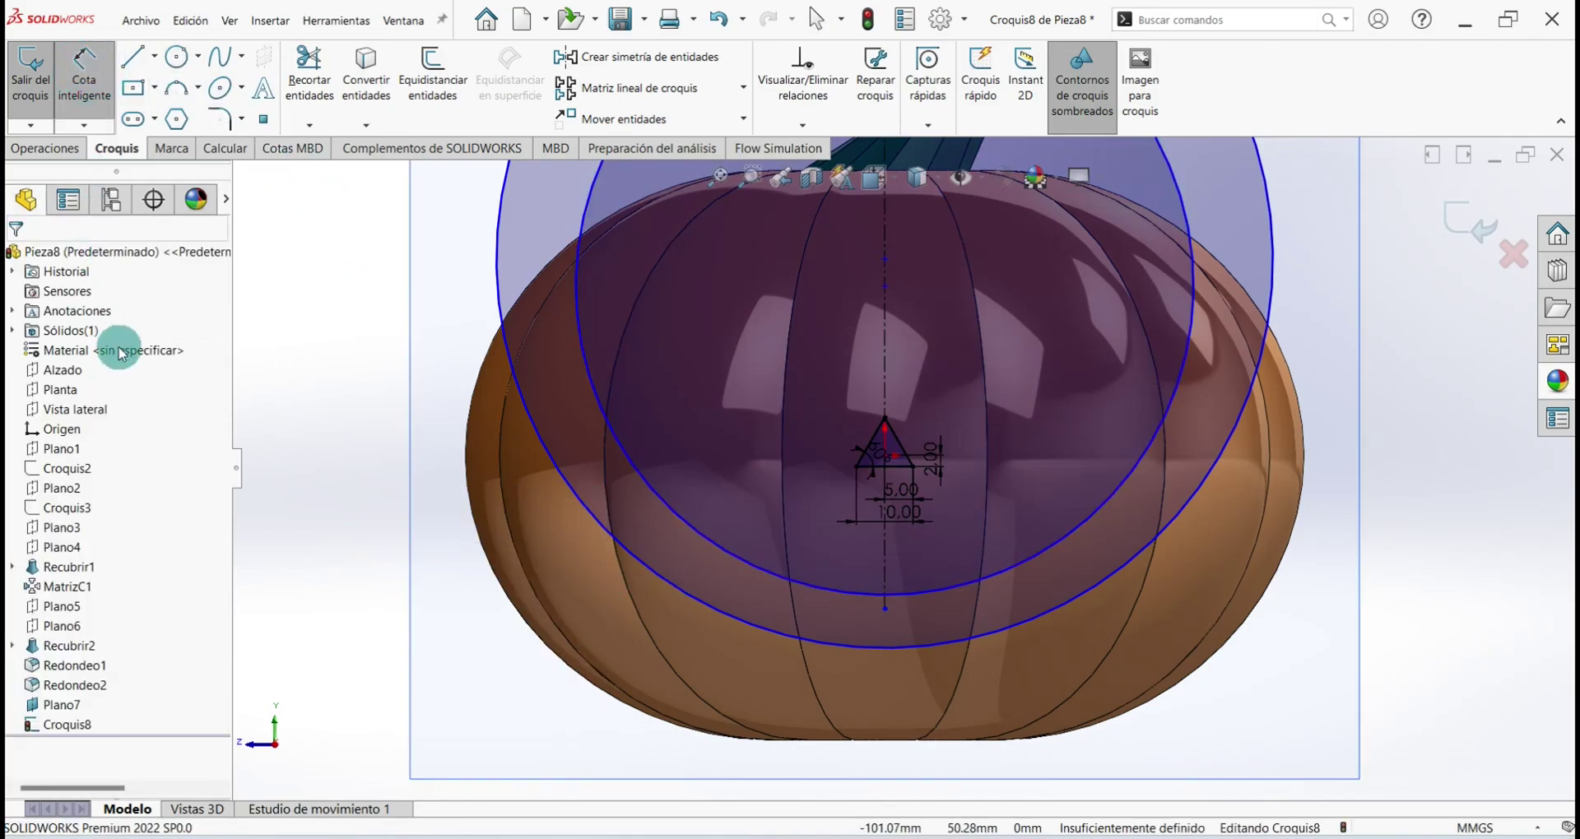
Give the larger circle Ø80 with its centre 15 mm above the triangle
{"action": "left_click", "coordinate": [578, 517]}
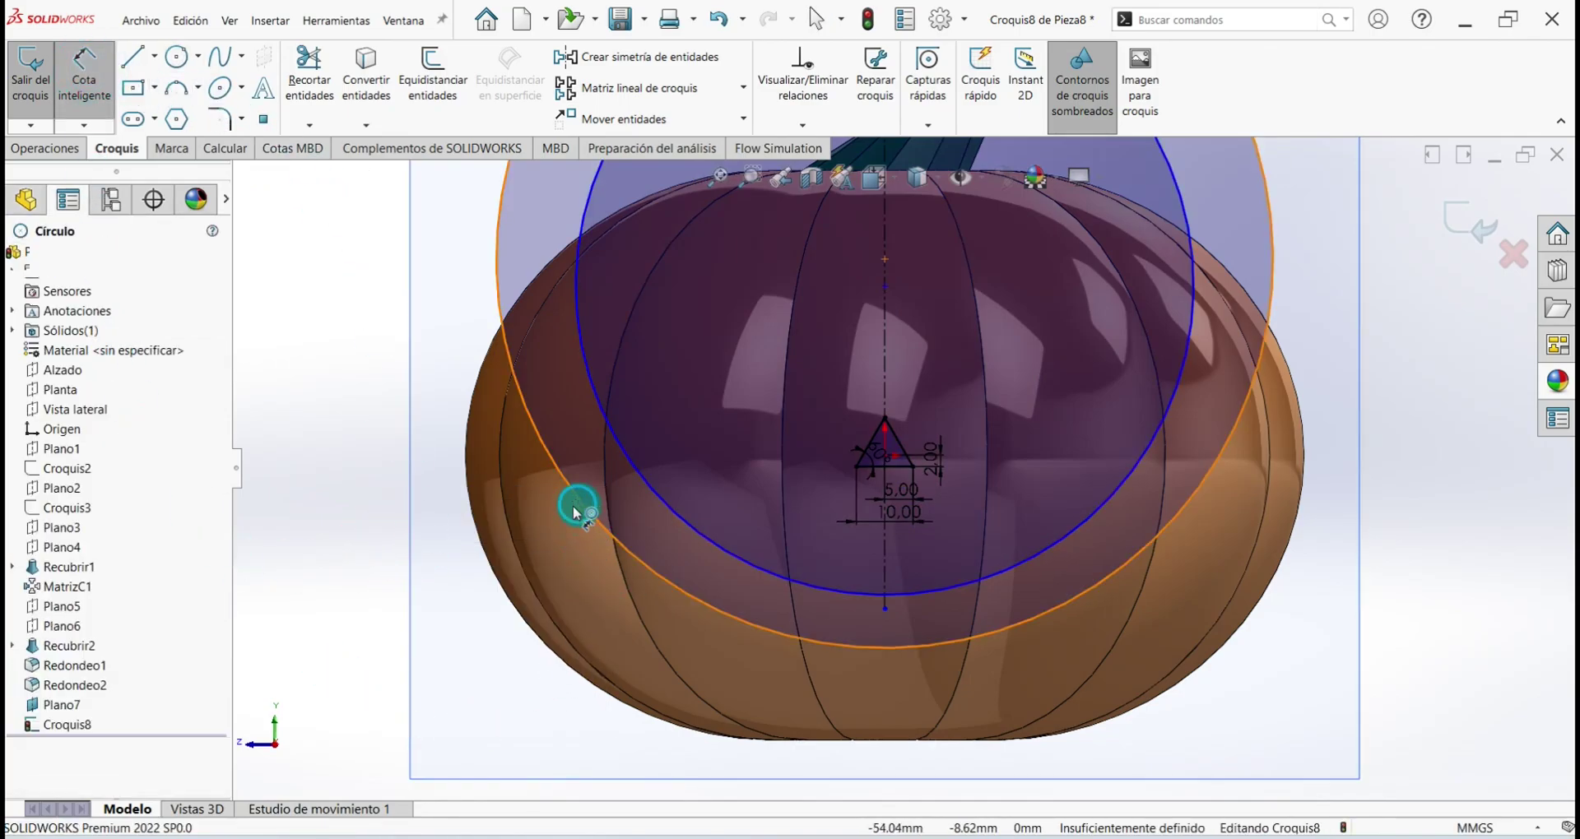
{"action": "left_click", "coordinate": [524, 544]}
{"action": "type", "text": "80"}
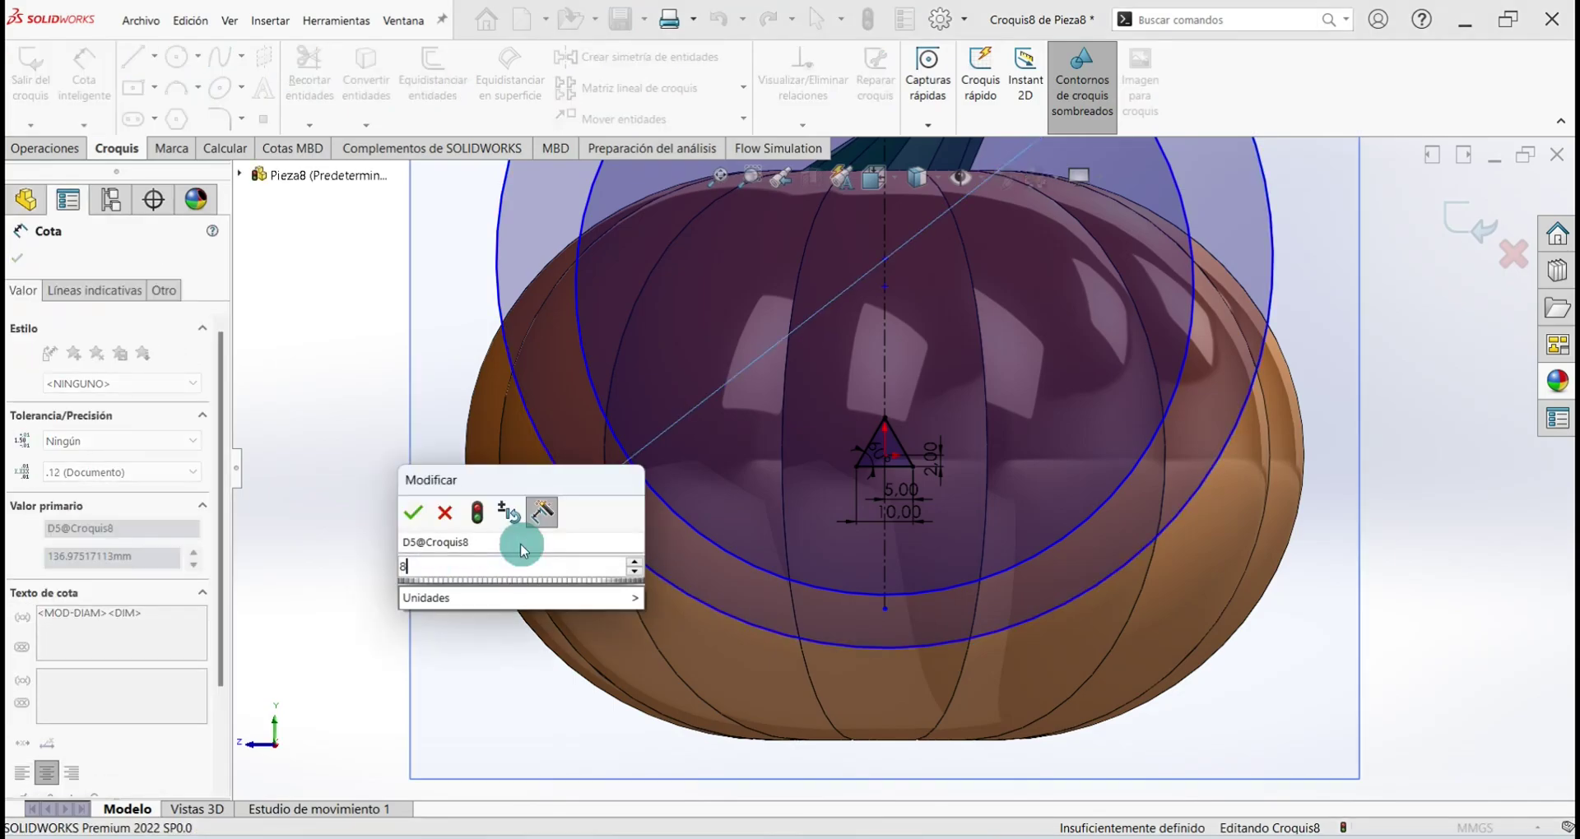
{"action": "key", "text": "Return"}
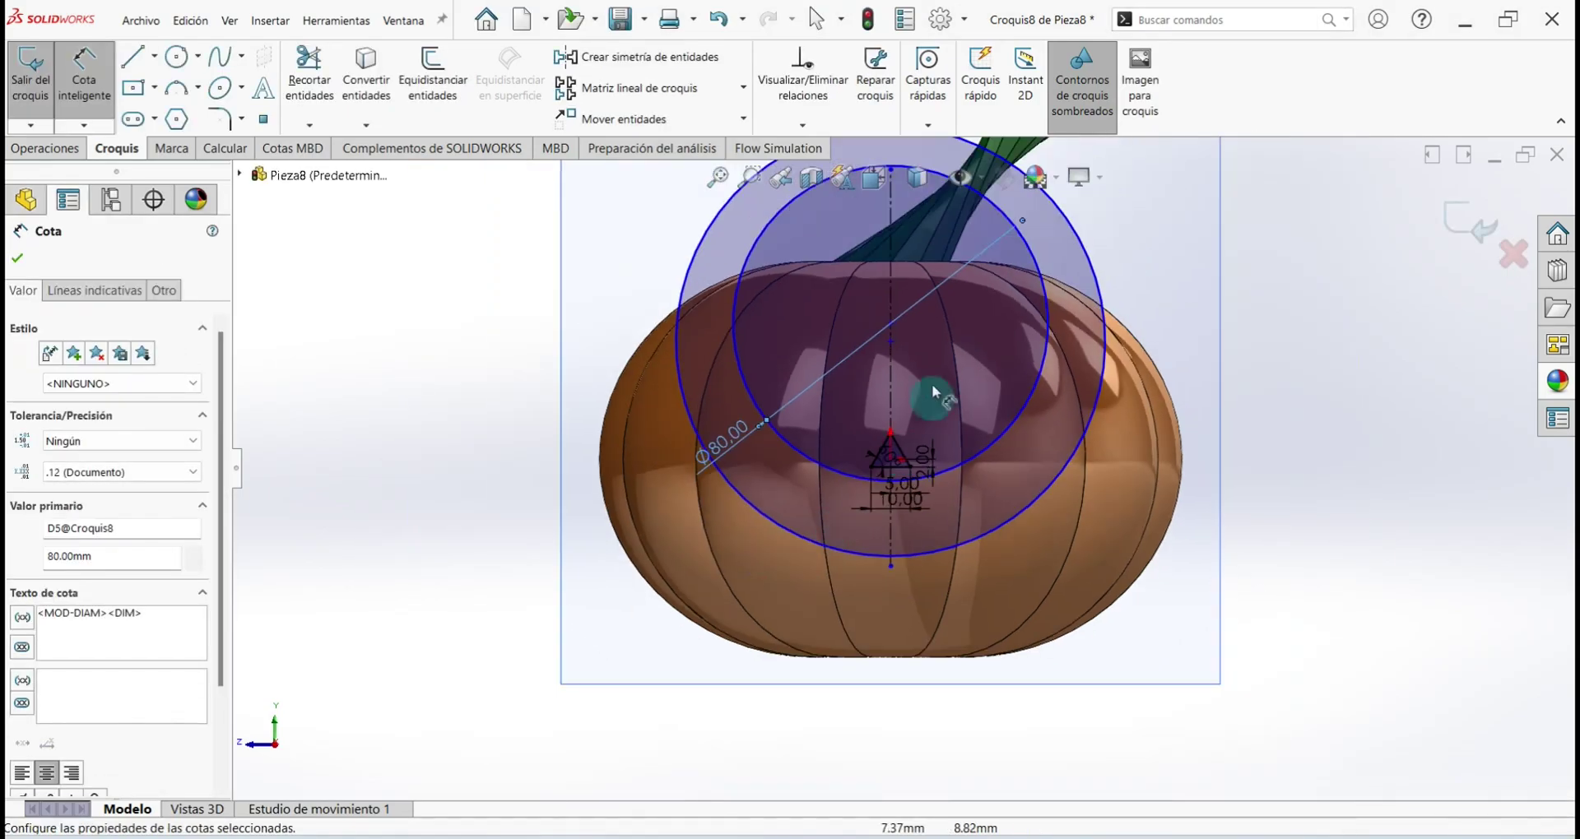
{"action": "middle_click_drag", "start_coordinate": [932, 383], "coordinate": [917, 424], "text": "ctrl"}
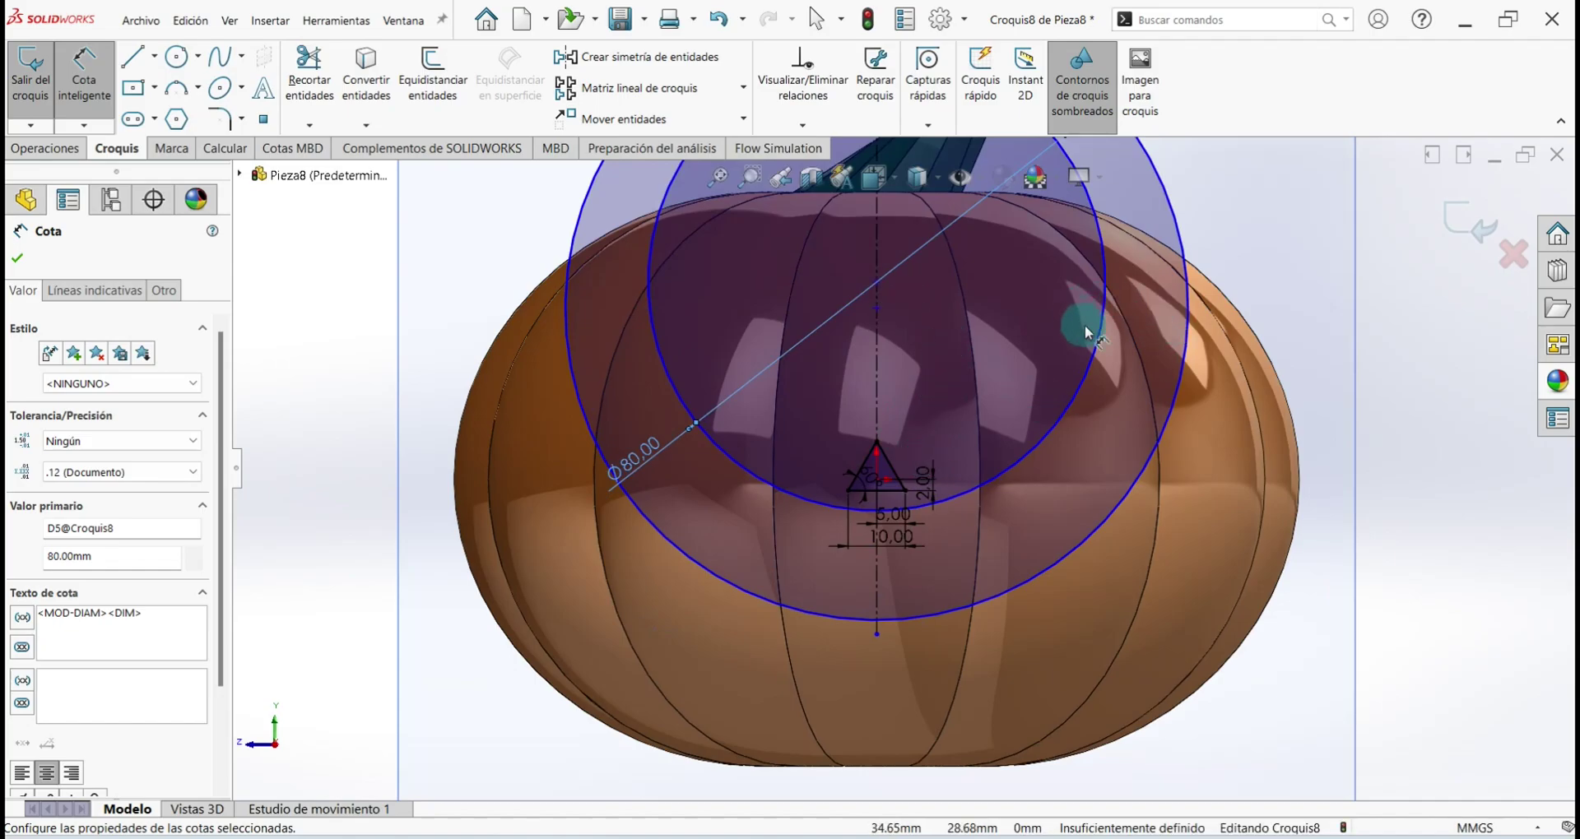
{"action": "left_click", "coordinate": [877, 282]}
{"action": "left_click", "coordinate": [892, 461]}
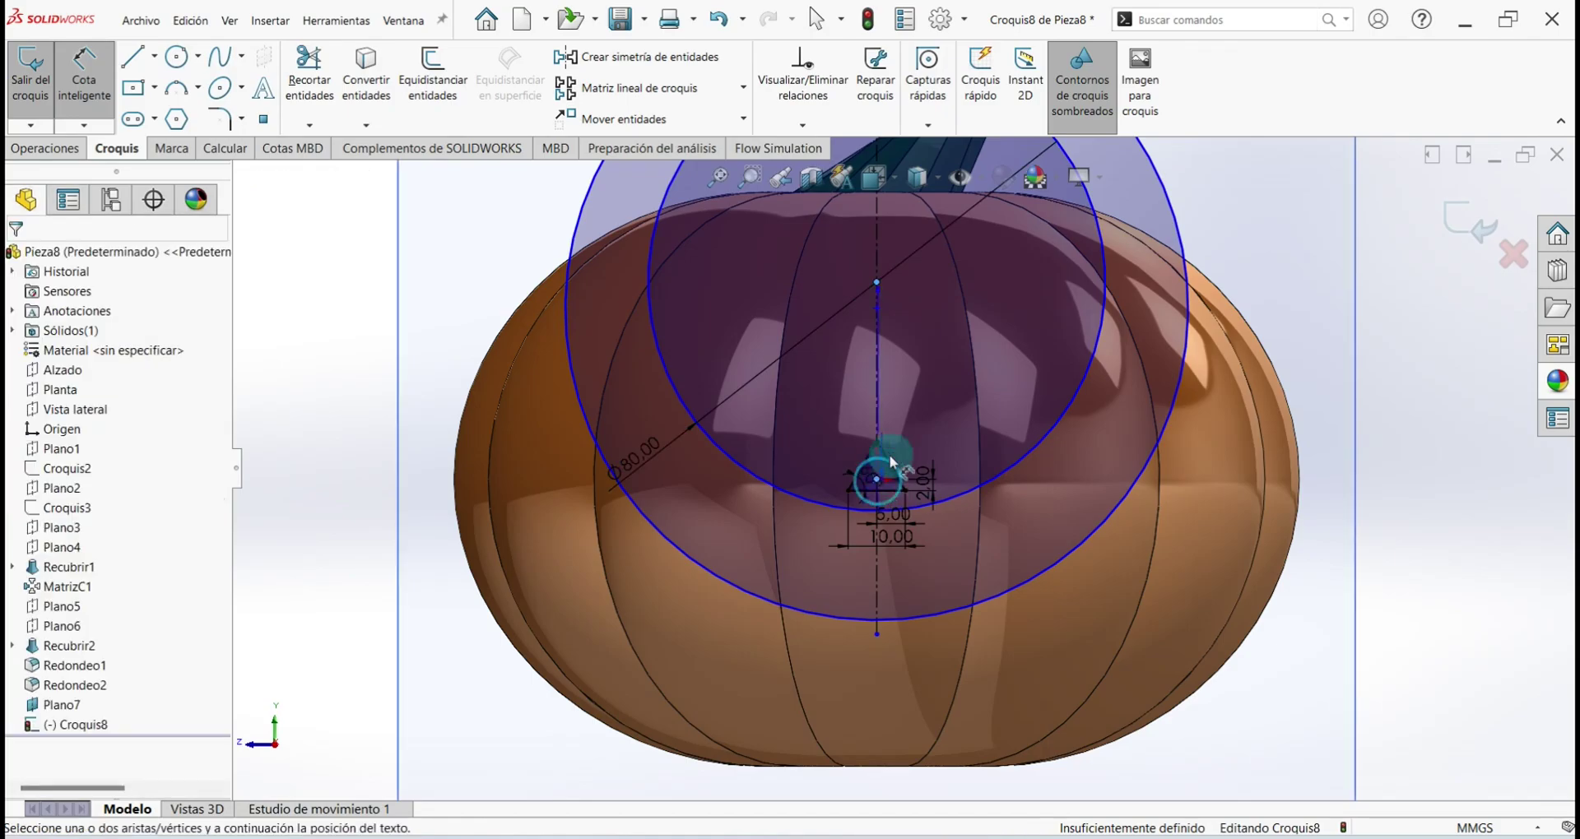
{"action": "left_click", "coordinate": [944, 387]}
{"action": "type", "text": "15"}
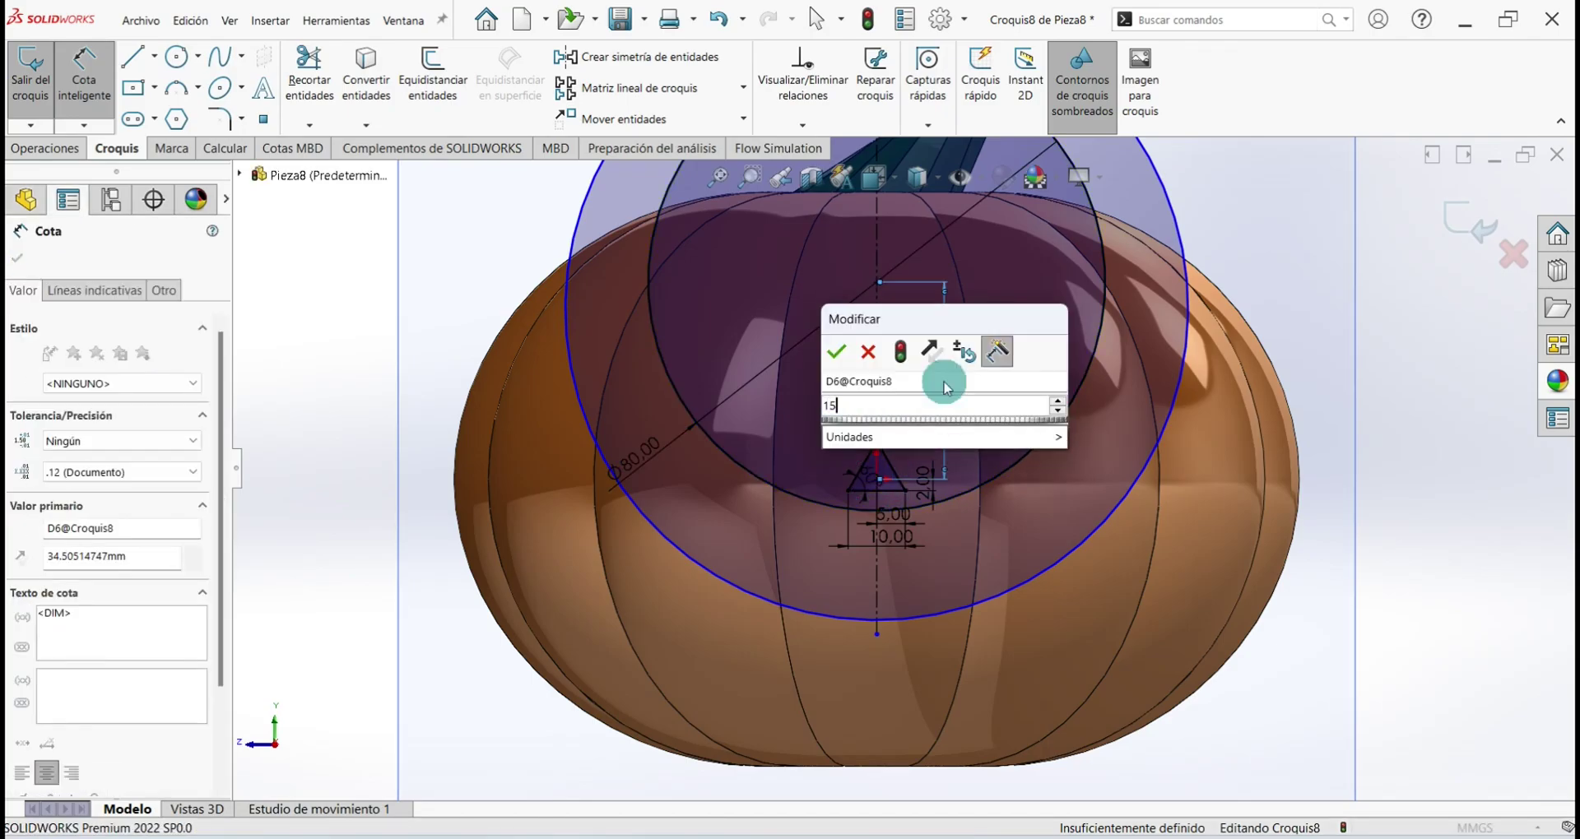
{"action": "key", "text": "Return"}
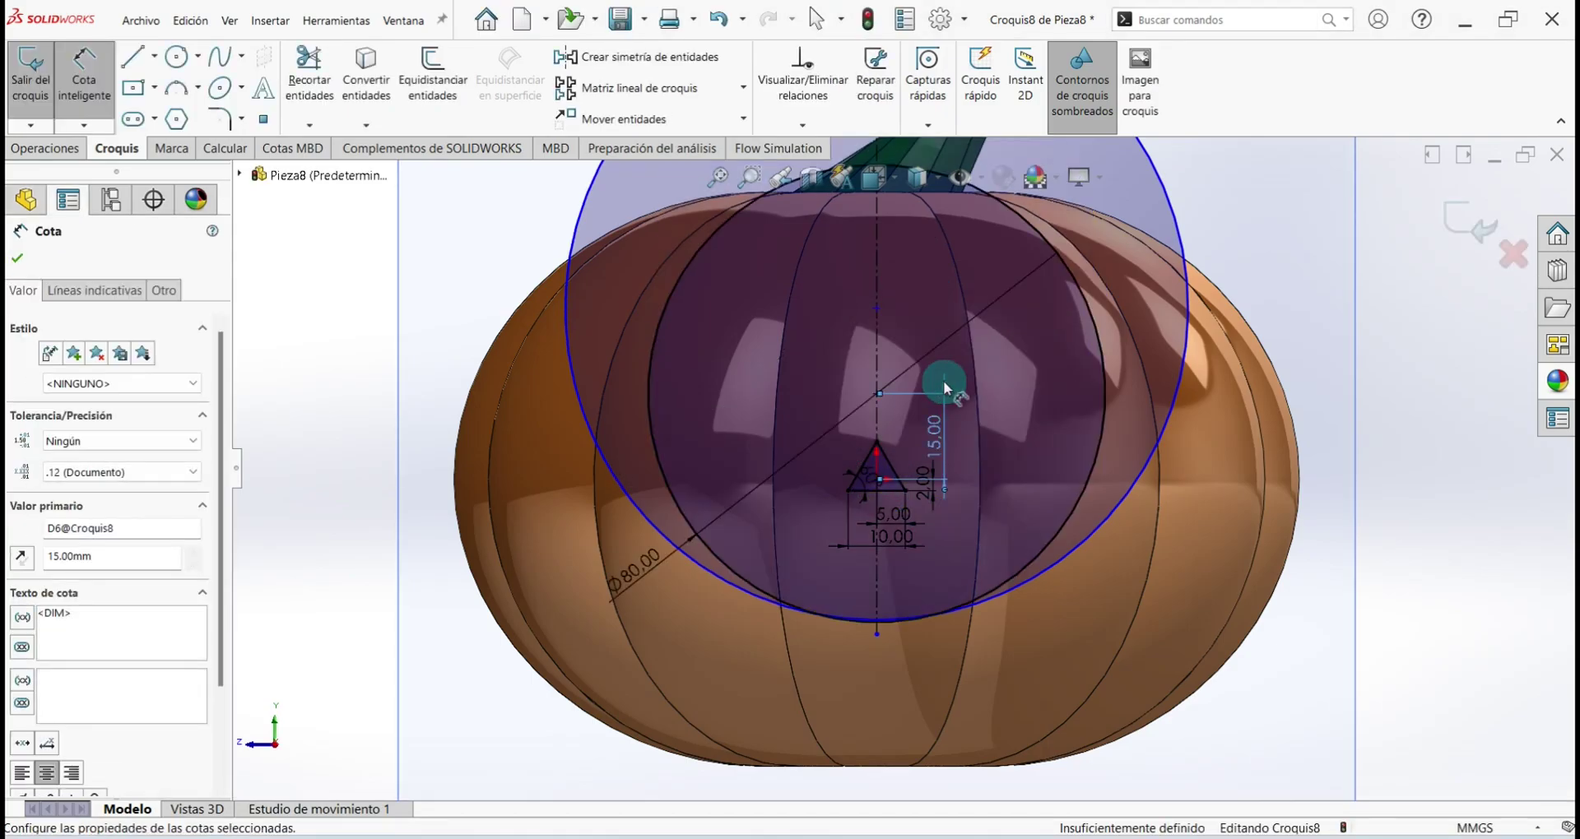
Give the other circle Ø90 with its centre 32 mm above the triangle
{"action": "left_click", "coordinate": [567, 257]}
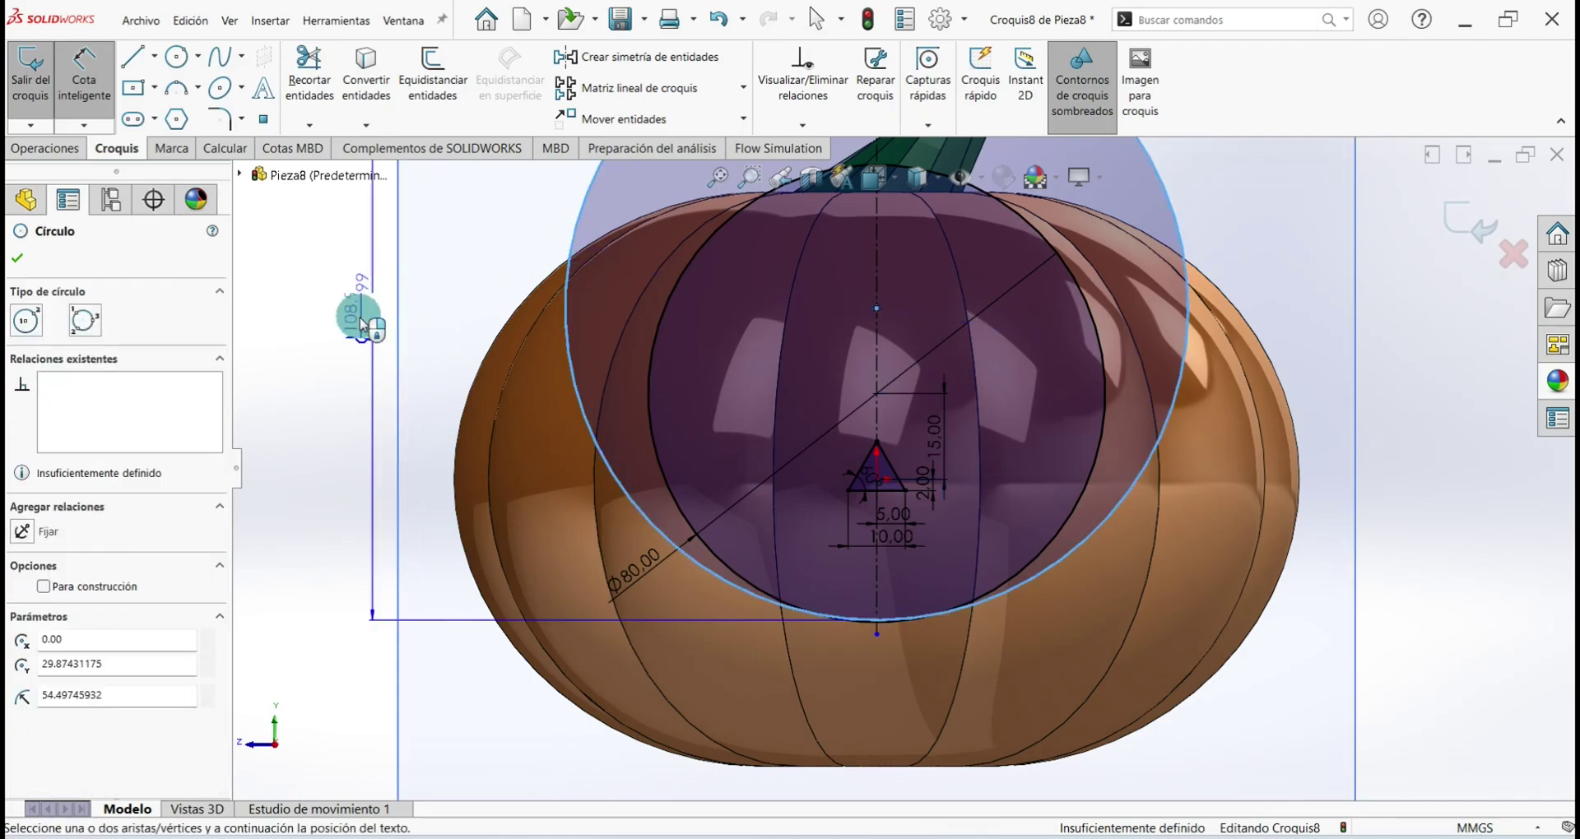
{"action": "left_click", "coordinate": [359, 323]}
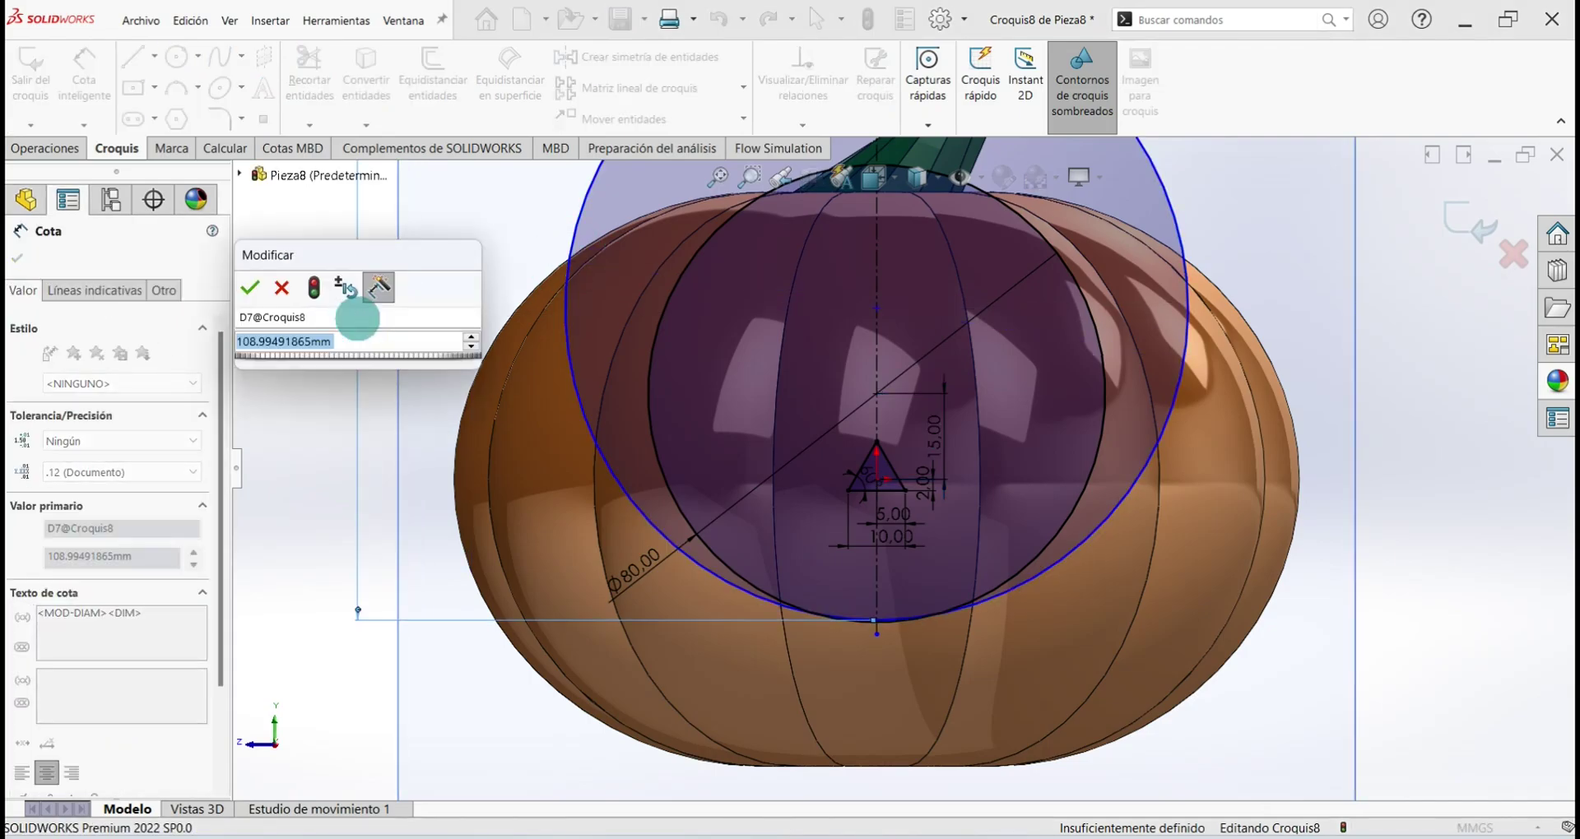
{"action": "type", "text": "90"}
{"action": "key", "text": "Return"}
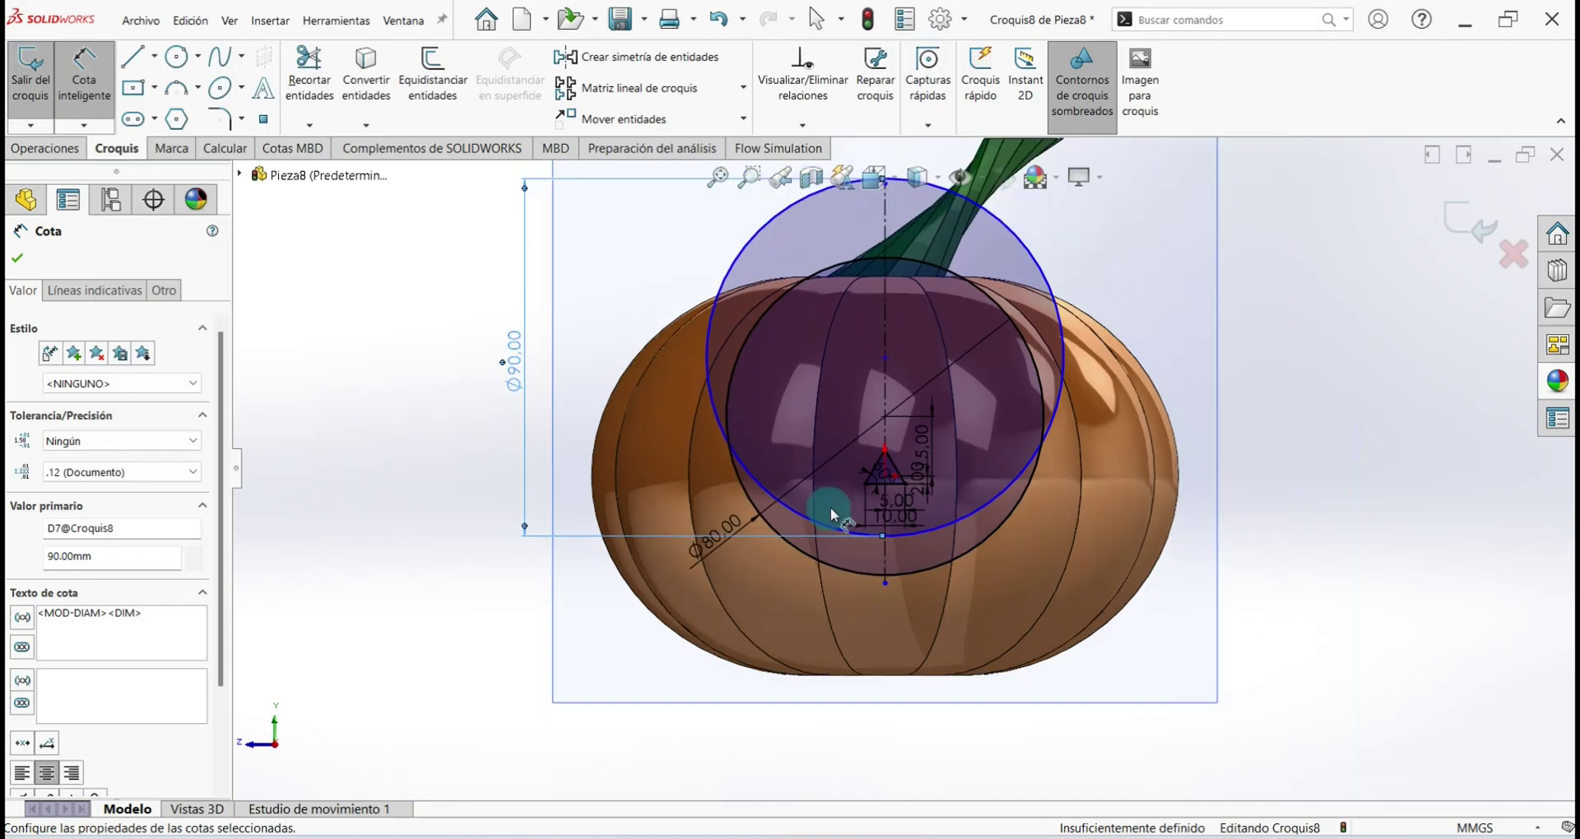
{"action": "scroll", "coordinate": [1008, 280], "scroll_direction": "down", "scroll_amount": 2}
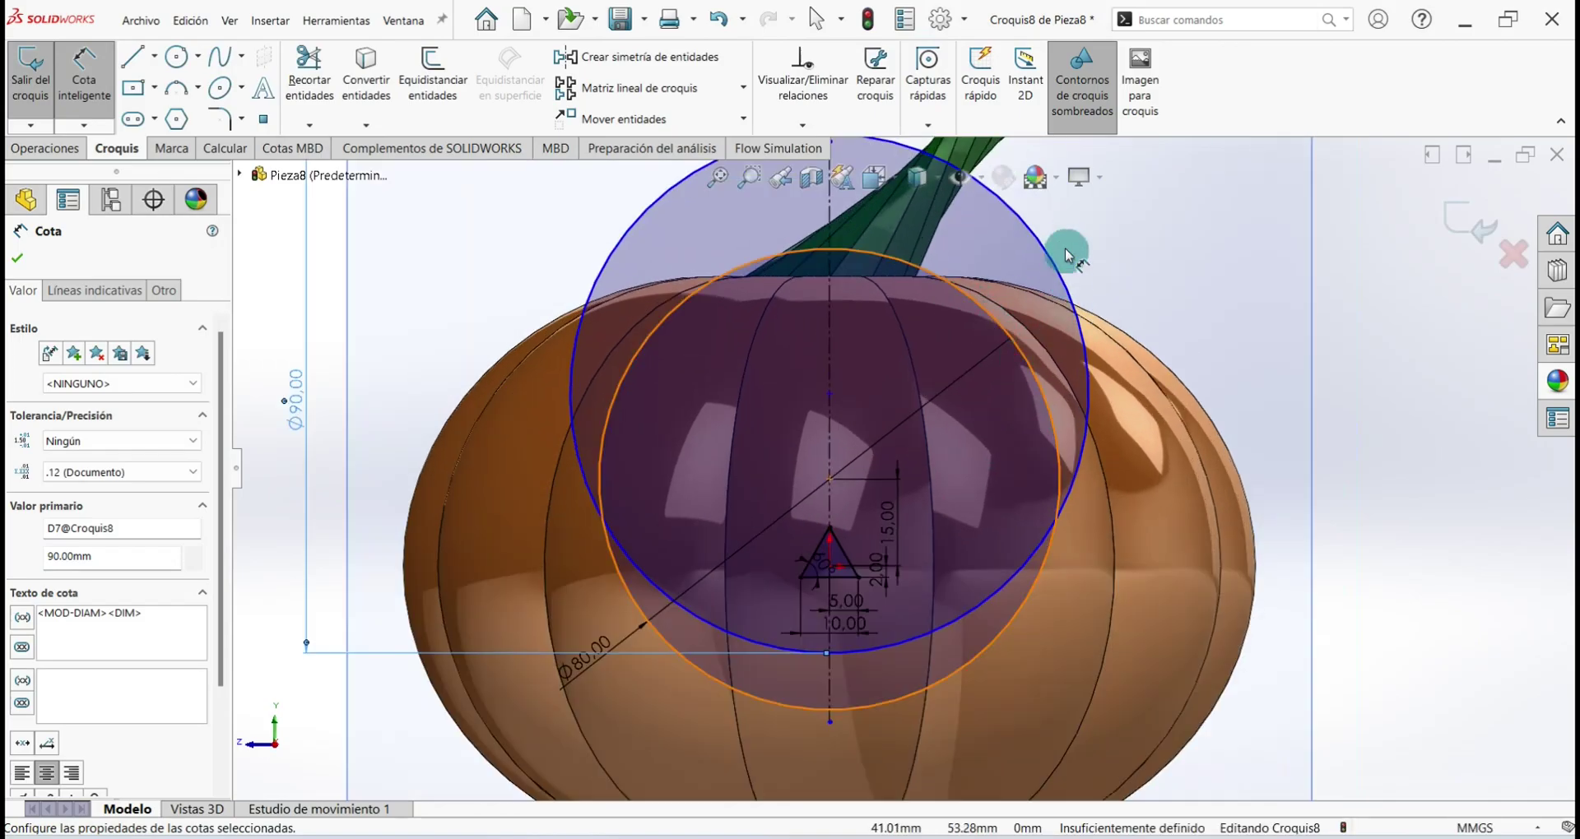
{"action": "left_click", "coordinate": [829, 395]}
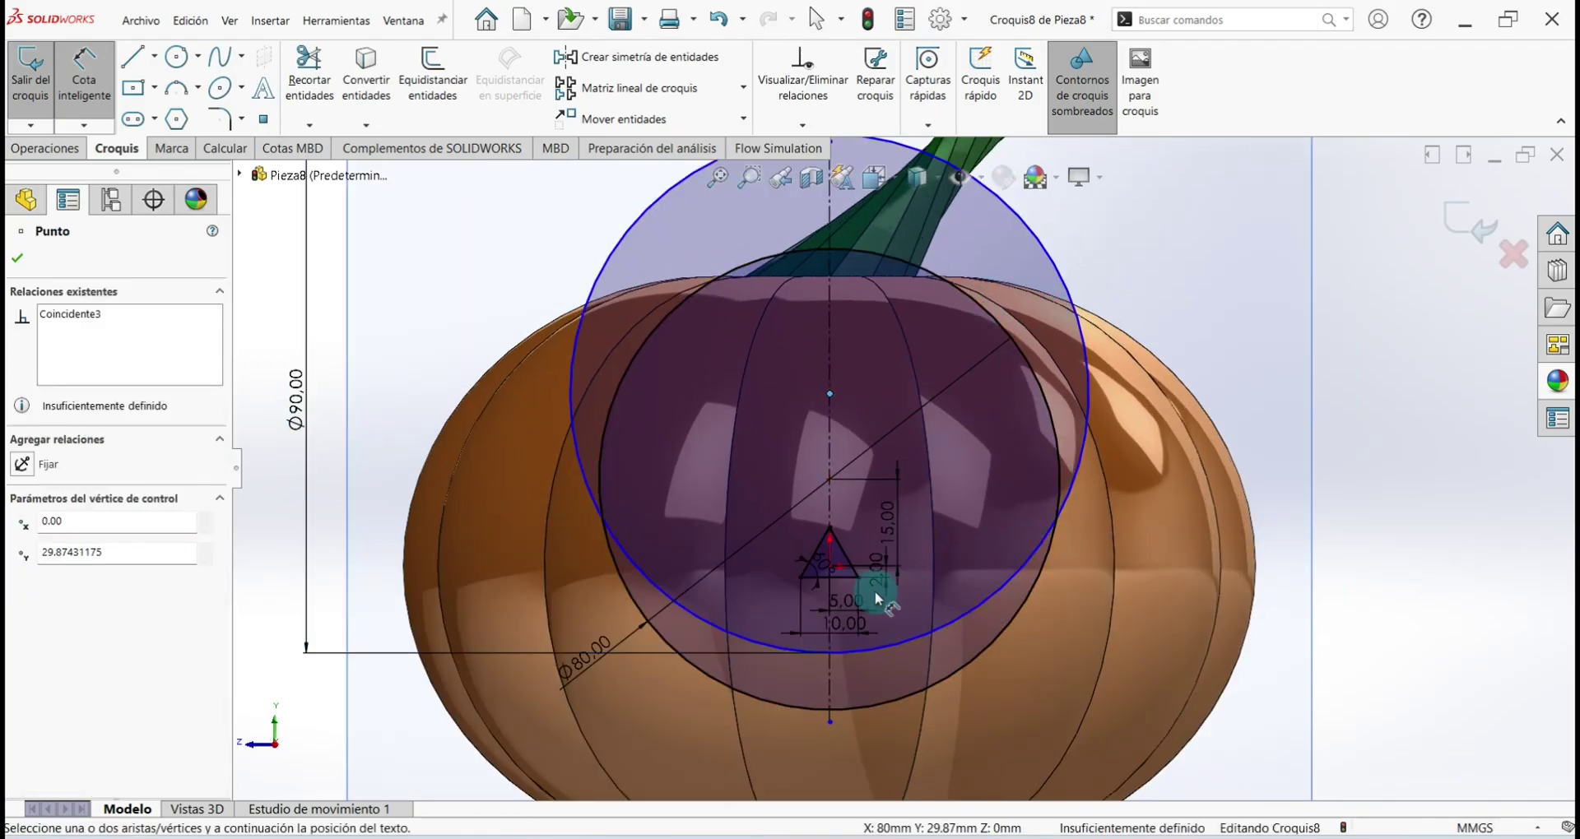
{"action": "left_click", "coordinate": [827, 565]}
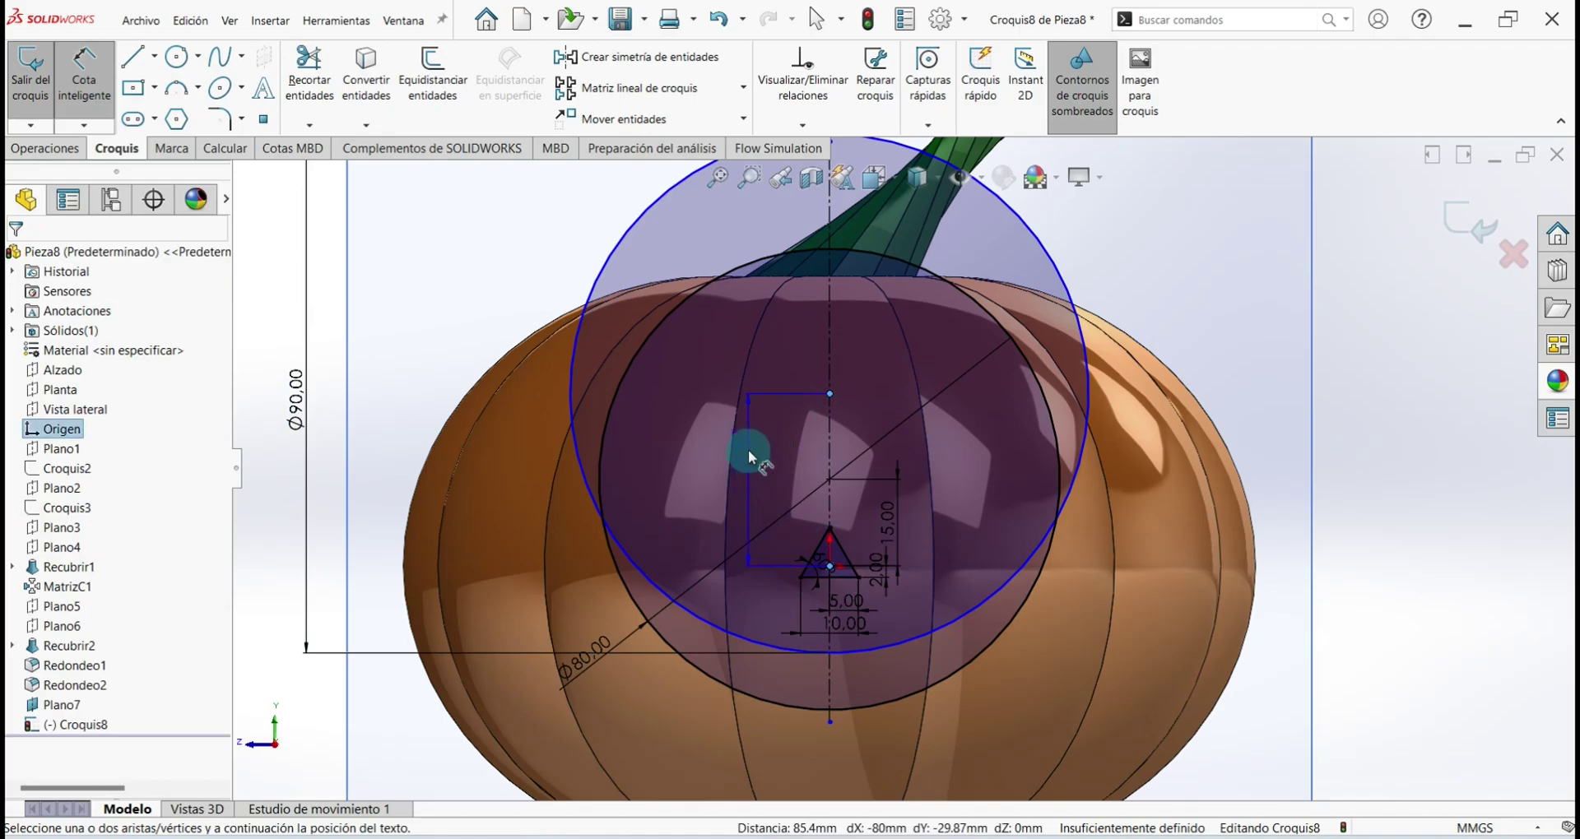
{"action": "left_click", "coordinate": [748, 451]}
{"action": "type", "text": "3"}
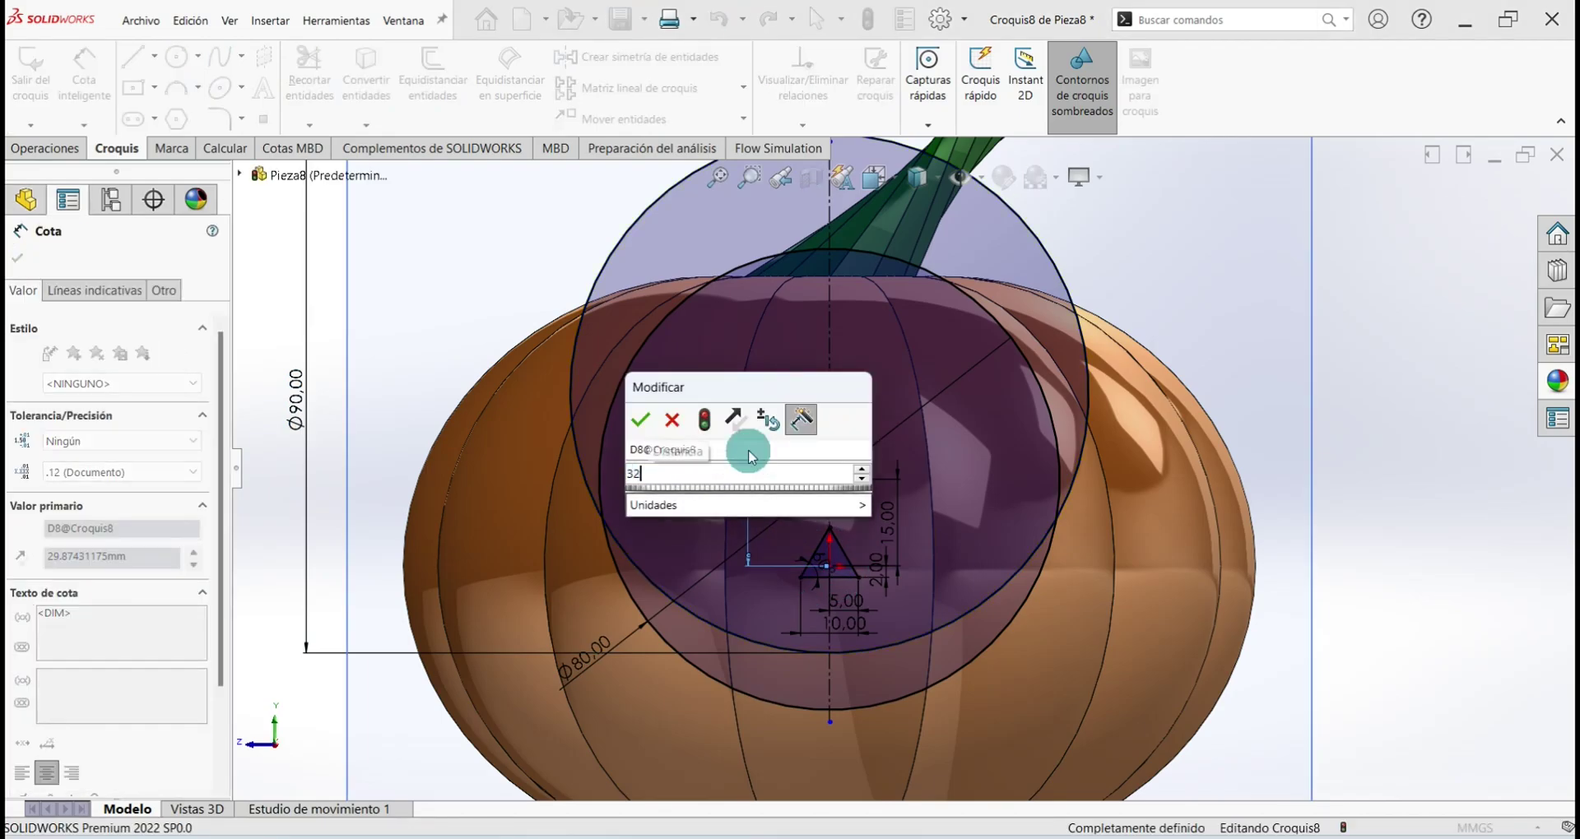
{"action": "type", "text": "2"}
{"action": "key", "text": "Return"}
{"action": "scroll", "coordinate": [882, 580], "scroll_direction": "up", "scroll_amount": 3}
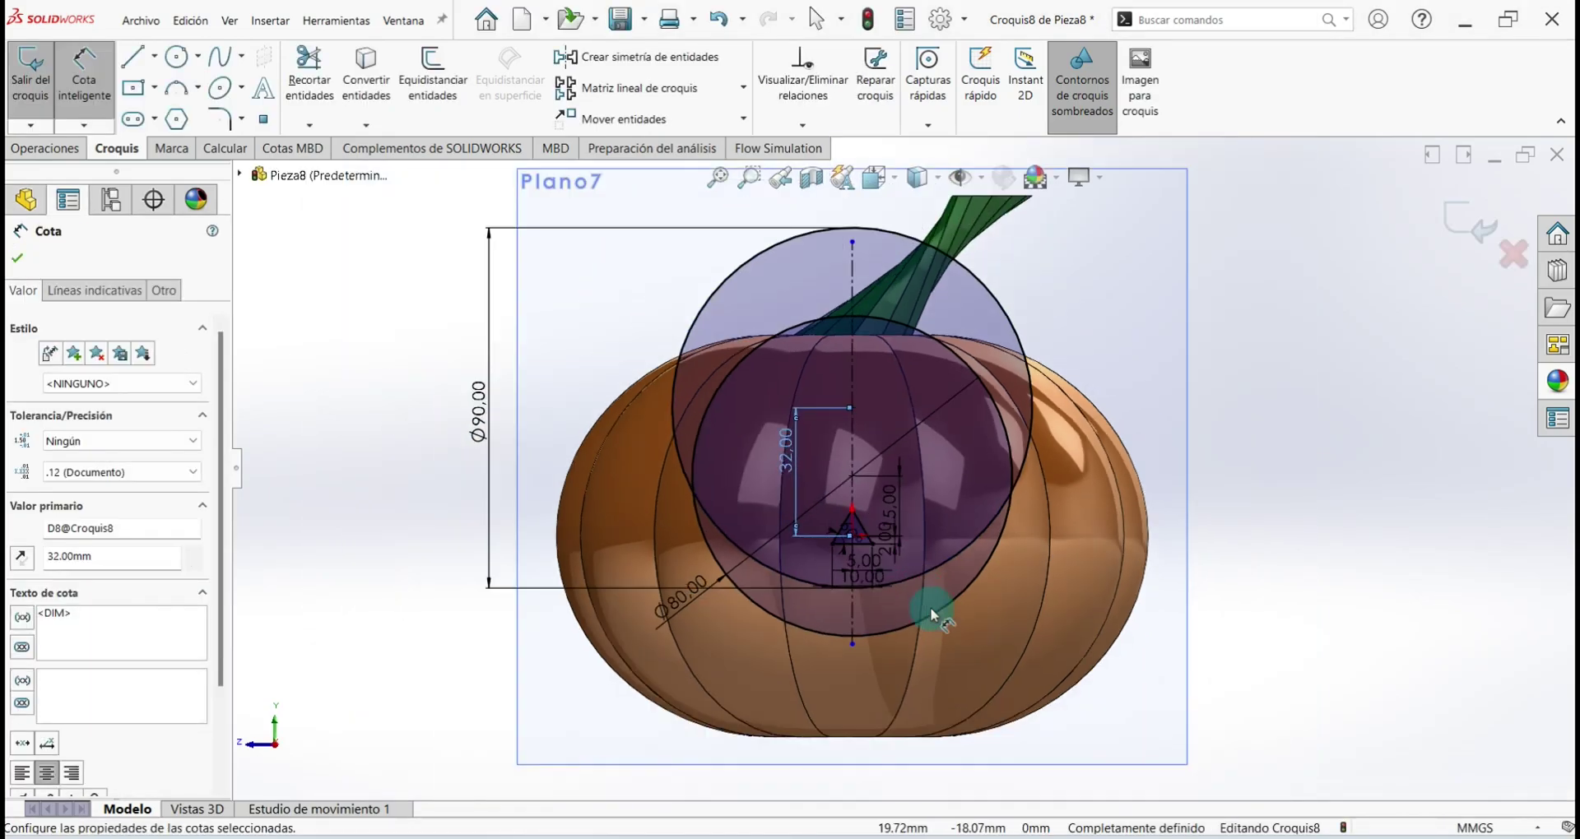
{"action": "scroll", "coordinate": [979, 497], "scroll_direction": "down", "scroll_amount": 2}
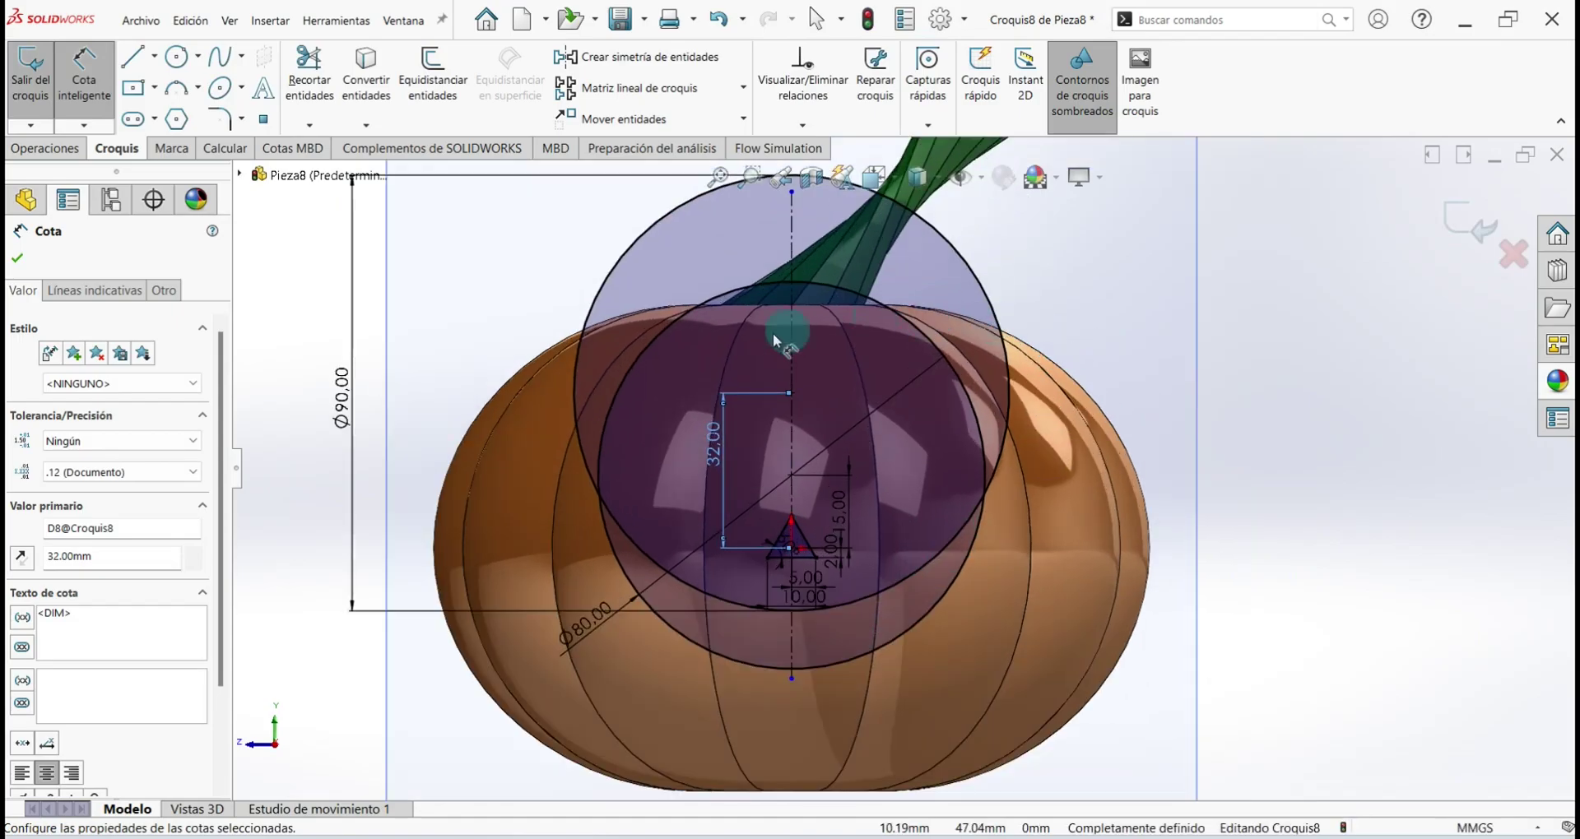
{"action": "left_click", "coordinate": [337, 679]}
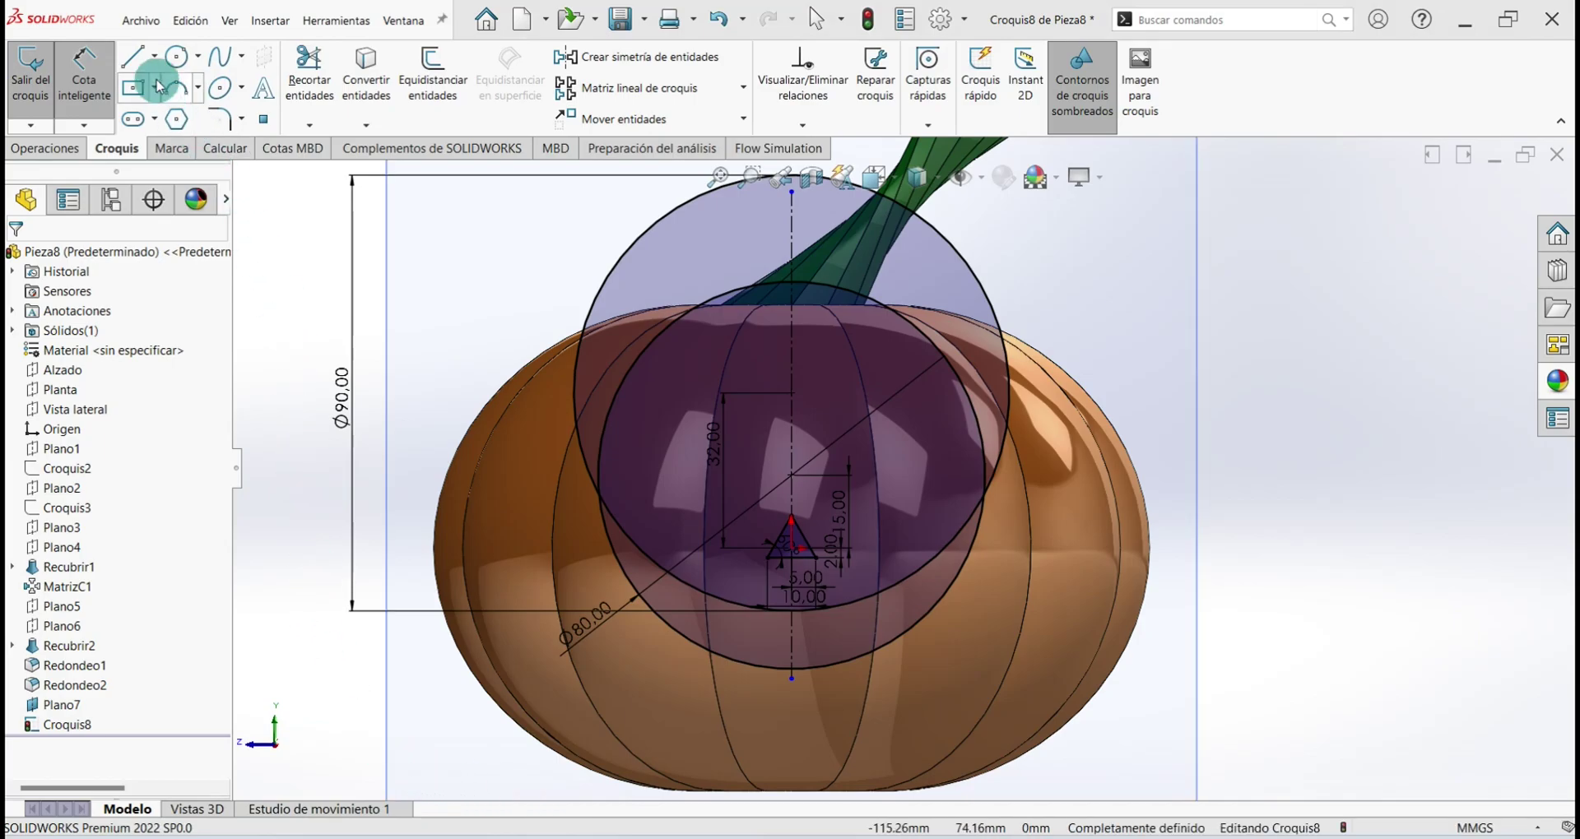
Draw the first short vertical leg below the nose triangle
{"action": "left_click", "coordinate": [132, 57]}
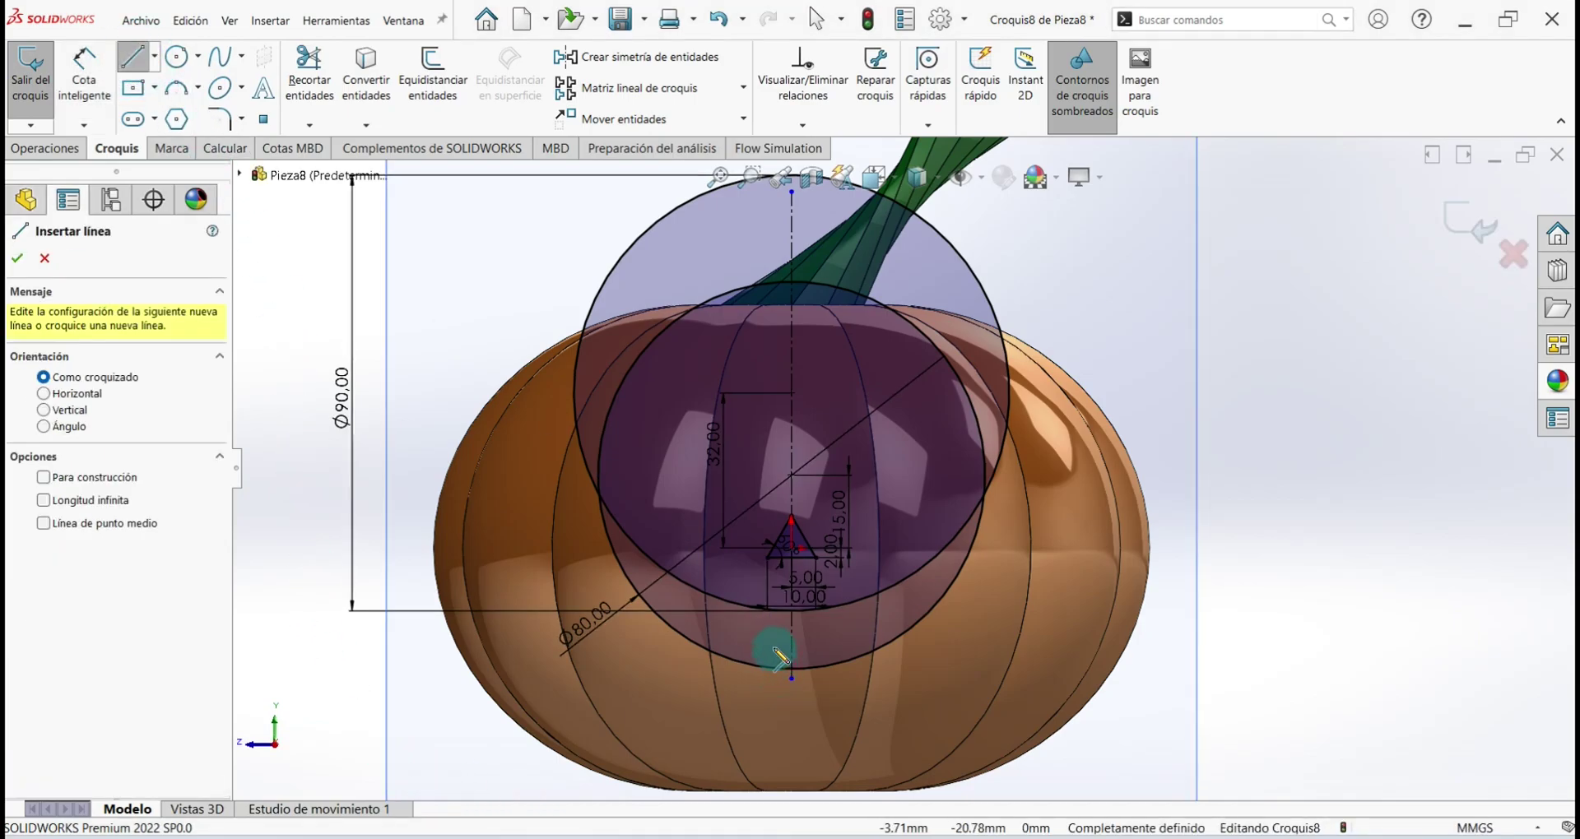
{"action": "left_click", "coordinate": [774, 648]}
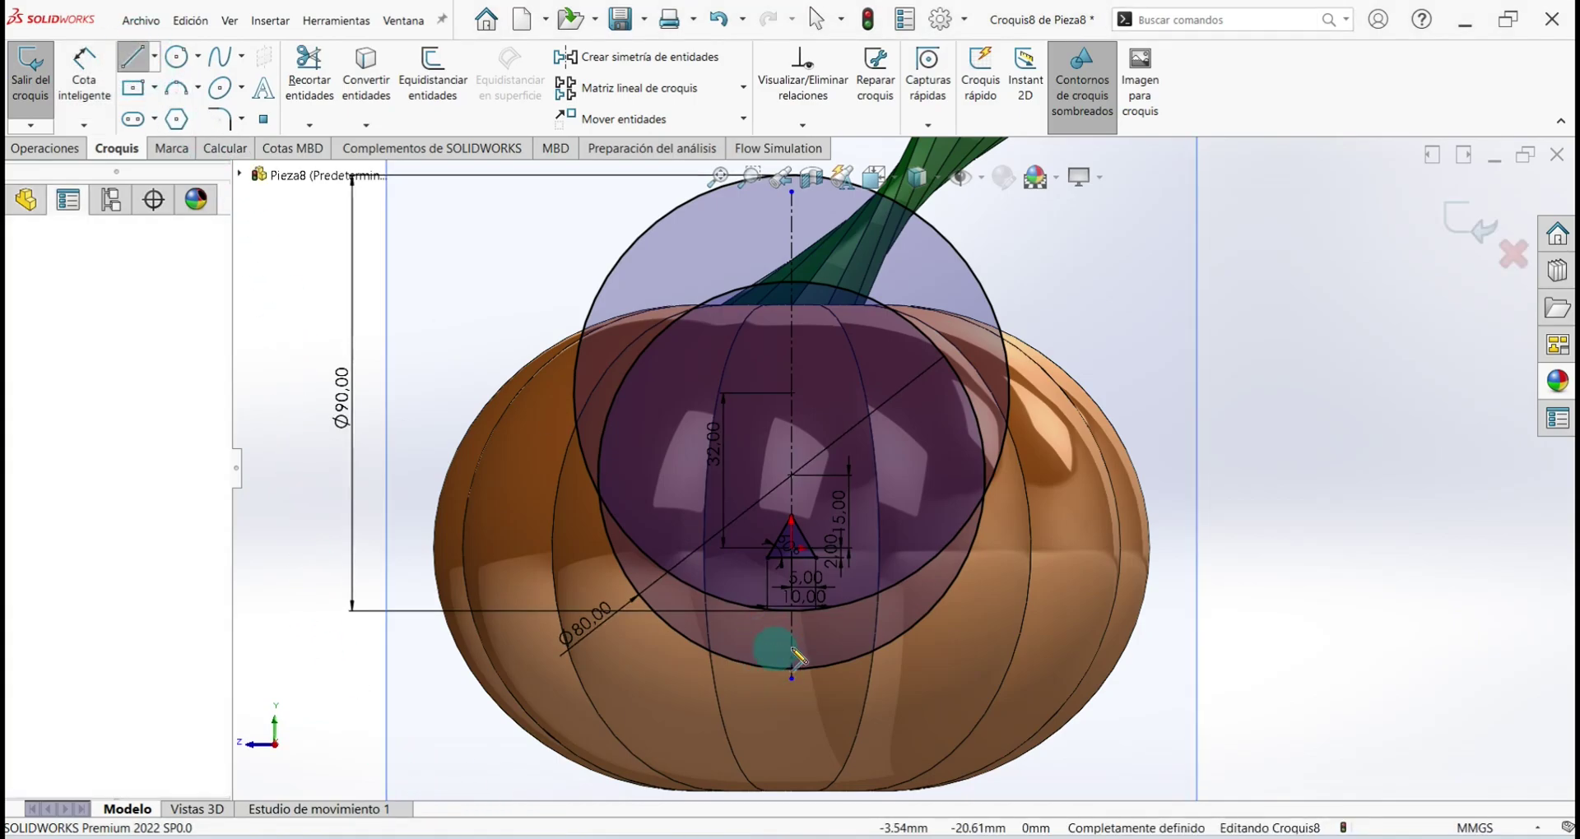
{"action": "right_click", "coordinate": [874, 645]}
{"action": "left_click", "coordinate": [876, 645]}
{"action": "left_click", "coordinate": [132, 56]}
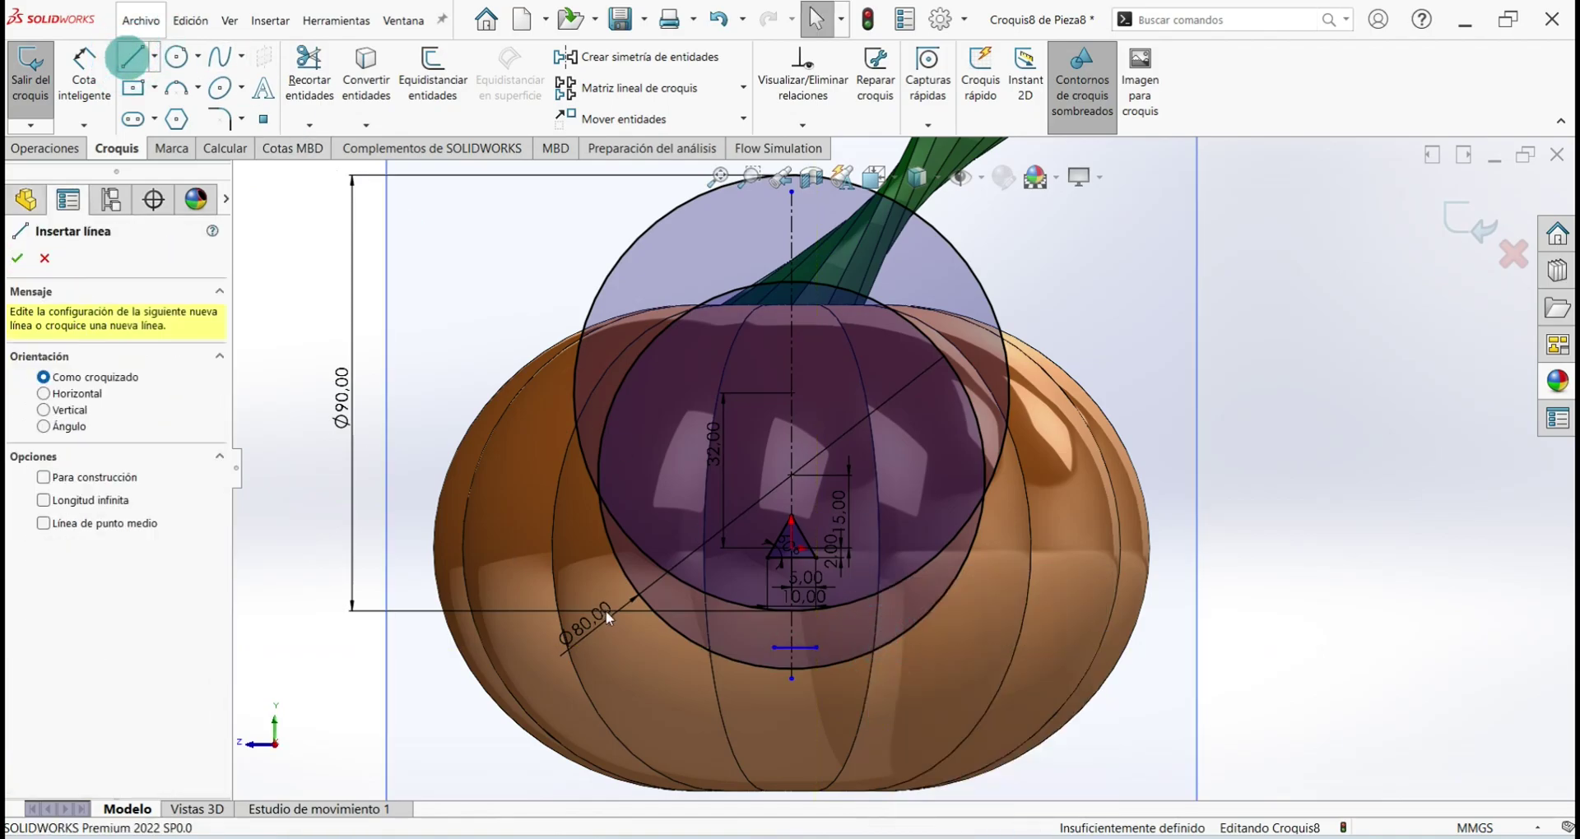
{"action": "left_click", "coordinate": [775, 650]}
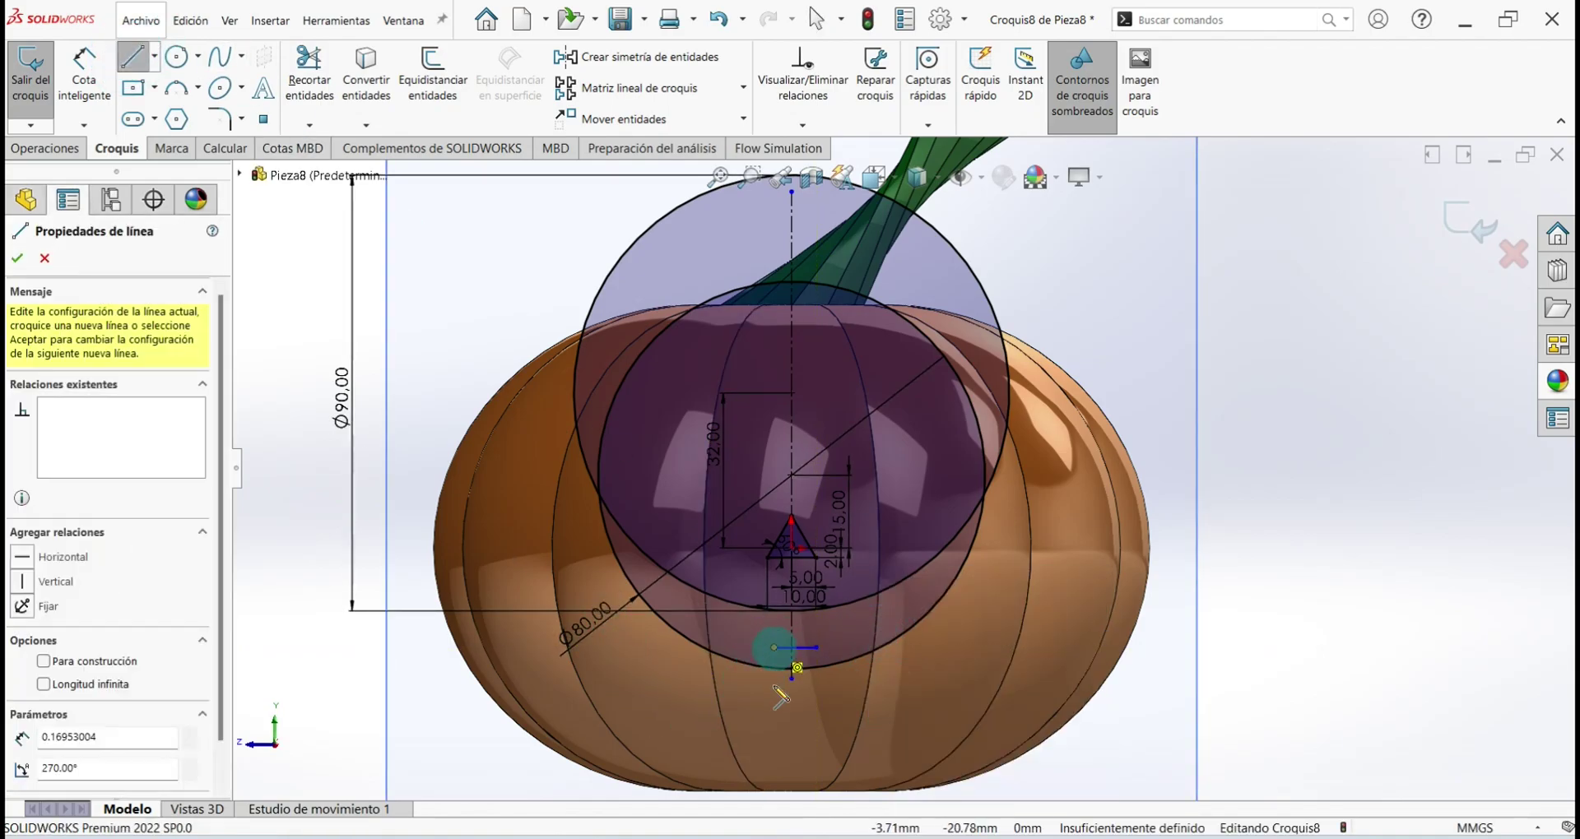
{"action": "left_click", "coordinate": [774, 685]}
{"action": "right_click", "coordinate": [798, 695]}
{"action": "left_click", "coordinate": [833, 682]}
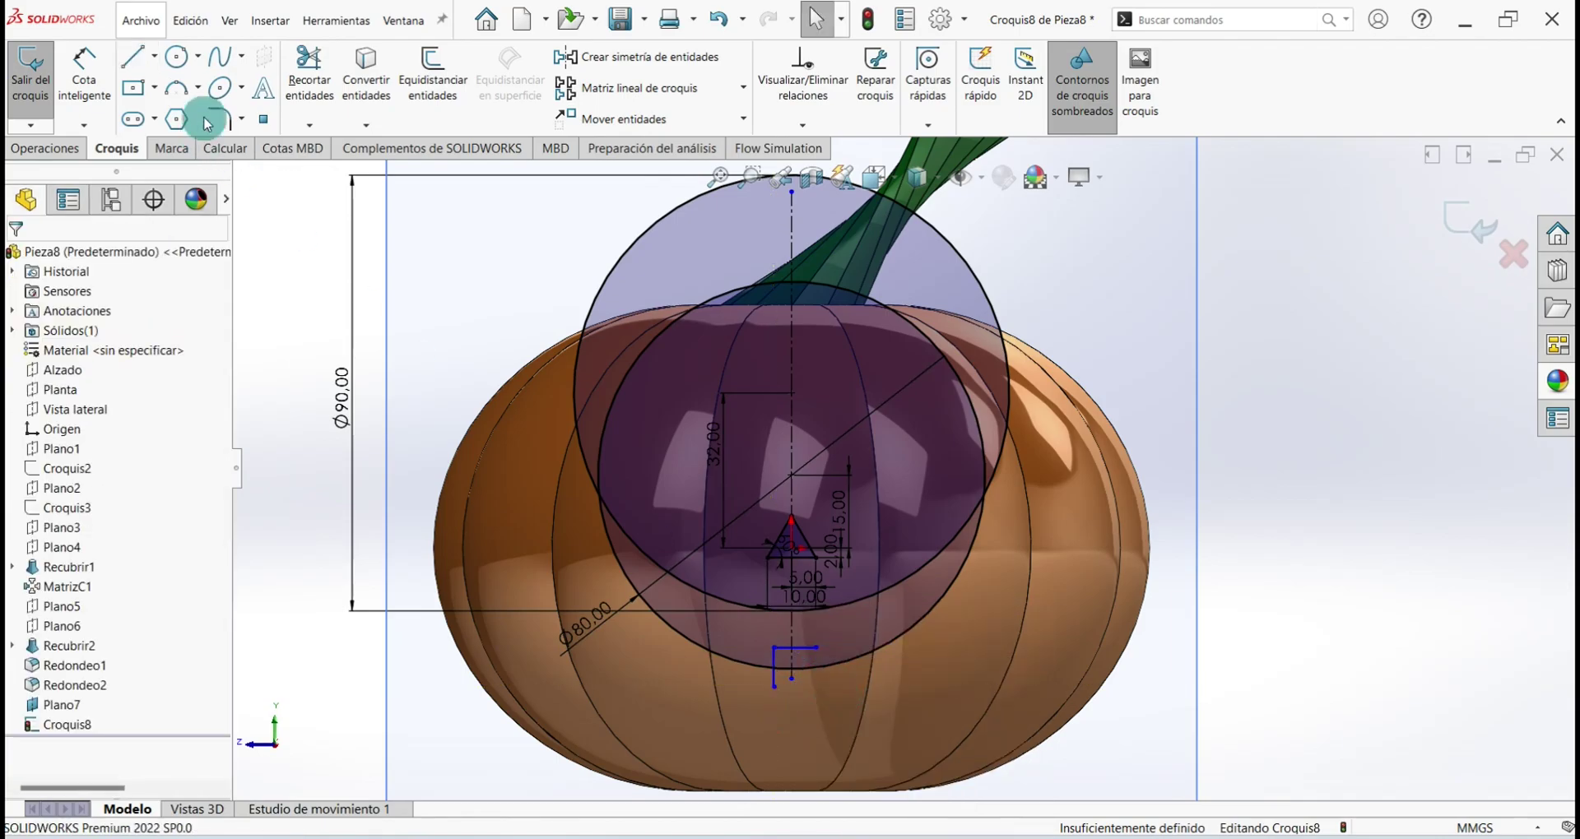
Draw the second short vertical leg, completing the open outline with its top connector
{"action": "left_click", "coordinate": [135, 56]}
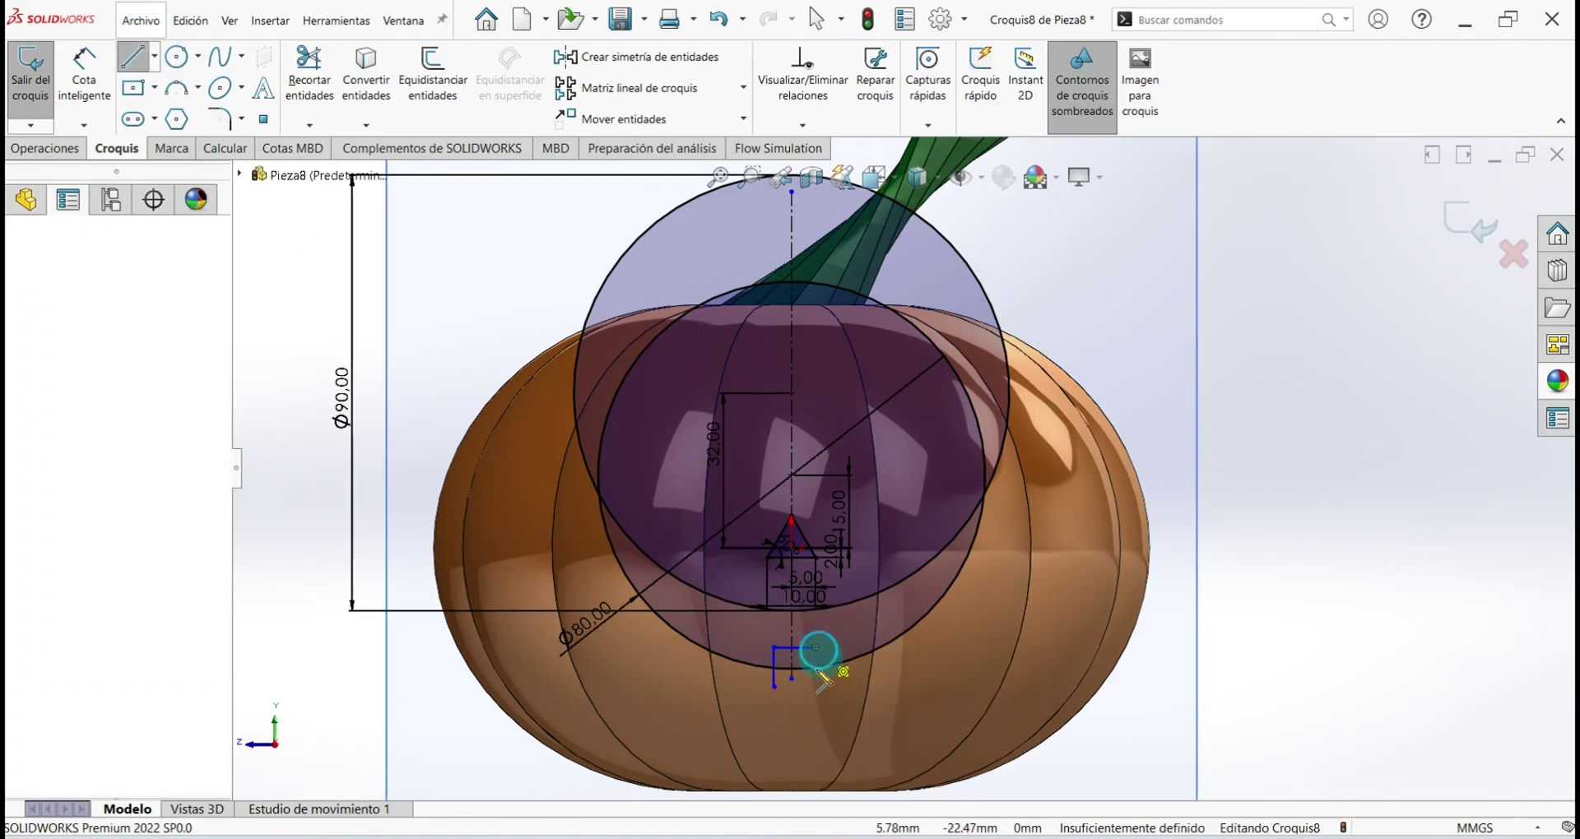
{"action": "left_click_drag", "start_coordinate": [816, 647], "coordinate": [819, 707]}
{"action": "left_click", "coordinate": [815, 702]}
{"action": "right_click", "coordinate": [909, 668]}
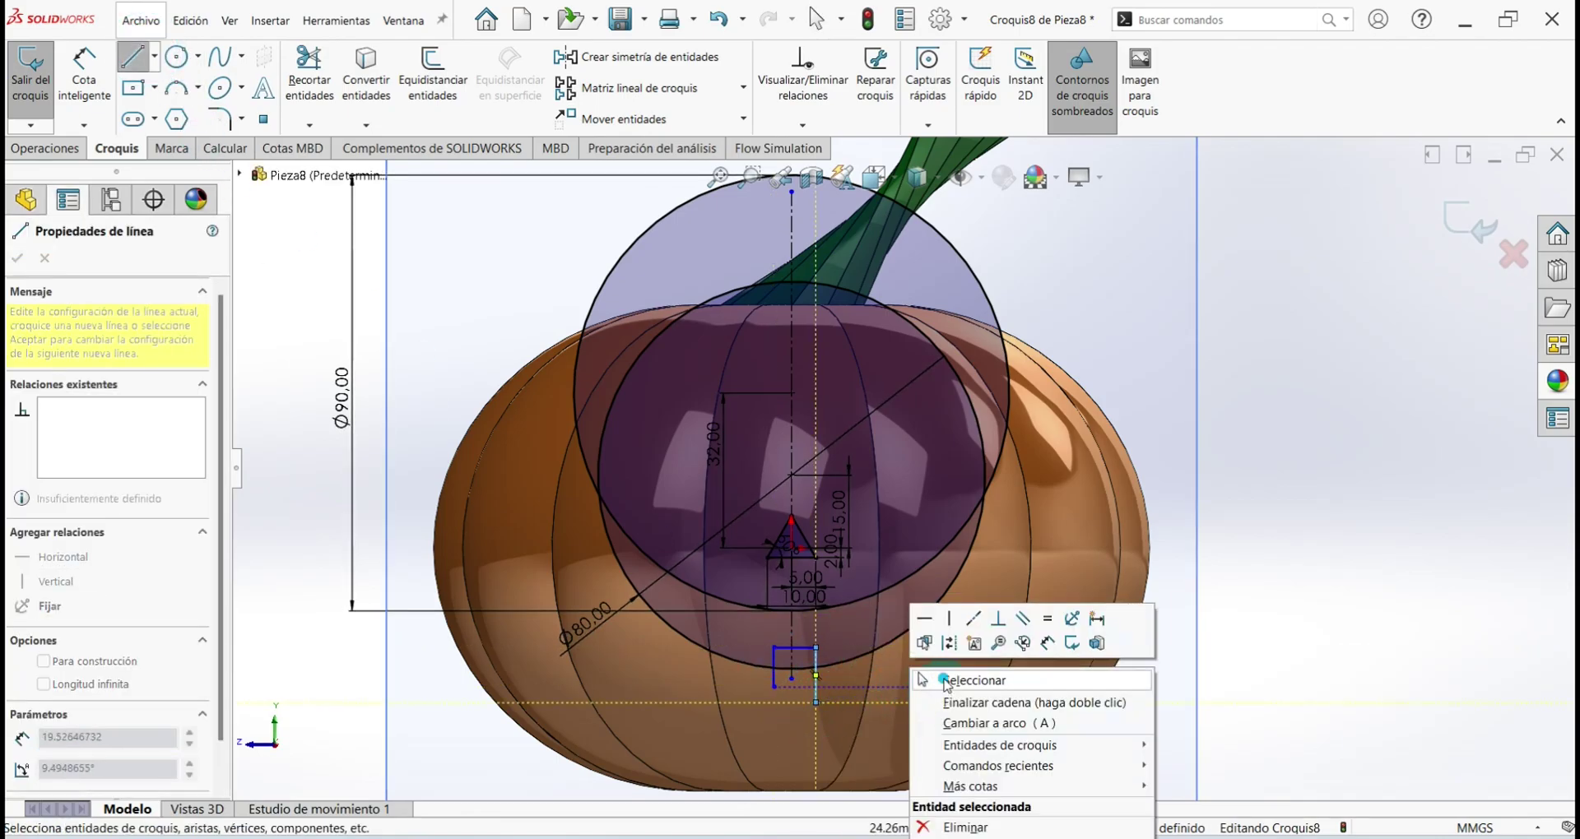
{"action": "left_click", "coordinate": [947, 681]}
Place a length dimension on the outline's top joining line
{"action": "left_click", "coordinate": [111, 90]}
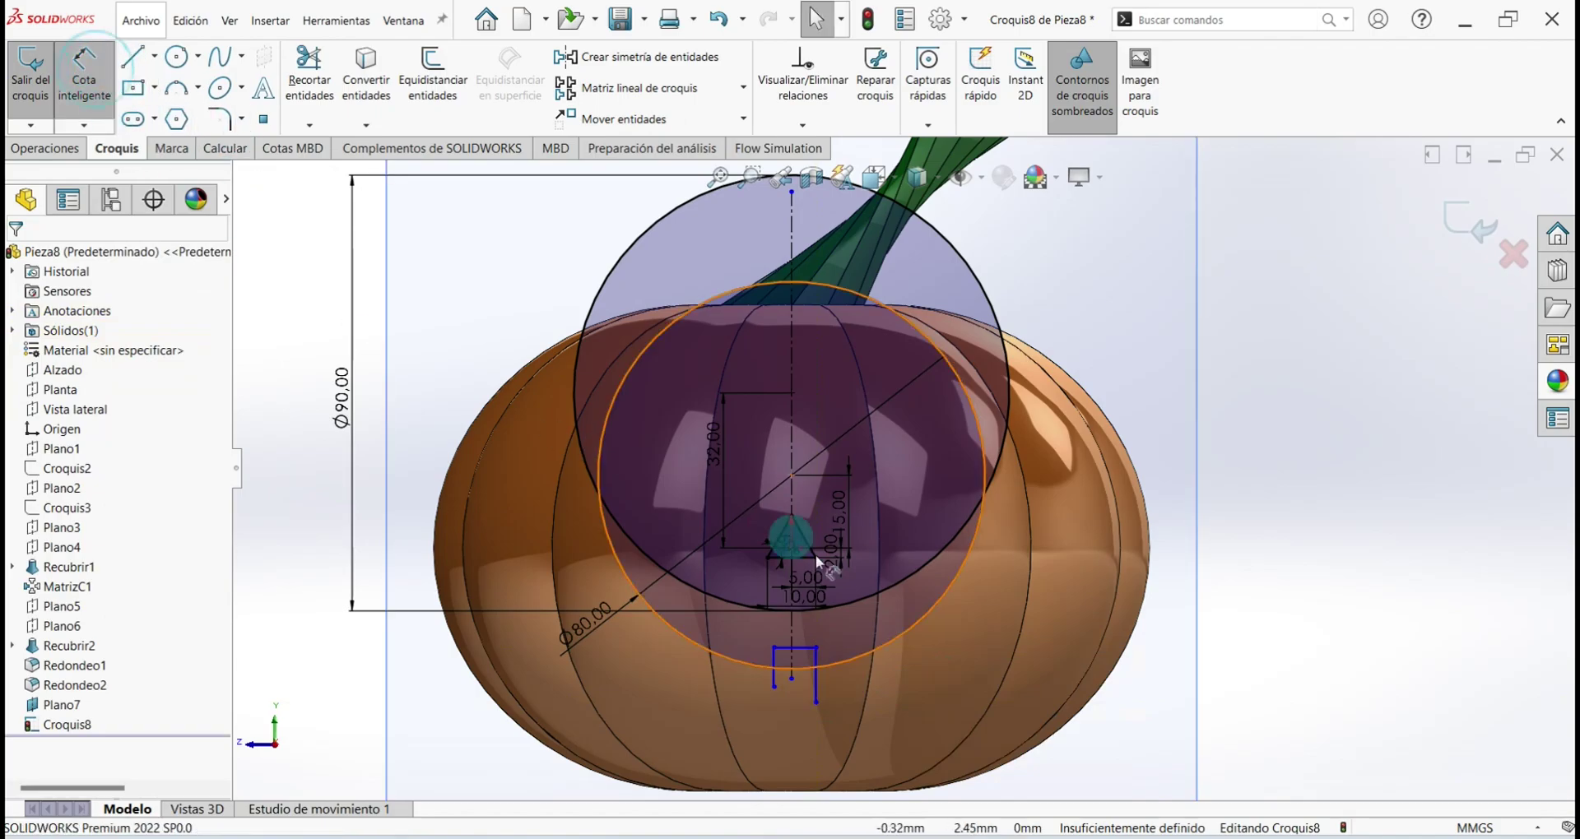
{"action": "left_click", "coordinate": [804, 647]}
{"action": "left_click", "coordinate": [803, 647]}
{"action": "left_click", "coordinate": [803, 631]}
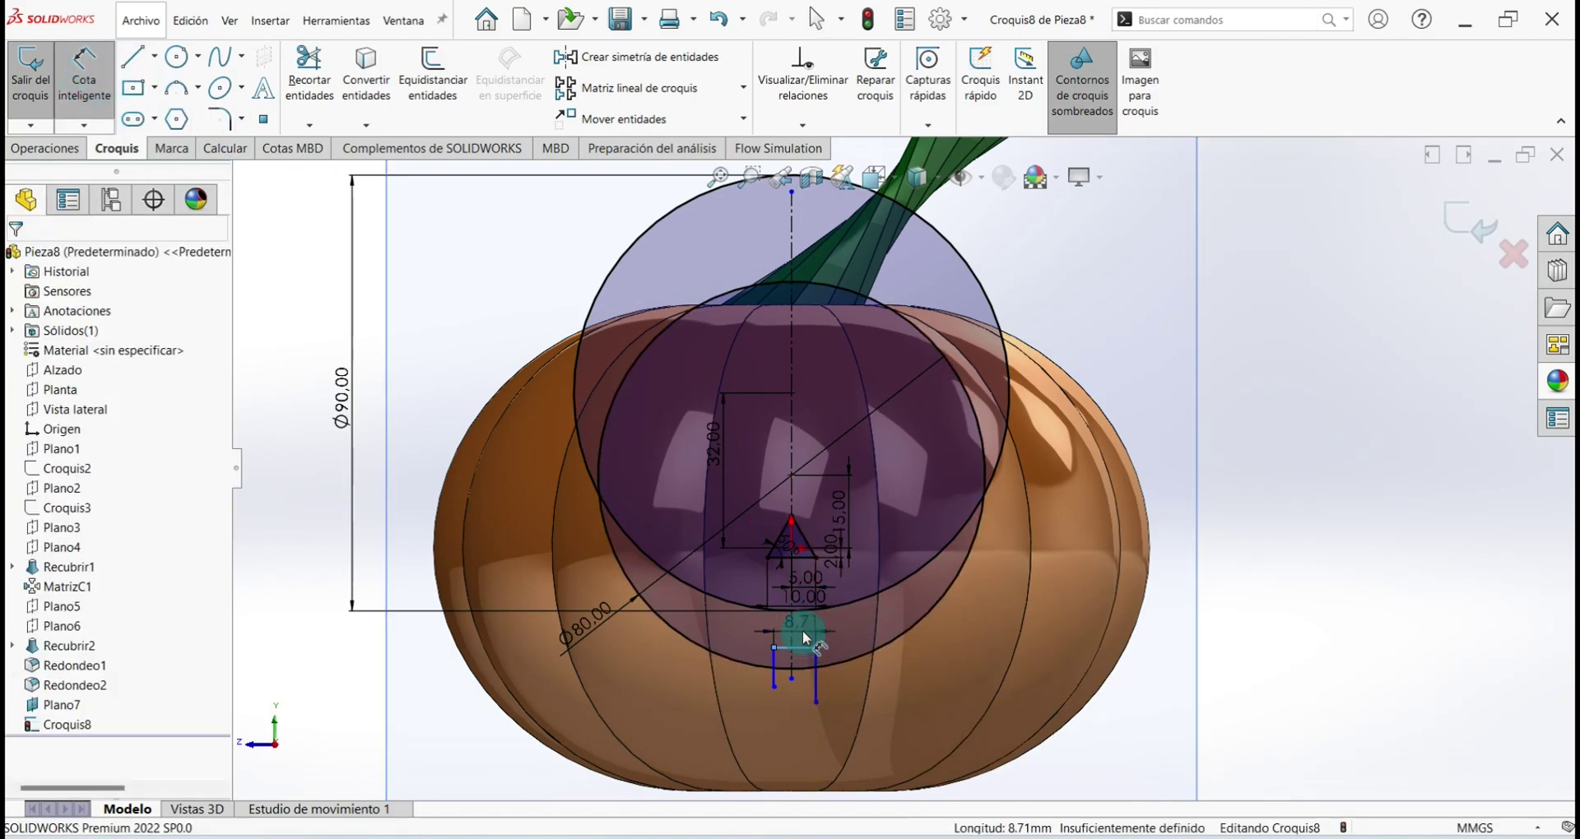
{"action": "type", "text": "10"}
Make the top line 10 mm wide and place it 17 mm below the nose triangle base
{"action": "key", "text": "Return"}
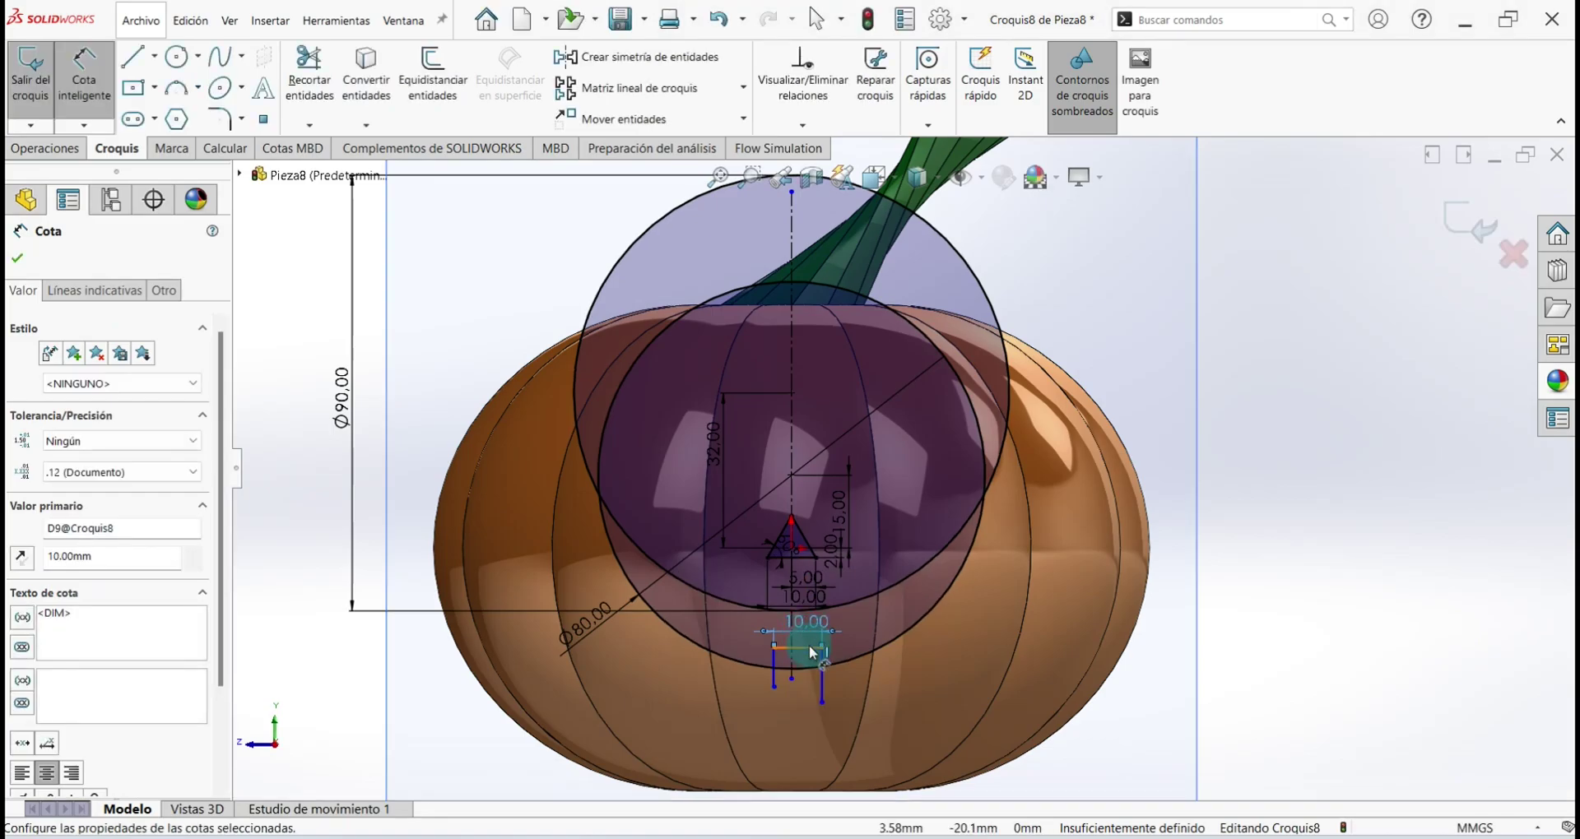
{"action": "left_click", "coordinate": [806, 648]}
{"action": "left_click", "coordinate": [808, 557]}
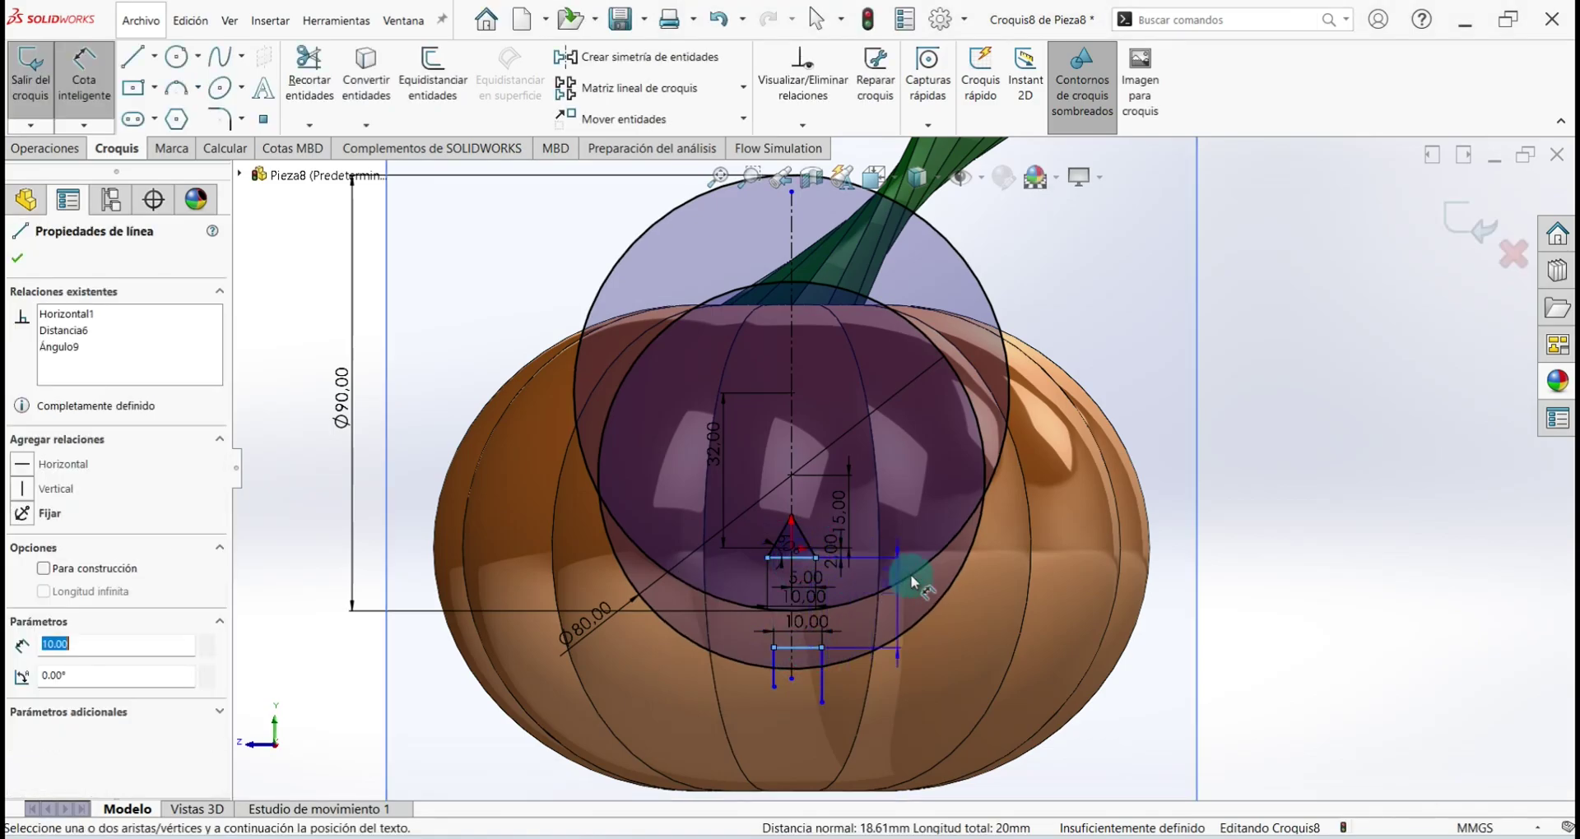
{"action": "left_click", "coordinate": [1226, 594]}
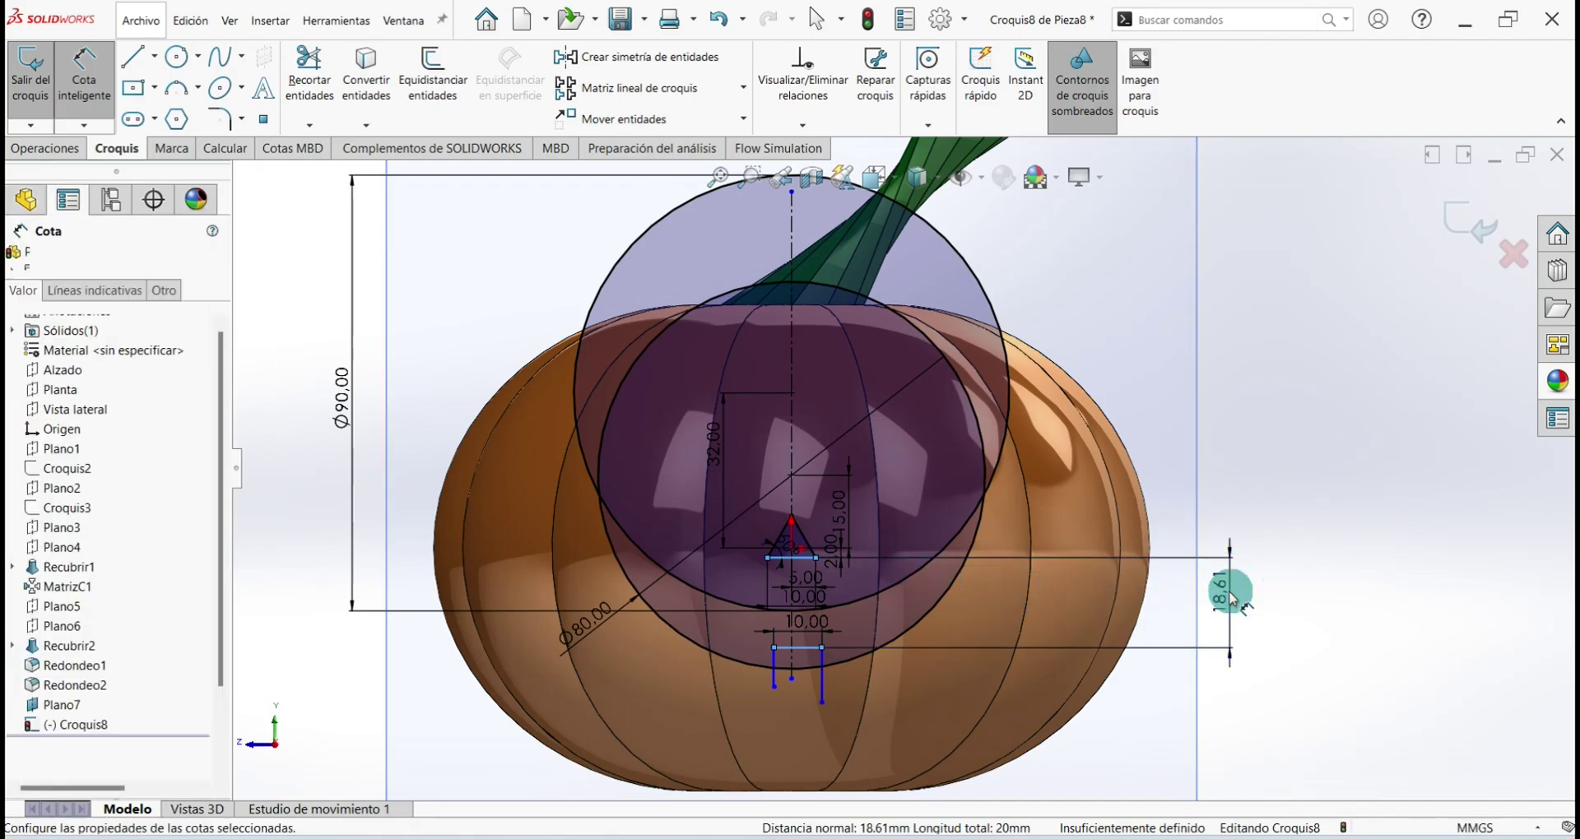
{"action": "type", "text": "17"}
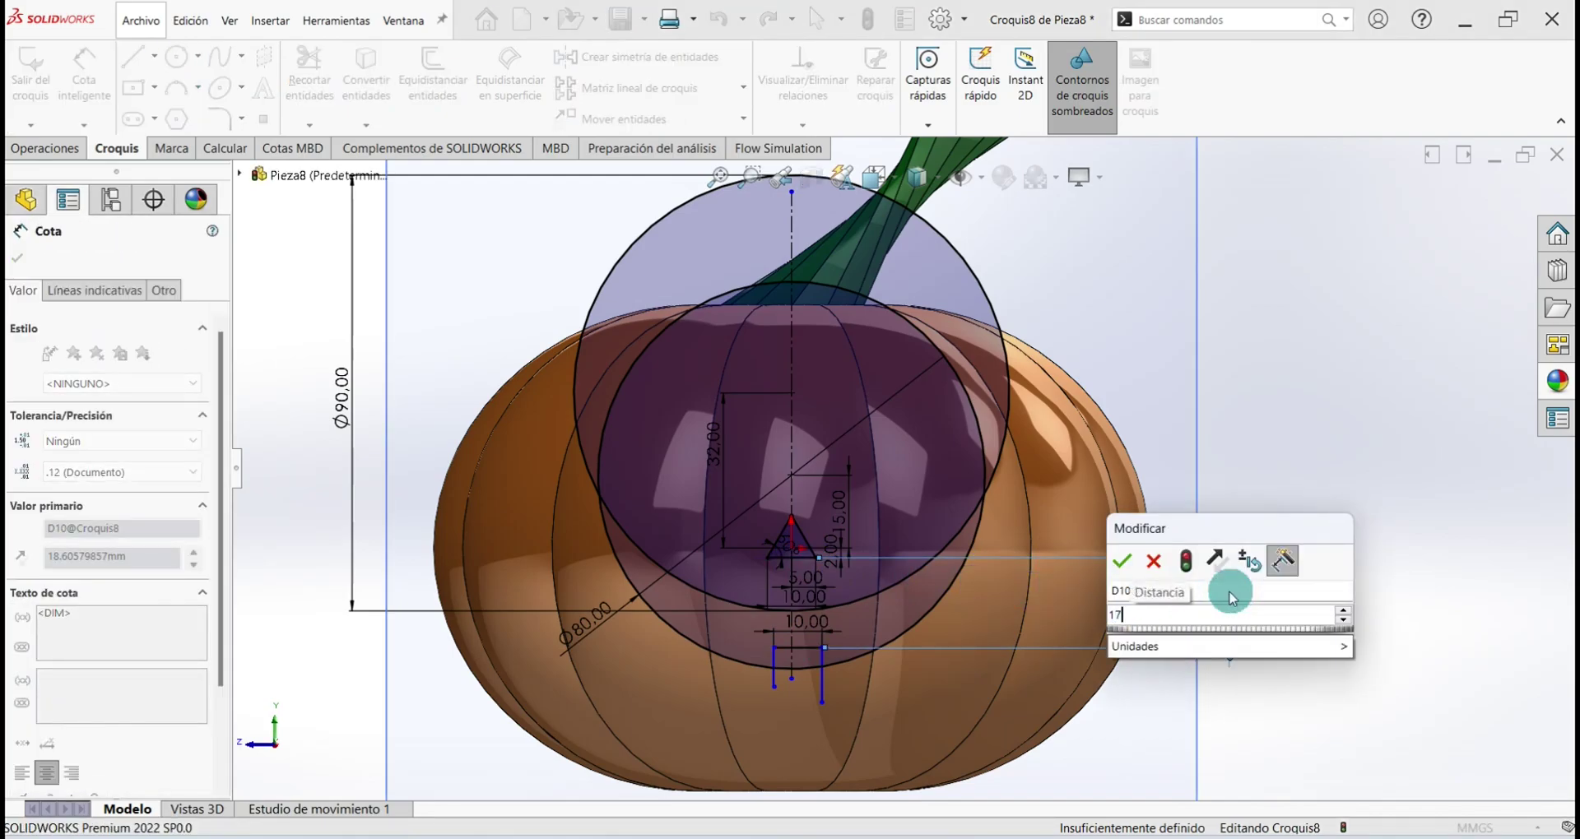
{"action": "key", "text": "Return"}
Centre the outline on the vertical centreline with a 0 mm offset dimension
{"action": "scroll", "coordinate": [793, 645], "scroll_direction": "down", "scroll_amount": 3}
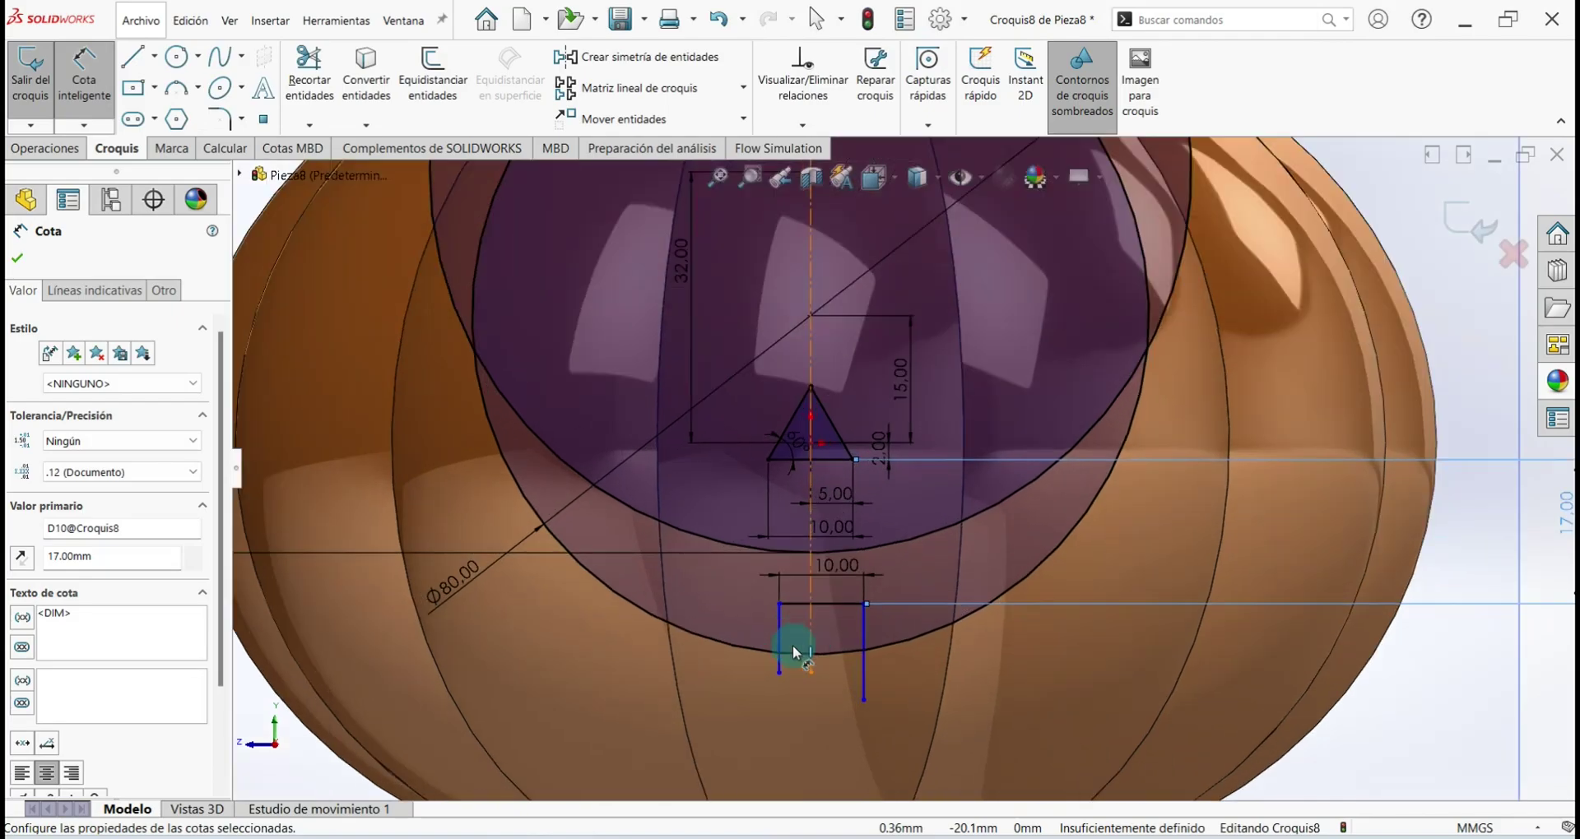
{"action": "scroll", "coordinate": [792, 646], "scroll_direction": "down", "scroll_amount": 2}
{"action": "scroll", "coordinate": [848, 586], "scroll_direction": "down", "scroll_amount": 2}
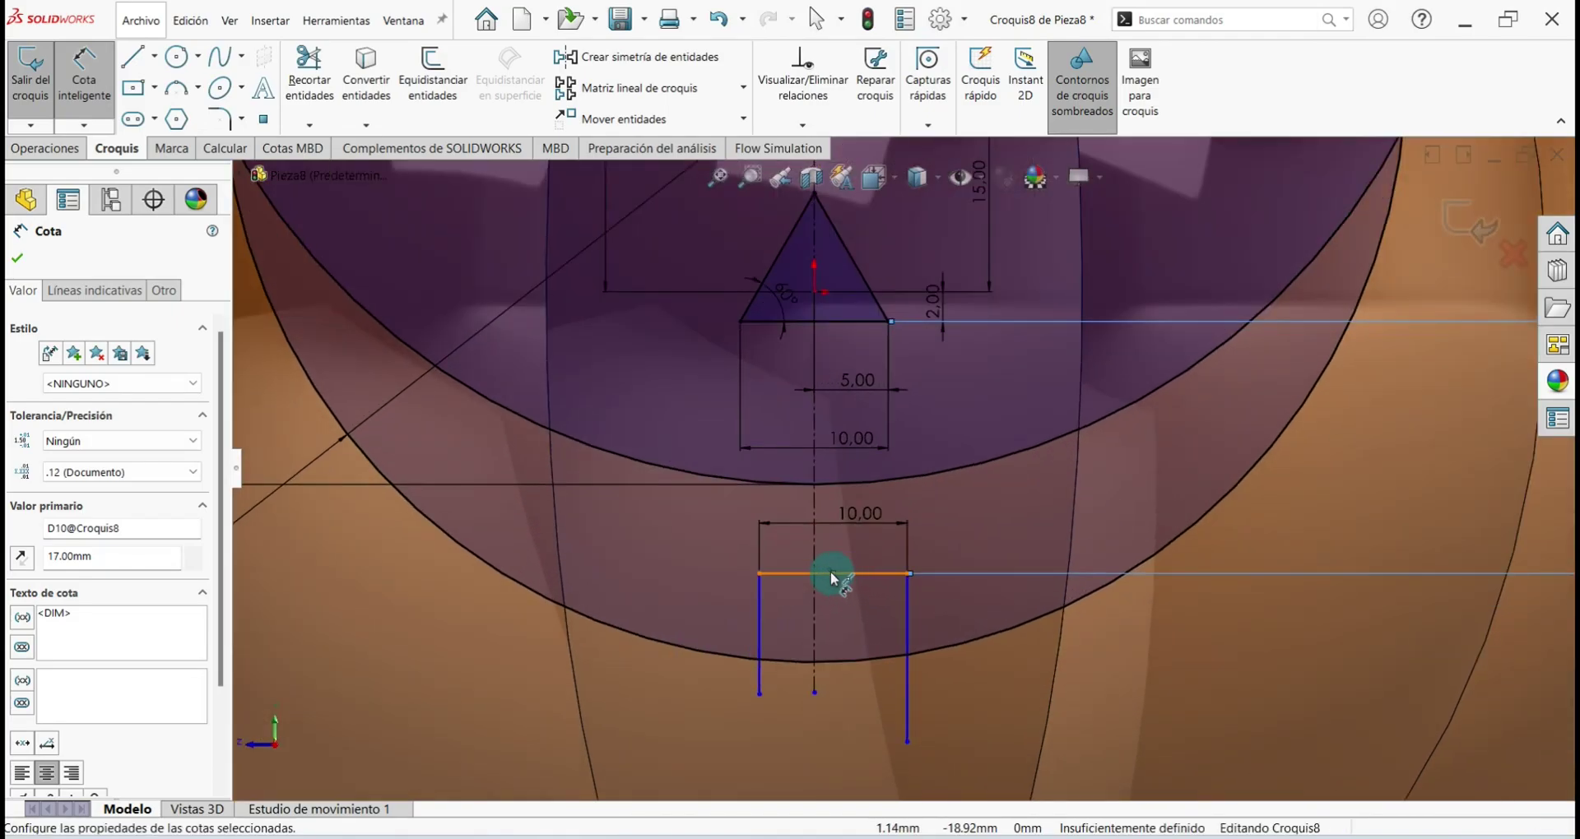
{"action": "left_click", "coordinate": [815, 589]}
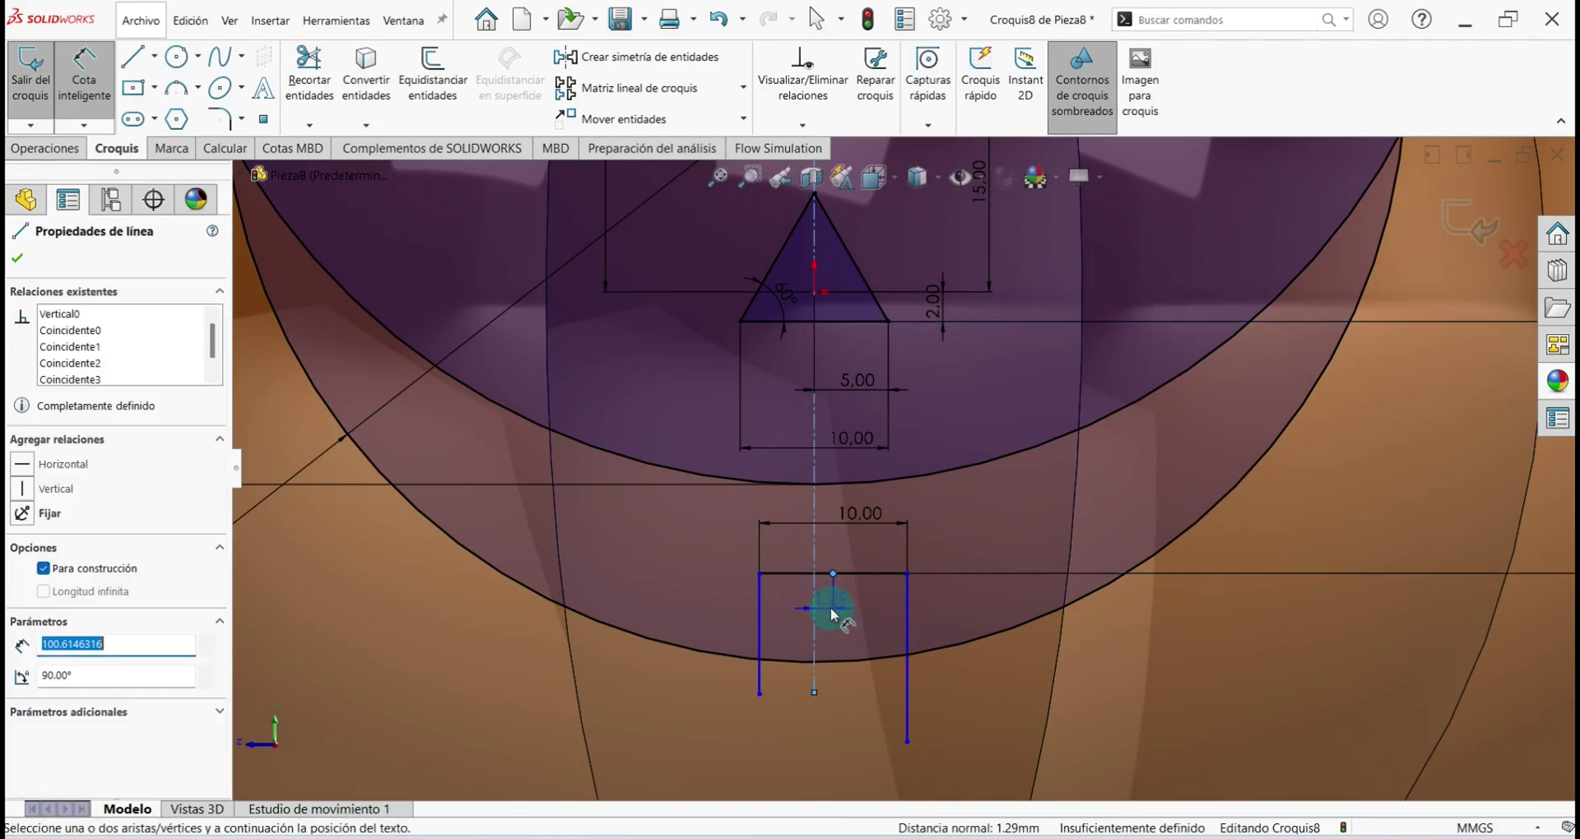
{"action": "left_click", "coordinate": [832, 614]}
{"action": "type", "text": "0.00mm"}
{"action": "key", "text": "Return"}
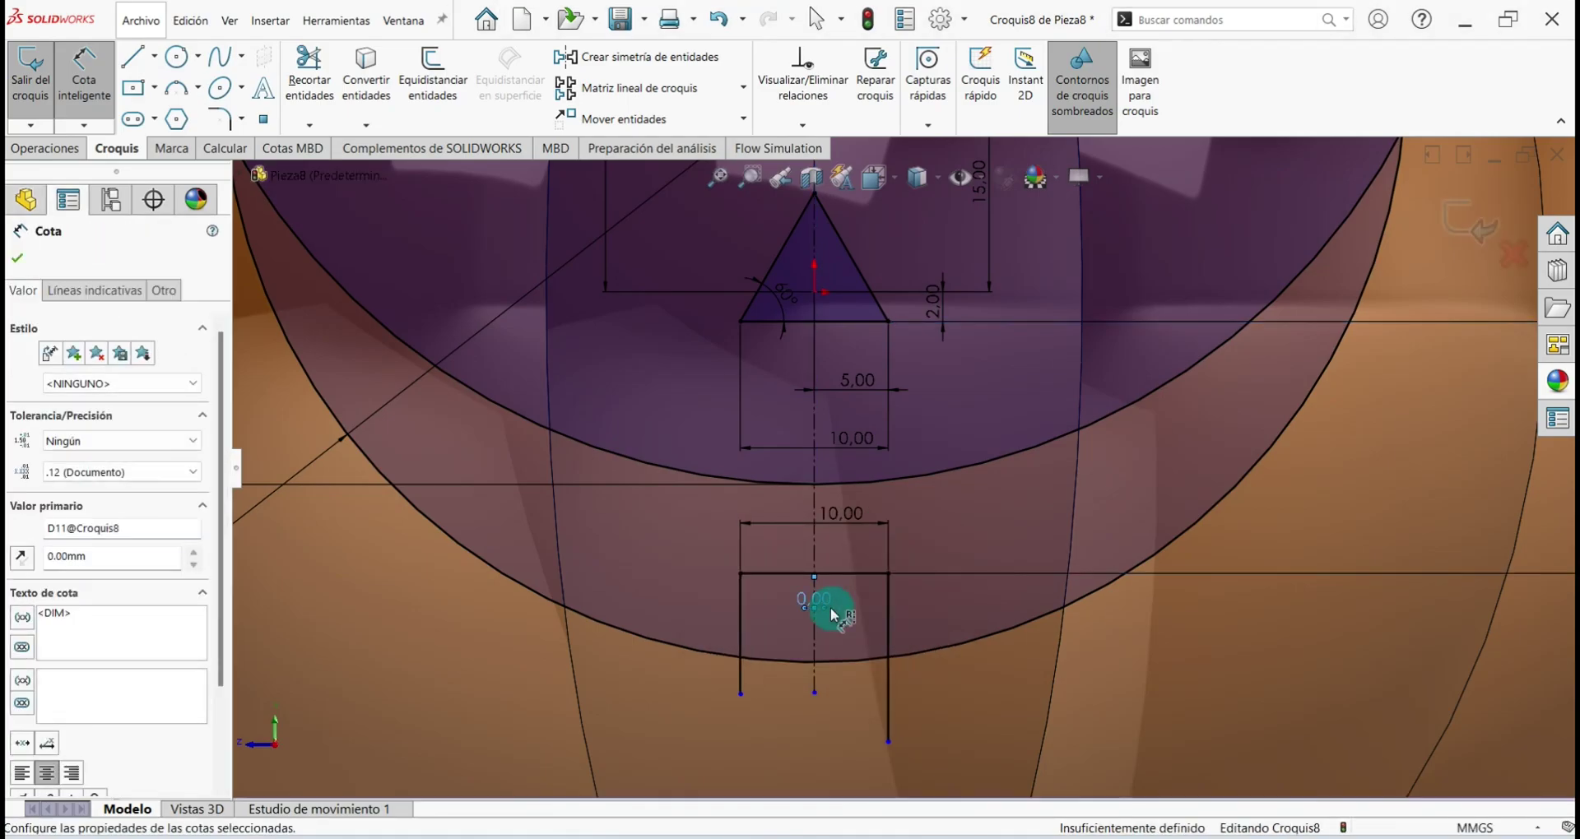
Clear the selection and save the part
{"action": "scroll", "coordinate": [815, 618], "scroll_direction": "up", "scroll_amount": 3}
{"action": "scroll", "coordinate": [823, 659], "scroll_direction": "up", "scroll_amount": 2}
{"action": "scroll", "coordinate": [905, 576], "scroll_direction": "up", "scroll_amount": 1}
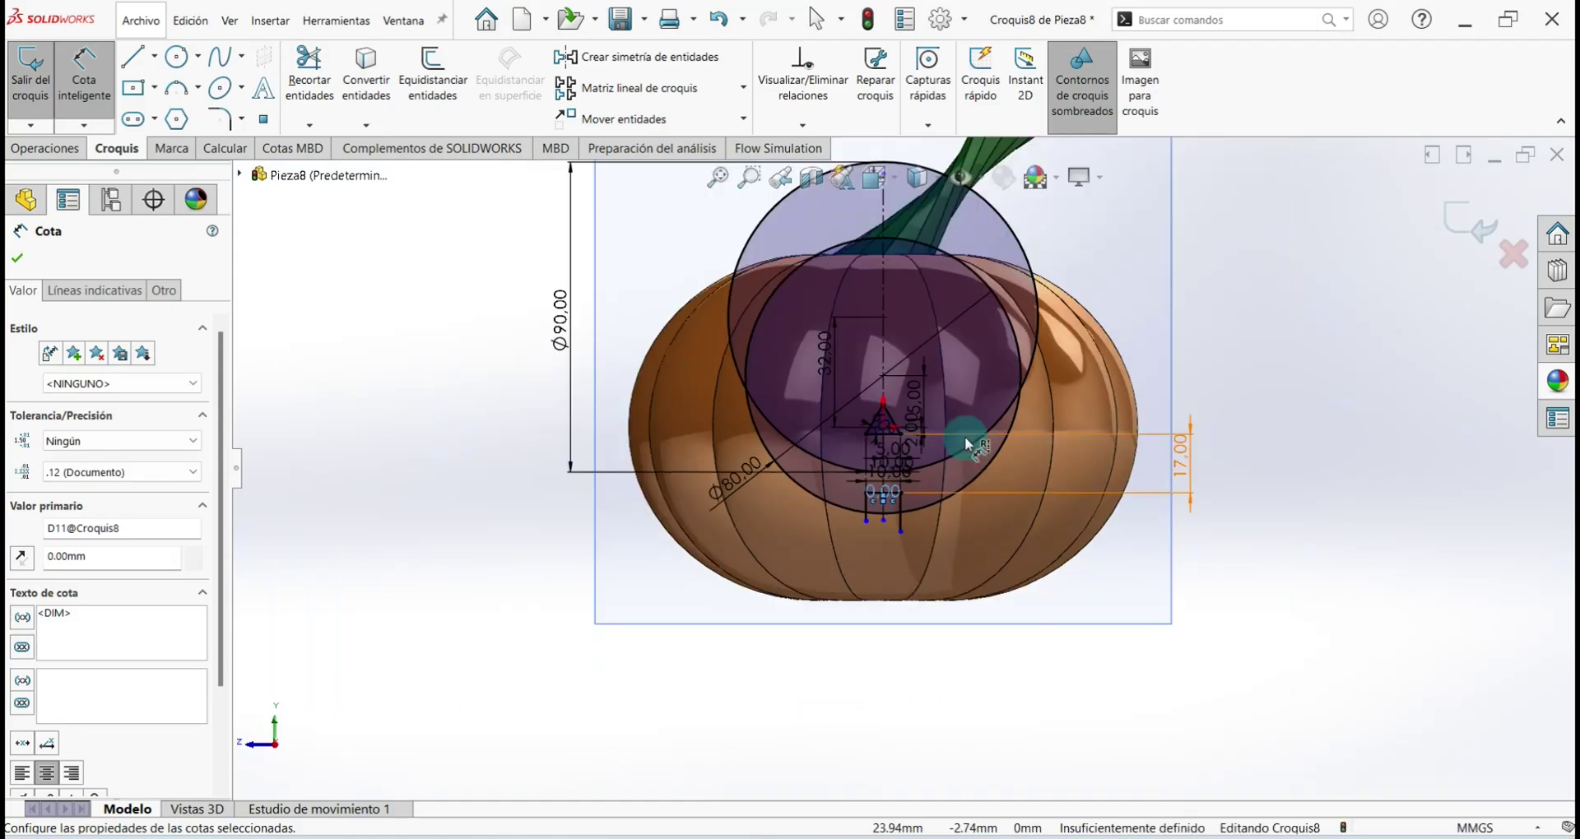
{"action": "scroll", "coordinate": [964, 420], "scroll_direction": "down", "scroll_amount": 1}
{"action": "scroll", "coordinate": [946, 396], "scroll_direction": "down", "scroll_amount": 2}
{"action": "left_click", "coordinate": [1387, 688]}
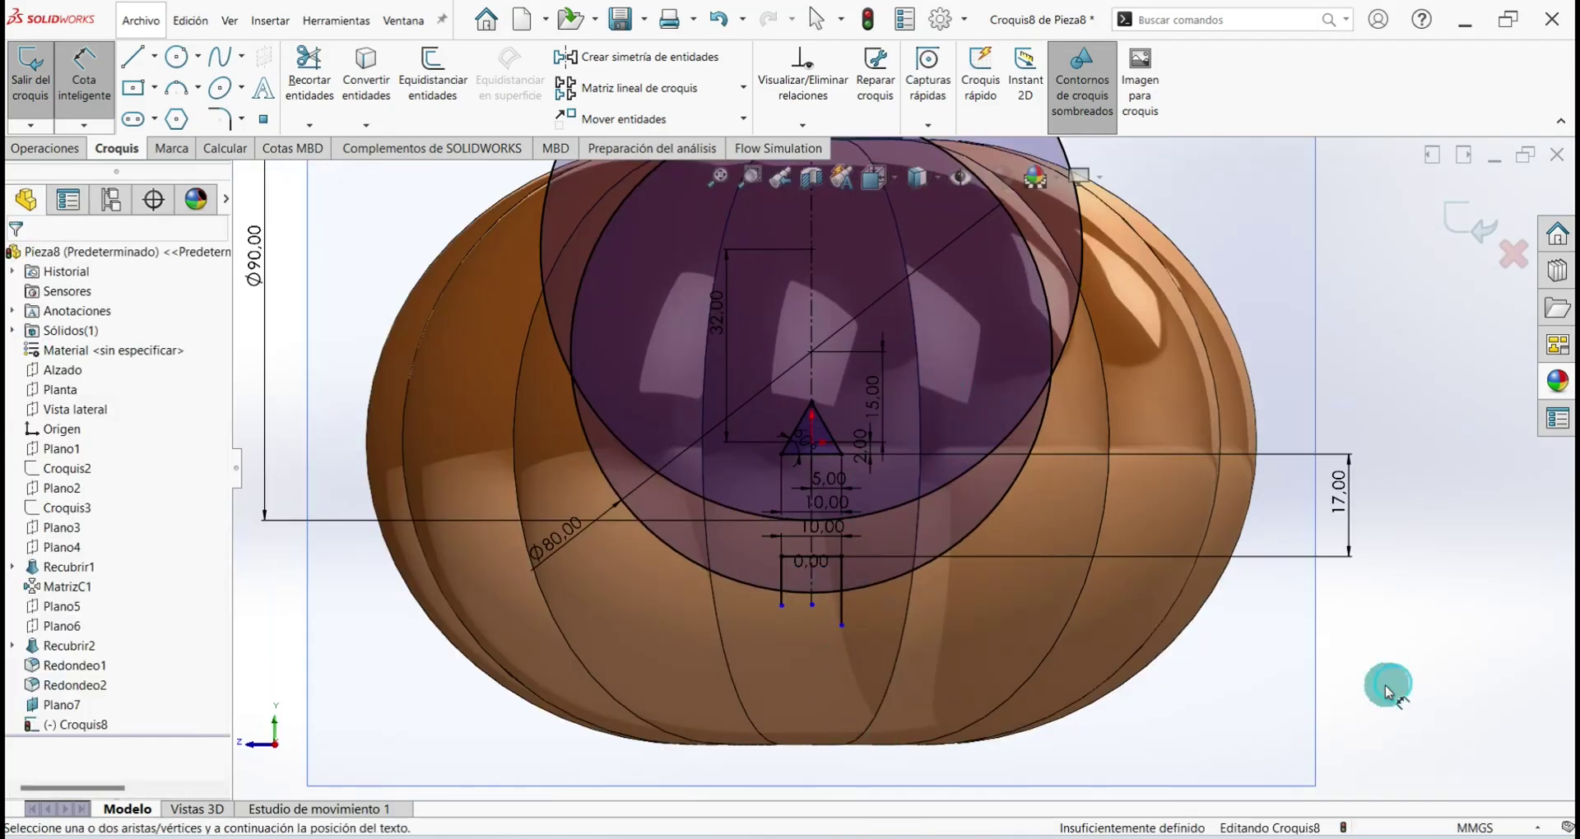
{"action": "key", "text": "ctrl+z"}
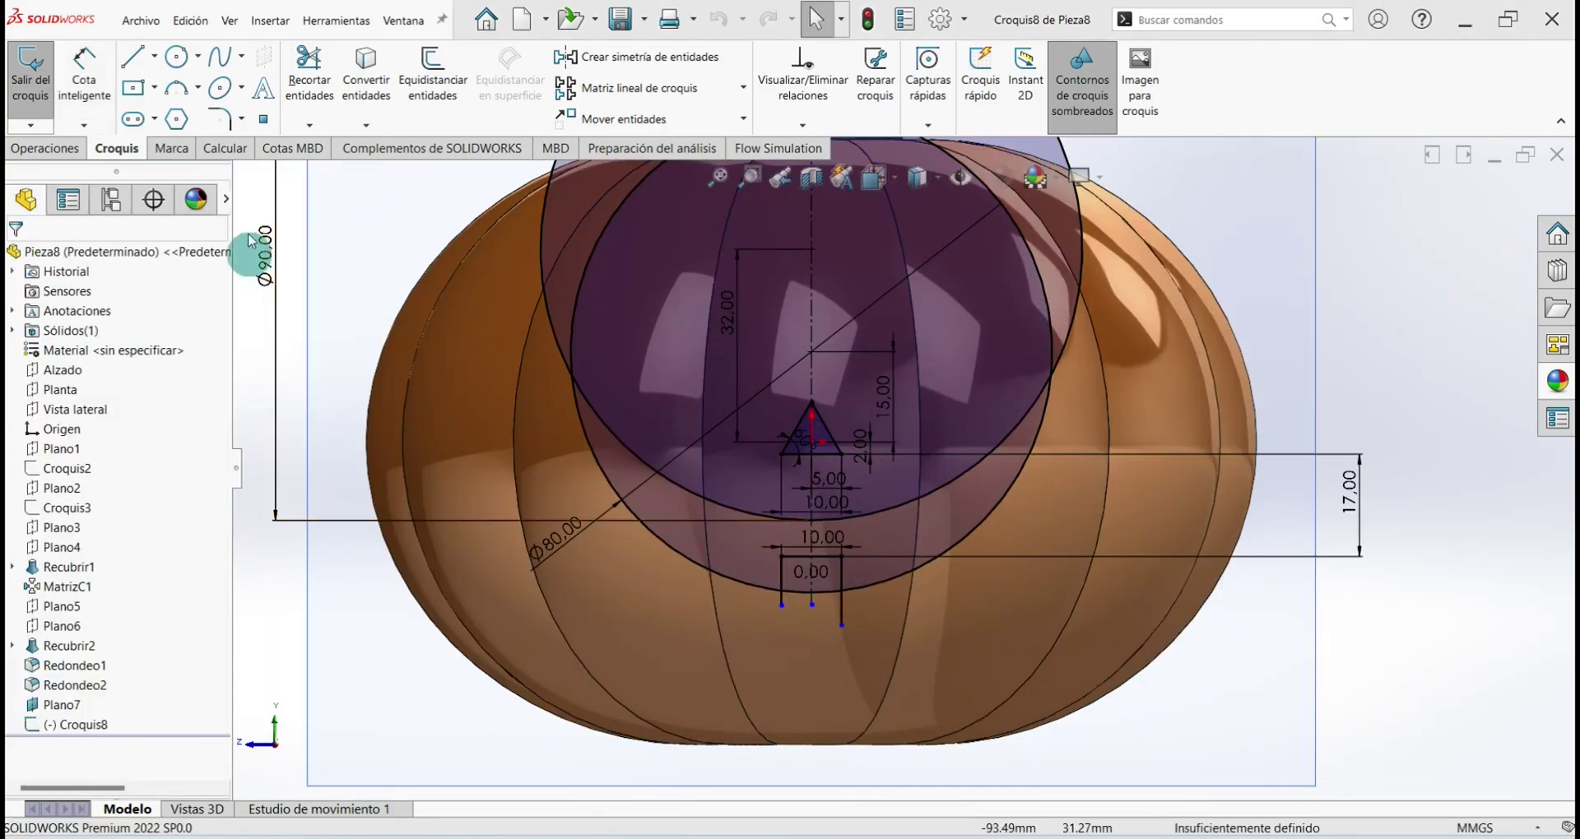
{"action": "left_click", "coordinate": [134, 66]}
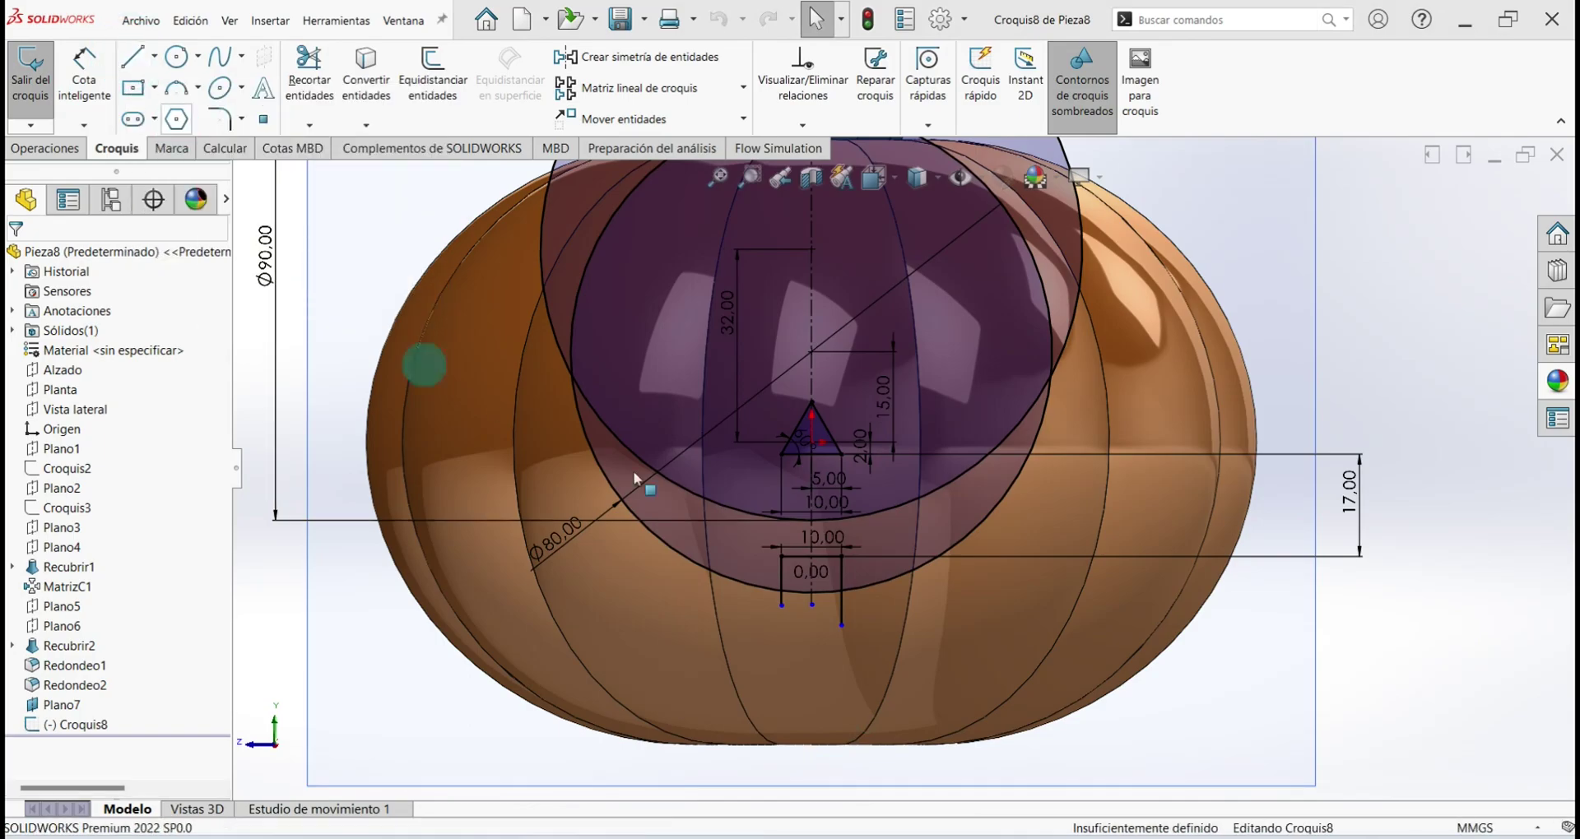
Sketch a U-shaped outline left of the first: a left leg, a bottom line and a right leg
{"action": "scroll", "coordinate": [758, 510], "scroll_direction": "down", "scroll_amount": 3}
{"action": "left_click", "coordinate": [140, 62]}
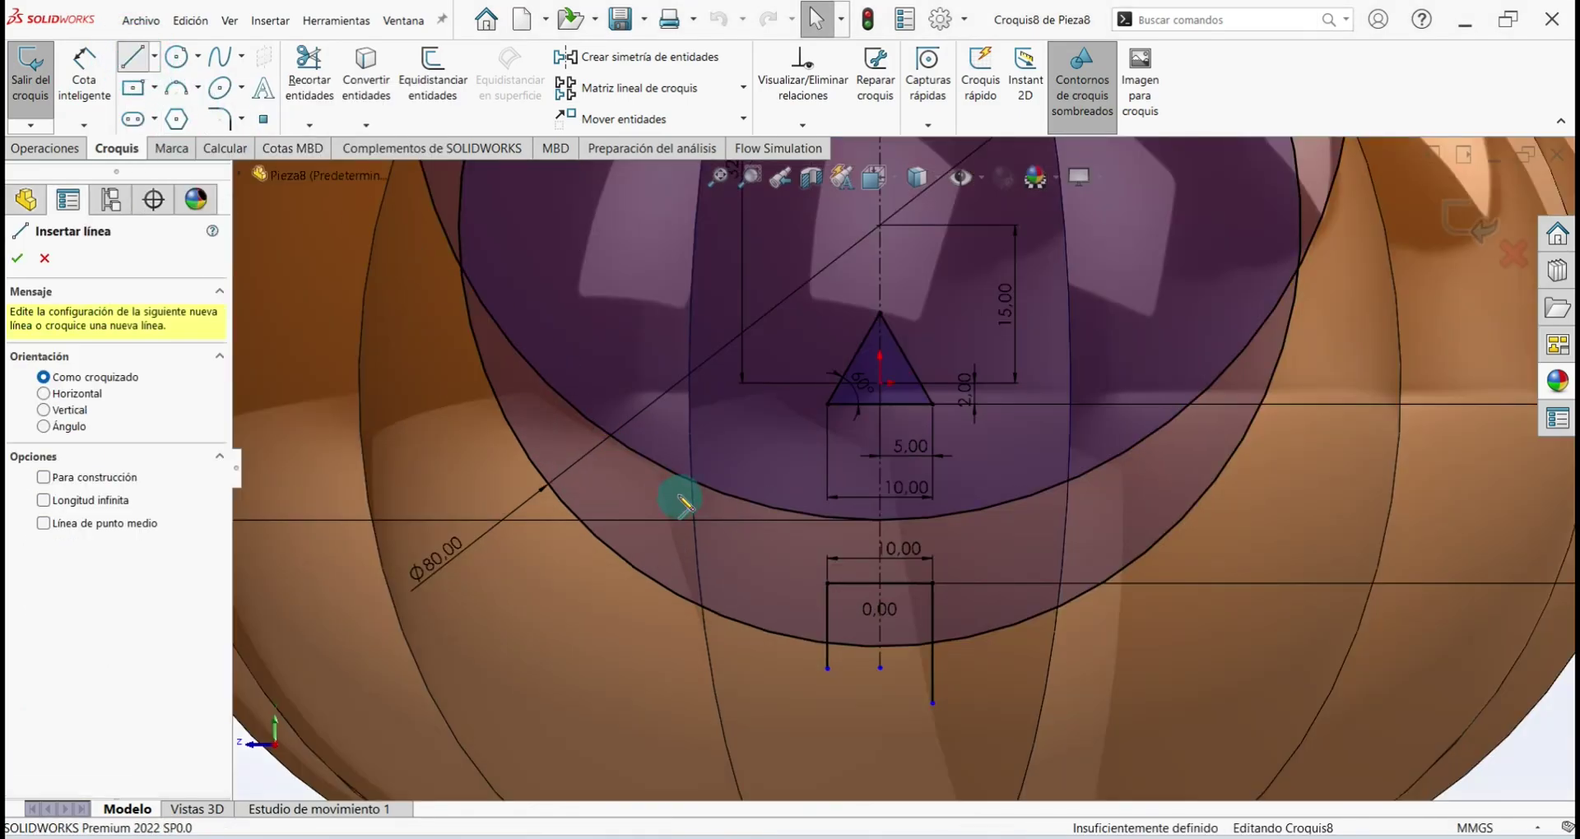
{"action": "scroll", "coordinate": [681, 504], "scroll_direction": "down", "scroll_amount": 2}
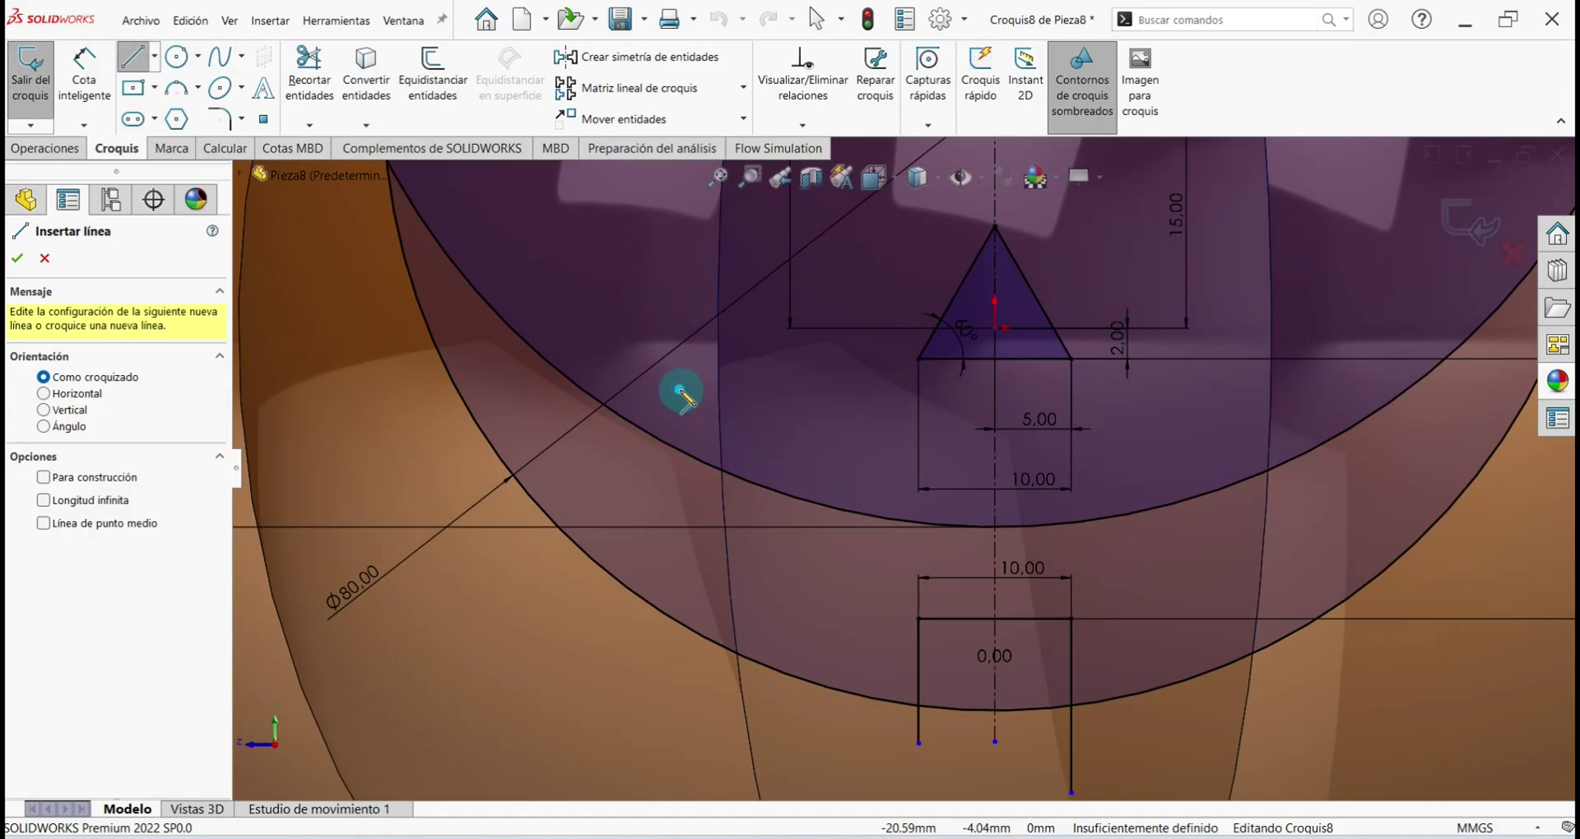
{"action": "left_click", "coordinate": [681, 389]}
{"action": "left_click", "coordinate": [680, 497]}
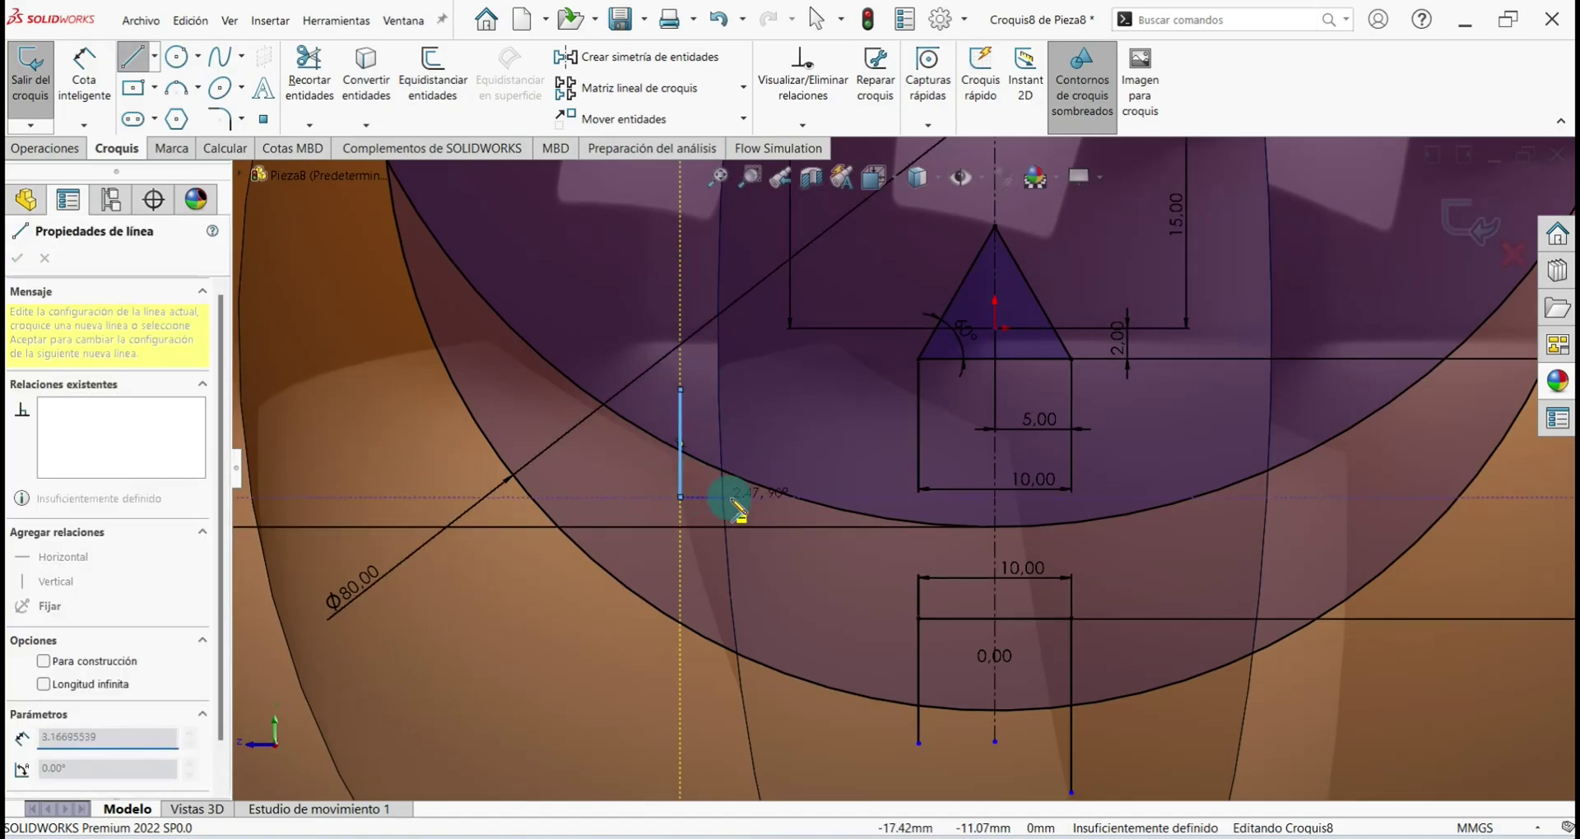
{"action": "left_click", "coordinate": [762, 497]}
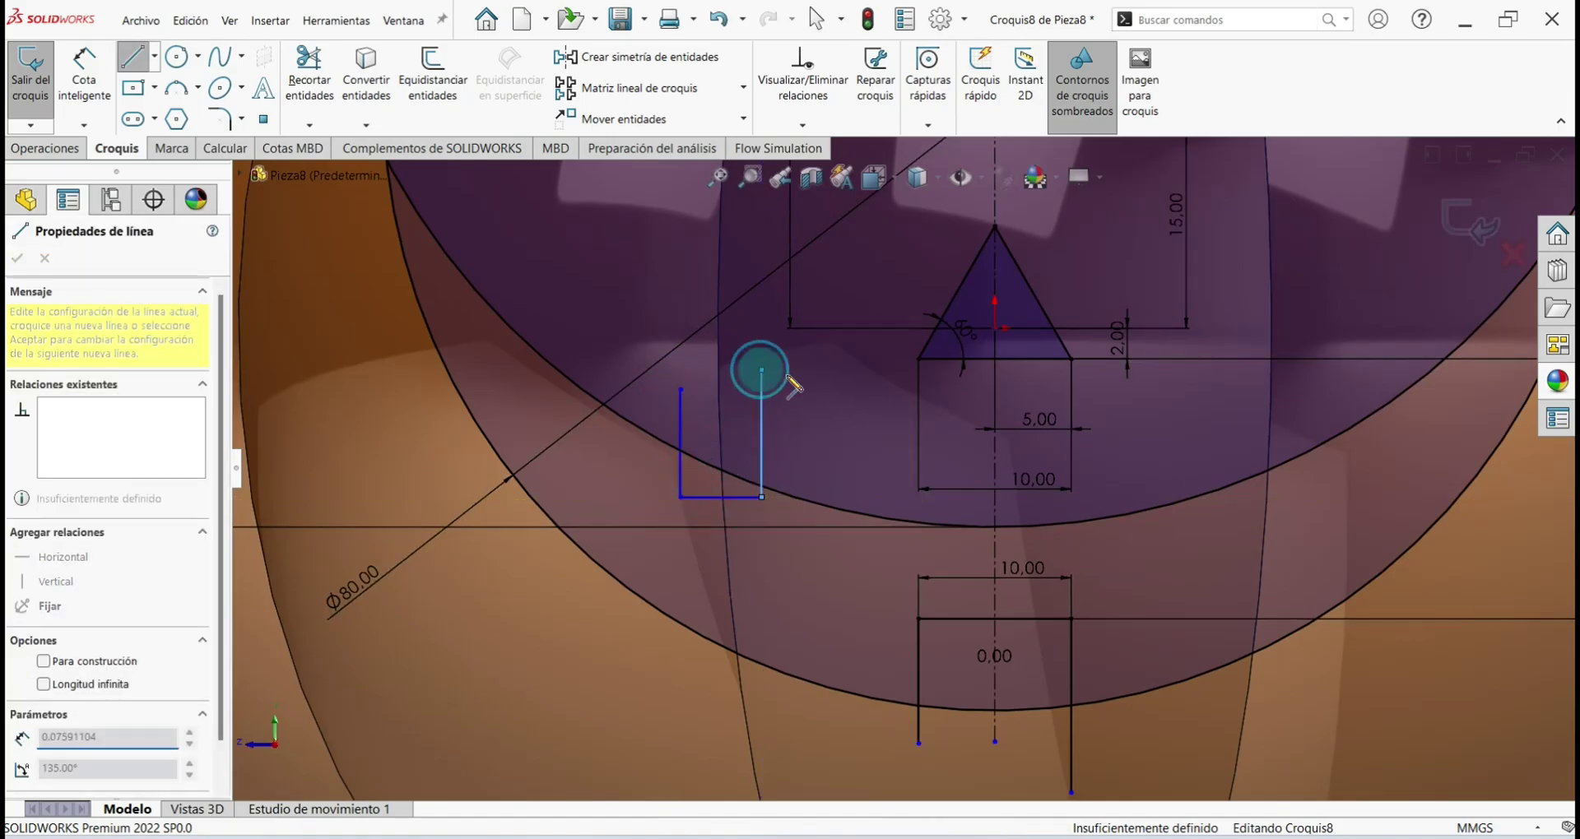
{"action": "right_click", "coordinate": [762, 372]}
{"action": "left_click", "coordinate": [836, 396]}
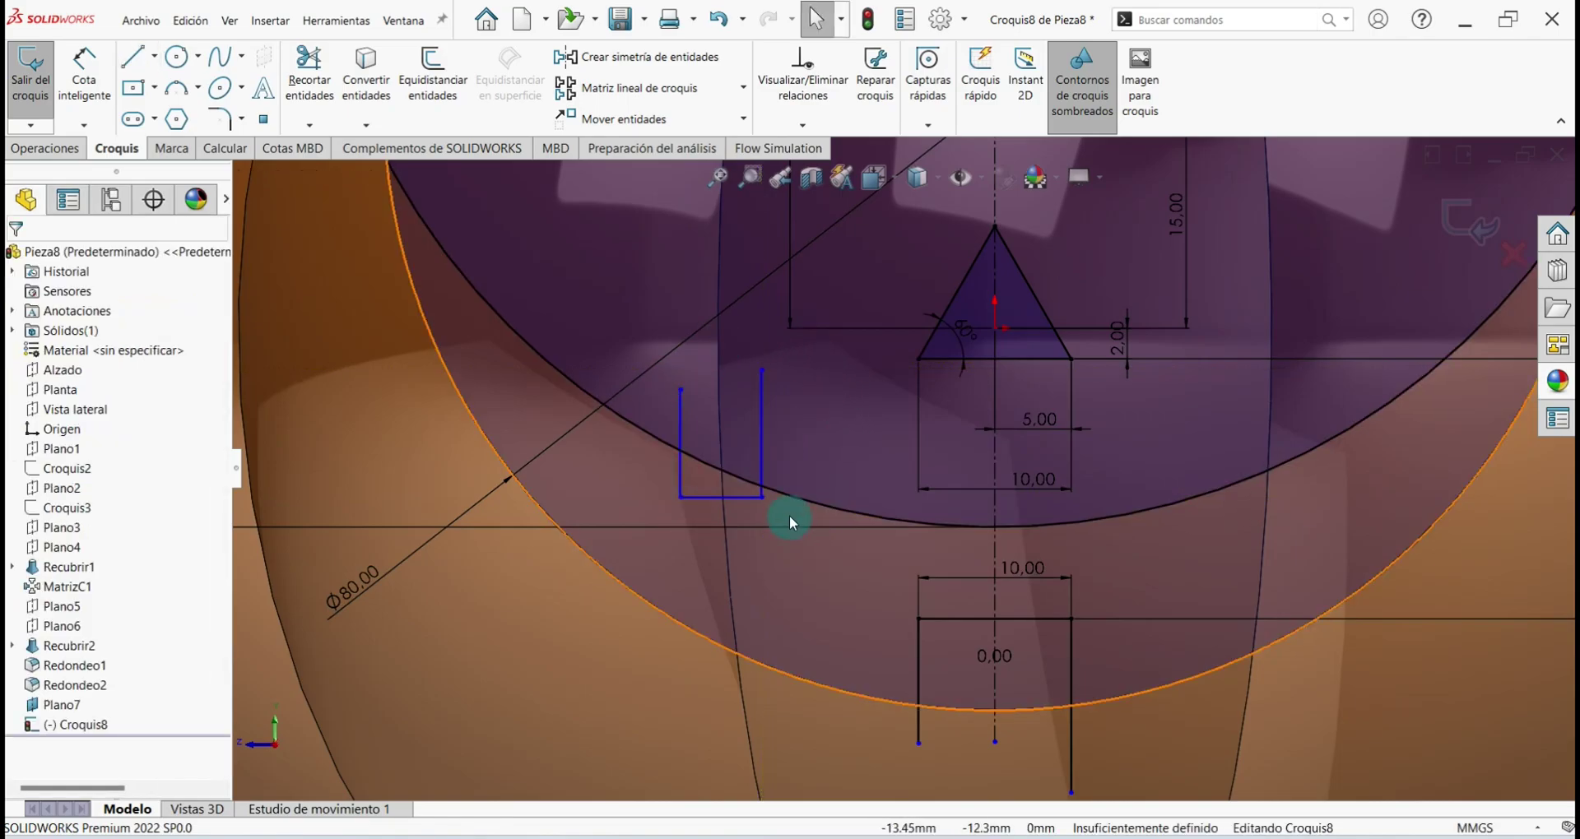
{"action": "left_click", "coordinate": [84, 78]}
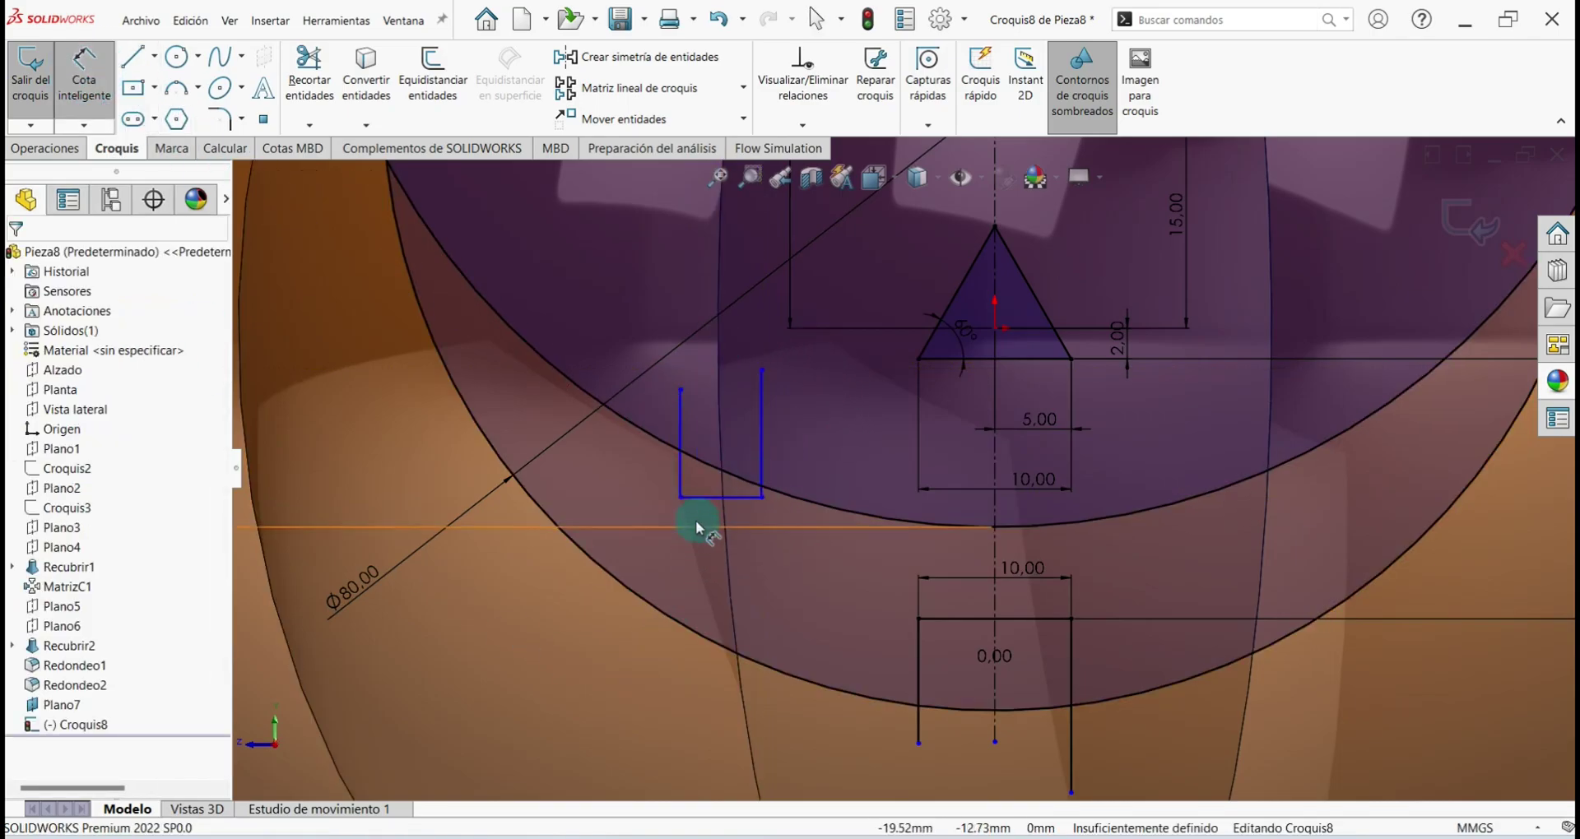
{"action": "left_click", "coordinate": [698, 500]}
Make the notch's bottom line 8 mm and set it 11 mm from the origin
{"action": "left_click", "coordinate": [701, 587]}
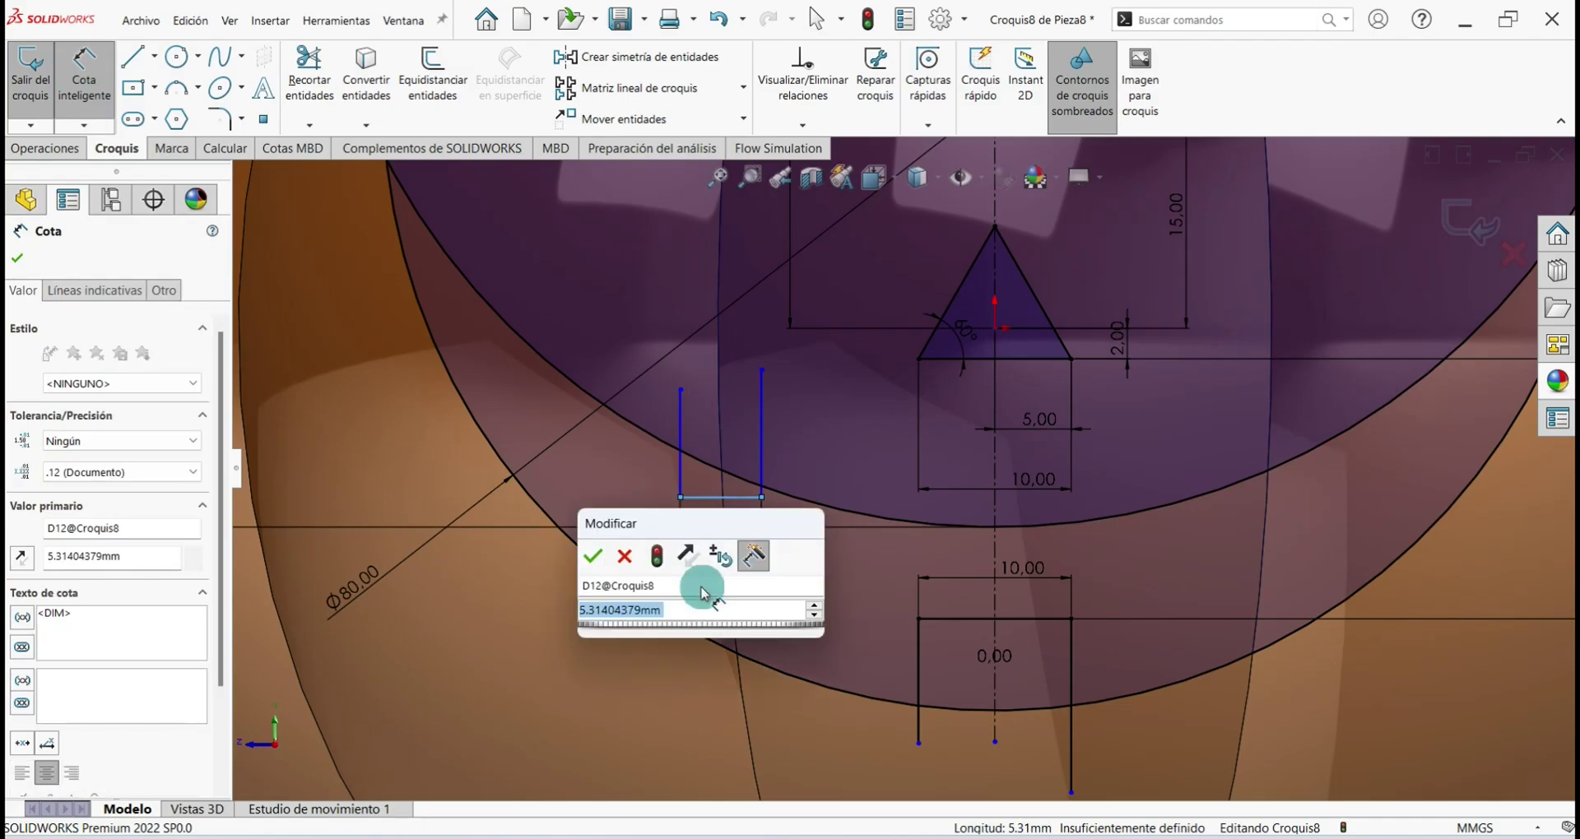
{"action": "type", "text": "8"}
{"action": "key", "text": "Return"}
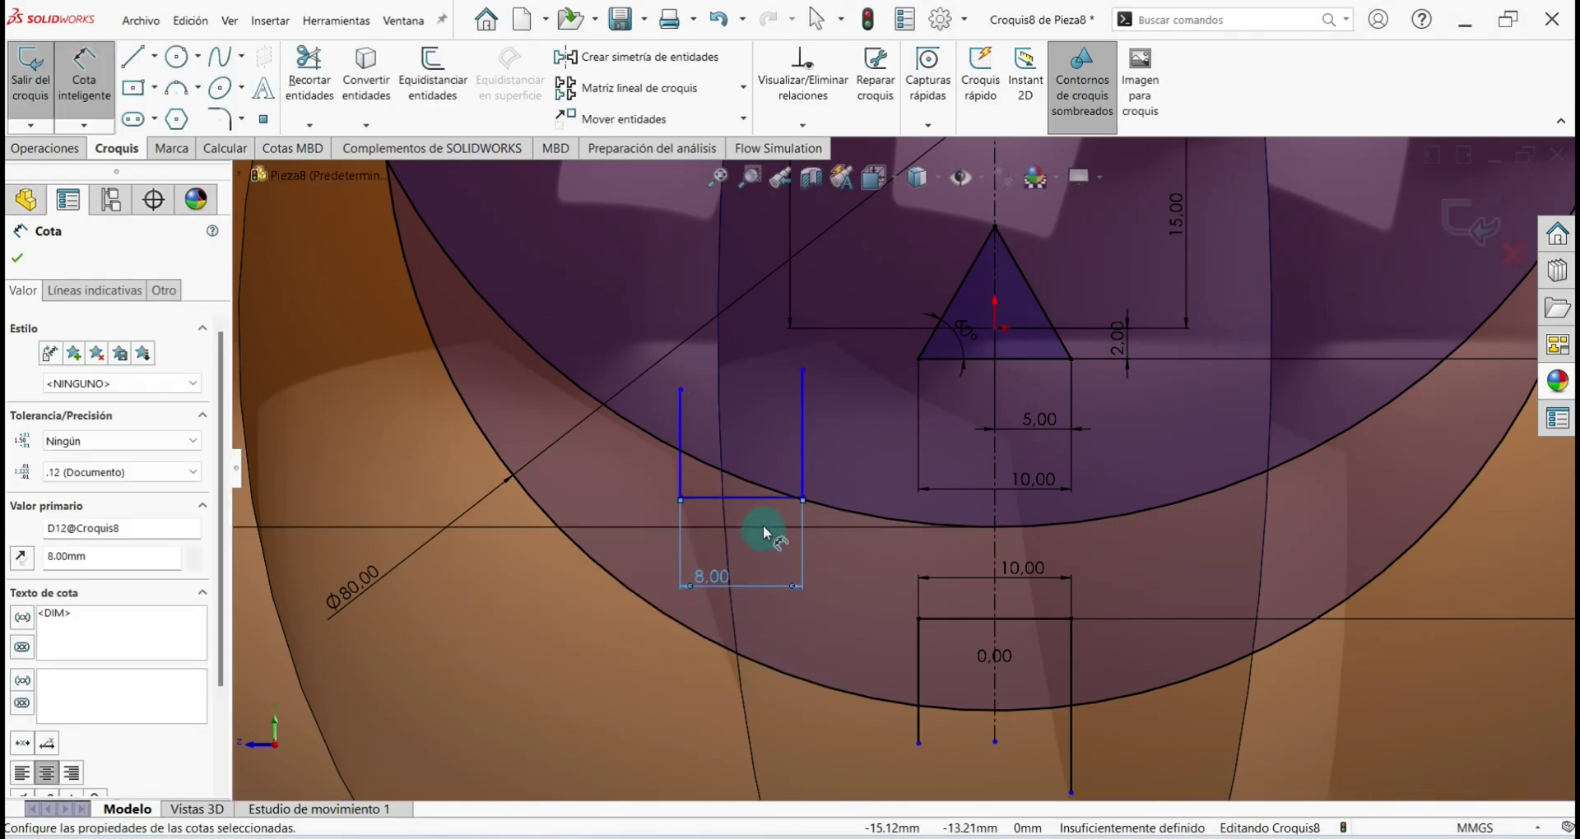
{"action": "left_click", "coordinate": [758, 499]}
{"action": "left_click", "coordinate": [995, 328]}
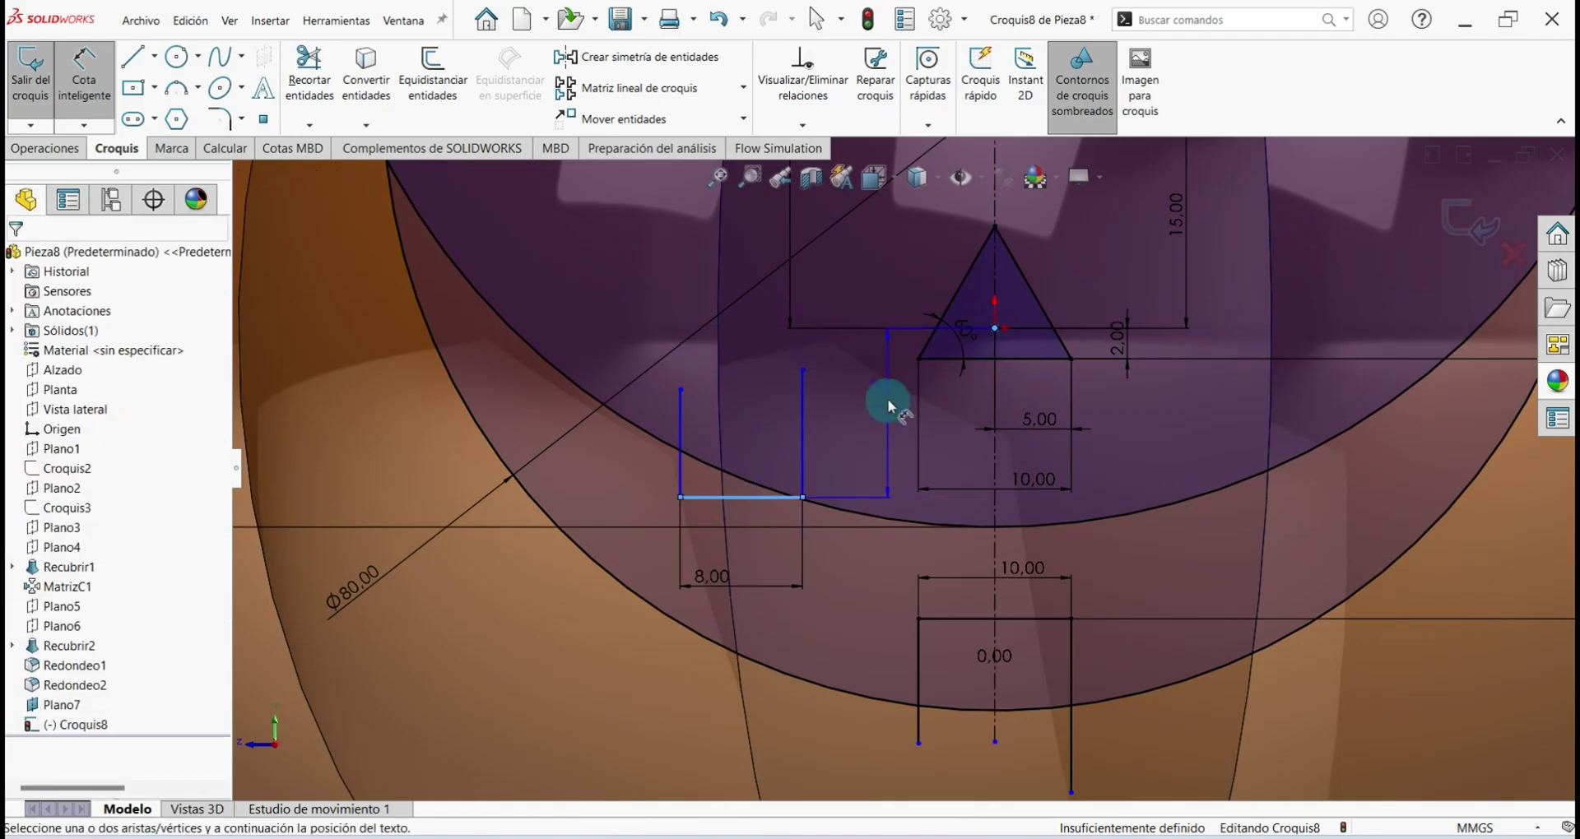
{"action": "left_click", "coordinate": [879, 405]}
{"action": "key", "text": "Return"}
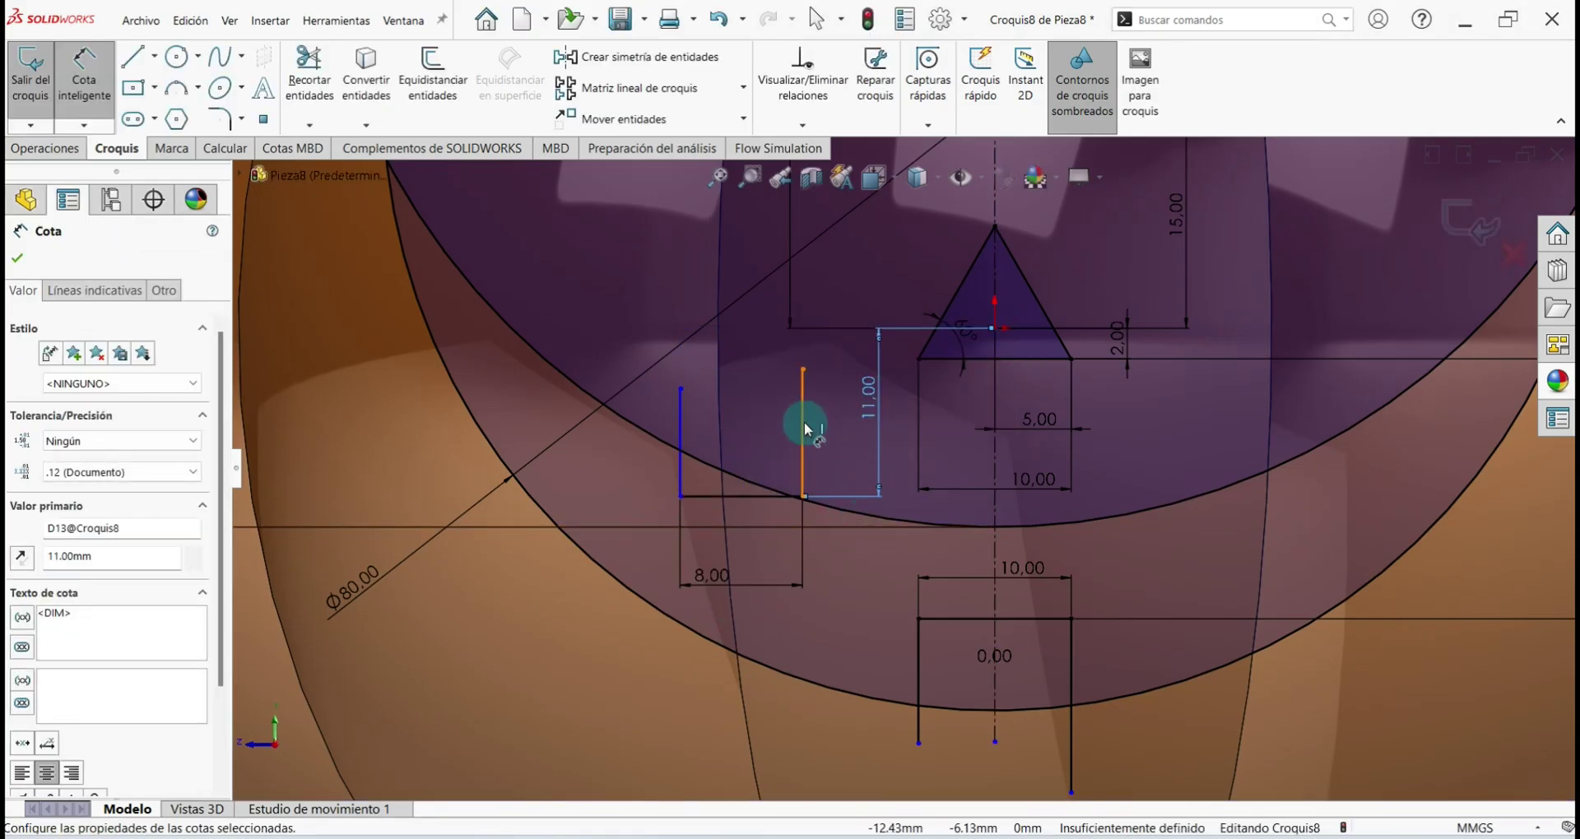
Offset the notch's right leg 17 mm horizontally from the nose centre
{"action": "left_click", "coordinate": [804, 428]}
{"action": "left_click", "coordinate": [992, 331]}
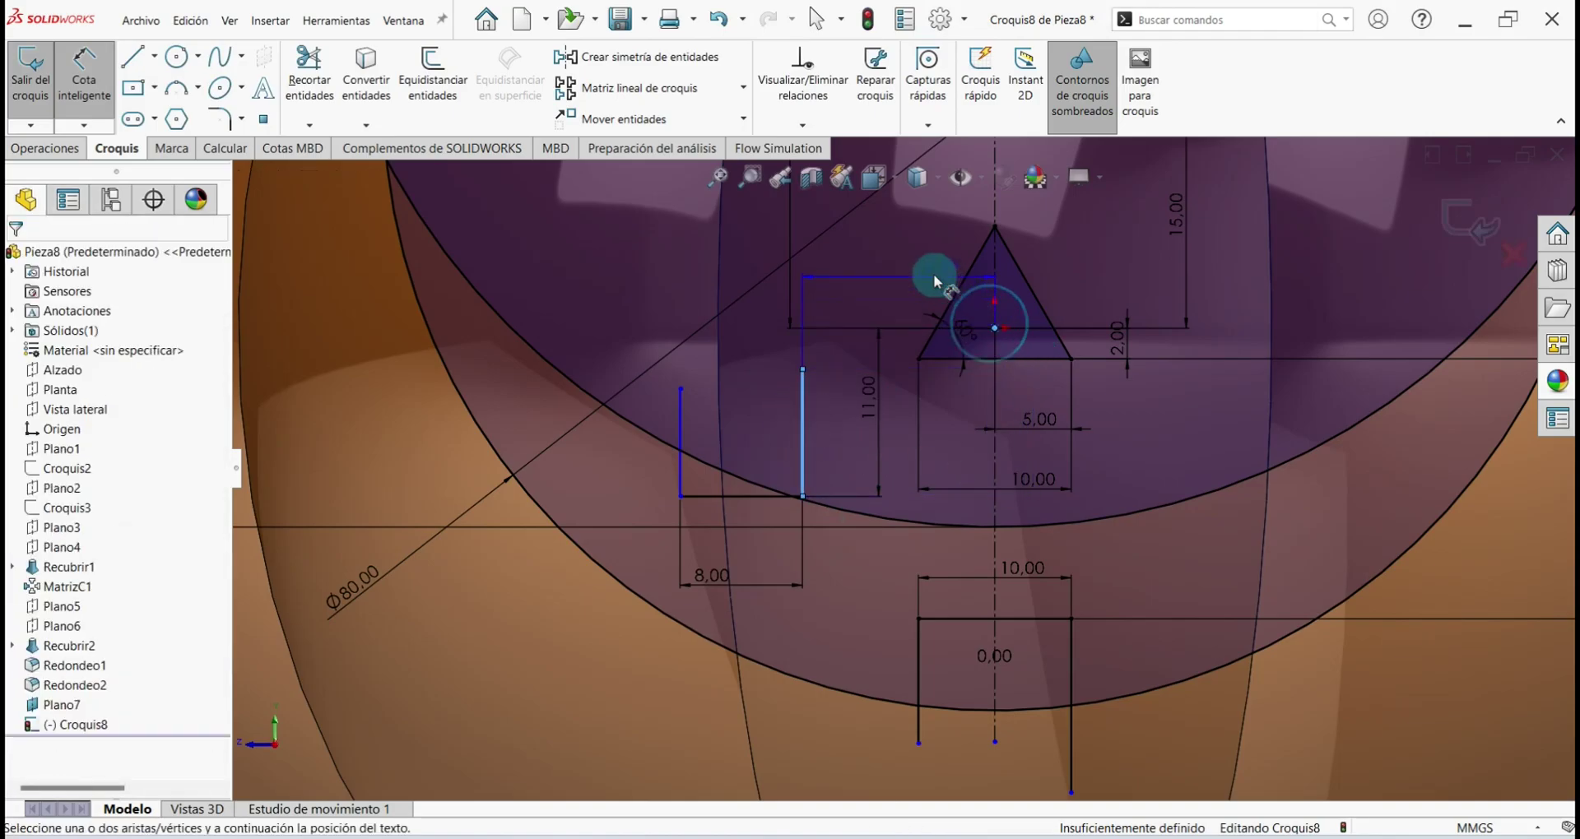
{"action": "left_click", "coordinate": [905, 263]}
{"action": "type", "text": "17"}
{"action": "key", "text": "Return"}
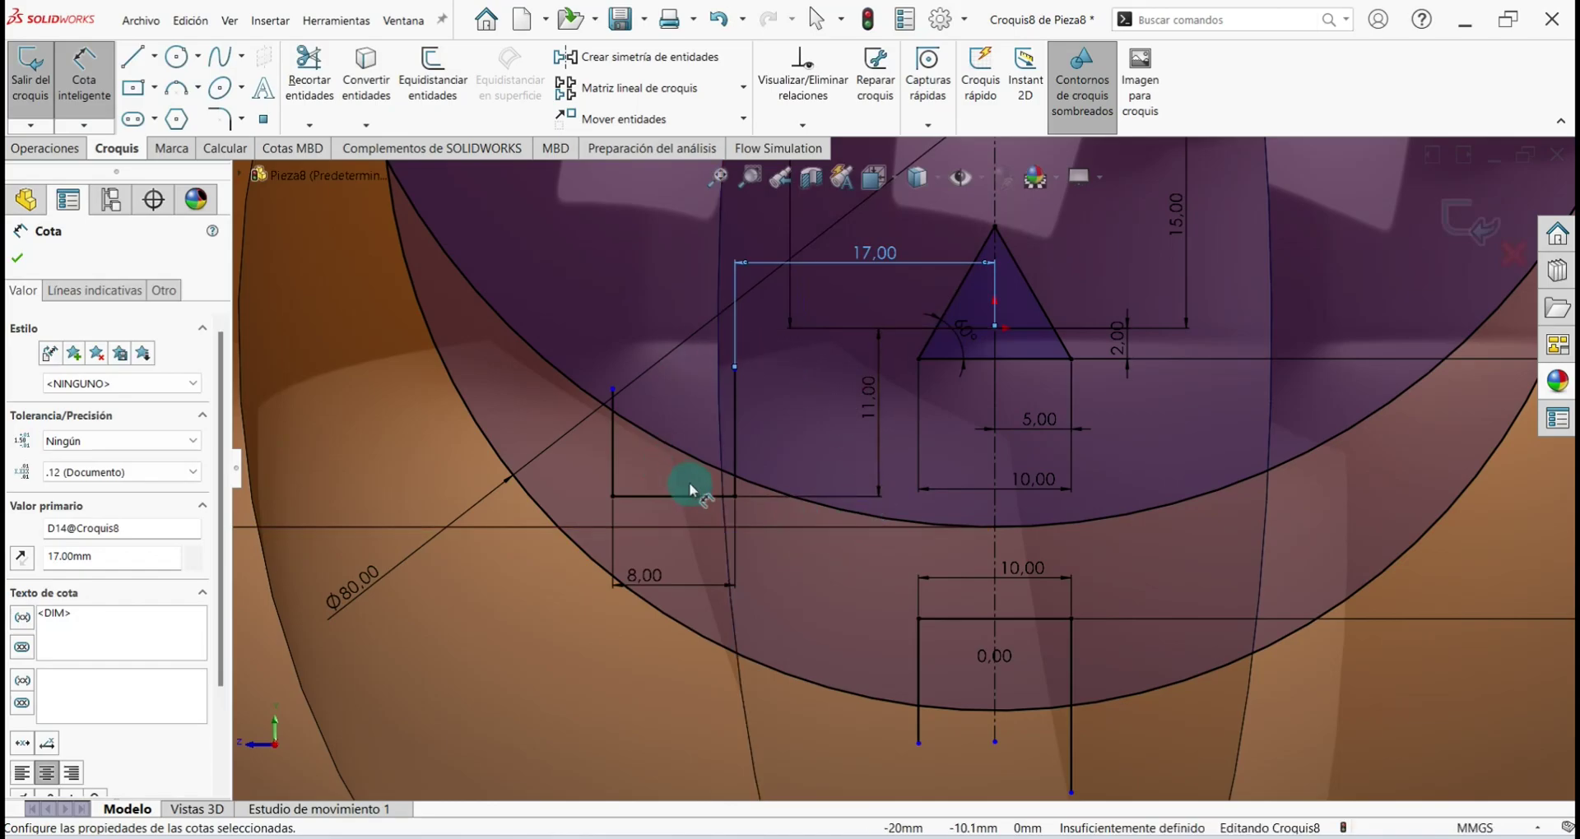
{"action": "left_click", "coordinate": [16, 262]}
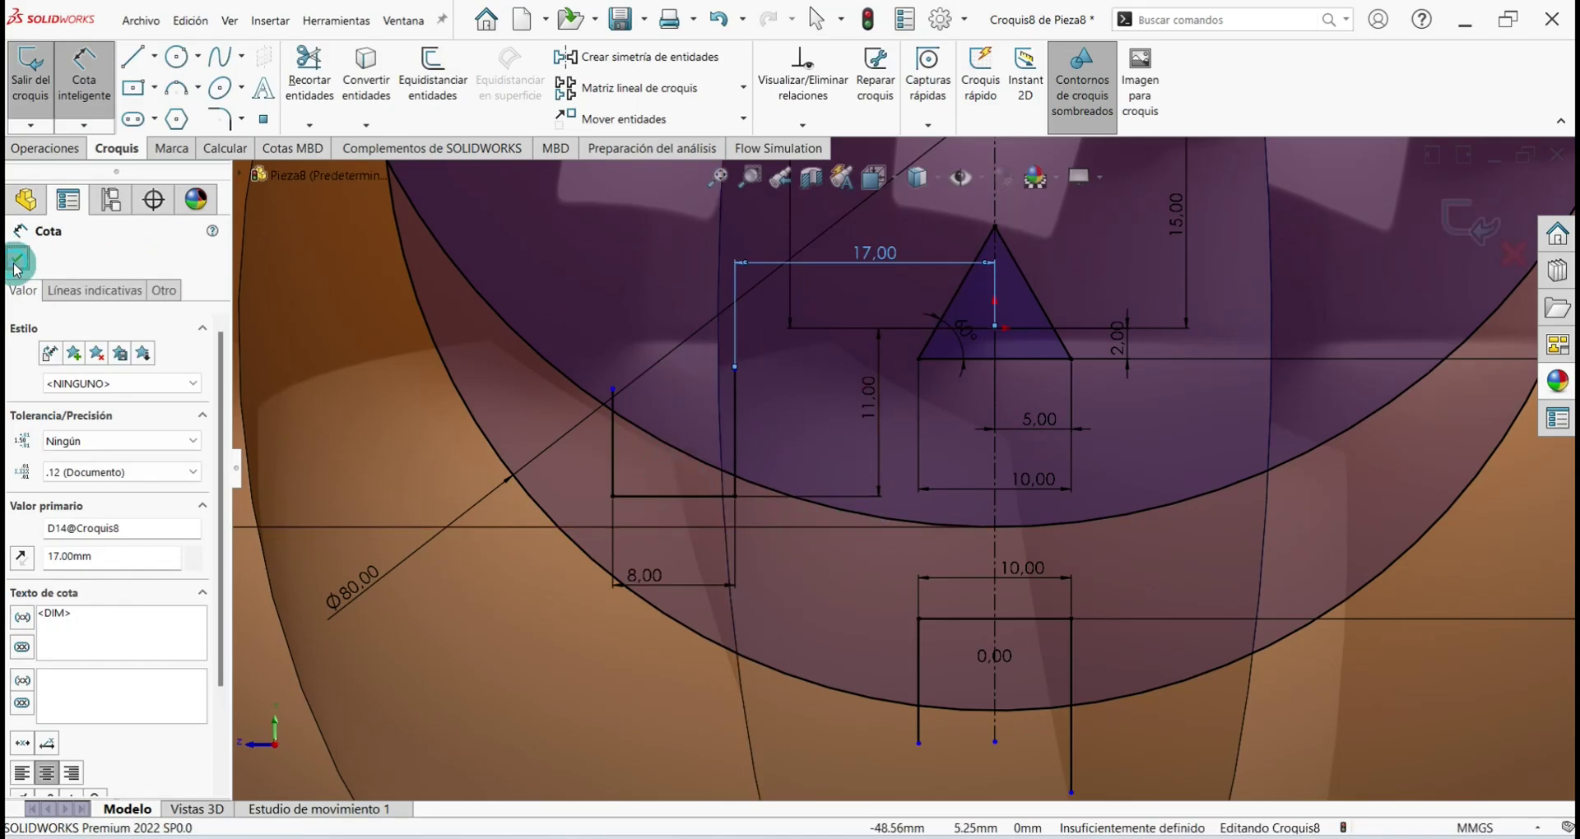
Mirror the notch lines Línea8, Línea9 and Línea10 about centreline Línea1
{"action": "left_click", "coordinate": [690, 65]}
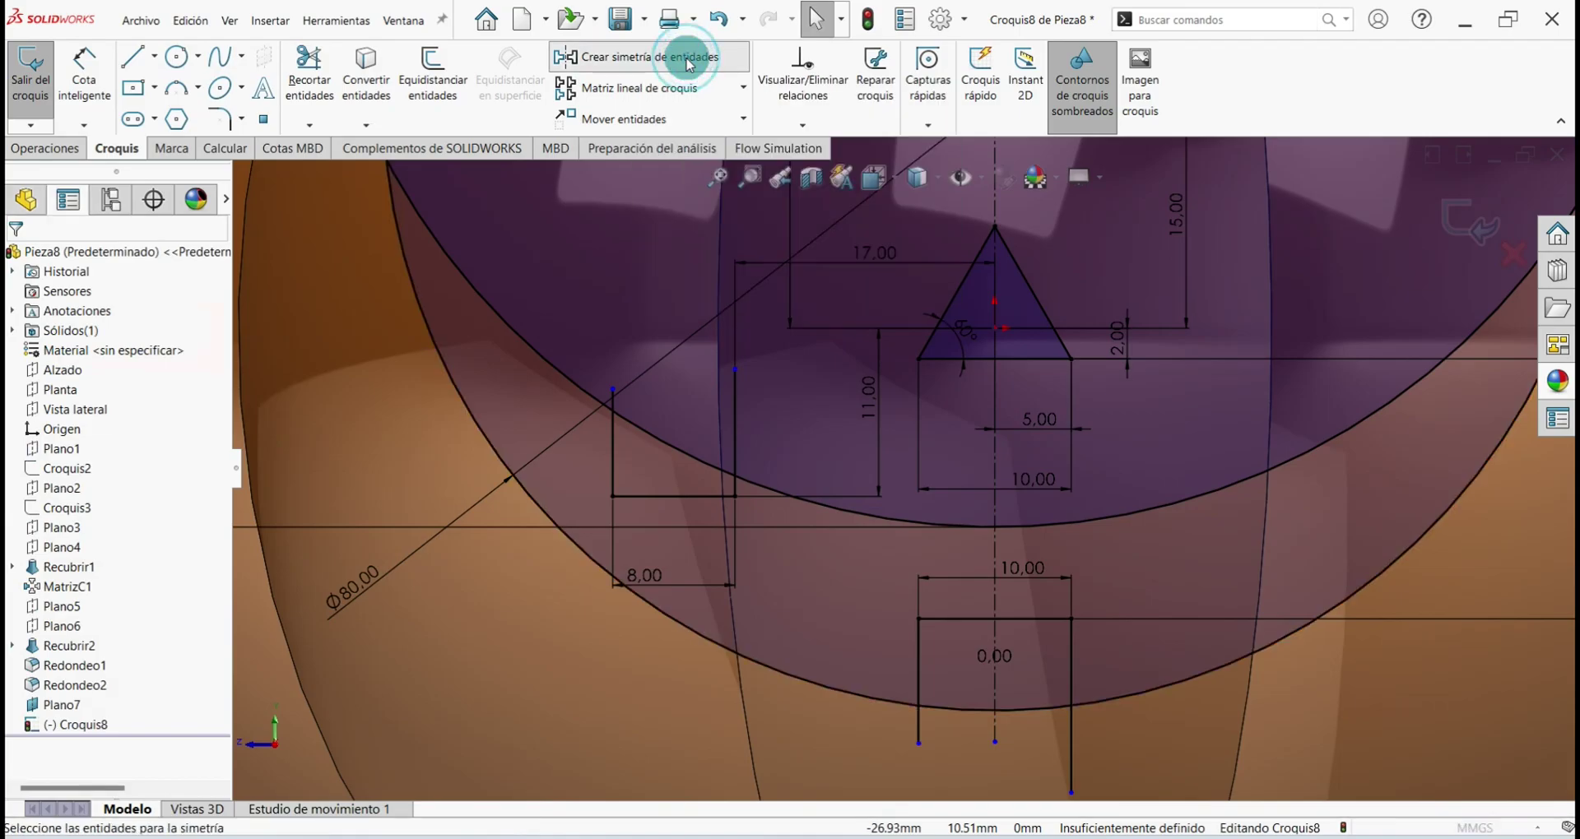
{"action": "left_click", "coordinate": [737, 389]}
{"action": "left_click", "coordinate": [688, 498]}
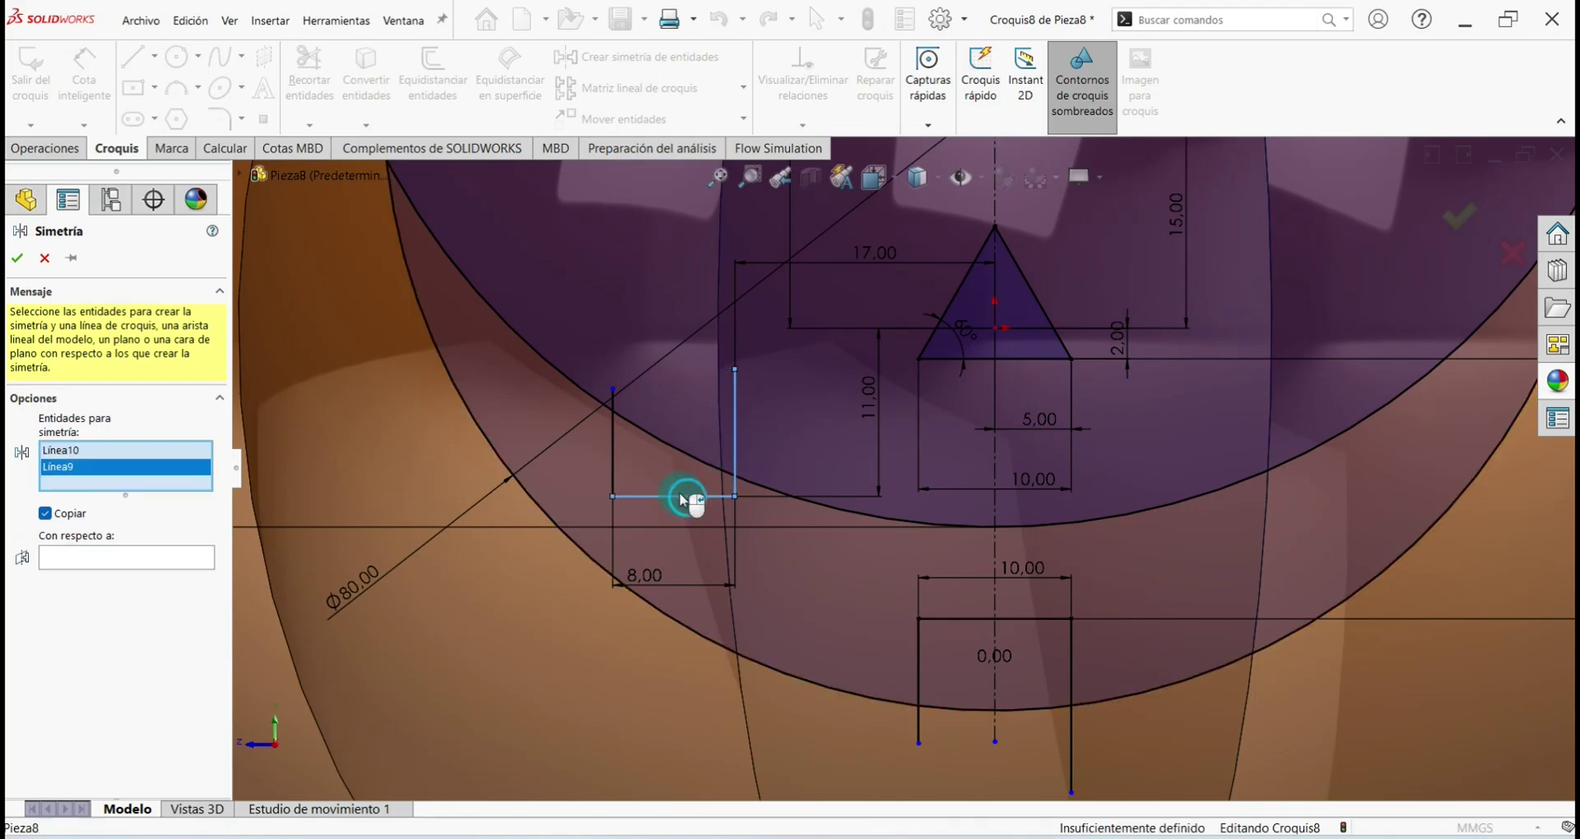
{"action": "left_click", "coordinate": [615, 459]}
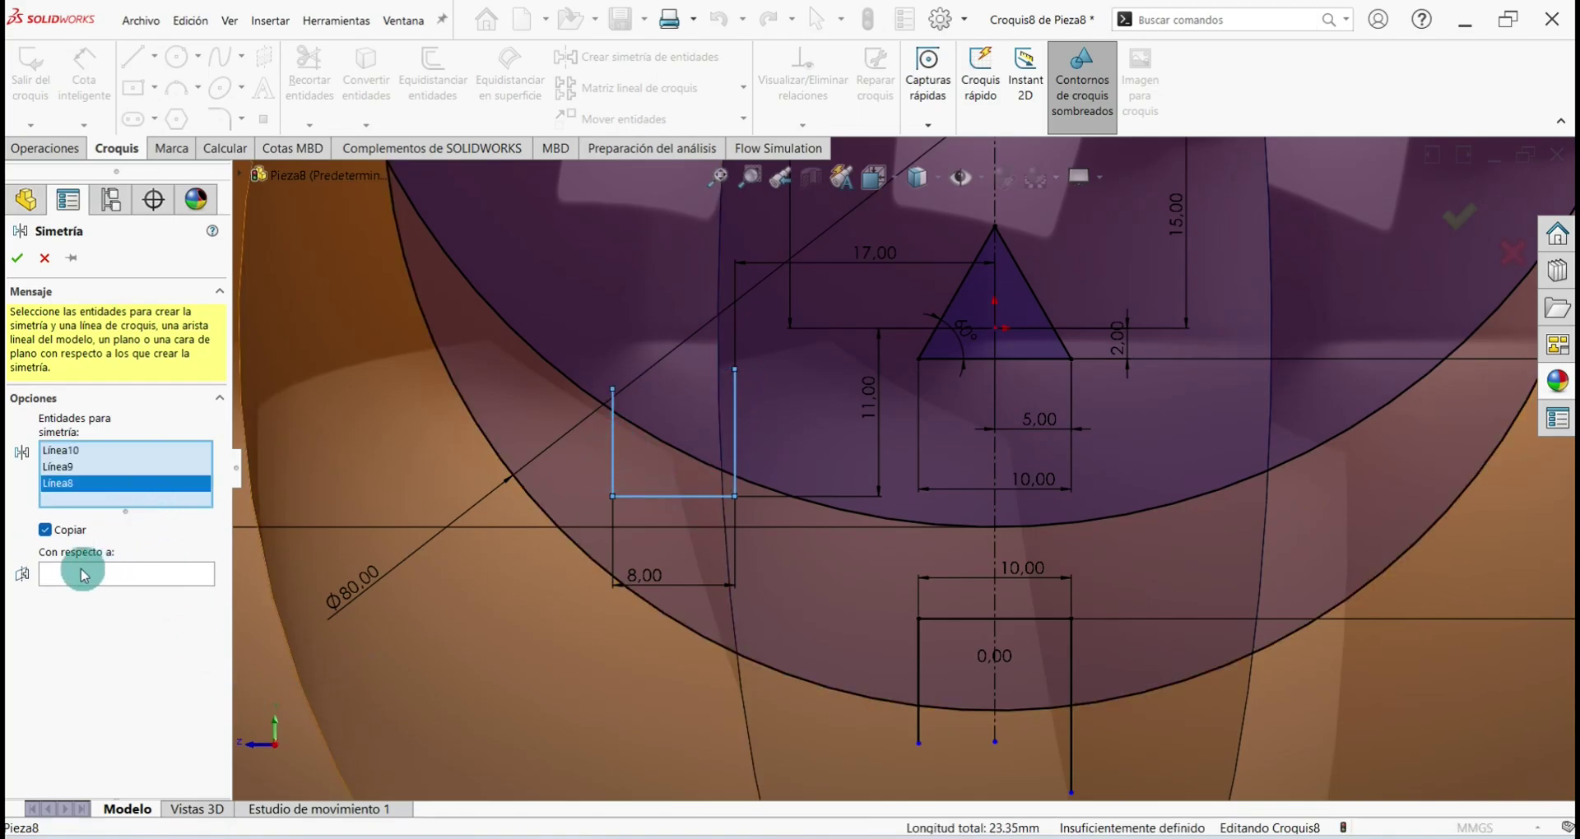
{"action": "left_click", "coordinate": [116, 576]}
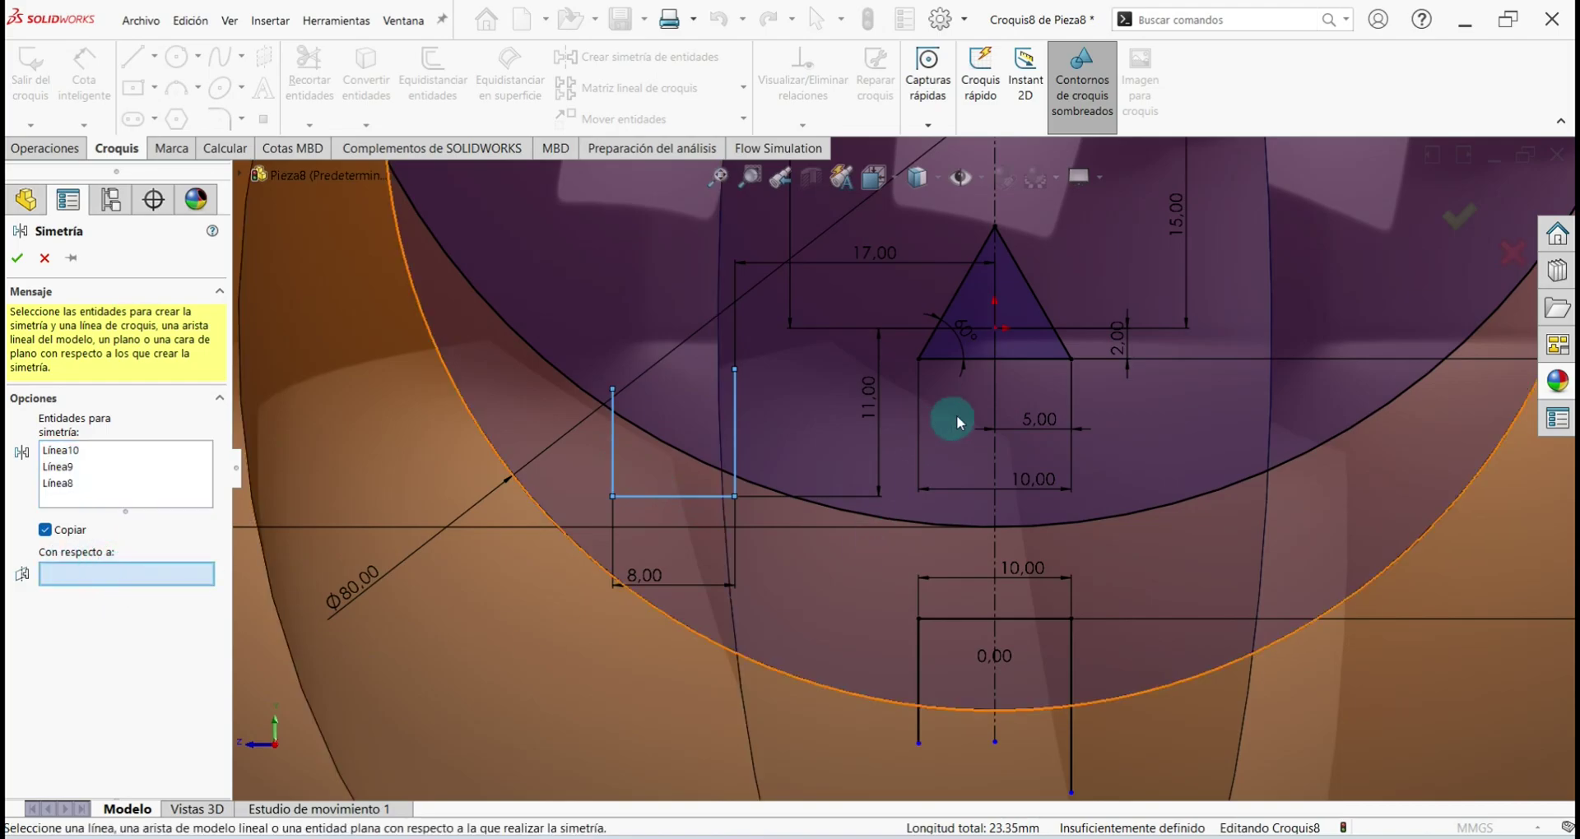
{"action": "left_click", "coordinate": [995, 474]}
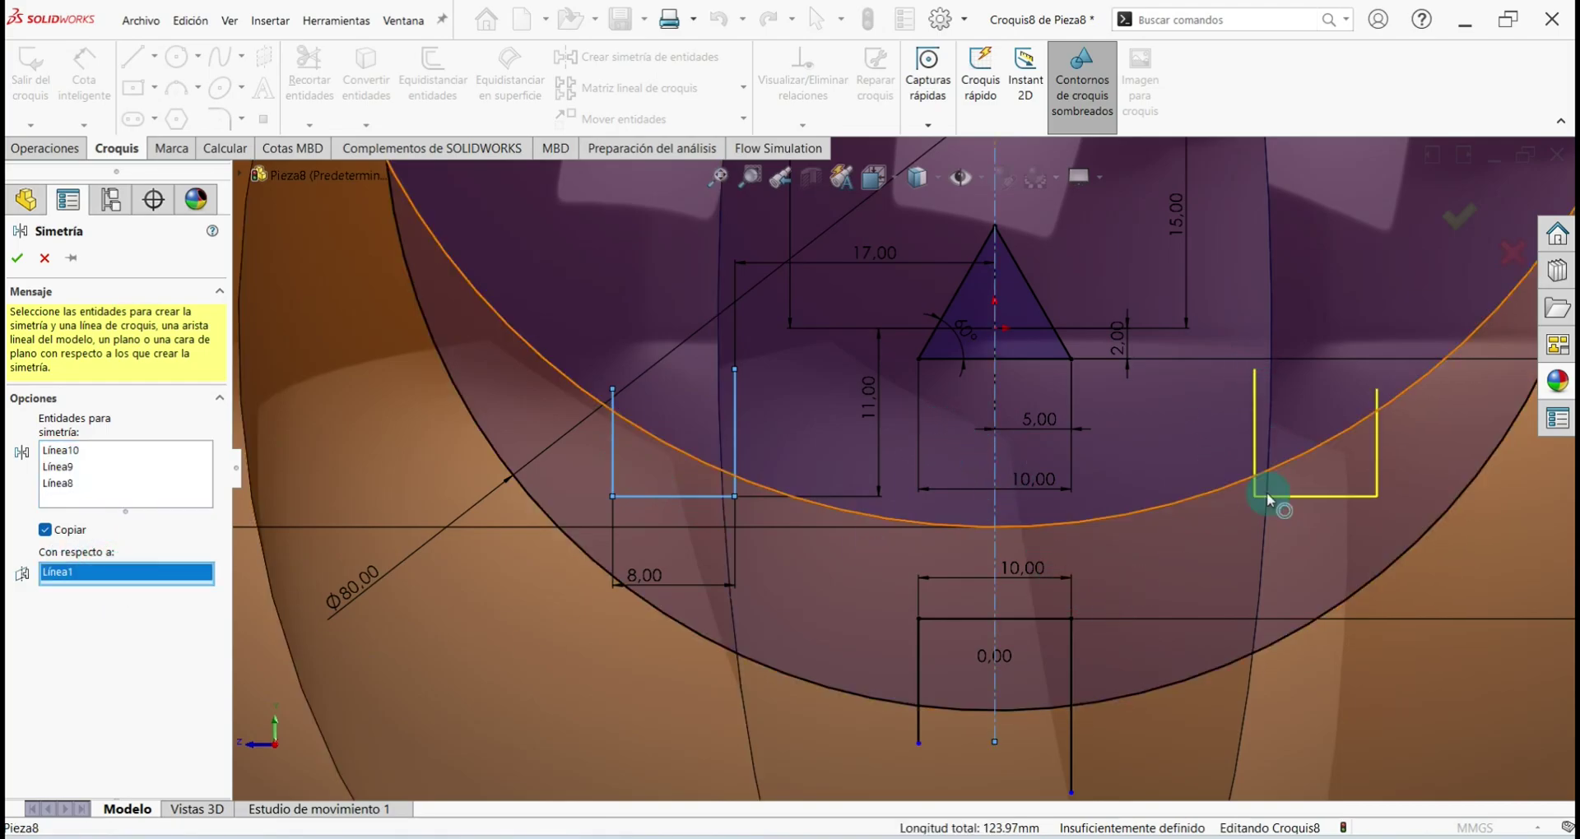
{"action": "left_click", "coordinate": [21, 276]}
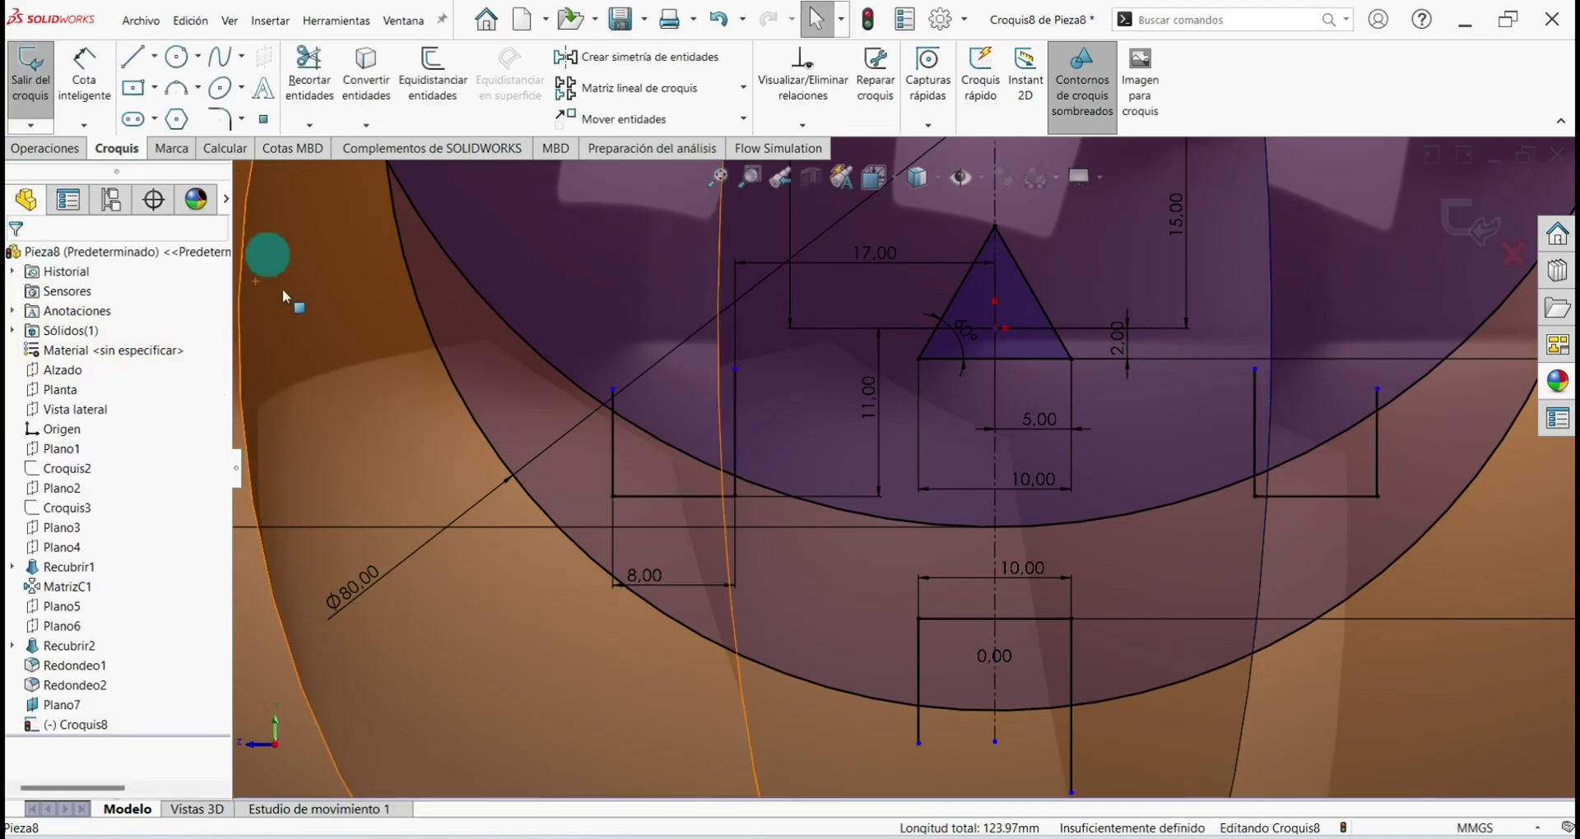
Trim the large circle's excess arcs, short stubs and notch line extensions
{"action": "left_click", "coordinate": [316, 70]}
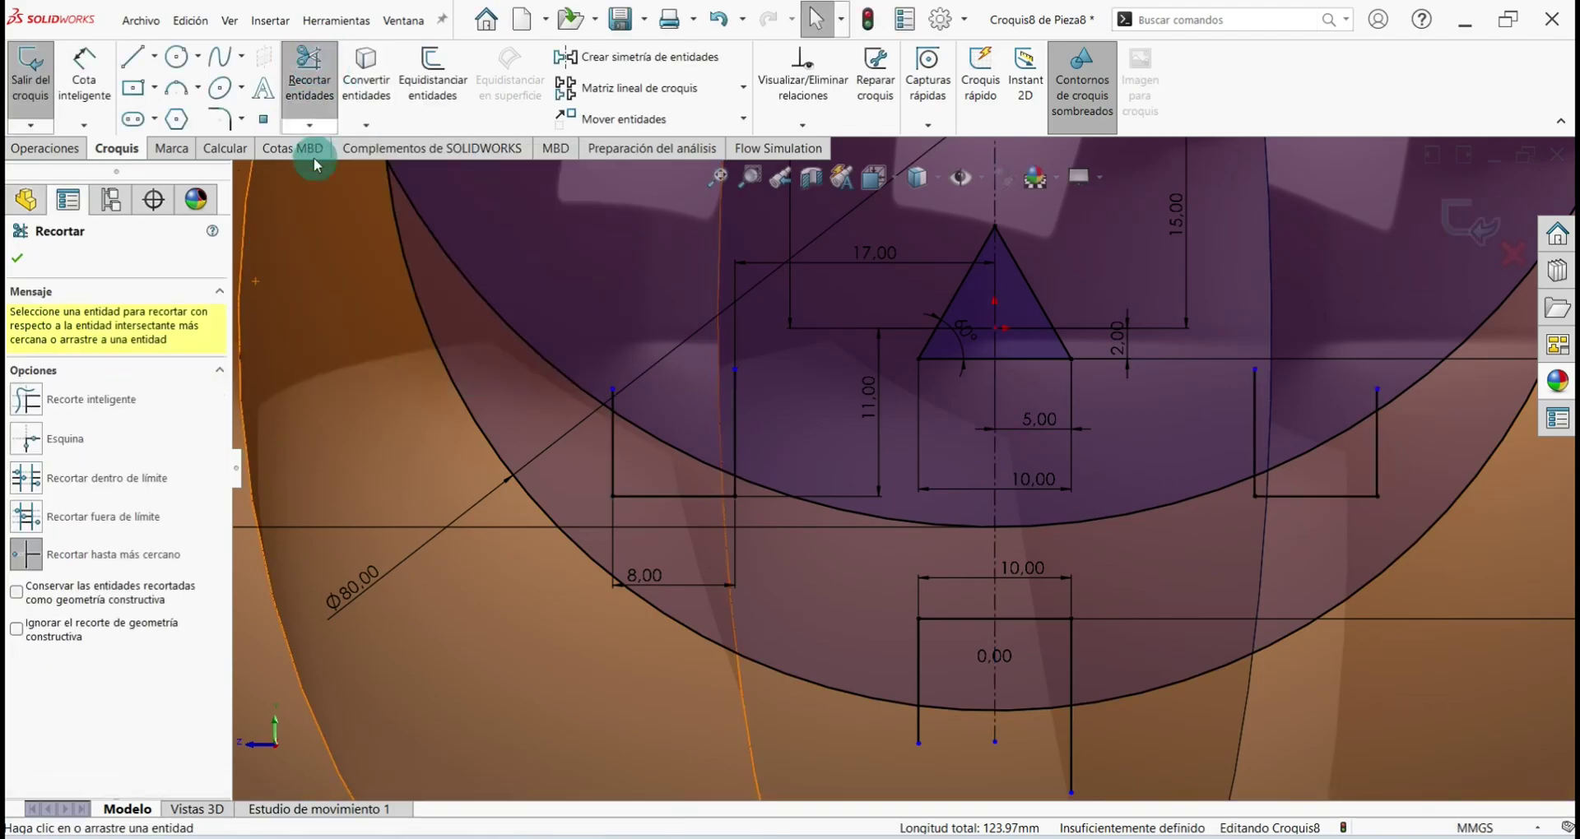
{"action": "scroll", "coordinate": [556, 509], "scroll_direction": "up", "scroll_amount": 3}
{"action": "scroll", "coordinate": [1208, 314], "scroll_direction": "down", "scroll_amount": 2}
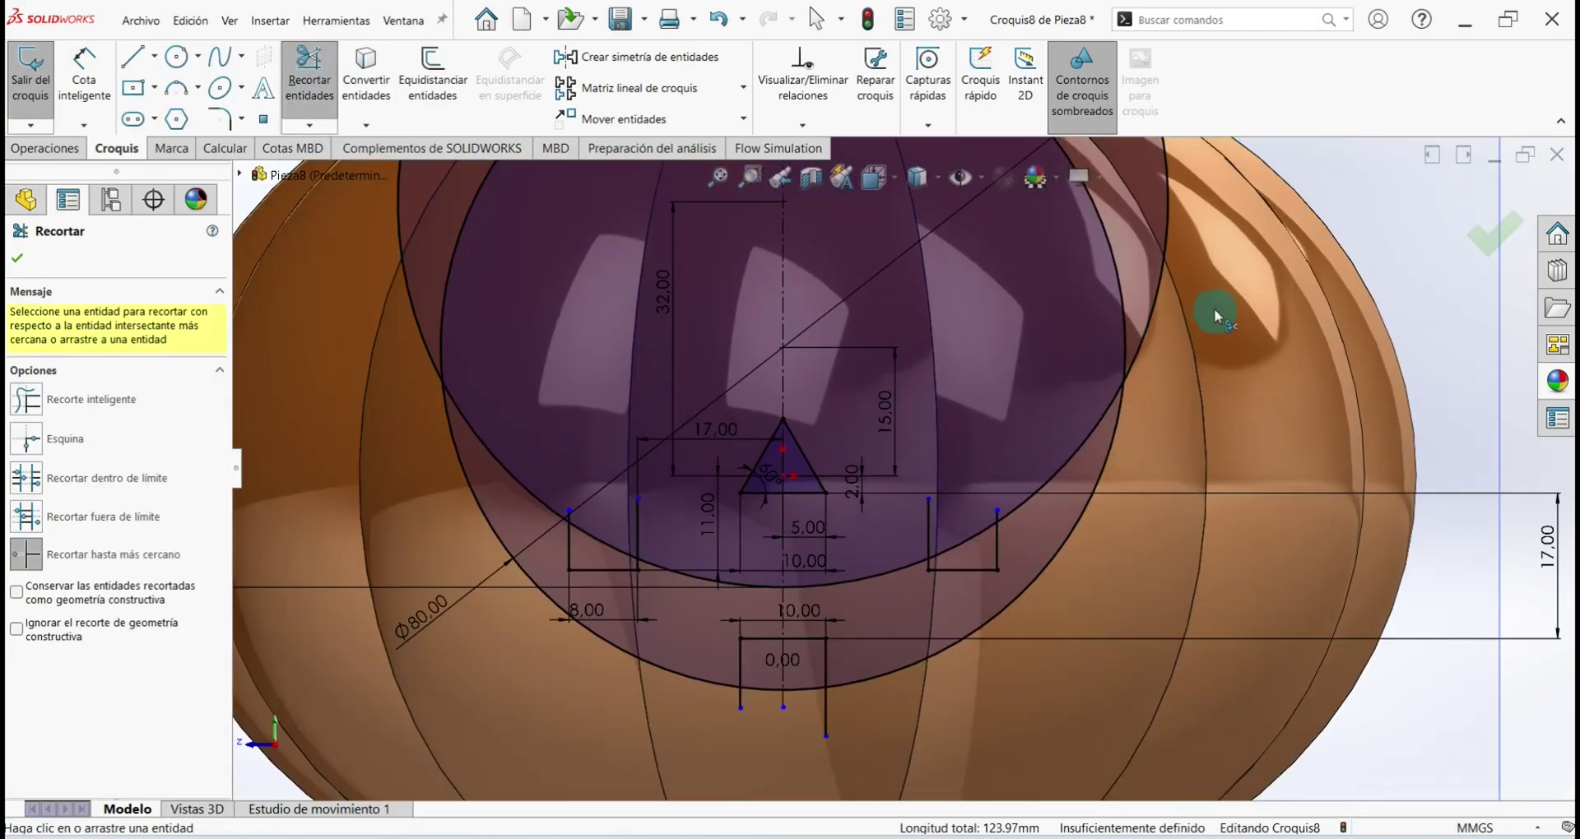
{"action": "left_click", "coordinate": [1159, 290]}
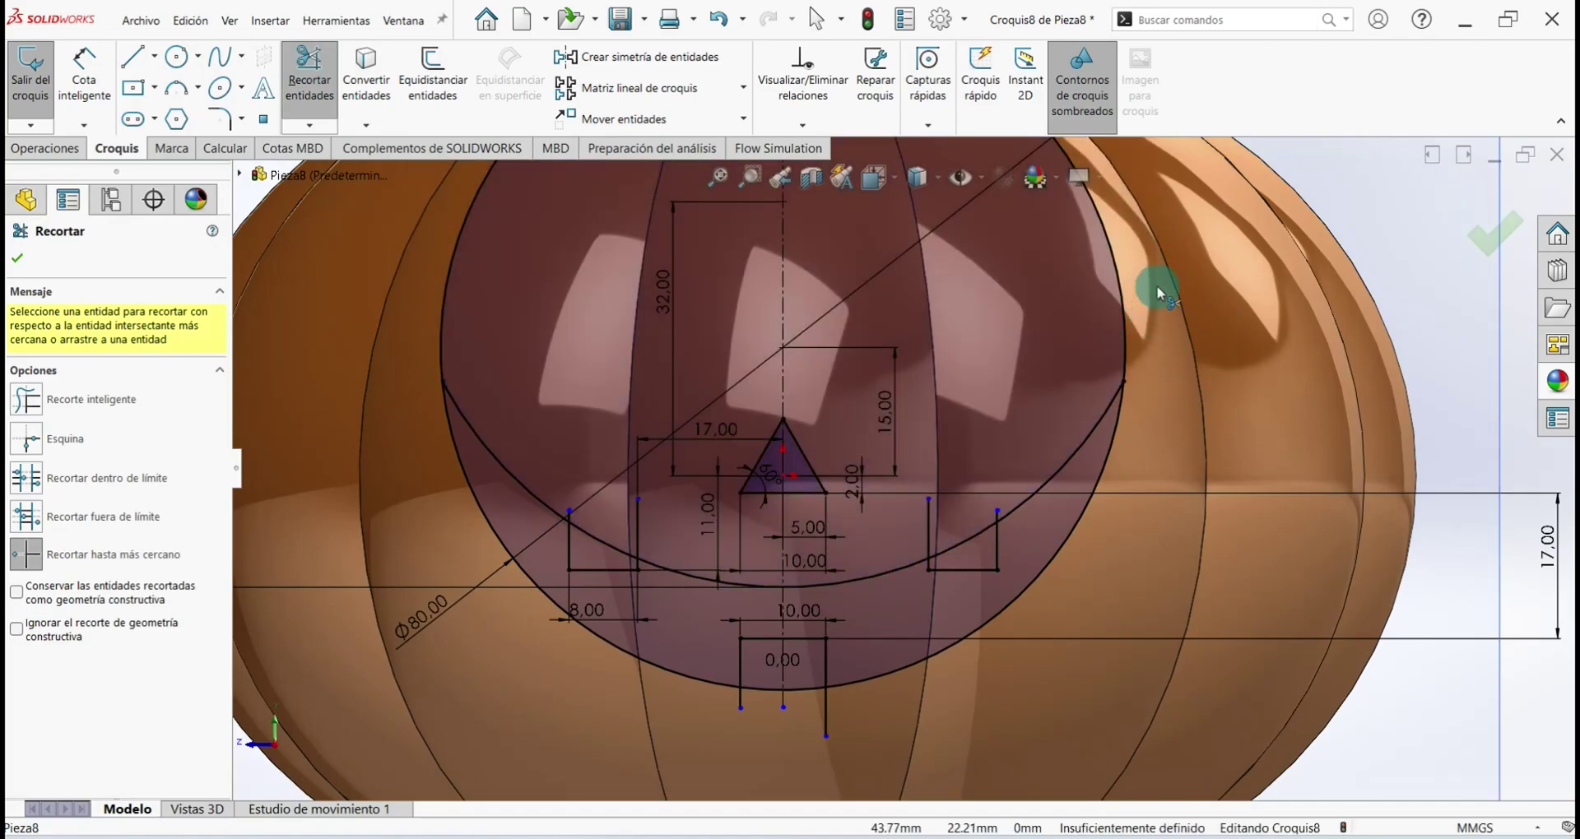
{"action": "left_click", "coordinate": [1124, 306]}
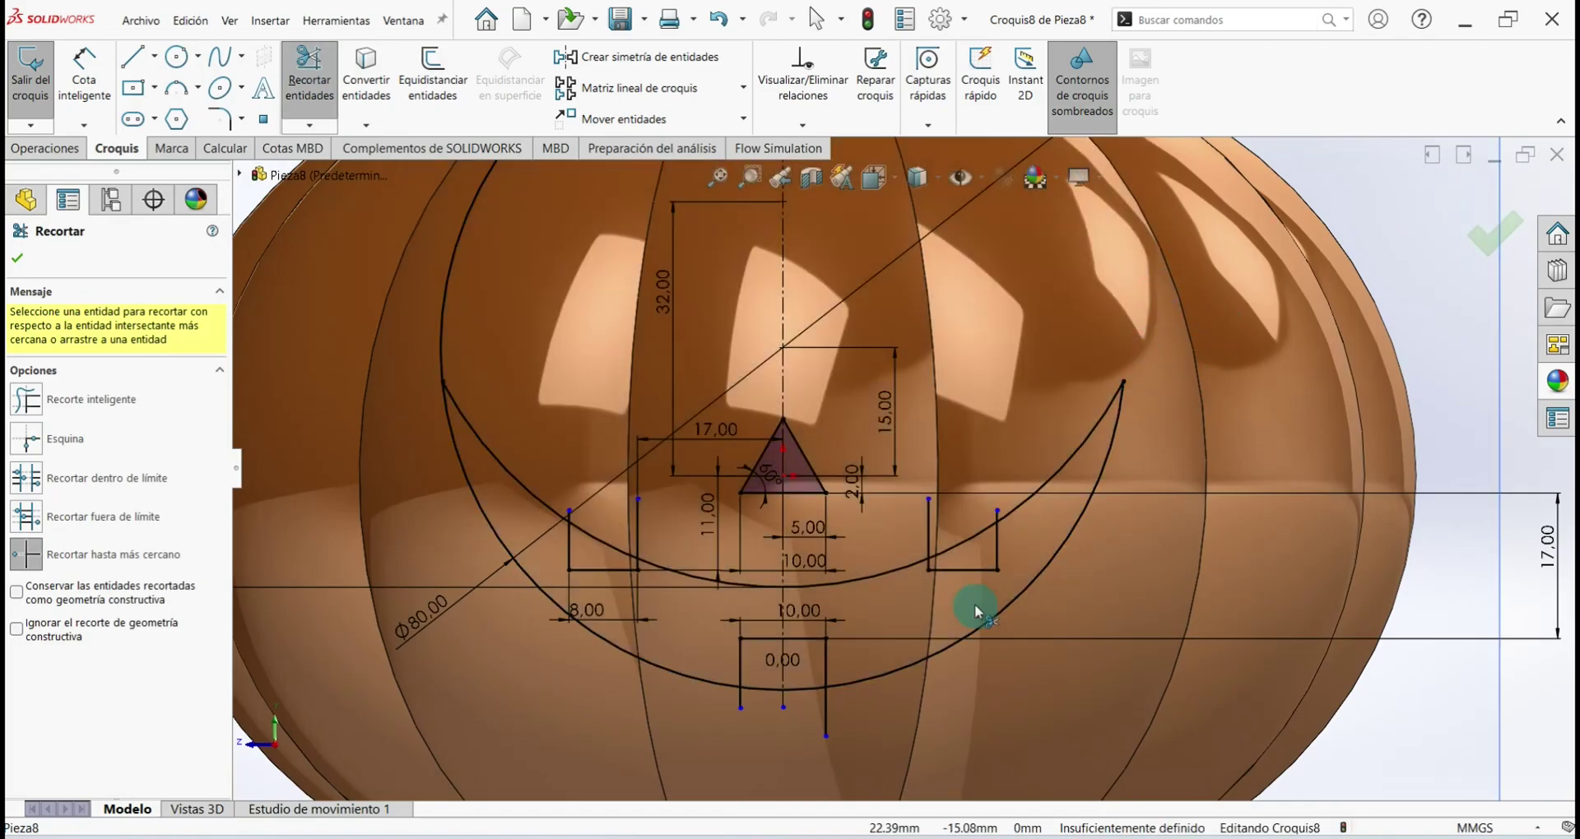
{"action": "scroll", "coordinate": [994, 466], "scroll_direction": "down", "scroll_amount": 3}
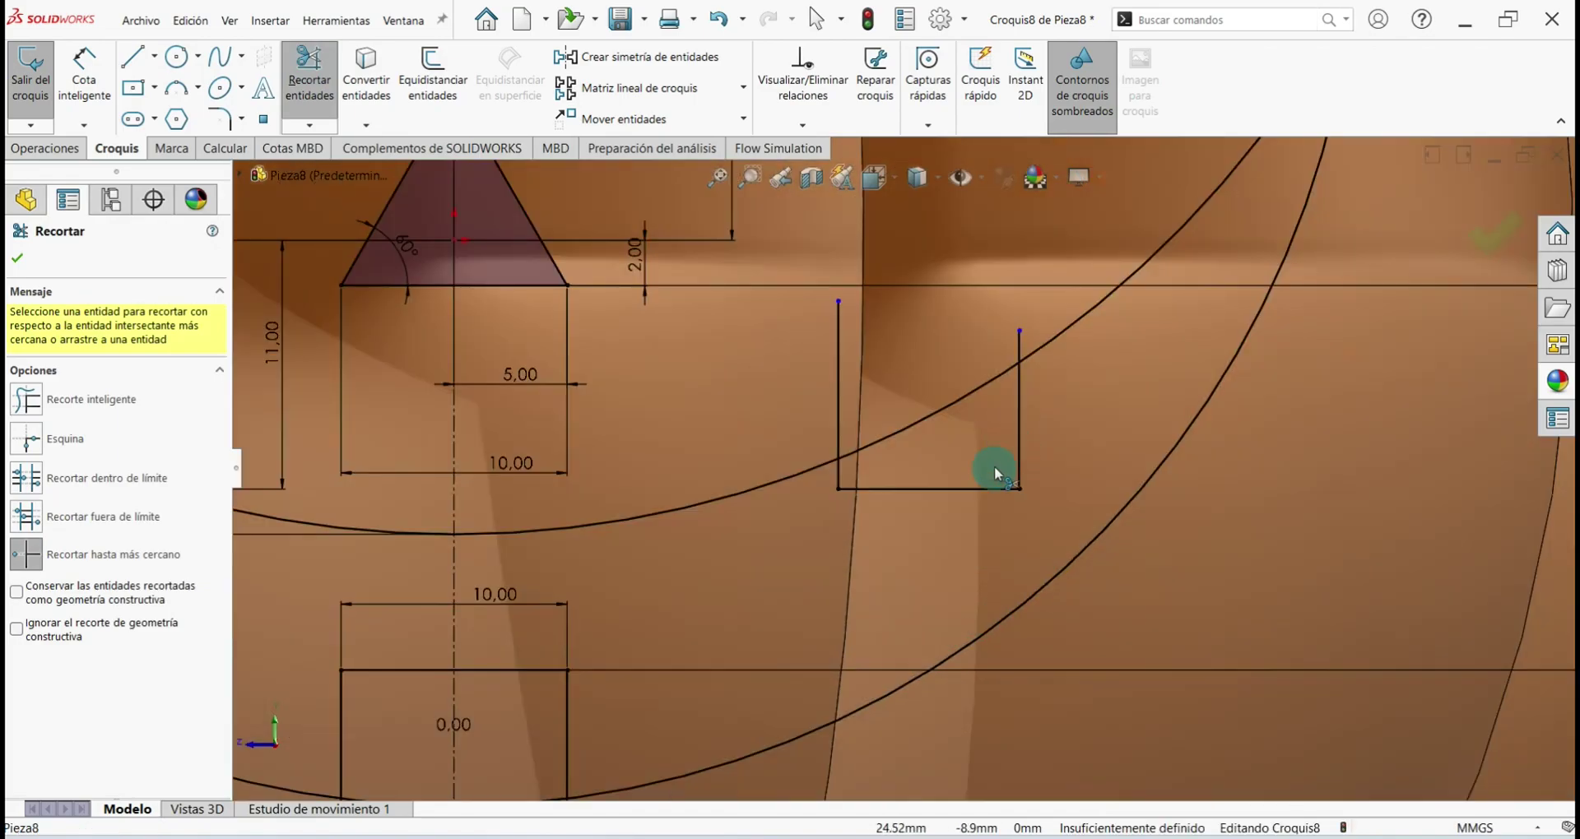
{"action": "left_click", "coordinate": [1018, 345]}
{"action": "left_click", "coordinate": [981, 386]}
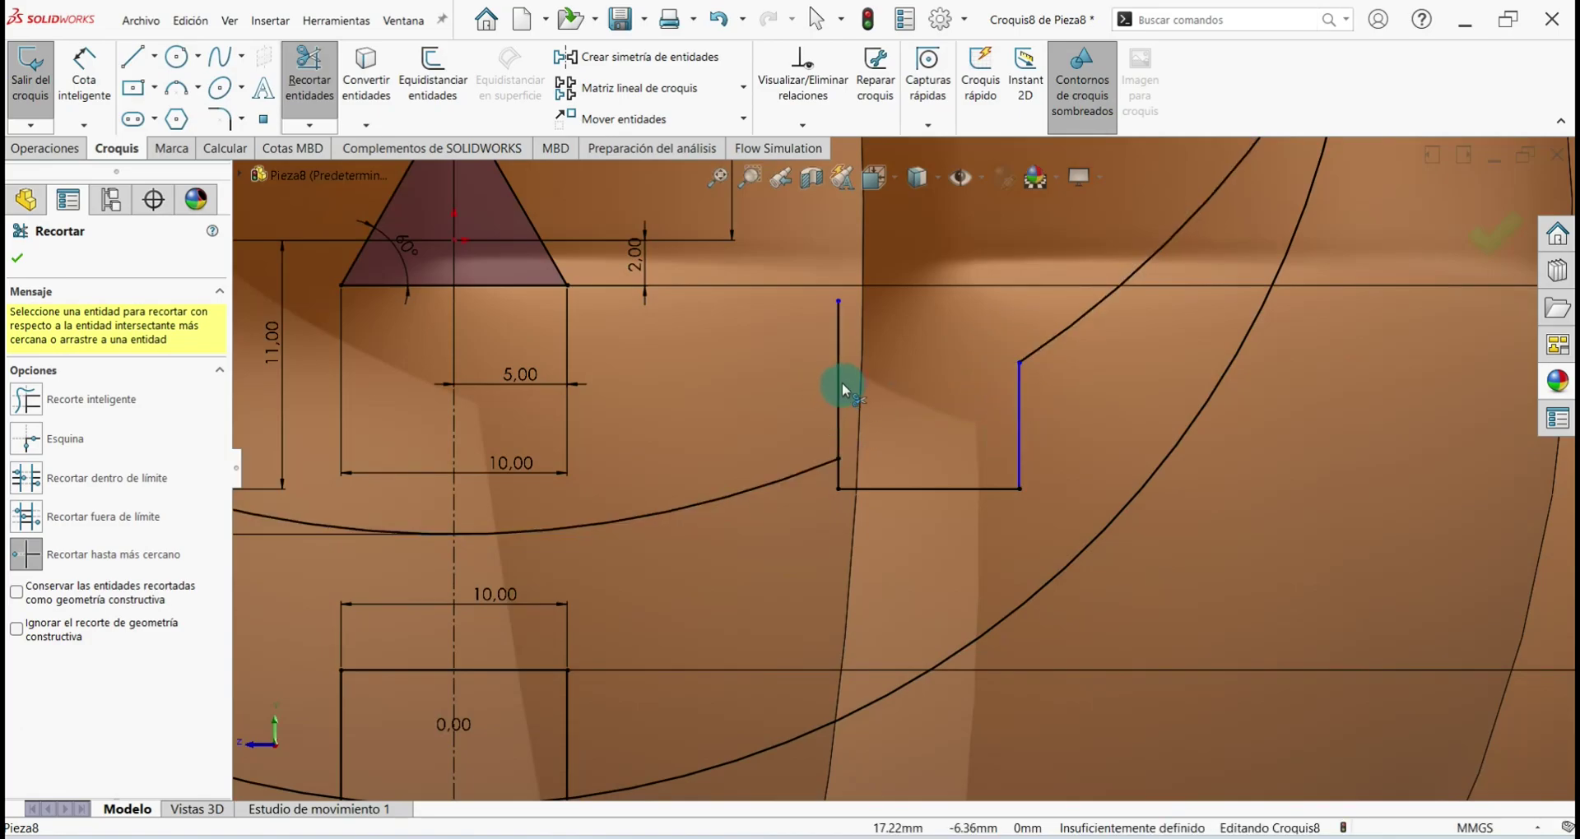
{"action": "left_click", "coordinate": [842, 382]}
{"action": "scroll", "coordinate": [1006, 428], "scroll_direction": "up", "scroll_amount": 3}
{"action": "scroll", "coordinate": [747, 596], "scroll_direction": "down", "scroll_amount": 3}
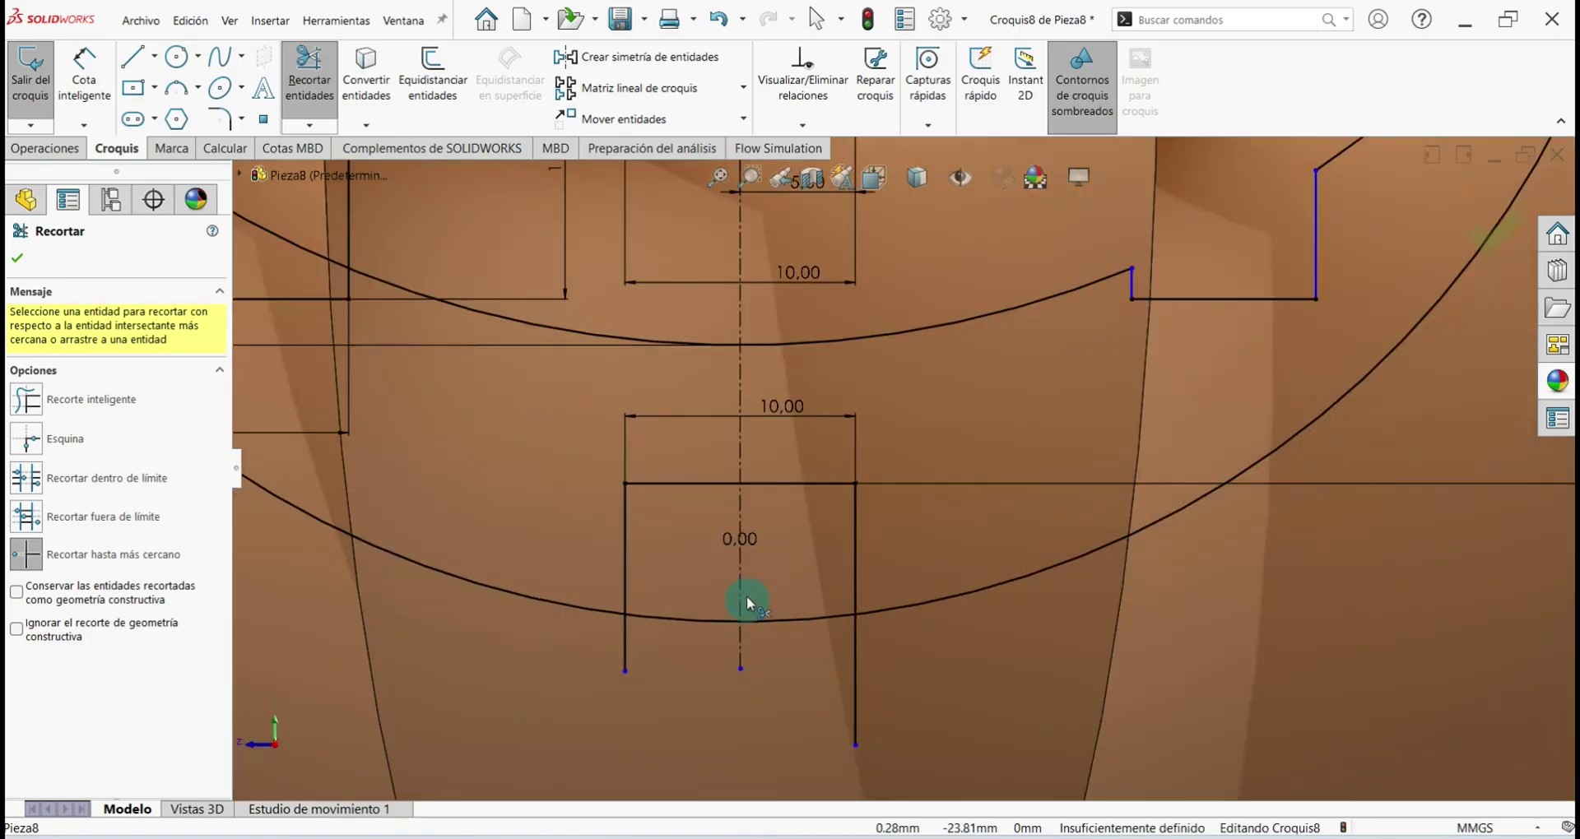
{"action": "left_click", "coordinate": [780, 625]}
{"action": "left_click", "coordinate": [627, 639]}
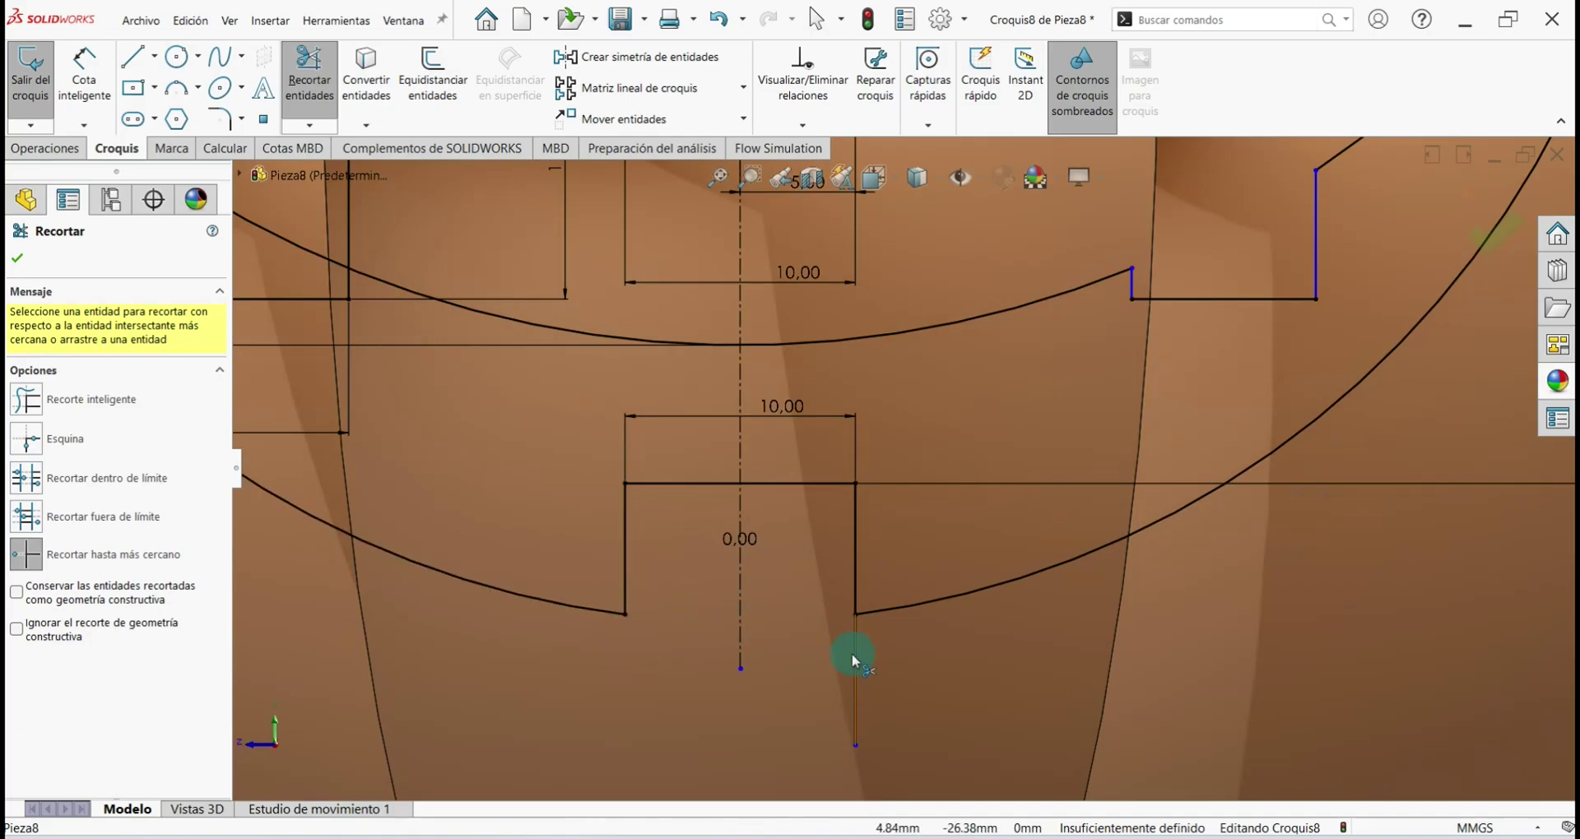
{"action": "left_click", "coordinate": [854, 658]}
Trim the remaining arc pieces and stubs so the crescent mouth outline closes
{"action": "scroll", "coordinate": [905, 481], "scroll_direction": "up", "scroll_amount": 3}
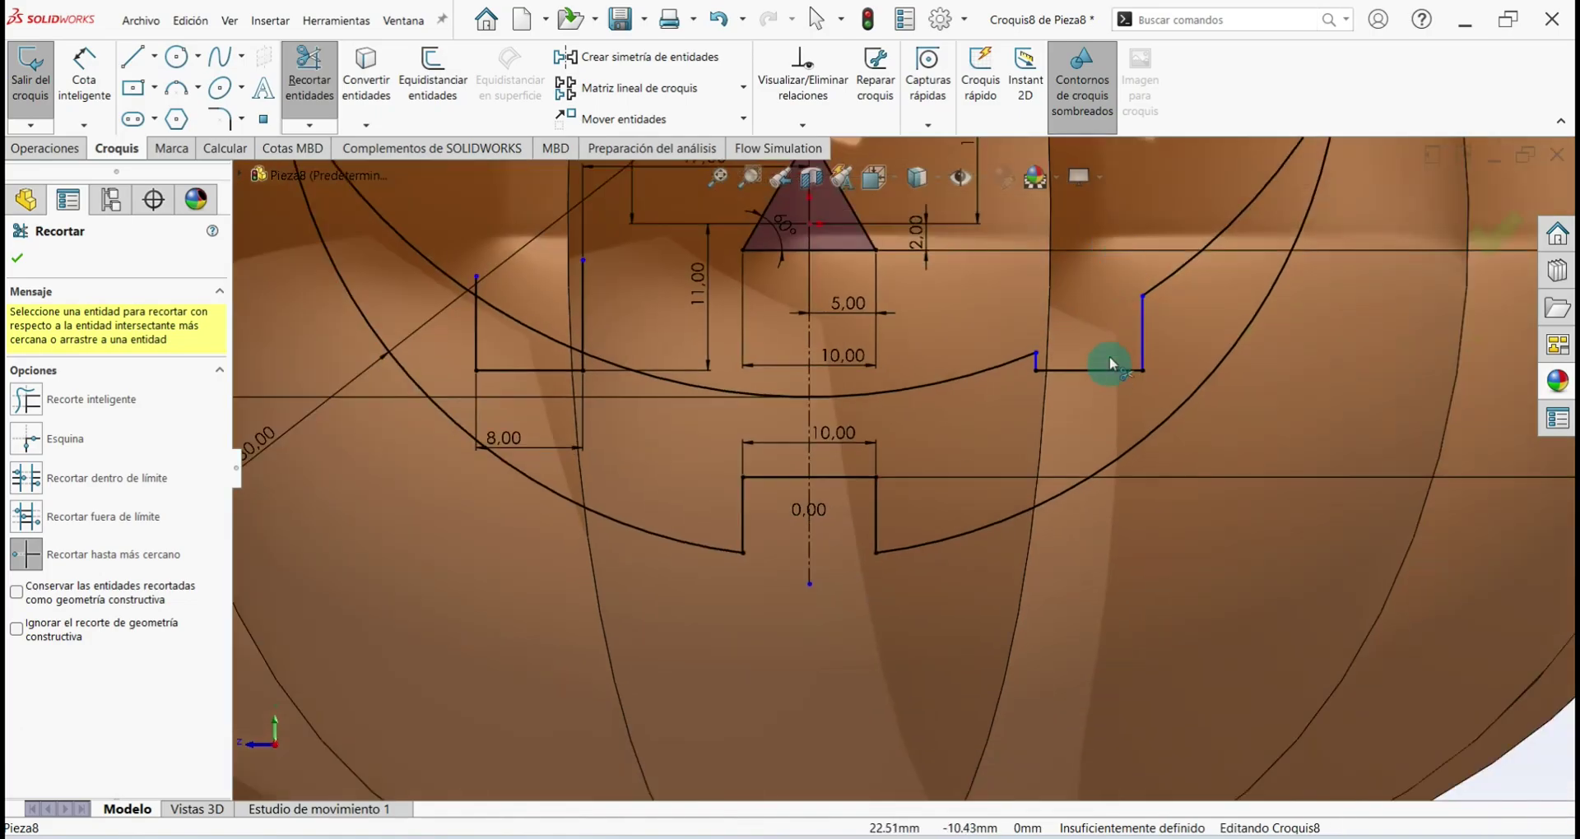
{"action": "scroll", "coordinate": [1073, 413], "scroll_direction": "up", "scroll_amount": 5}
{"action": "scroll", "coordinate": [833, 352], "scroll_direction": "down", "scroll_amount": 7}
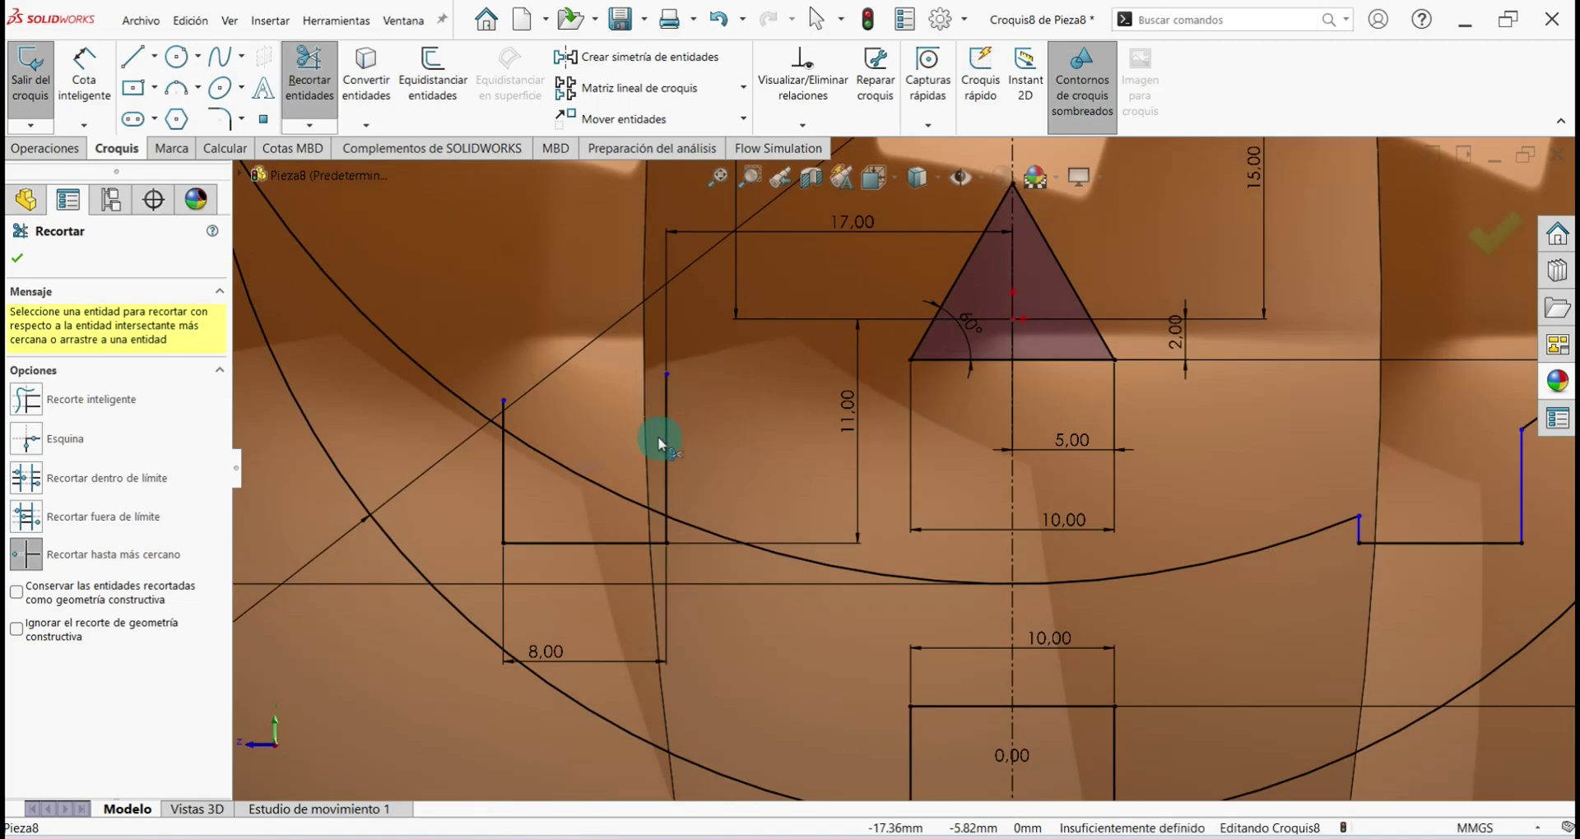
{"action": "left_click", "coordinate": [569, 467]}
{"action": "left_click", "coordinate": [504, 415]}
{"action": "scroll", "coordinate": [896, 473], "scroll_direction": "up", "scroll_amount": 3}
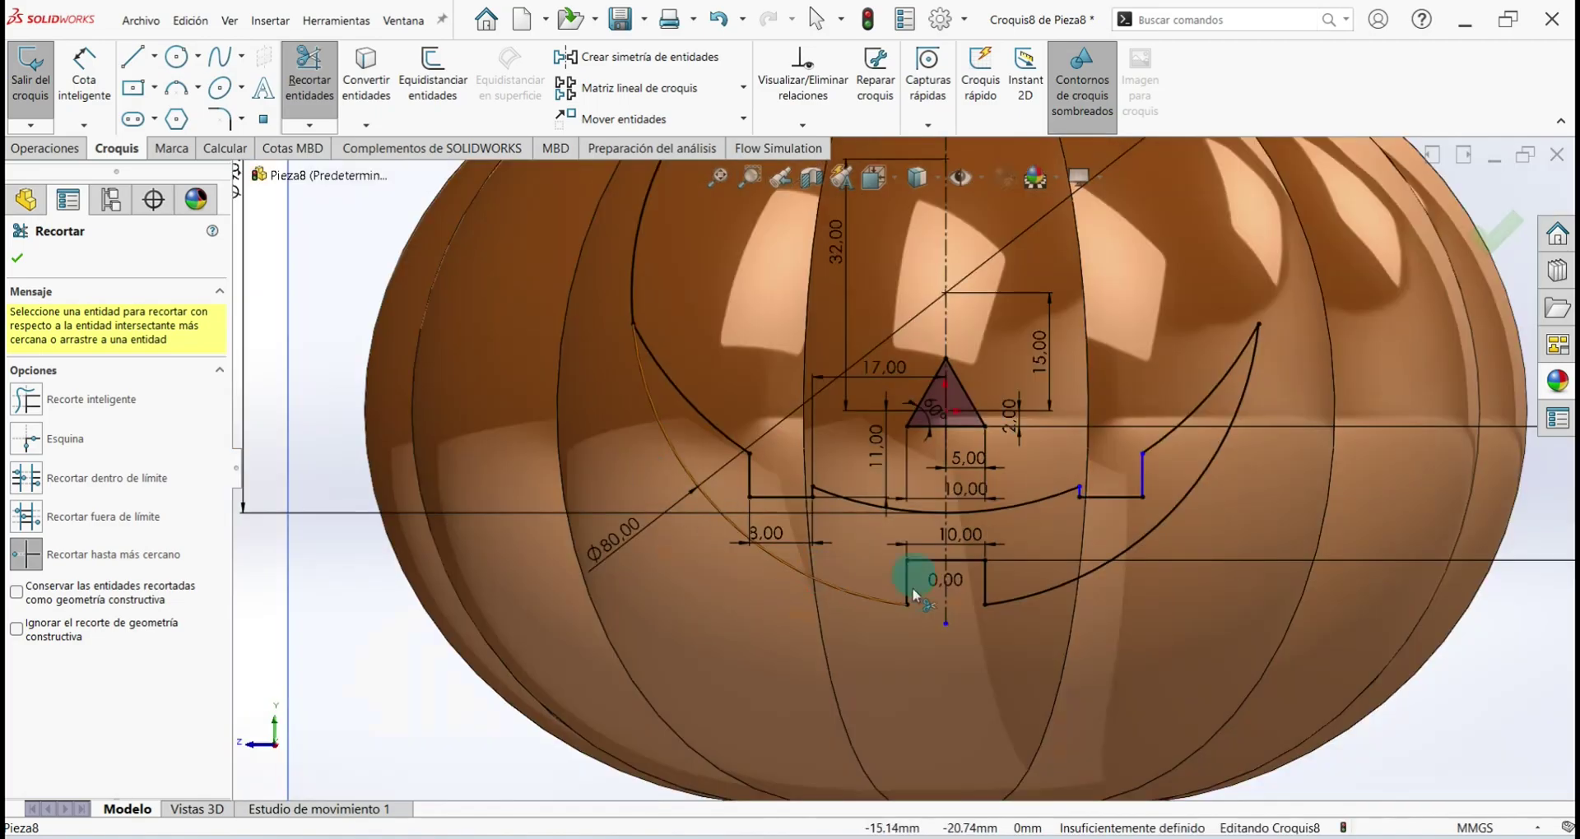
{"action": "left_click", "coordinate": [635, 278]}
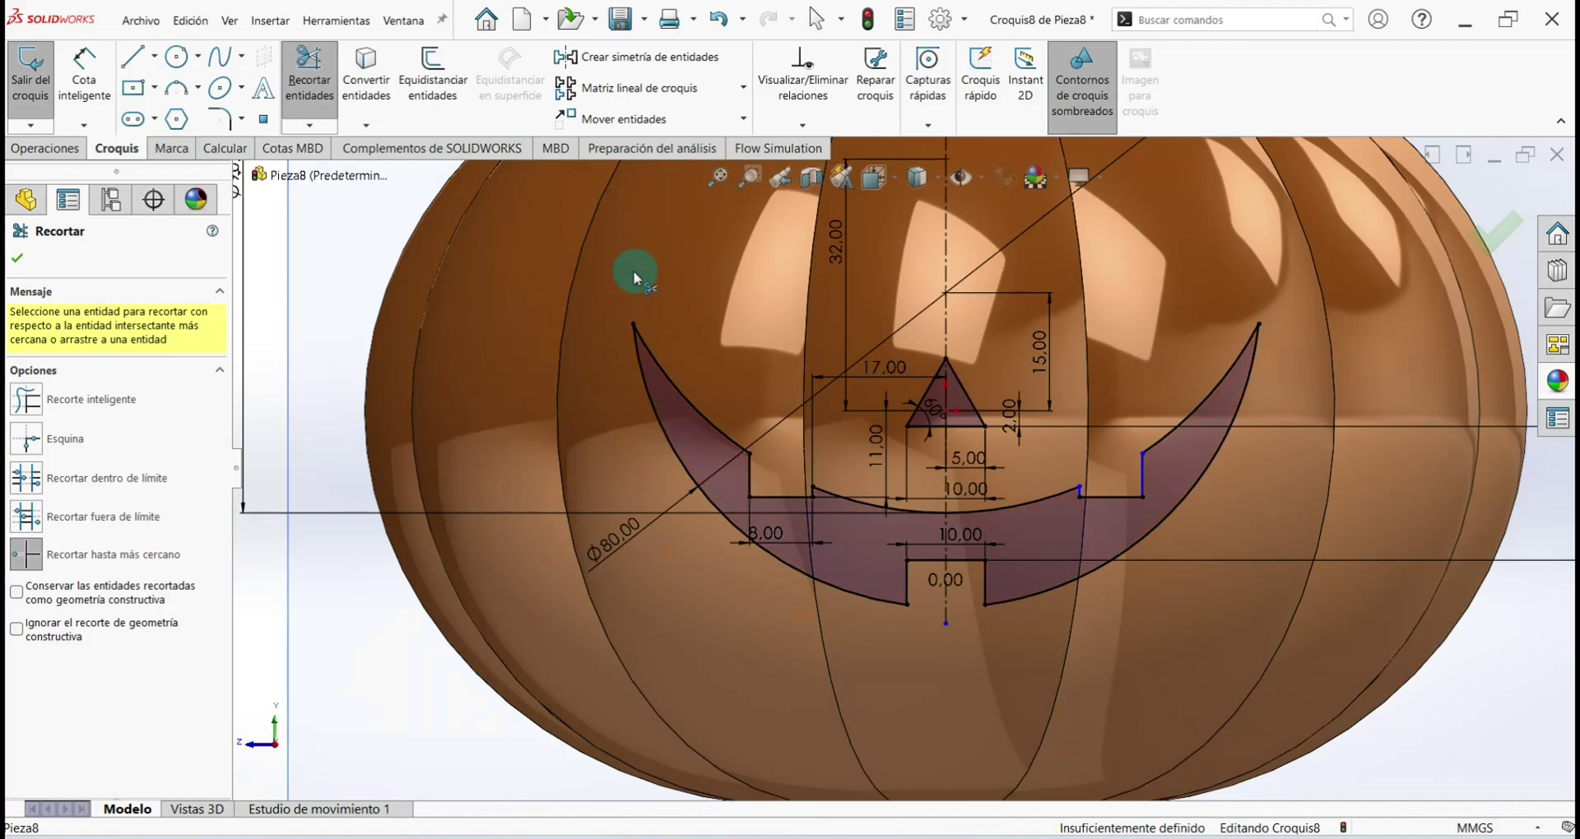
{"action": "scroll", "coordinate": [1028, 371], "scroll_direction": "up", "scroll_amount": 3}
{"action": "scroll", "coordinate": [1035, 464], "scroll_direction": "down", "scroll_amount": 2}
{"action": "scroll", "coordinate": [1054, 510], "scroll_direction": "down", "scroll_amount": 1}
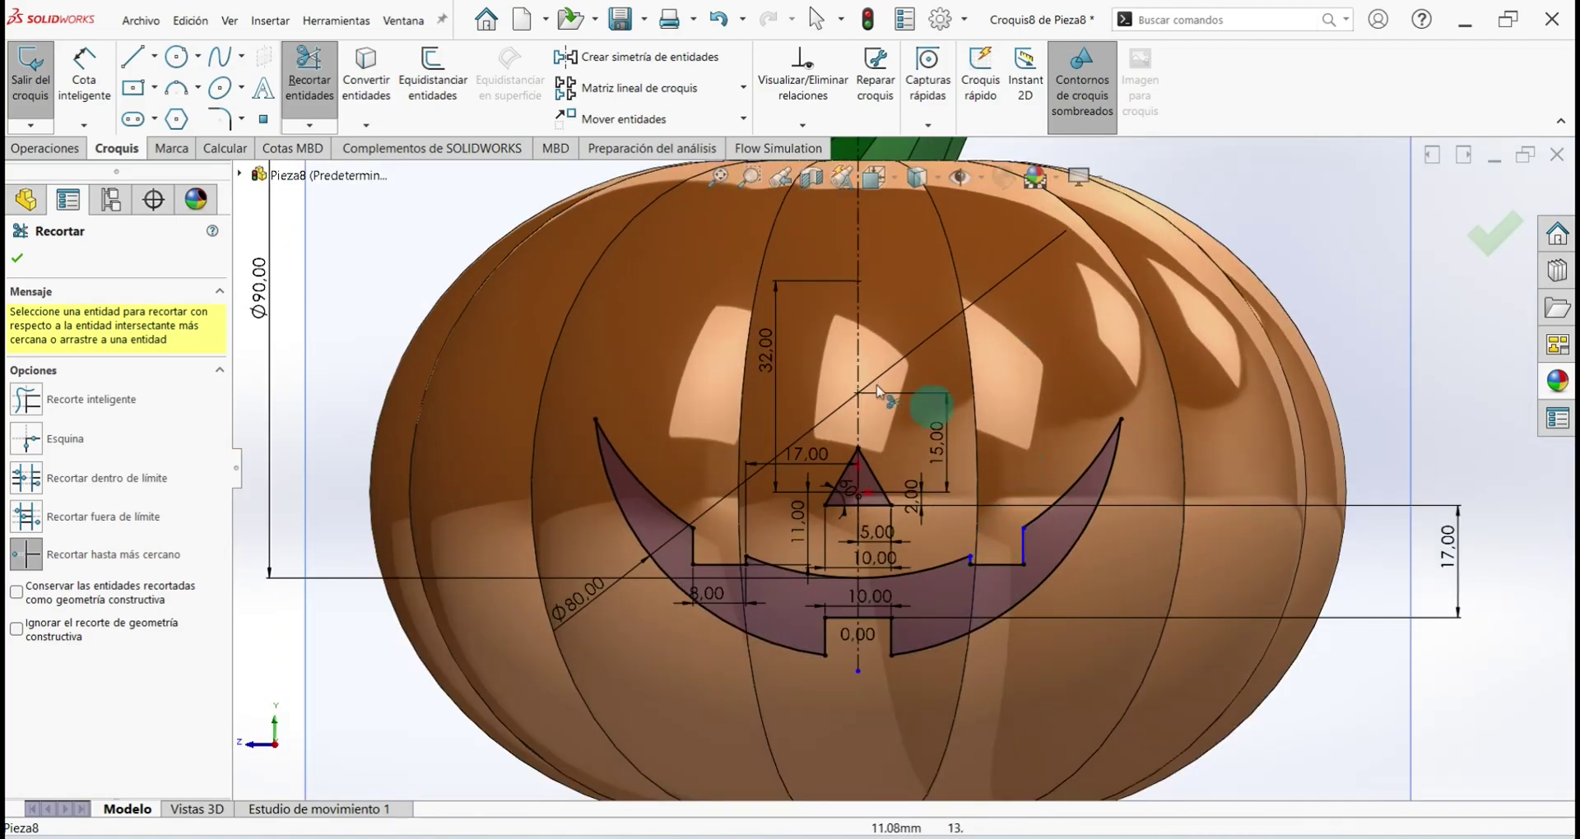
{"action": "left_click", "coordinate": [16, 262]}
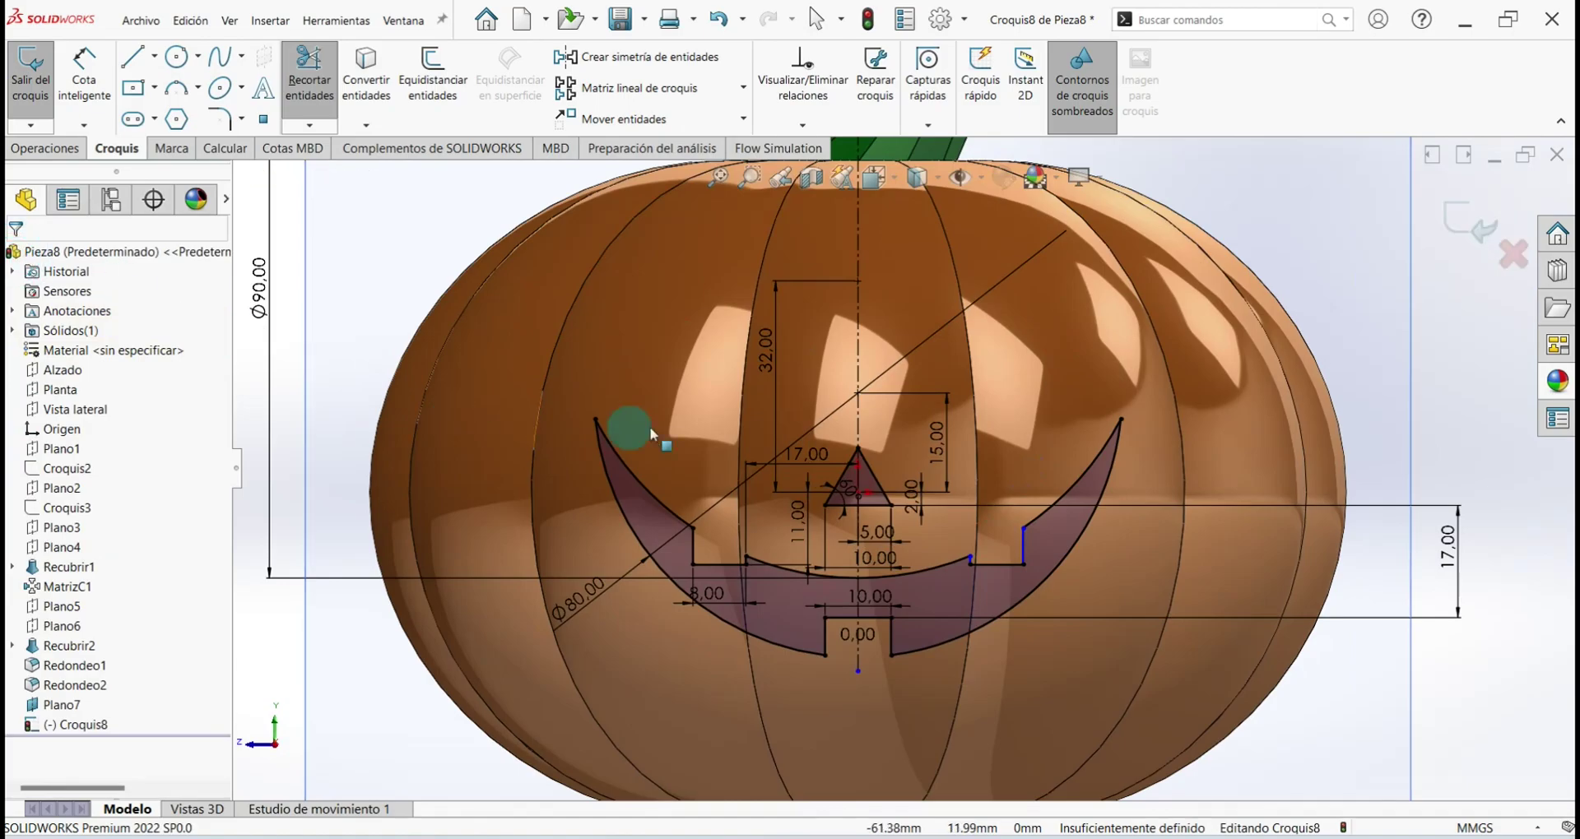
{"action": "scroll", "coordinate": [811, 436], "scroll_direction": "up", "scroll_amount": 2}
{"action": "scroll", "coordinate": [673, 577], "scroll_direction": "up", "scroll_amount": 1}
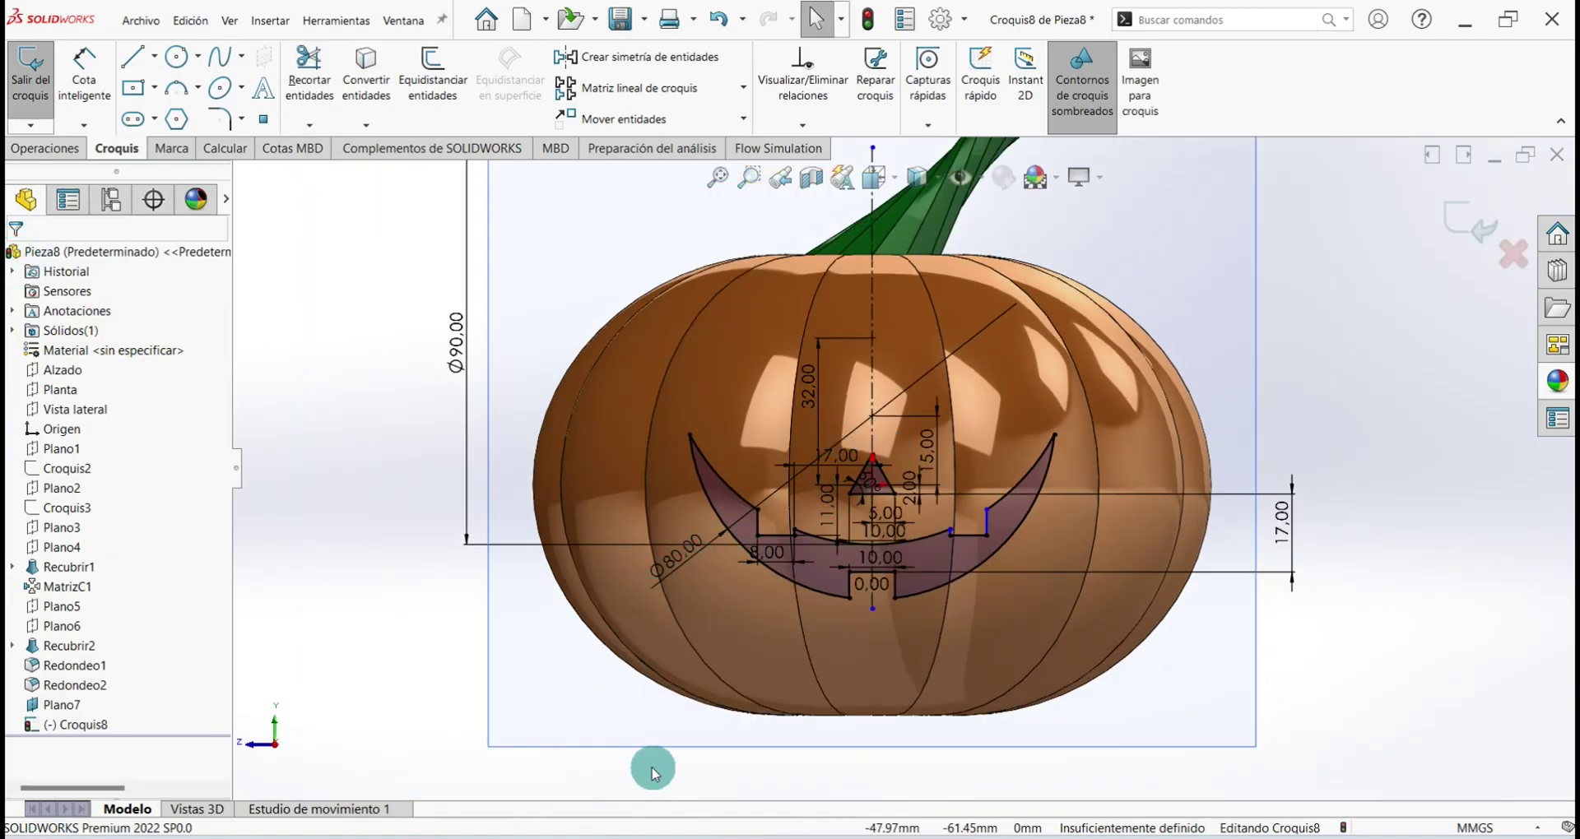
Save, then sketch a closed right triangle with vertical edge and flat base upper-left of the nose
{"action": "key", "text": "ctrl+s"}
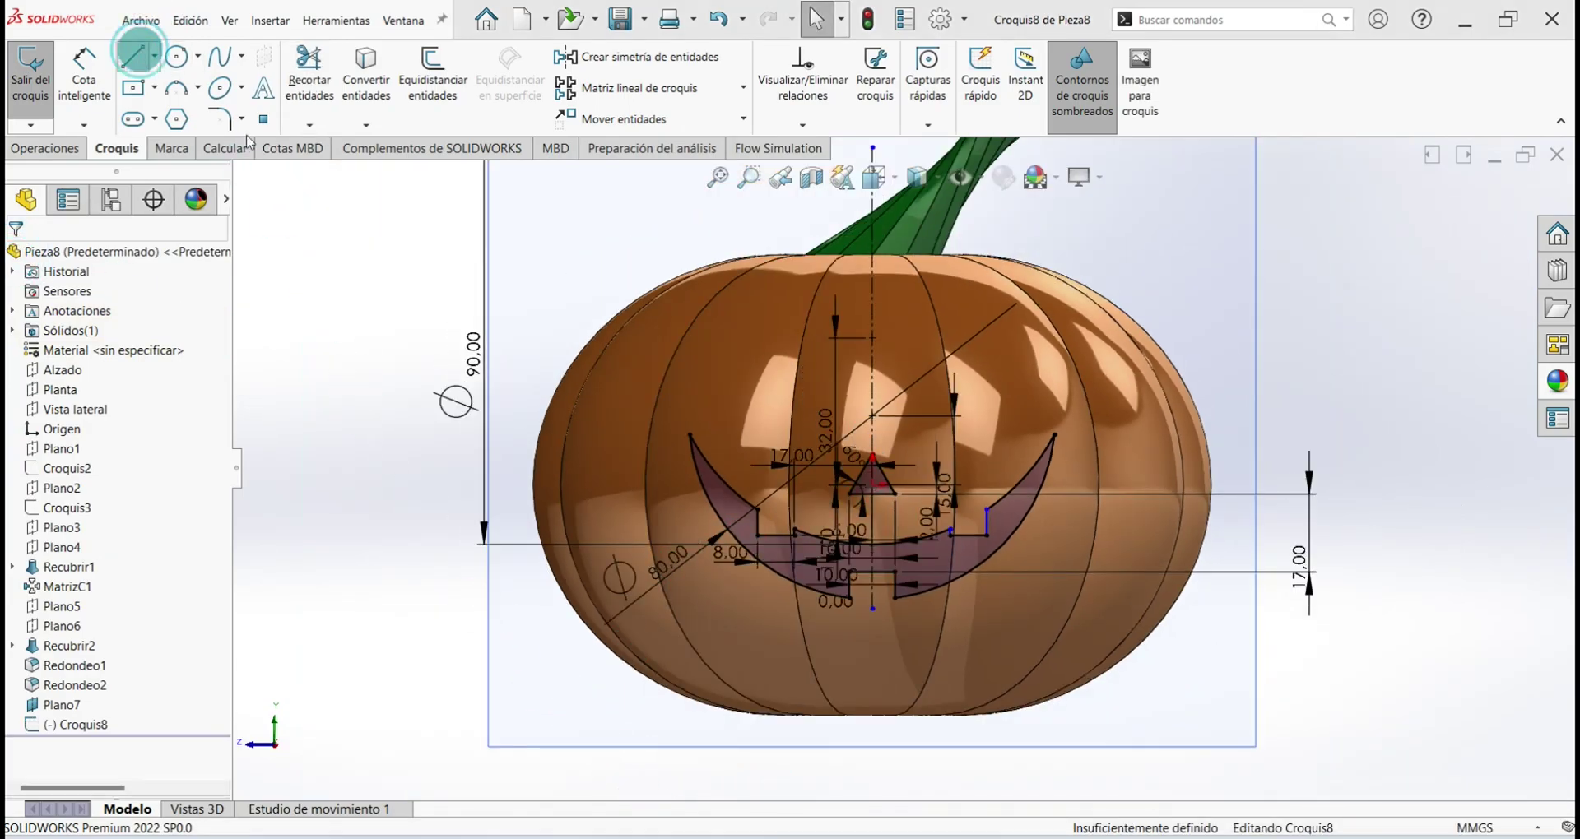
{"action": "left_click", "coordinate": [133, 56]}
{"action": "scroll", "coordinate": [823, 395], "scroll_direction": "down", "scroll_amount": 1}
{"action": "scroll", "coordinate": [765, 383], "scroll_direction": "down", "scroll_amount": 1}
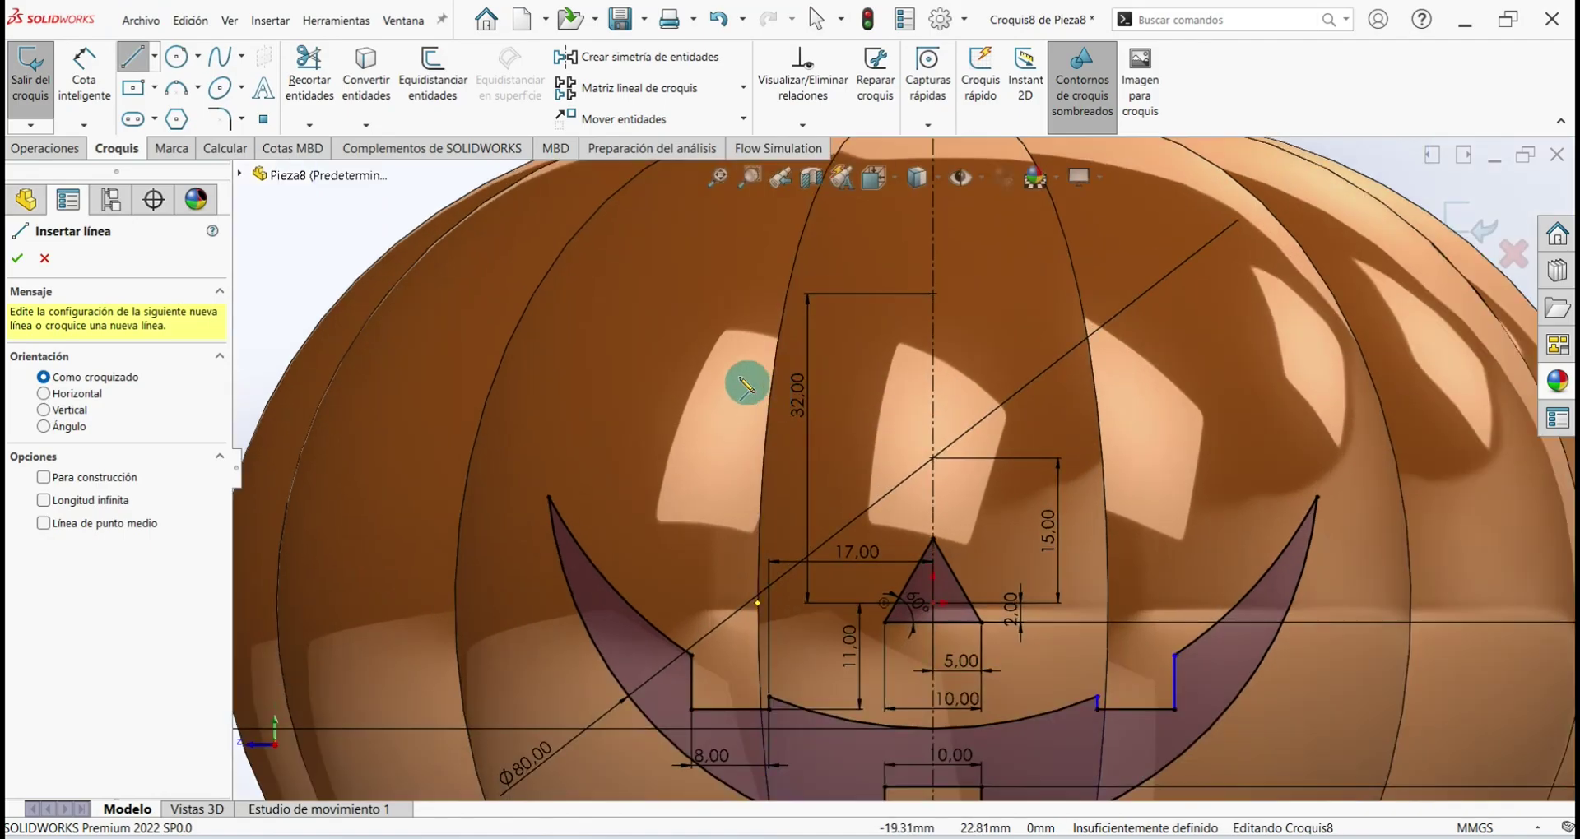
{"action": "left_click", "coordinate": [725, 354]}
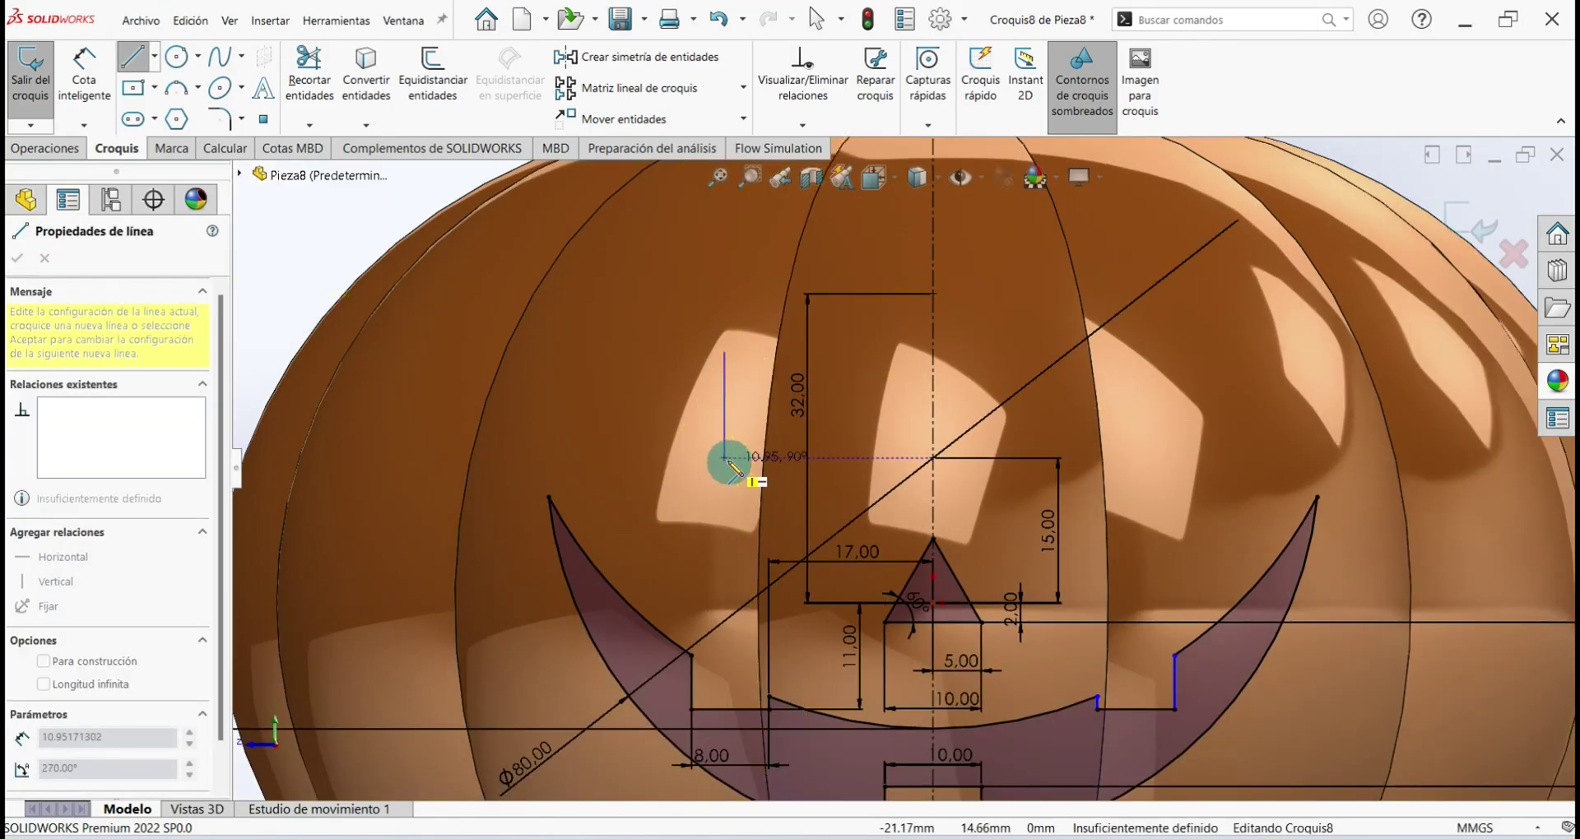
{"action": "left_click", "coordinate": [724, 457]}
{"action": "left_click", "coordinate": [883, 458]}
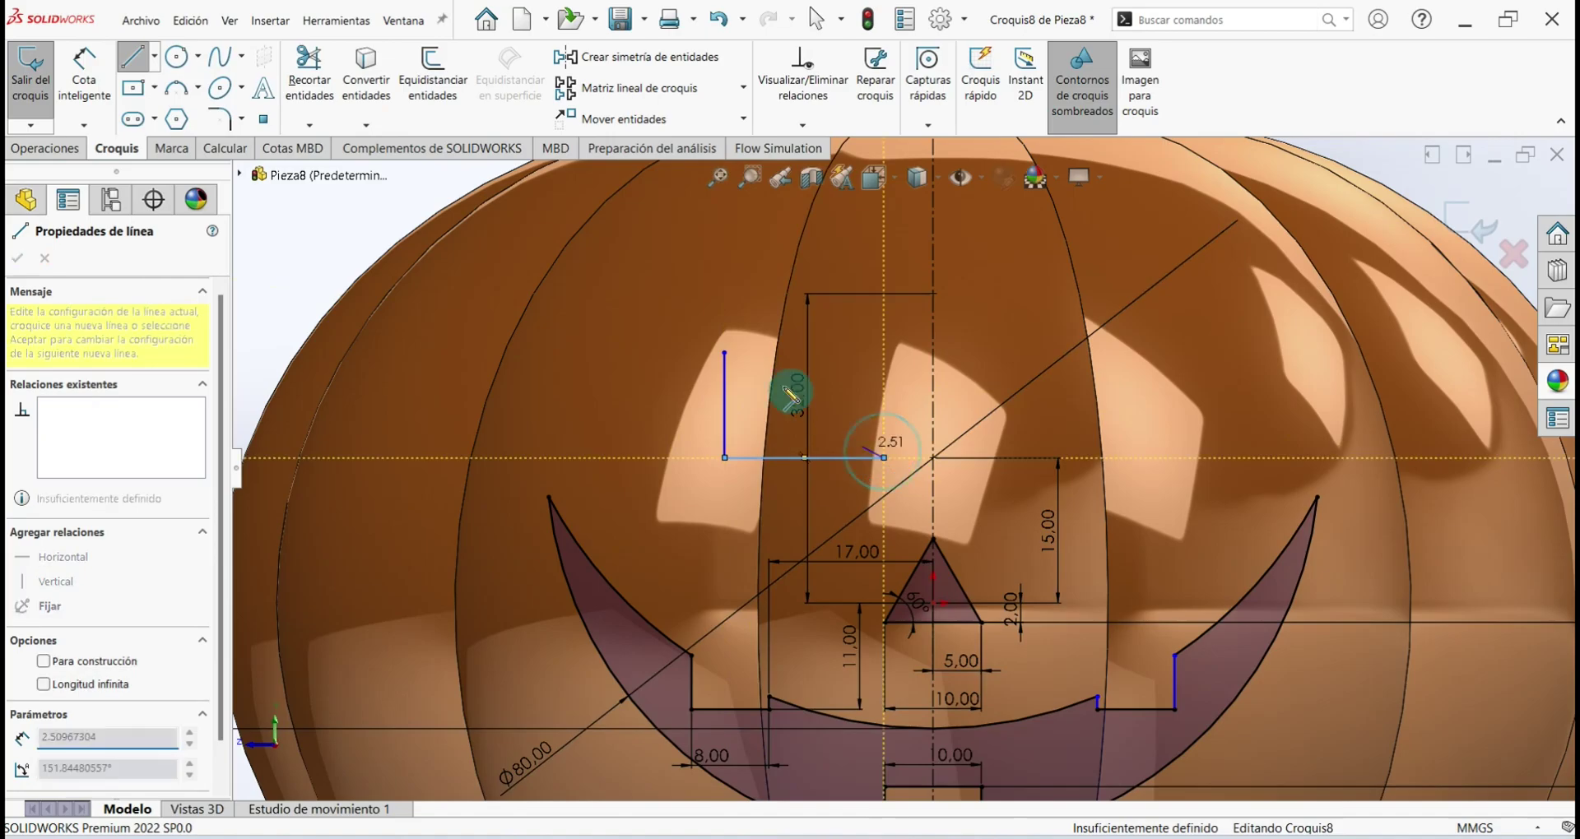
{"action": "left_click", "coordinate": [725, 354]}
{"action": "right_click", "coordinate": [670, 310]}
{"action": "left_click", "coordinate": [707, 318]}
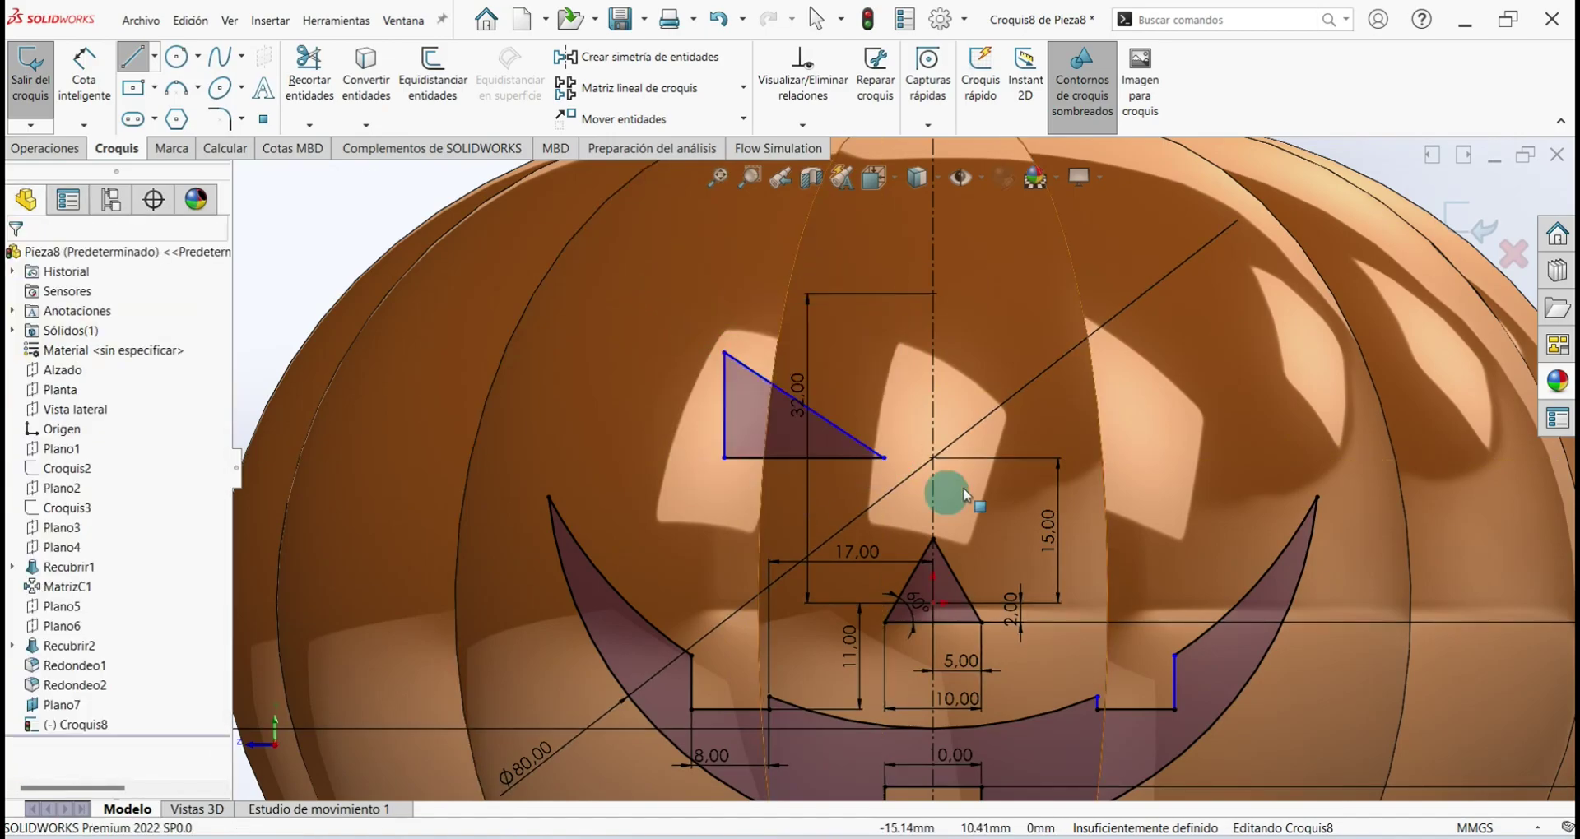
Set the left eye triangle's vertical edge to 15 mm high
{"action": "left_click", "coordinate": [91, 67]}
{"action": "left_click", "coordinate": [871, 674]}
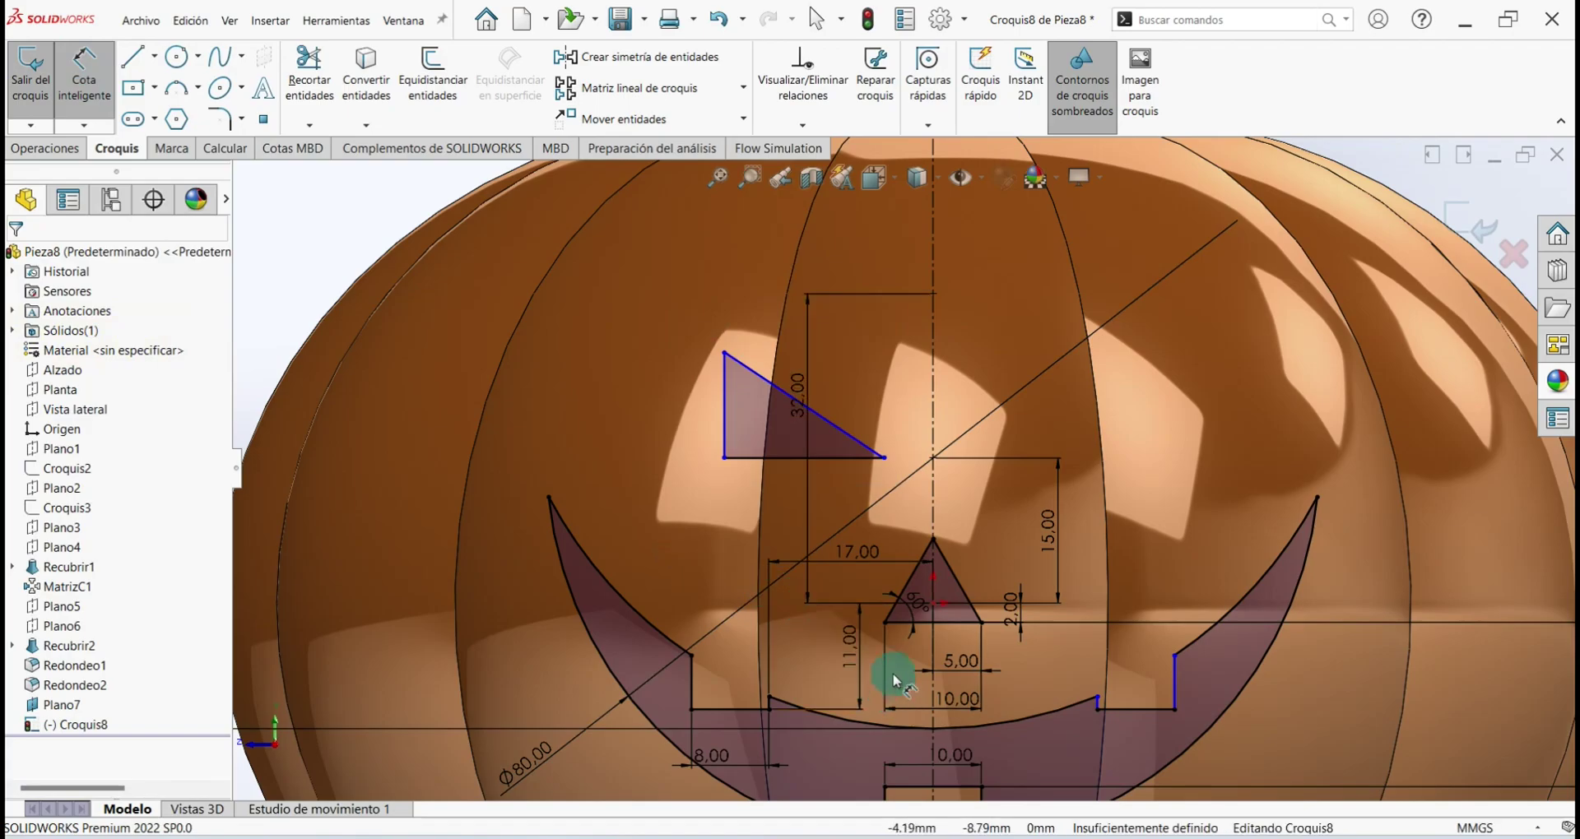
{"action": "left_click", "coordinate": [724, 395]}
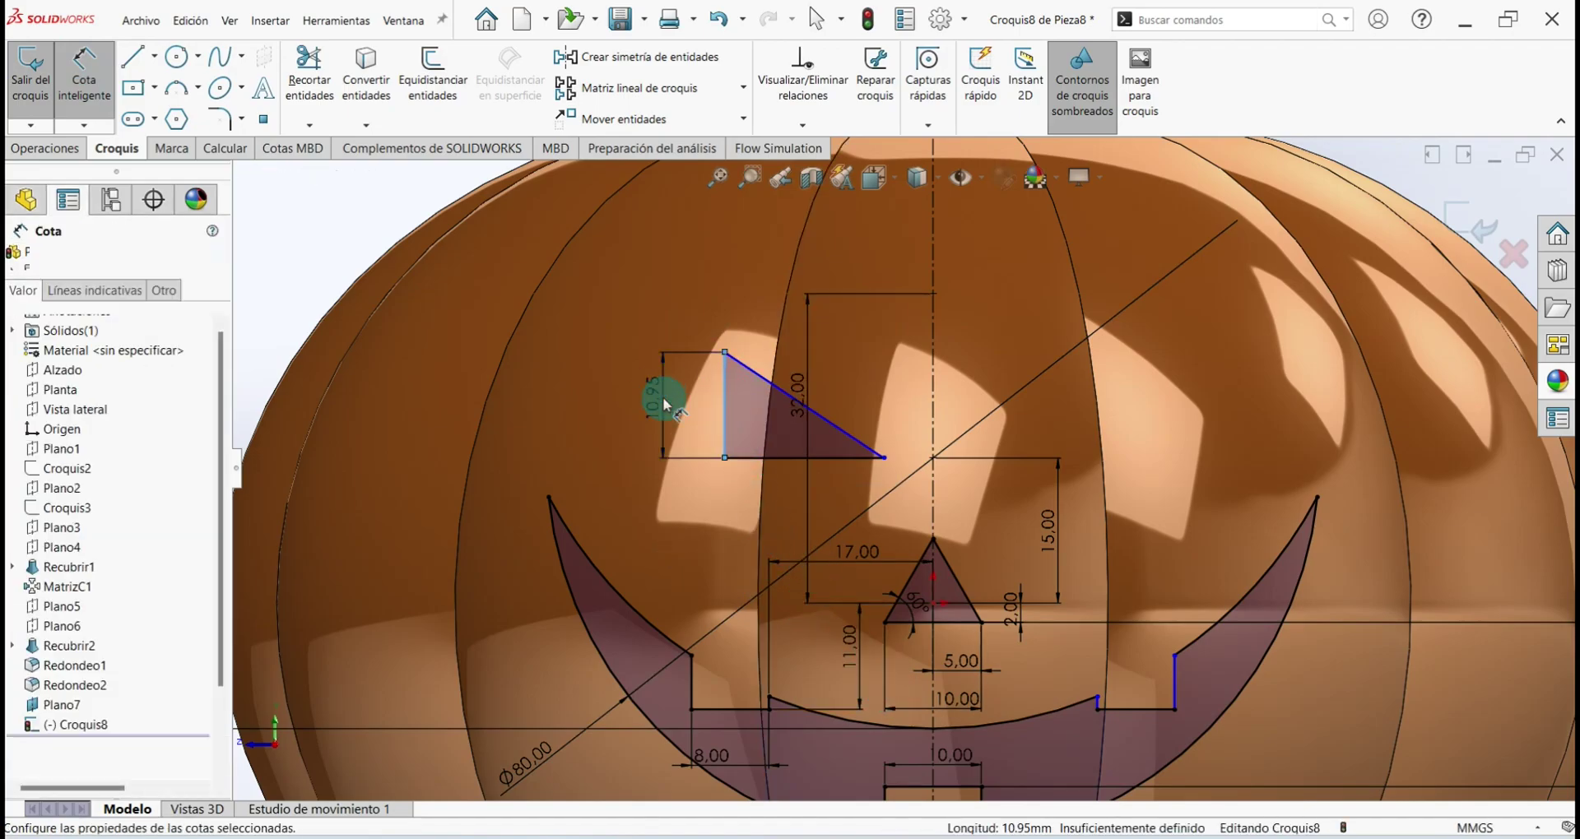
{"action": "left_click", "coordinate": [661, 395]}
{"action": "type", "text": "15"}
{"action": "key", "text": "Return"}
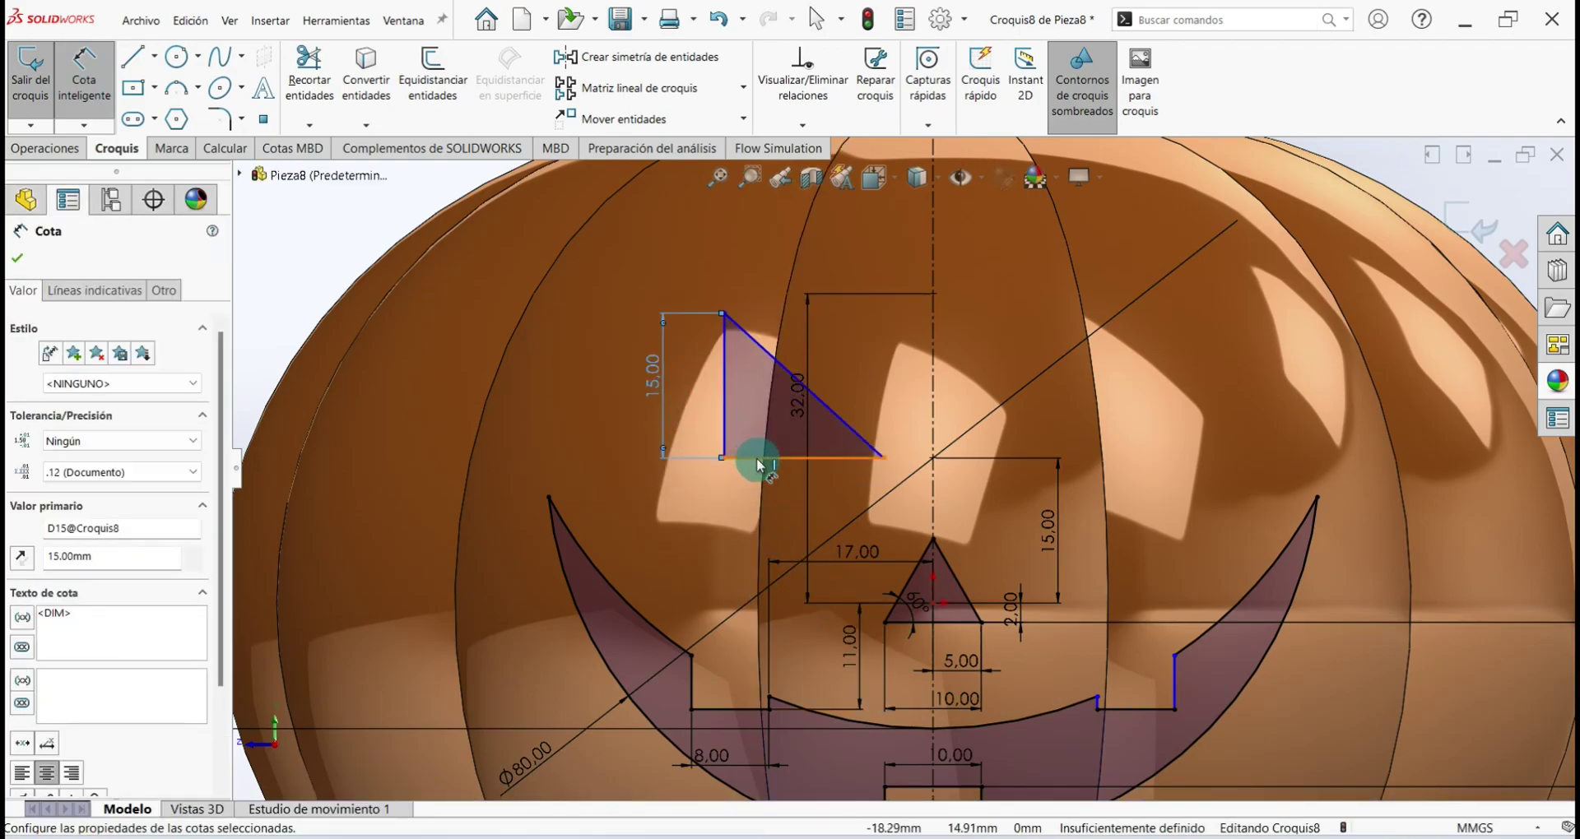
Make the eye triangle 20 mm wide and set its edge 25 mm from the centre line
{"action": "left_click", "coordinate": [778, 473]}
{"action": "left_click", "coordinate": [783, 486]}
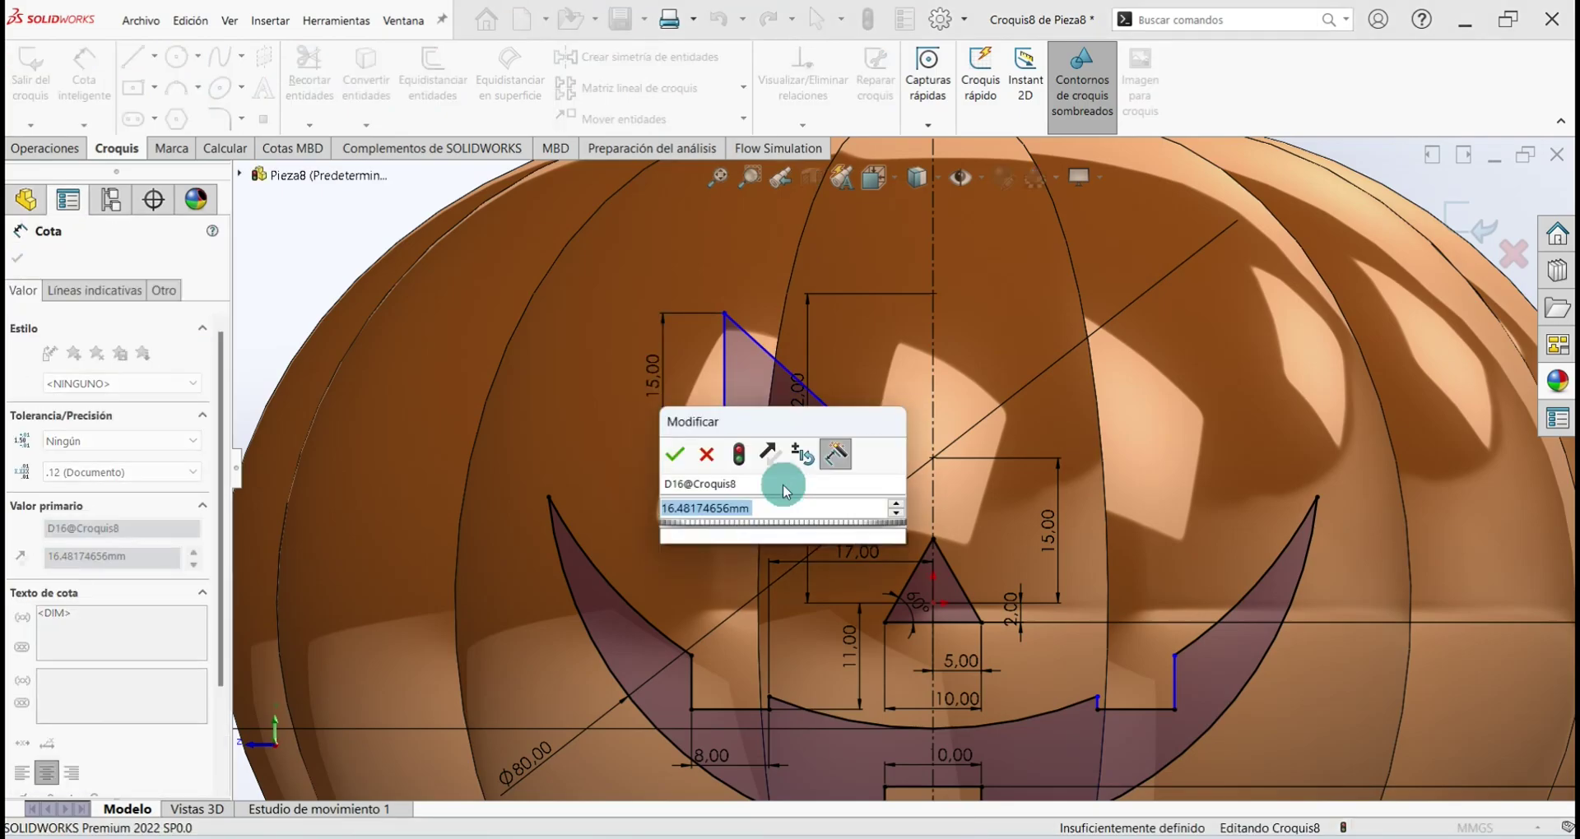
{"action": "type", "text": "20"}
{"action": "key", "text": "Return"}
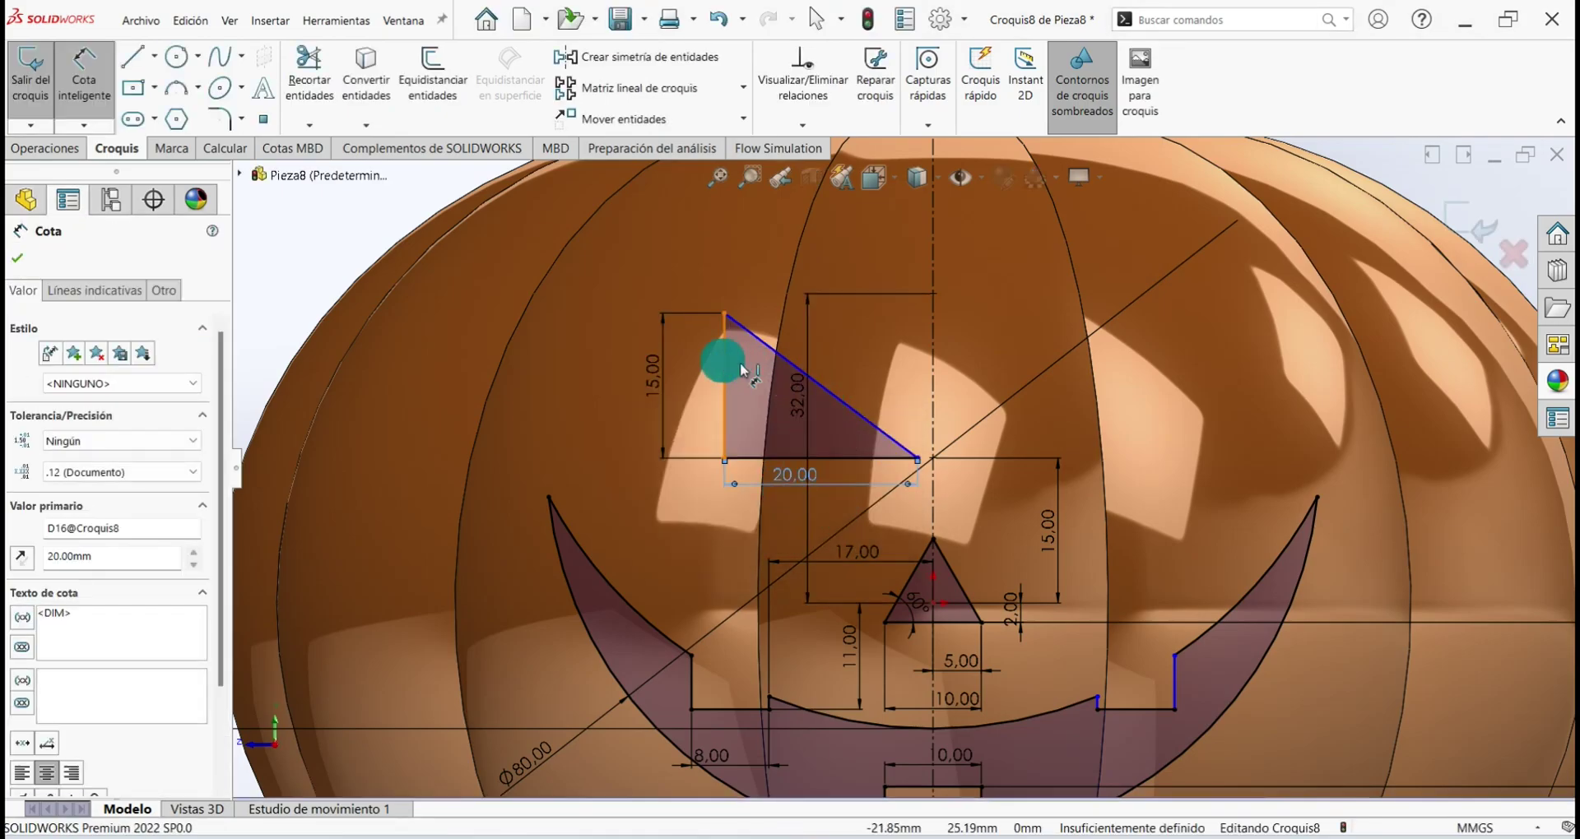
{"action": "left_click", "coordinate": [724, 354]}
{"action": "left_click", "coordinate": [934, 370]}
{"action": "left_click", "coordinate": [843, 239]}
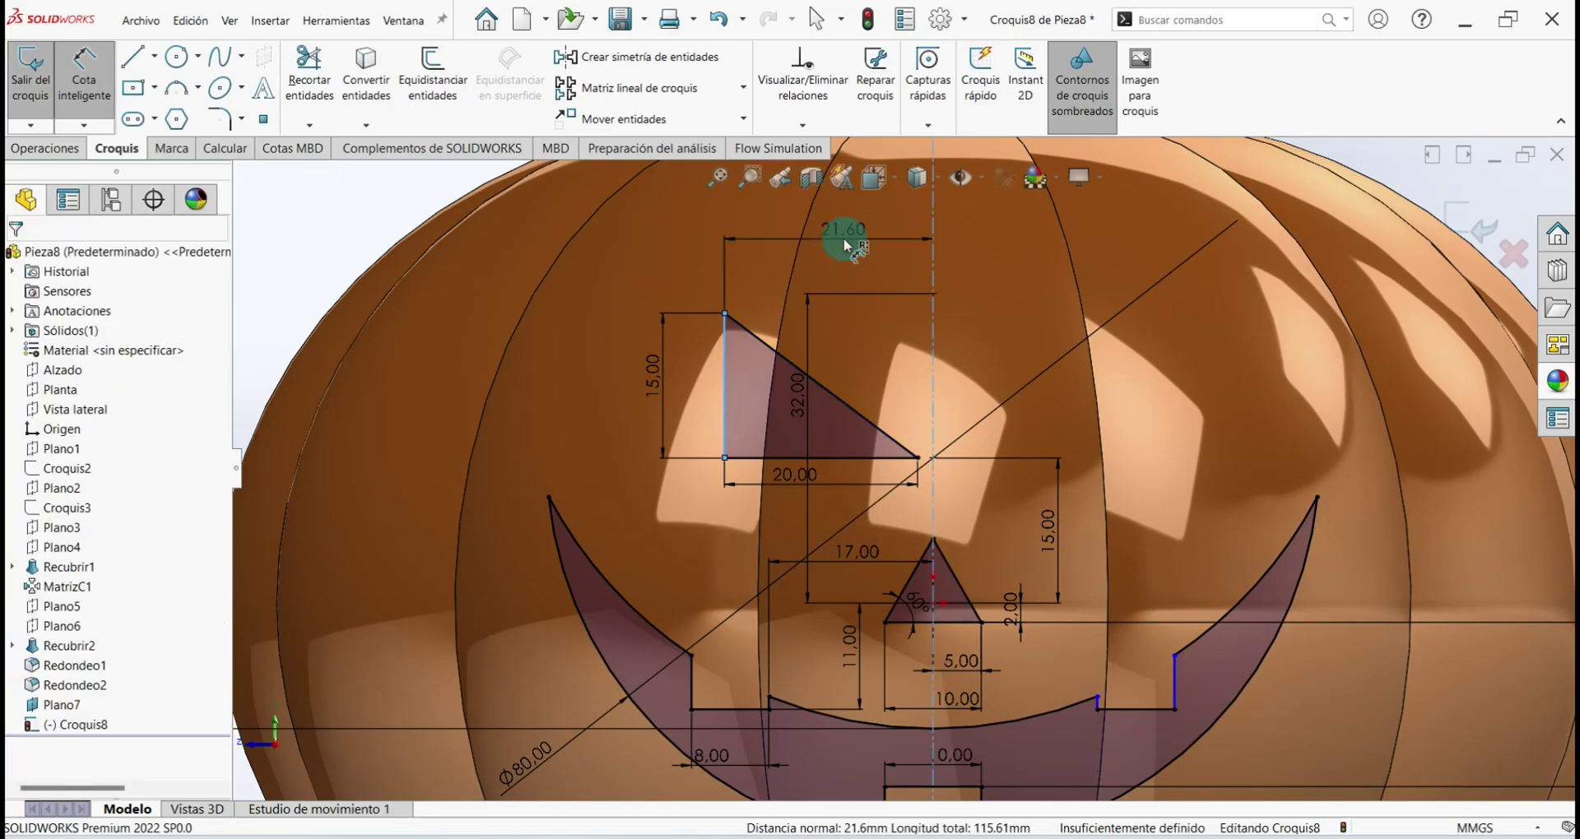
{"action": "type", "text": "25"}
{"action": "key", "text": "Return"}
{"action": "type", "text": "25"}
{"action": "key", "text": "Return"}
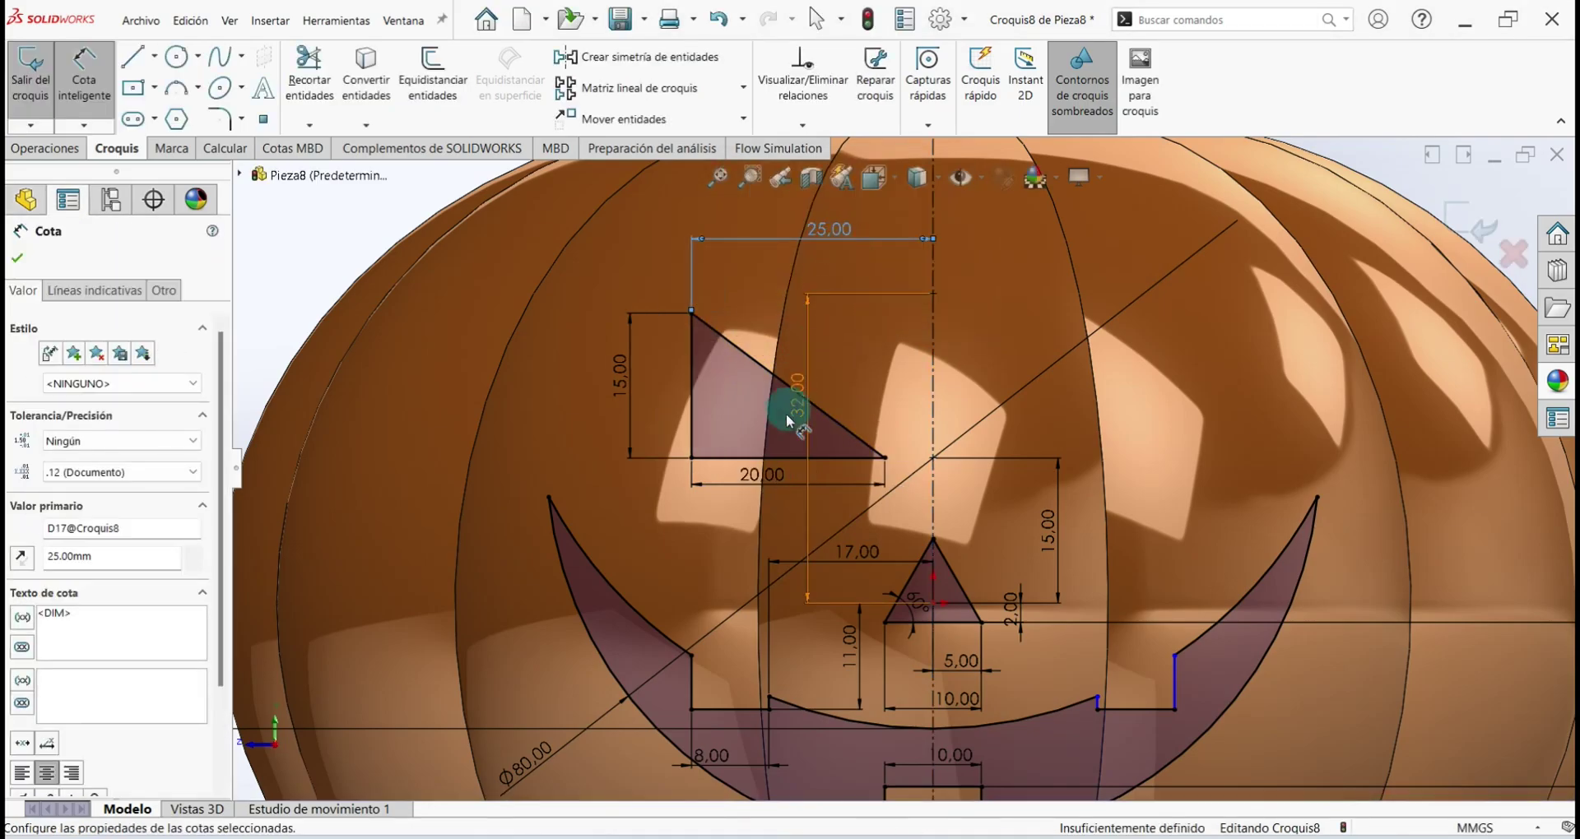
Add a driven reference dimension from the eye's bottom edge to the nose
{"action": "left_click", "coordinate": [850, 458]}
{"action": "left_click", "coordinate": [919, 607]}
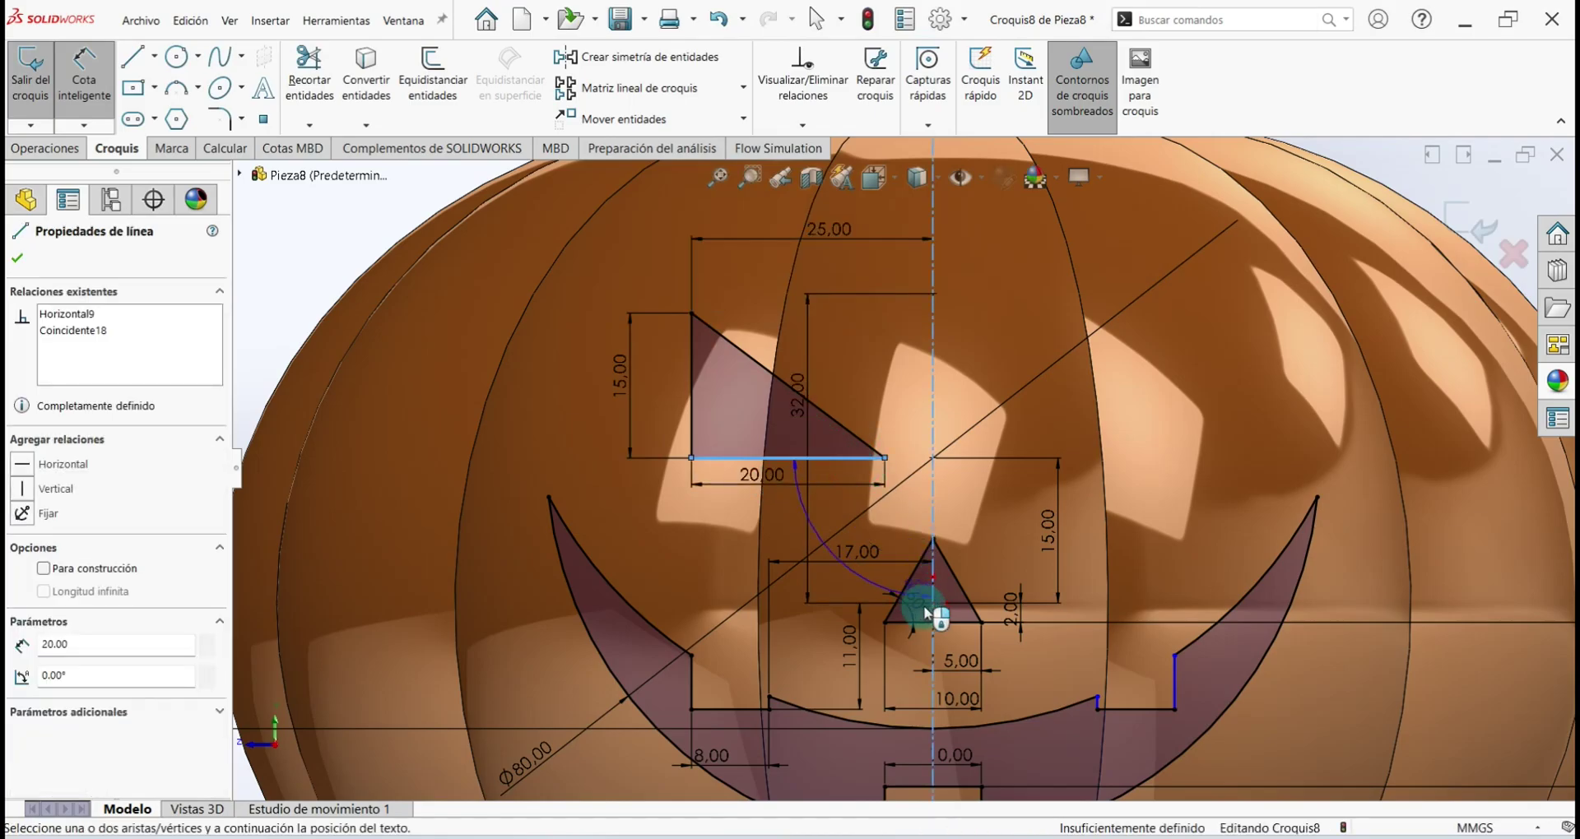
{"action": "left_click", "coordinate": [691, 539]}
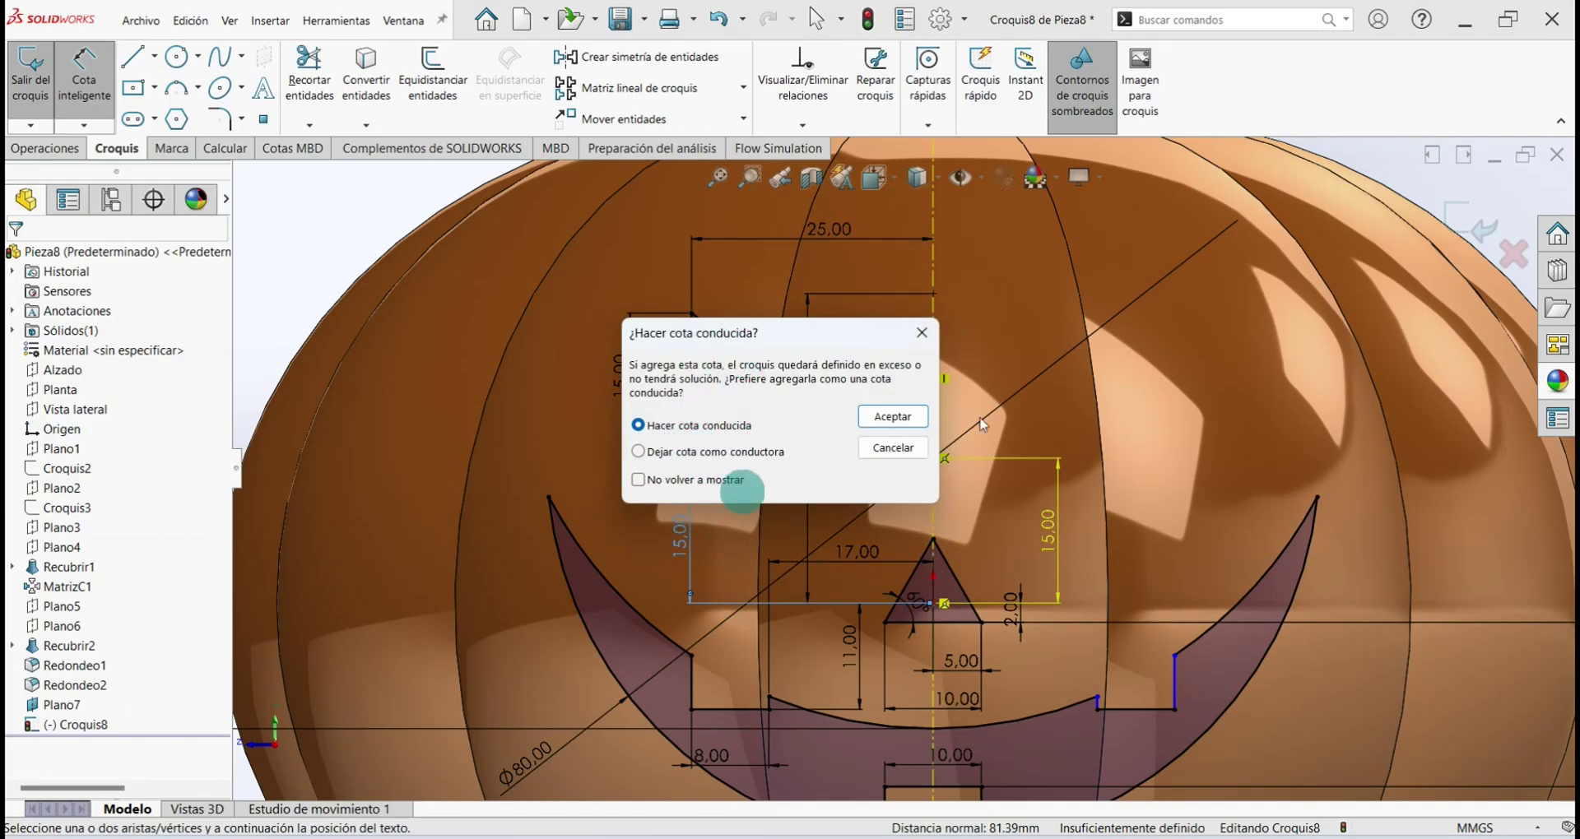
{"action": "left_click", "coordinate": [920, 333]}
{"action": "scroll", "coordinate": [968, 359], "scroll_direction": "up", "scroll_amount": 3}
{"action": "scroll", "coordinate": [1001, 367], "scroll_direction": "down", "scroll_amount": 4}
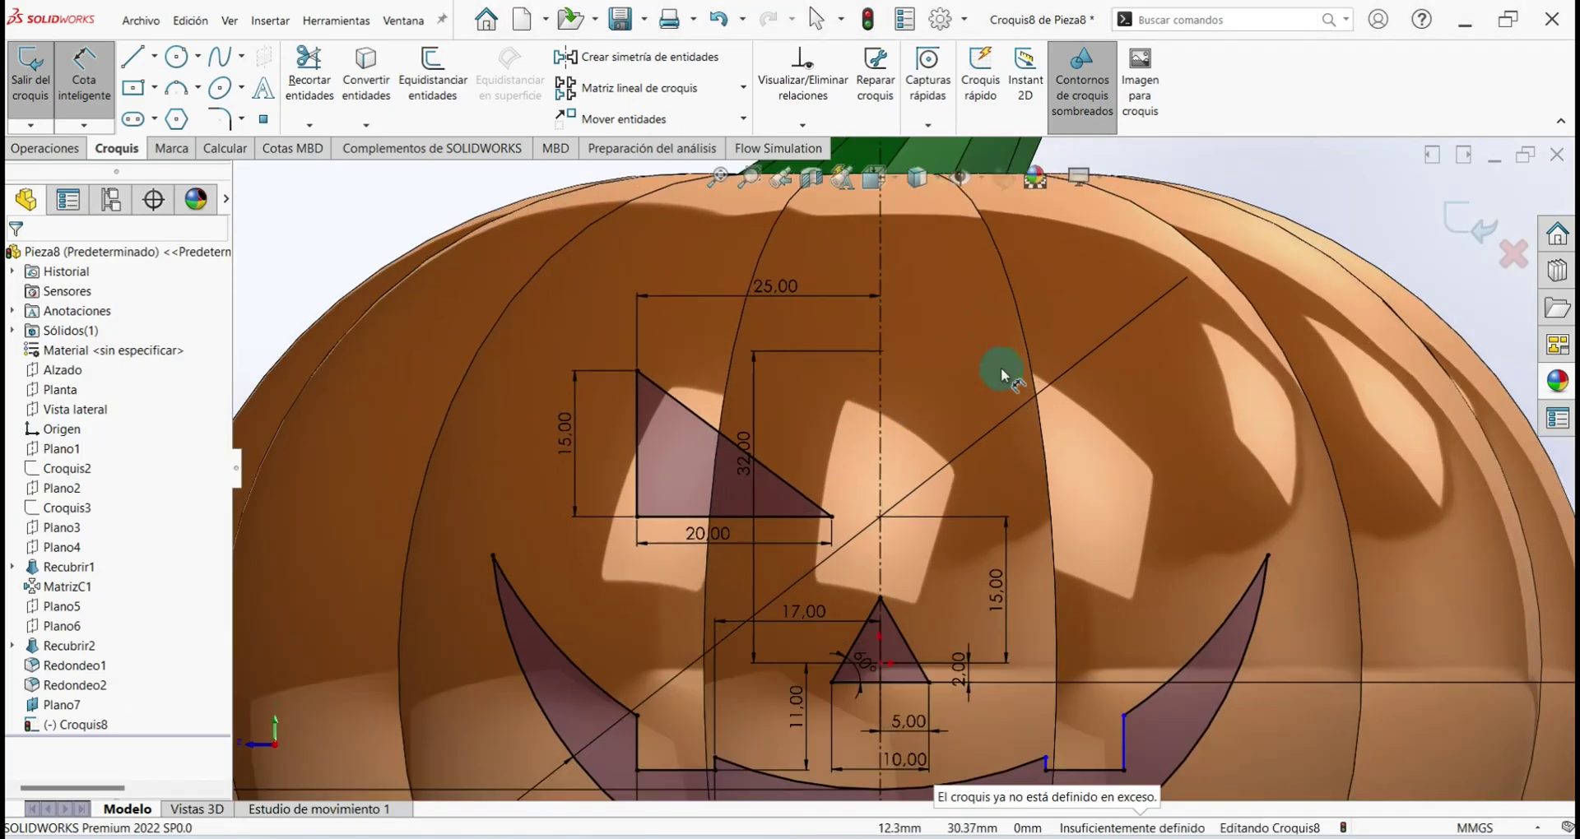
Mirror the eye triangle's three edges about centreline Línea1 to form the right eye
{"action": "left_click", "coordinate": [674, 58]}
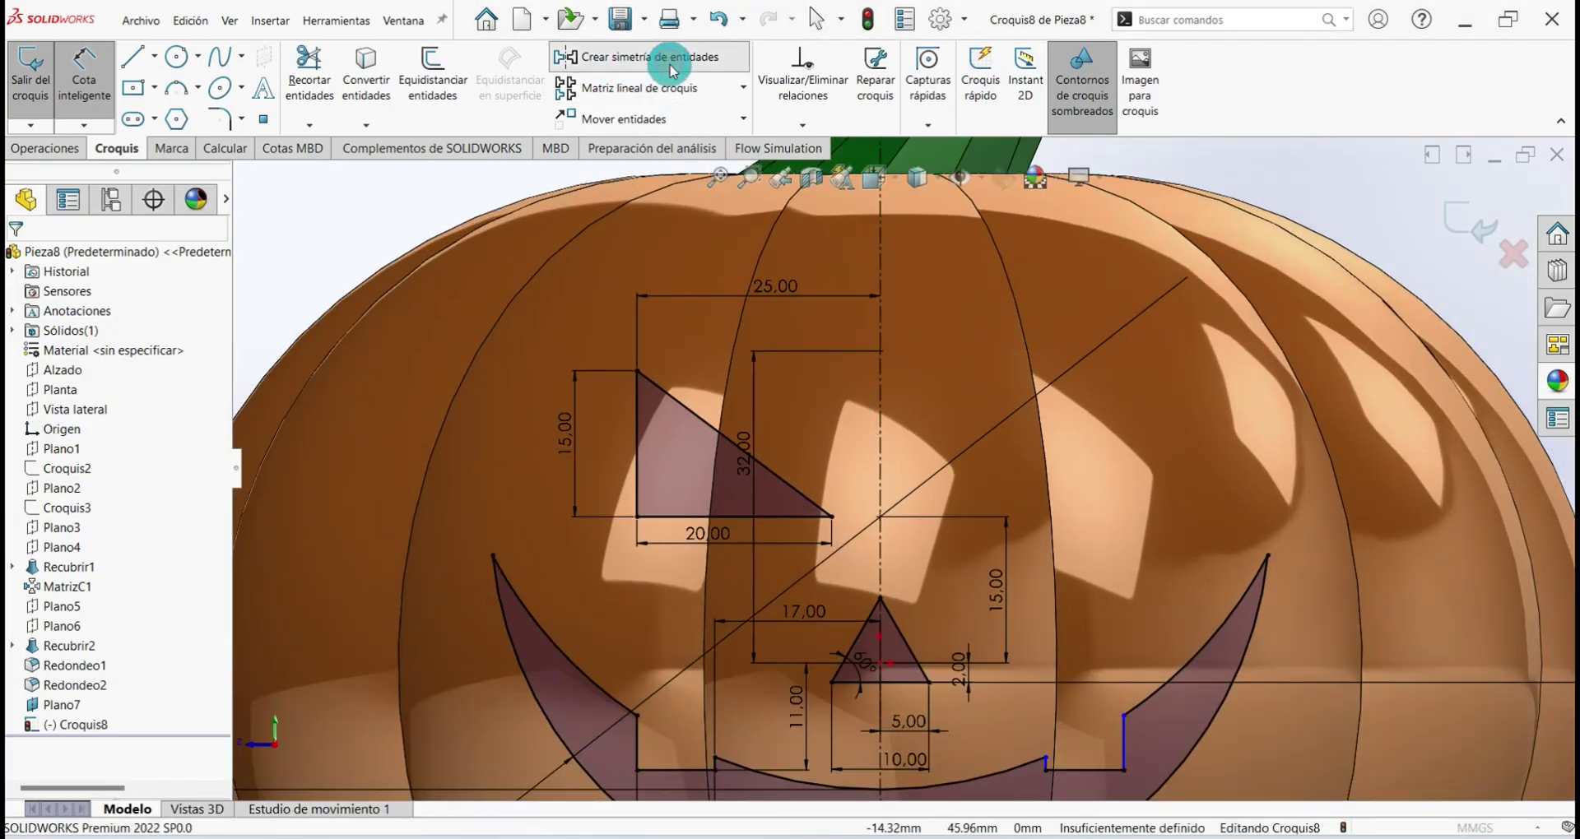
{"action": "left_click", "coordinate": [670, 386]}
{"action": "left_click", "coordinate": [637, 399]}
{"action": "left_click", "coordinate": [677, 519]}
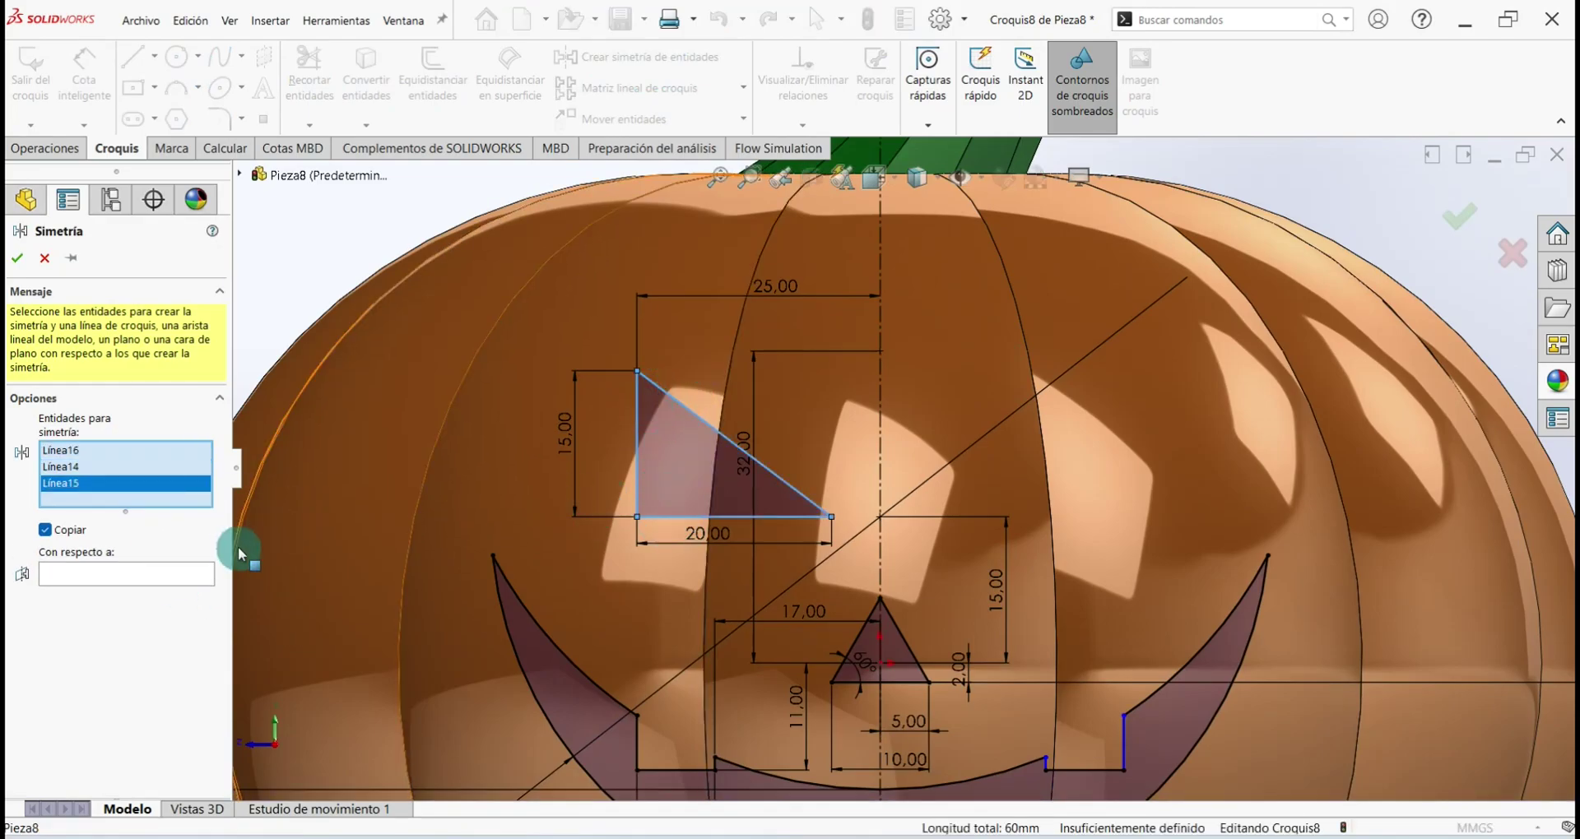
{"action": "left_click", "coordinate": [103, 573]}
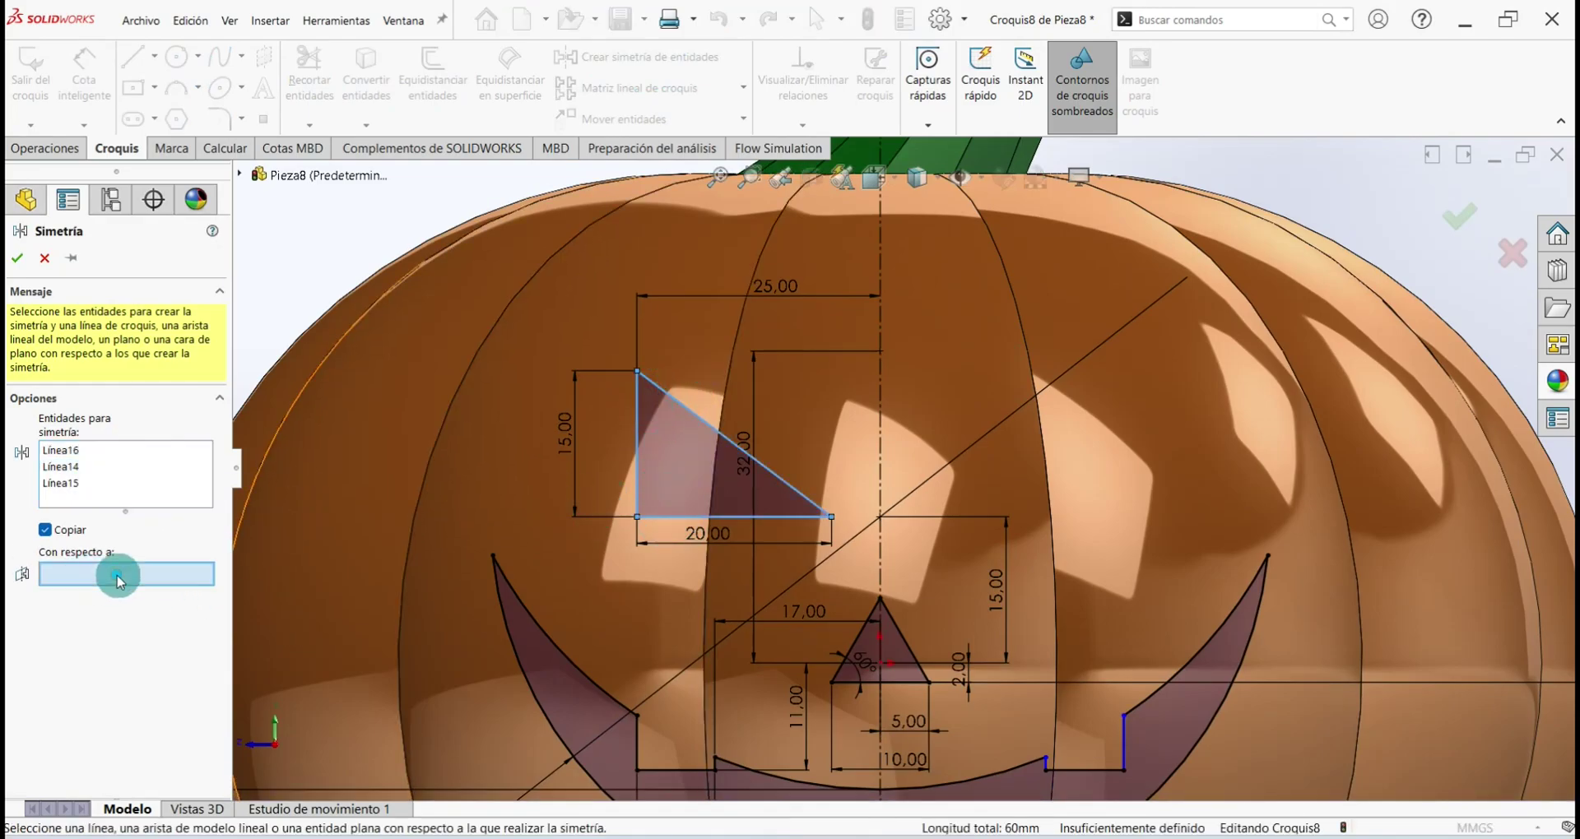
{"action": "left_click", "coordinate": [878, 386]}
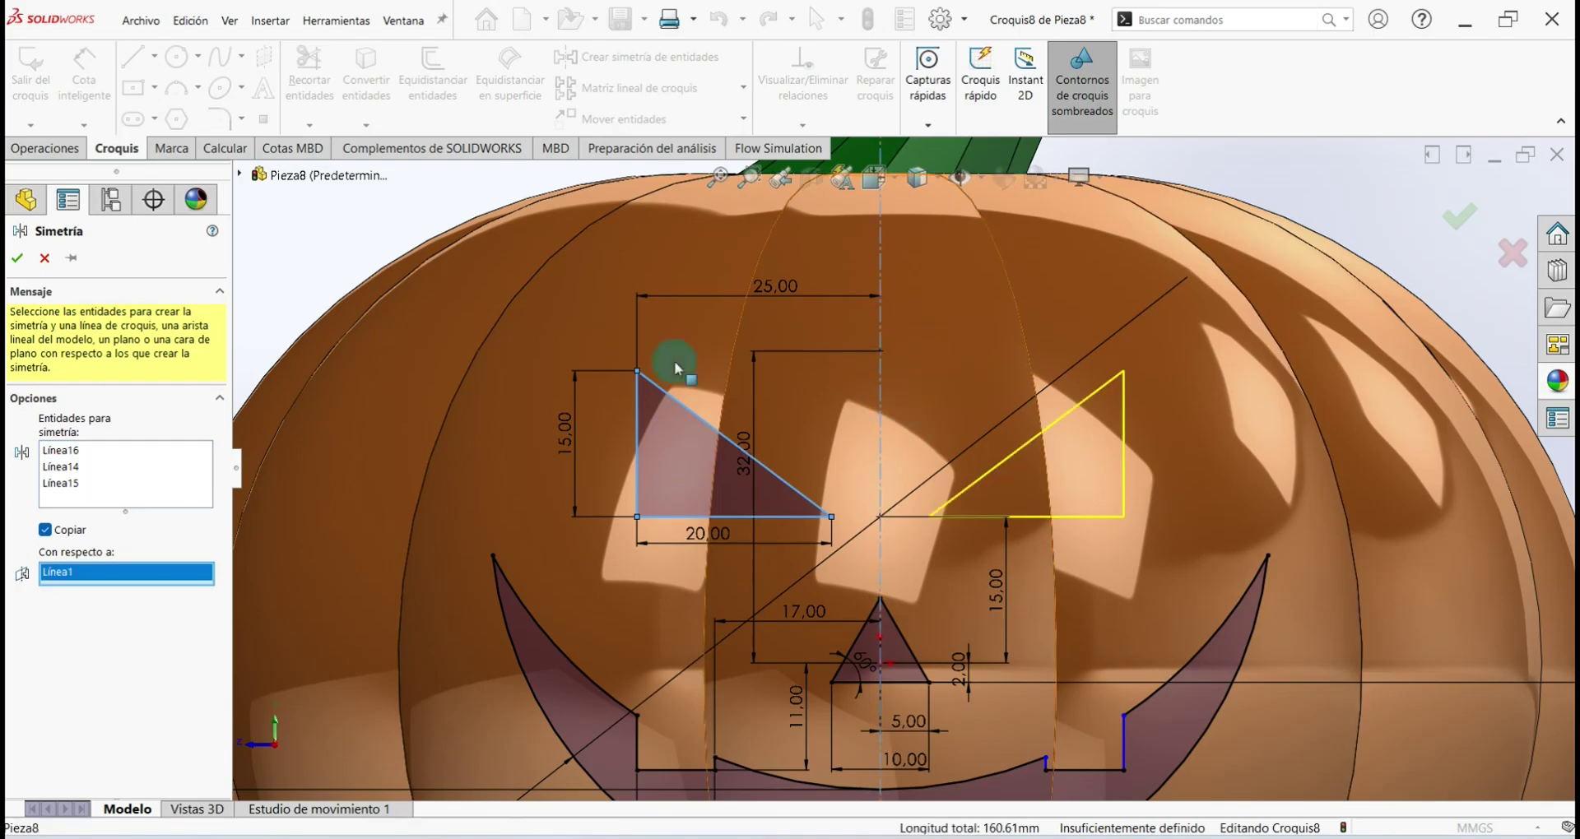
{"action": "left_click", "coordinate": [22, 267]}
Exit Croquis8, switch to the isometric view and save Pieza8
{"action": "key", "text": "f"}
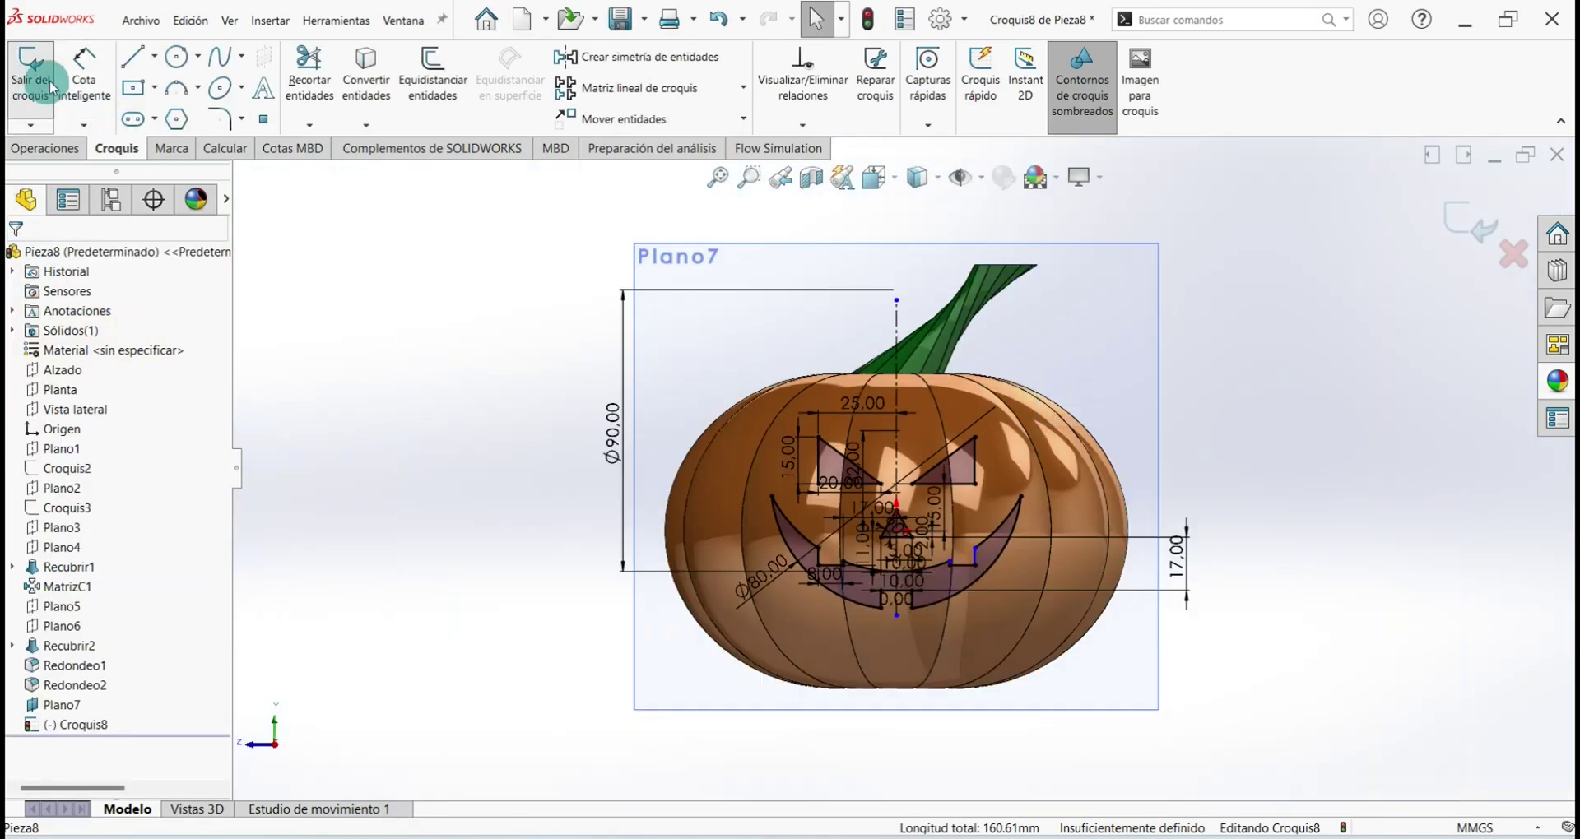
{"action": "left_click", "coordinate": [51, 86]}
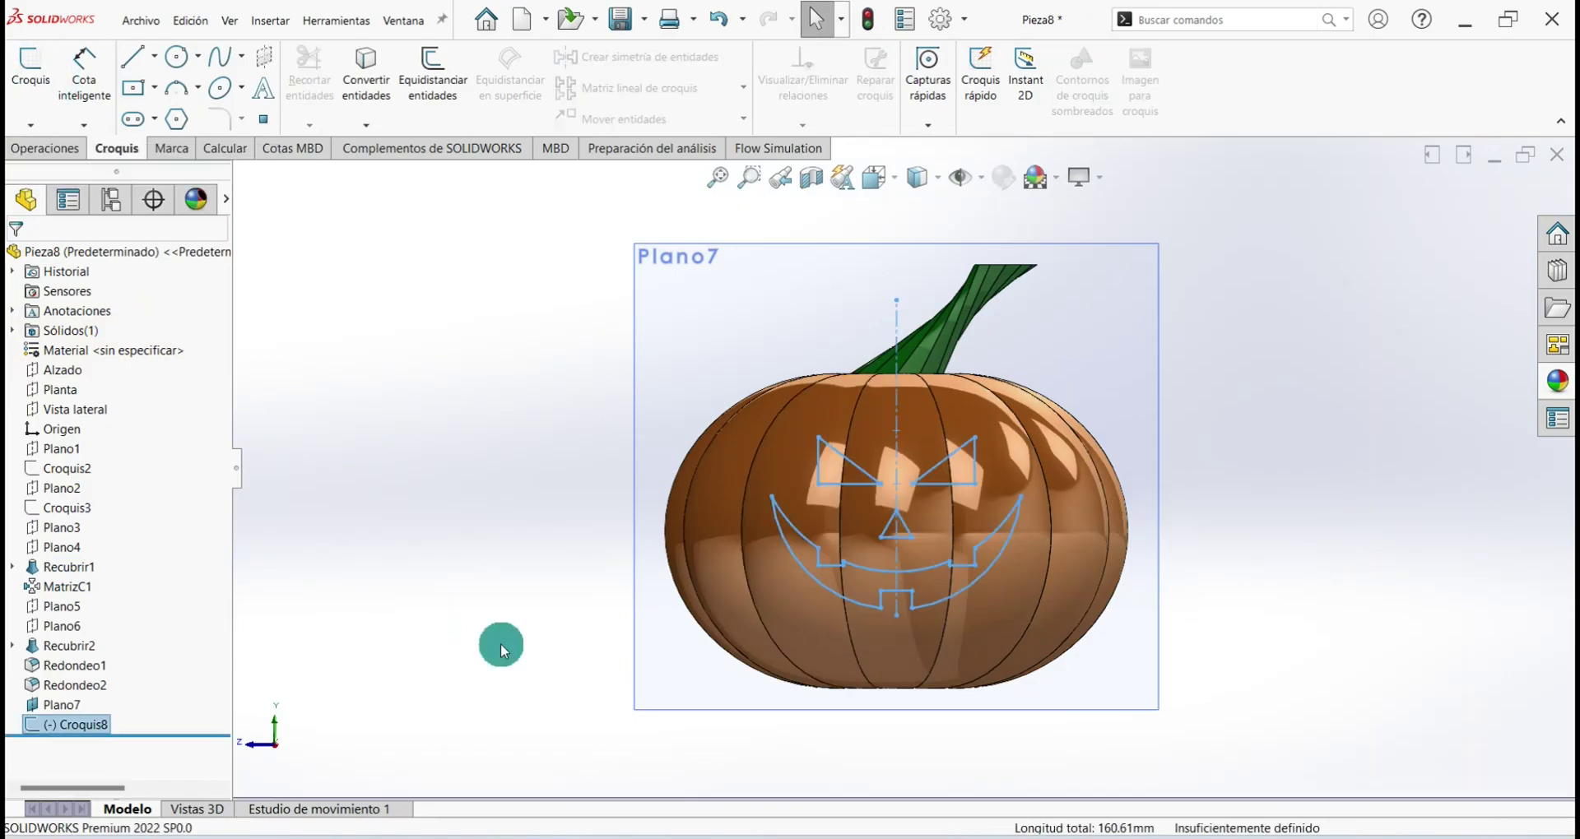
{"action": "key", "text": "ctrl+7"}
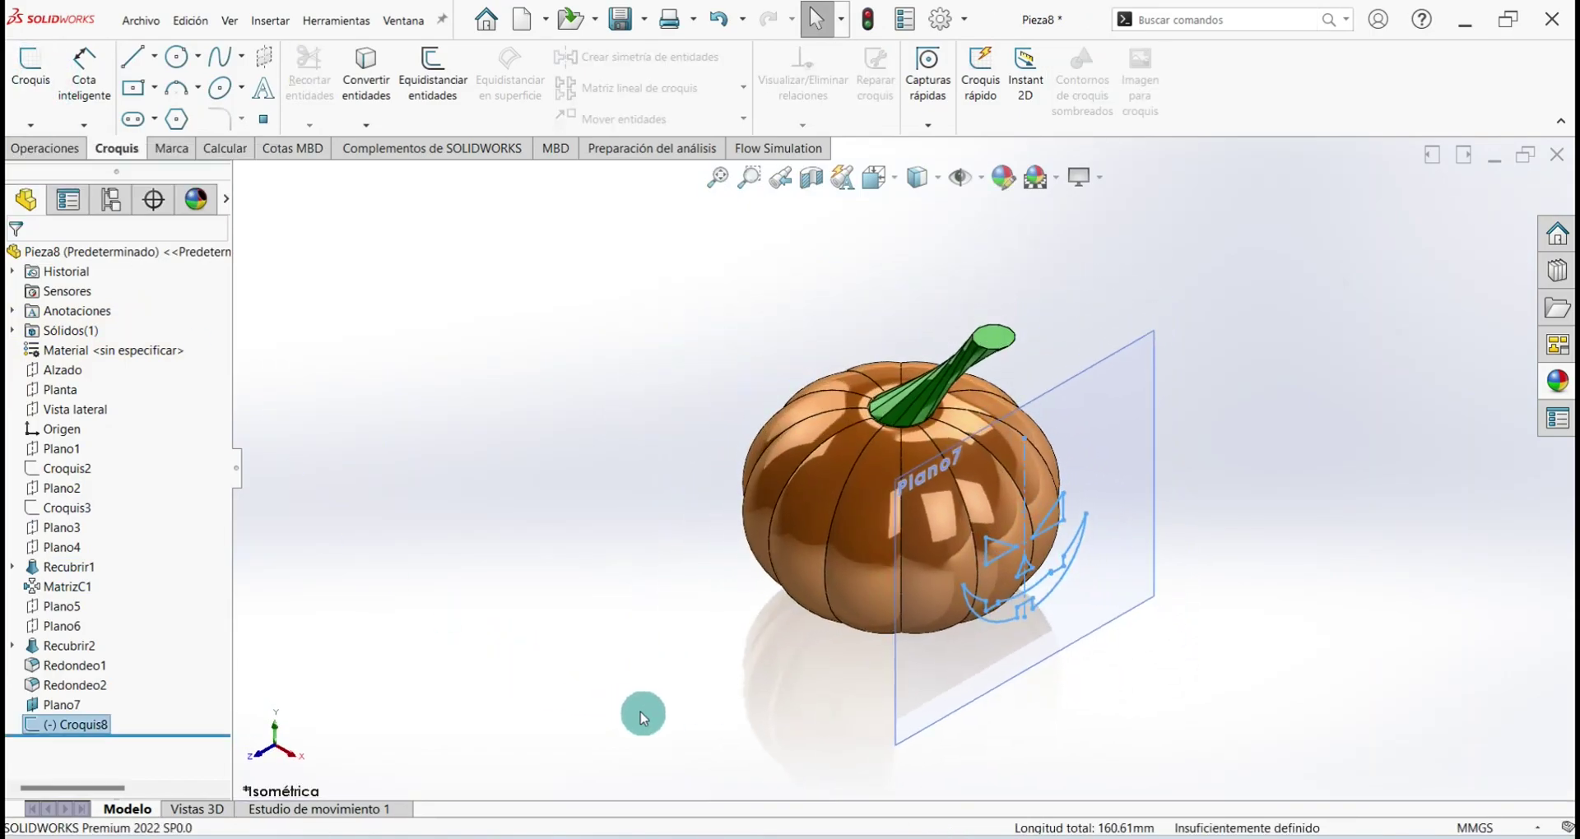
{"action": "key", "text": "ctrl+s"}
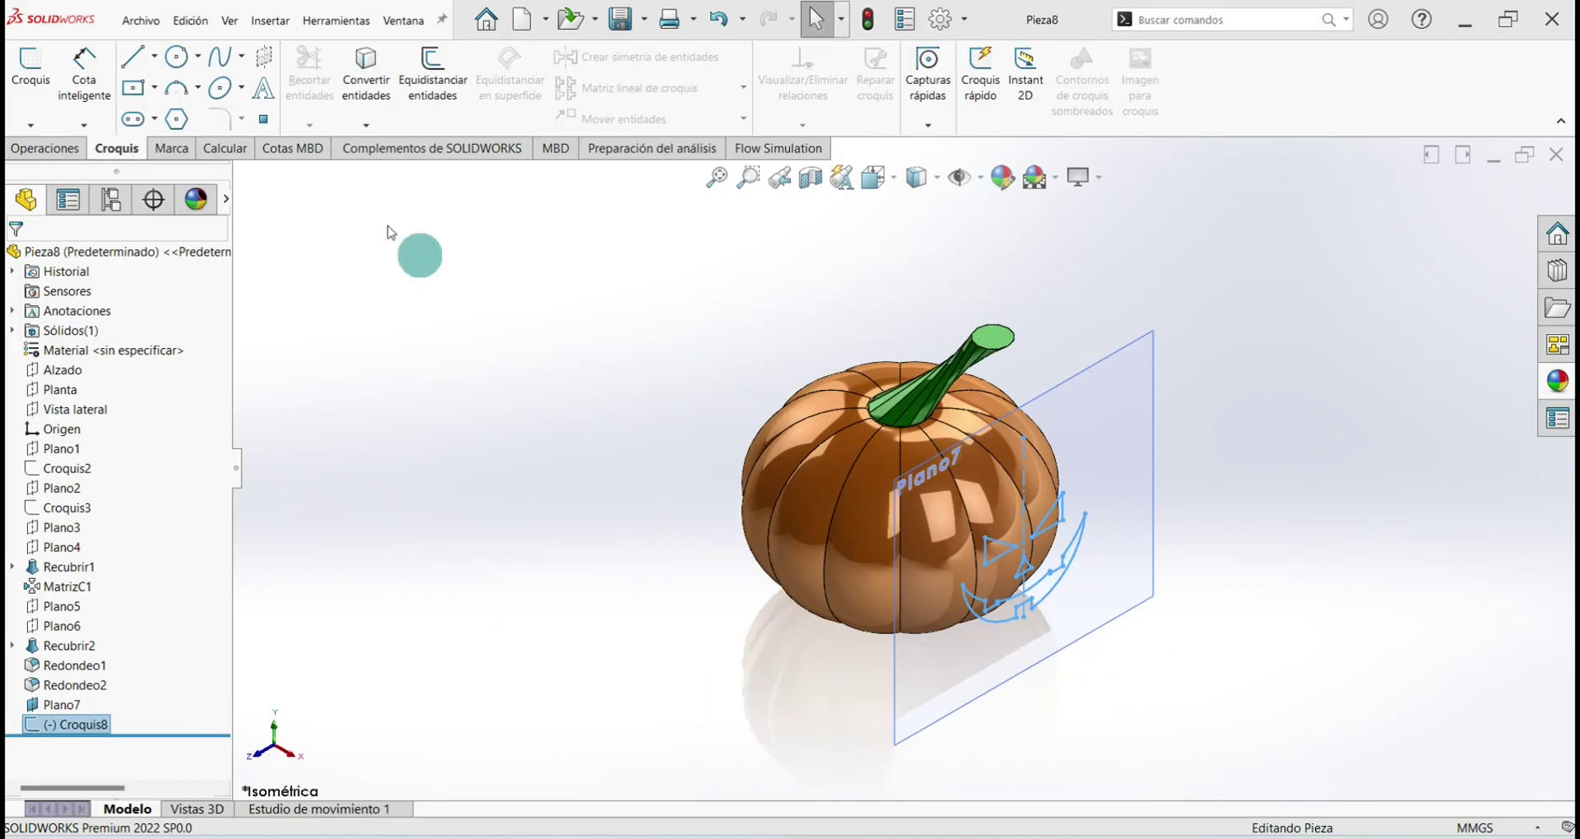
{"action": "left_click", "coordinate": [47, 153]}
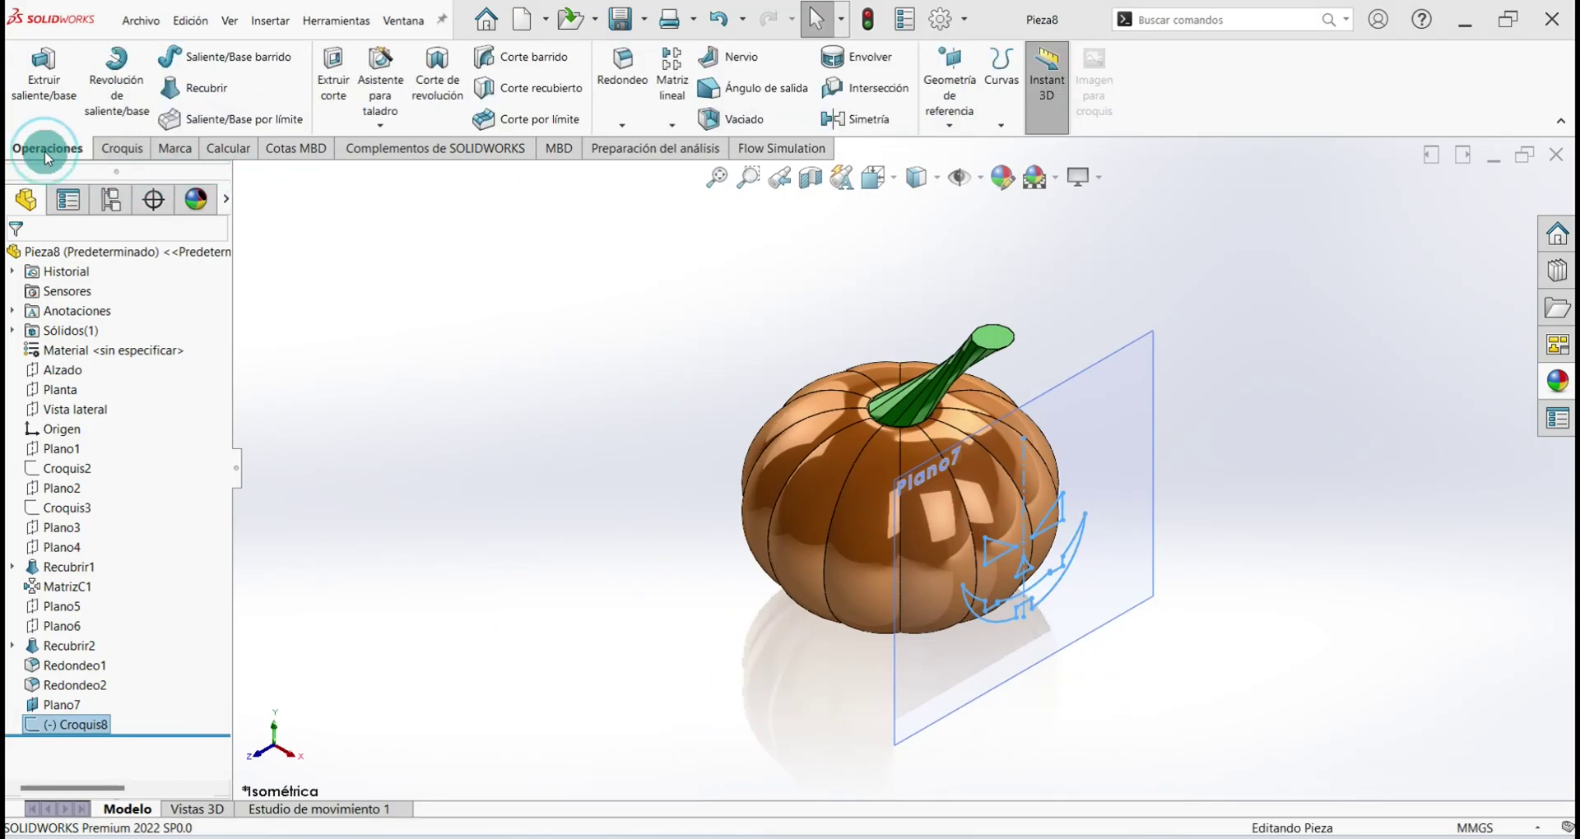
Extrude-cut the face sketch 25 mm deep with Hasta profundidad especificada to carve the eyes, nose and mouth
{"action": "left_click", "coordinate": [333, 74]}
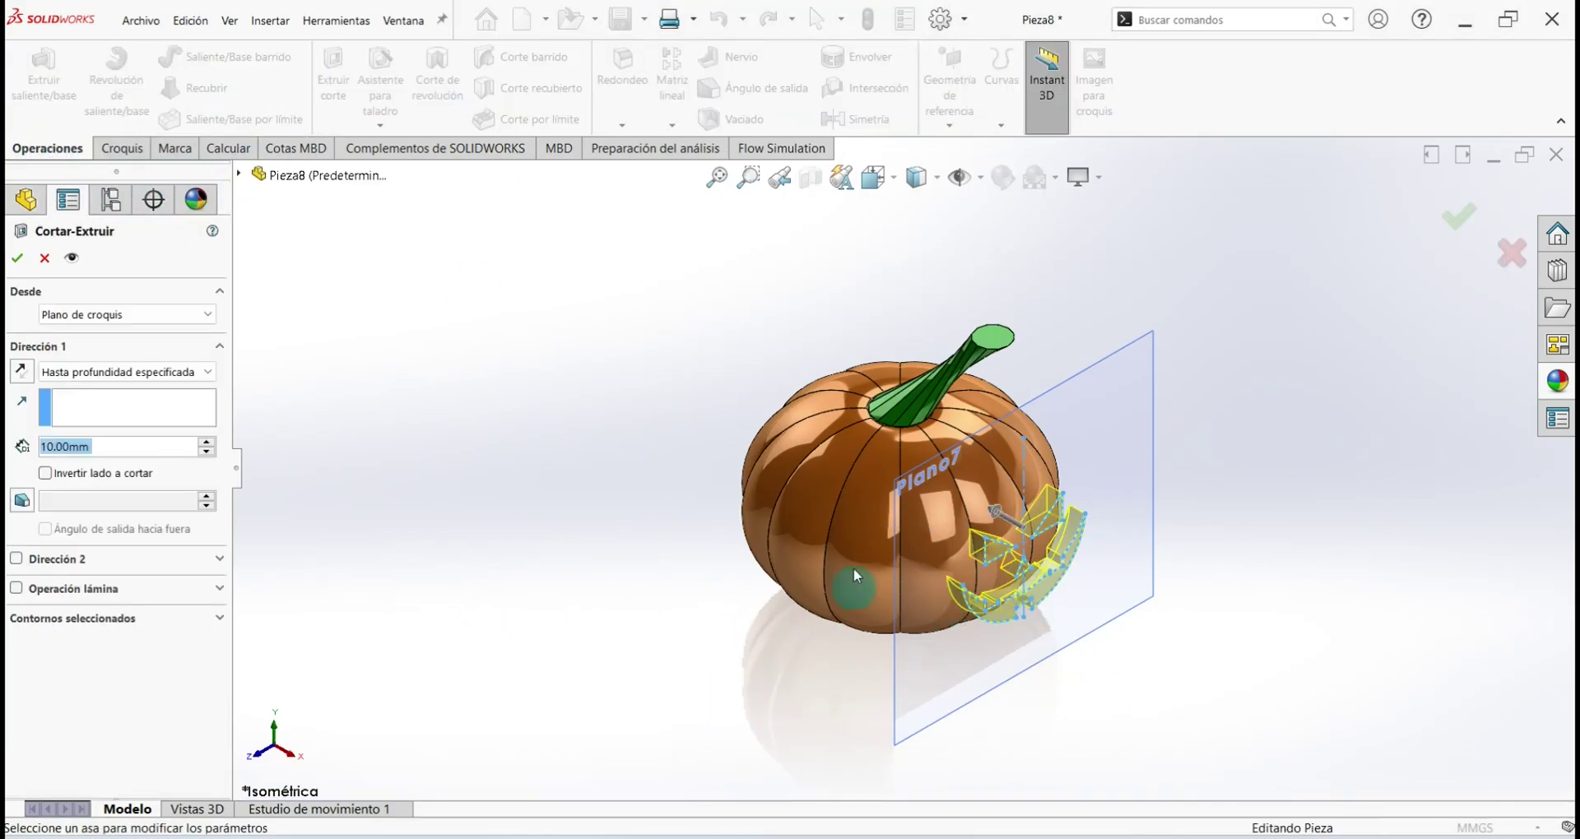
{"action": "scroll", "coordinate": [1093, 635], "scroll_direction": "down", "scroll_amount": 3}
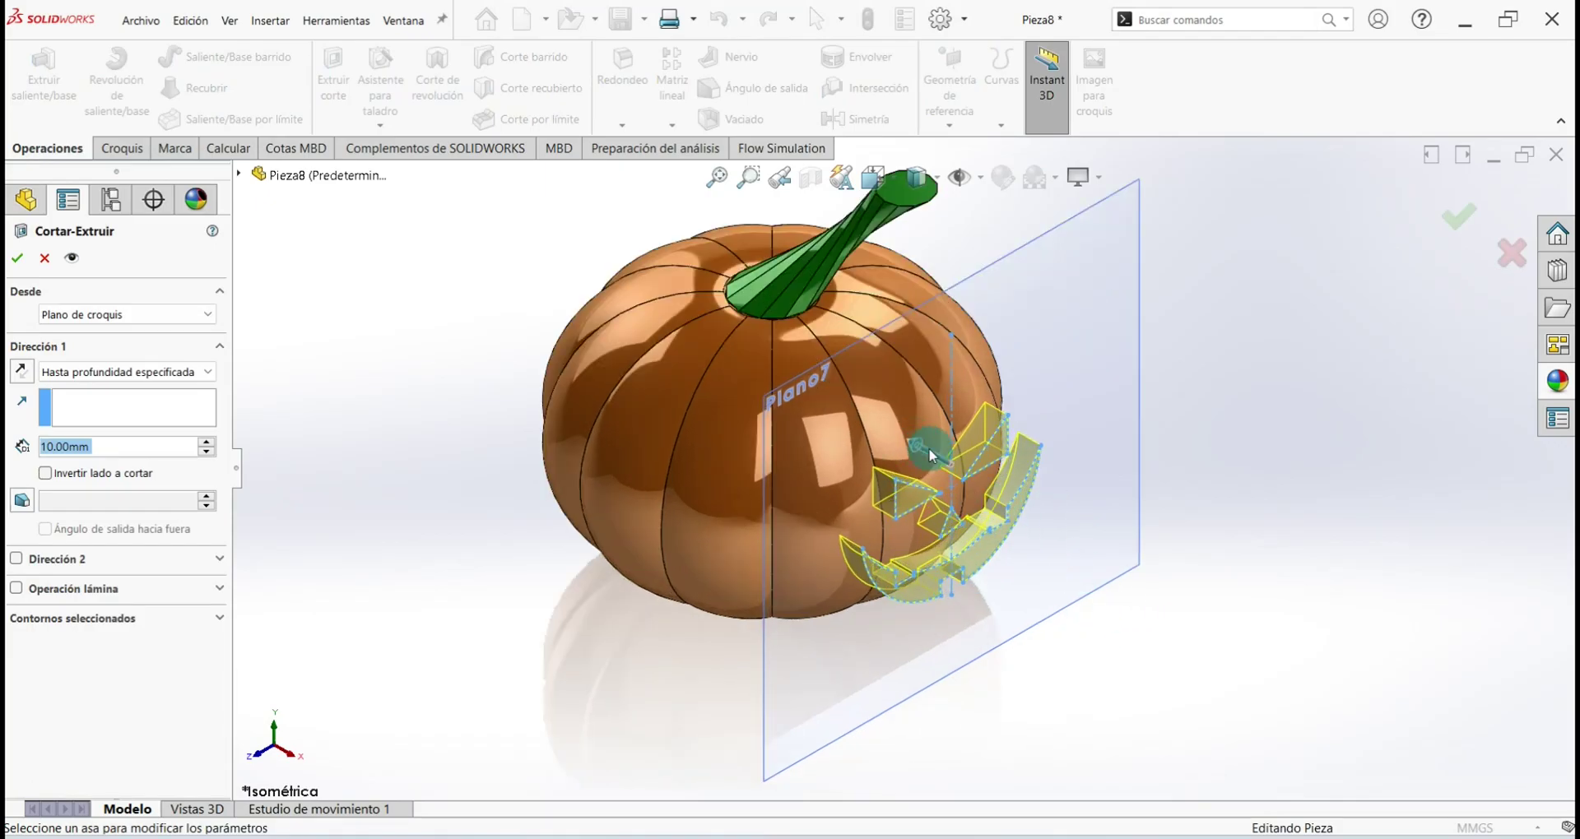
{"action": "left_click", "coordinate": [107, 373]}
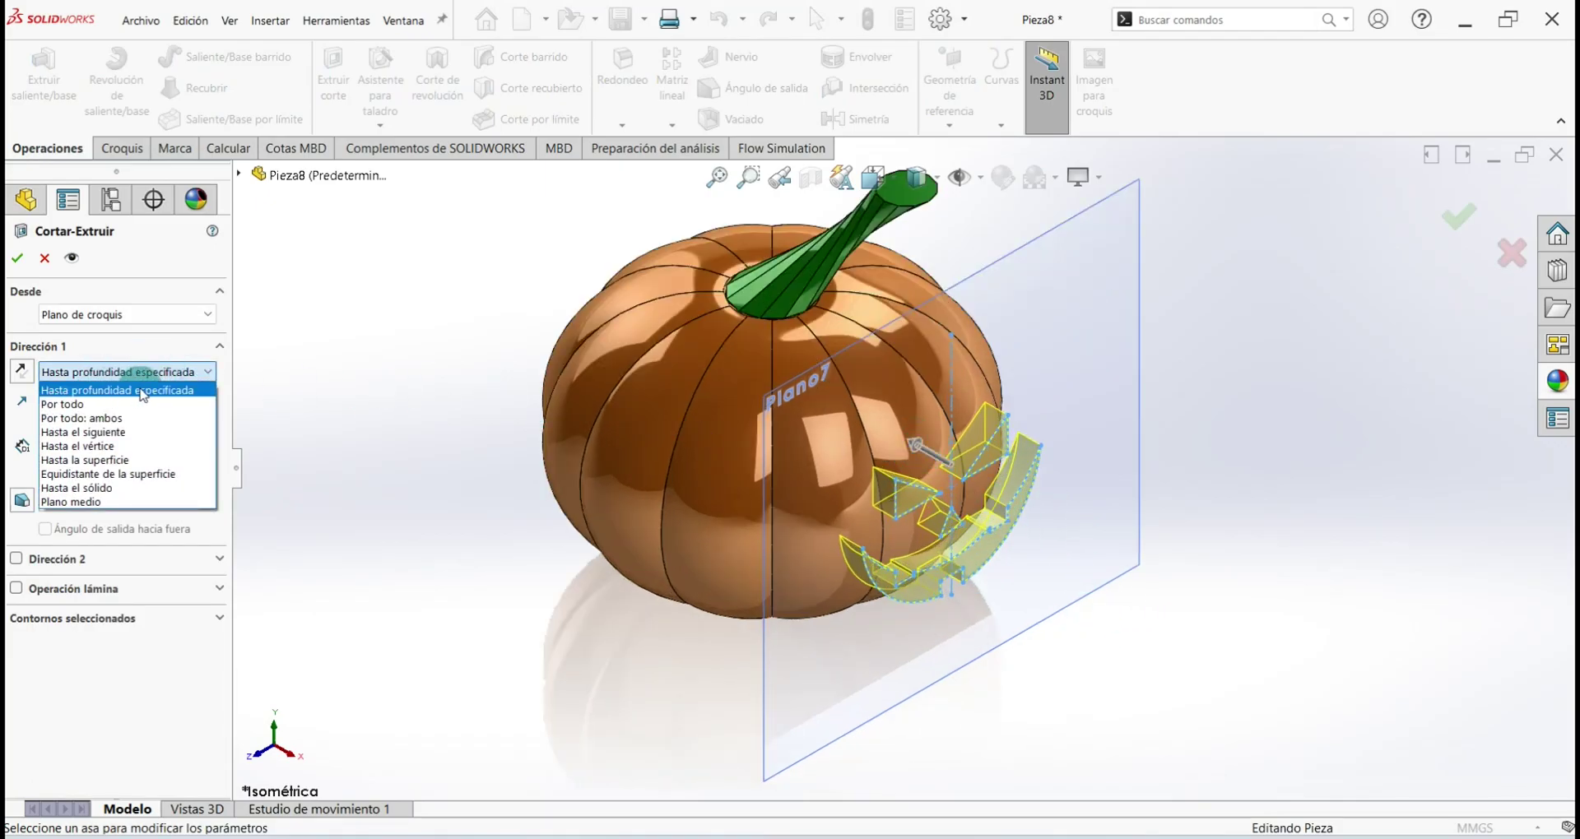
{"action": "left_click", "coordinate": [204, 449]}
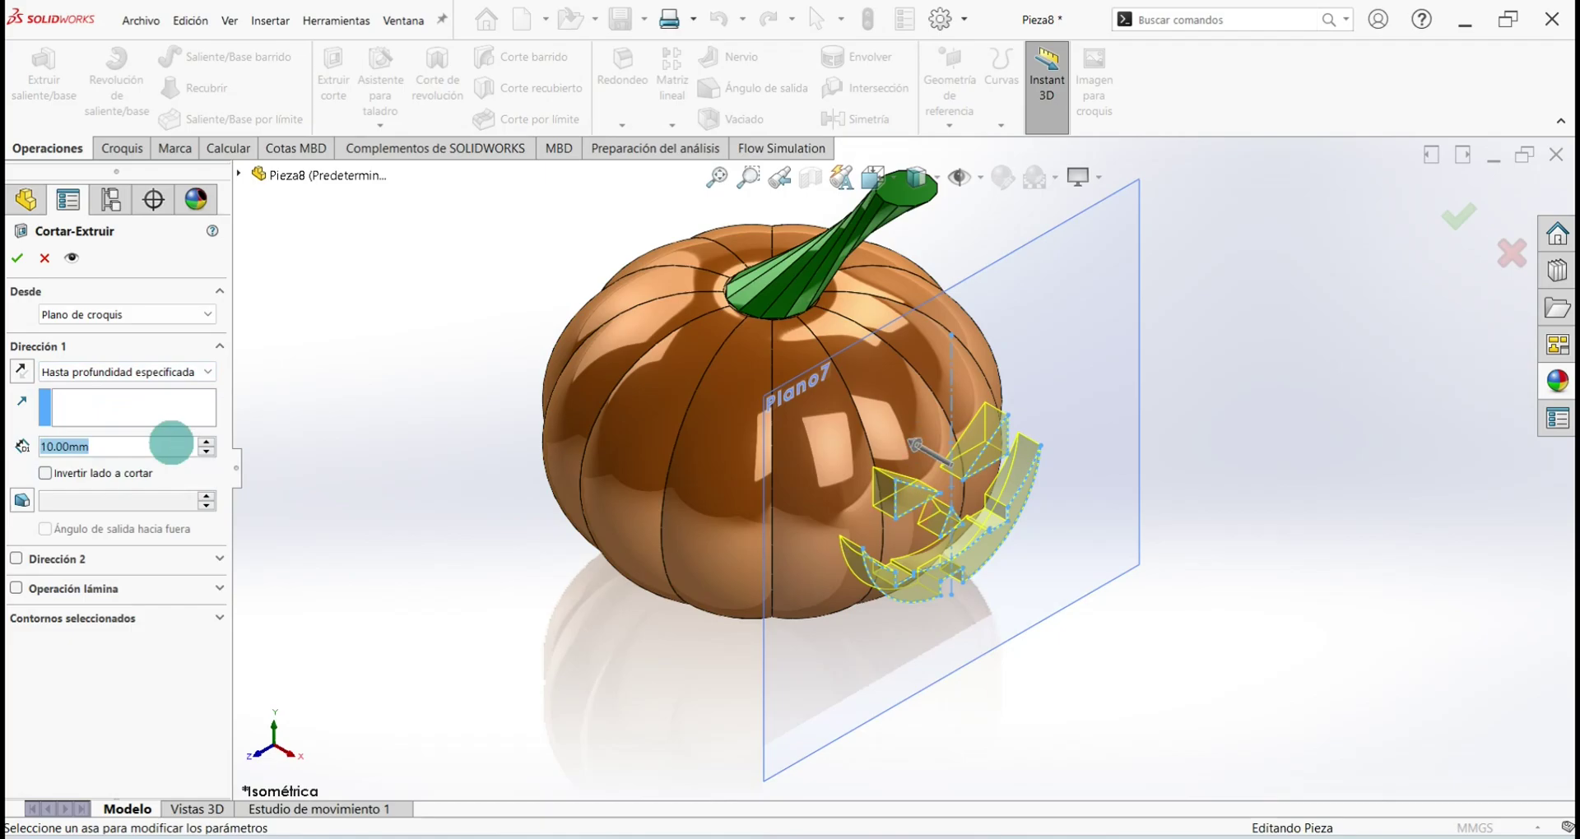
{"action": "type", "text": "25"}
{"action": "key", "text": "Return"}
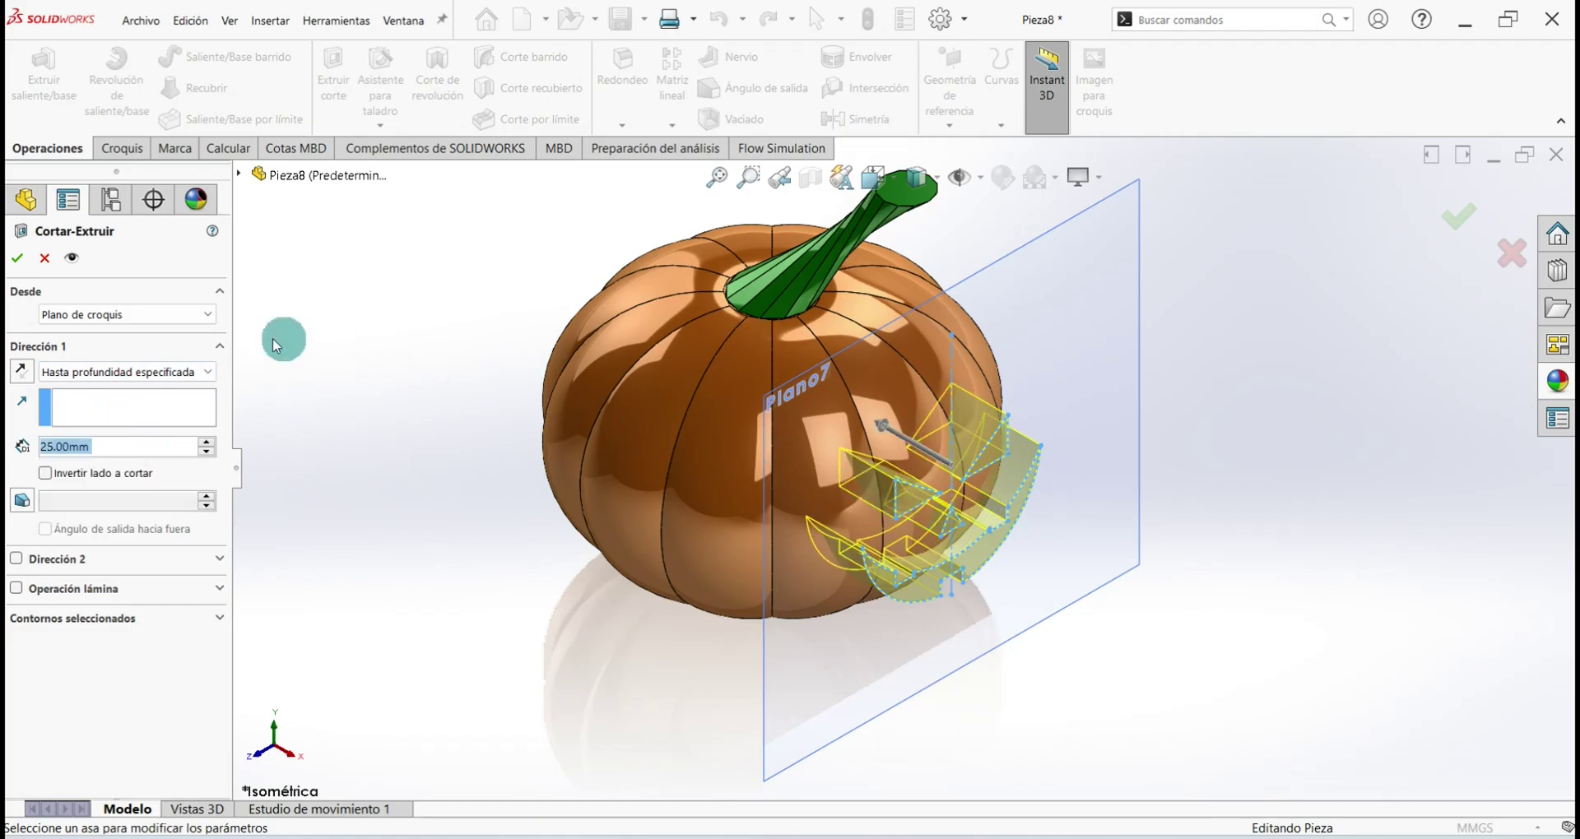
{"action": "left_click", "coordinate": [18, 260]}
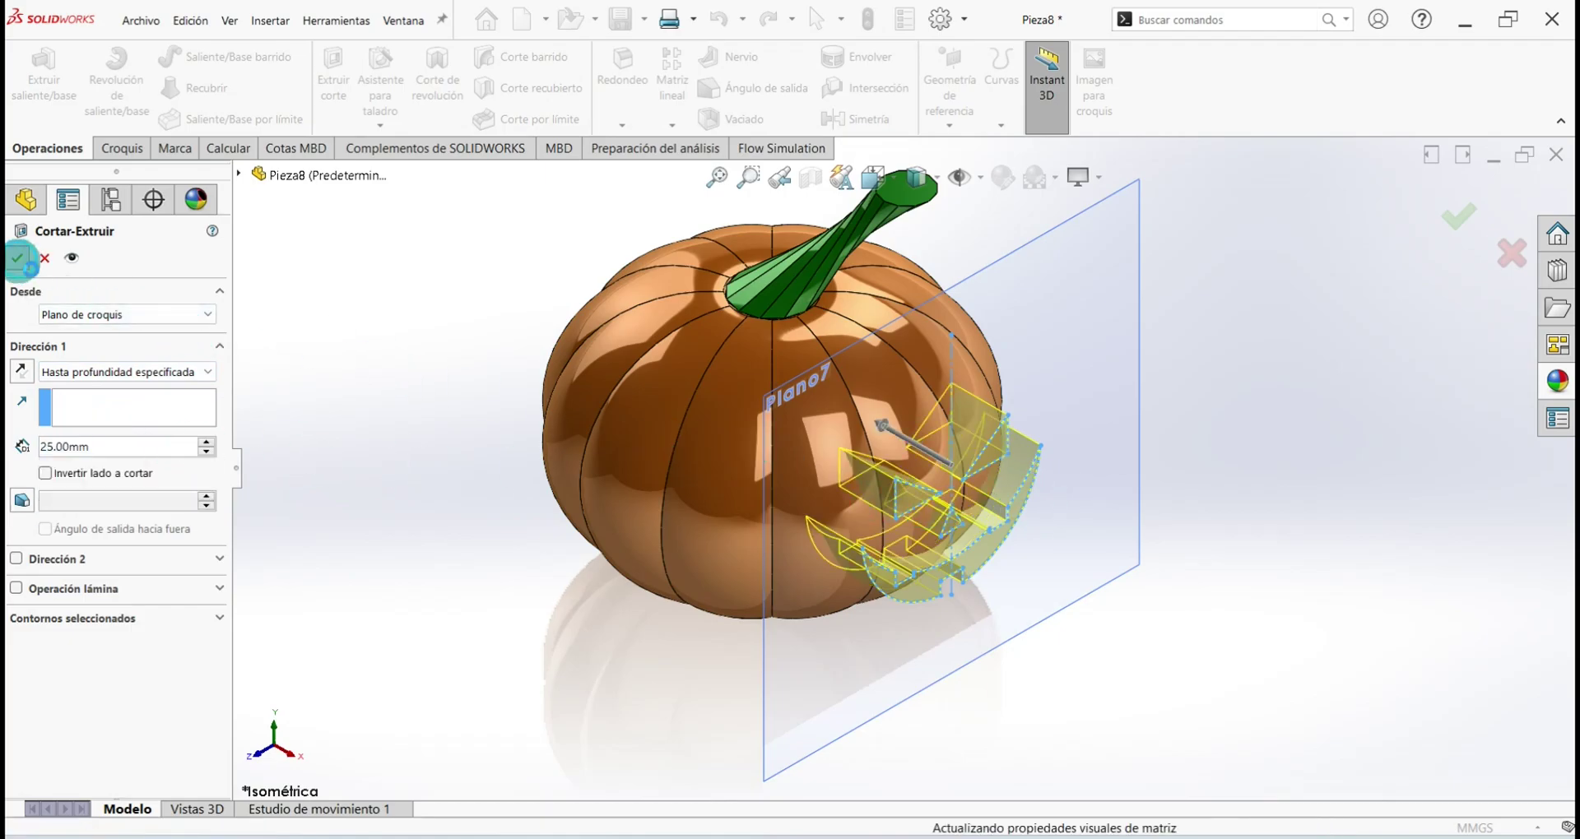
Save the part and hide the Plano7 plane
{"action": "middle_click", "coordinate": [638, 749]}
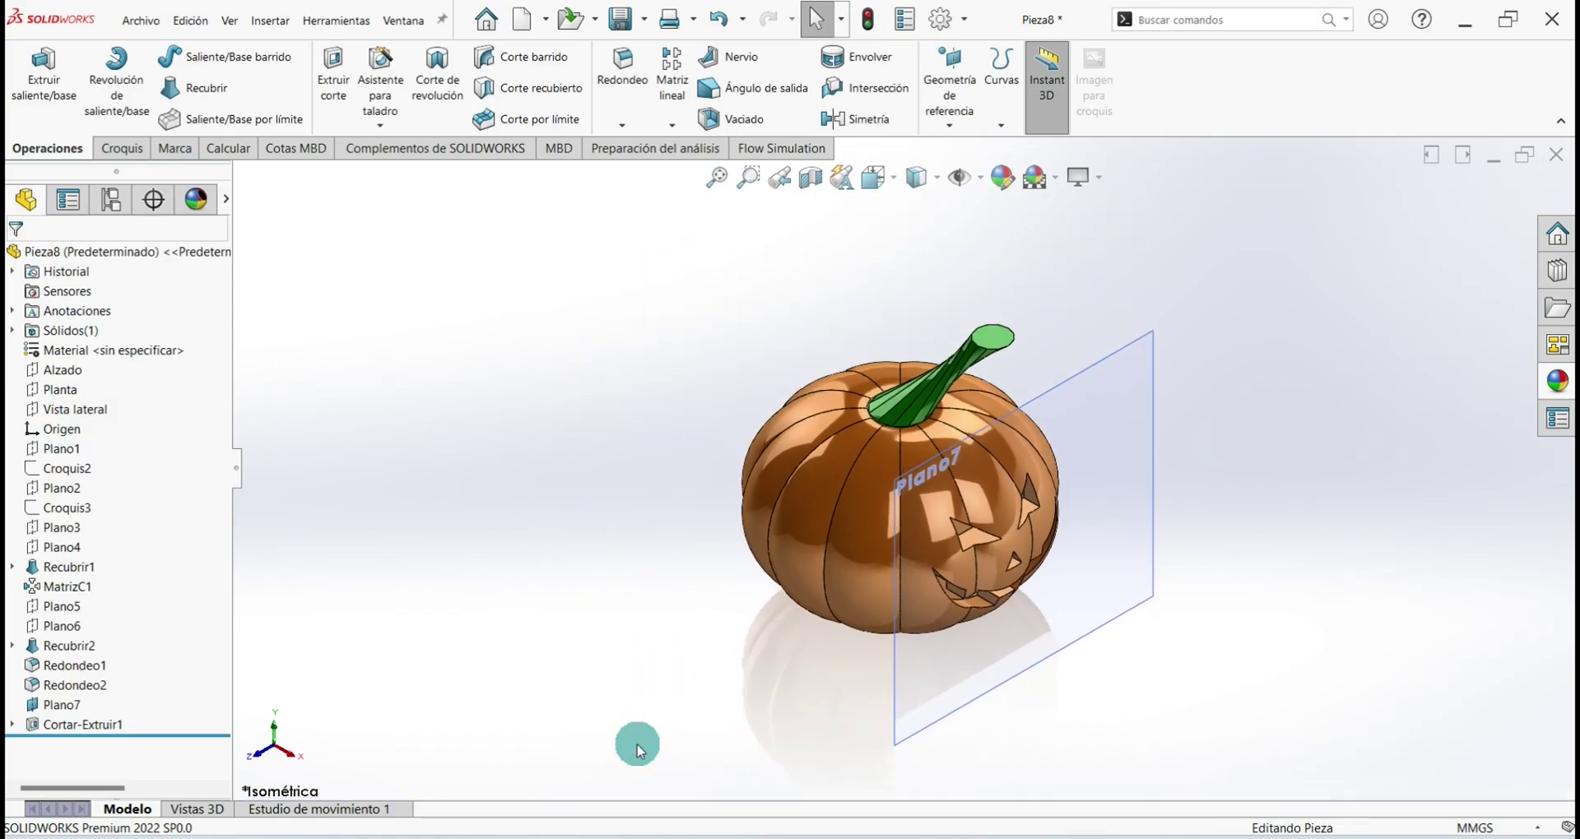
{"action": "key", "text": "ctrl+s"}
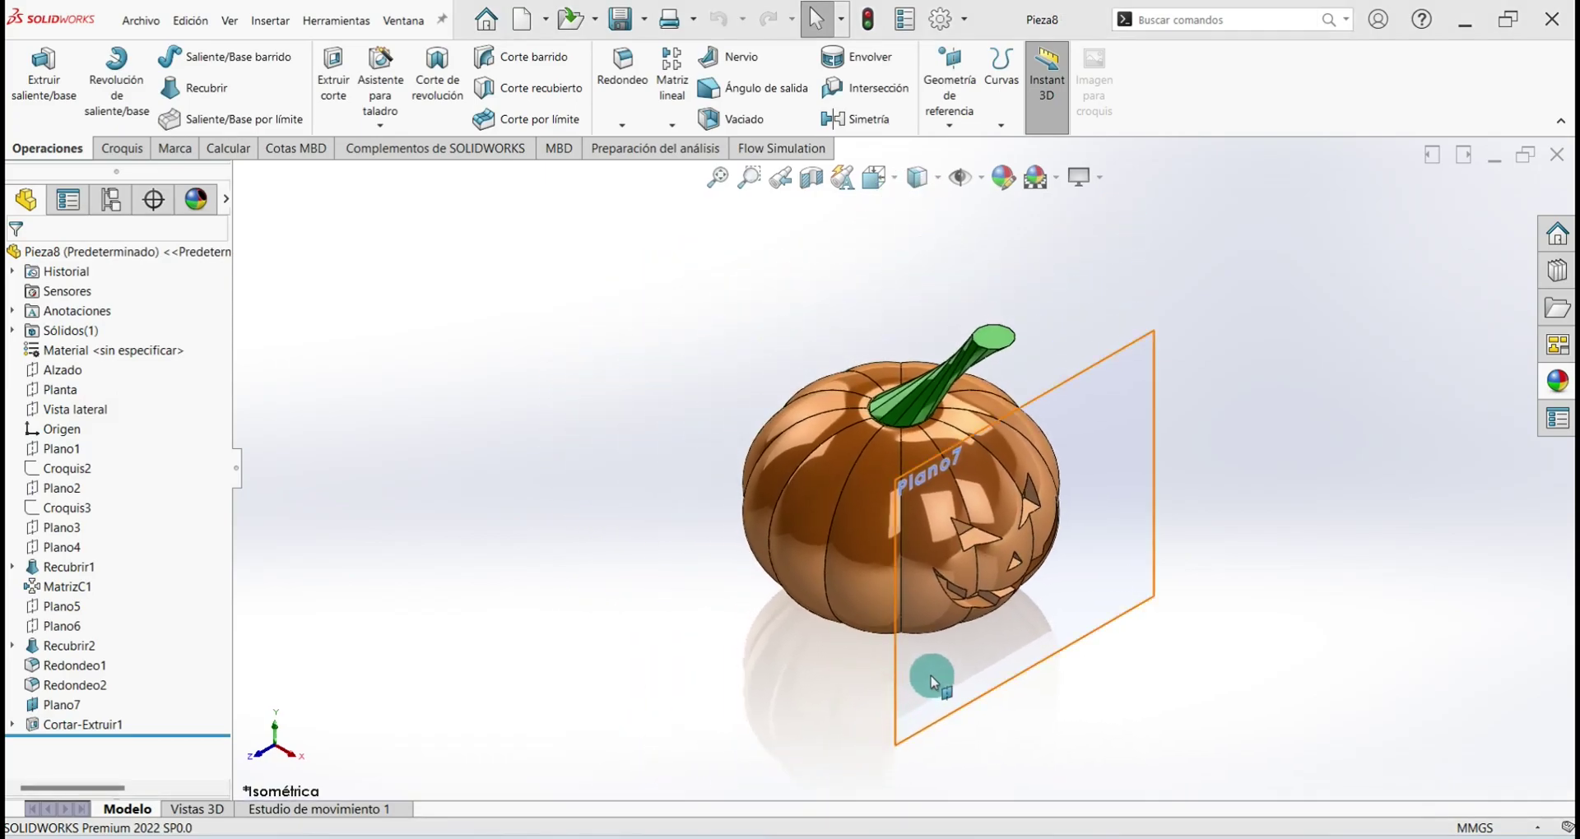
{"action": "right_click", "coordinate": [932, 679]}
{"action": "left_click", "coordinate": [998, 602]}
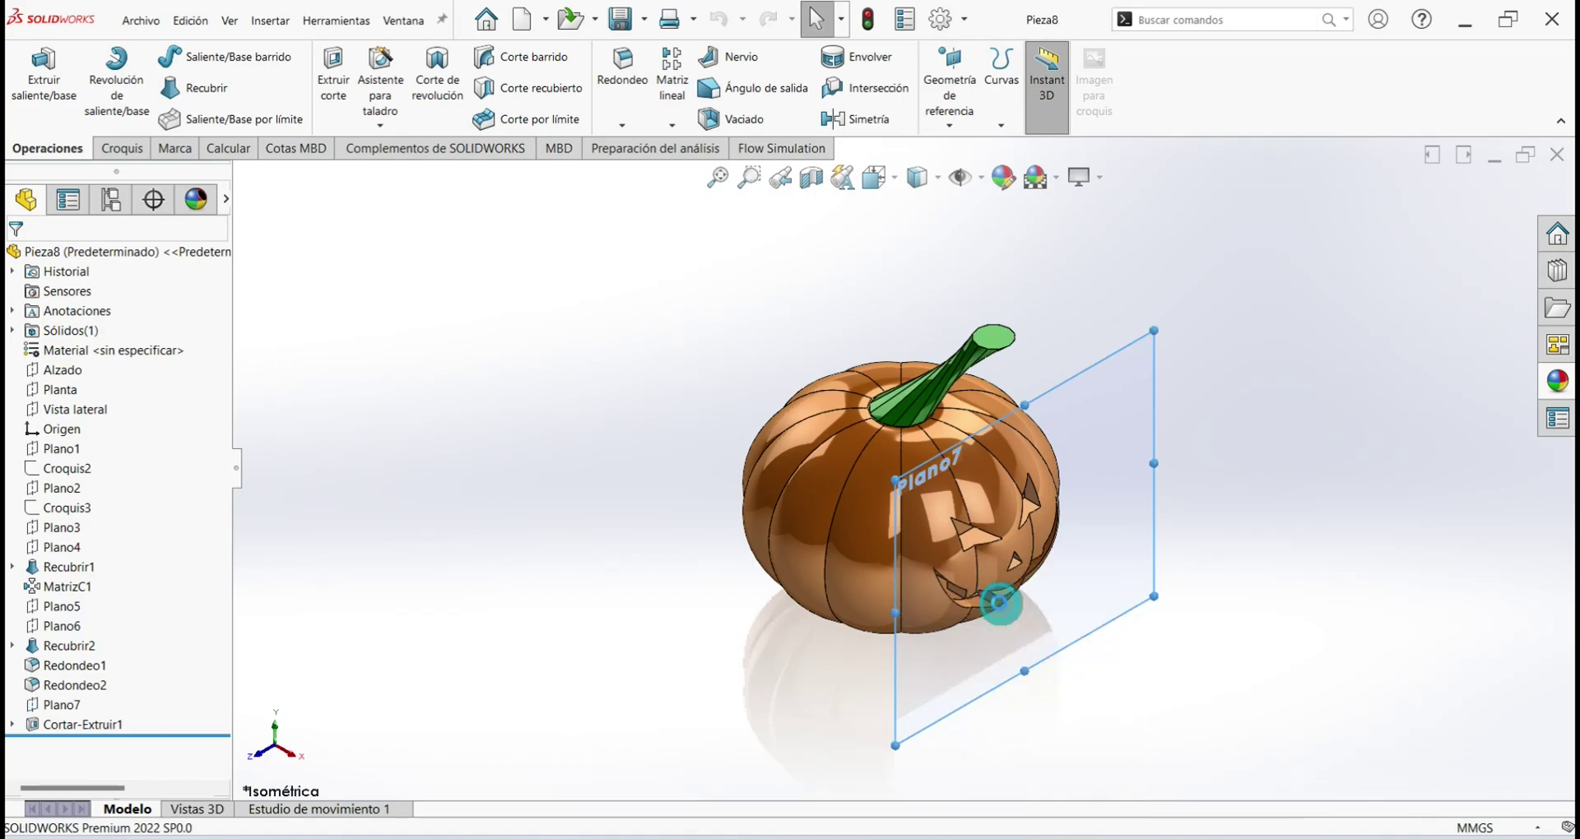
{"action": "scroll", "coordinate": [988, 531], "scroll_direction": "down", "scroll_amount": 4}
{"action": "scroll", "coordinate": [922, 502], "scroll_direction": "down", "scroll_amount": 5}
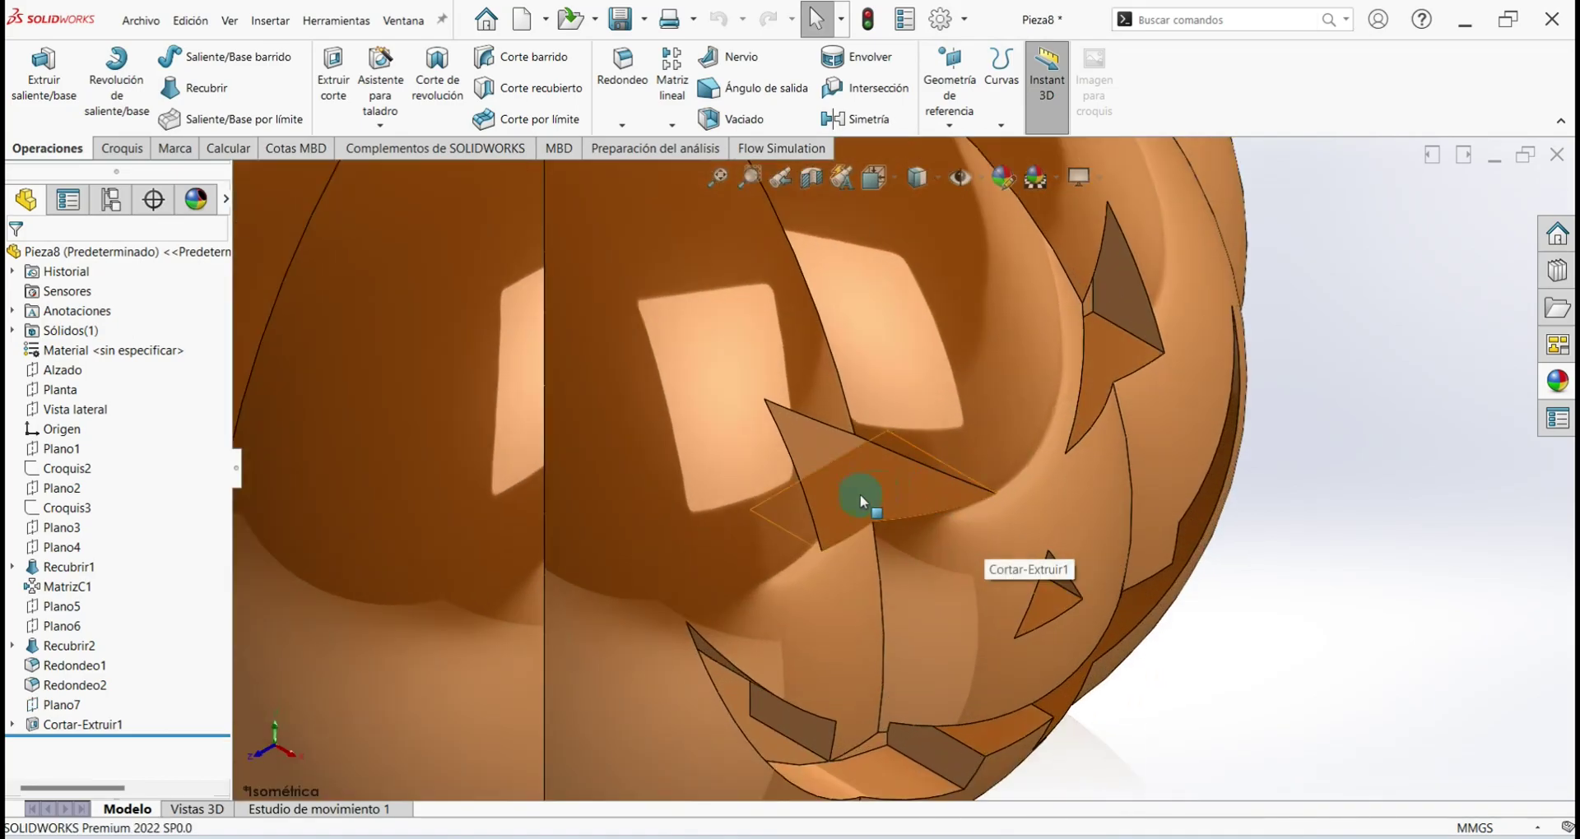
Recolour one eye cut face grey through its face appearance
{"action": "right_click", "coordinate": [876, 487]}
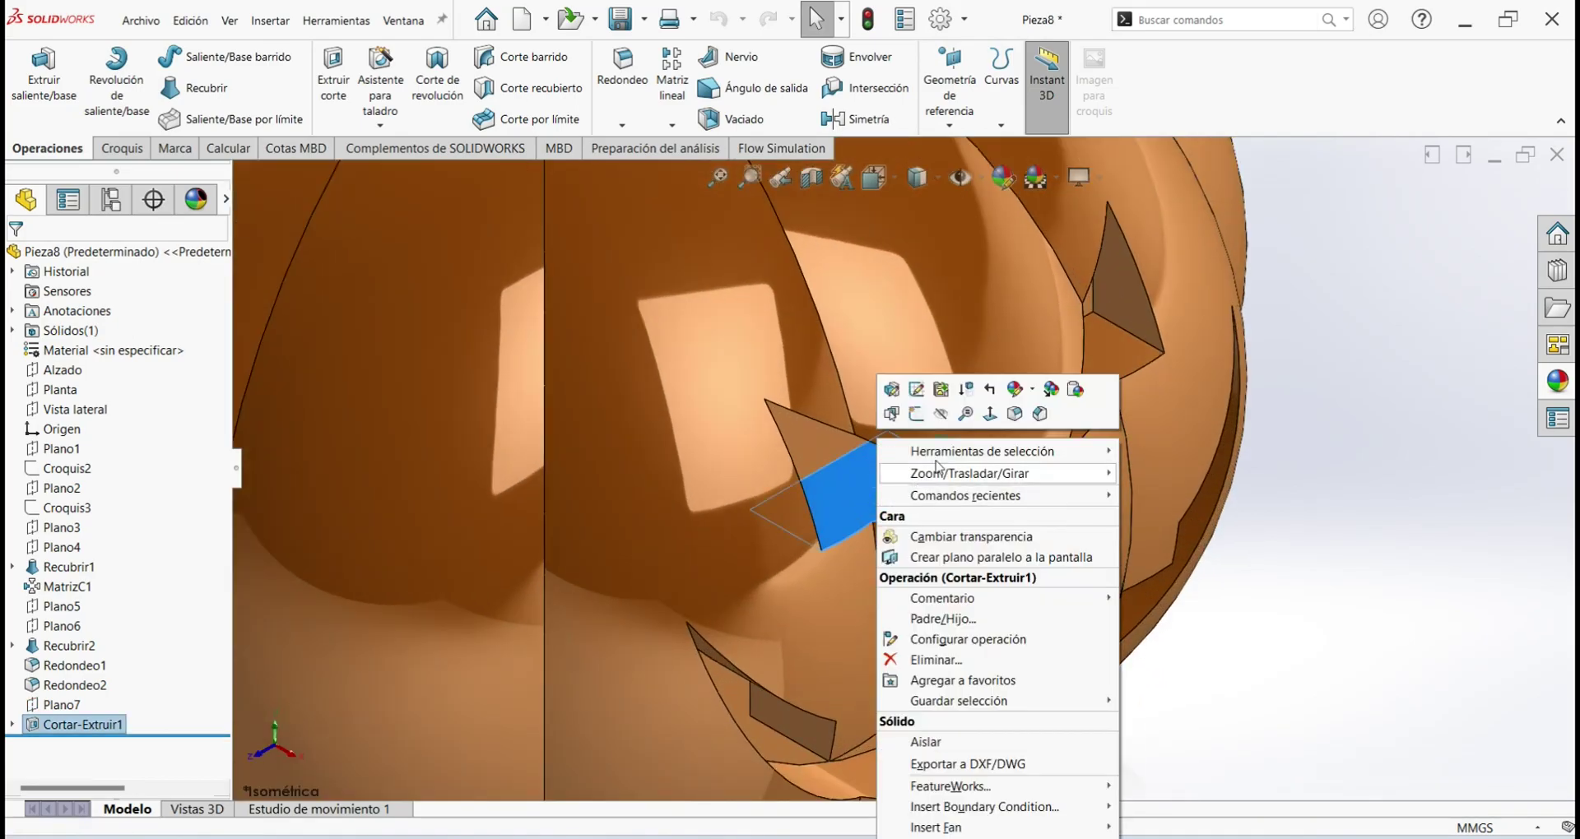
{"action": "left_click", "coordinate": [1034, 401]}
{"action": "left_click", "coordinate": [1044, 437]}
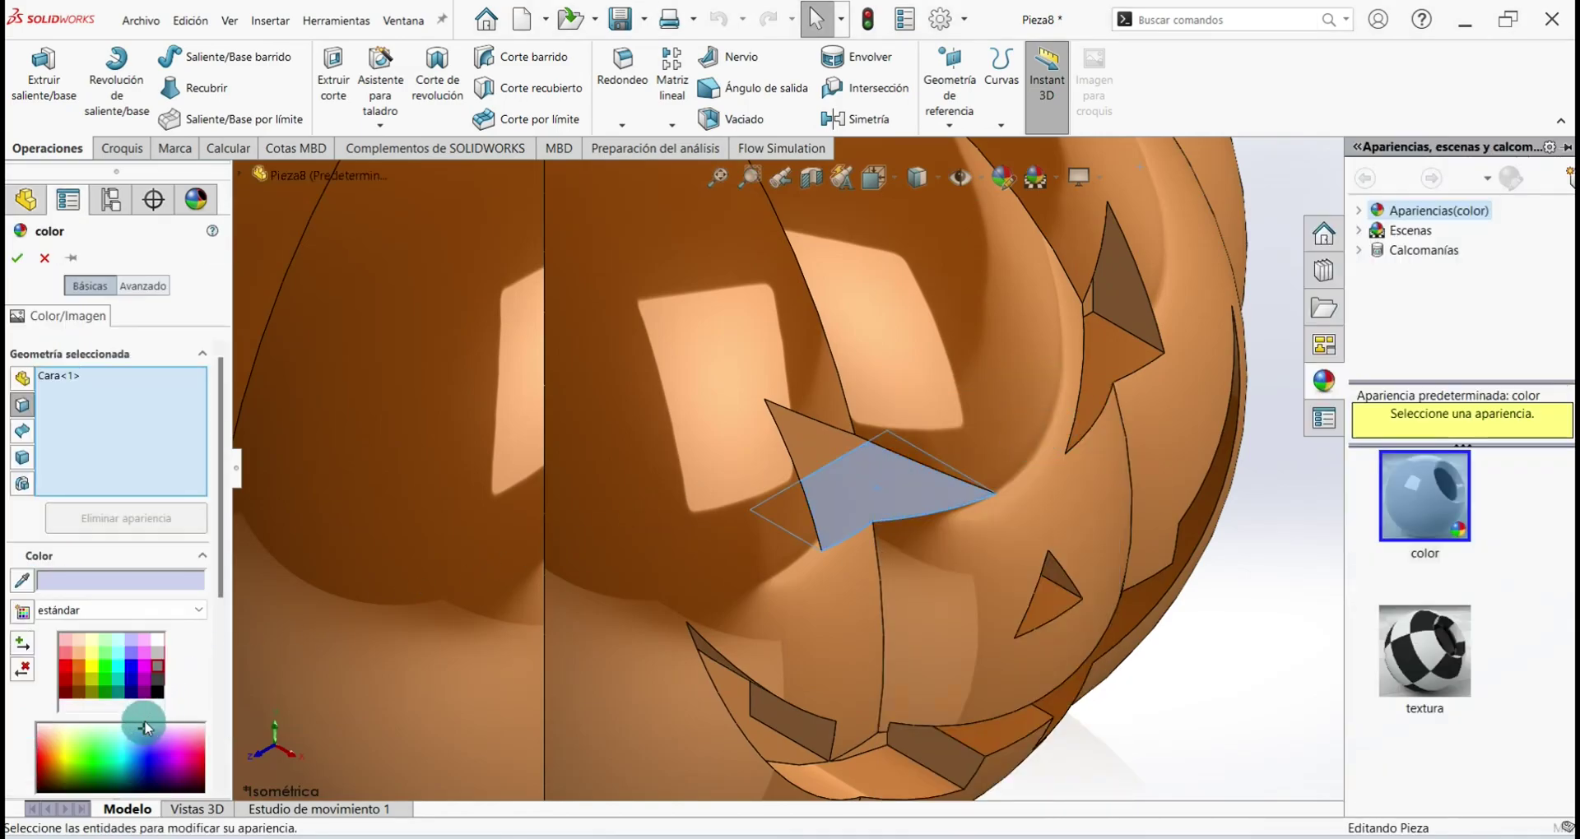
{"action": "left_click", "coordinate": [150, 695]}
{"action": "left_click", "coordinate": [159, 666]}
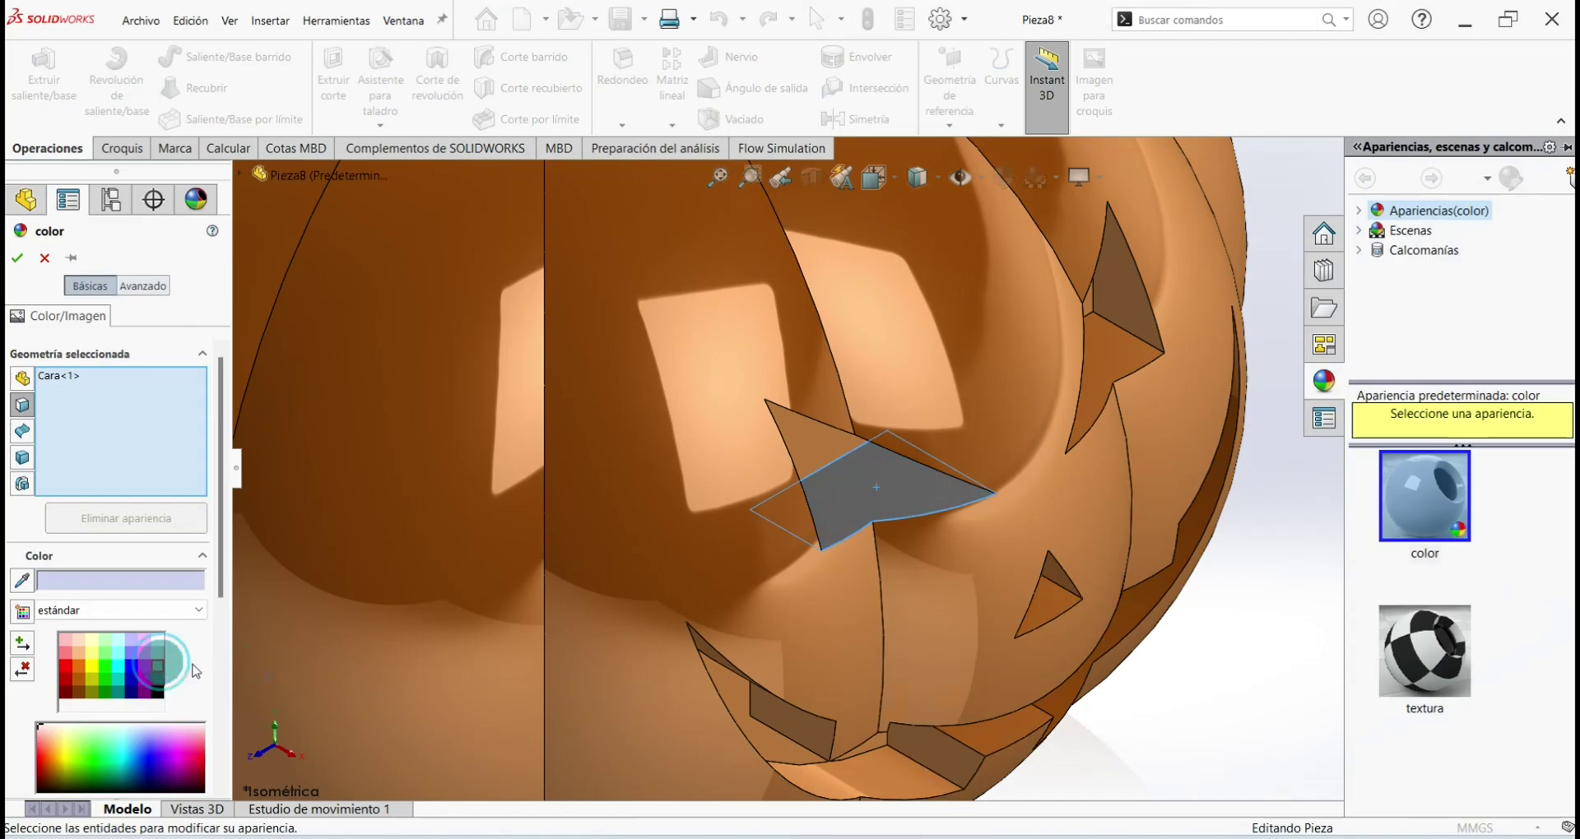
Add the remaining eye and nose cut faces to the grey selection
{"action": "mouse_move", "coordinate": [946, 497]}
{"action": "middle_mouse_down"}
{"action": "mouse_move", "coordinate": [901, 480]}
{"action": "mouse_move", "coordinate": [988, 484]}
{"action": "middle_mouse_up"}
{"action": "left_click", "coordinate": [901, 480]}
{"action": "left_click", "coordinate": [1113, 364]}
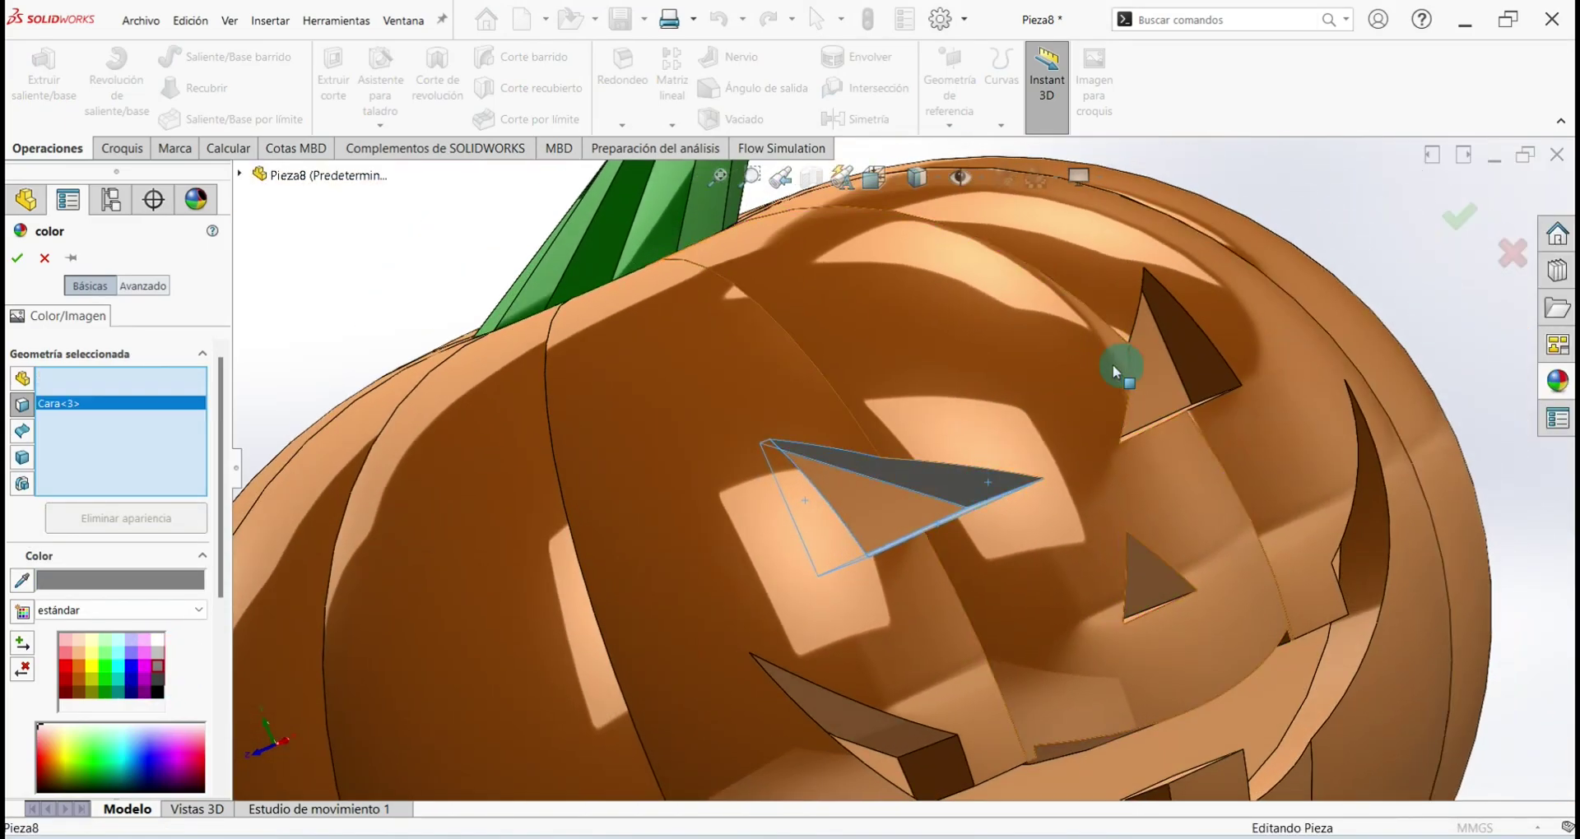
{"action": "middle_click_drag", "start_coordinate": [1112, 363], "coordinate": [1153, 364]}
{"action": "left_click", "coordinate": [1153, 364]}
{"action": "middle_click_drag", "start_coordinate": [1186, 485], "coordinate": [1227, 459]}
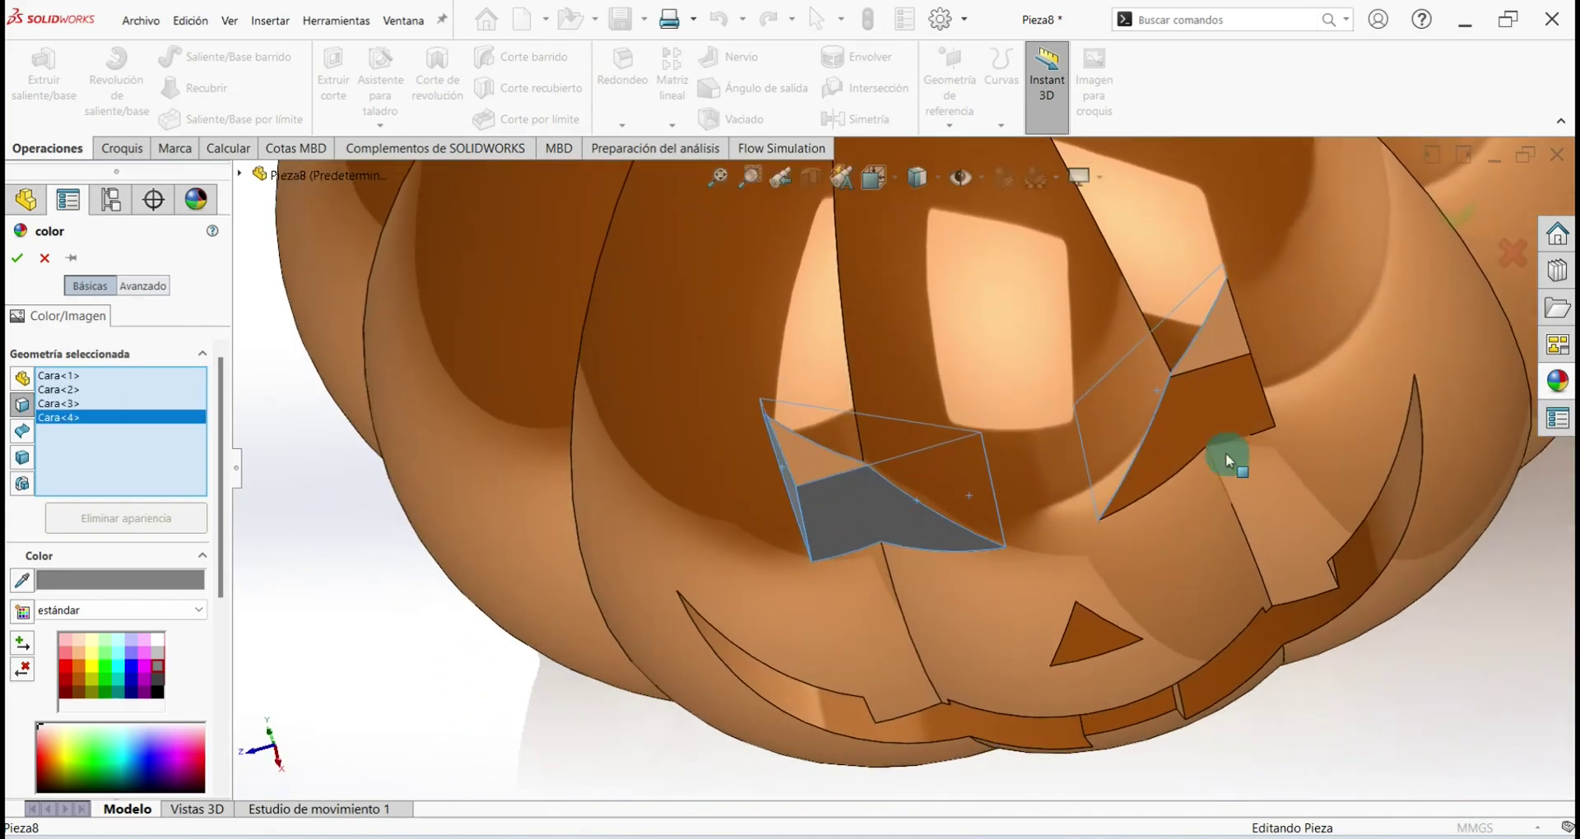
{"action": "left_click", "coordinate": [1208, 410]}
{"action": "middle_click_drag", "start_coordinate": [1208, 410], "coordinate": [1298, 324]}
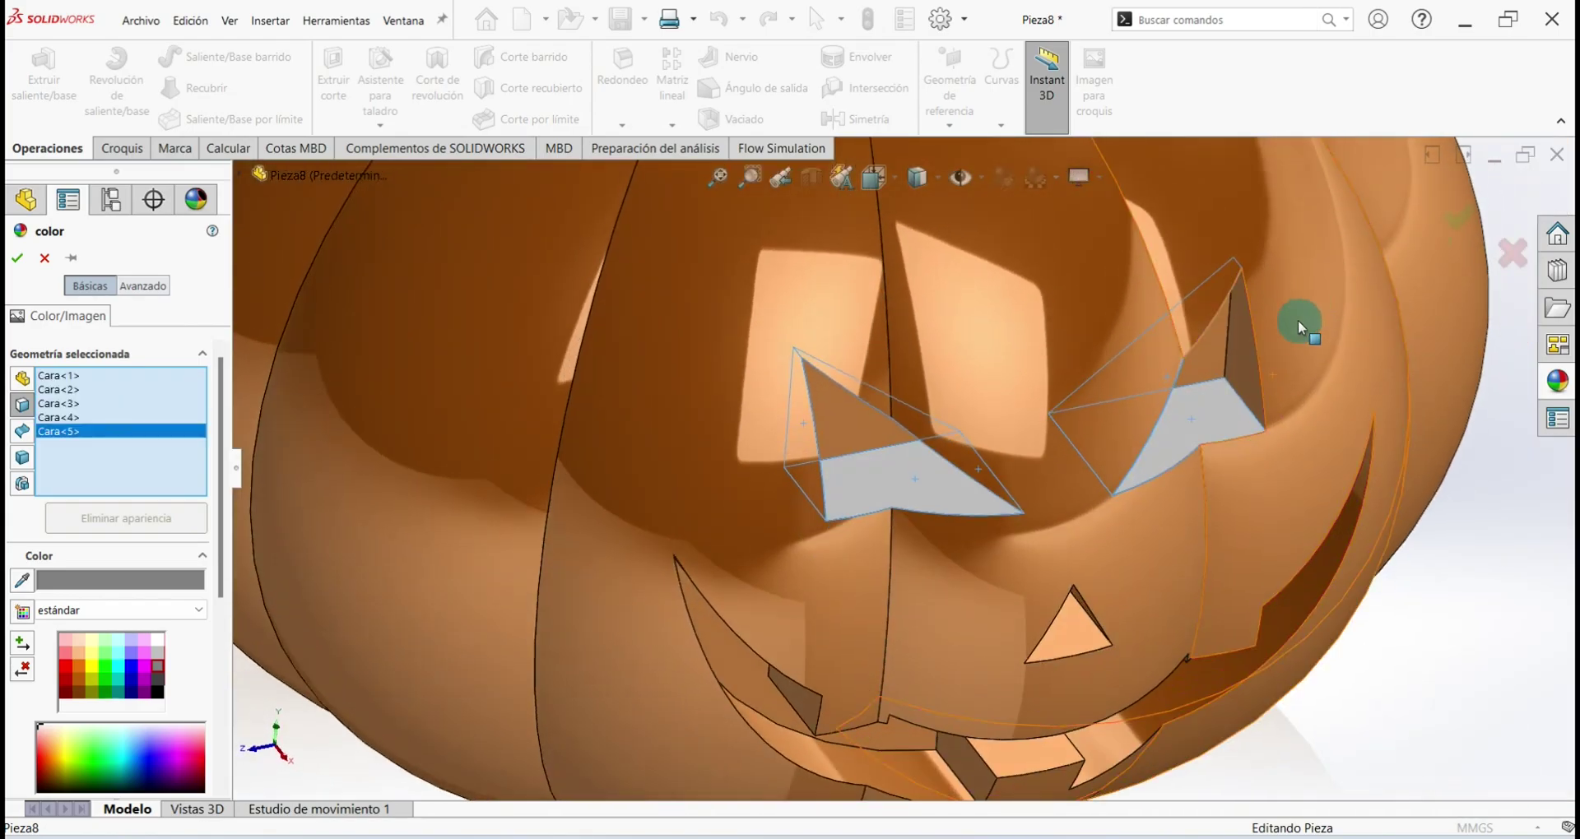
{"action": "left_click", "coordinate": [1236, 358]}
{"action": "left_click", "coordinate": [1112, 636]}
{"action": "mouse_move", "coordinate": [1112, 636]}
{"action": "middle_mouse_down"}
{"action": "mouse_move", "coordinate": [1049, 606]}
{"action": "mouse_move", "coordinate": [1210, 487]}
{"action": "middle_mouse_up"}
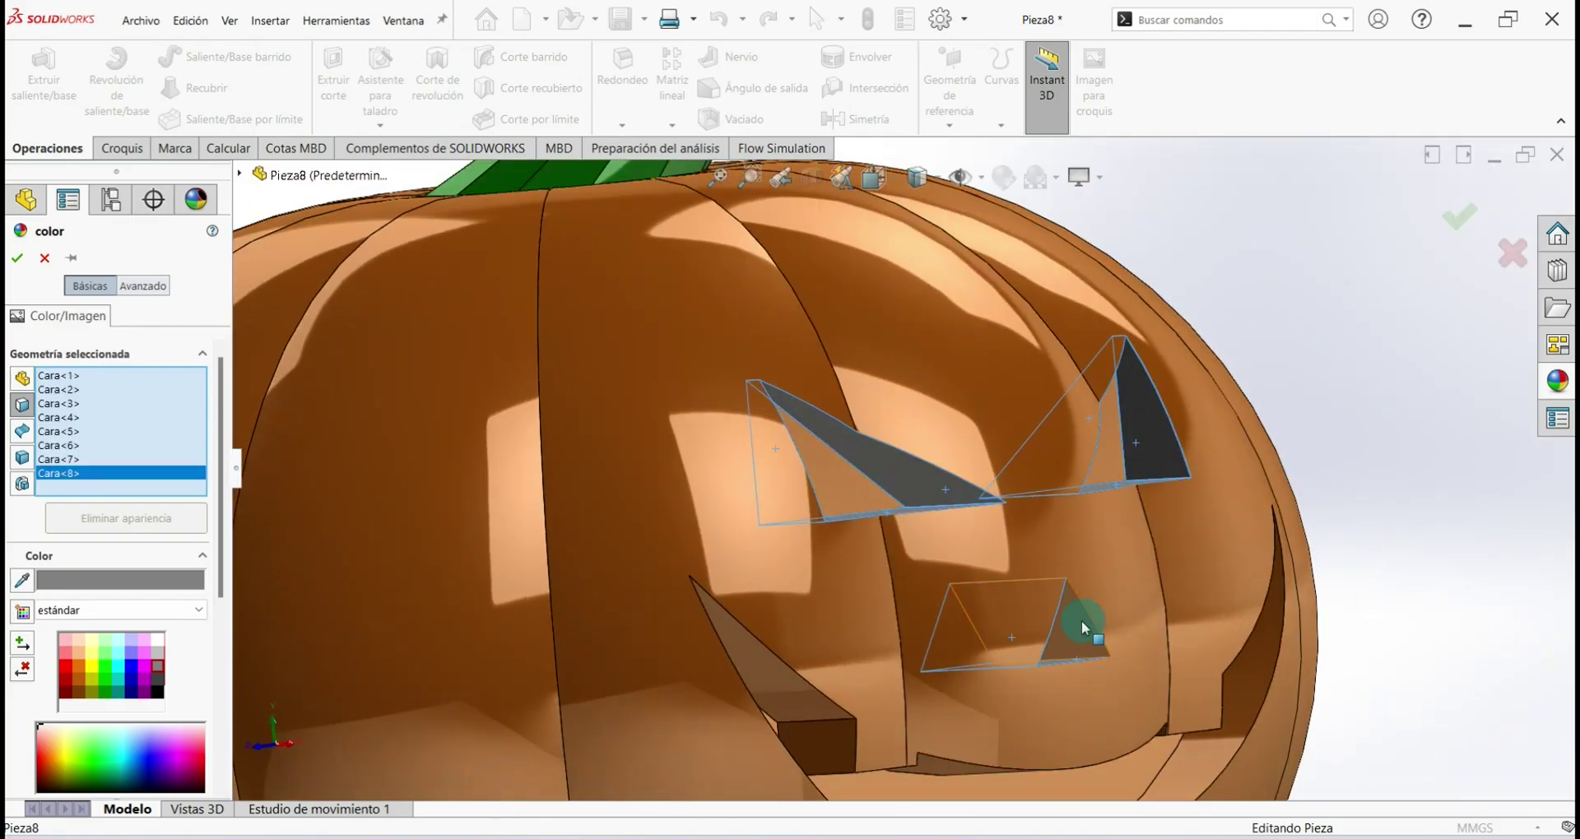
{"action": "left_click", "coordinate": [1081, 622]}
Add the tooth and upper mouth cut faces to the grey selection
{"action": "mouse_move", "coordinate": [1232, 573]}
{"action": "middle_mouse_down", "text": "shift"}
{"action": "mouse_move", "coordinate": [1080, 724]}
{"action": "mouse_move", "coordinate": [1034, 637]}
{"action": "mouse_move", "coordinate": [1041, 555]}
{"action": "mouse_move", "coordinate": [998, 464]}
{"action": "mouse_move", "coordinate": [979, 481]}
{"action": "middle_mouse_up", "text": "shift"}
{"action": "left_click", "coordinate": [901, 515]}
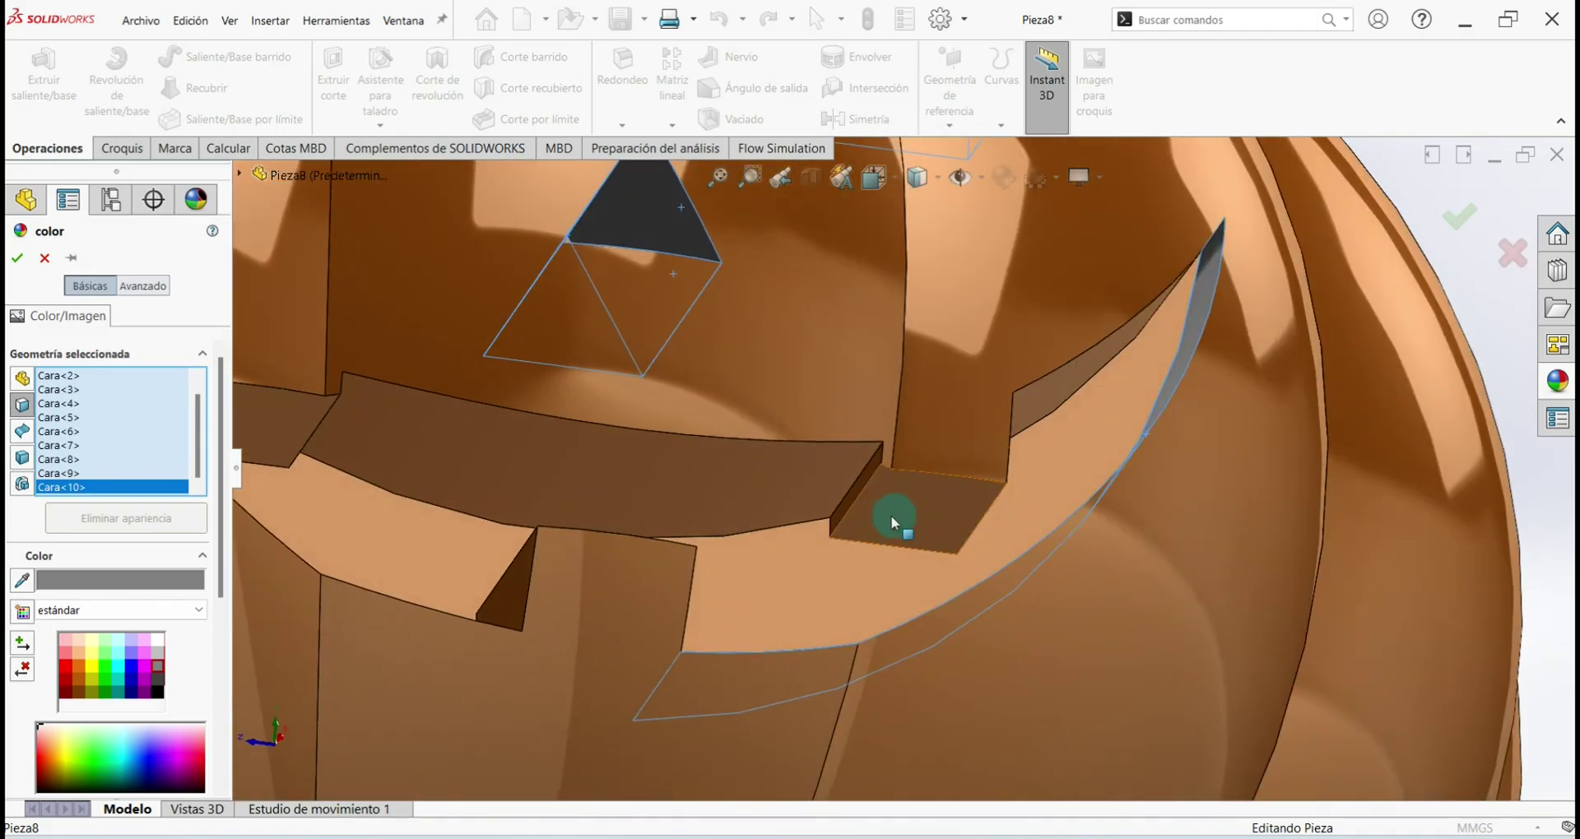
{"action": "left_click", "coordinate": [1069, 377]}
{"action": "left_click", "coordinate": [766, 469]}
{"action": "scroll", "coordinate": [861, 467], "scroll_direction": "down", "scroll_amount": 4}
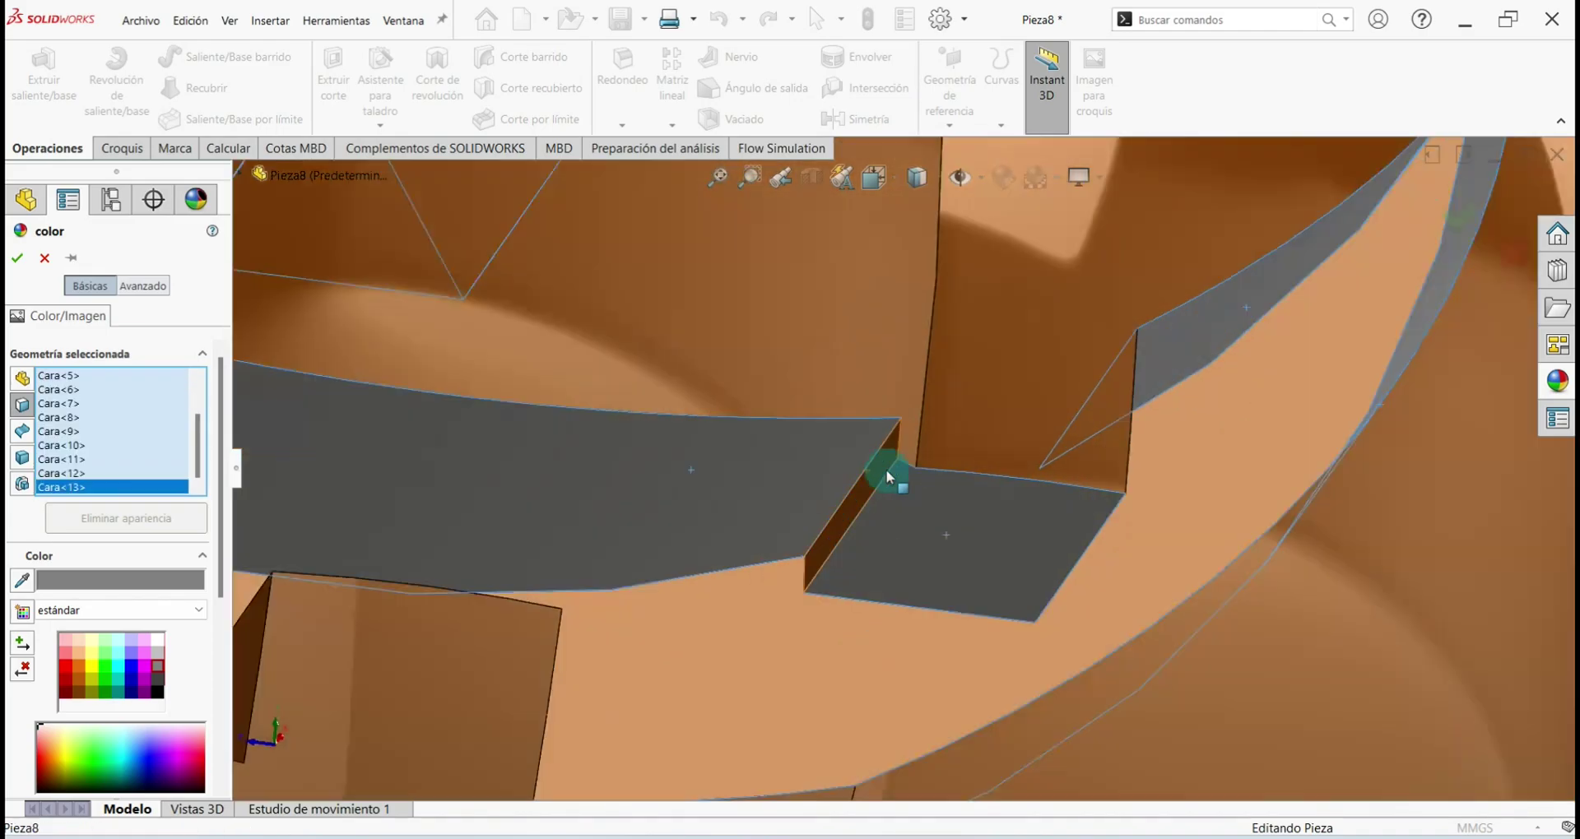
{"action": "left_click", "coordinate": [861, 472]}
{"action": "scroll", "coordinate": [1098, 472], "scroll_direction": "up", "scroll_amount": 2}
Add the lower mouth and triangular cut faces to the grey selection
{"action": "mouse_move", "coordinate": [1099, 474]}
{"action": "middle_mouse_down"}
{"action": "mouse_move", "coordinate": [1005, 458]}
{"action": "mouse_move", "coordinate": [1133, 461]}
{"action": "middle_mouse_up"}
{"action": "left_click", "coordinate": [624, 693]}
{"action": "left_click", "coordinate": [611, 505]}
{"action": "middle_click_drag", "start_coordinate": [611, 505], "coordinate": [644, 657]}
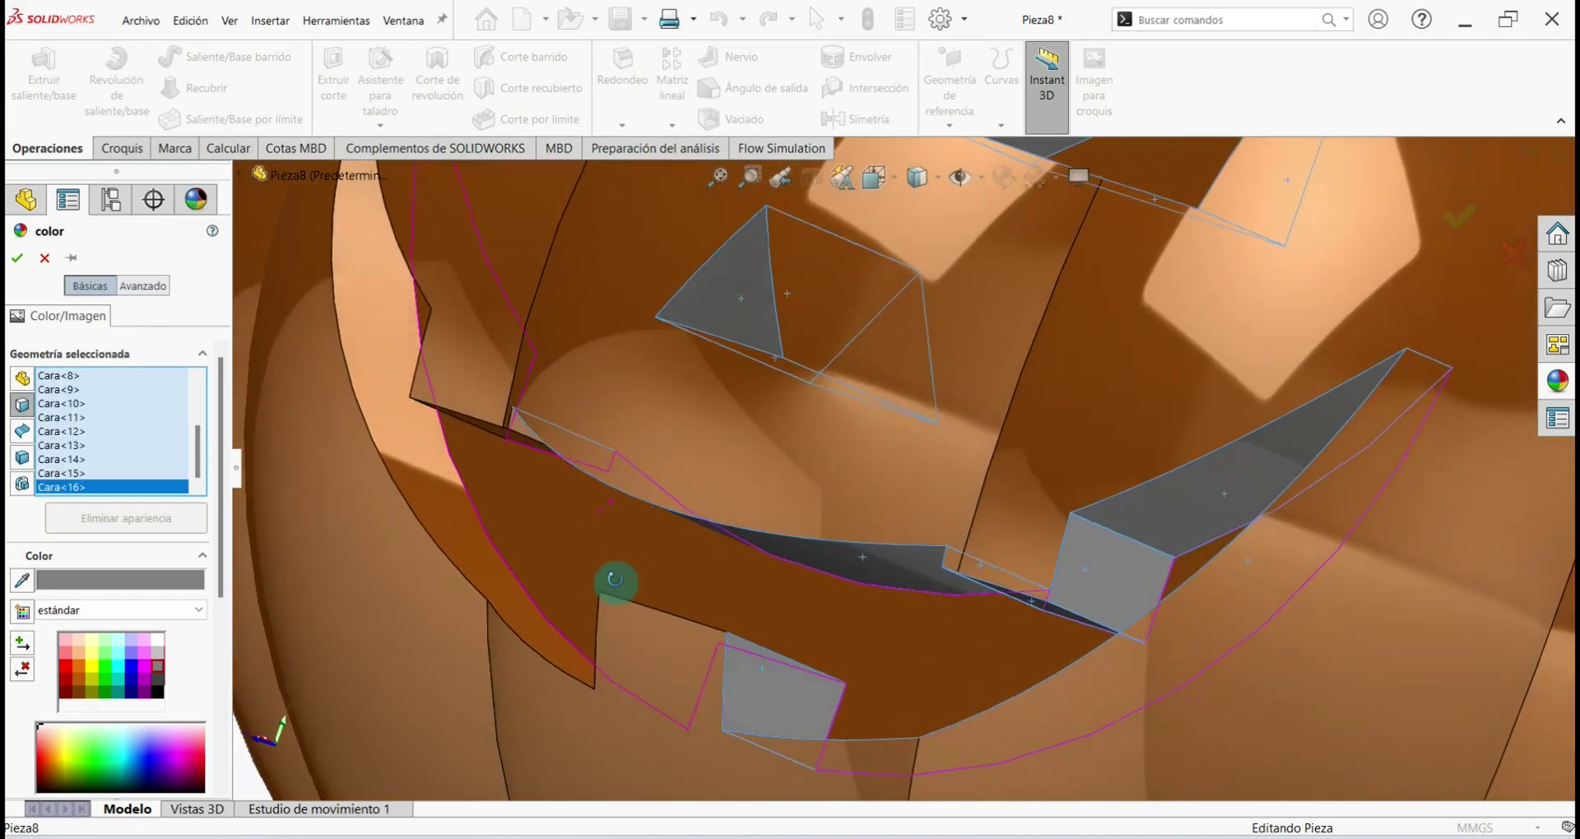
{"action": "left_click", "coordinate": [680, 666]}
{"action": "left_click", "coordinate": [539, 631]}
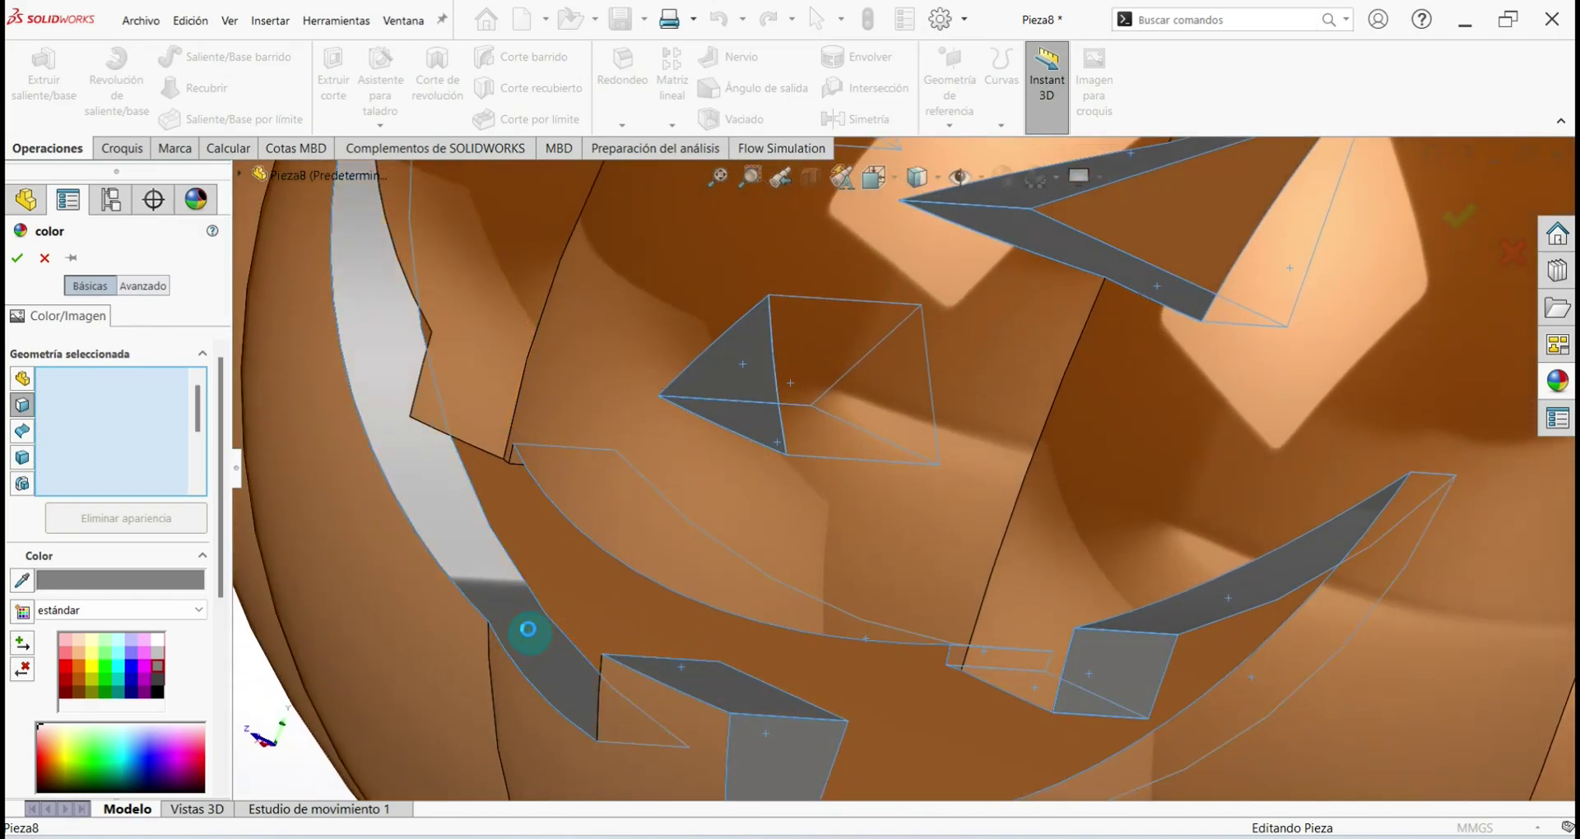
{"action": "mouse_move", "coordinate": [539, 630]}
{"action": "middle_mouse_down"}
{"action": "mouse_move", "coordinate": [593, 529]}
{"action": "mouse_move", "coordinate": [699, 555]}
{"action": "middle_mouse_up"}
{"action": "left_click", "coordinate": [772, 665]}
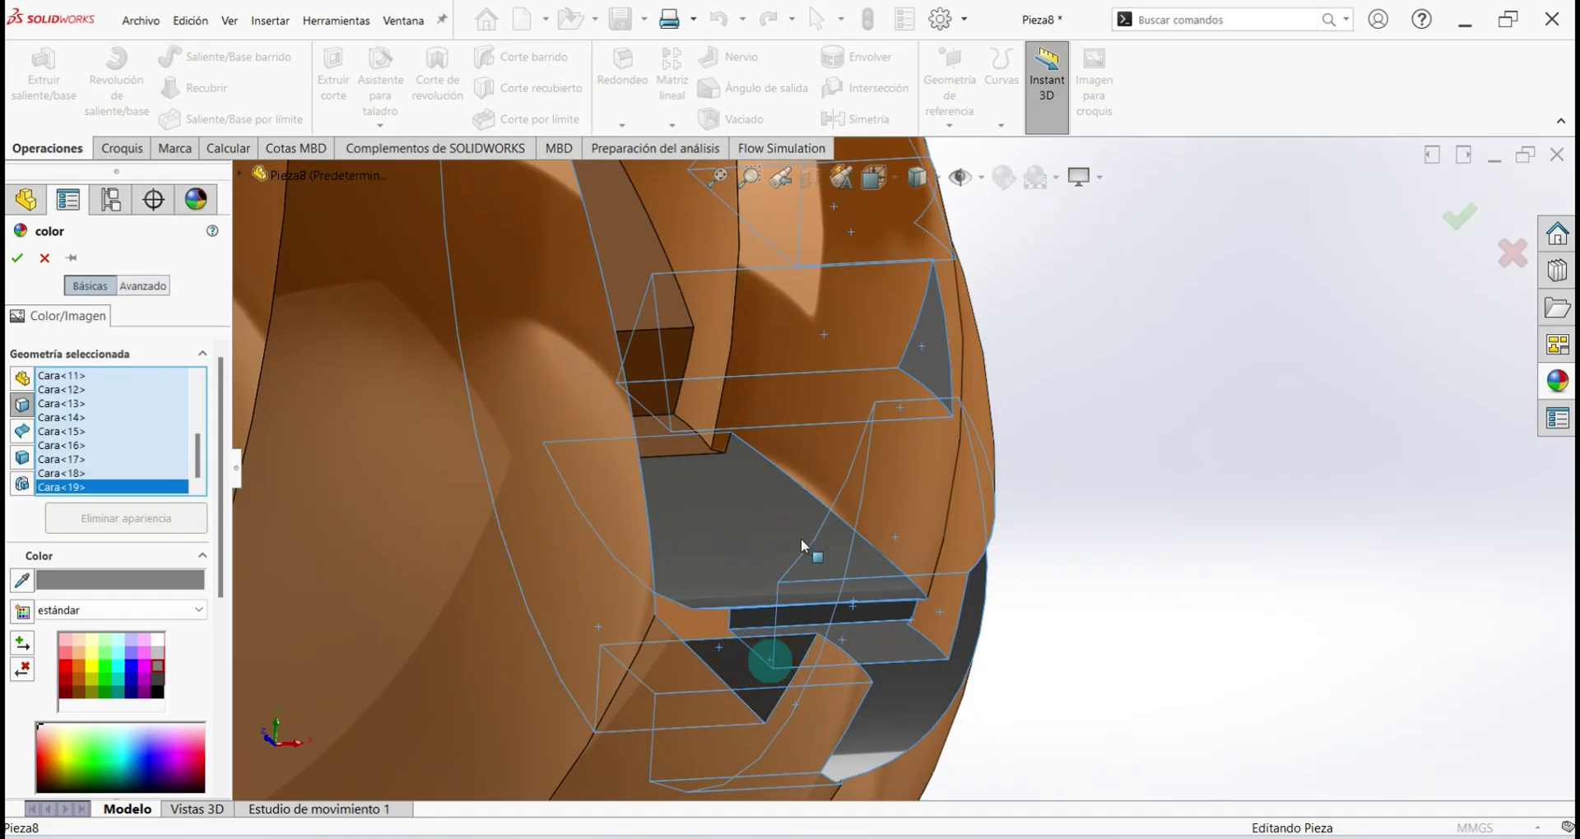
Select the last cut faces, bringing the grey selection to 23 faces
{"action": "mouse_move", "coordinate": [801, 539]}
{"action": "middle_mouse_down"}
{"action": "mouse_move", "coordinate": [698, 444]}
{"action": "mouse_move", "coordinate": [640, 458]}
{"action": "mouse_move", "coordinate": [695, 470]}
{"action": "middle_mouse_up"}
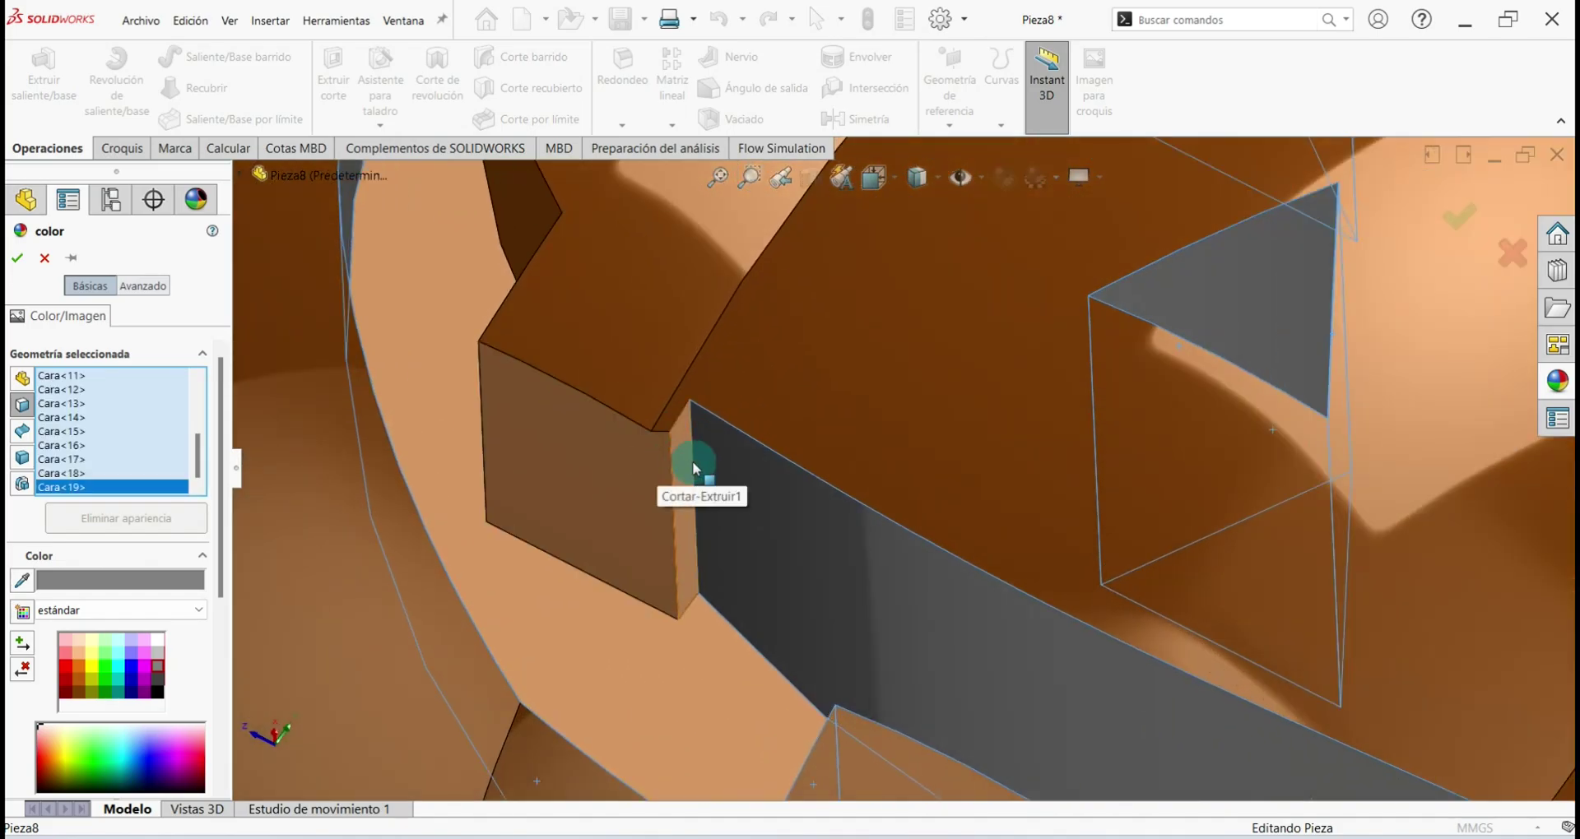
{"action": "left_click", "coordinate": [600, 476]}
{"action": "left_click", "coordinate": [489, 303]}
{"action": "mouse_move", "coordinate": [488, 303]}
{"action": "middle_mouse_down"}
{"action": "mouse_move", "coordinate": [536, 388]}
{"action": "mouse_move", "coordinate": [675, 413]}
{"action": "middle_mouse_up"}
{"action": "left_click", "coordinate": [675, 413]}
{"action": "left_click", "coordinate": [700, 383]}
{"action": "scroll", "coordinate": [699, 384], "scroll_direction": "up", "scroll_amount": 5}
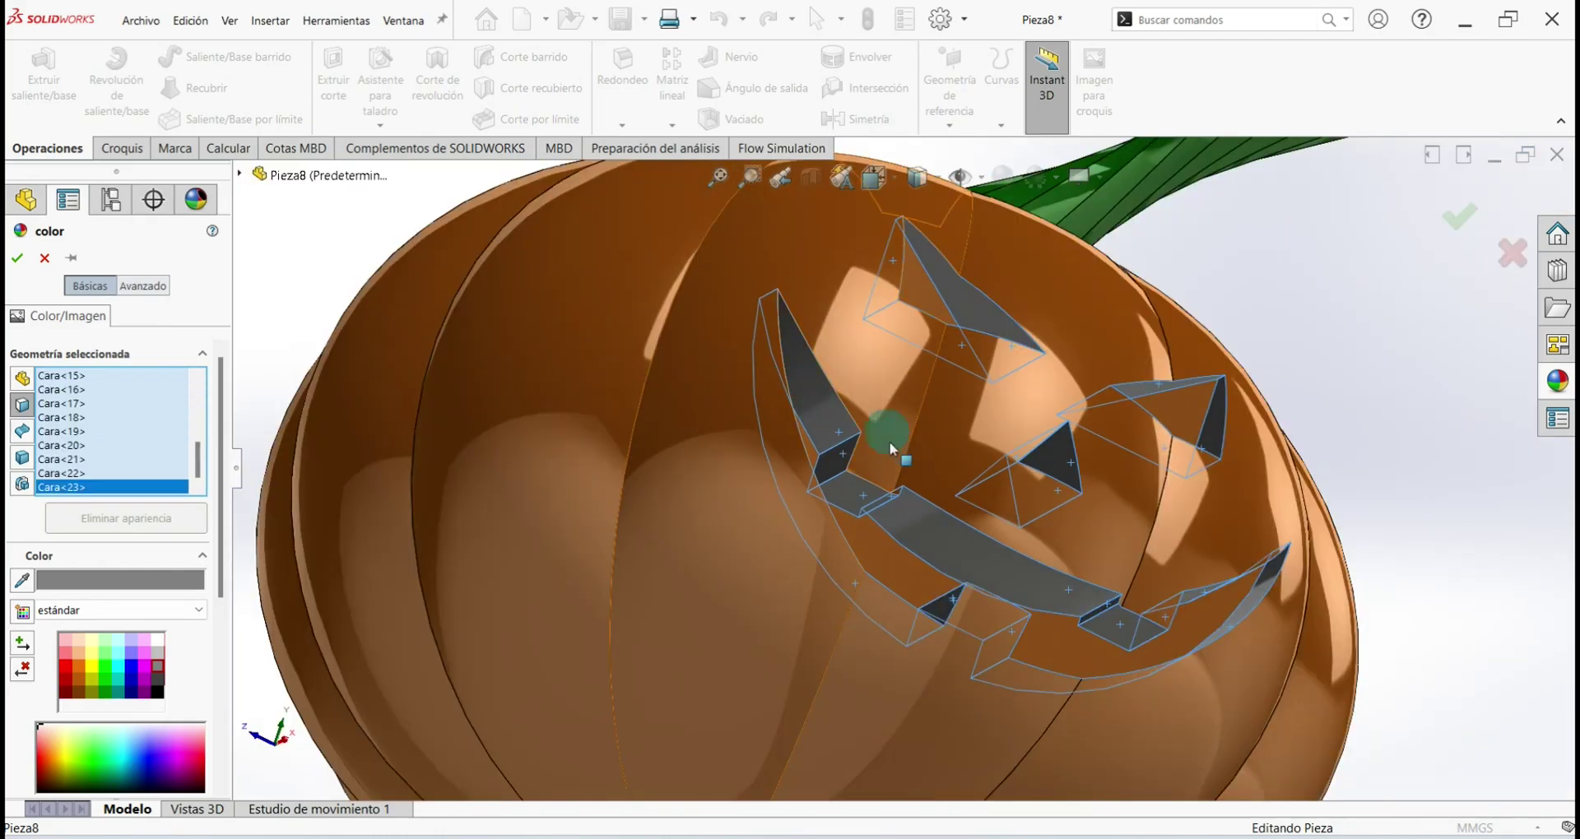
{"action": "mouse_move", "coordinate": [888, 441]}
{"action": "middle_mouse_down"}
{"action": "mouse_move", "coordinate": [792, 459]}
{"action": "mouse_move", "coordinate": [724, 515]}
{"action": "middle_mouse_up"}
{"action": "left_click", "coordinate": [64, 276]}
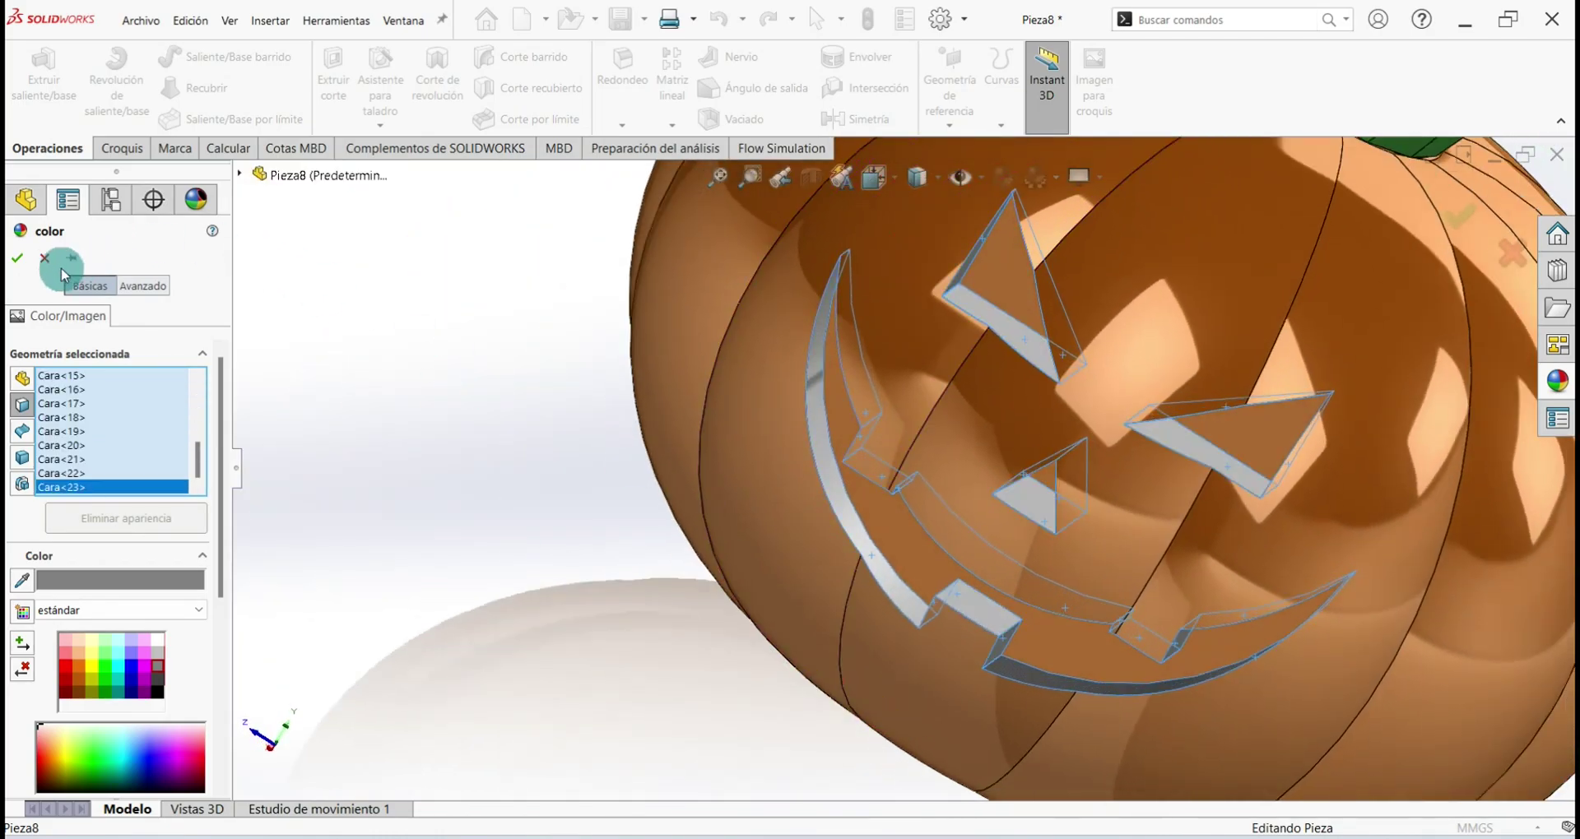
Apply the grey faces, save, and pick both eye faces for a Vaciado shell
{"action": "key", "text": "ctrl+7"}
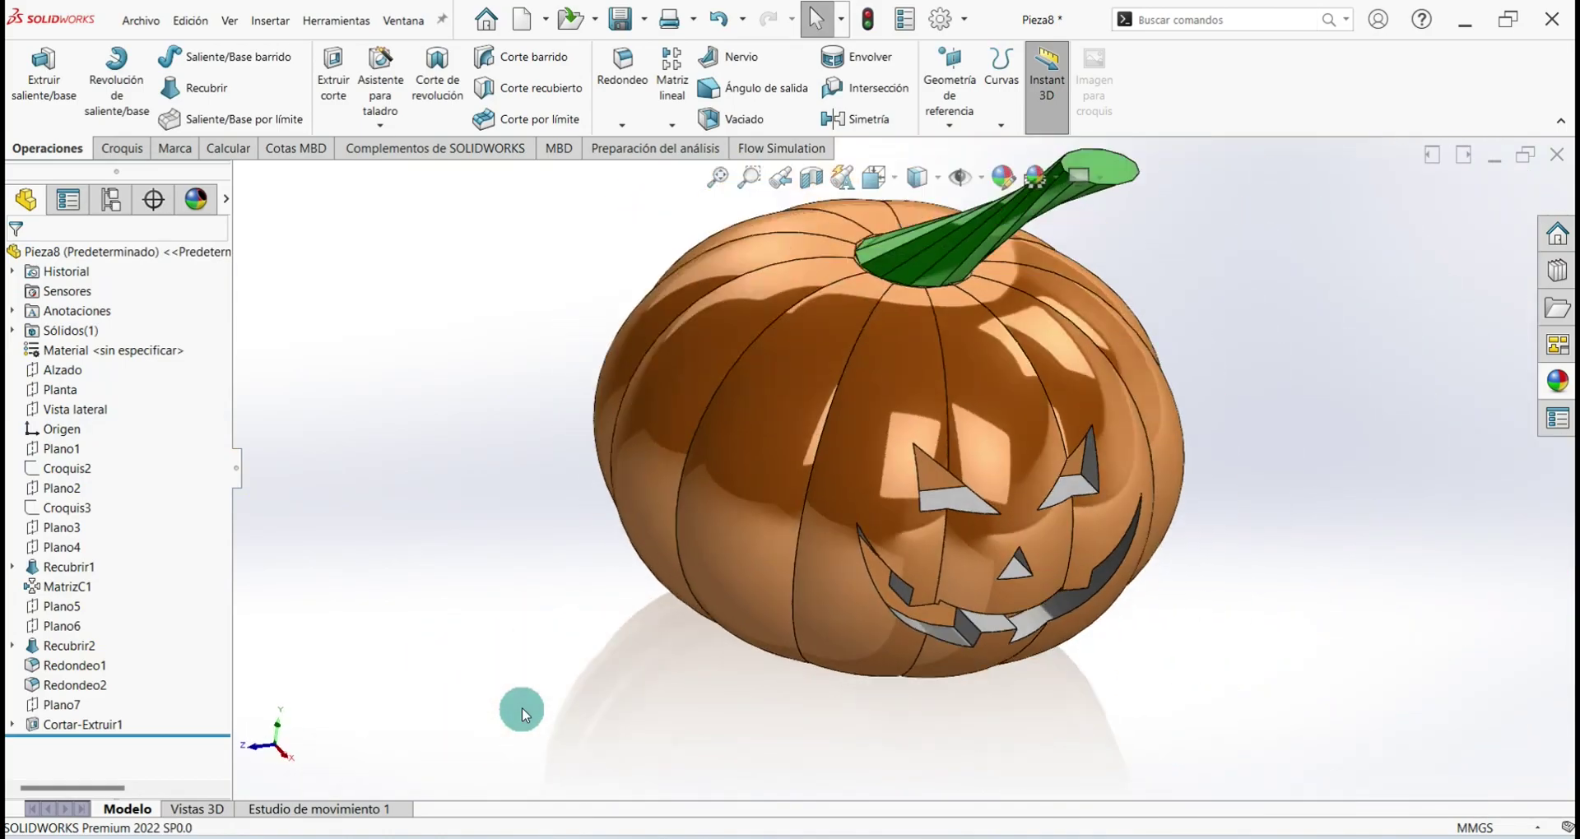
{"action": "key", "text": "ctrl+s"}
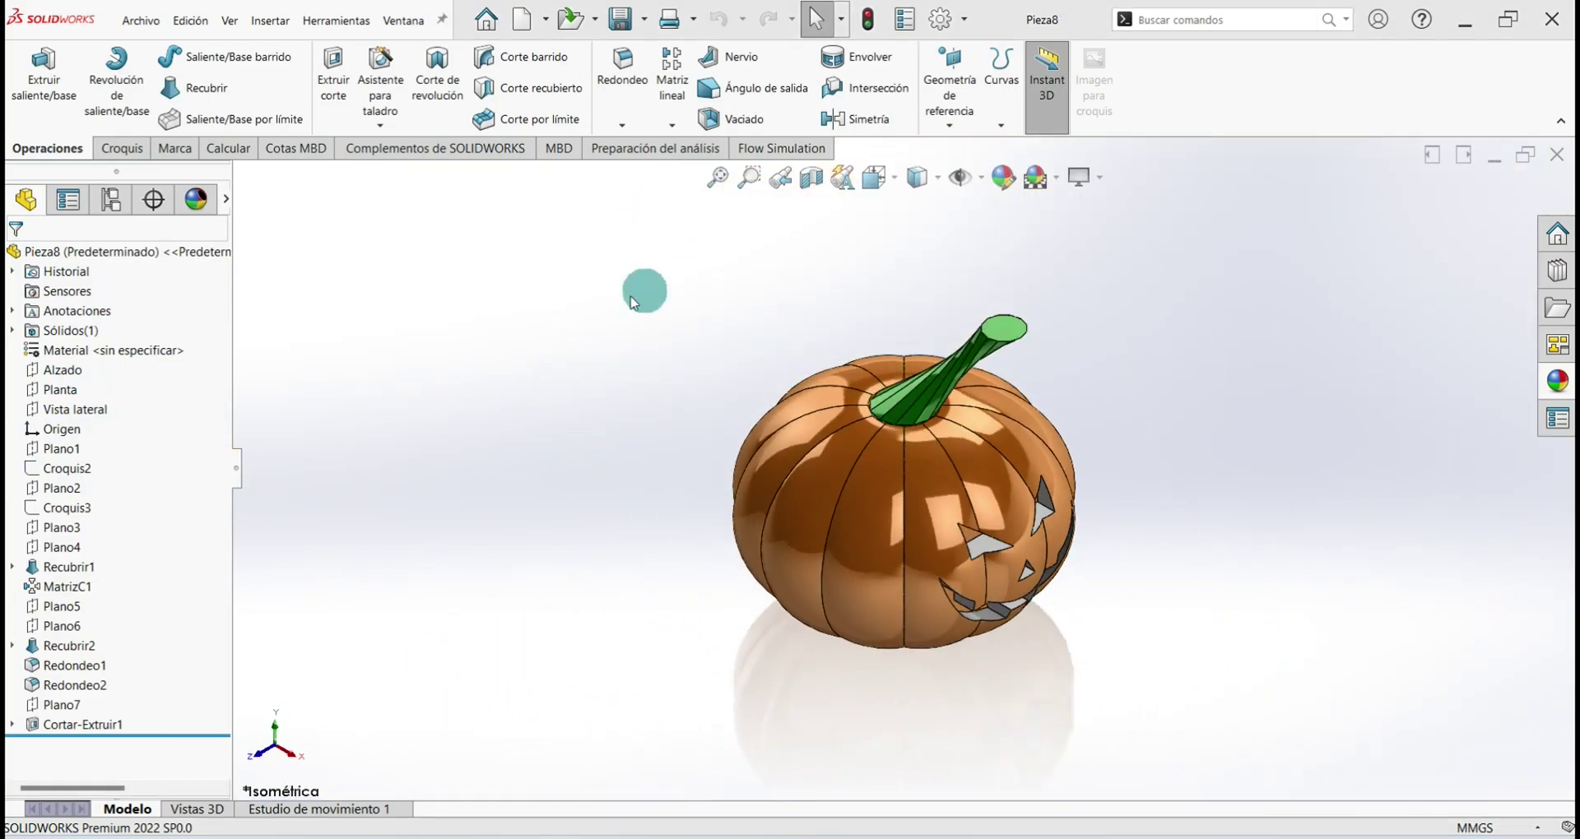
{"action": "left_click", "coordinate": [735, 114]}
{"action": "scroll", "coordinate": [951, 575], "scroll_direction": "down", "scroll_amount": 5}
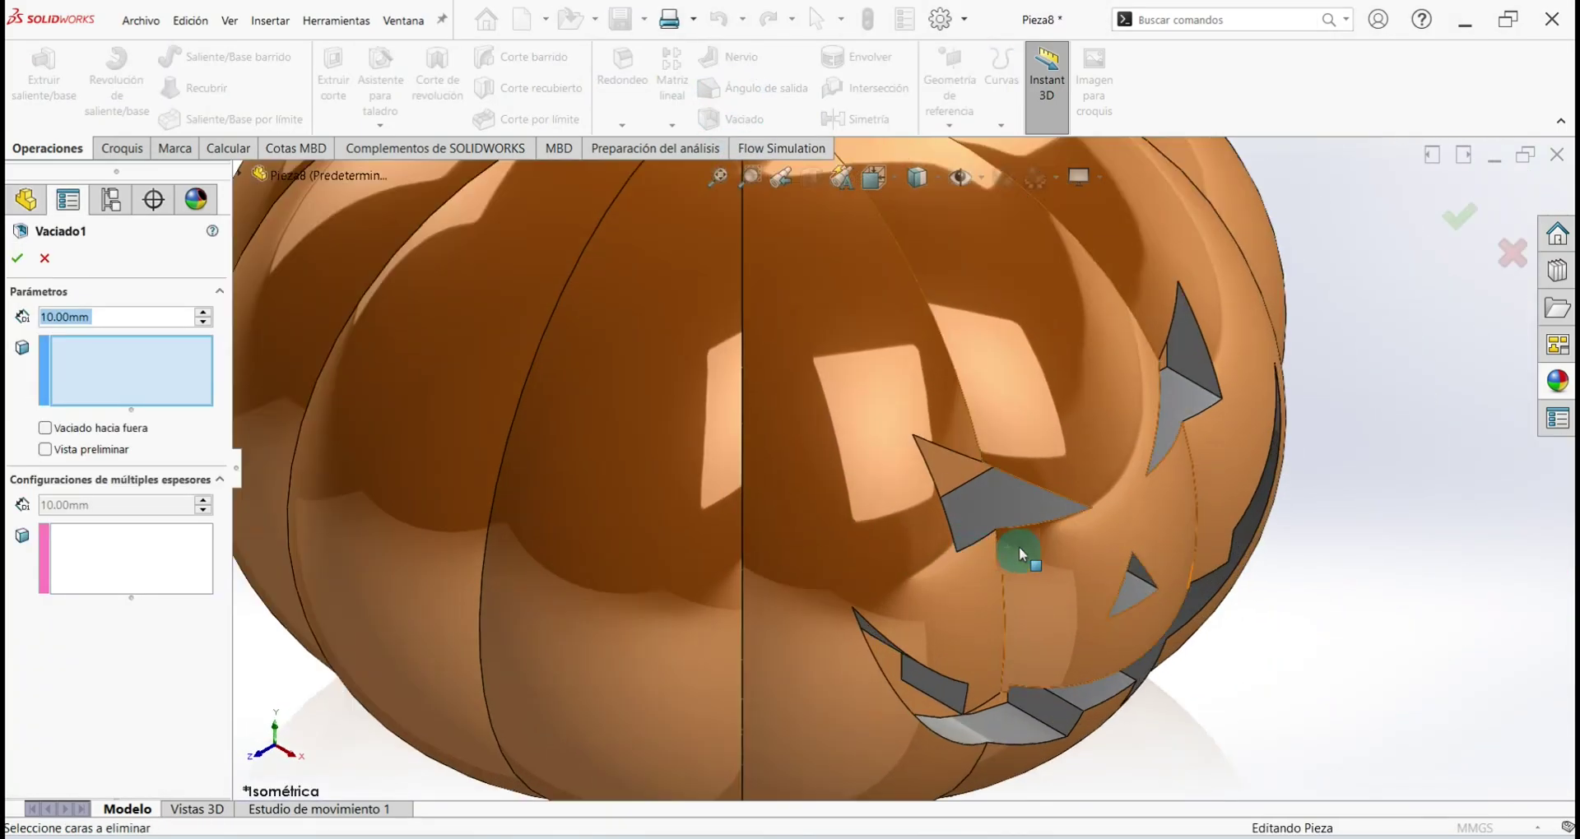
{"action": "scroll", "coordinate": [1018, 546], "scroll_direction": "down", "scroll_amount": 5}
{"action": "middle_click_drag", "start_coordinate": [952, 387], "coordinate": [916, 318]}
{"action": "left_click", "coordinate": [902, 417]}
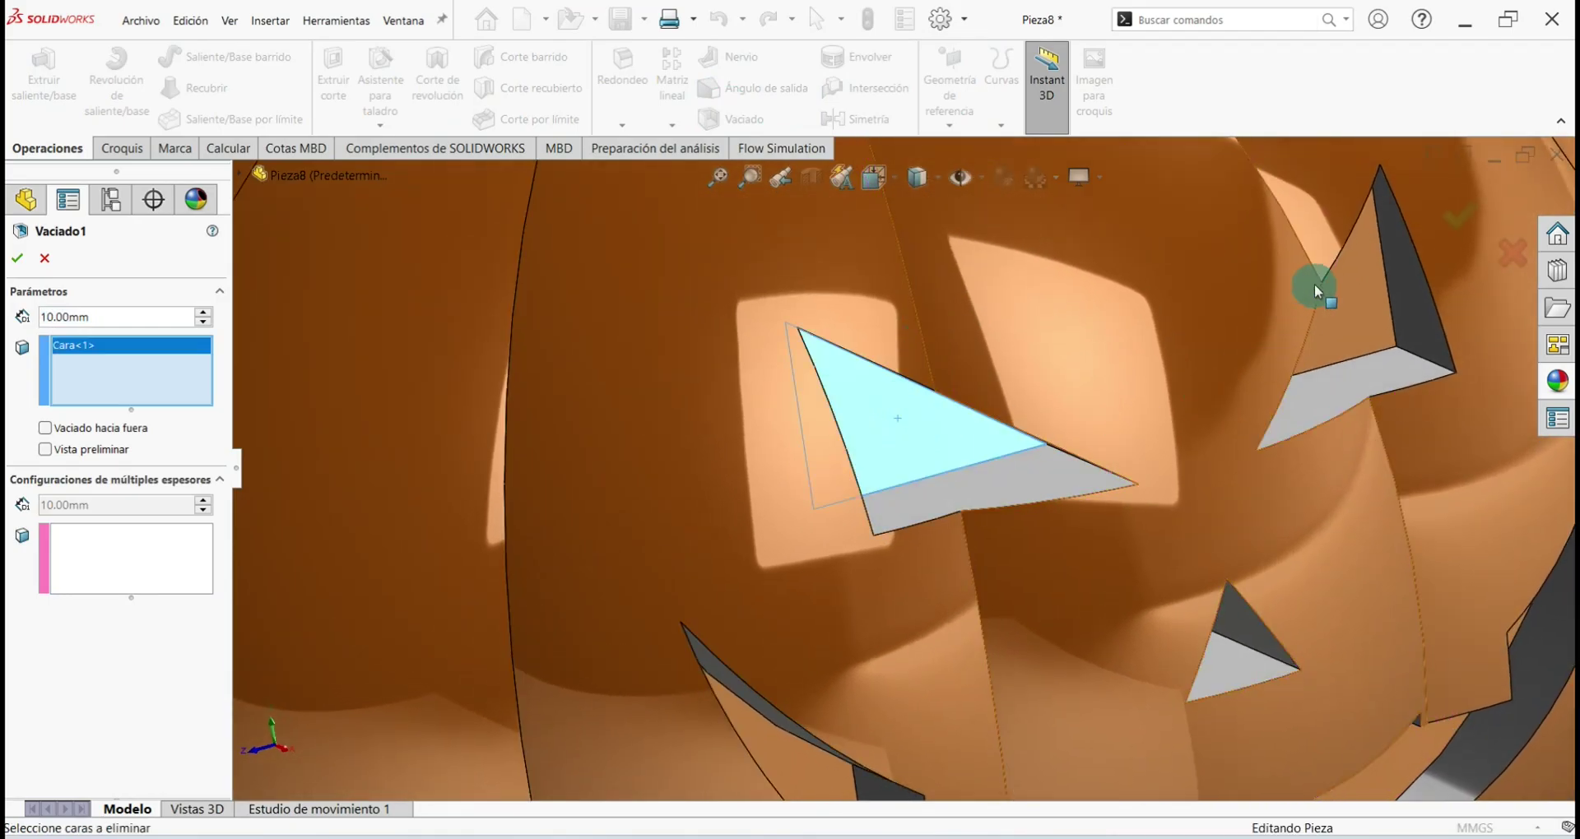
{"action": "left_click", "coordinate": [1312, 283]}
Add the nose and mouth faces and complete the shell at 1.00mm thickness
{"action": "scroll", "coordinate": [1284, 452], "scroll_direction": "up", "scroll_amount": 5}
{"action": "left_click", "coordinate": [1236, 645]}
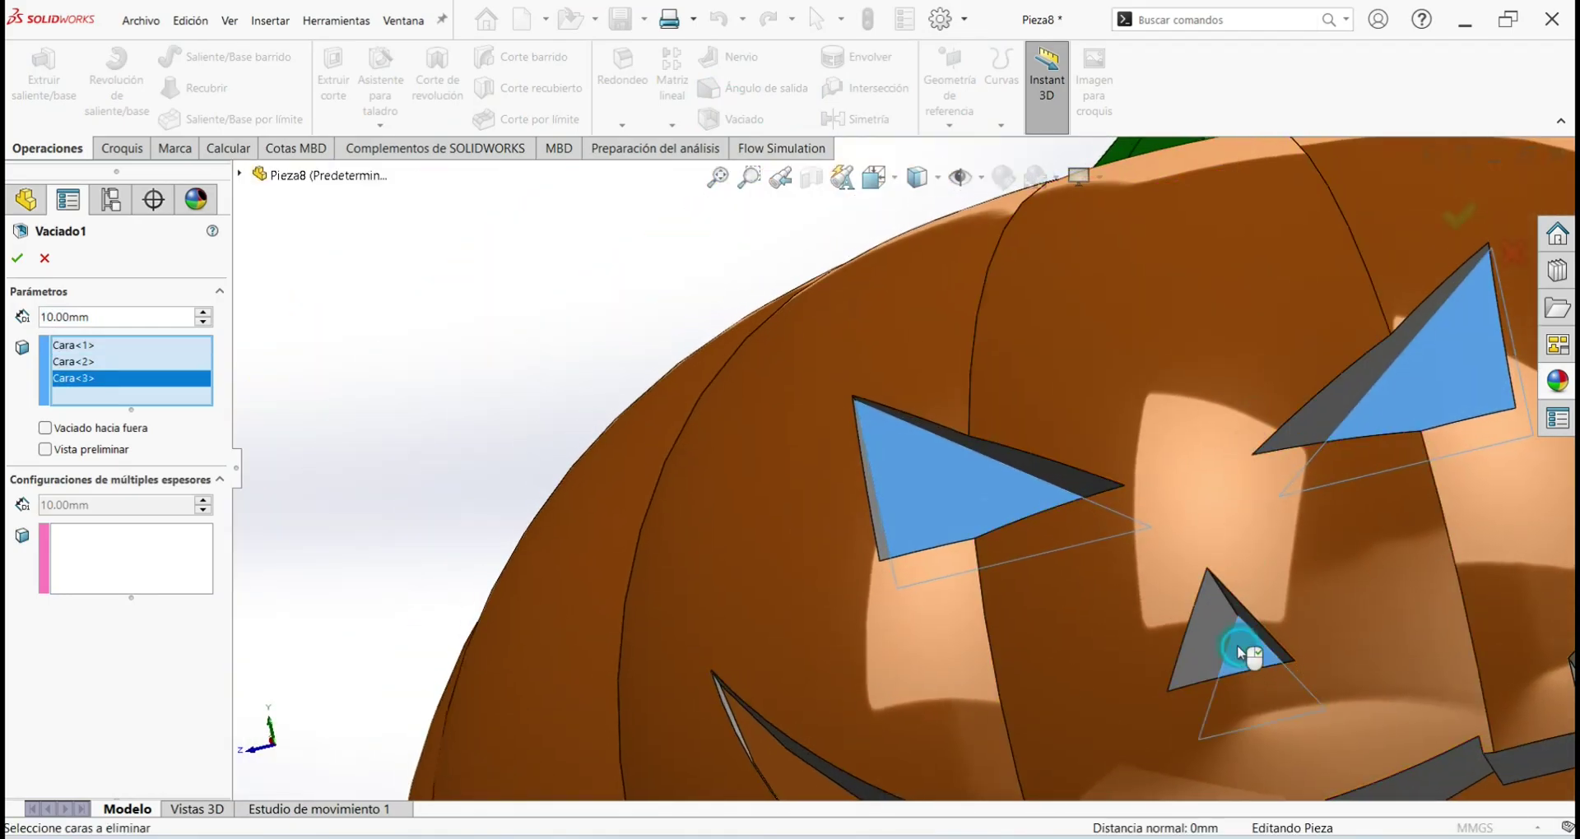
{"action": "scroll", "coordinate": [1243, 633], "scroll_direction": "up", "scroll_amount": 3}
{"action": "scroll", "coordinate": [1145, 629], "scroll_direction": "down", "scroll_amount": 3}
{"action": "middle_click_drag", "start_coordinate": [1146, 628], "coordinate": [1153, 688]}
{"action": "scroll", "coordinate": [1160, 692], "scroll_direction": "down", "scroll_amount": 2}
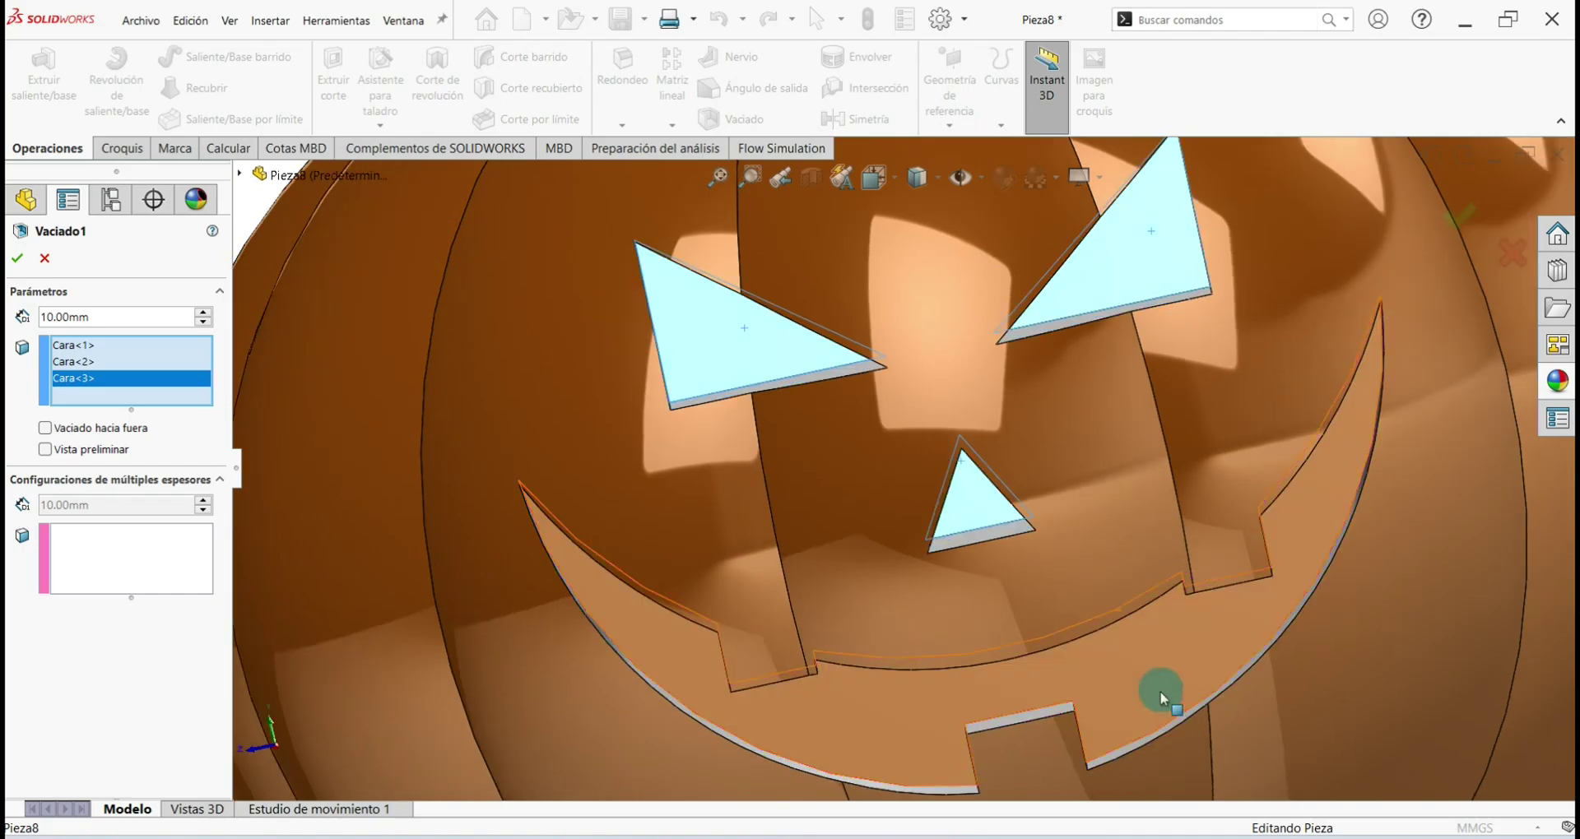
{"action": "left_click", "coordinate": [1161, 683]}
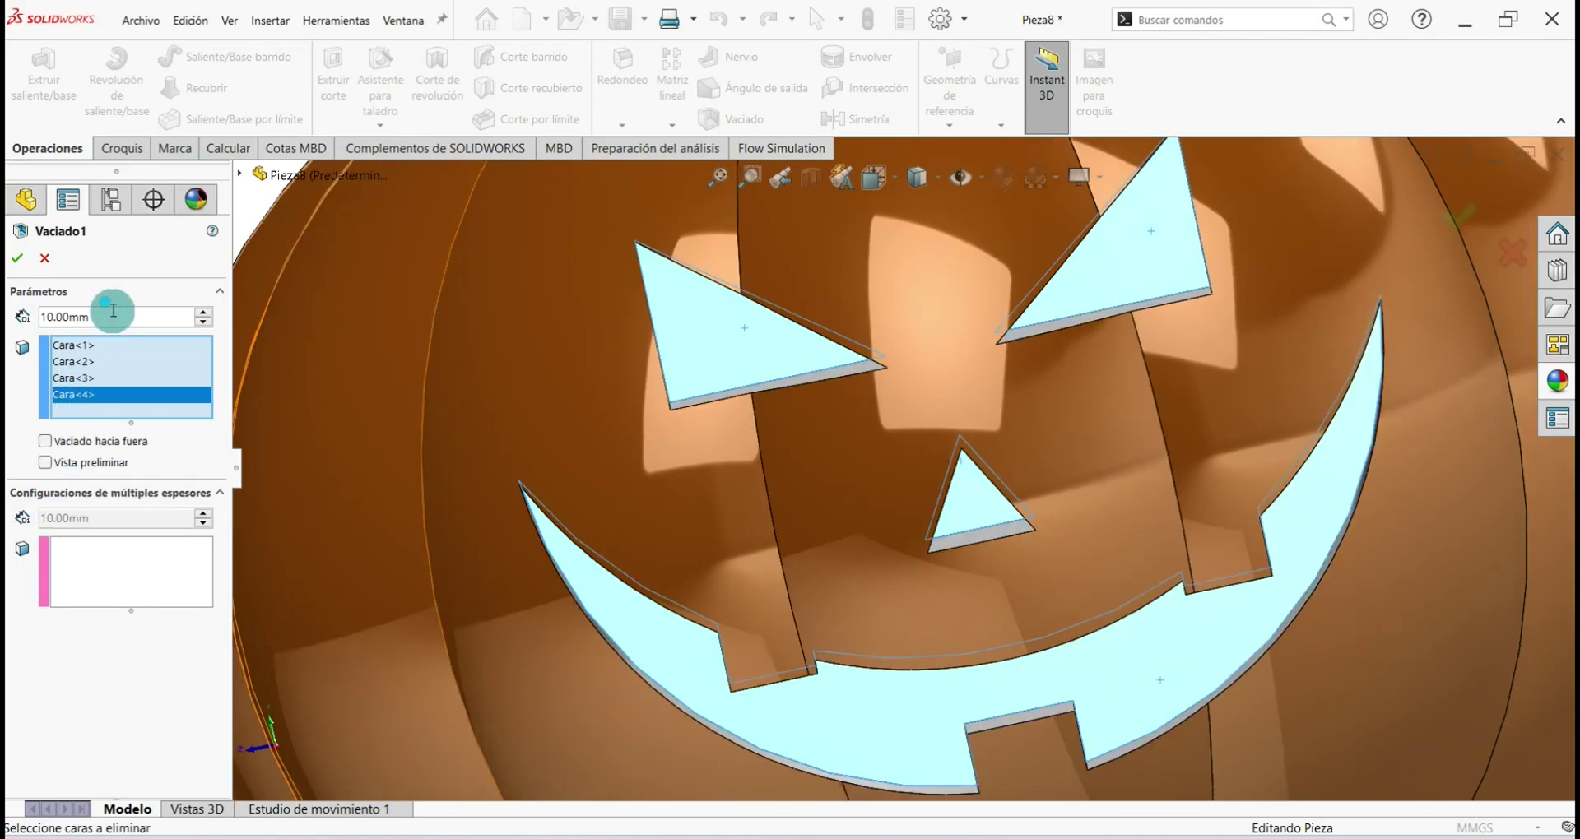
{"action": "type", "text": "1"}
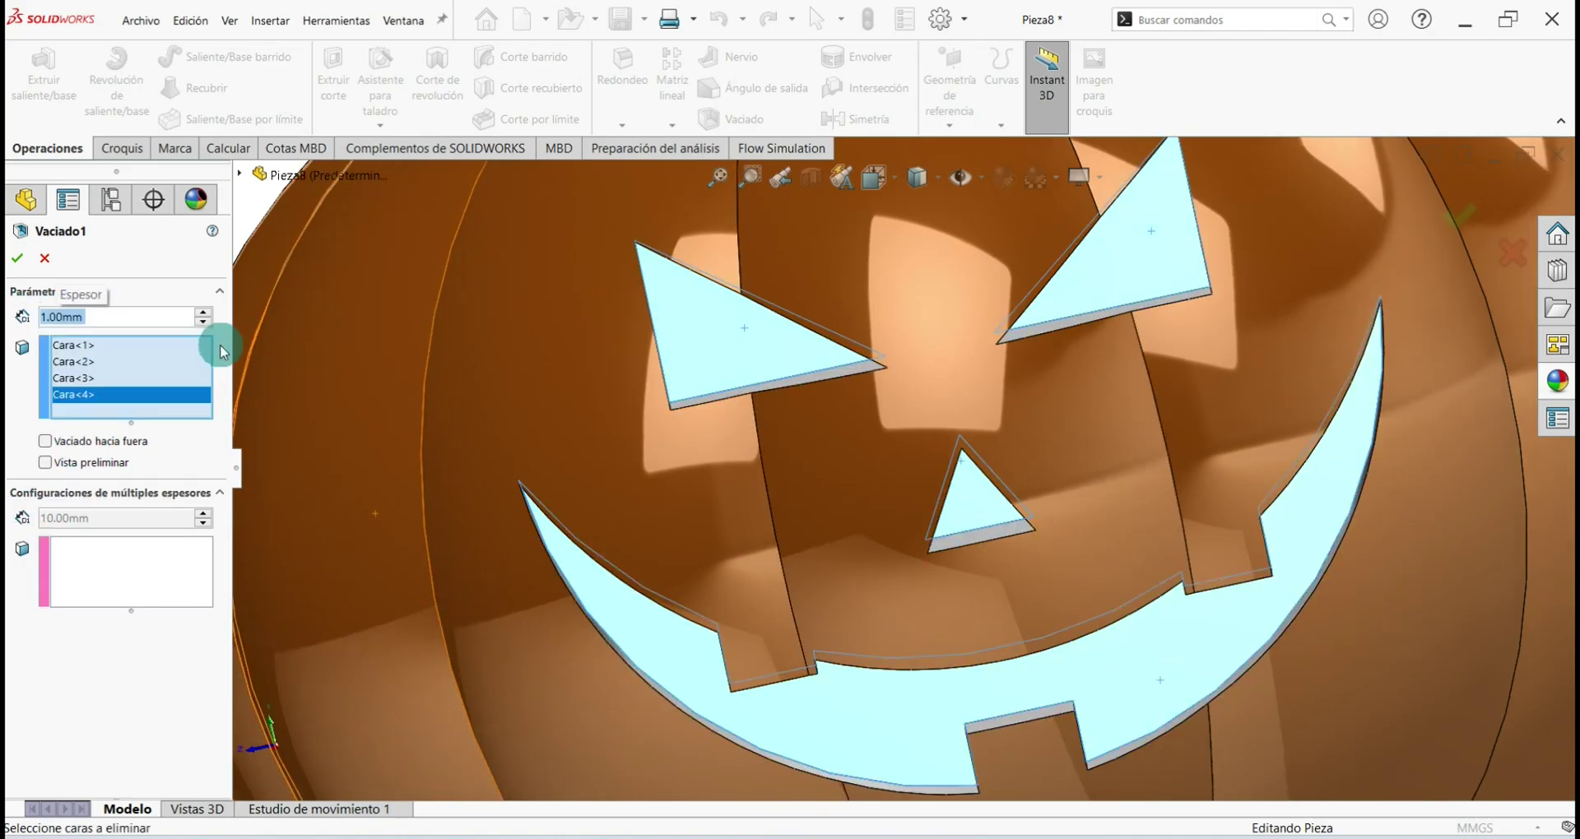
{"action": "left_click", "coordinate": [14, 260]}
{"action": "left_click", "coordinate": [23, 259]}
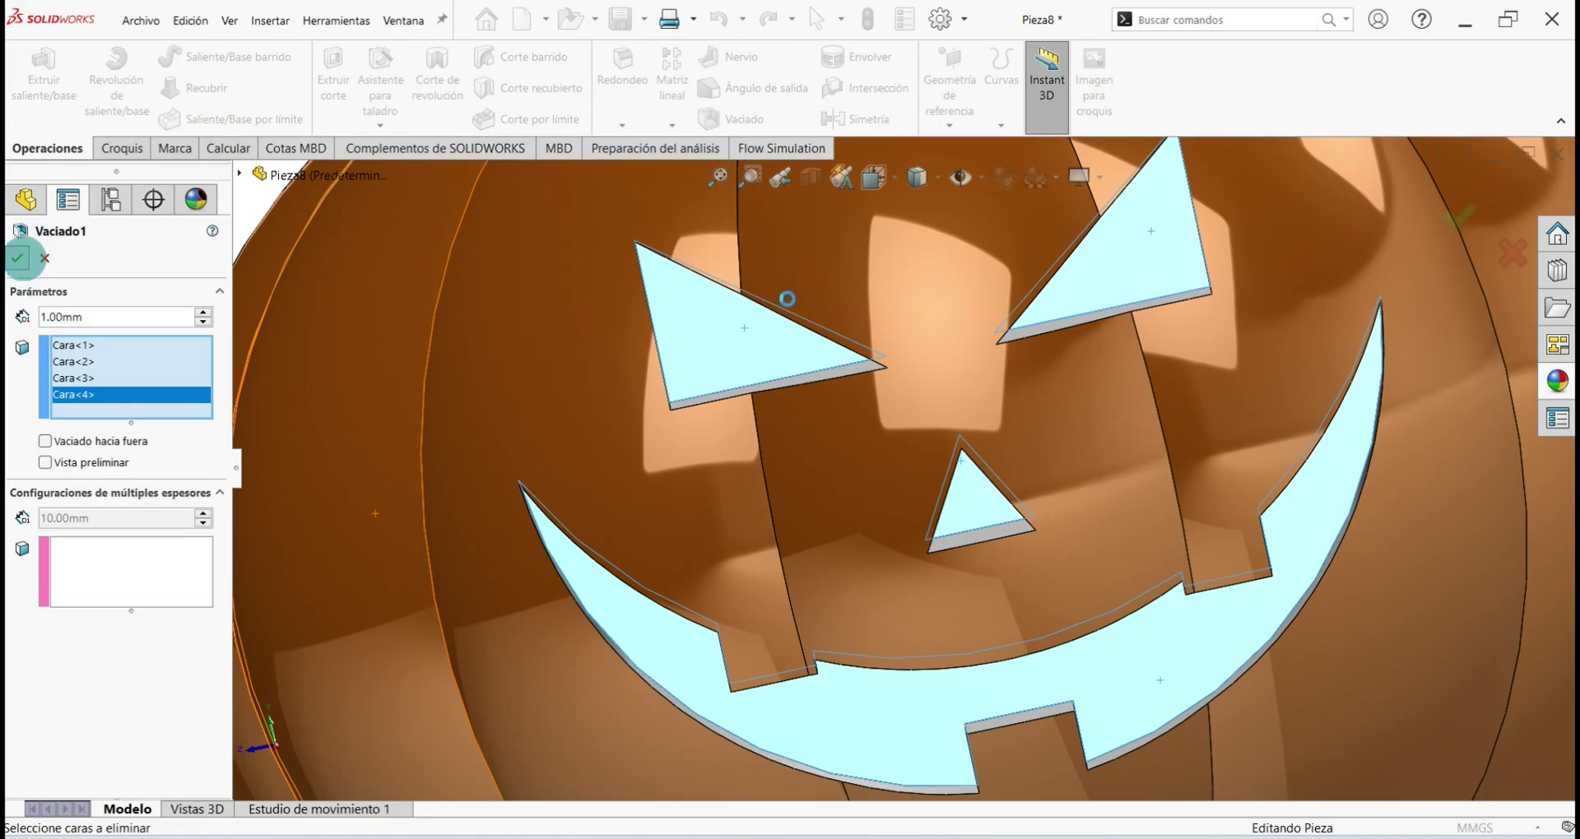
{"action": "middle_click", "coordinate": [895, 476]}
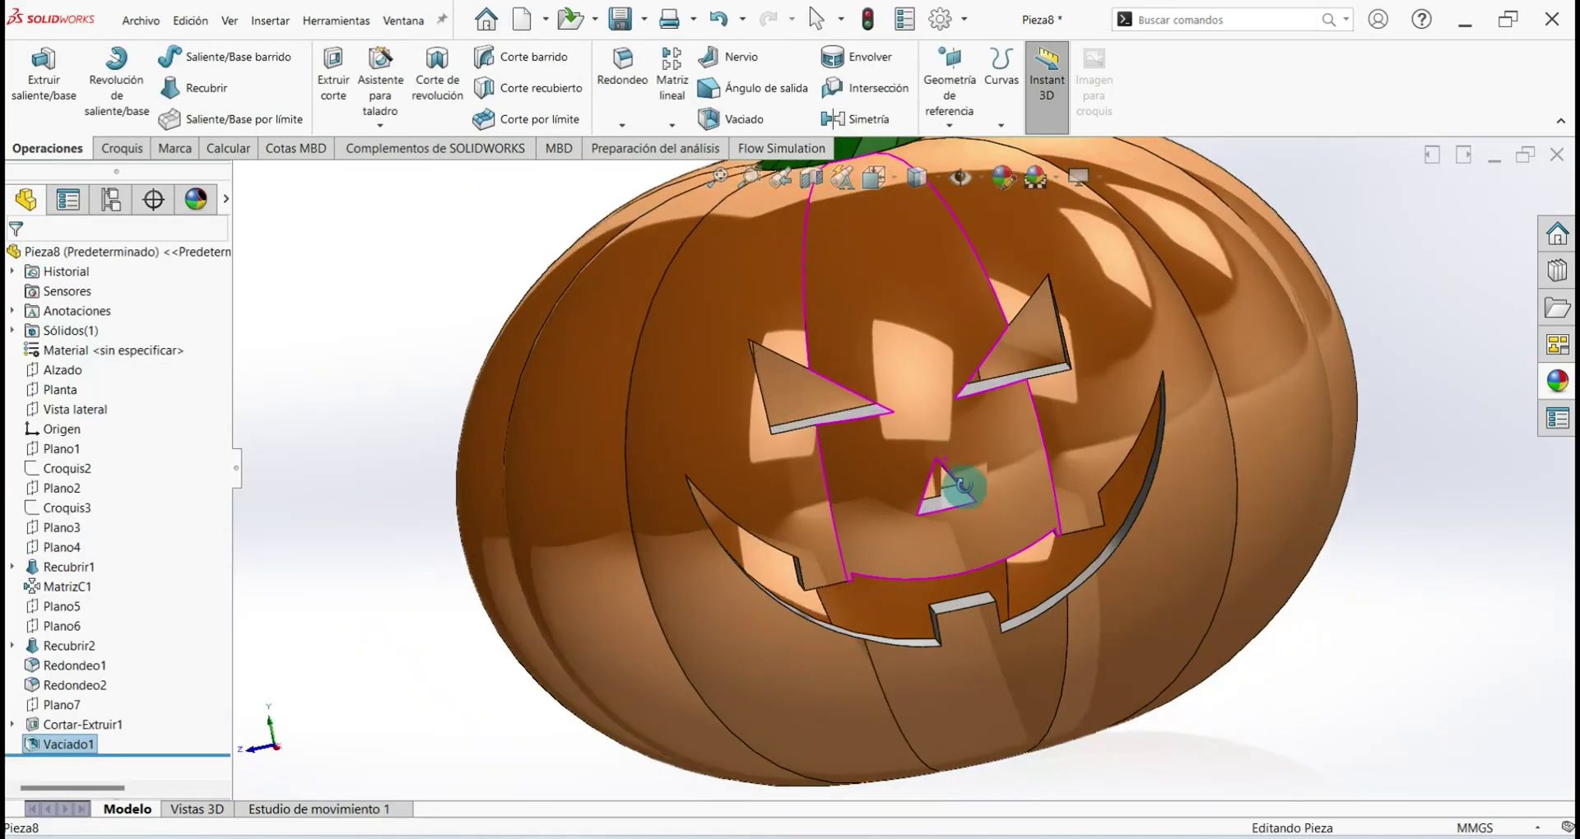
{"action": "left_click", "coordinate": [811, 179]}
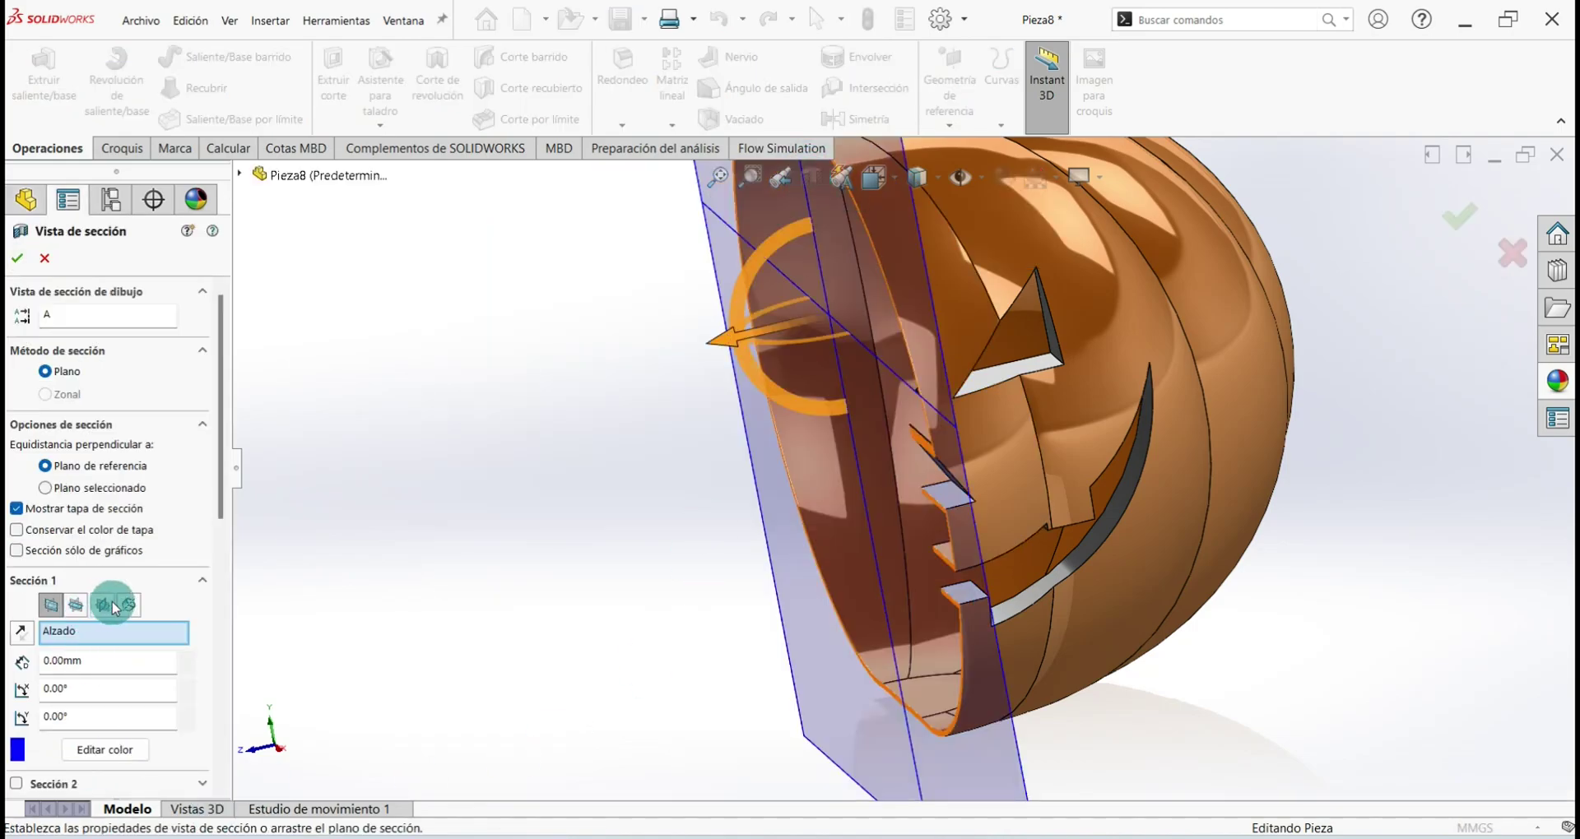
{"action": "left_click", "coordinate": [99, 616]}
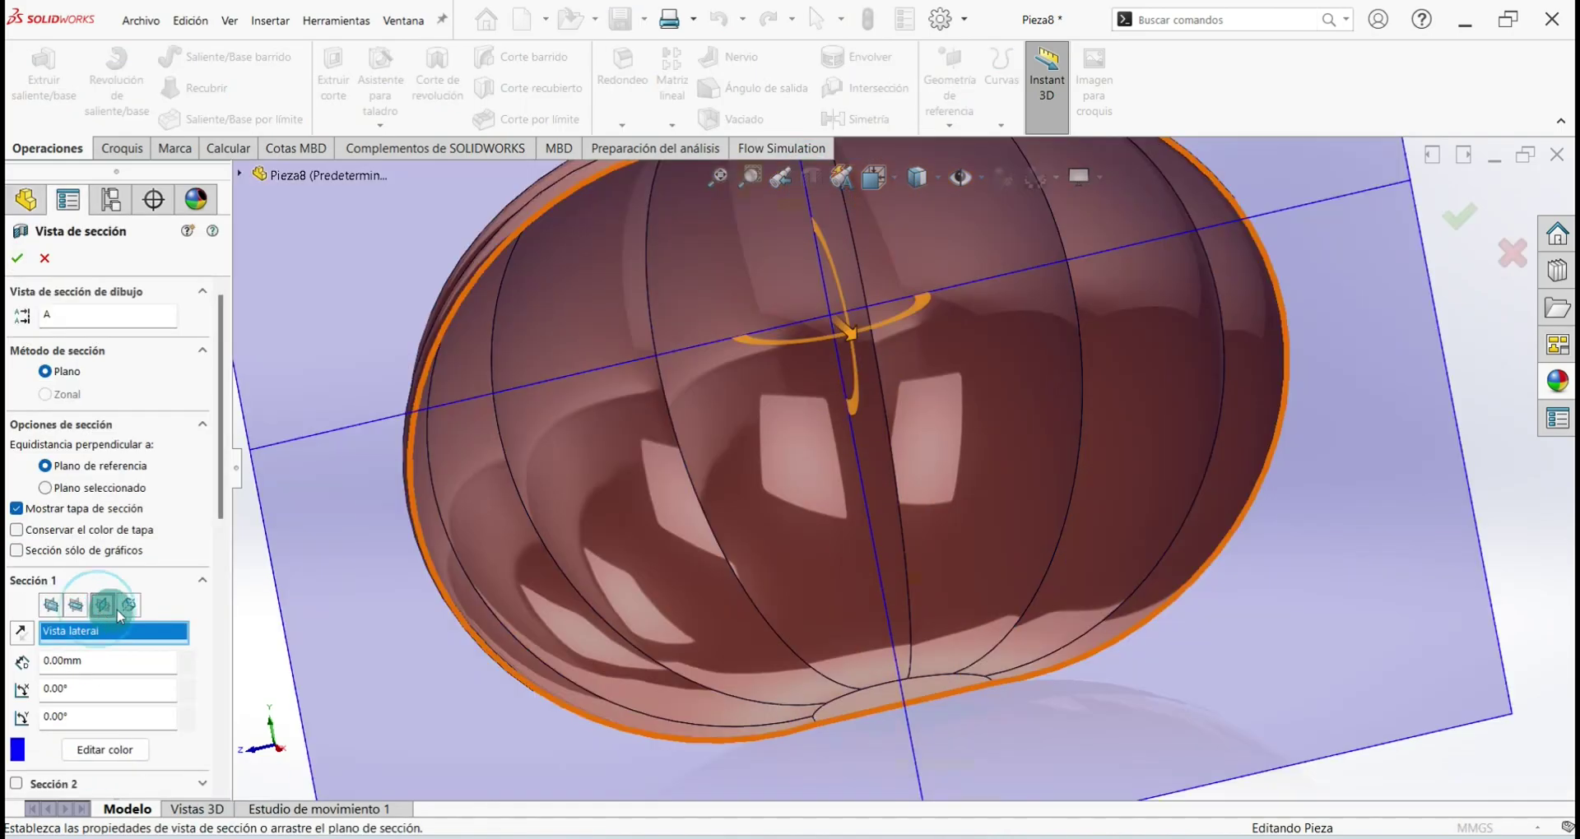
{"action": "middle_click_drag", "start_coordinate": [895, 568], "coordinate": [875, 613]}
{"action": "scroll", "coordinate": [885, 534], "scroll_direction": "up", "scroll_amount": 5}
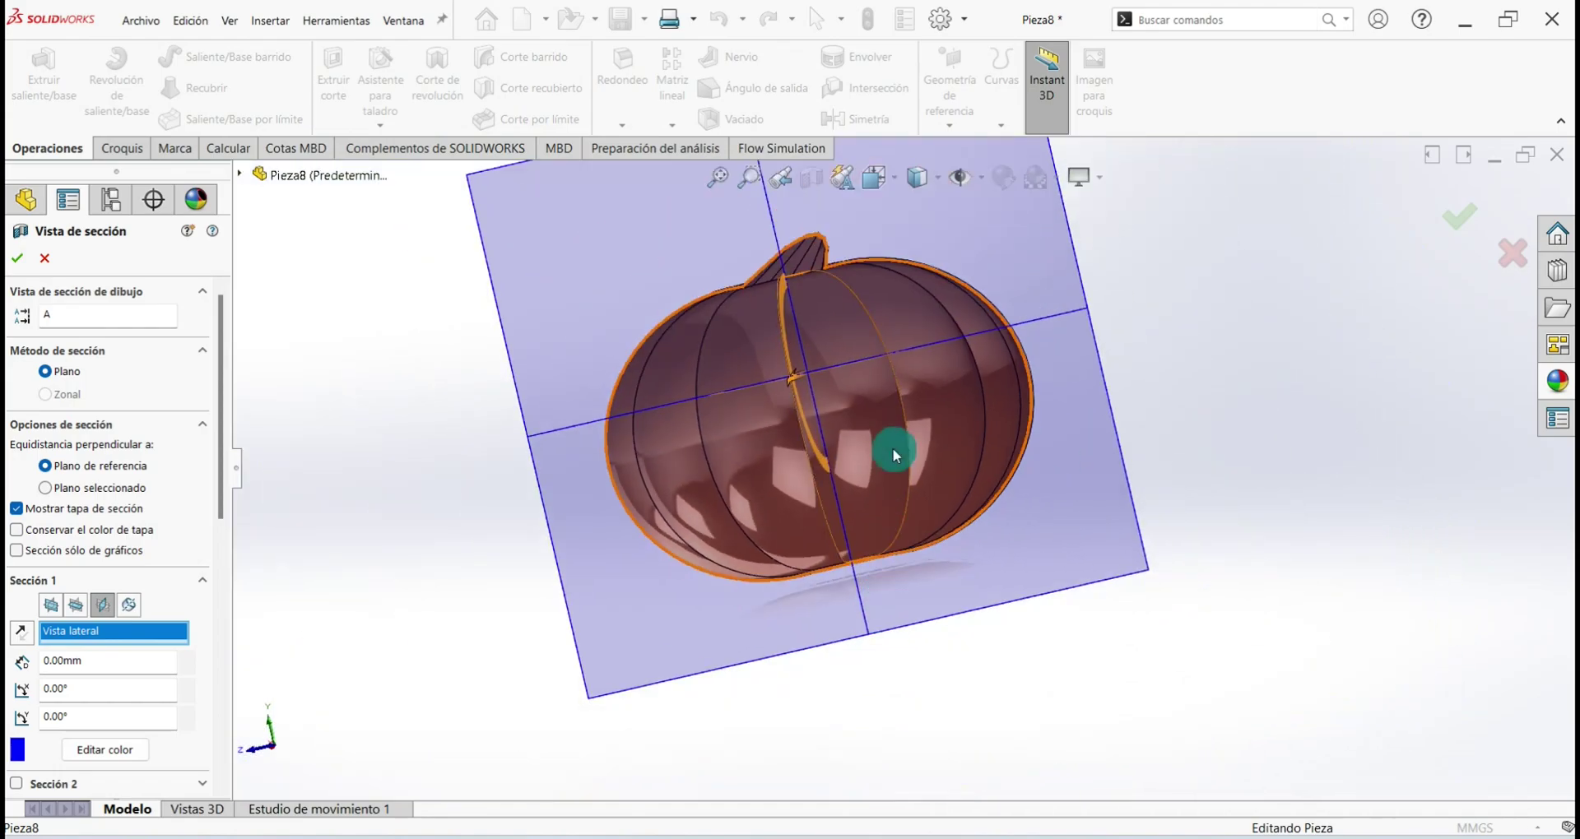
{"action": "mouse_move", "coordinate": [895, 451]}
{"action": "middle_mouse_down"}
{"action": "mouse_move", "coordinate": [994, 494]}
{"action": "mouse_move", "coordinate": [952, 511]}
{"action": "mouse_move", "coordinate": [886, 476]}
{"action": "mouse_move", "coordinate": [878, 447]}
{"action": "mouse_move", "coordinate": [884, 492]}
{"action": "mouse_move", "coordinate": [812, 469]}
{"action": "mouse_move", "coordinate": [818, 505]}
{"action": "mouse_move", "coordinate": [973, 532]}
{"action": "mouse_move", "coordinate": [668, 563]}
{"action": "middle_mouse_up"}
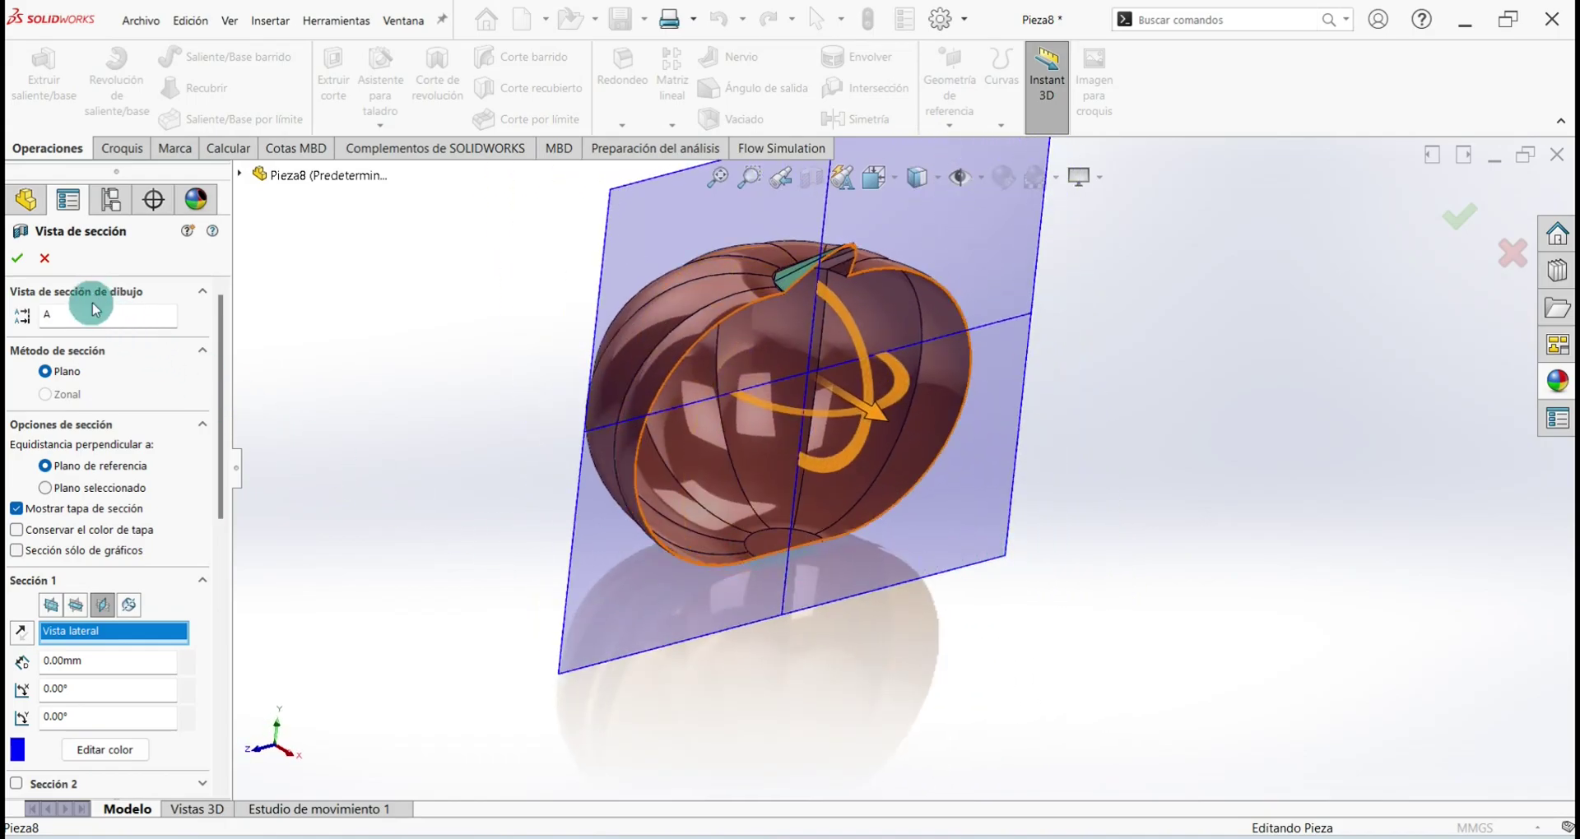
Close the section view, save the part, and review the jack-o'-lantern in isometric view
{"action": "left_click", "coordinate": [45, 259]}
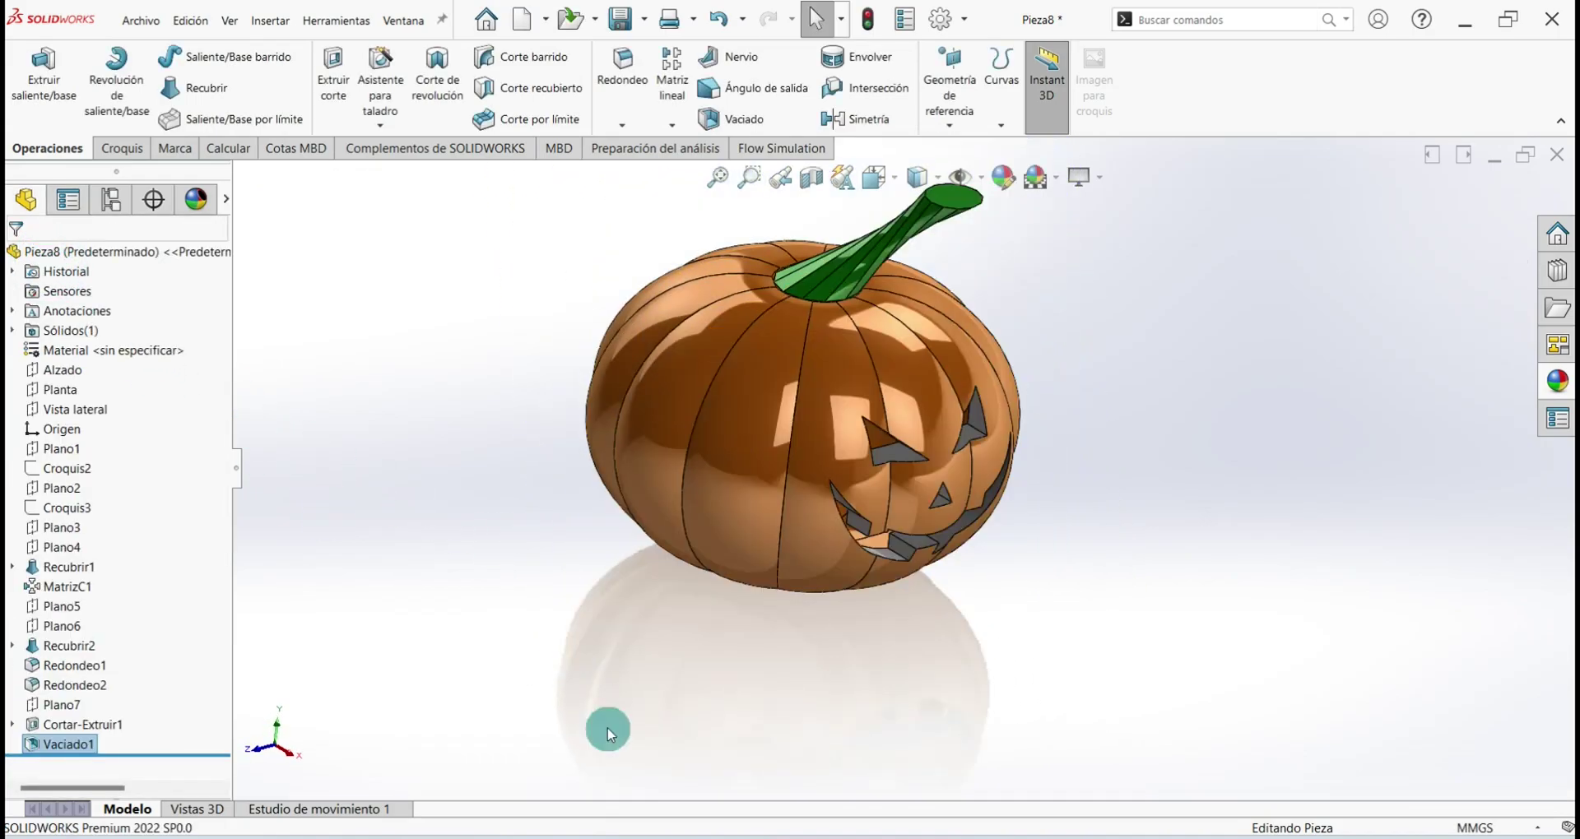
{"action": "key", "text": "ctrl+7"}
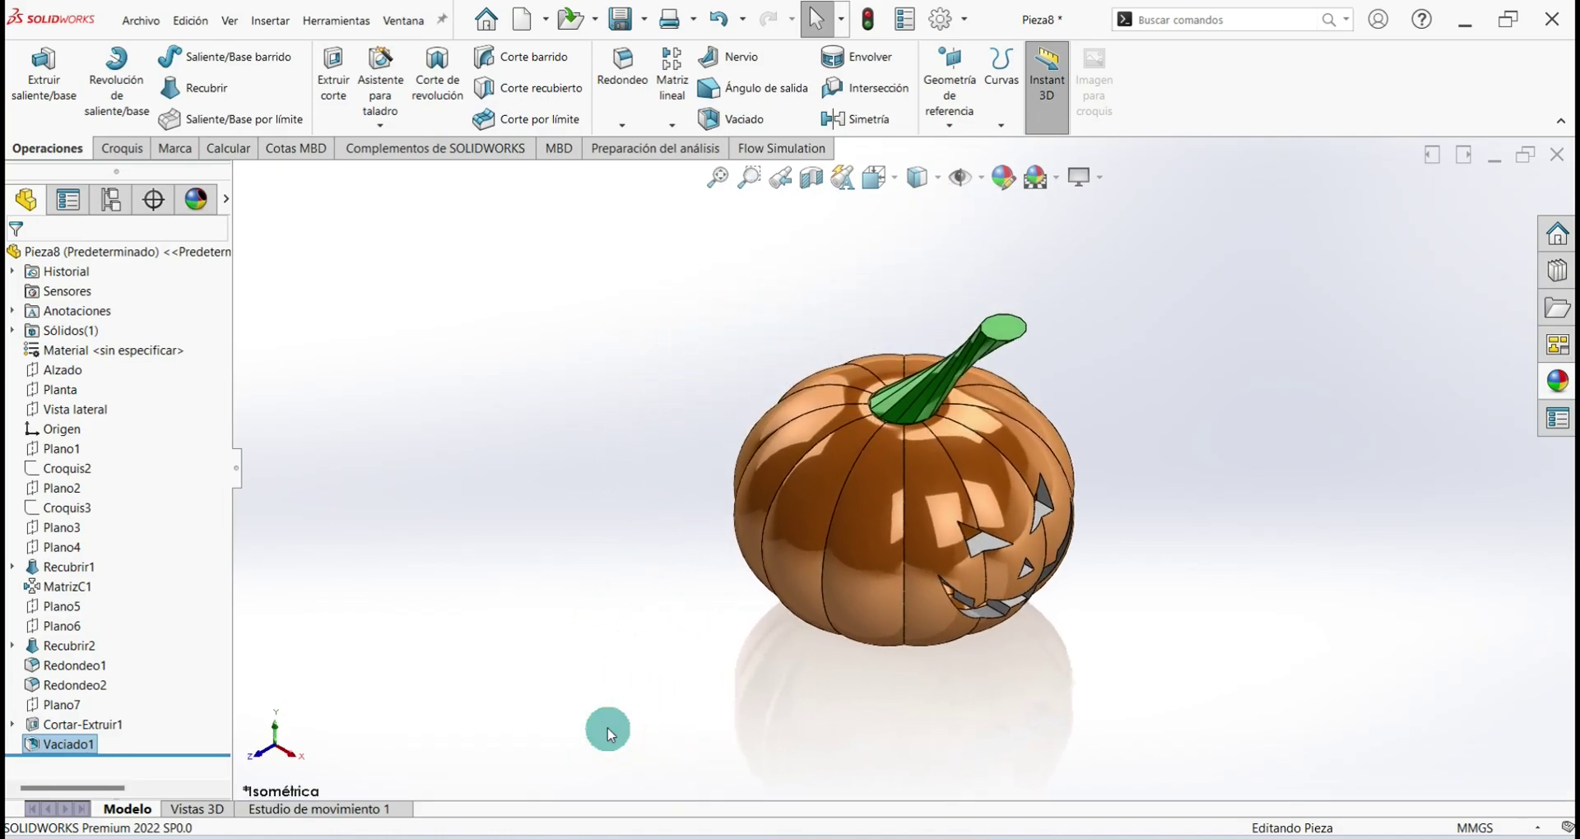
{"action": "key", "text": "ctrl+s"}
{"action": "mouse_move", "coordinate": [670, 753]}
{"action": "middle_mouse_down"}
{"action": "mouse_move", "coordinate": [639, 691]}
{"action": "mouse_move", "coordinate": [599, 441]}
{"action": "mouse_move", "coordinate": [713, 504]}
{"action": "mouse_move", "coordinate": [941, 441]}
{"action": "mouse_move", "coordinate": [1128, 296]}
{"action": "mouse_move", "coordinate": [1259, 362]}
{"action": "mouse_move", "coordinate": [1001, 630]}
{"action": "mouse_move", "coordinate": [723, 581]}
{"action": "mouse_move", "coordinate": [772, 335]}
{"action": "mouse_move", "coordinate": [999, 392]}
{"action": "mouse_move", "coordinate": [1166, 382]}
{"action": "mouse_move", "coordinate": [1245, 511]}
{"action": "mouse_move", "coordinate": [1143, 571]}
{"action": "mouse_move", "coordinate": [1150, 348]}
{"action": "mouse_move", "coordinate": [1229, 403]}
{"action": "mouse_move", "coordinate": [995, 286]}
{"action": "mouse_move", "coordinate": [737, 416]}
{"action": "mouse_move", "coordinate": [656, 530]}
{"action": "mouse_move", "coordinate": [658, 588]}
{"action": "middle_mouse_up"}
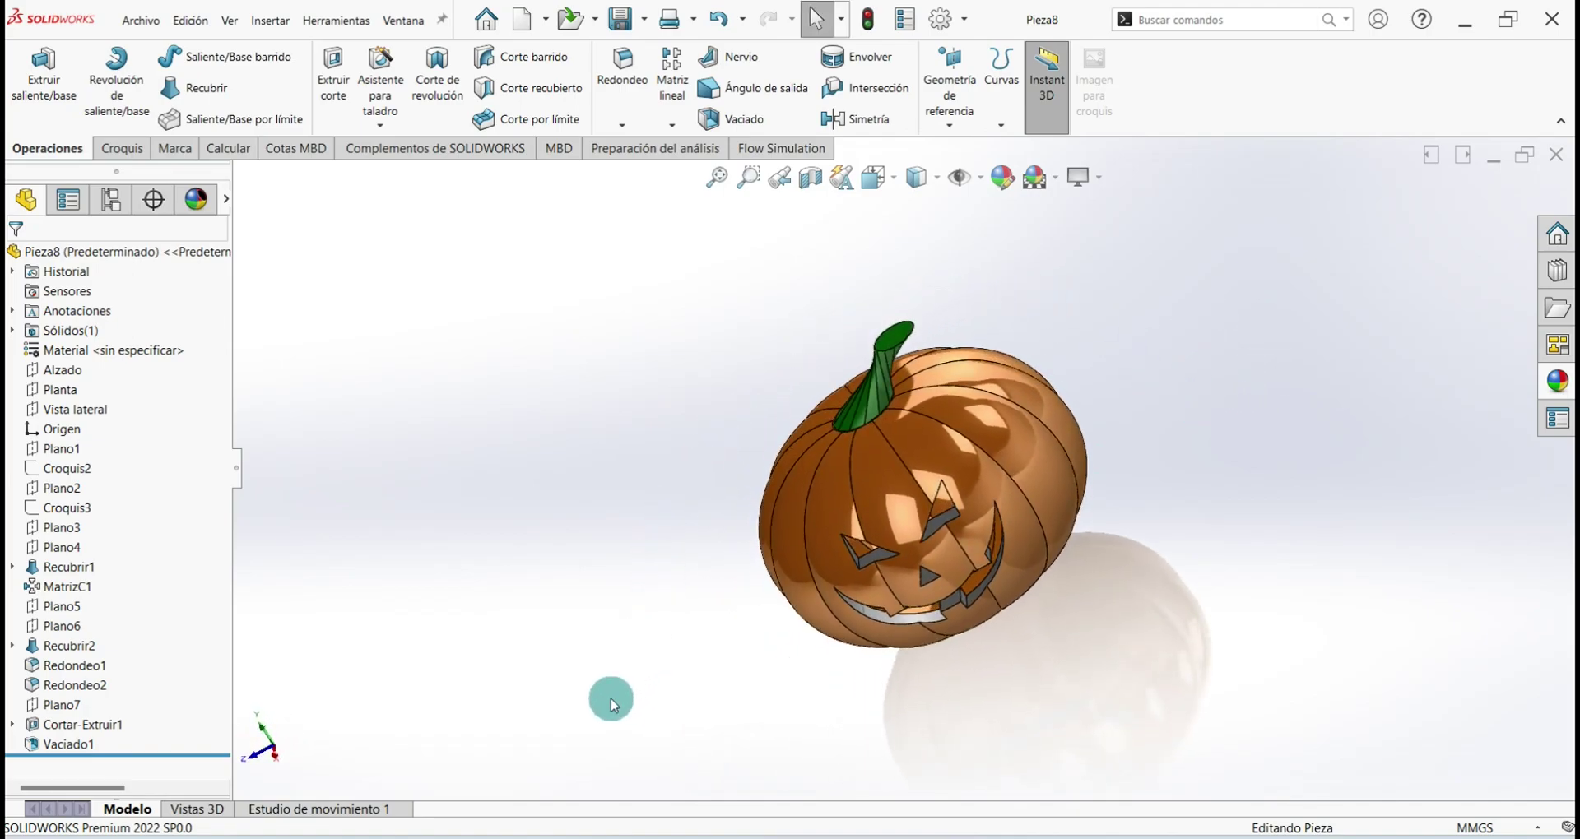
{"action": "key", "text": "ctrl+7"}
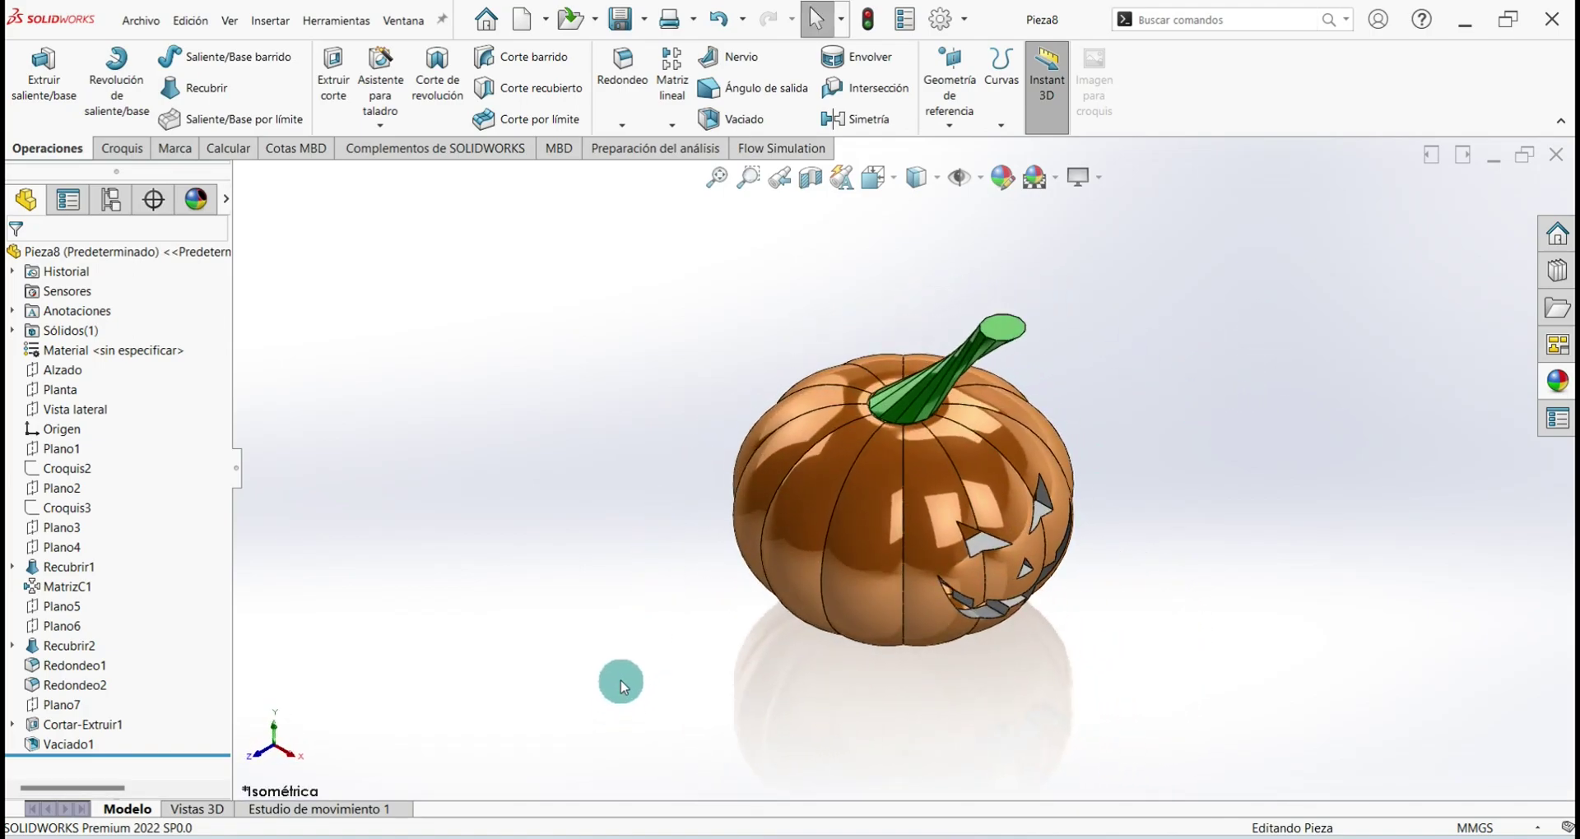